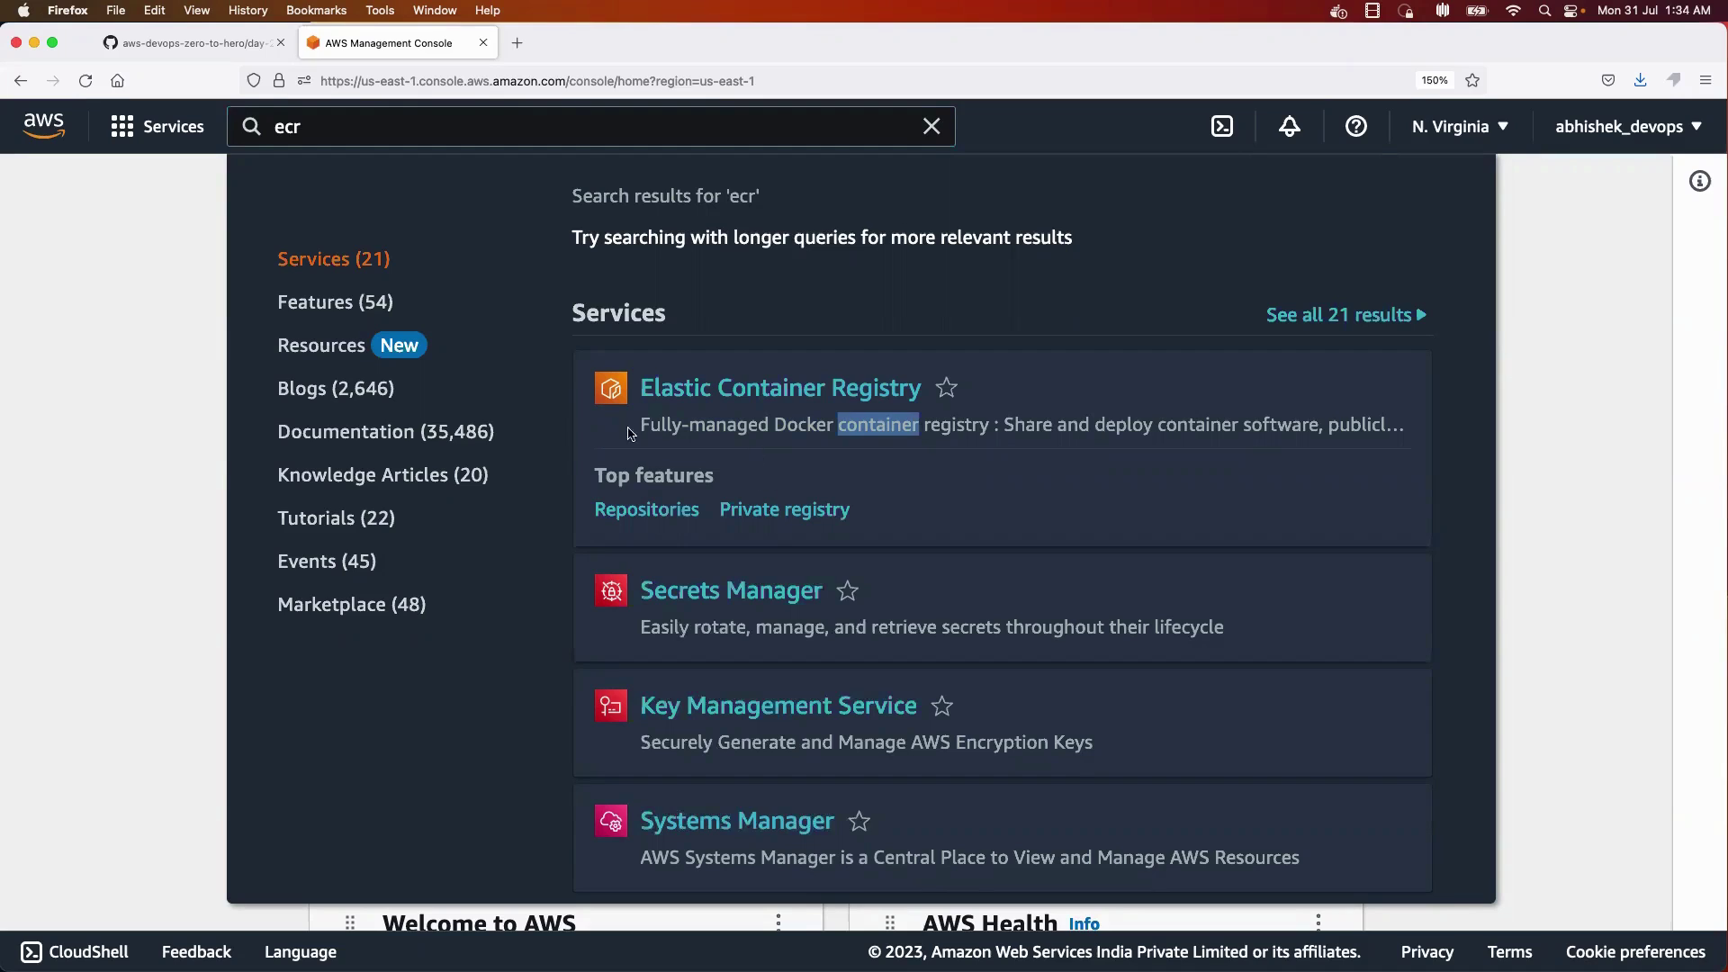
# - Open the Elastic Container Registry service from the search results and start creating a repository
pyautogui.moveTo(667, 425); pyautogui.dragTo(944, 426)
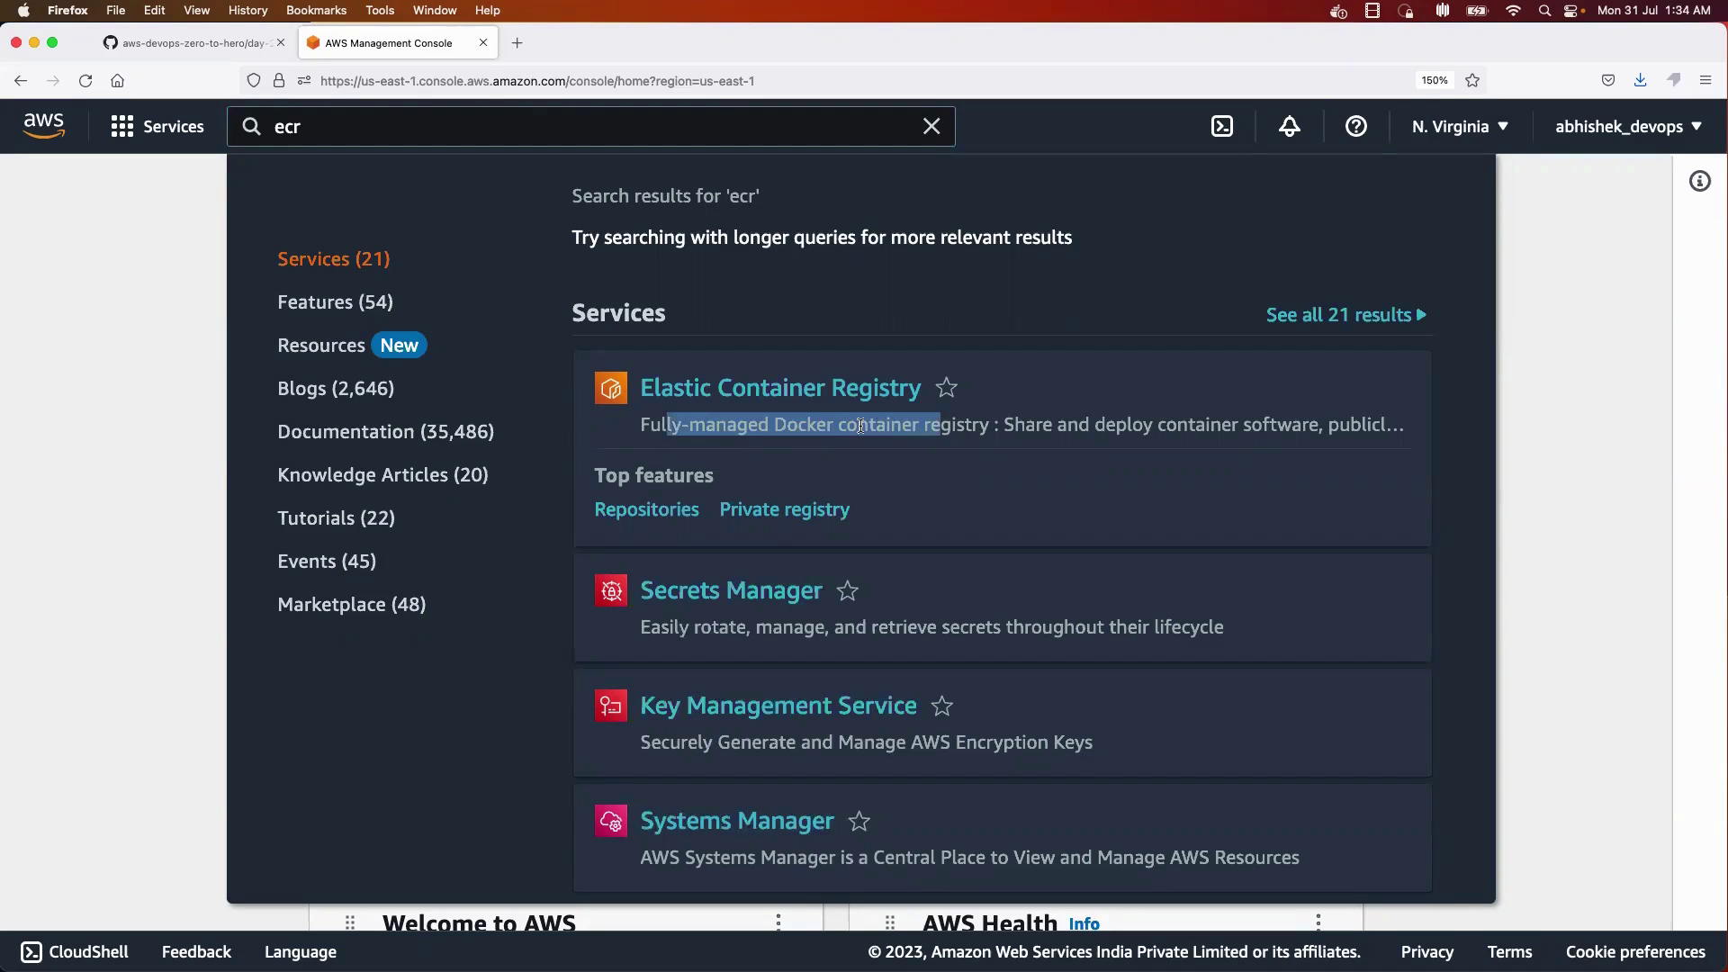
pyautogui.doubleClick(816, 424)
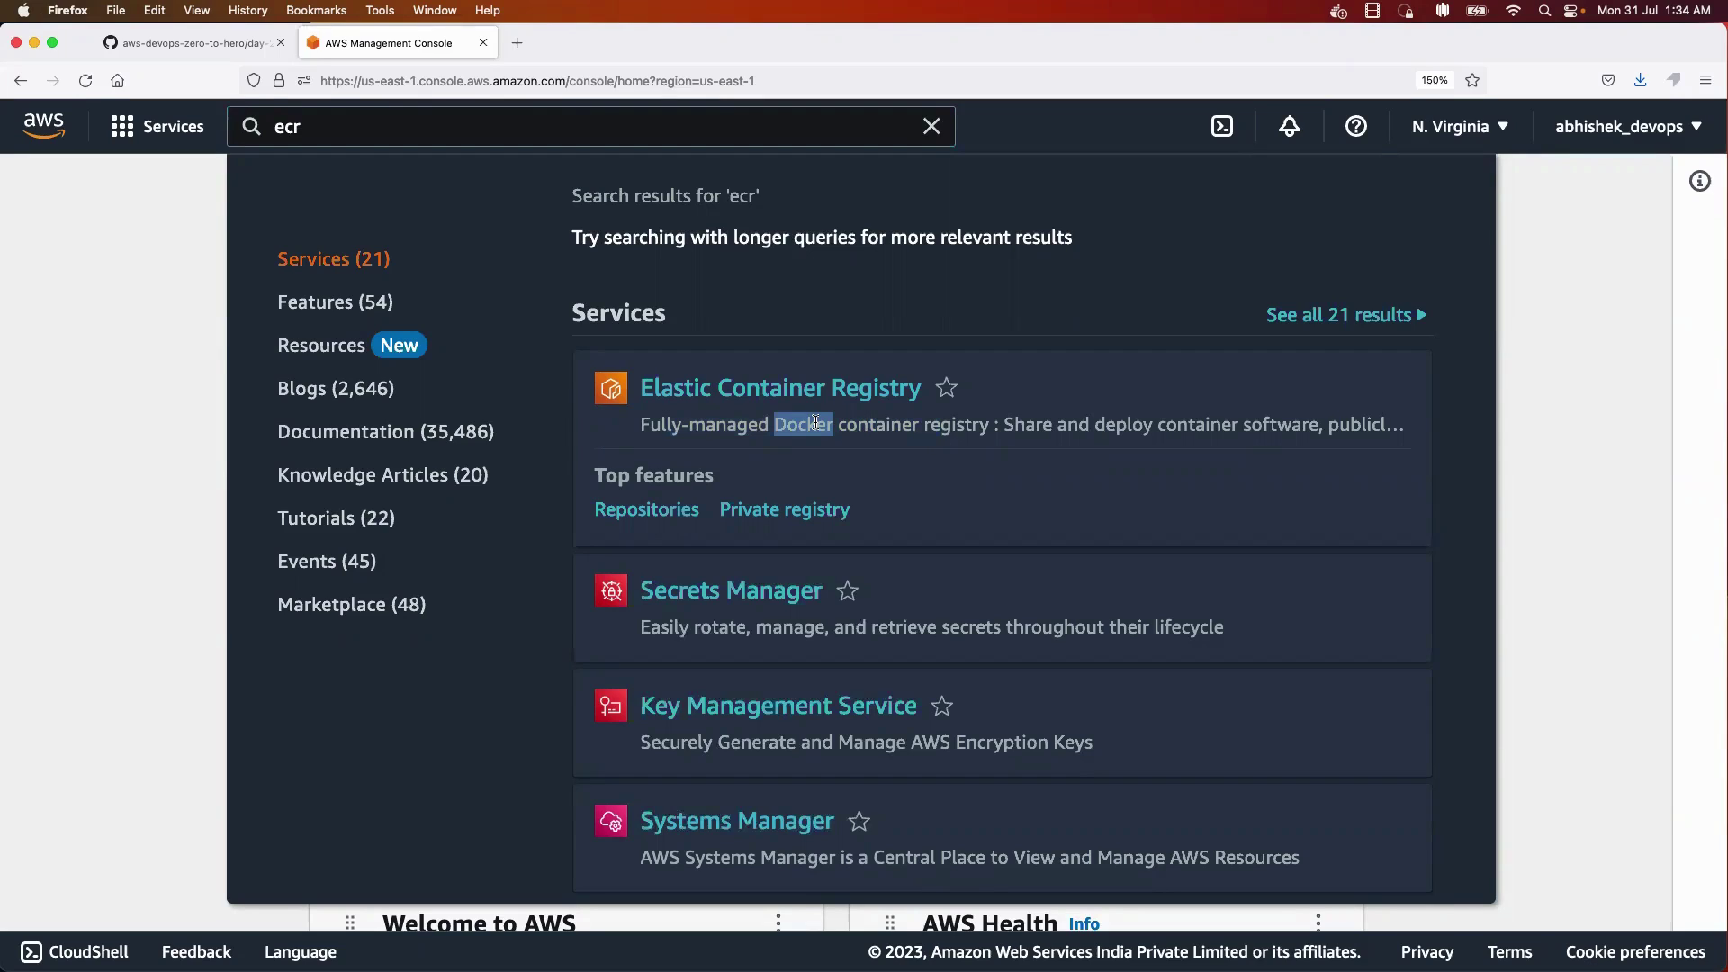
pyautogui.doubleClick(793, 428)
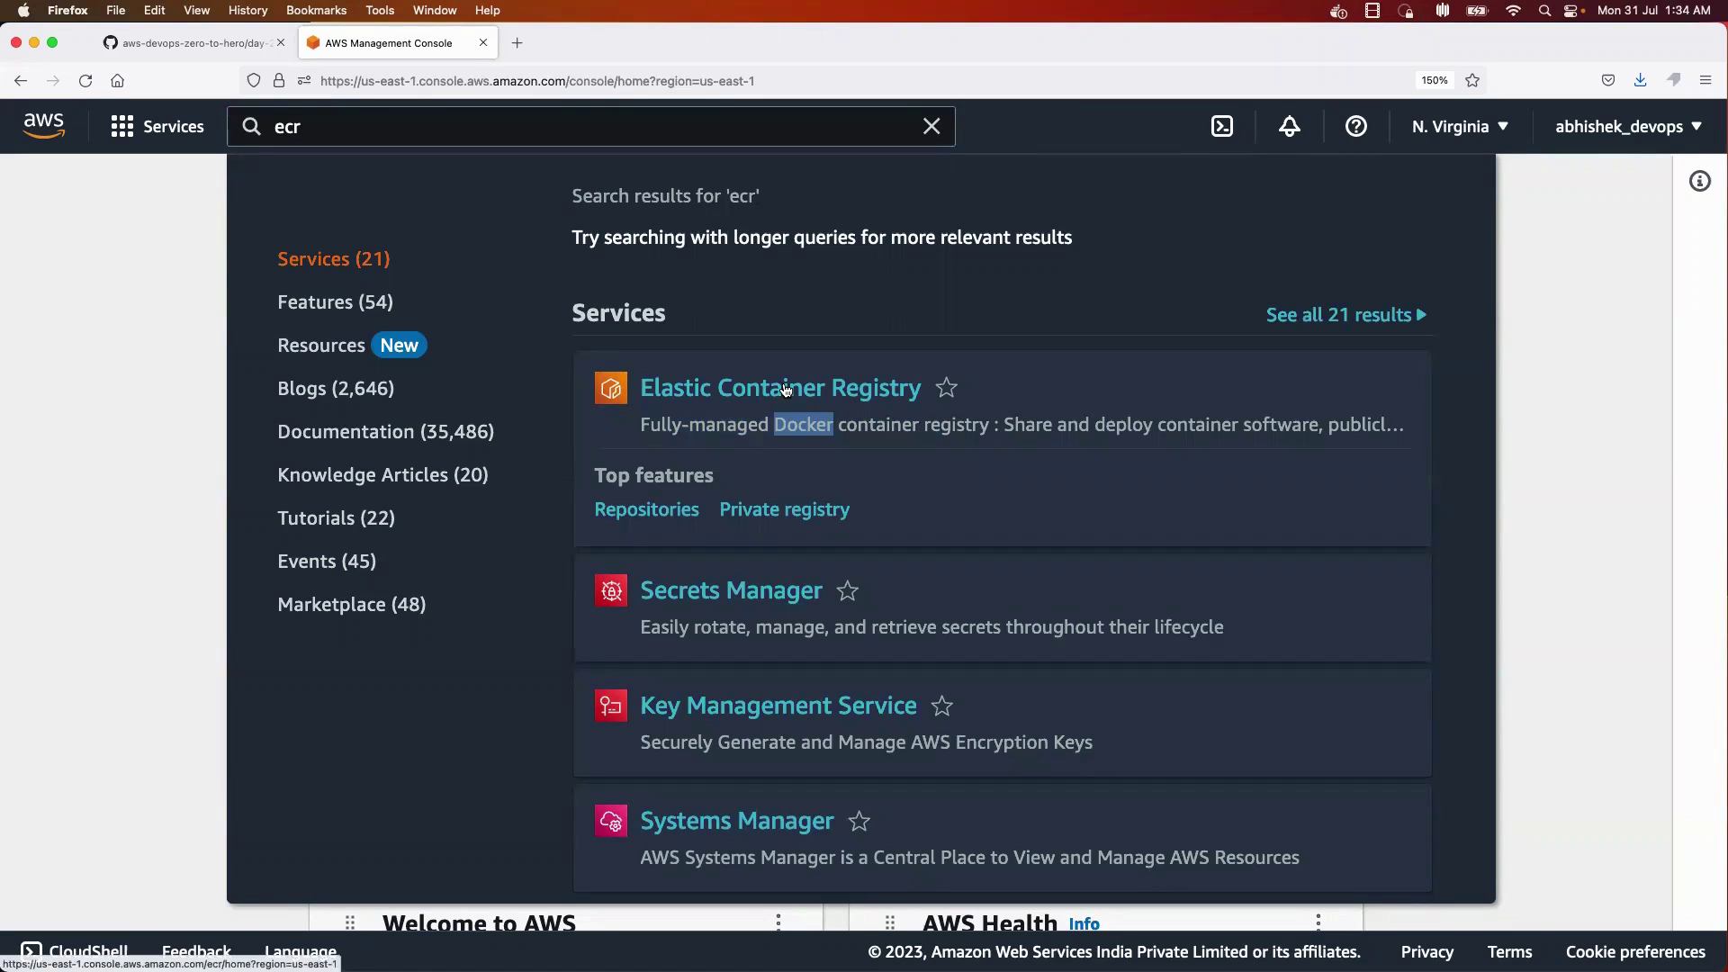
pyautogui.click(786, 389)
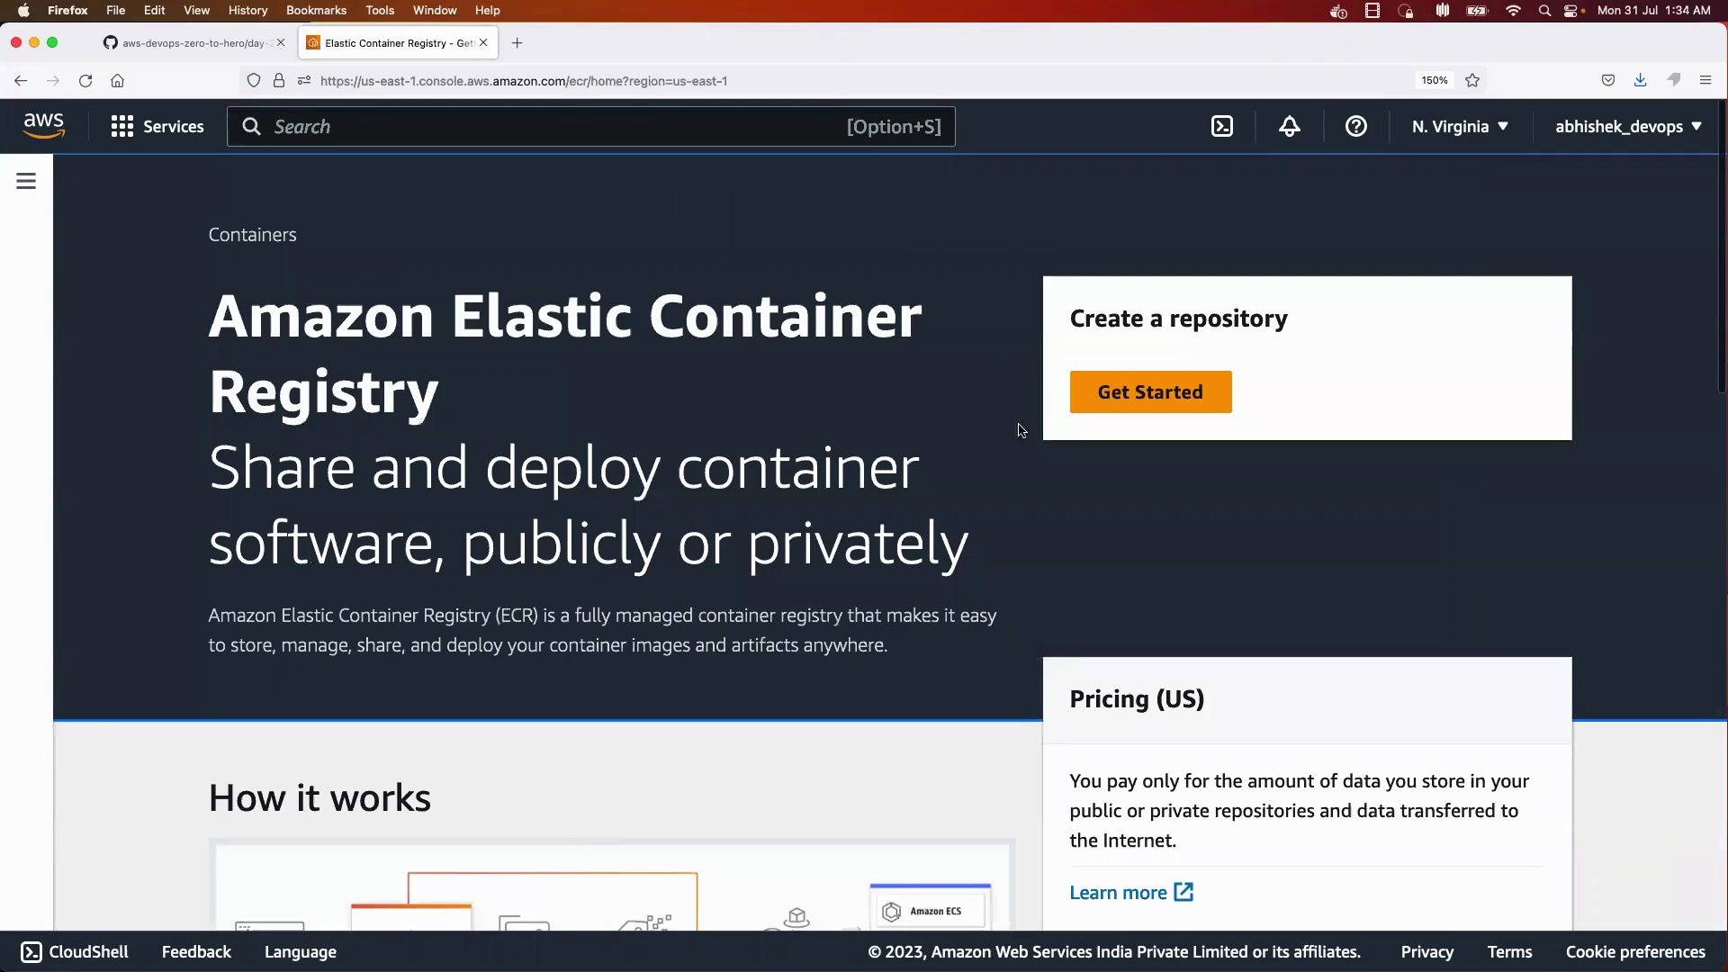
pyautogui.click(1200, 399)
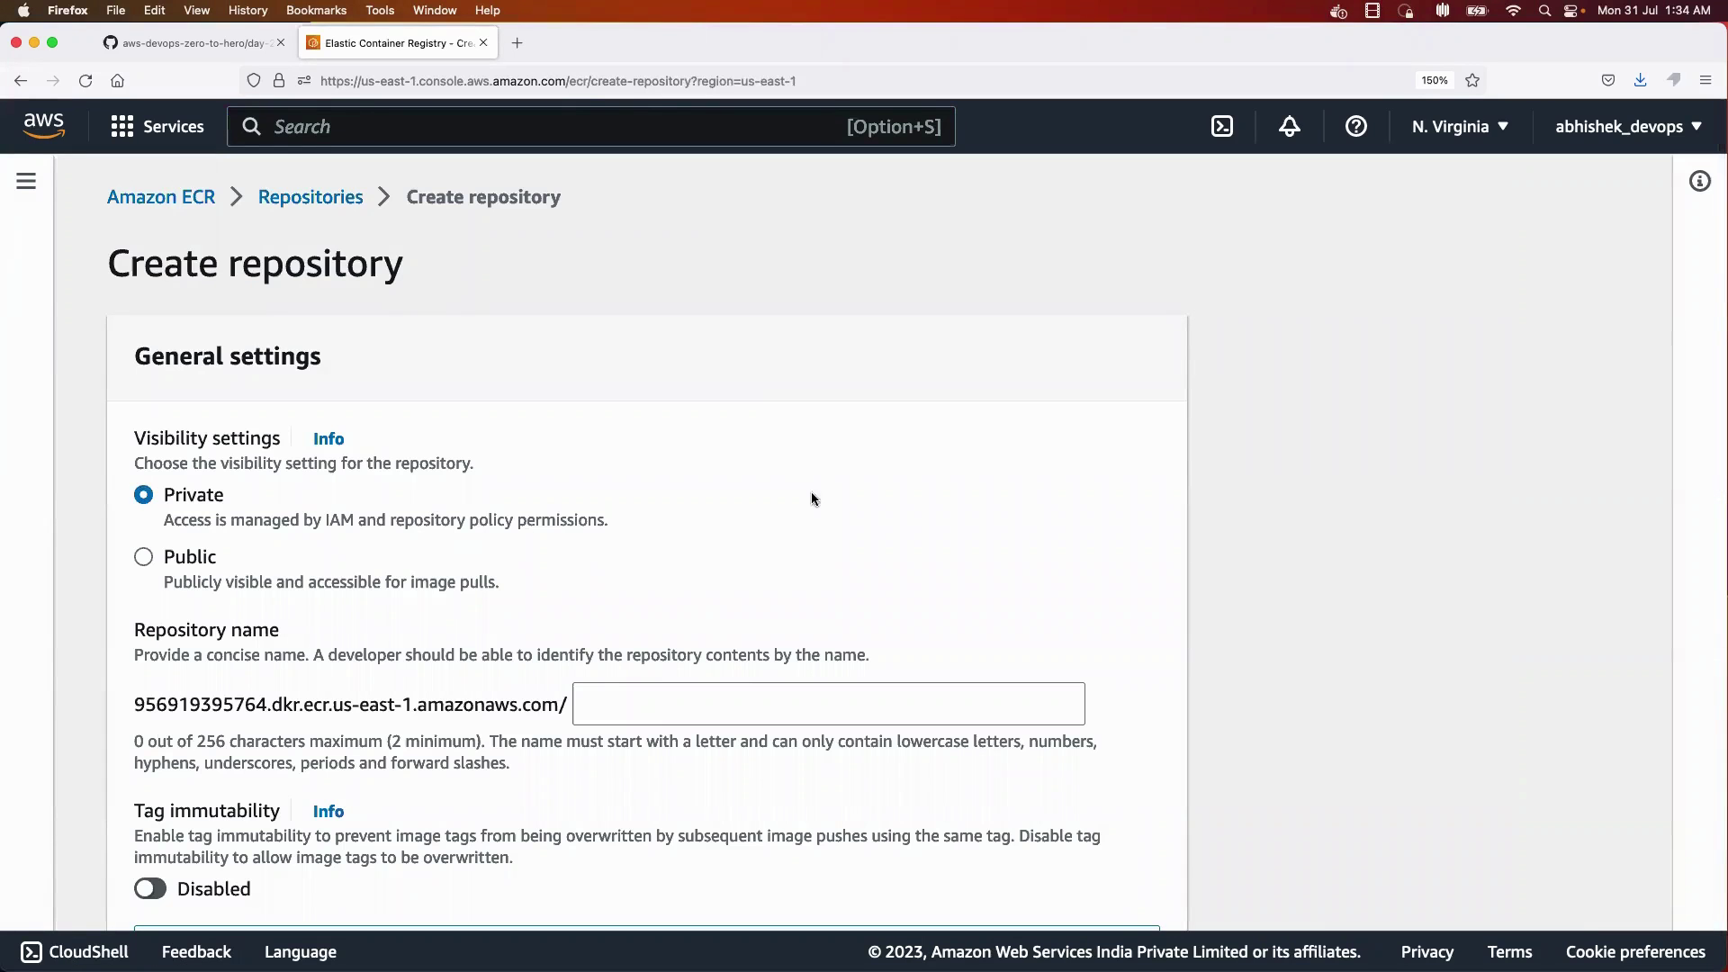
# - Find Docker Hub through a web search for "dockerhub" in a new browser tab and look over its sign-up page
pyautogui.click(515, 32)
pyautogui.write('doc')
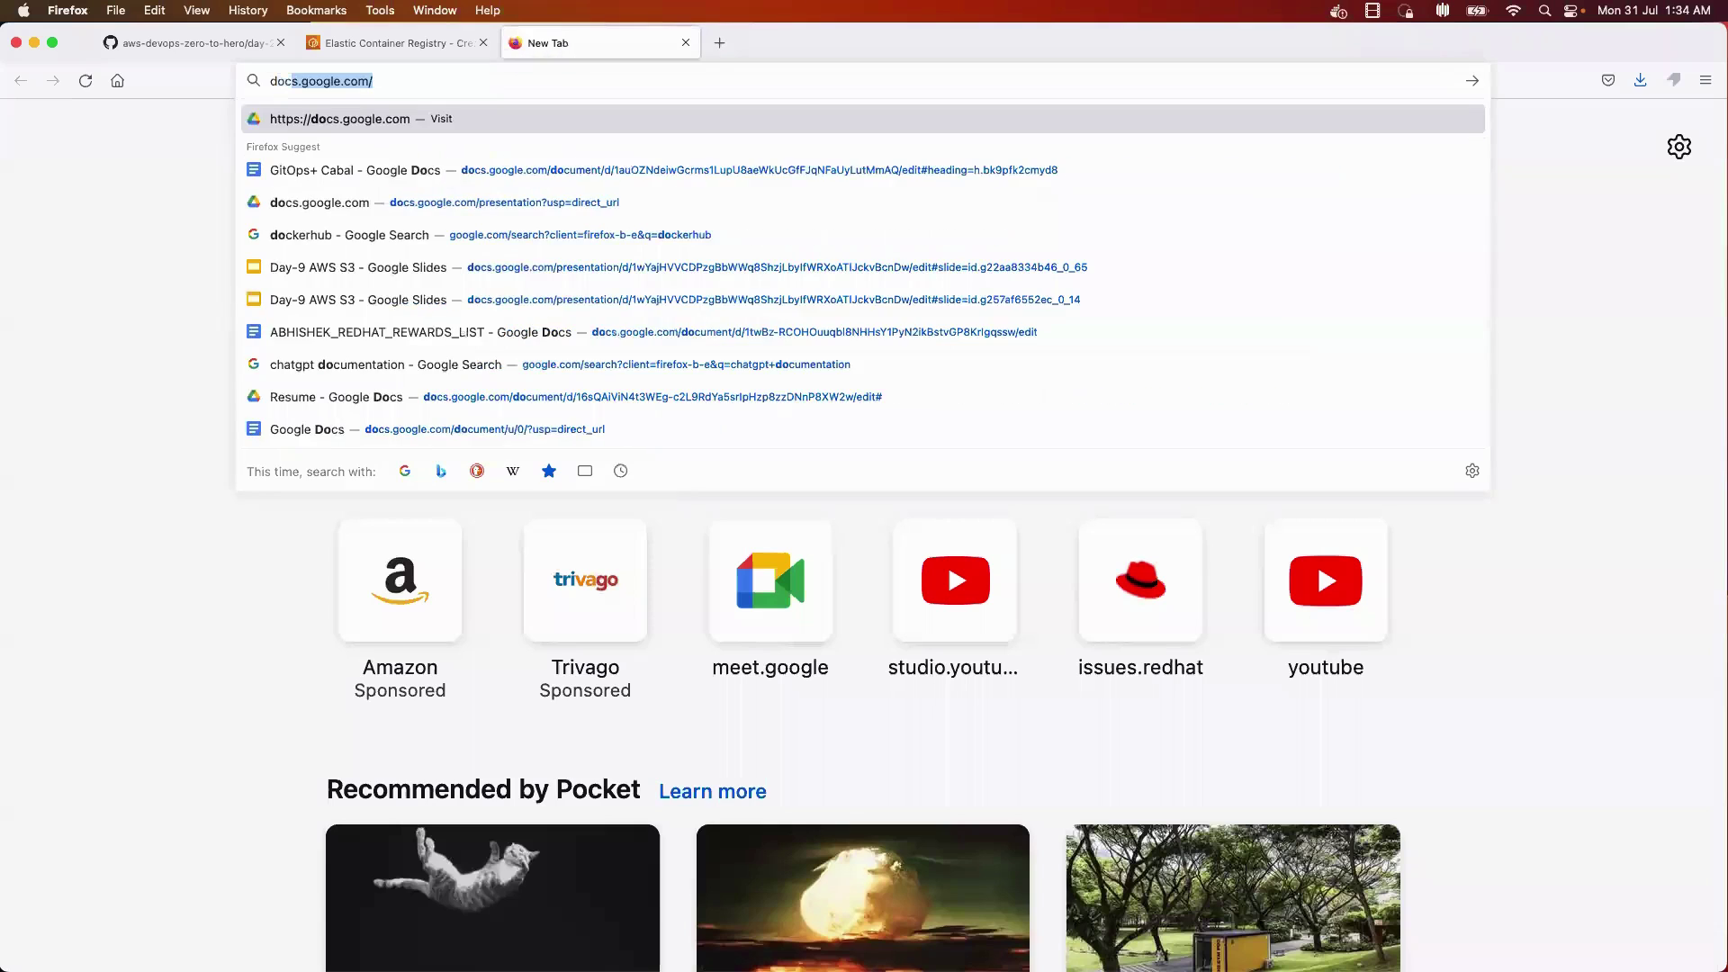
pyautogui.write('kerhub')
pyautogui.press('Return')
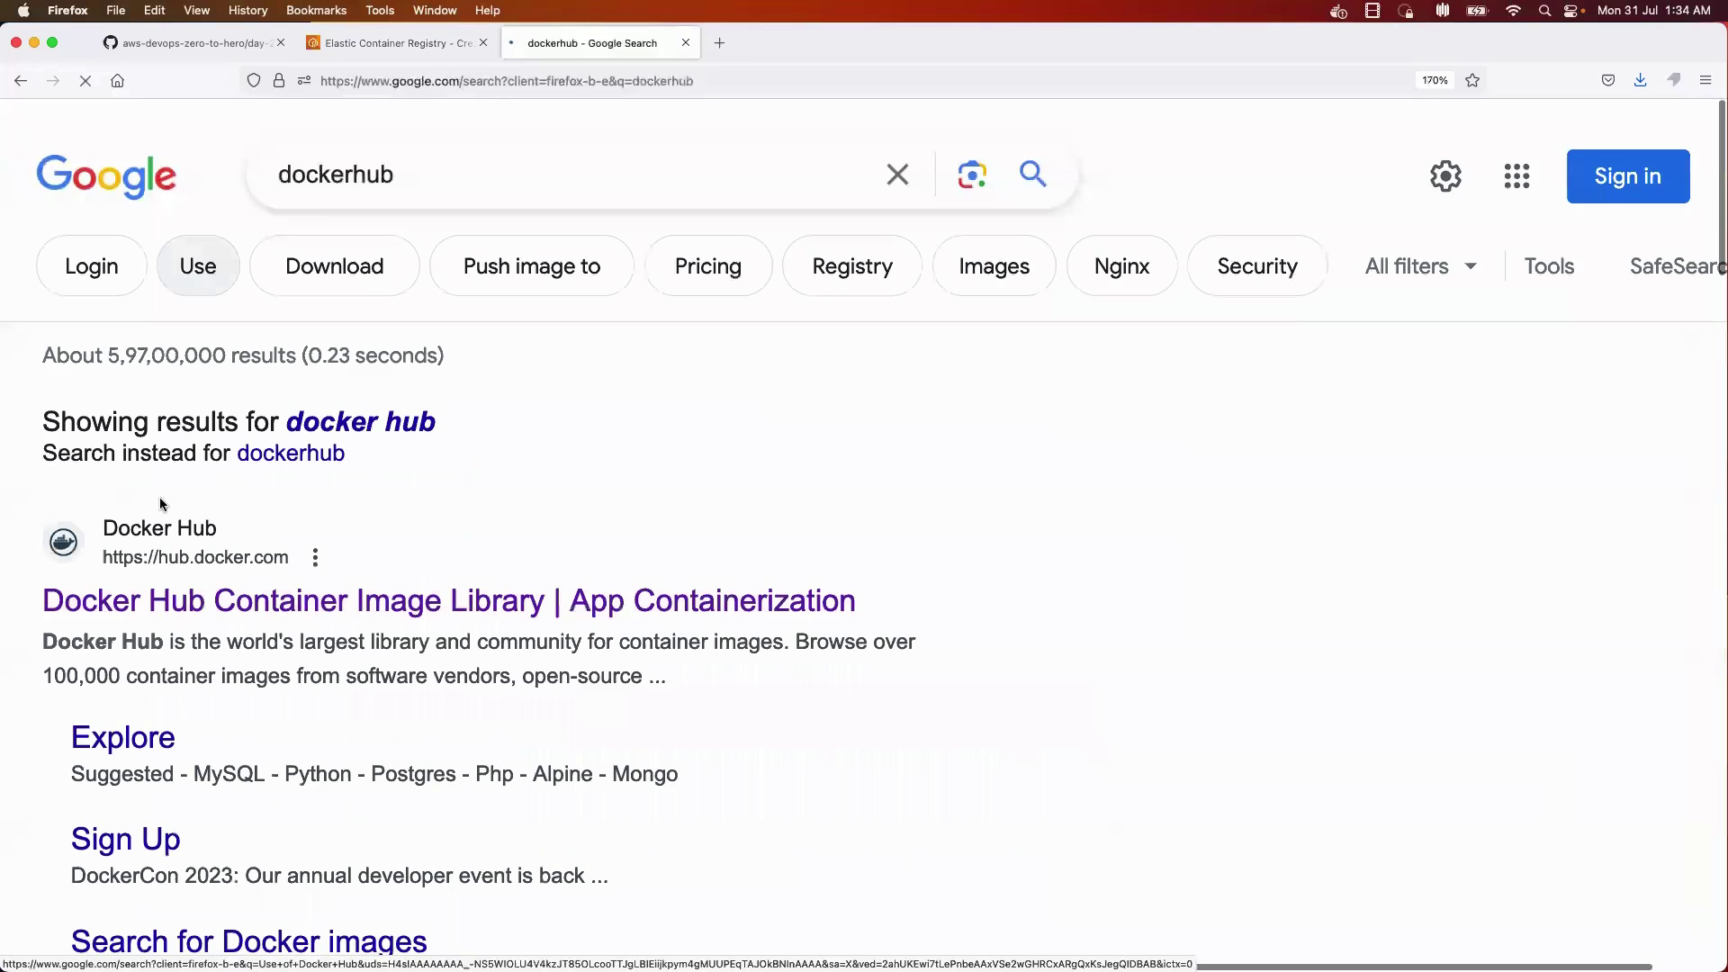
pyautogui.click(137, 601)
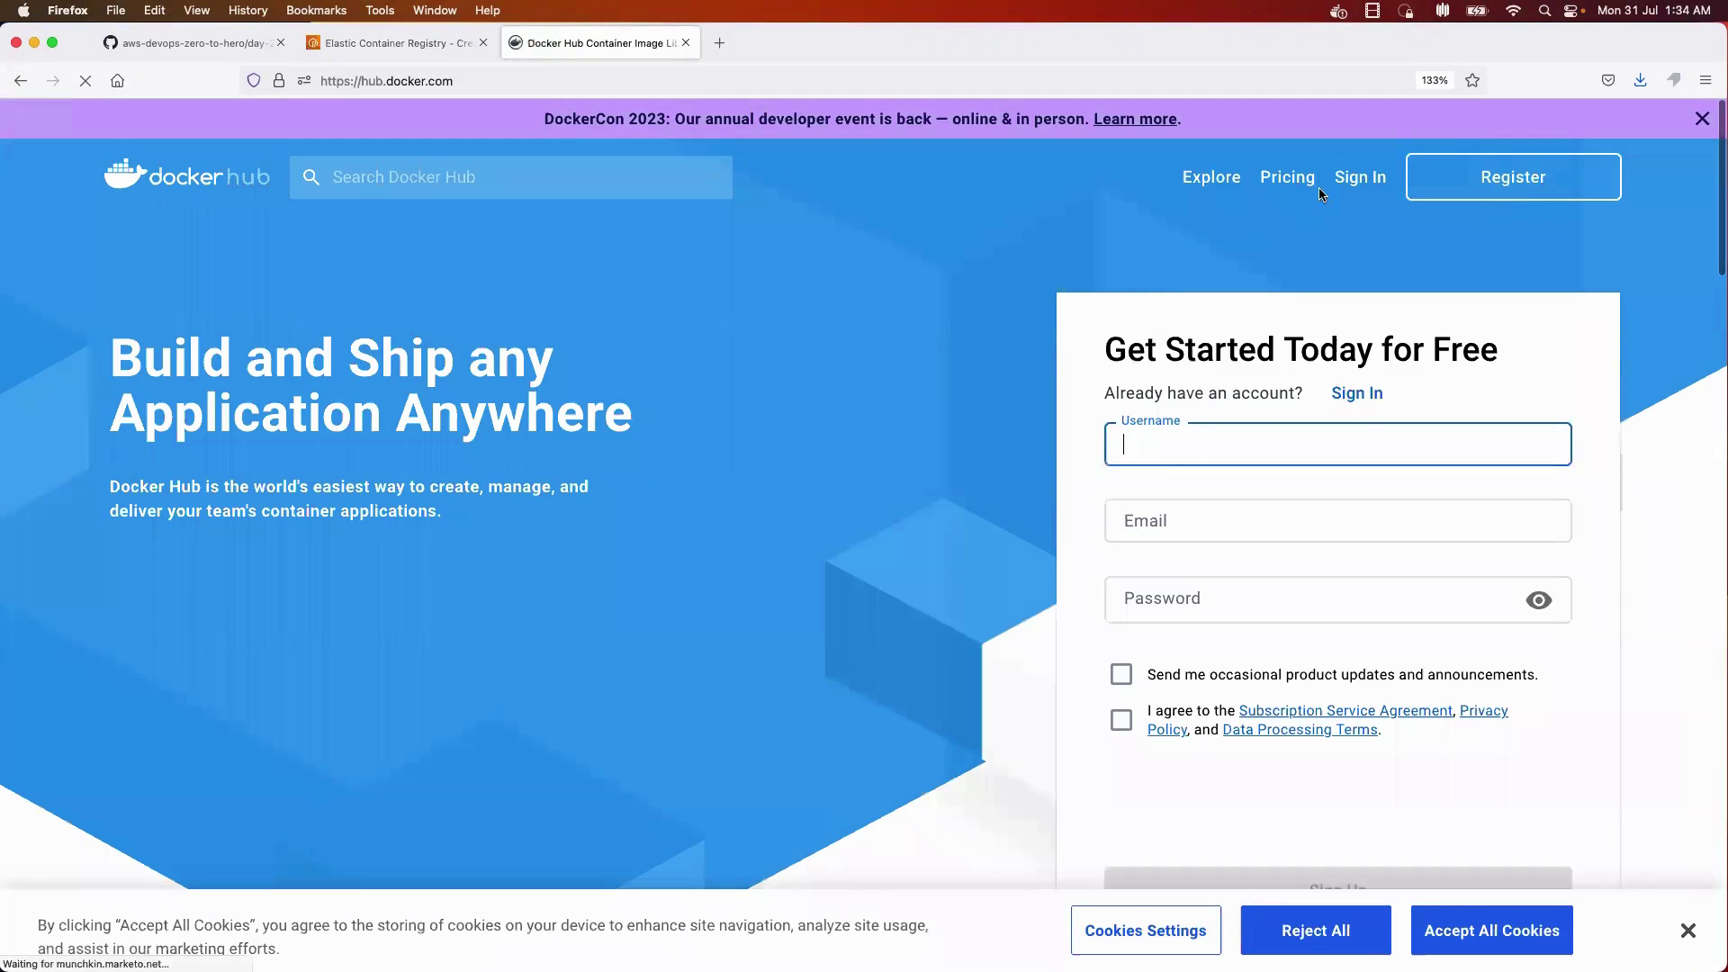
pyautogui.click(393, 44)
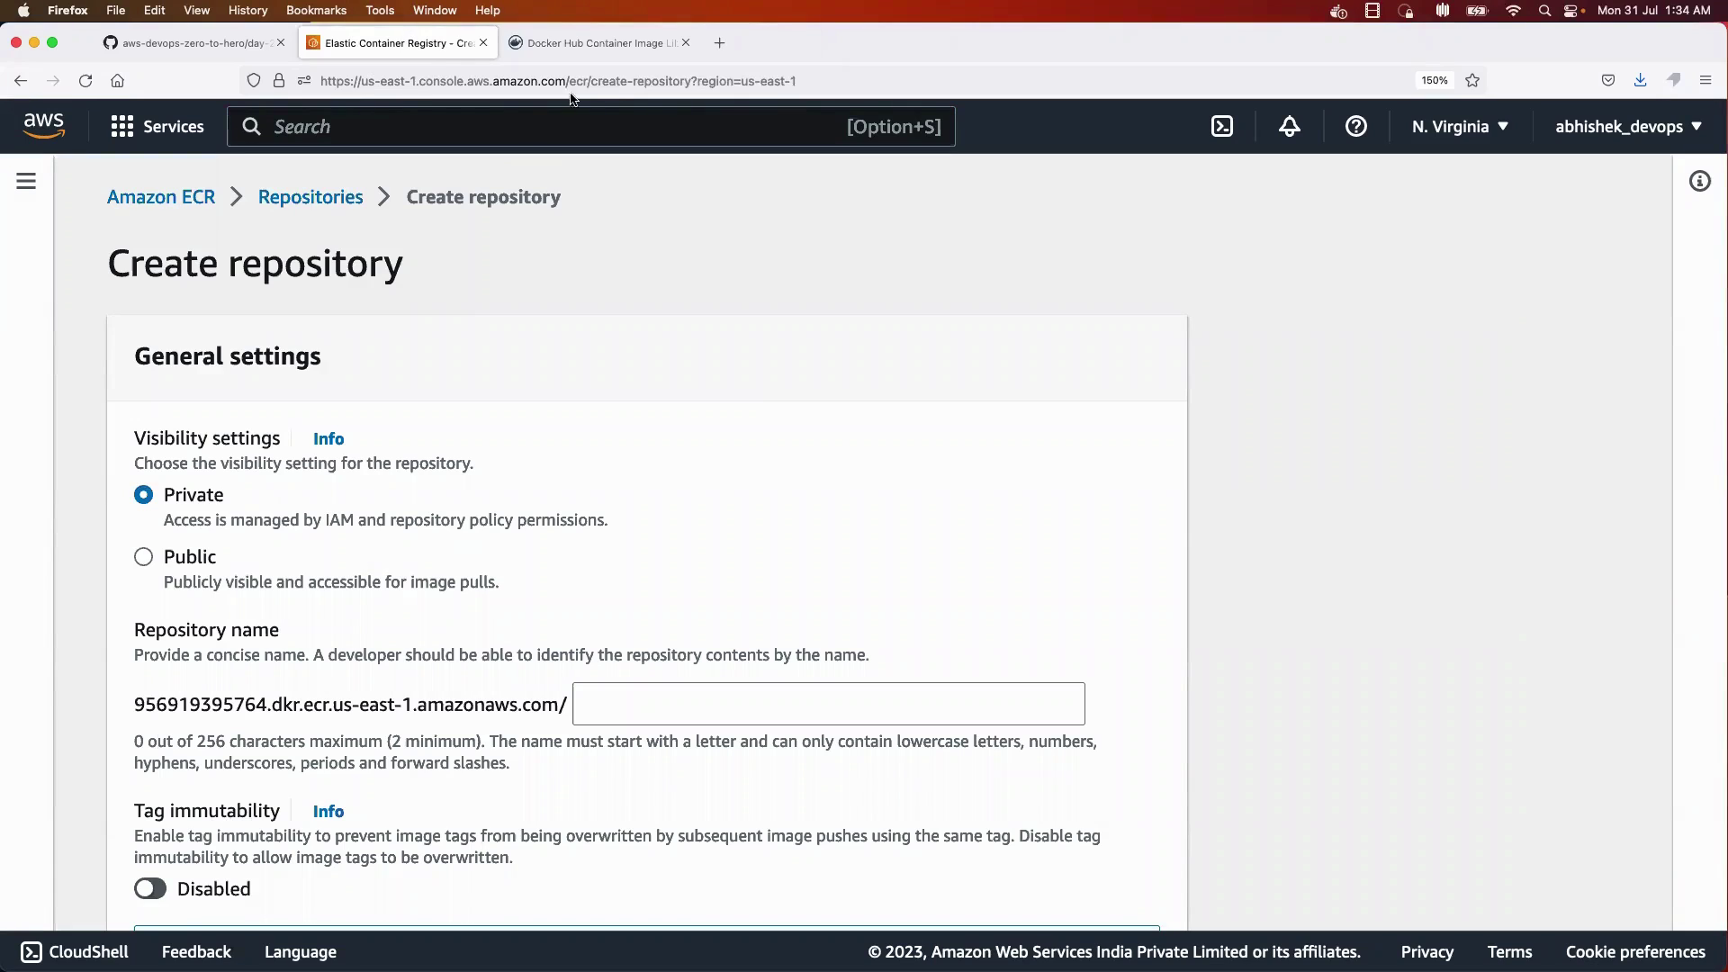
pyautogui.click(590, 43)
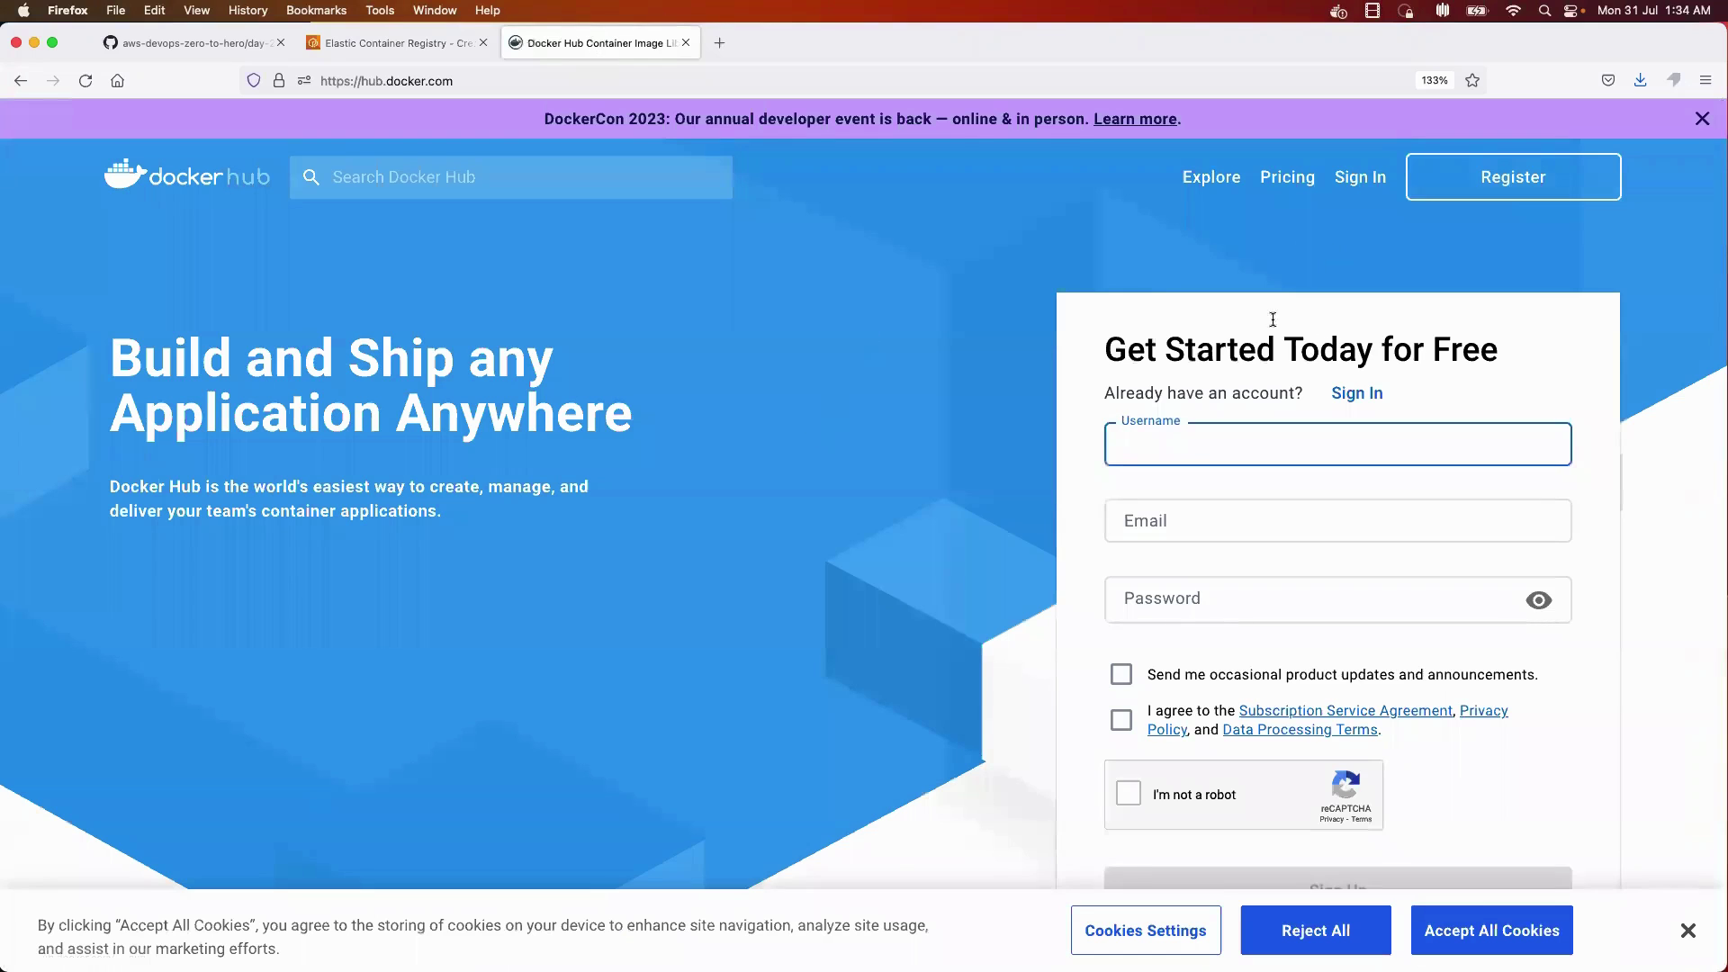
pyautogui.scroll(-5, 1197, 579)
pyautogui.scroll(4, 1197, 579)
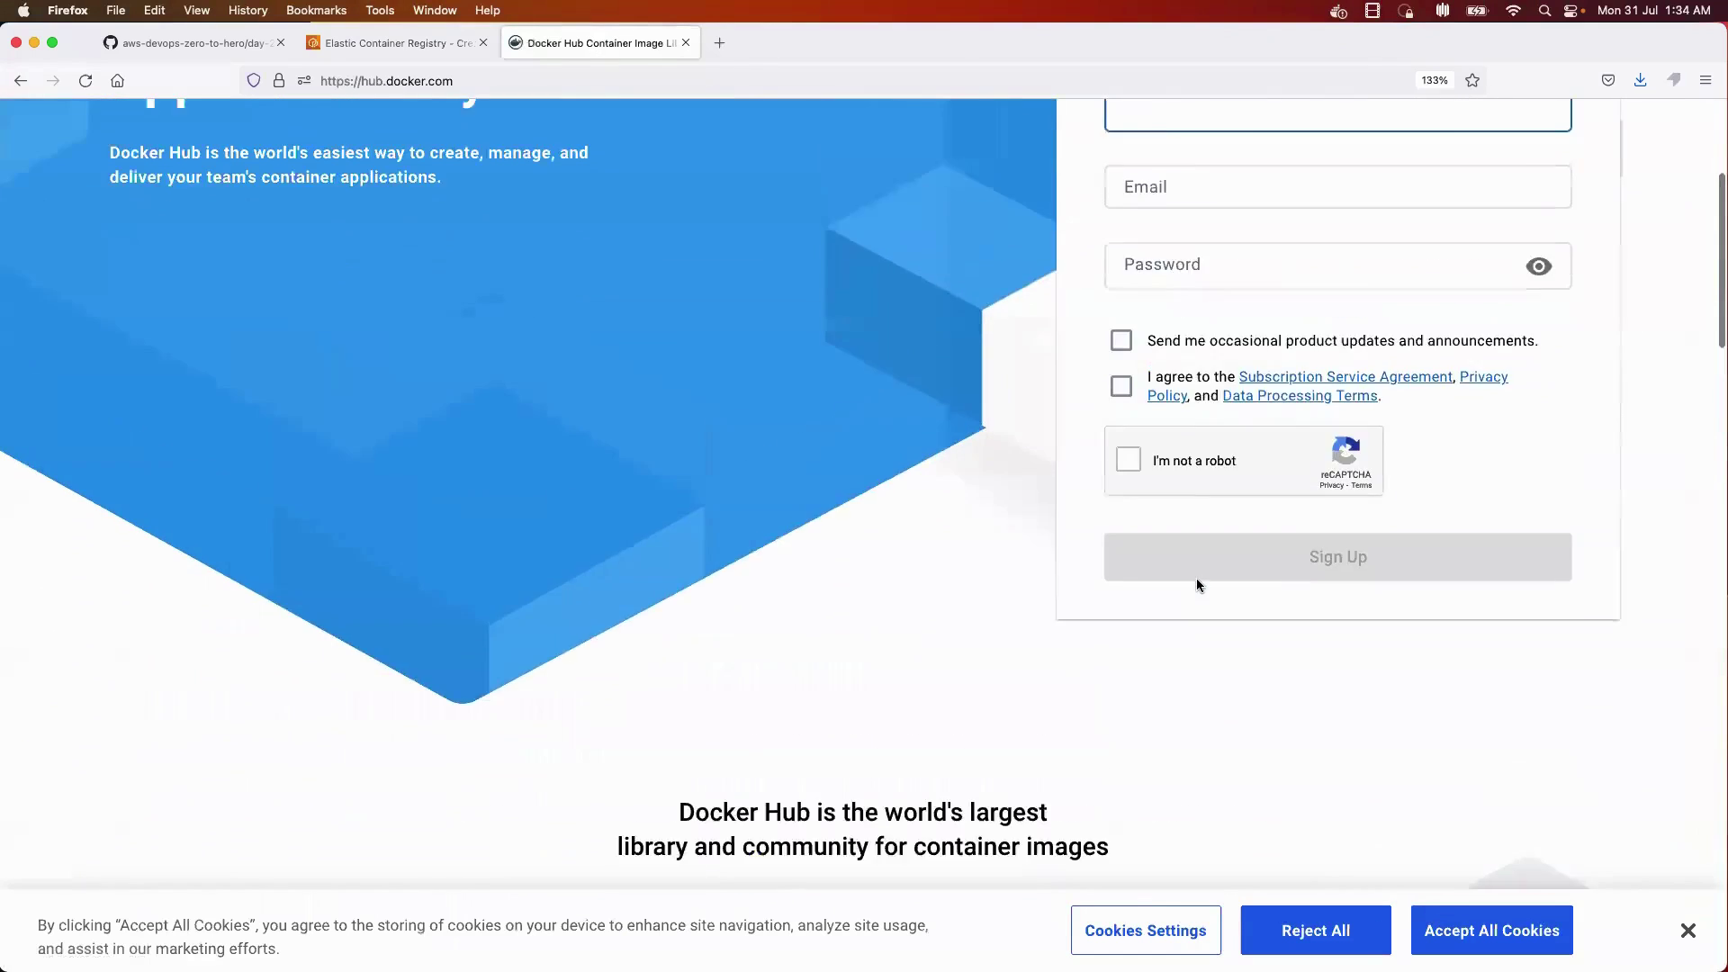
pyautogui.scroll(2, 910, 277)
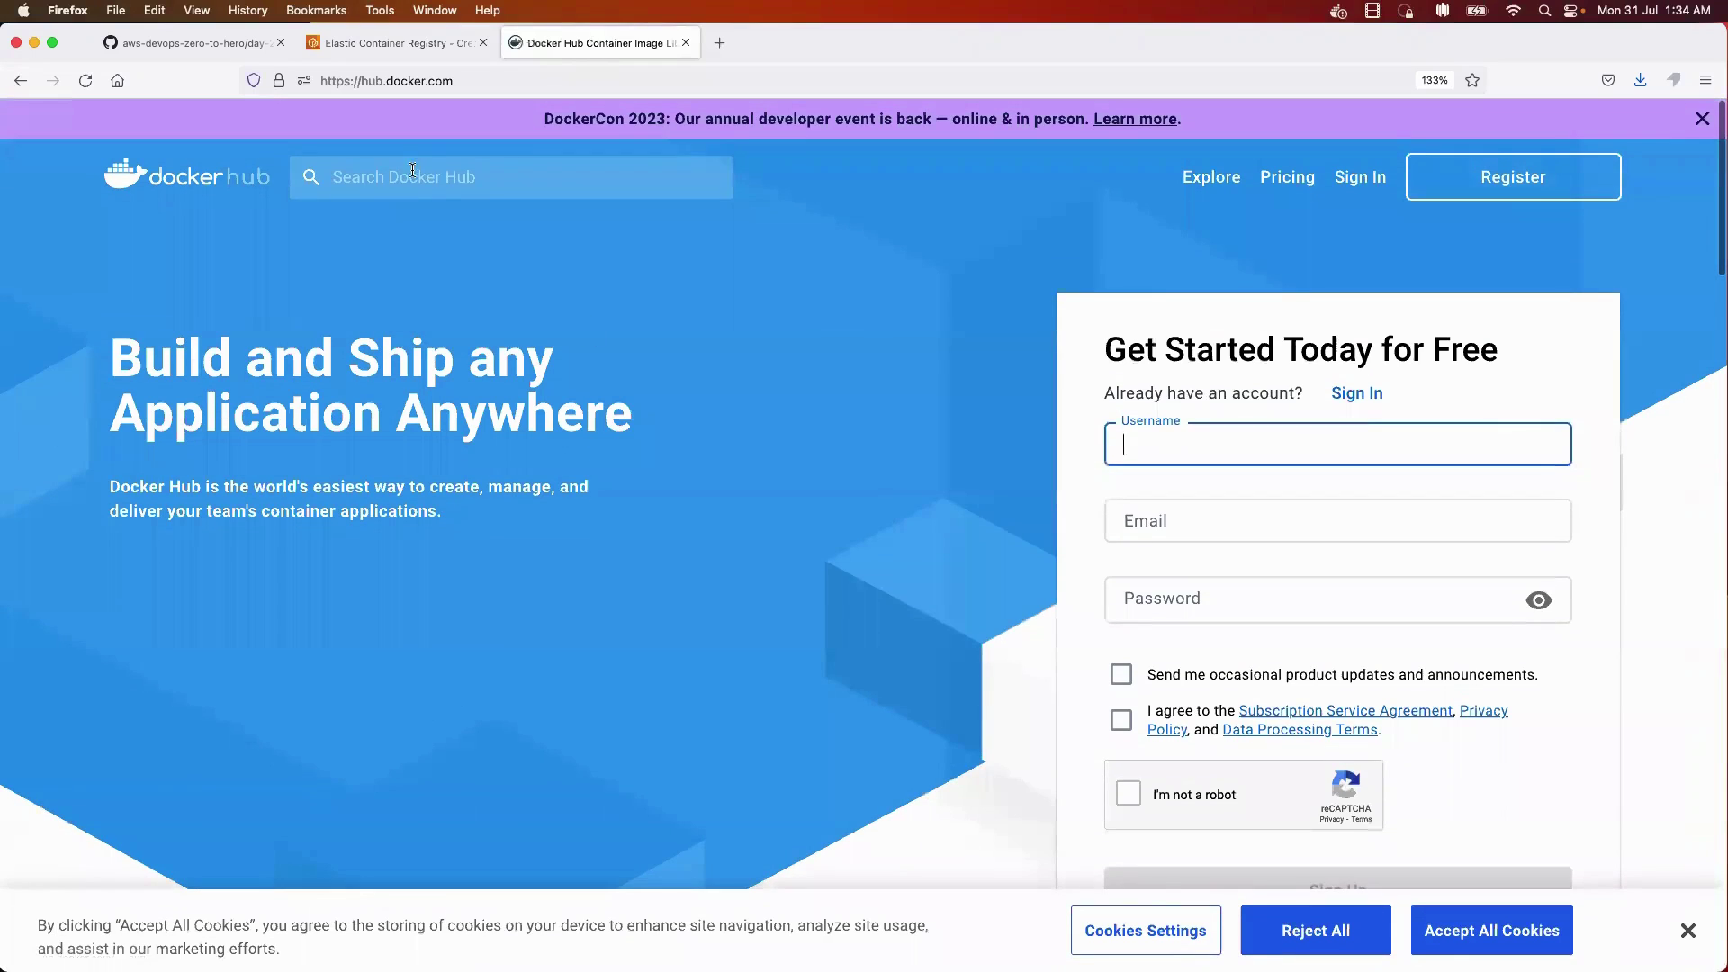
# - Search Docker Hub for the account's username and open its k8s-bigip-ctlr repository
pyautogui.click(397, 178)
pyautogui.write('abhishekf')
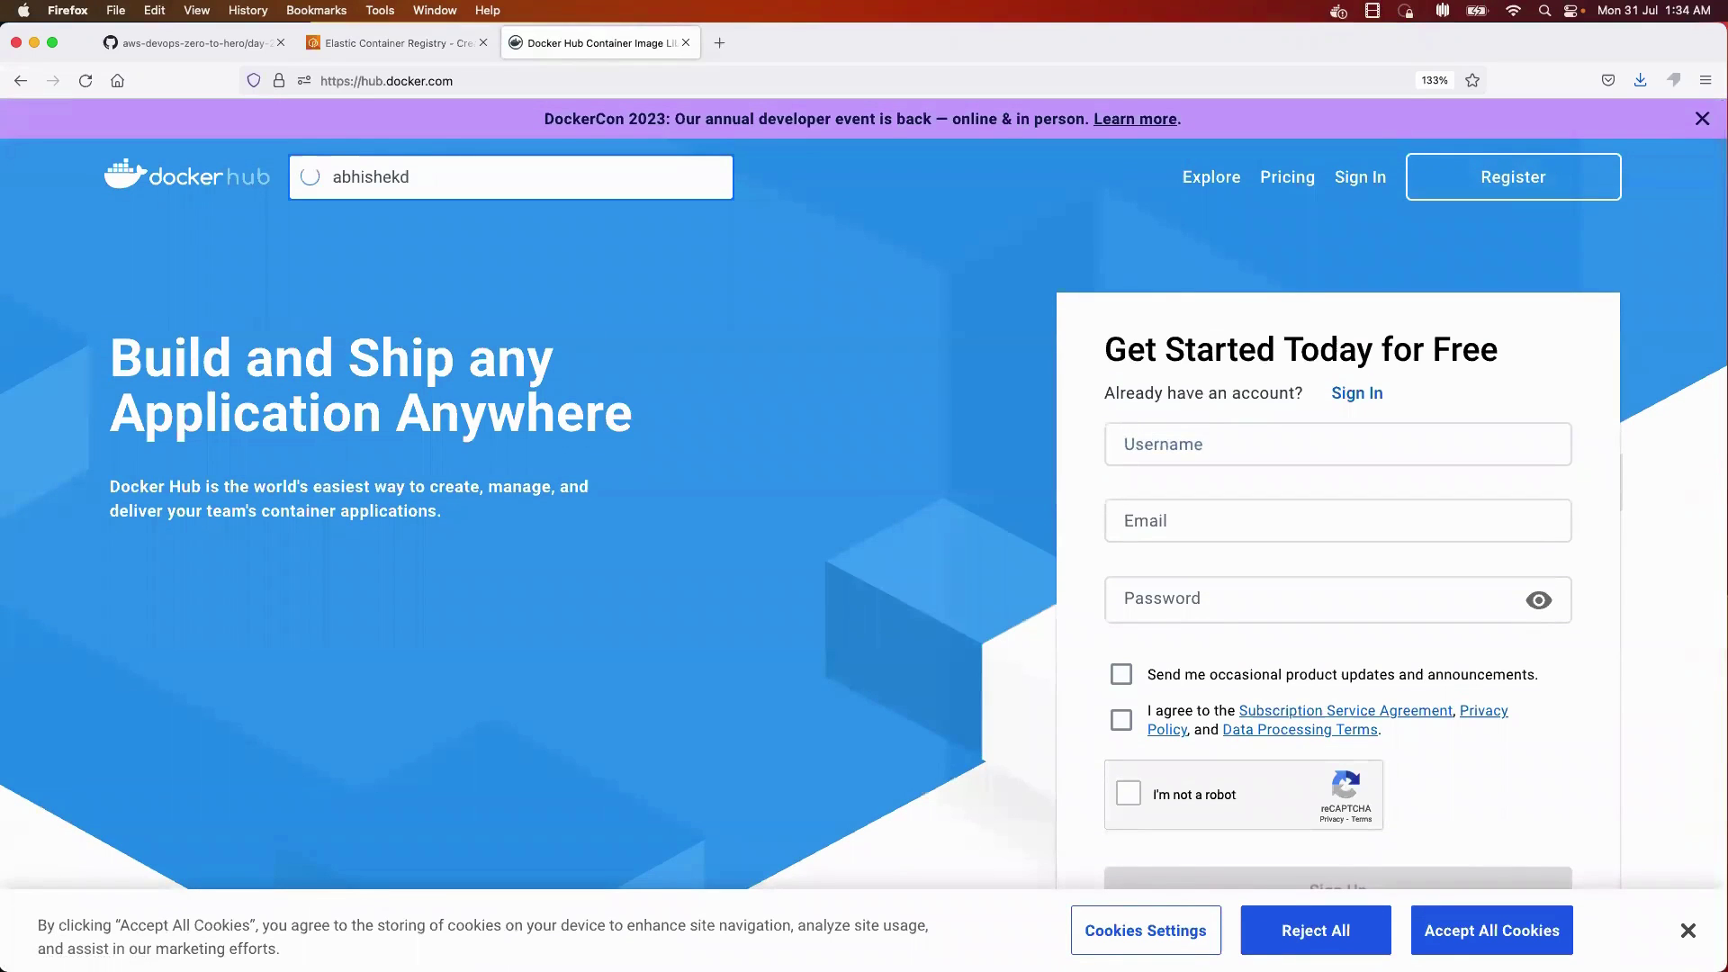
pyautogui.press('BackSpace')
pyautogui.write('f5')
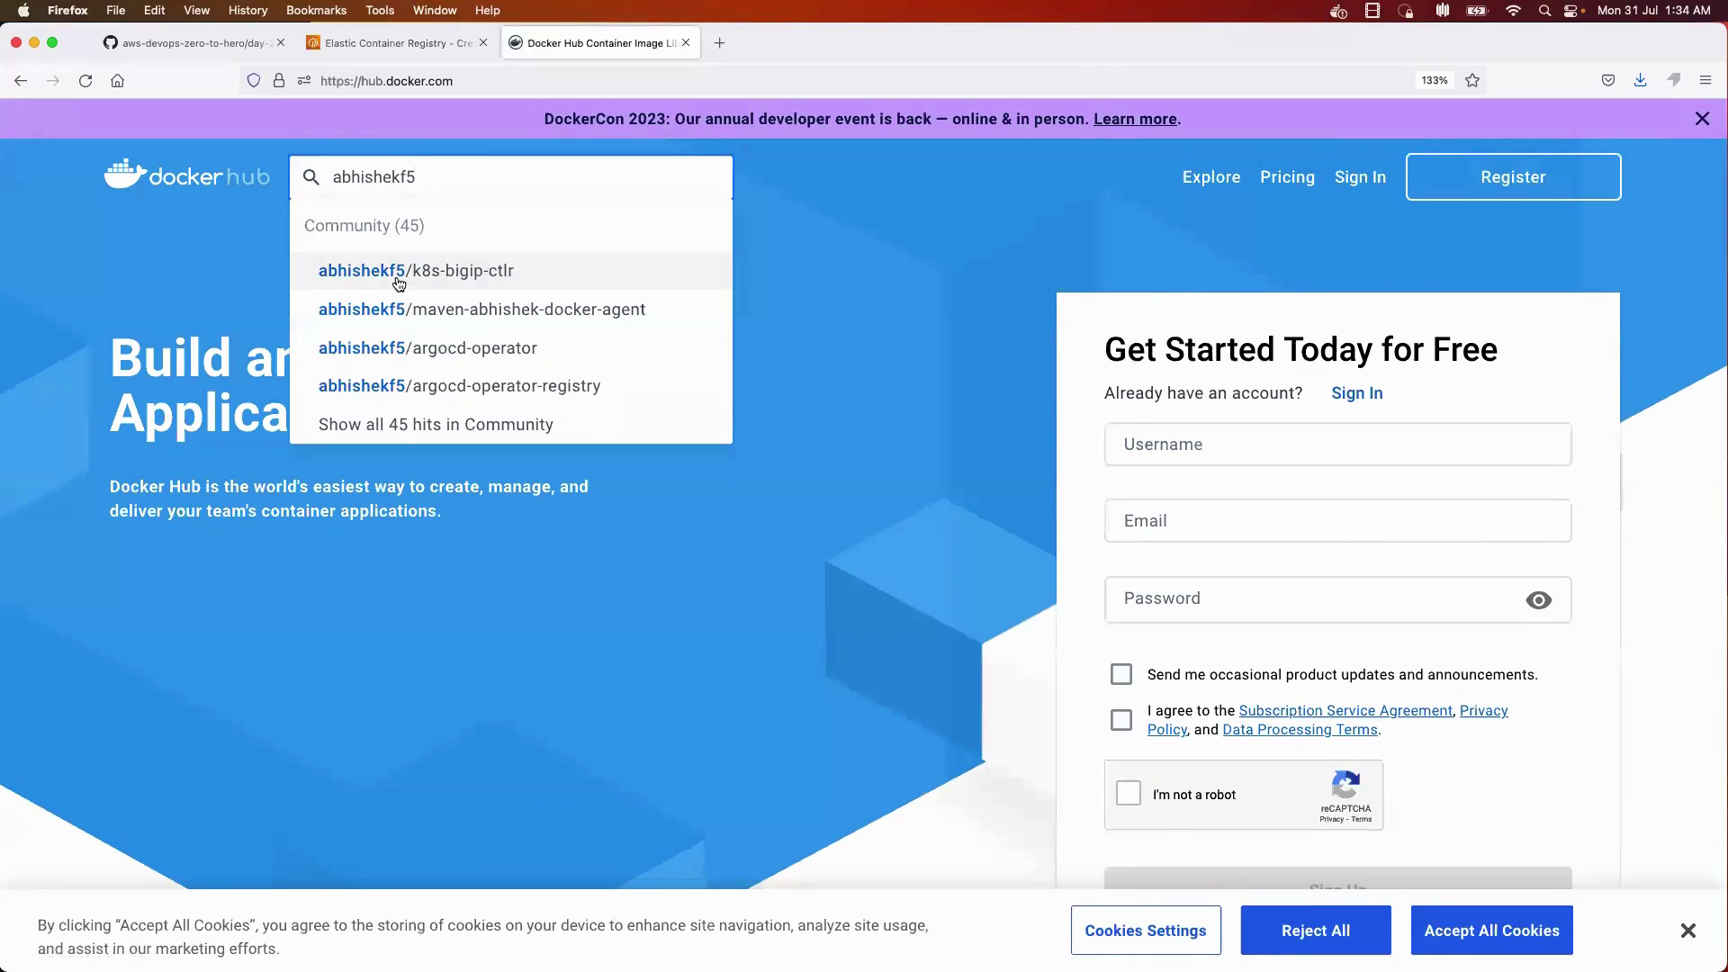
pyautogui.click(396, 273)
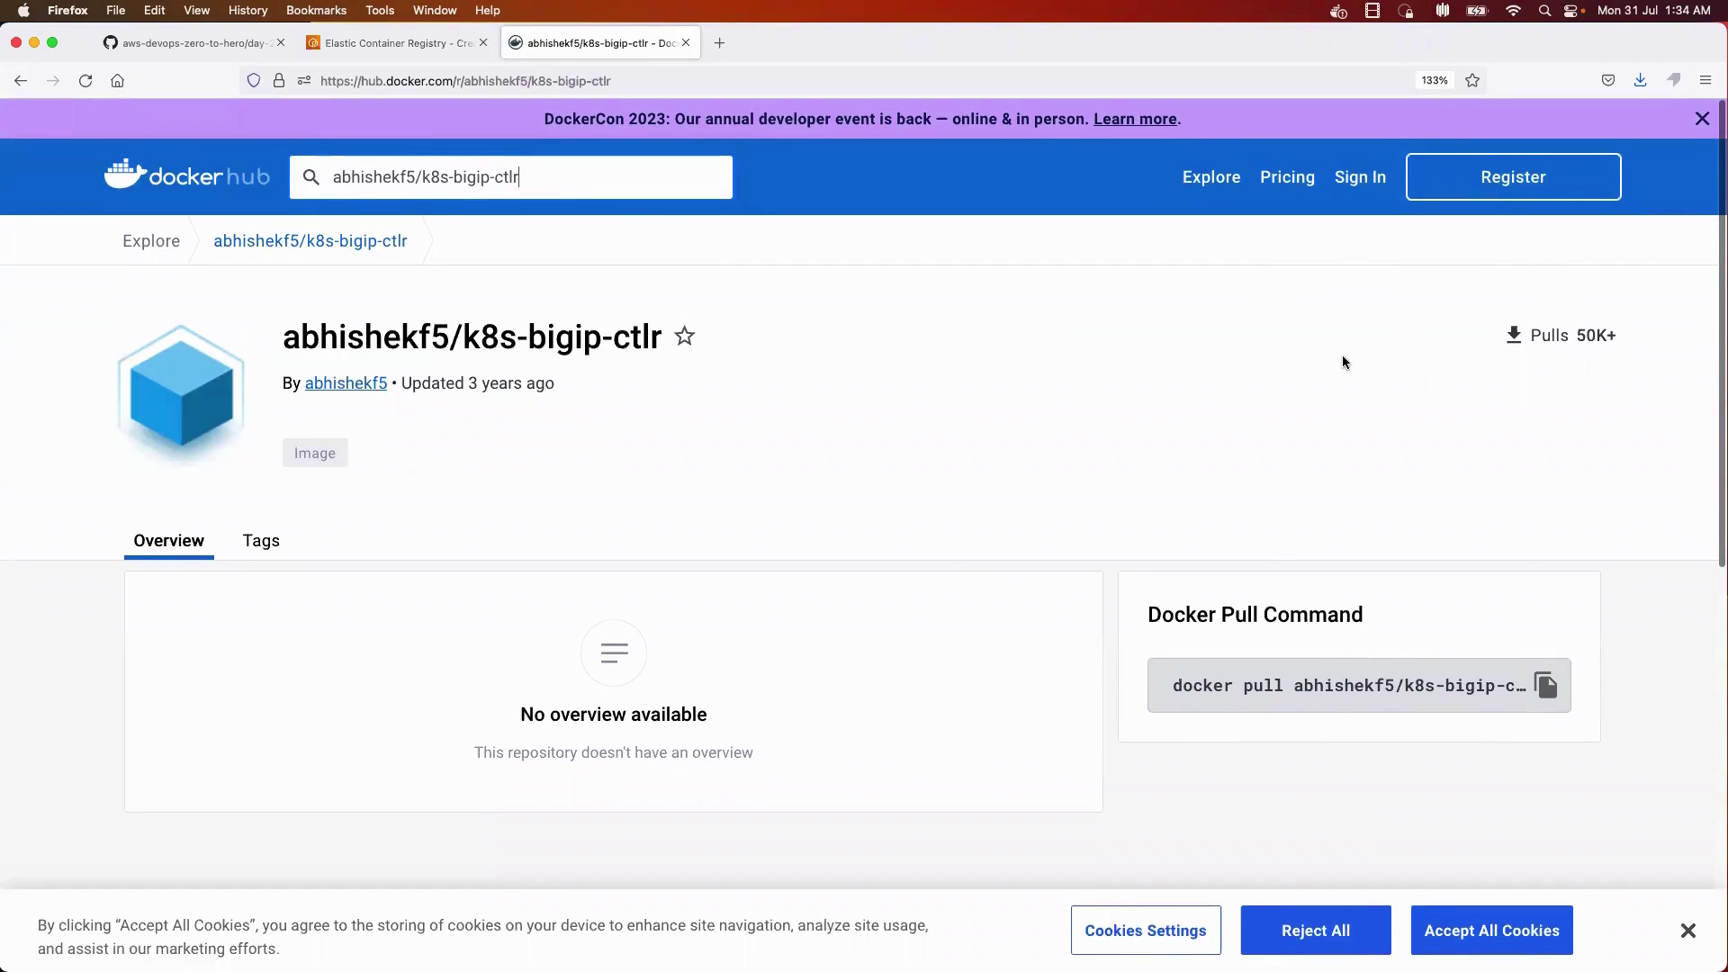
# - Return to the ECR repository creation form and examine the description of the Private visibility setting at a larger page zoom
pyautogui.click(439, 46)
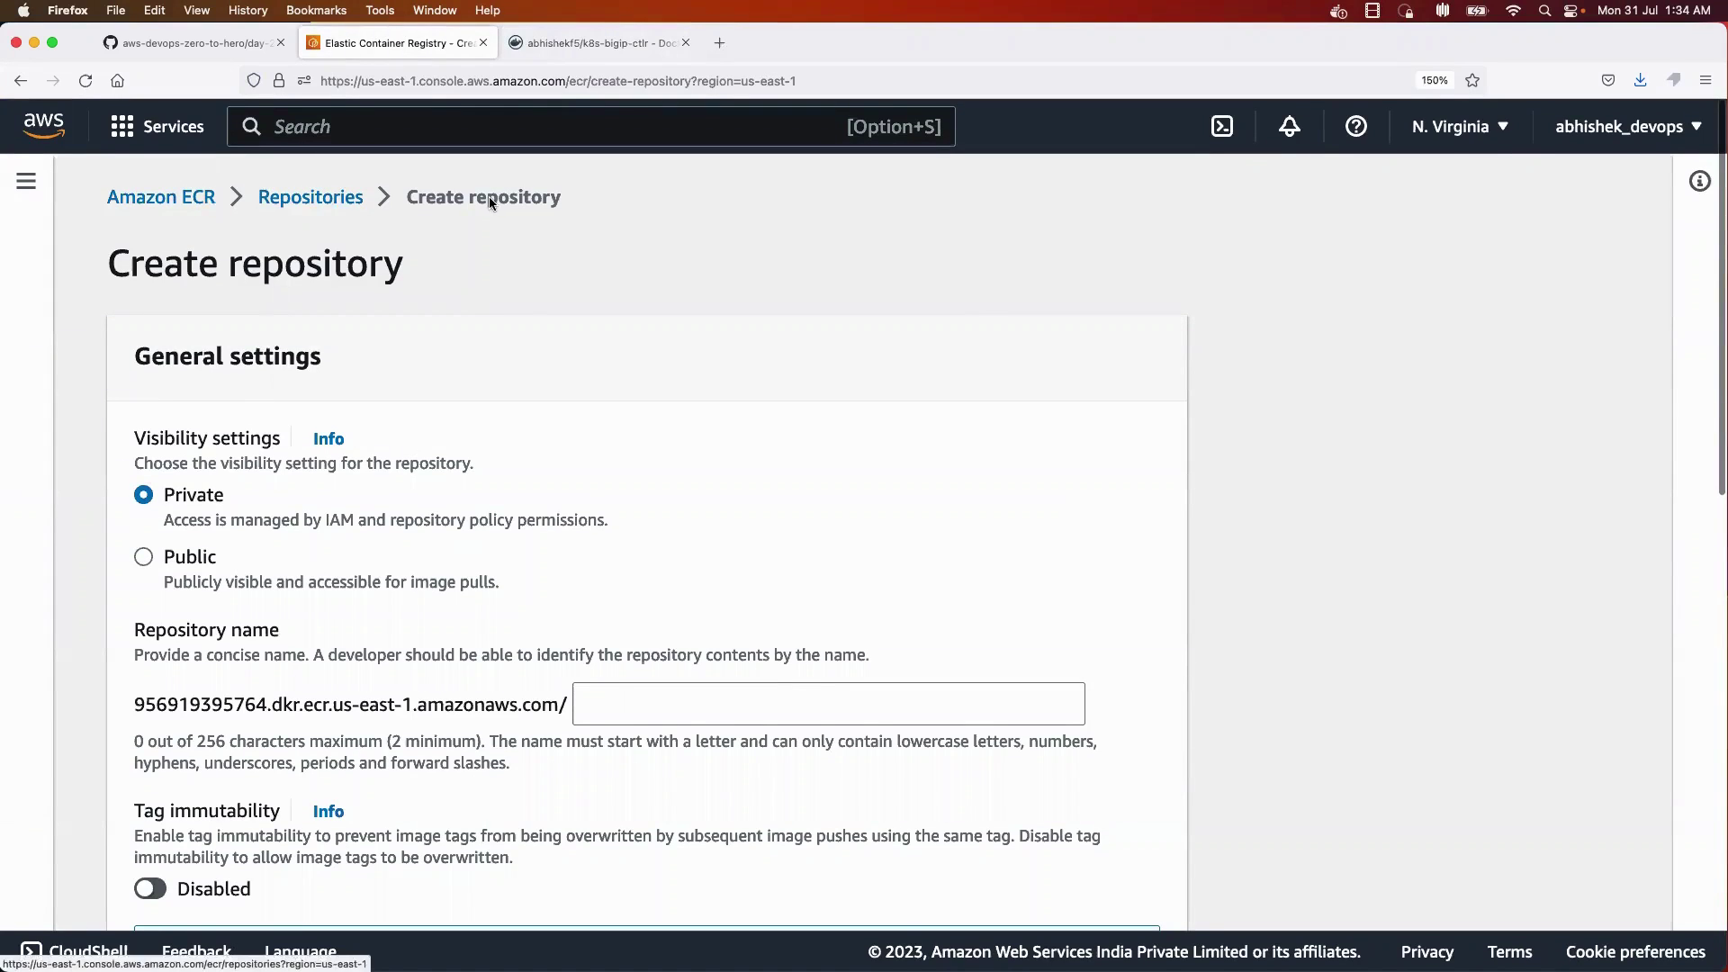
pyautogui.scroll(-2, 297, 487)
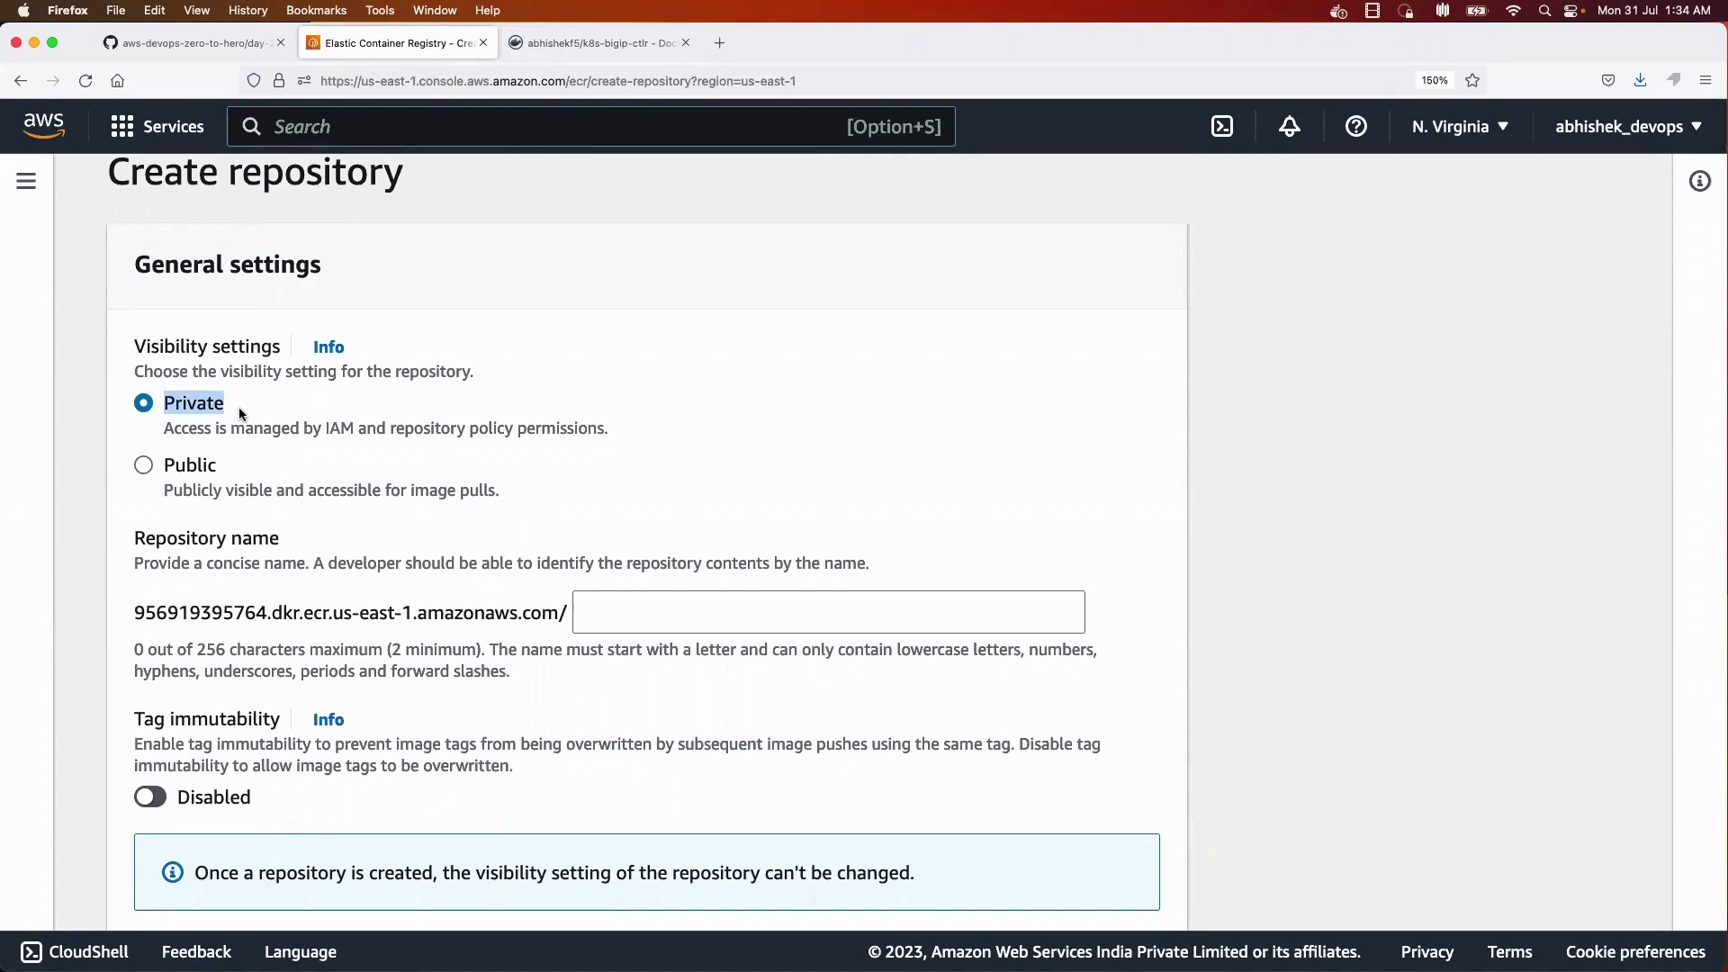
pyautogui.scroll(-2, 240, 407)
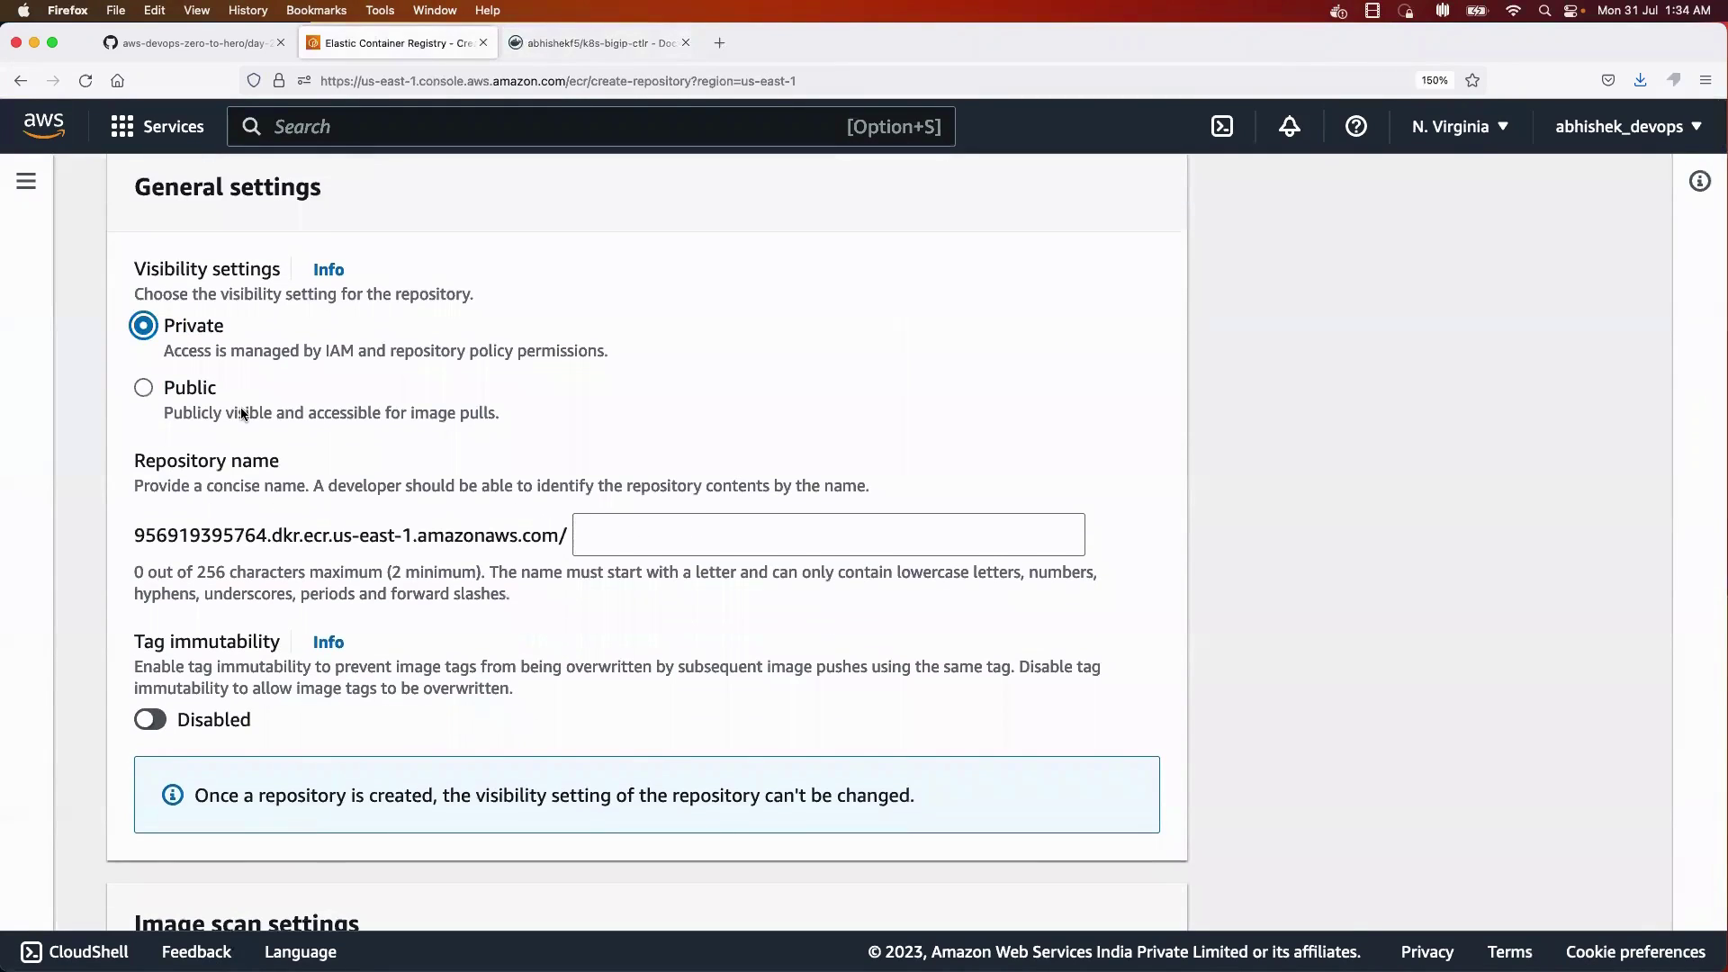
pyautogui.press('super+equal')
pyautogui.click(208, 383)
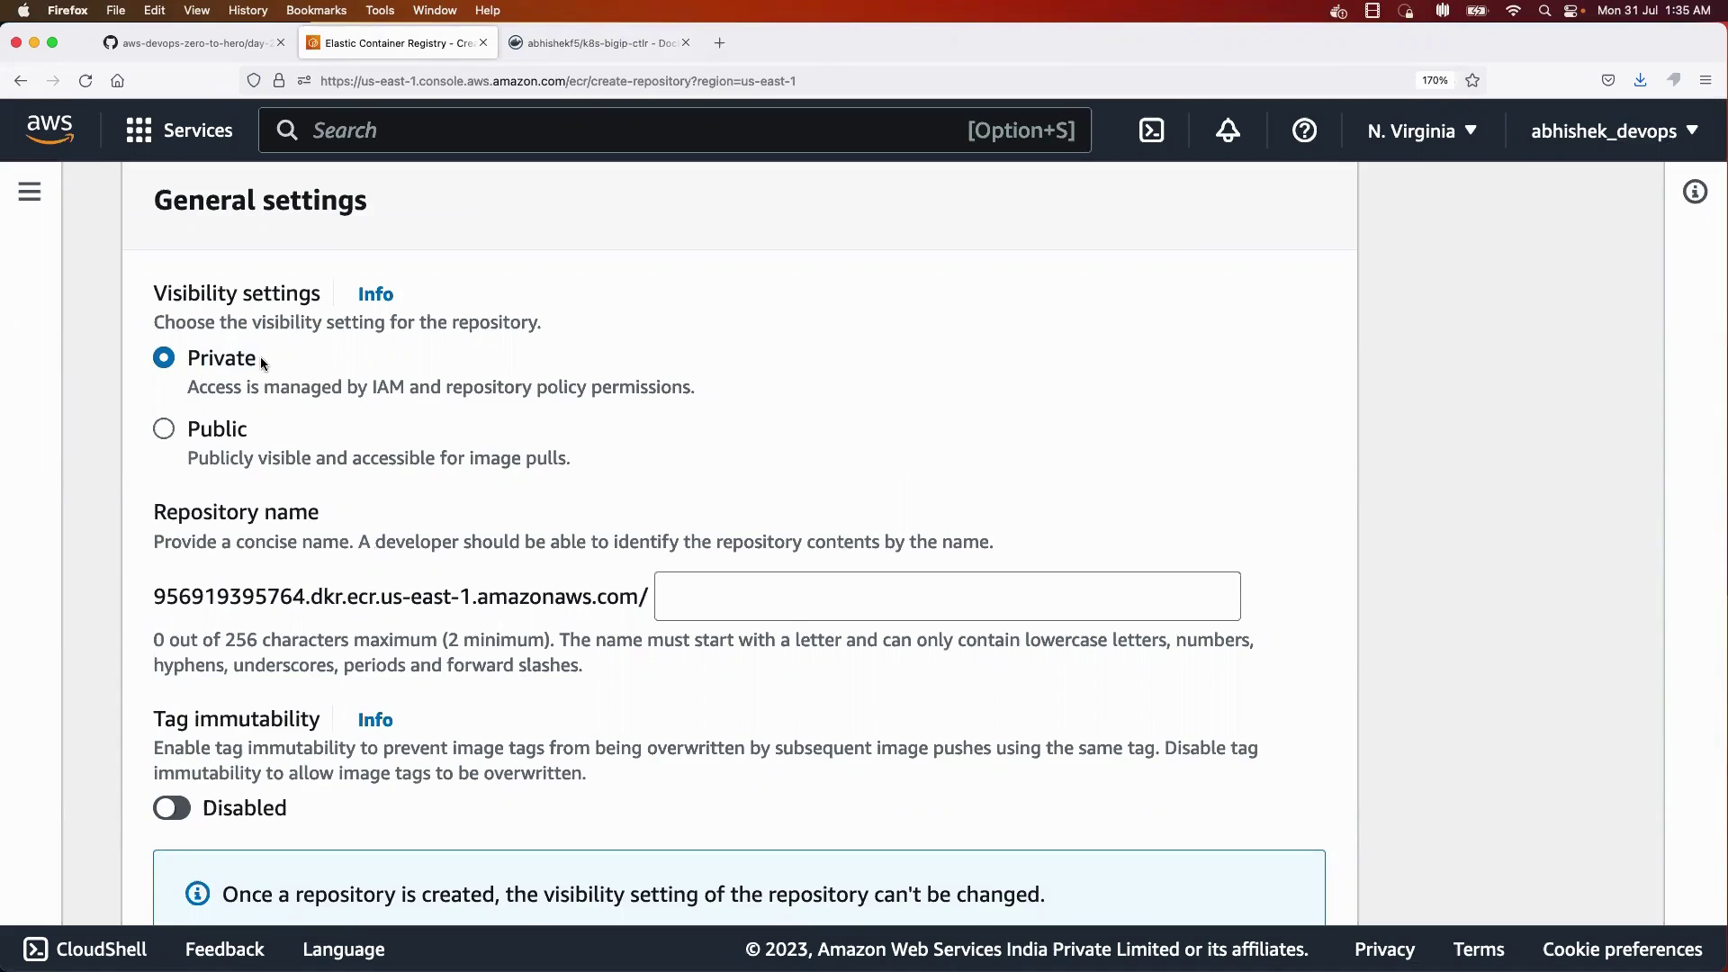
pyautogui.moveTo(204, 391); pyautogui.dragTo(331, 393)
pyautogui.click(331, 392)
pyautogui.moveTo(477, 387); pyautogui.dragTo(645, 387)
pyautogui.click(646, 387)
pyautogui.moveTo(256, 389); pyautogui.dragTo(360, 389)
pyautogui.click(360, 389)
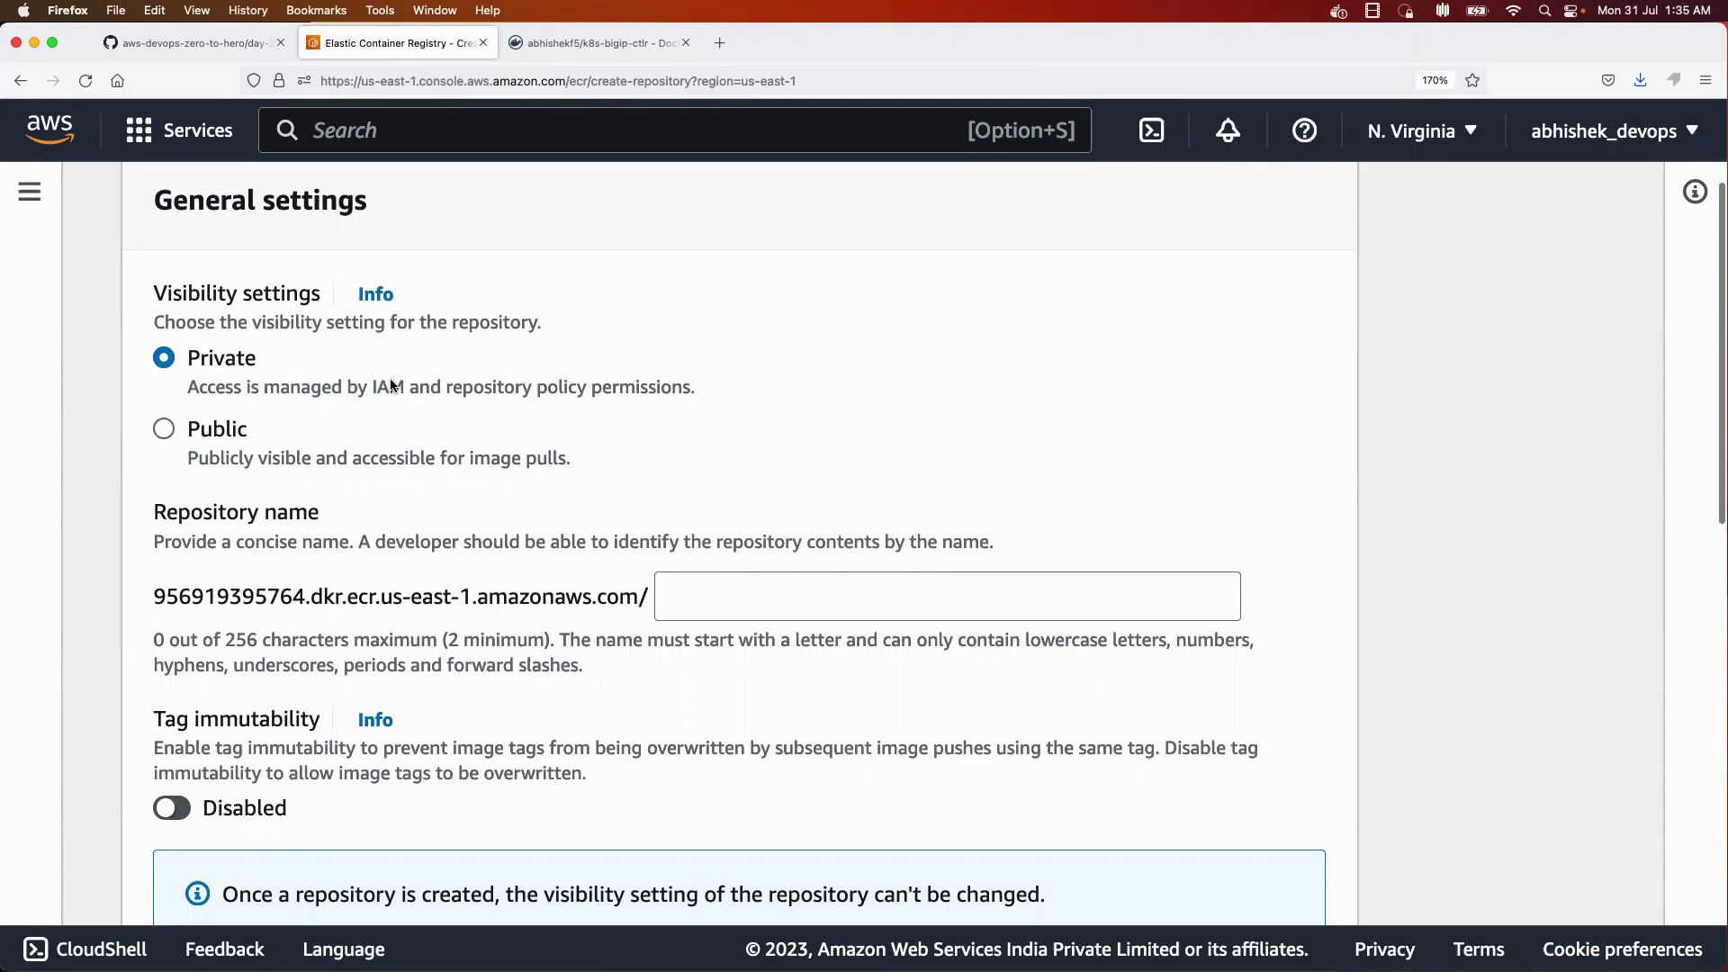
# - Try the Public visibility option for the new repository and restore it to Private
pyautogui.scroll(-1, 391, 385)
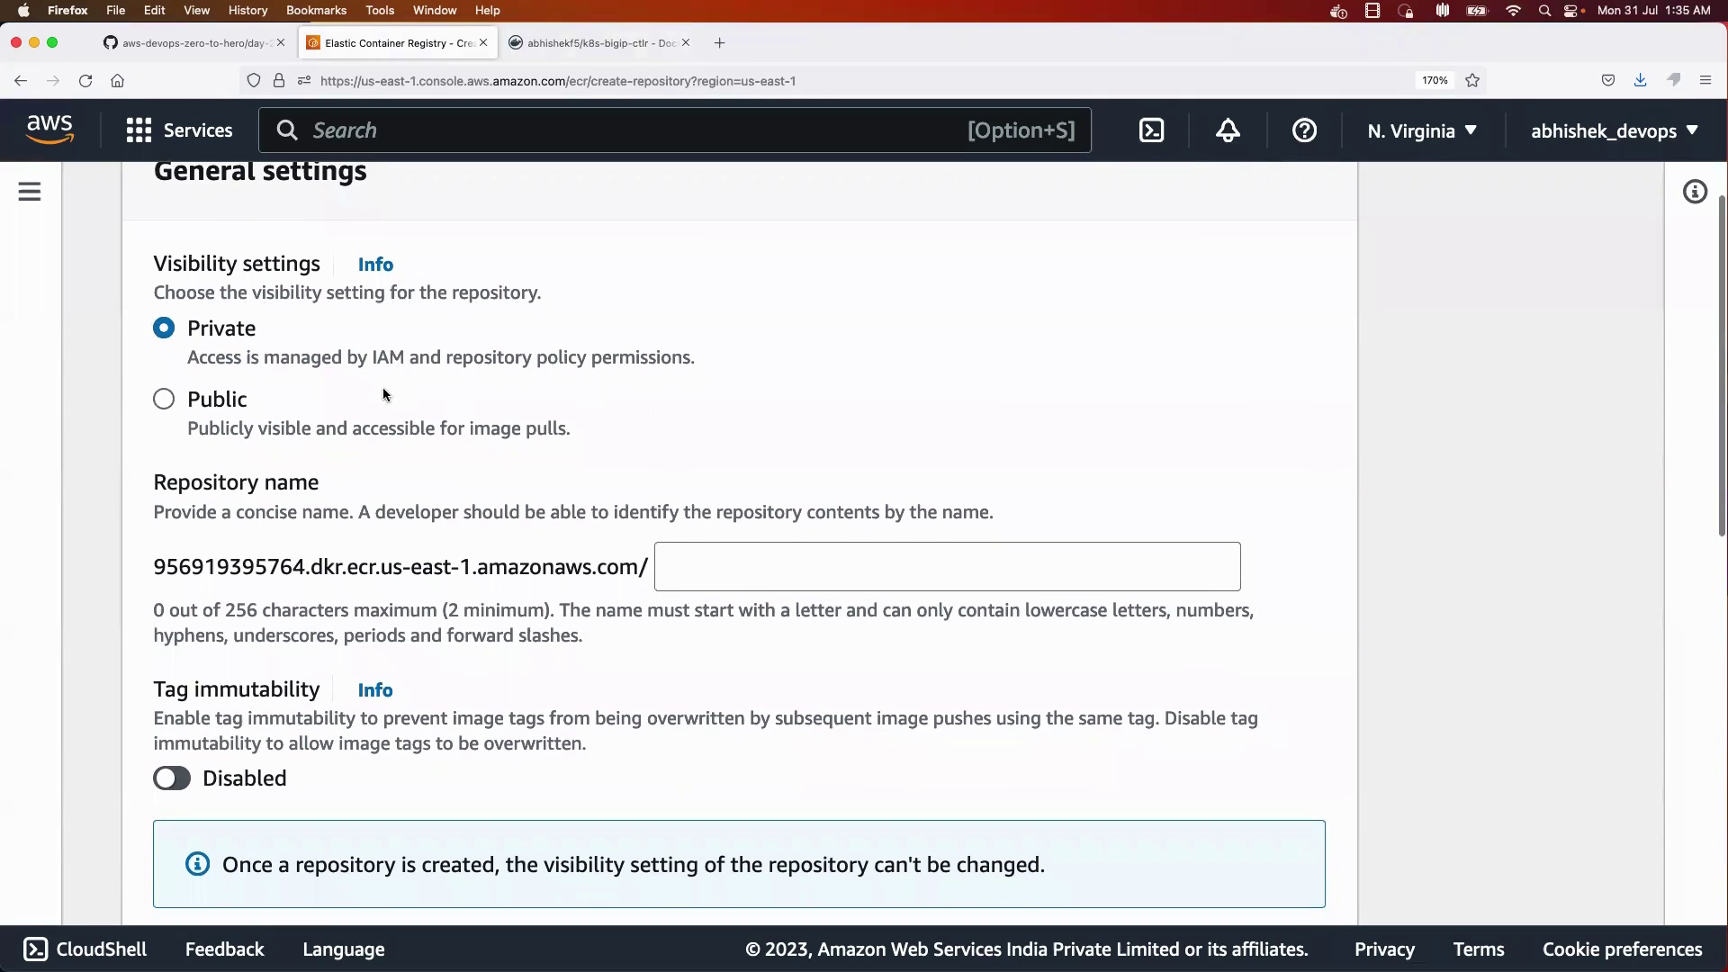
pyautogui.click(165, 402)
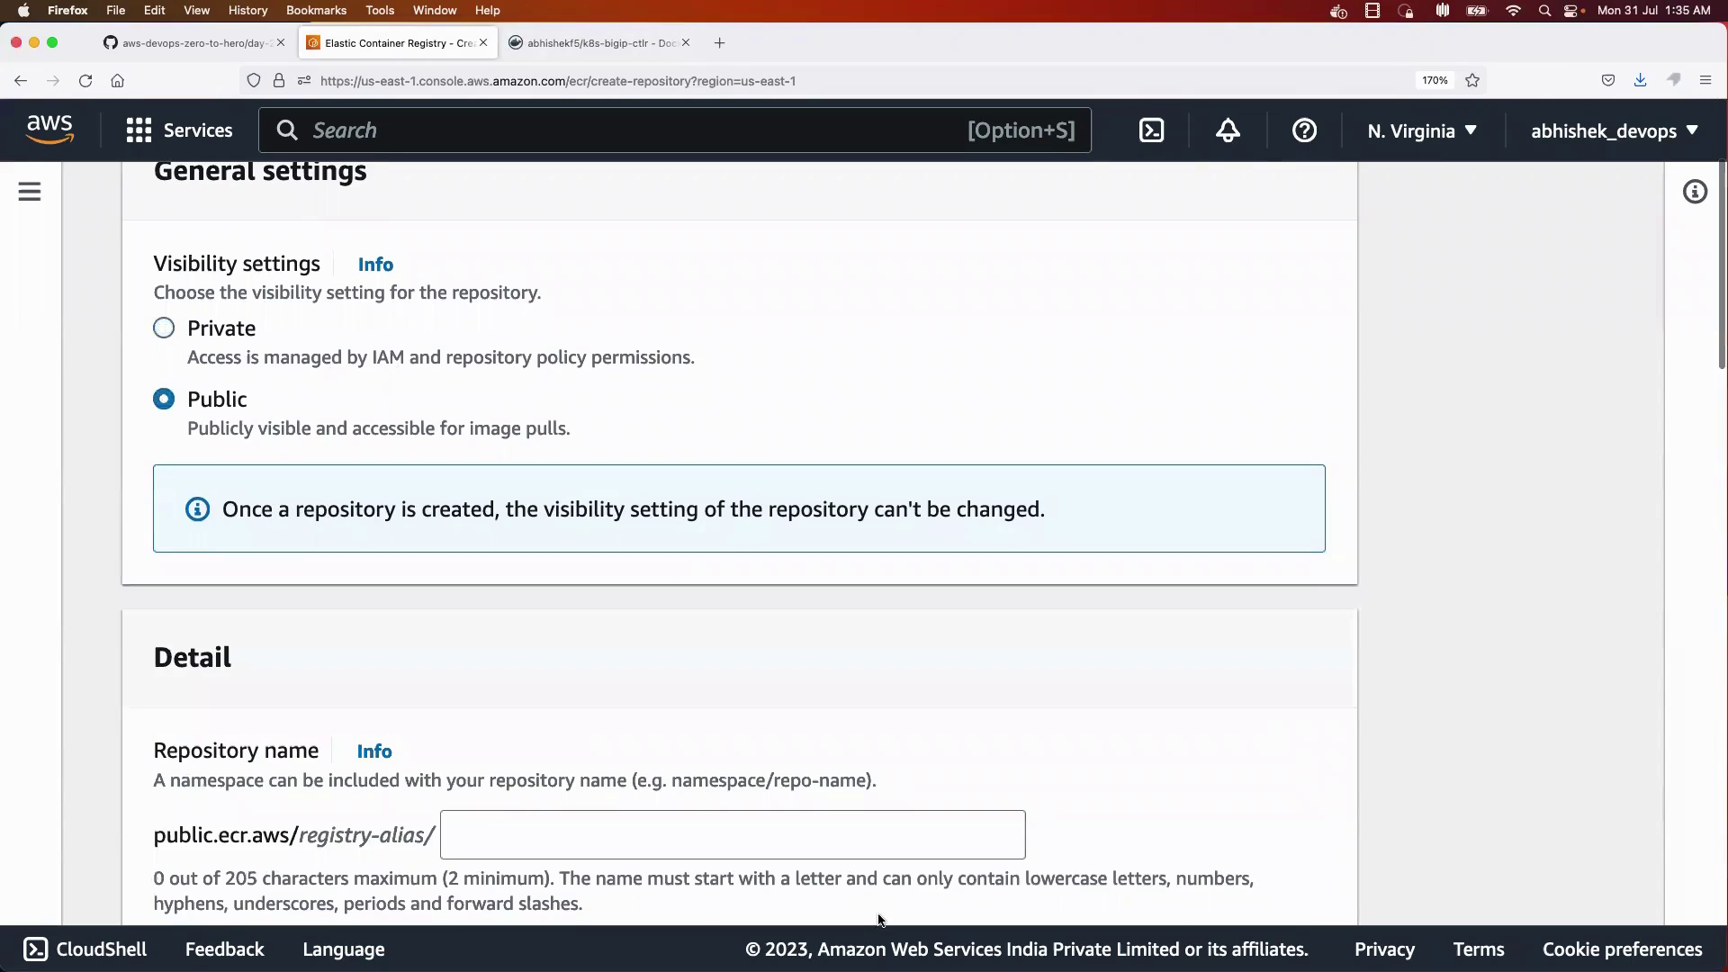
pyautogui.click(261, 401)
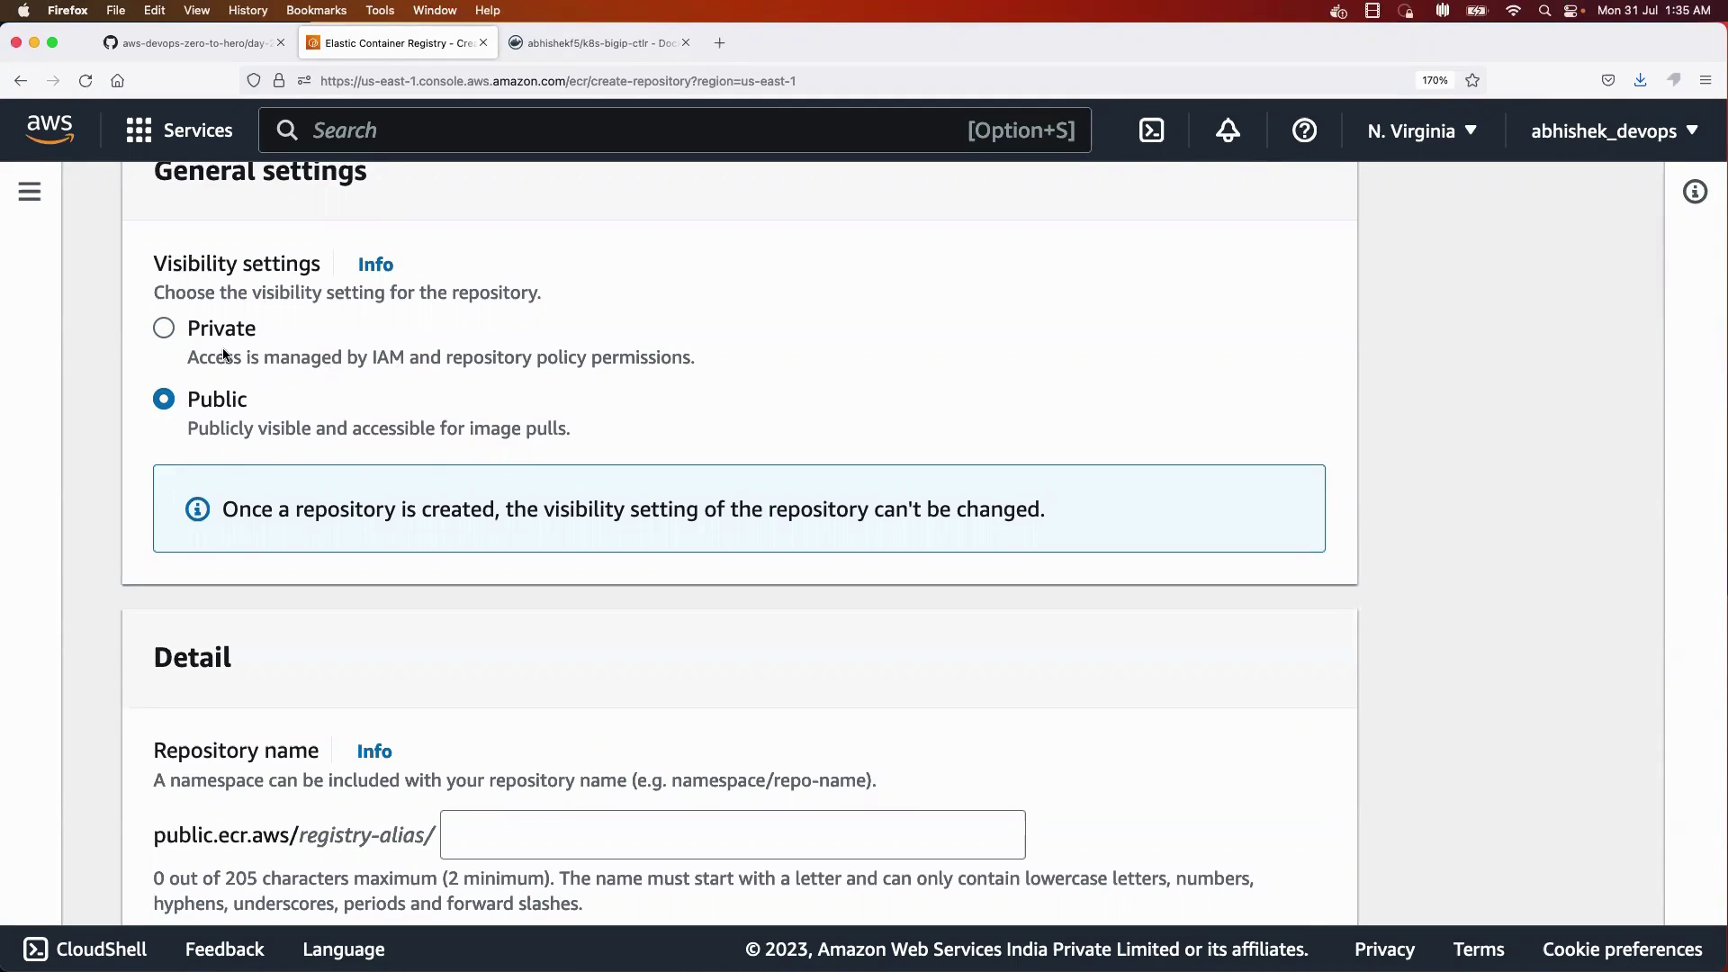
pyautogui.click(164, 331)
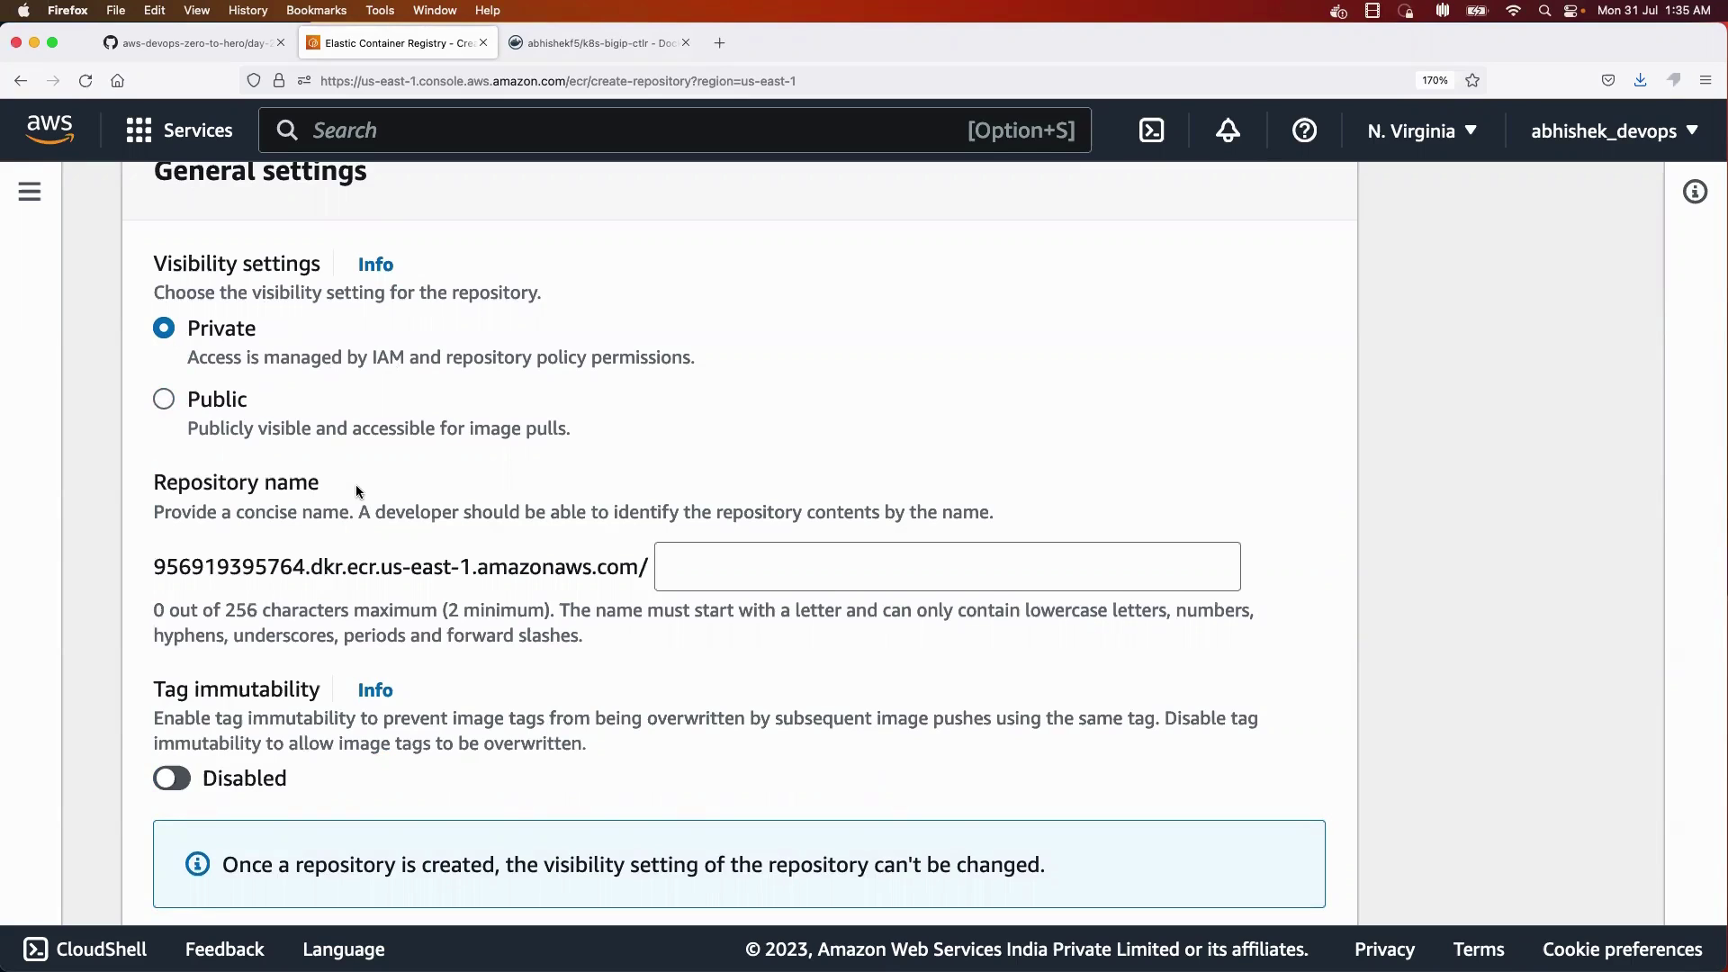
# - Name the new private repository demo-app-repo
pyautogui.scroll(-1, 357, 491)
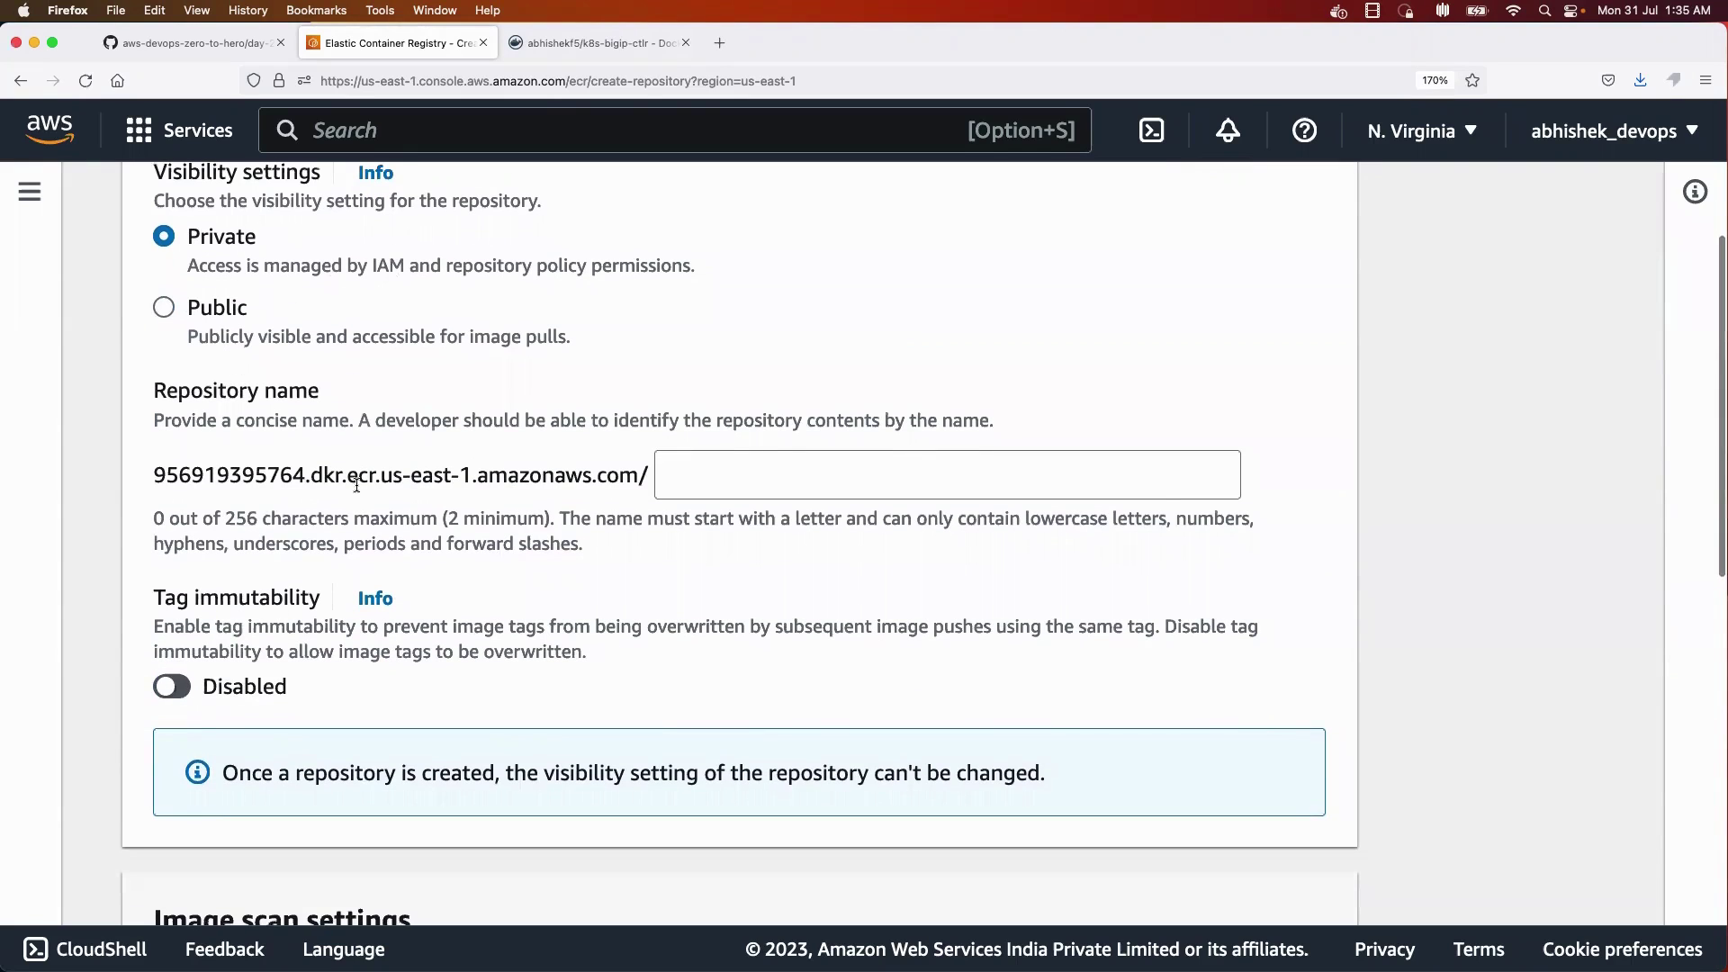
pyautogui.click(659, 480)
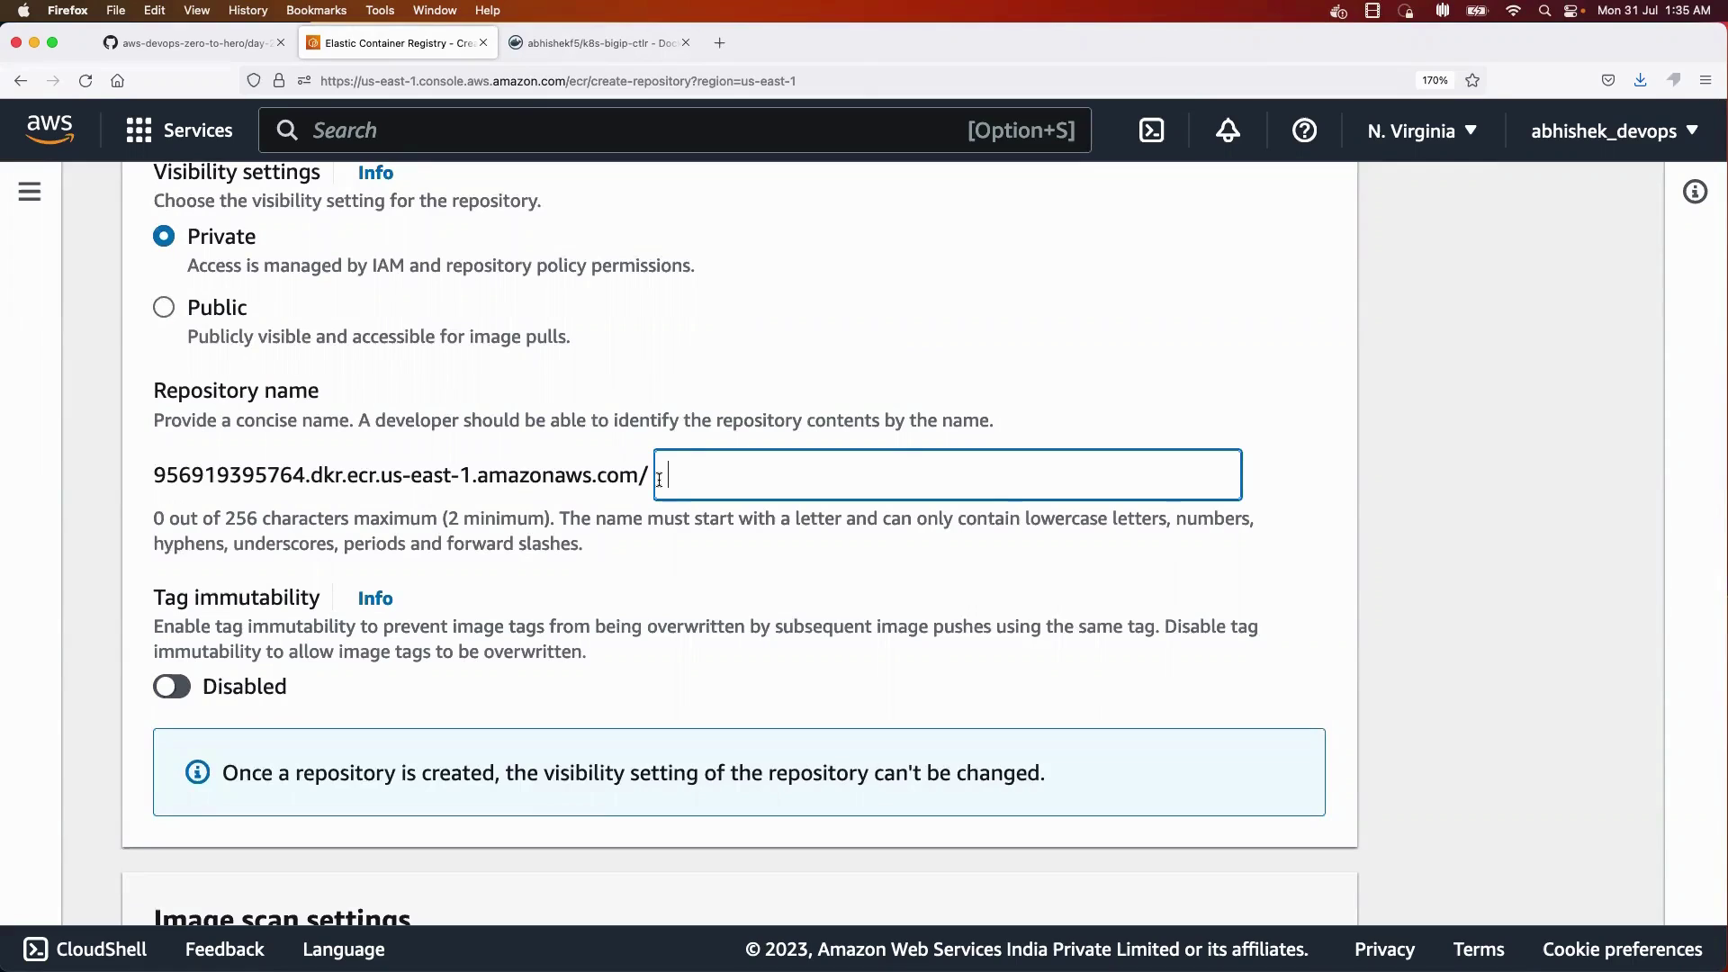
pyautogui.write('demo-app-repo')
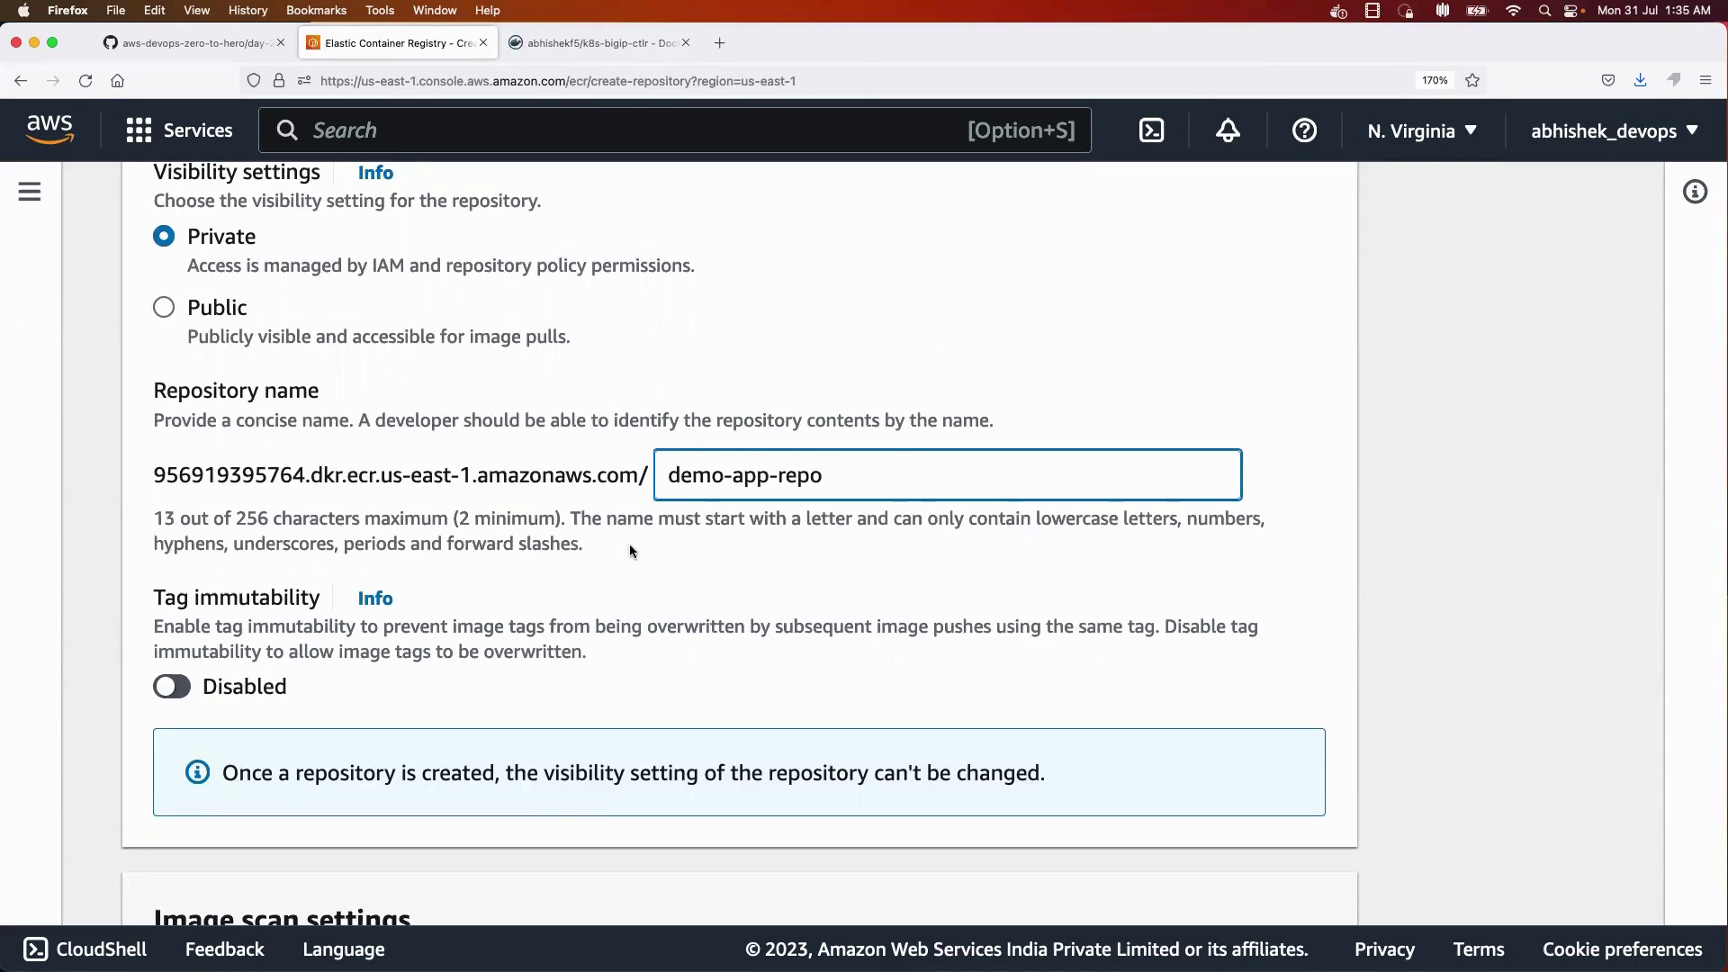
# - Try enabling tag immutability for the repository, read its explanation about overwritten image tags, and disable it again
pyautogui.scroll(-3, 565, 572)
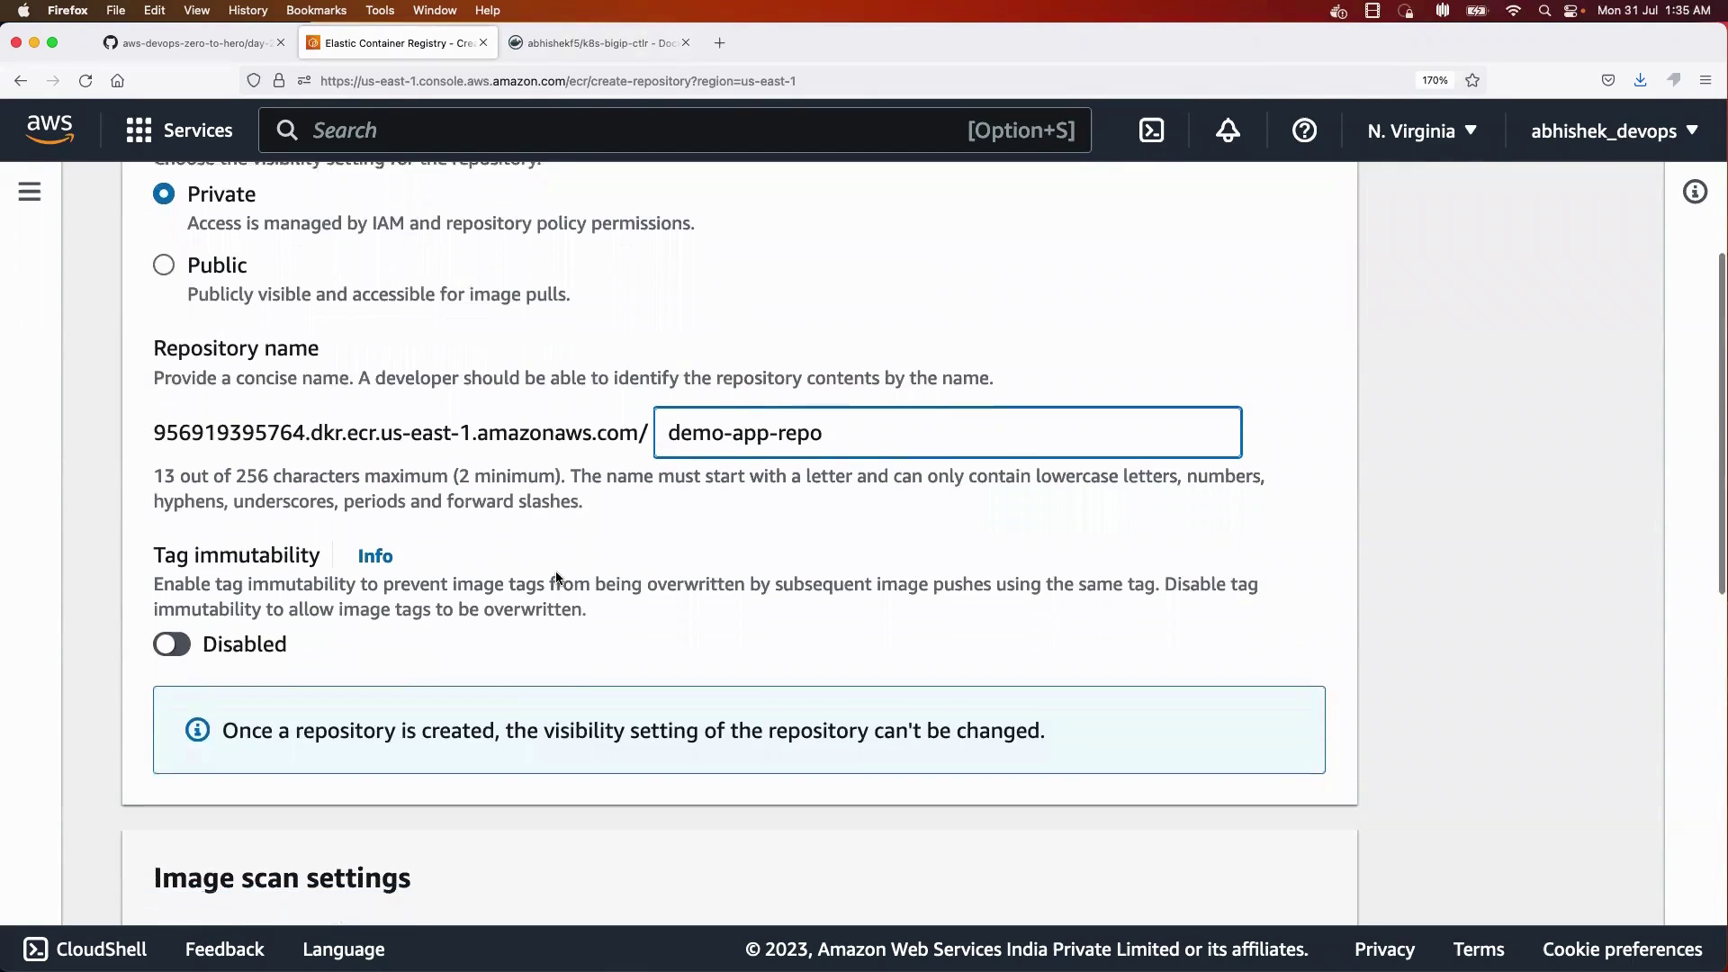
pyautogui.scroll(-2, 342, 580)
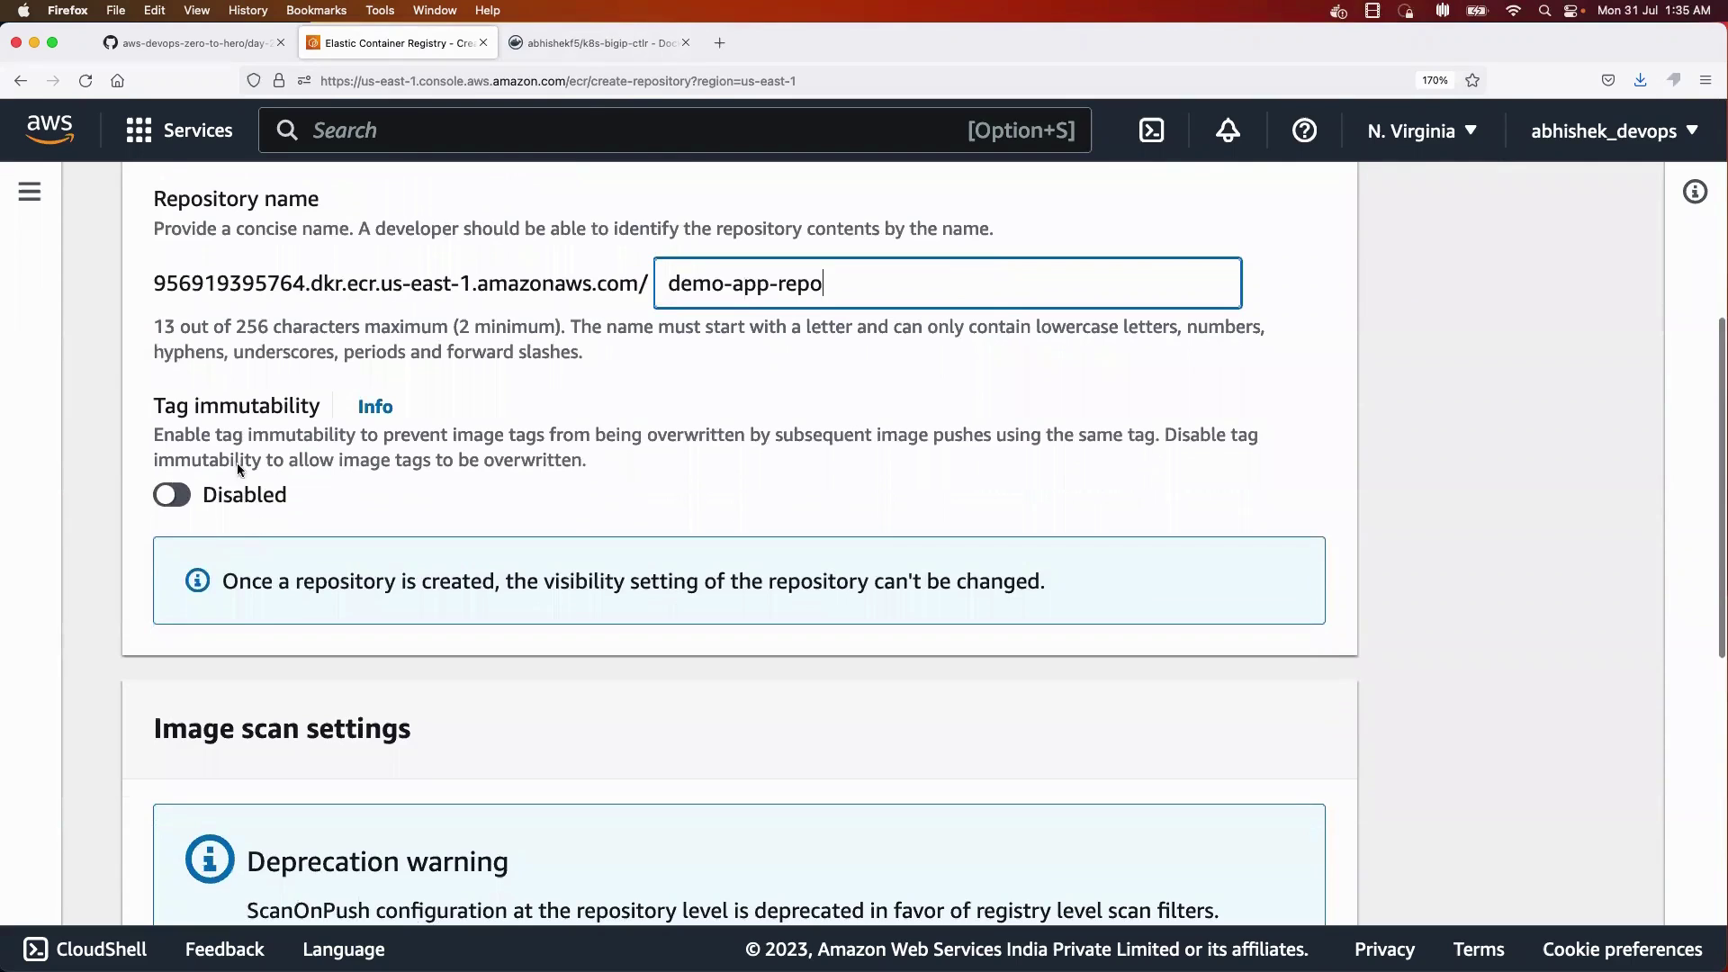
pyautogui.click(174, 409)
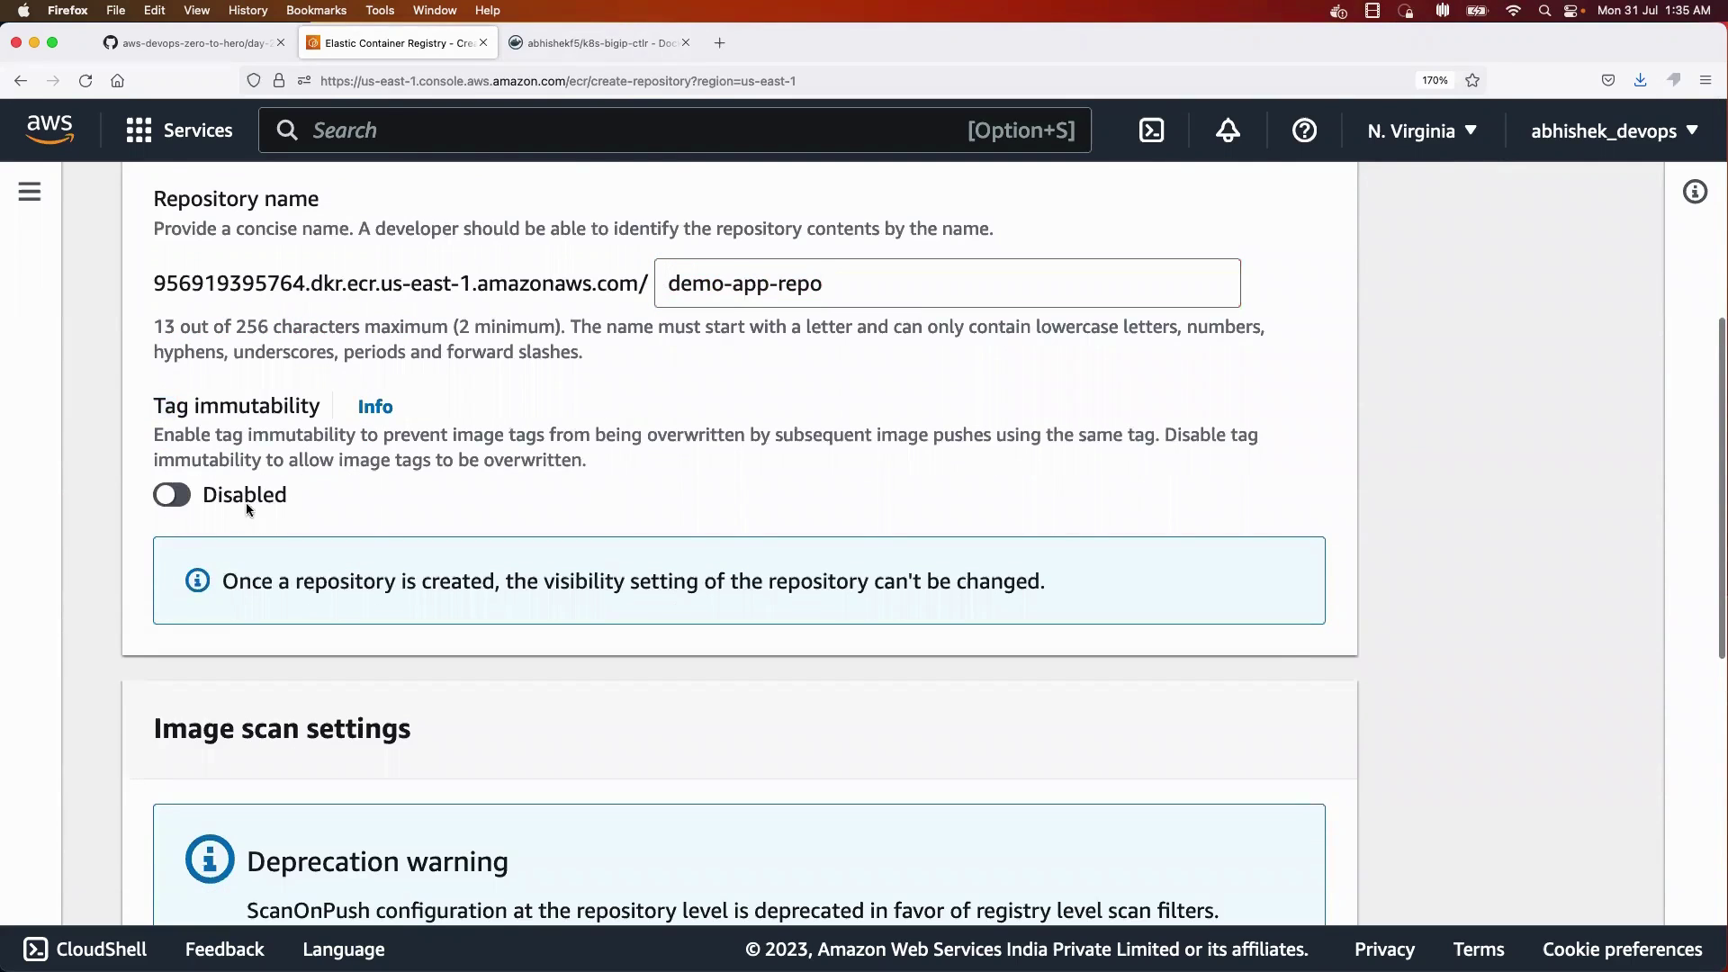
pyautogui.click(182, 499)
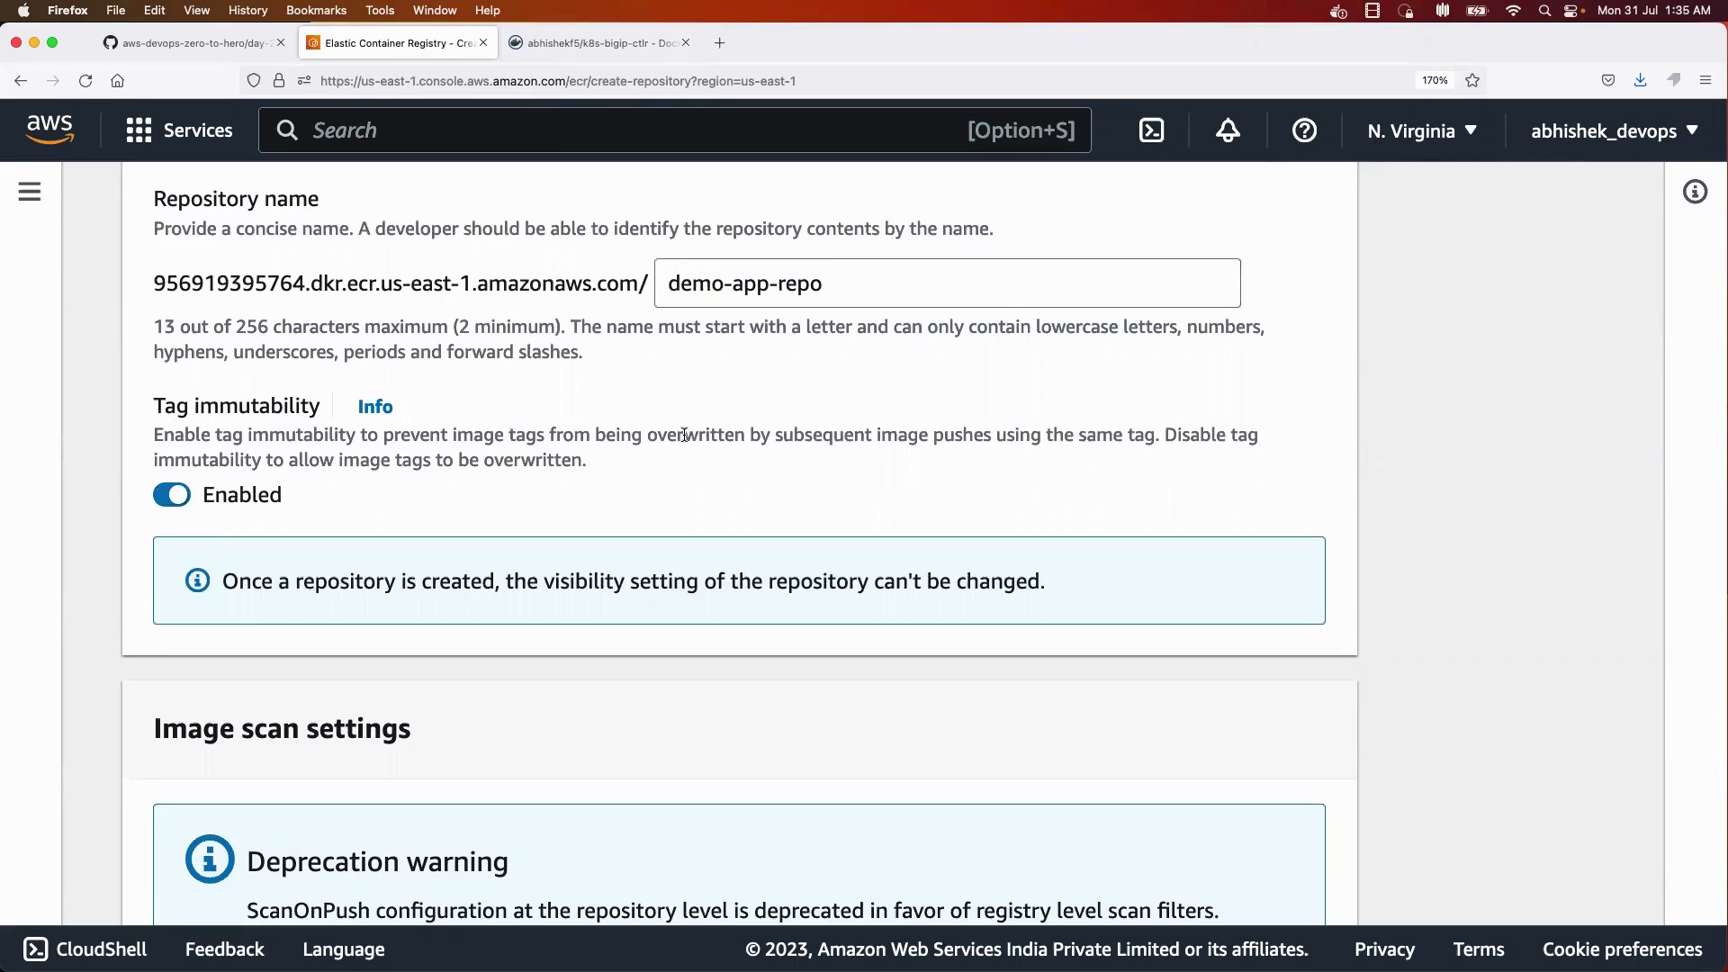
pyautogui.moveTo(684, 435); pyautogui.dragTo(746, 435)
pyautogui.scroll(-1, 1021, 435)
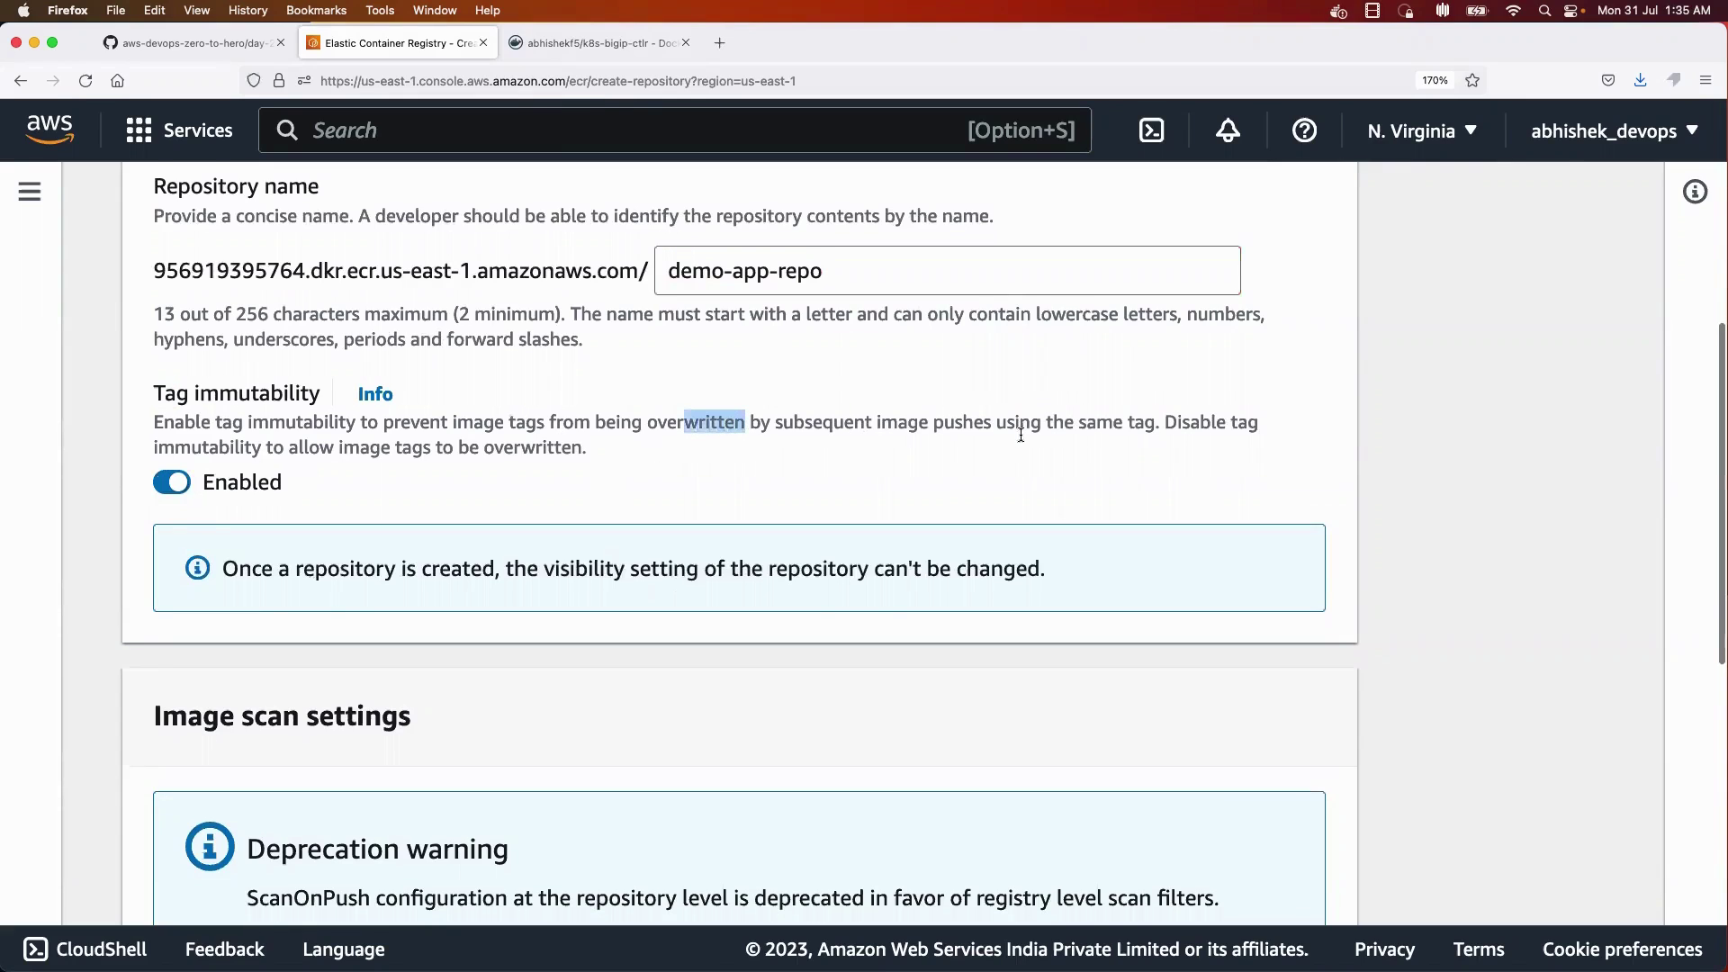
pyautogui.scroll(-1, 1021, 435)
pyautogui.moveTo(1096, 414); pyautogui.dragTo(907, 414)
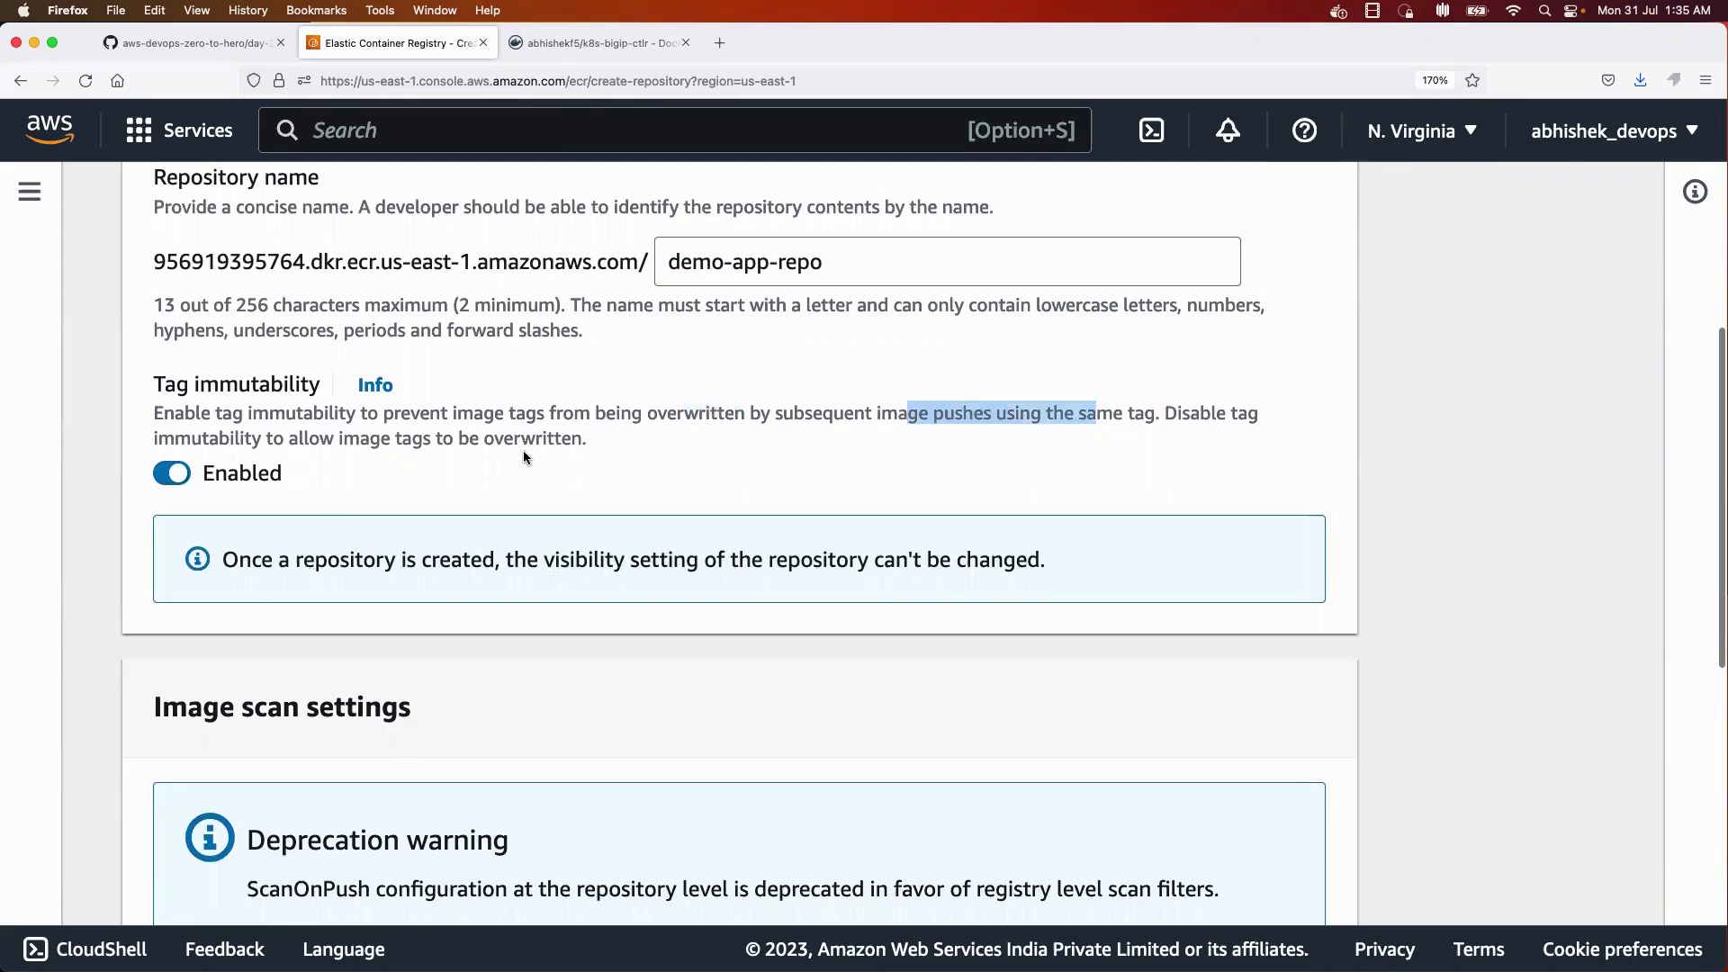
pyautogui.click(249, 482)
# - Enable Scan on push in the repository's image scan settings
pyautogui.scroll(-6, 343, 504)
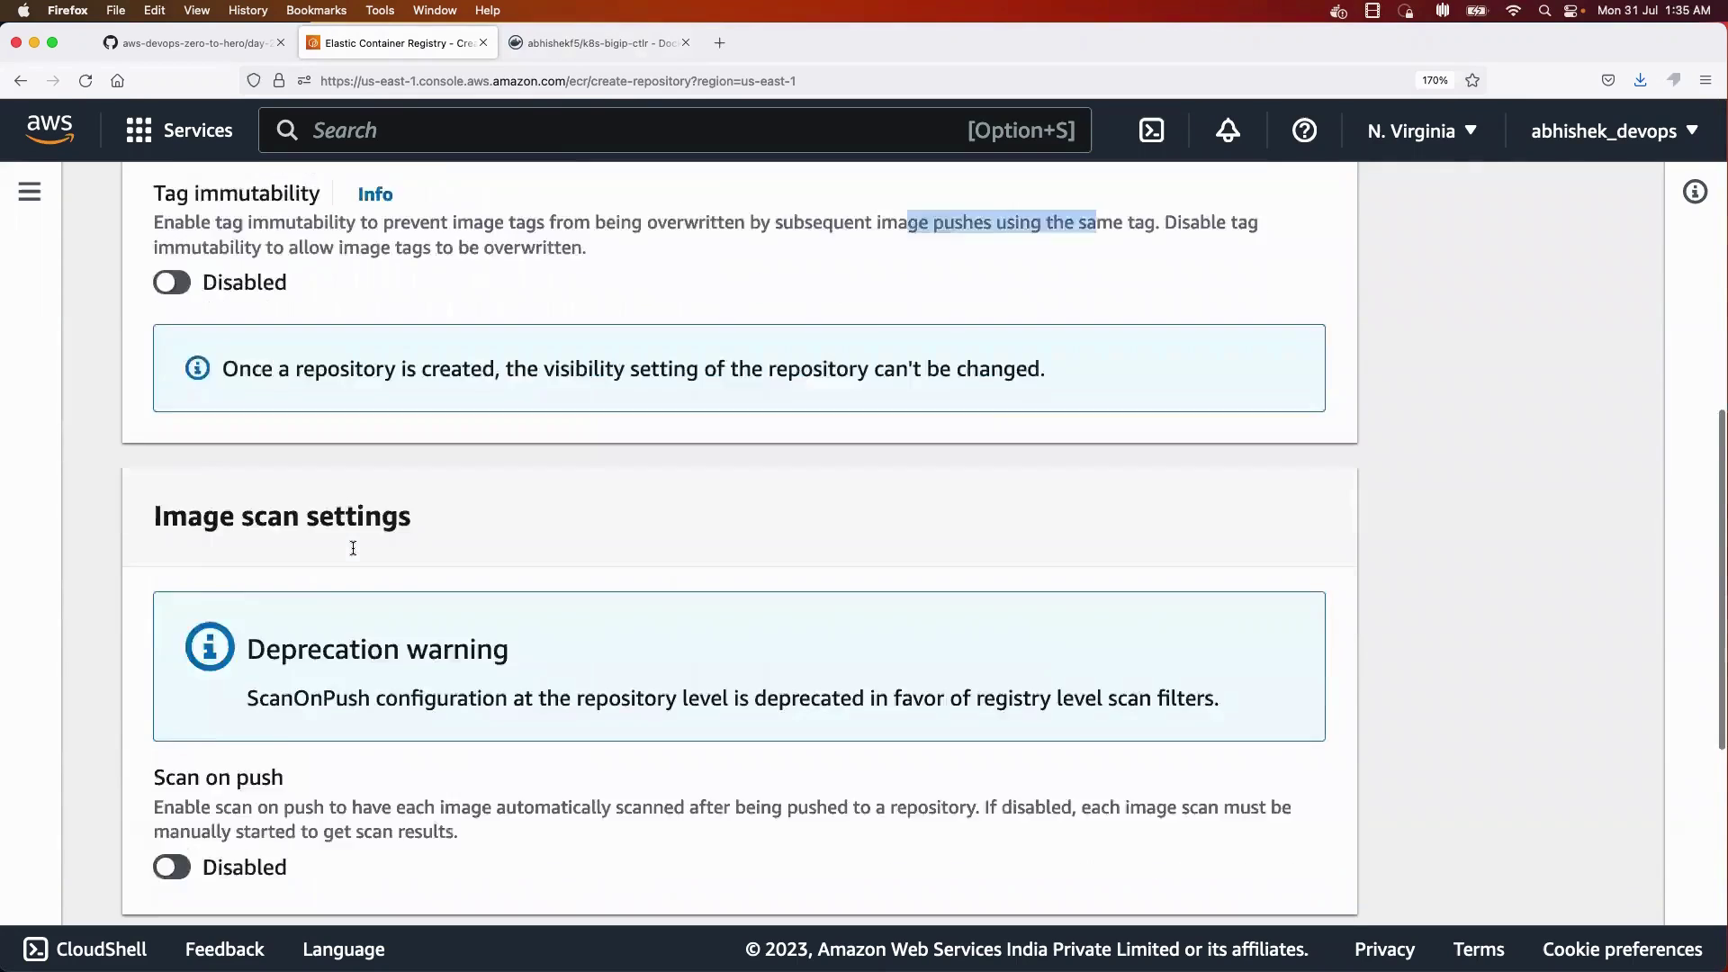
pyautogui.scroll(1, 266, 427)
pyautogui.moveTo(189, 252); pyautogui.dragTo(283, 252)
pyautogui.click(173, 603)
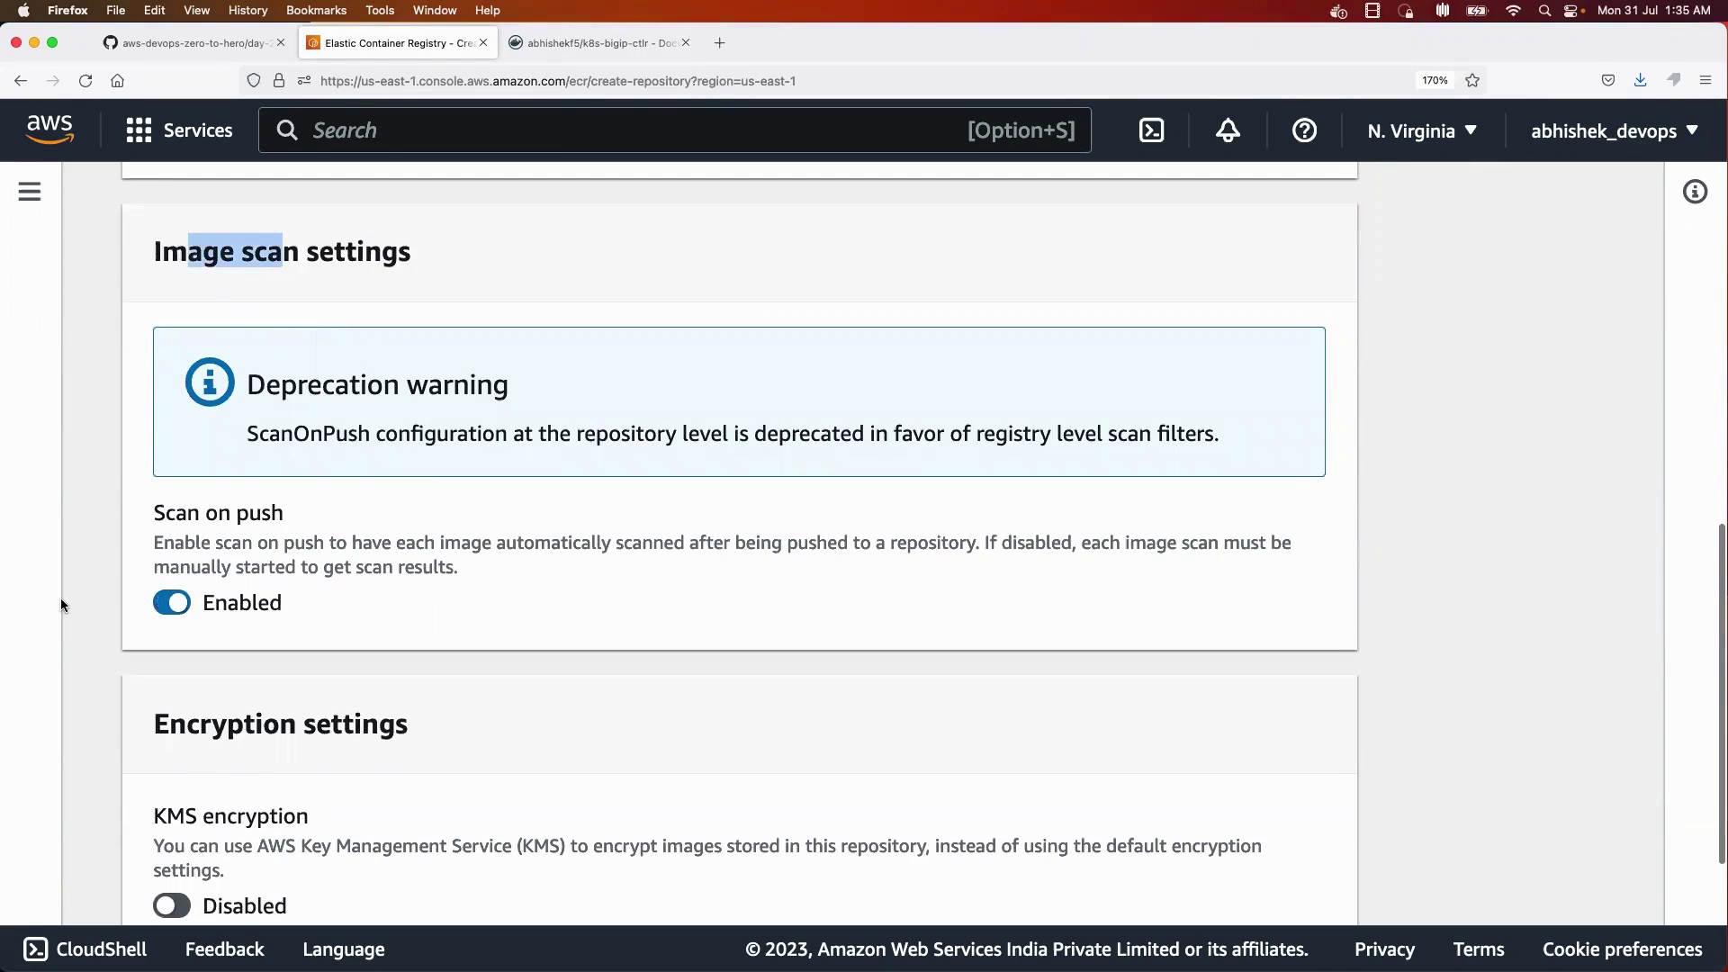
# - Review the visibility setting and the demo-app-repo name with its registry address in the general settings
pyautogui.scroll(4, 61, 598)
pyautogui.scroll(7, 276, 528)
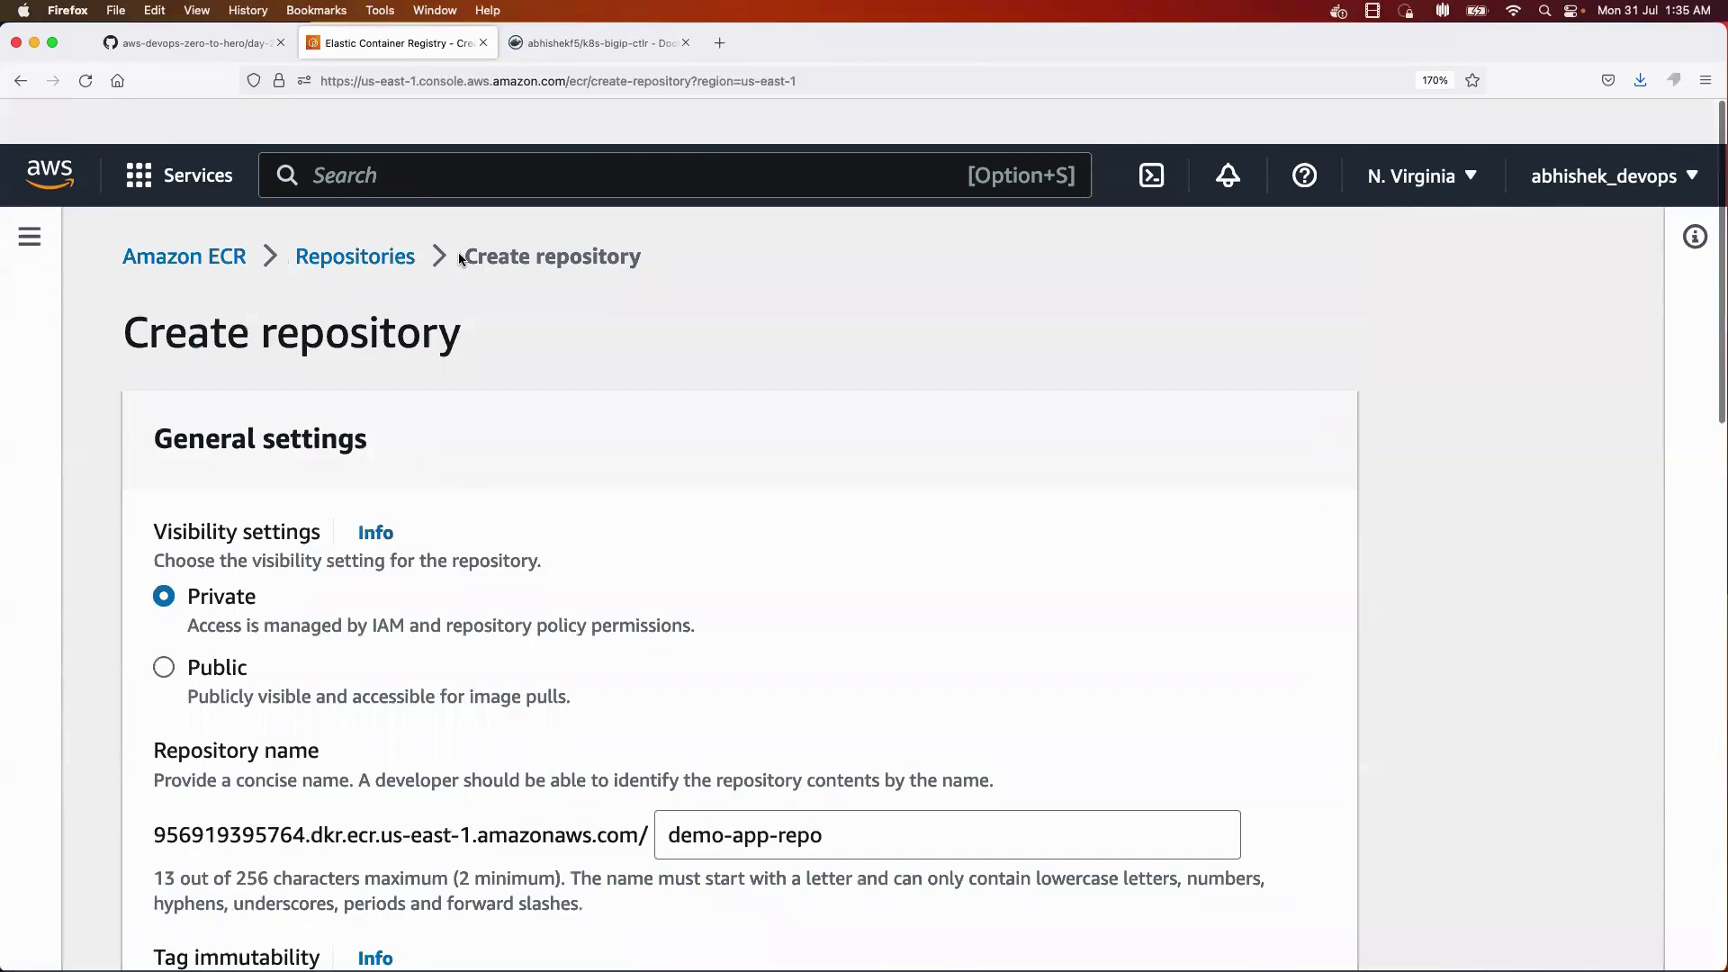
pyautogui.scroll(-5, 813, 427)
pyautogui.moveTo(853, 331); pyautogui.dragTo(539, 312)
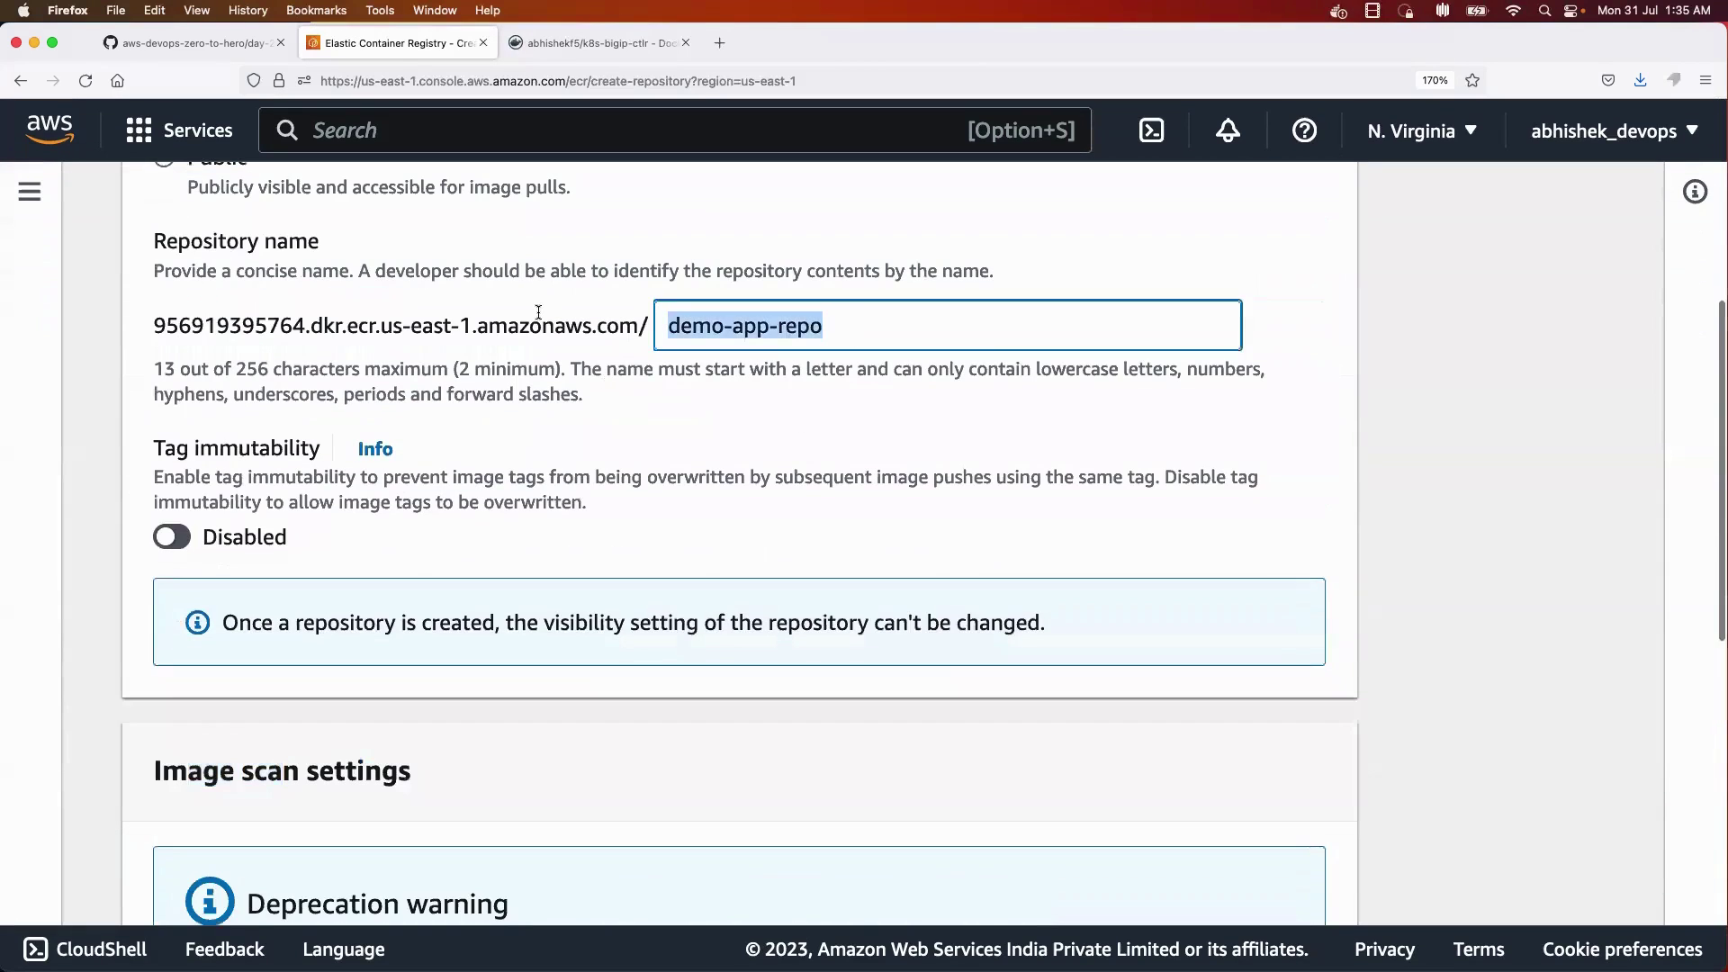
pyautogui.scroll(3, 539, 315)
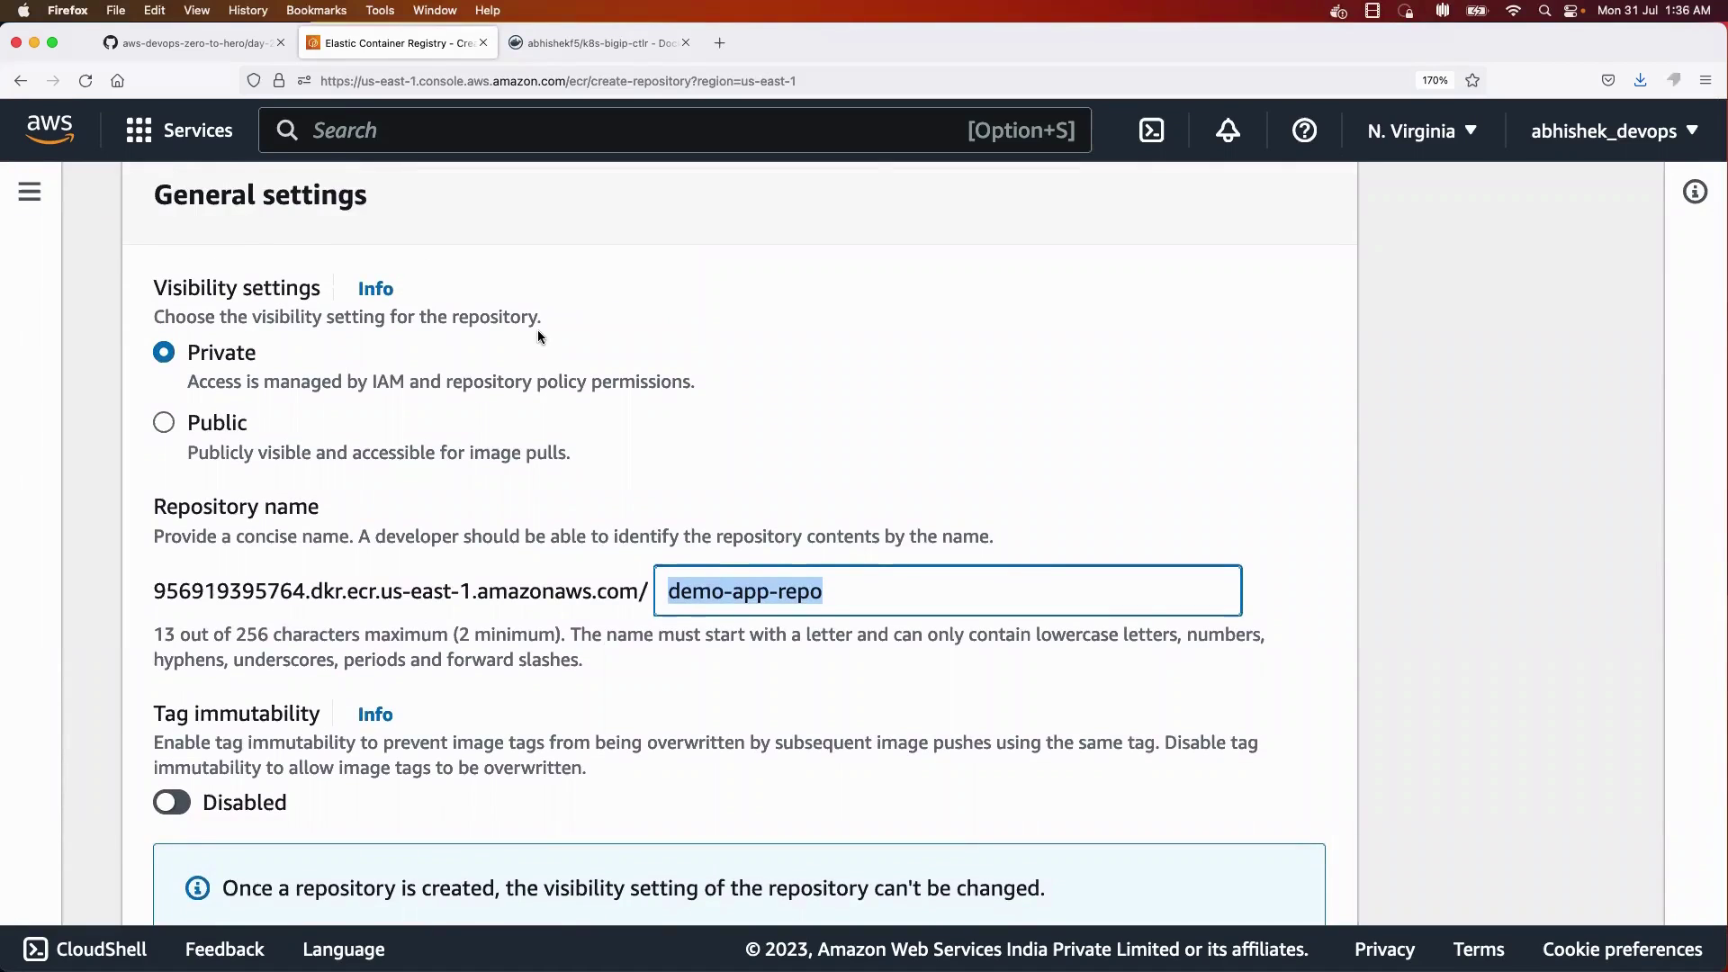
# - Open quay.io in a new browser tab and view its Explore page for applications and repositories
pyautogui.click(813, 87)
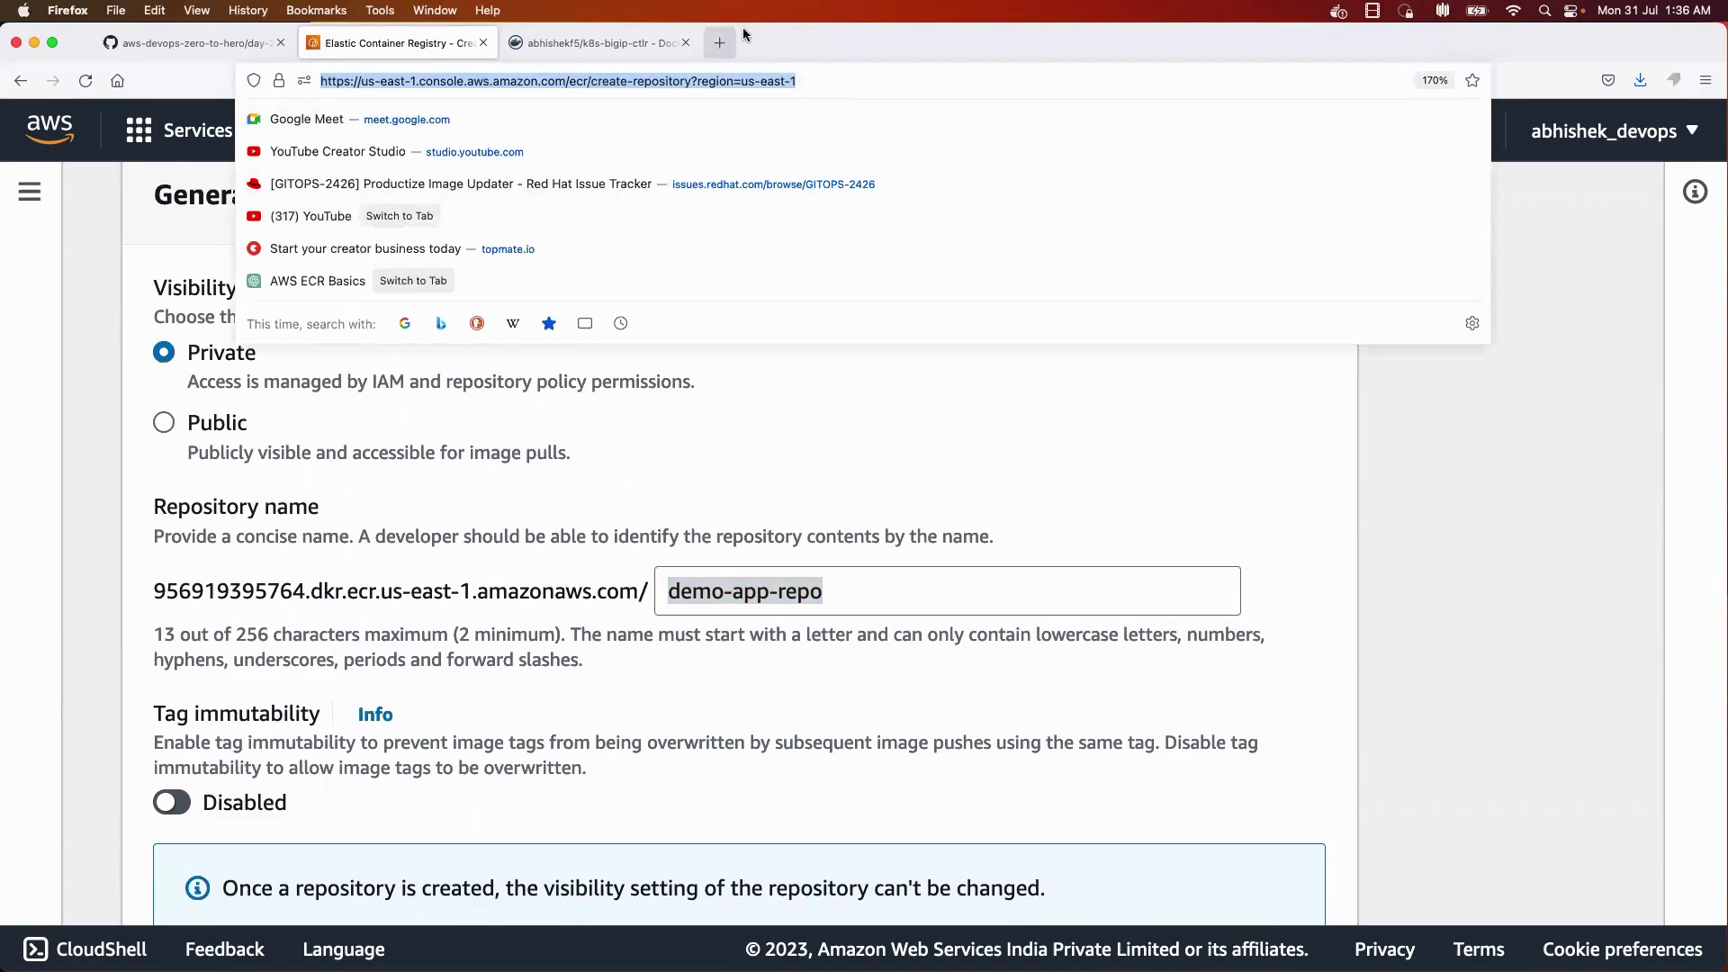
pyautogui.click(719, 42)
pyautogui.click(715, 80)
pyautogui.write('quay.i')
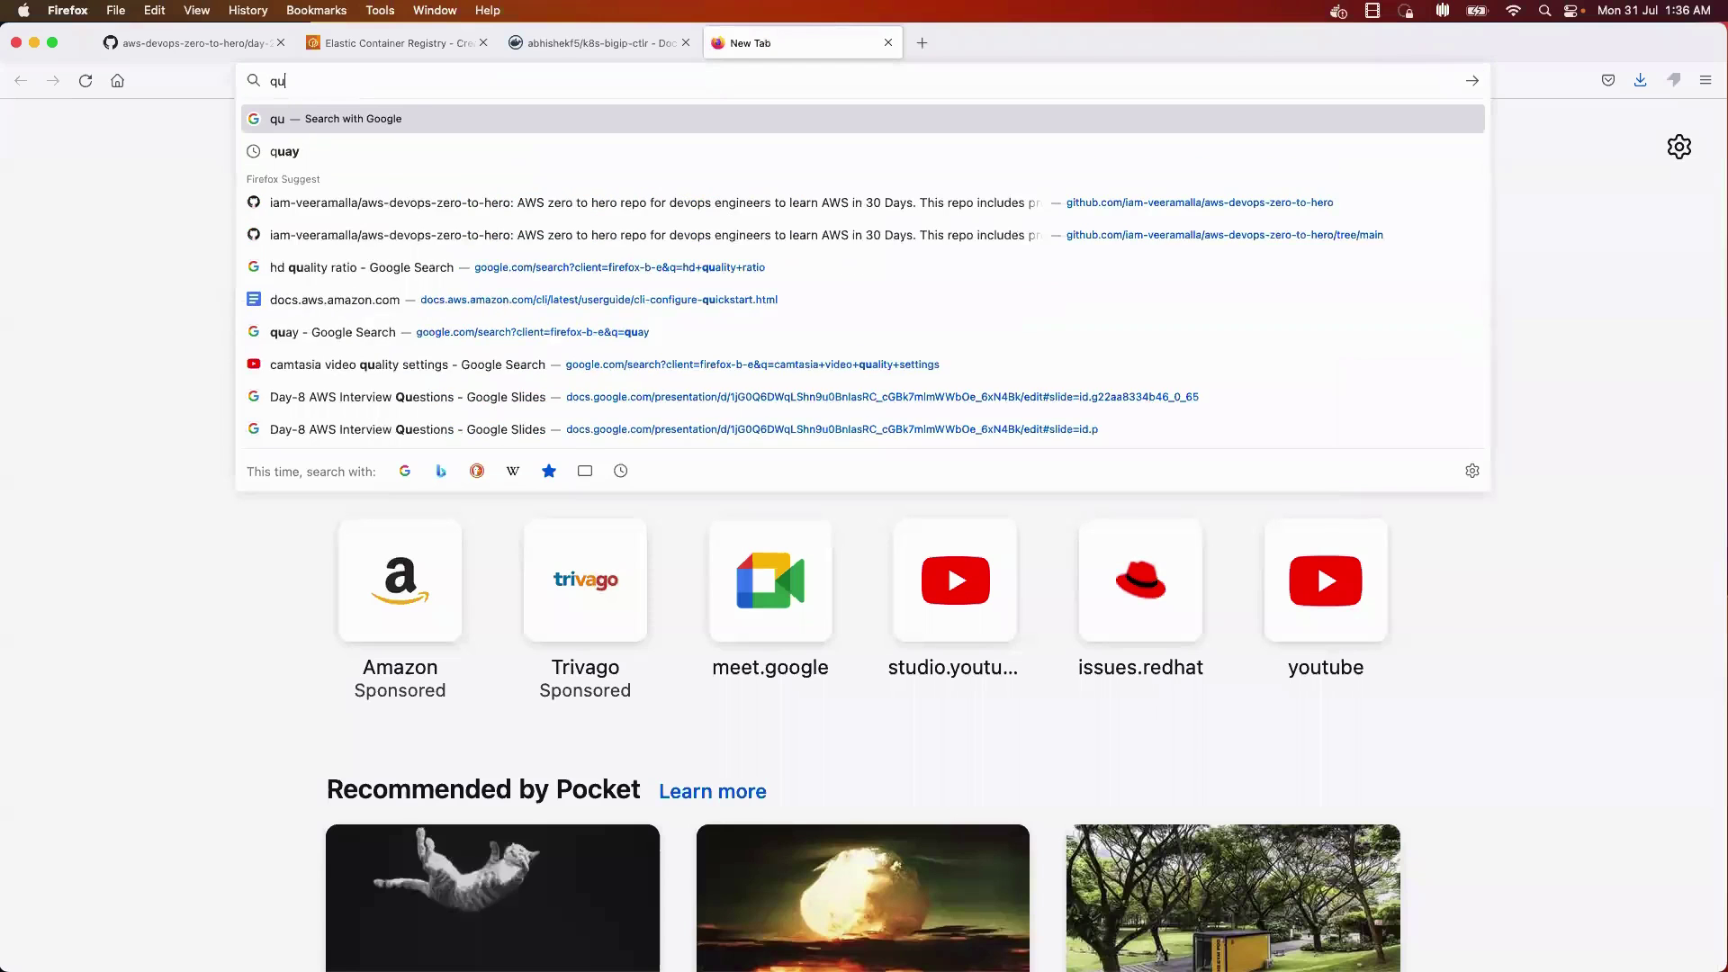
pyautogui.write('o')
pyautogui.press('Return')
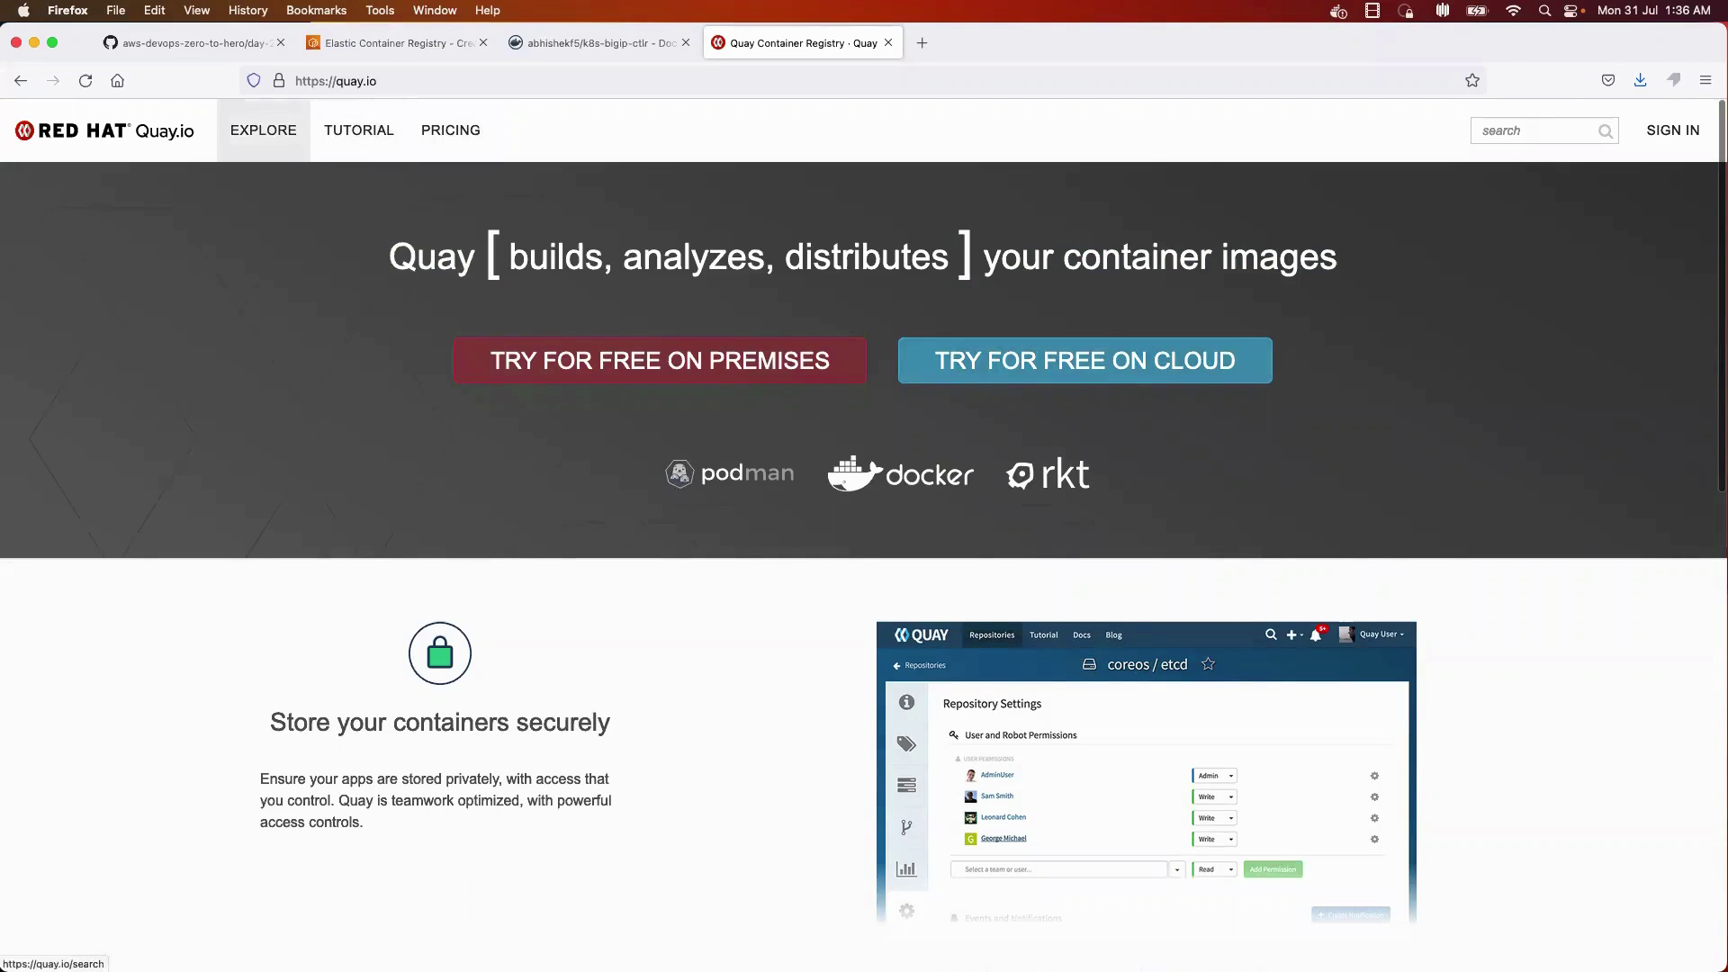
pyautogui.click(263, 129)
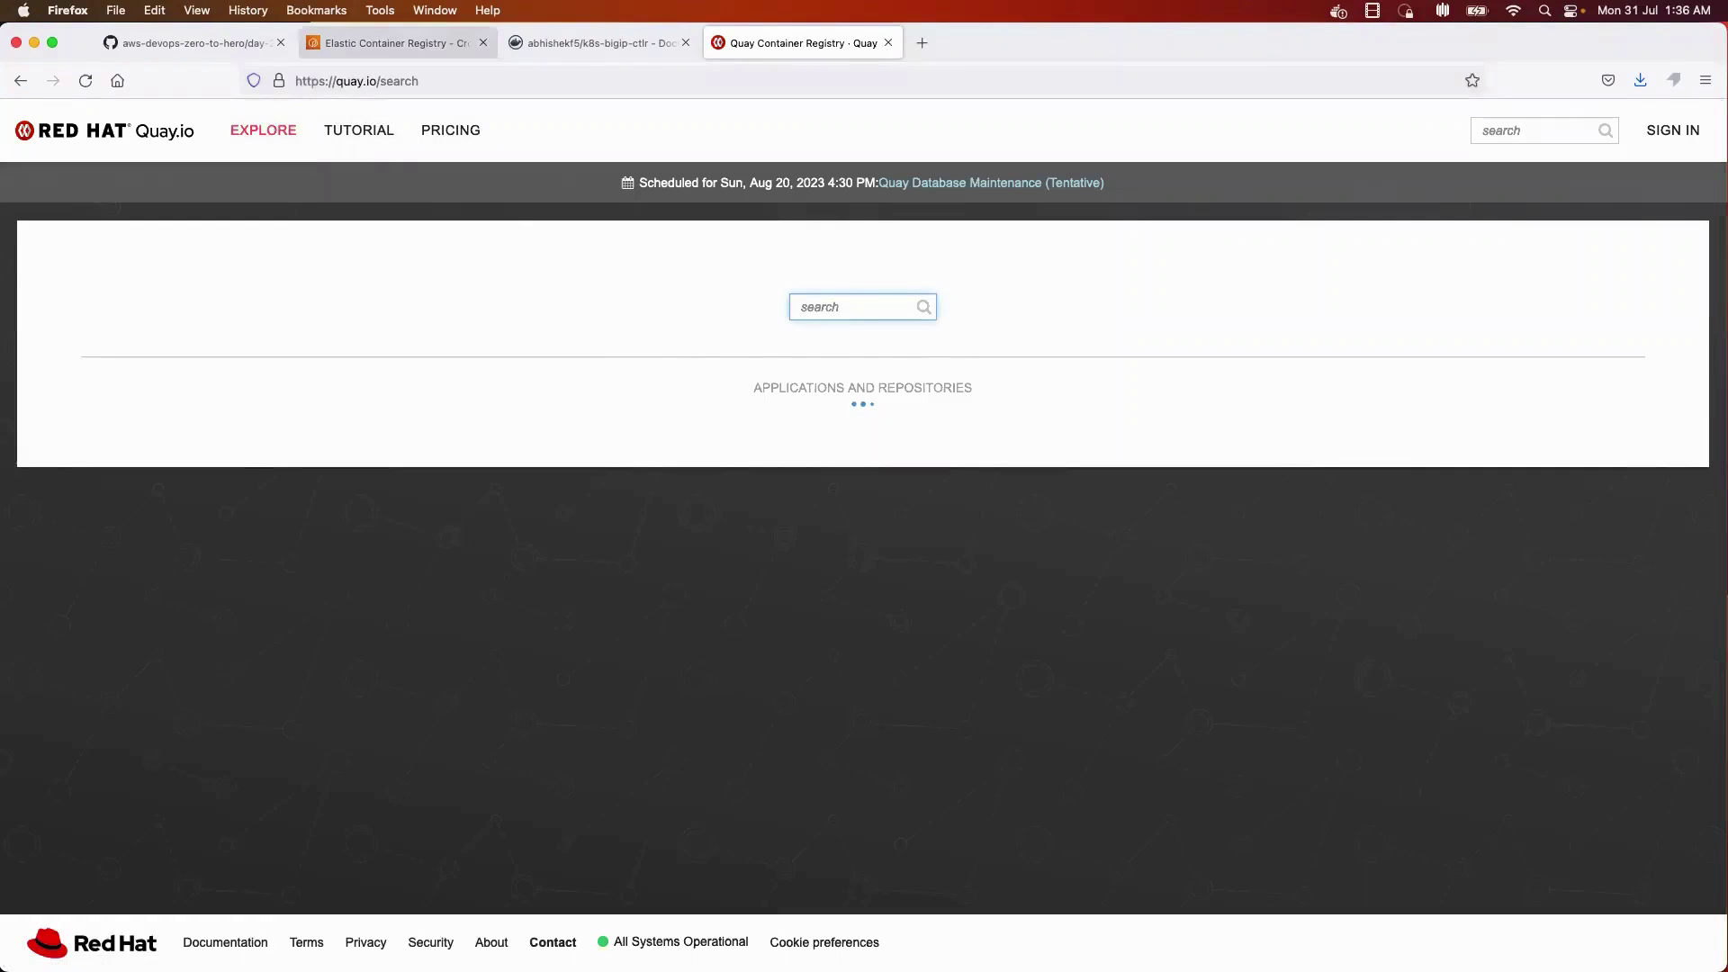
# - Return to the ECR repository form, review the Scan on push and KMS encryption settings, and create the repository
pyautogui.hotkey('ctrl', 'shift', 'Tab')
pyautogui.scroll(-3, 738, 540)
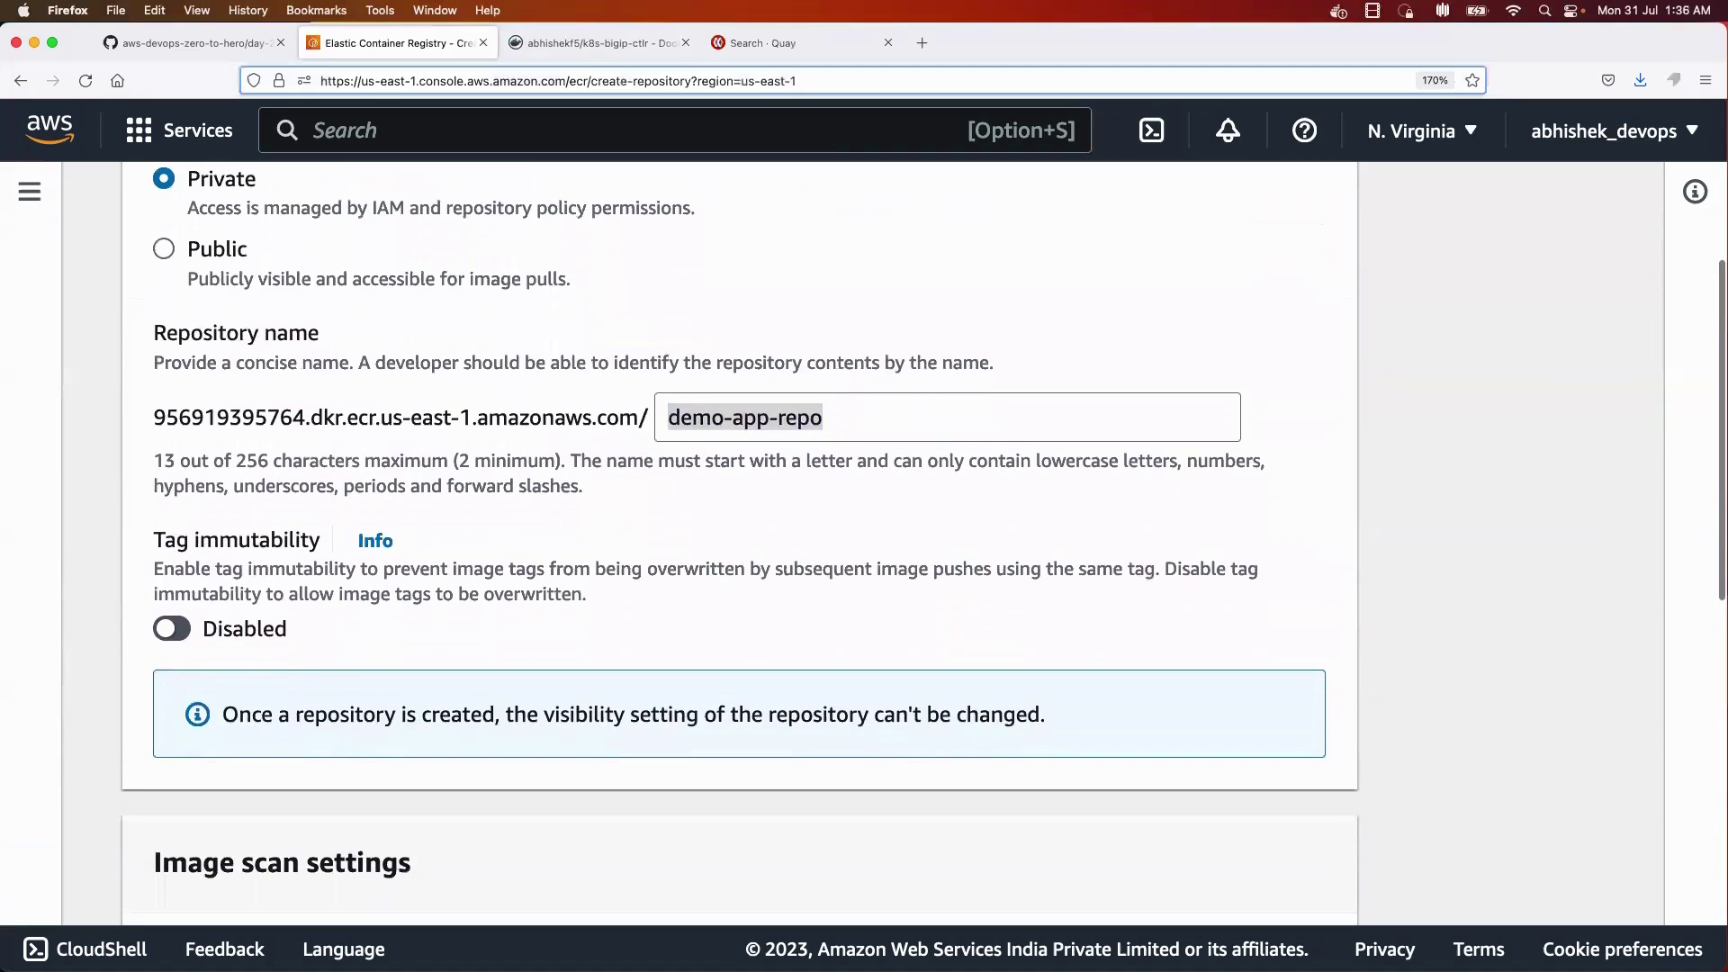
pyautogui.scroll(-10, 738, 540)
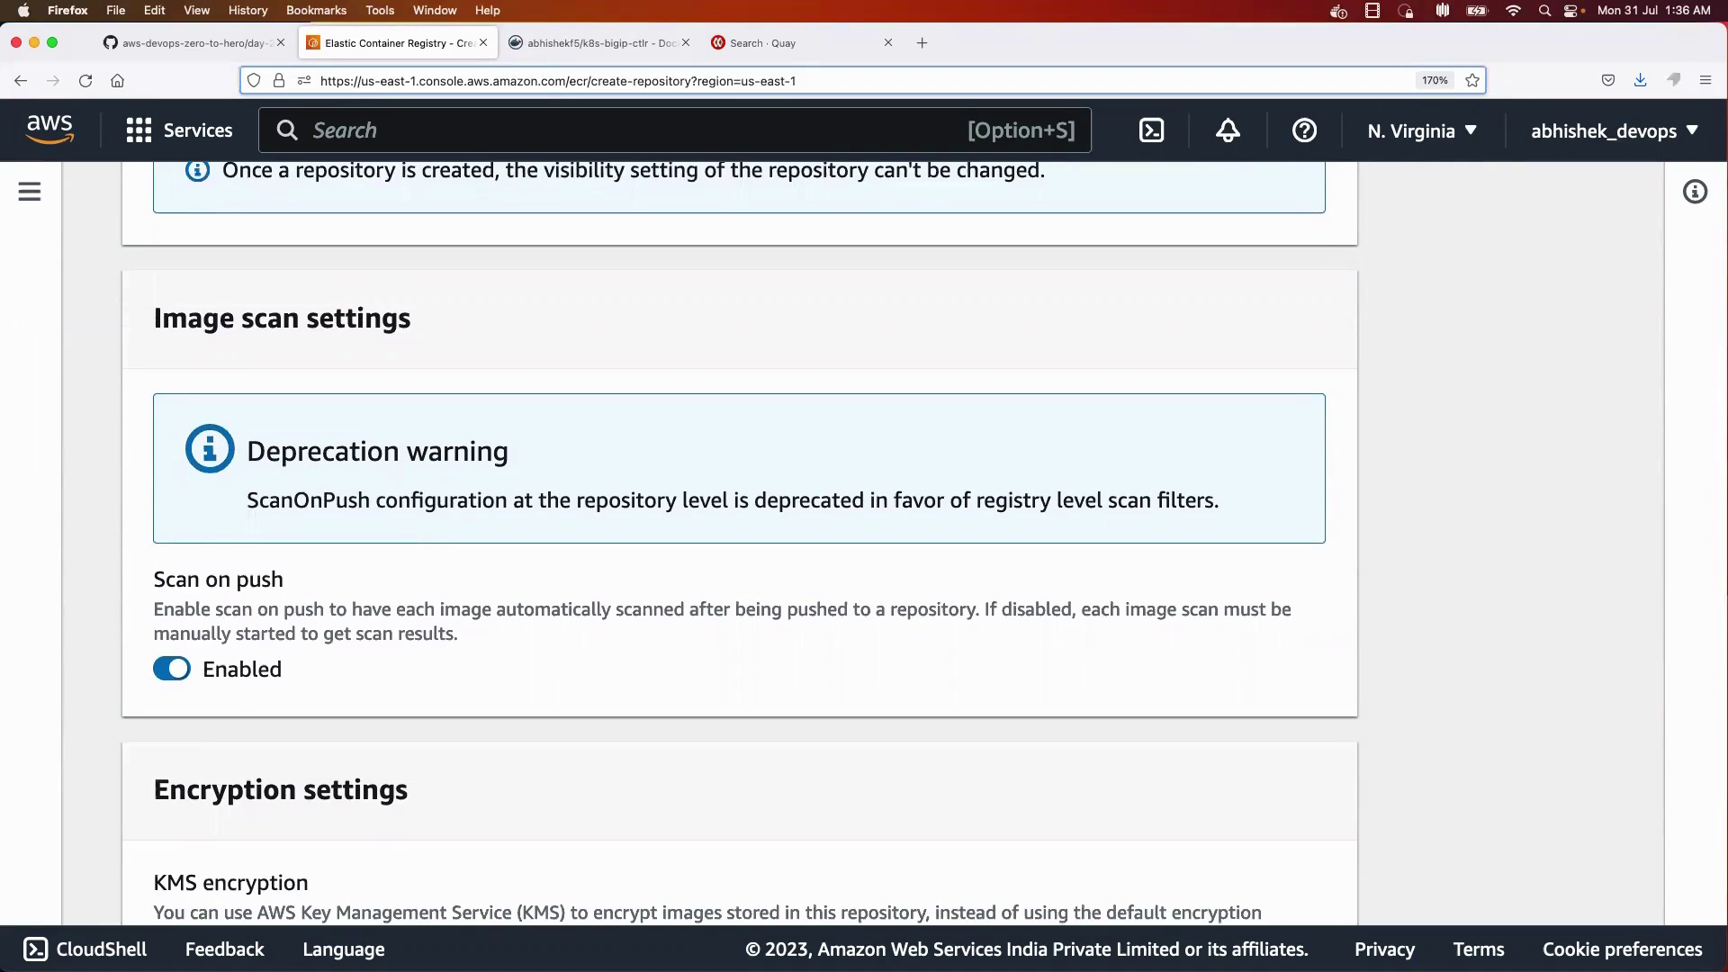
pyautogui.moveTo(459, 634); pyautogui.dragTo(153, 576)
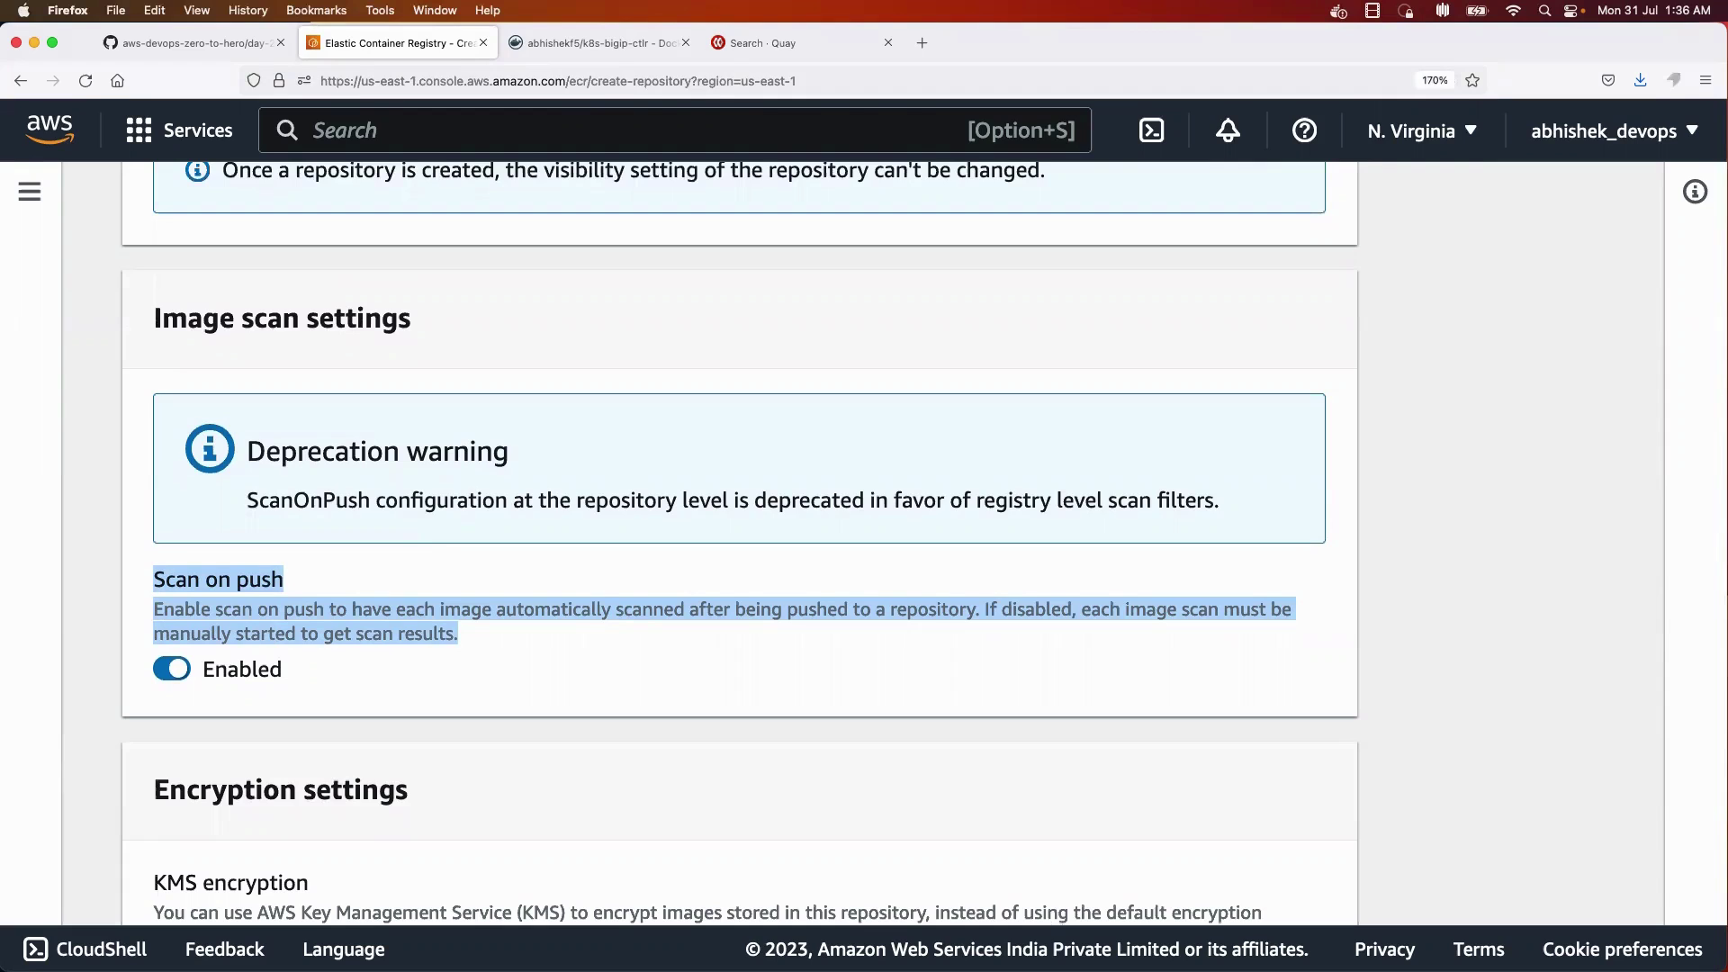
pyautogui.scroll(-3, 738, 540)
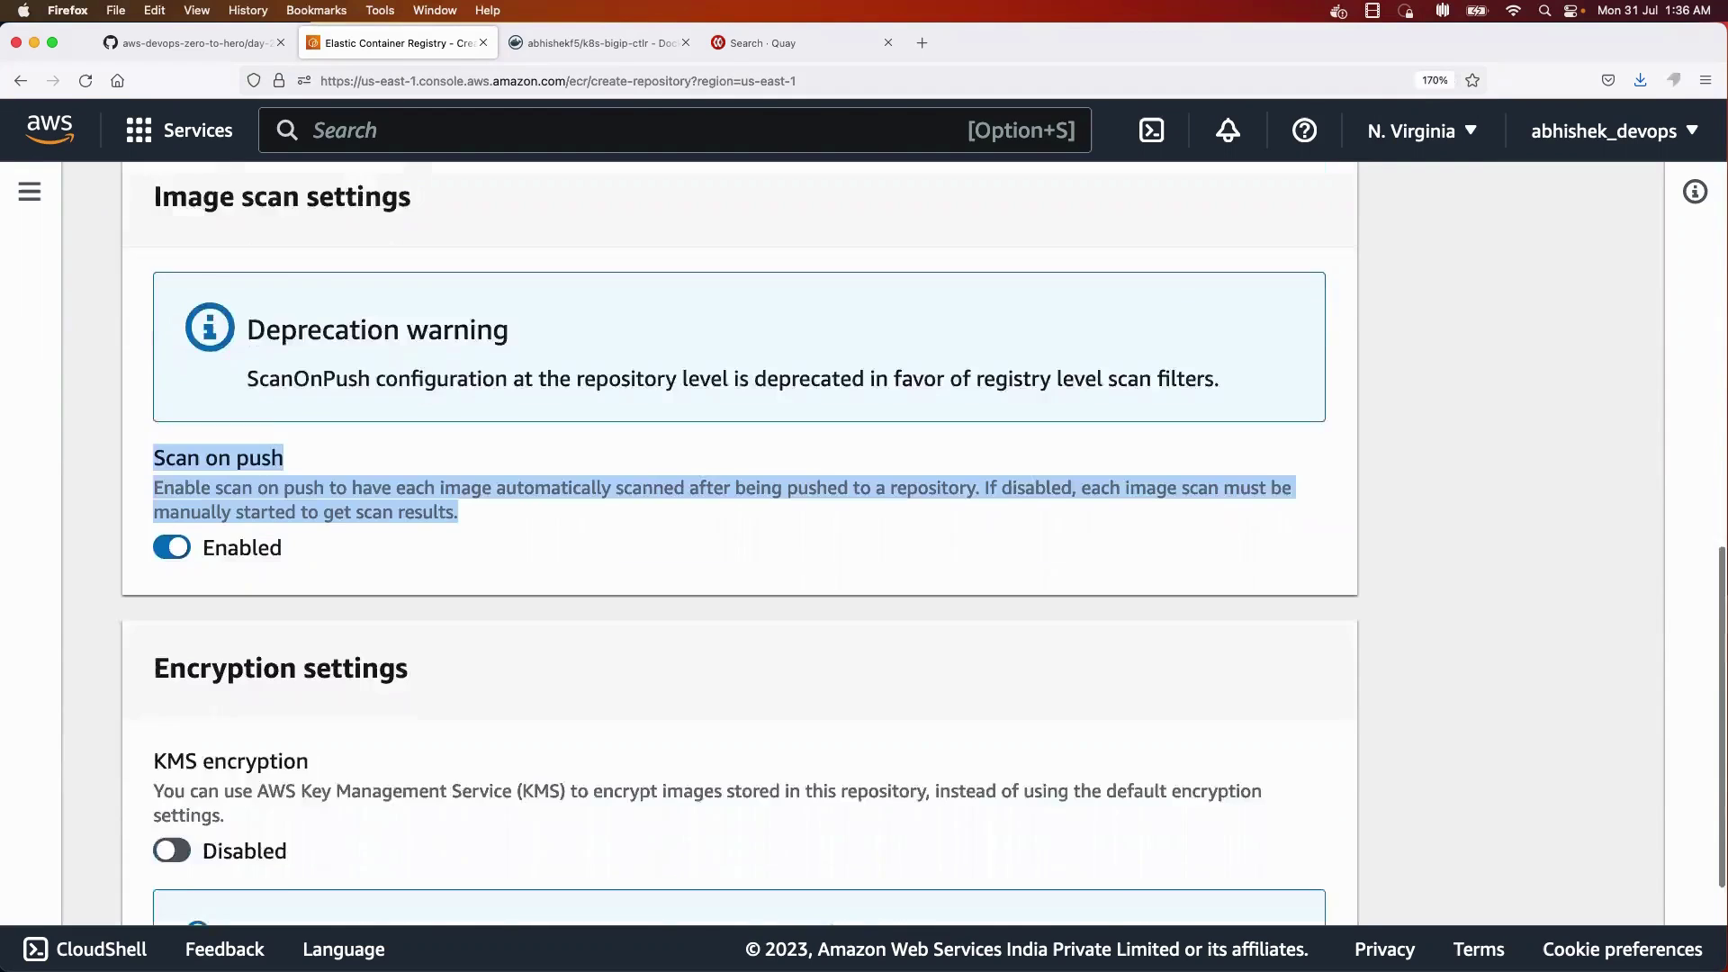
pyautogui.moveTo(203, 309); pyautogui.dragTo(282, 399)
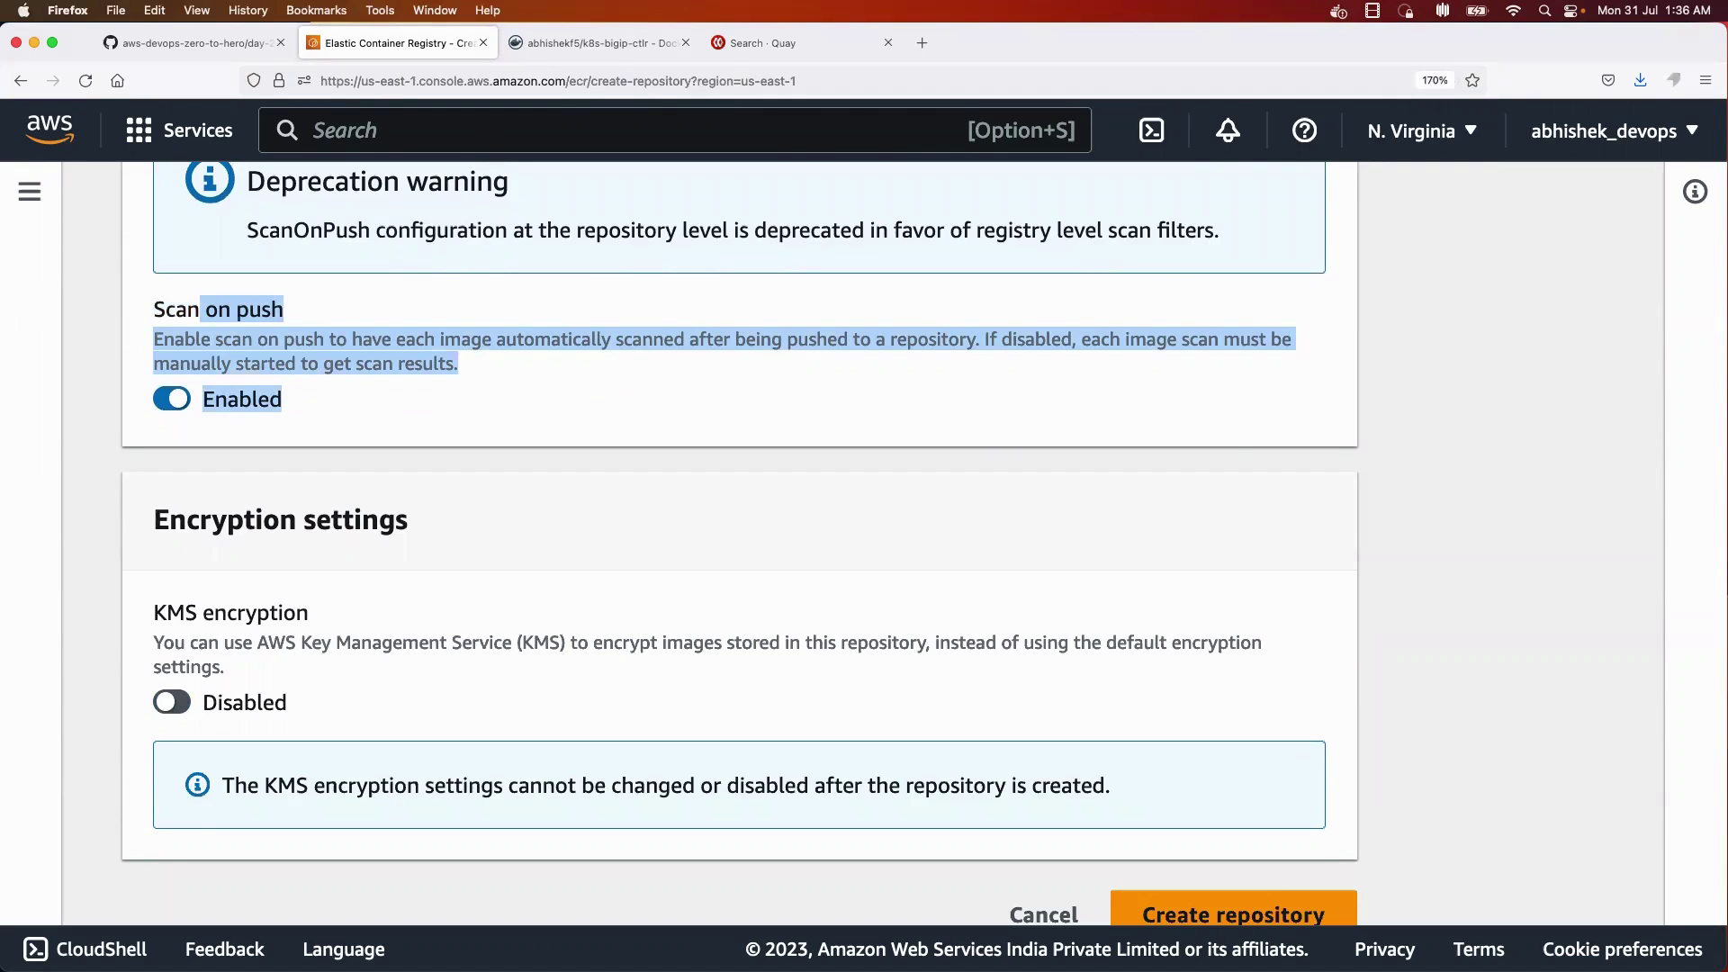
pyautogui.scroll(-1, 738, 540)
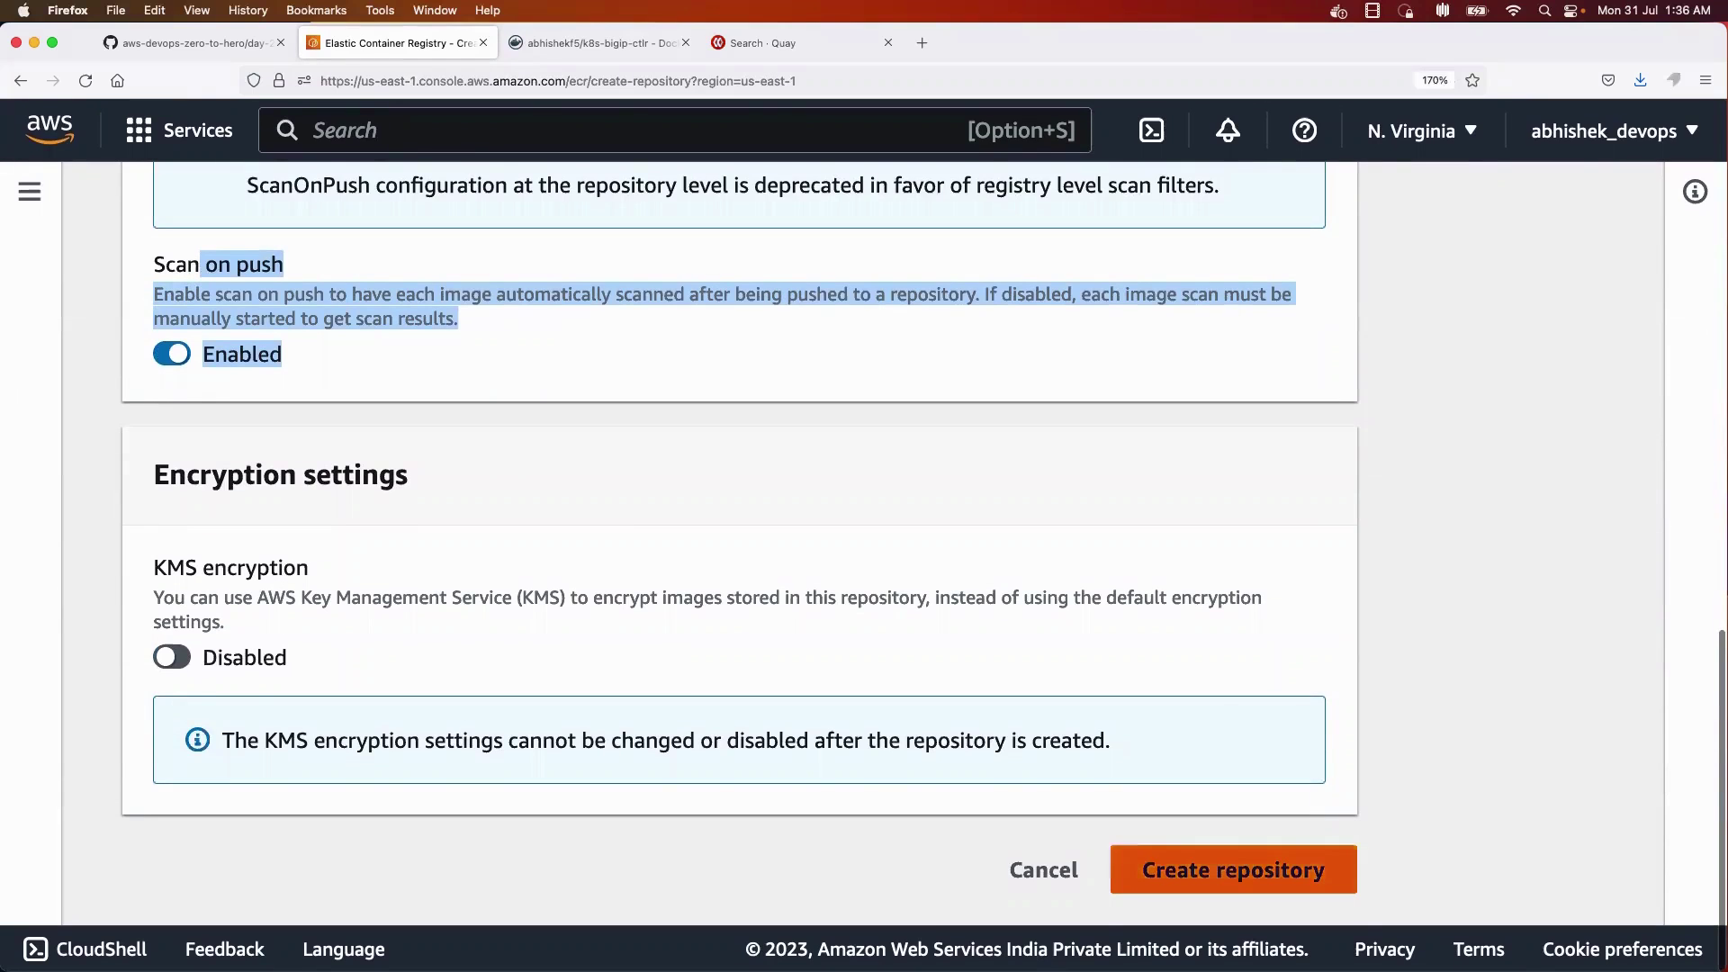
pyautogui.click(1233, 870)
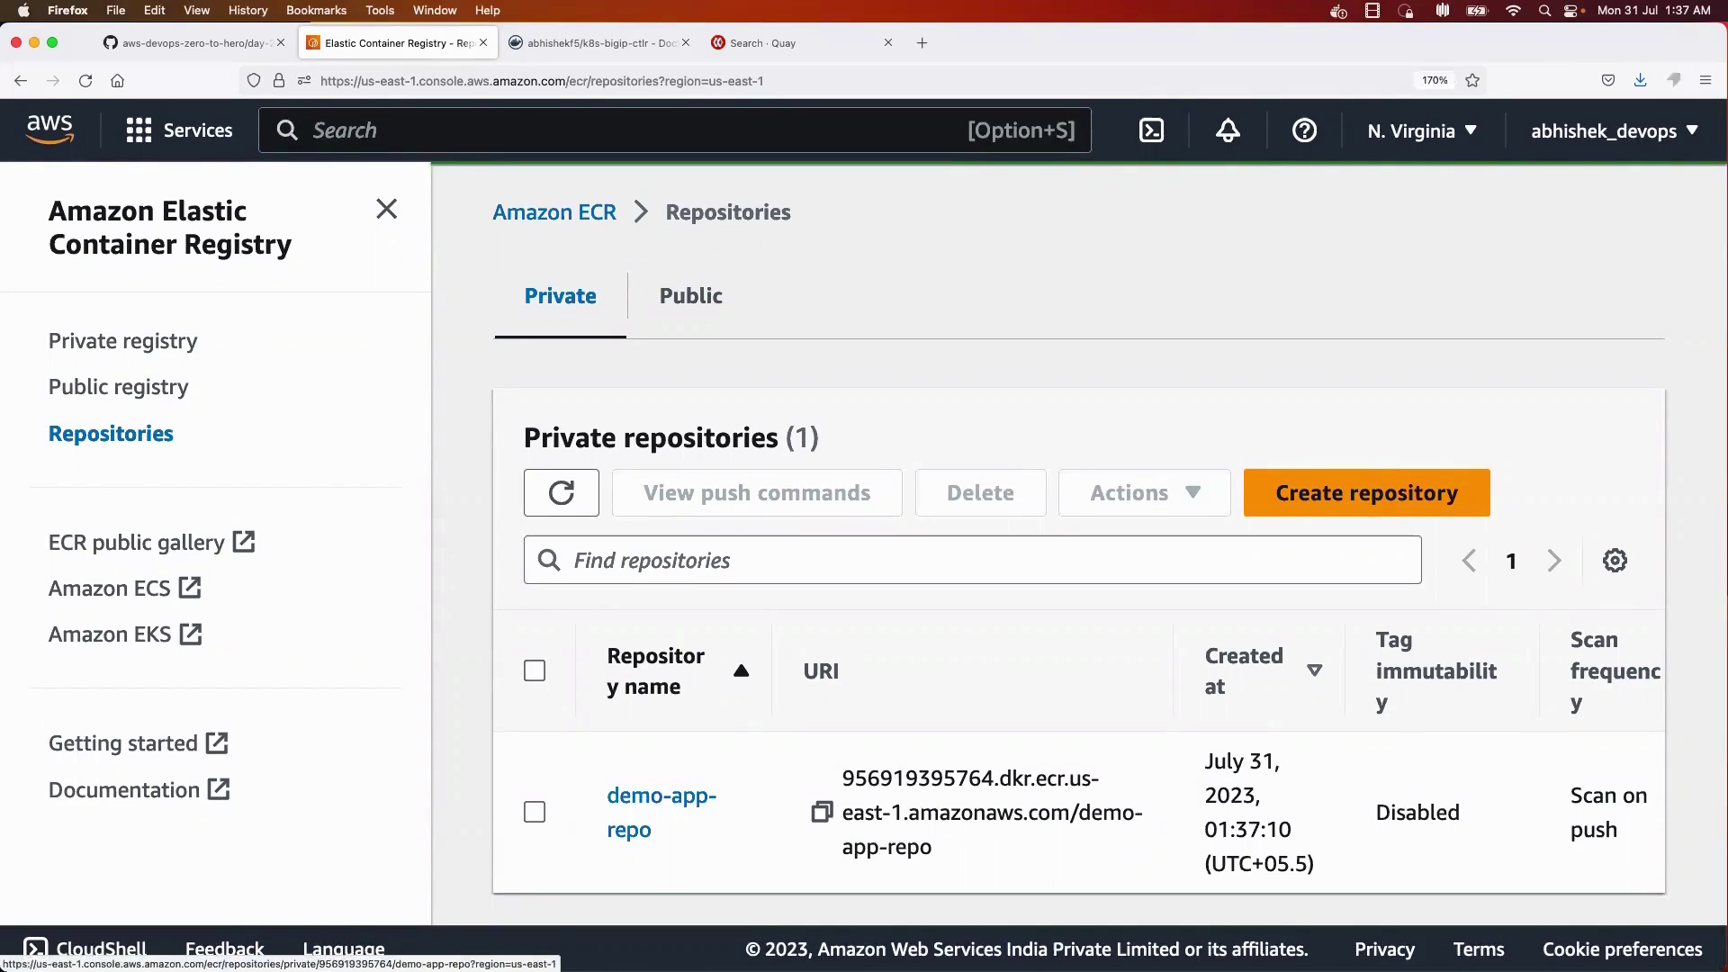
# - Open demo-app-repo and examine its image list, going back to the repositories overview and reopening it once
pyautogui.click(662, 796)
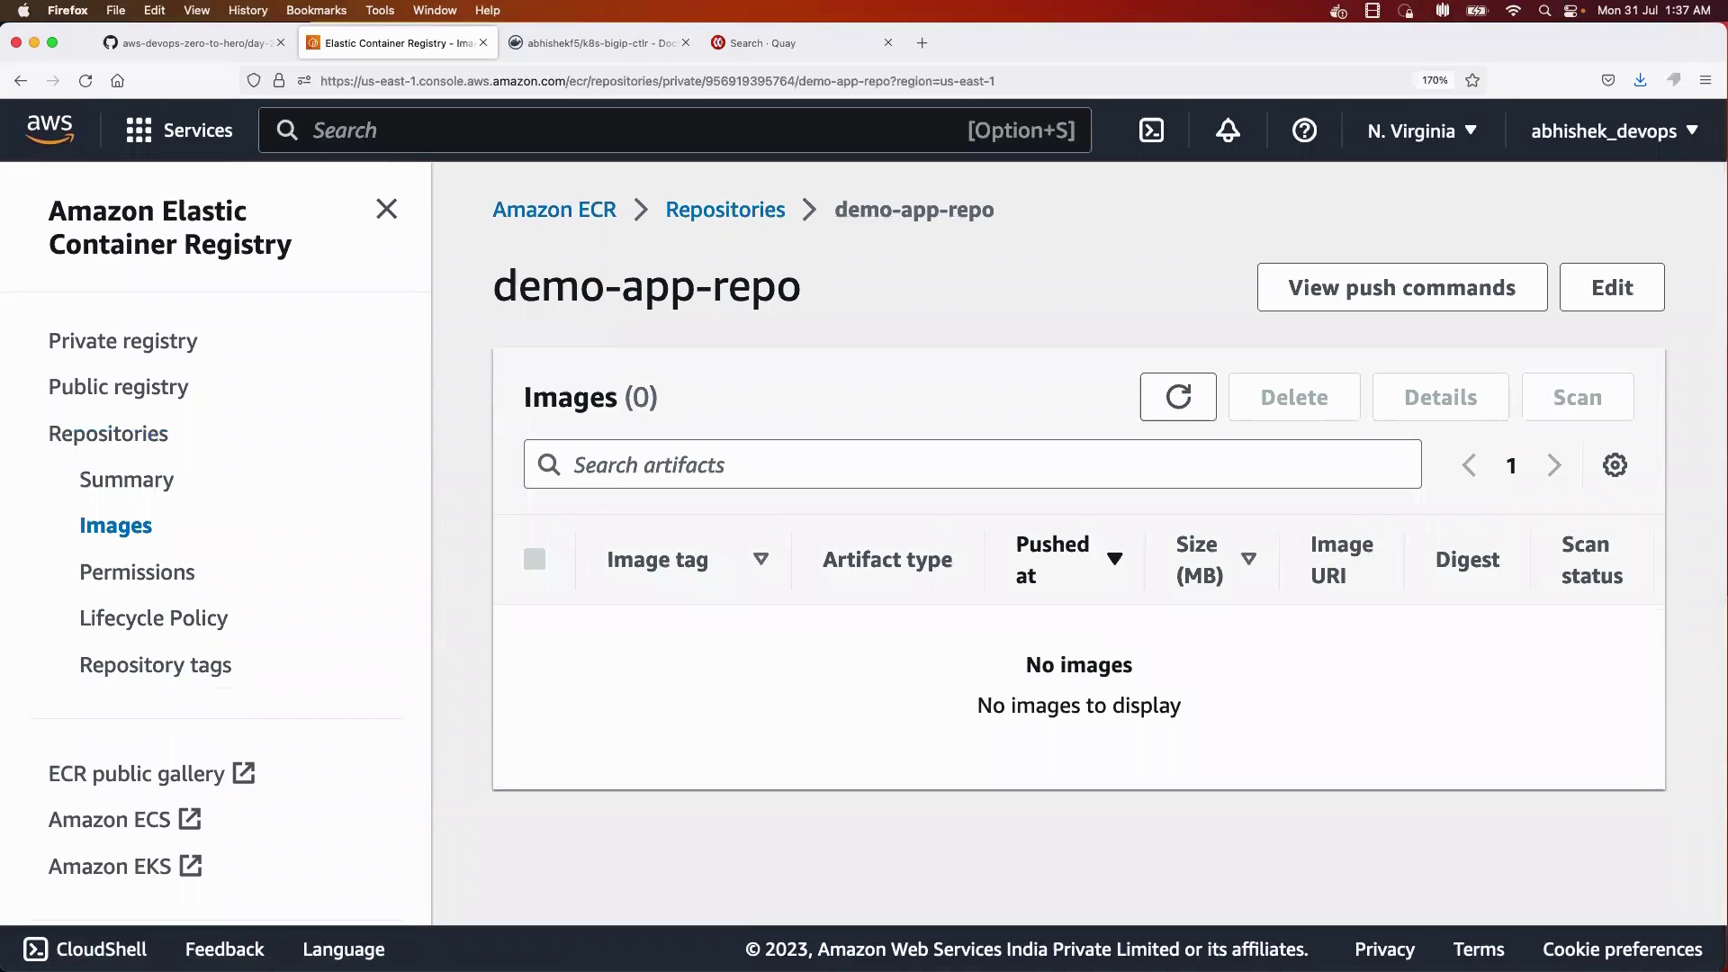
pyautogui.tripleClick(1079, 664)
pyautogui.tripleClick(1079, 705)
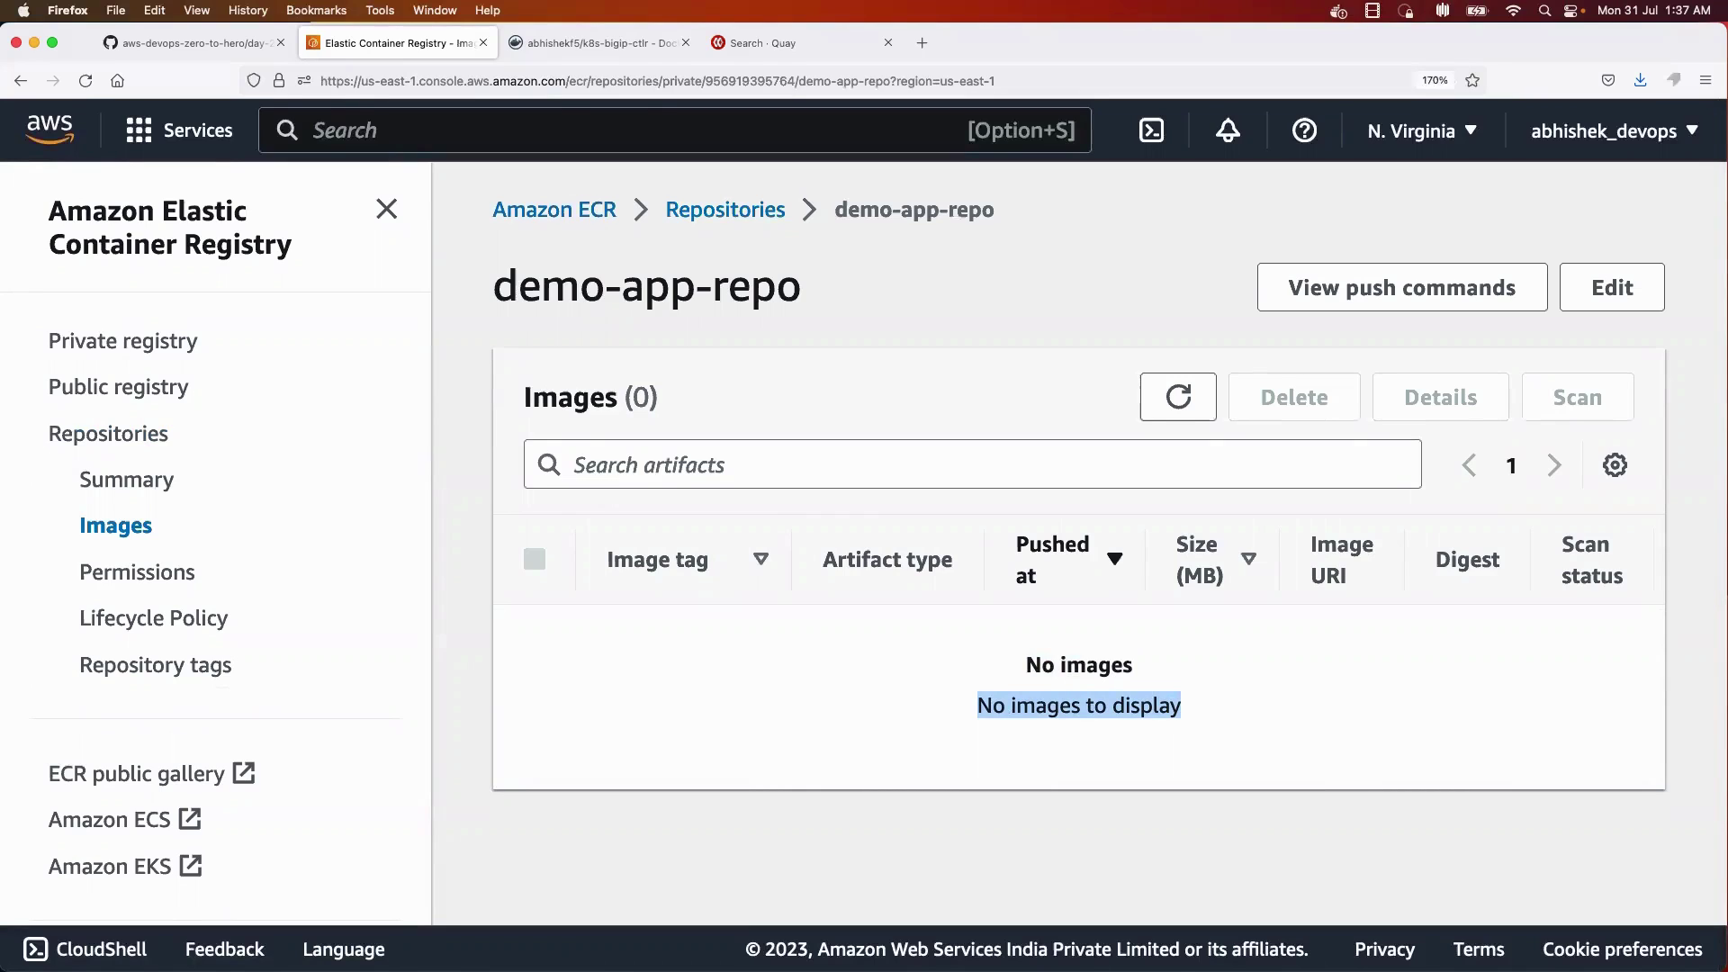
pyautogui.moveTo(1026, 664); pyautogui.dragTo(1132, 665)
pyautogui.tripleClick(1079, 705)
pyautogui.click(725, 209)
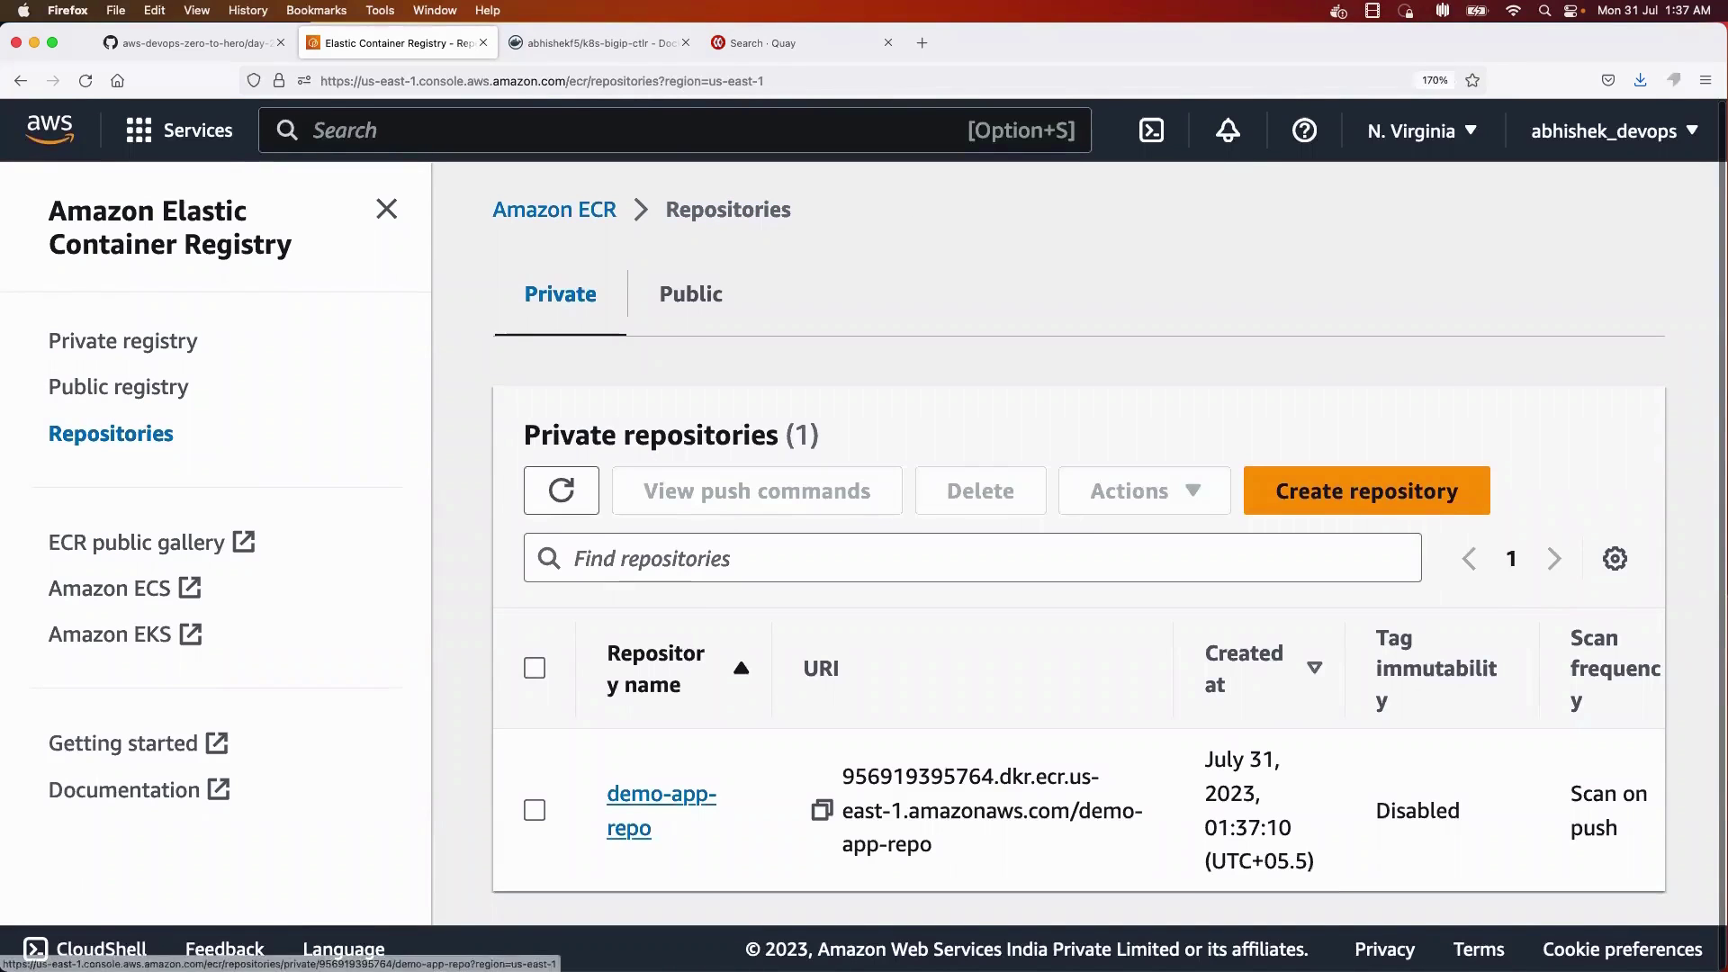
pyautogui.click(662, 794)
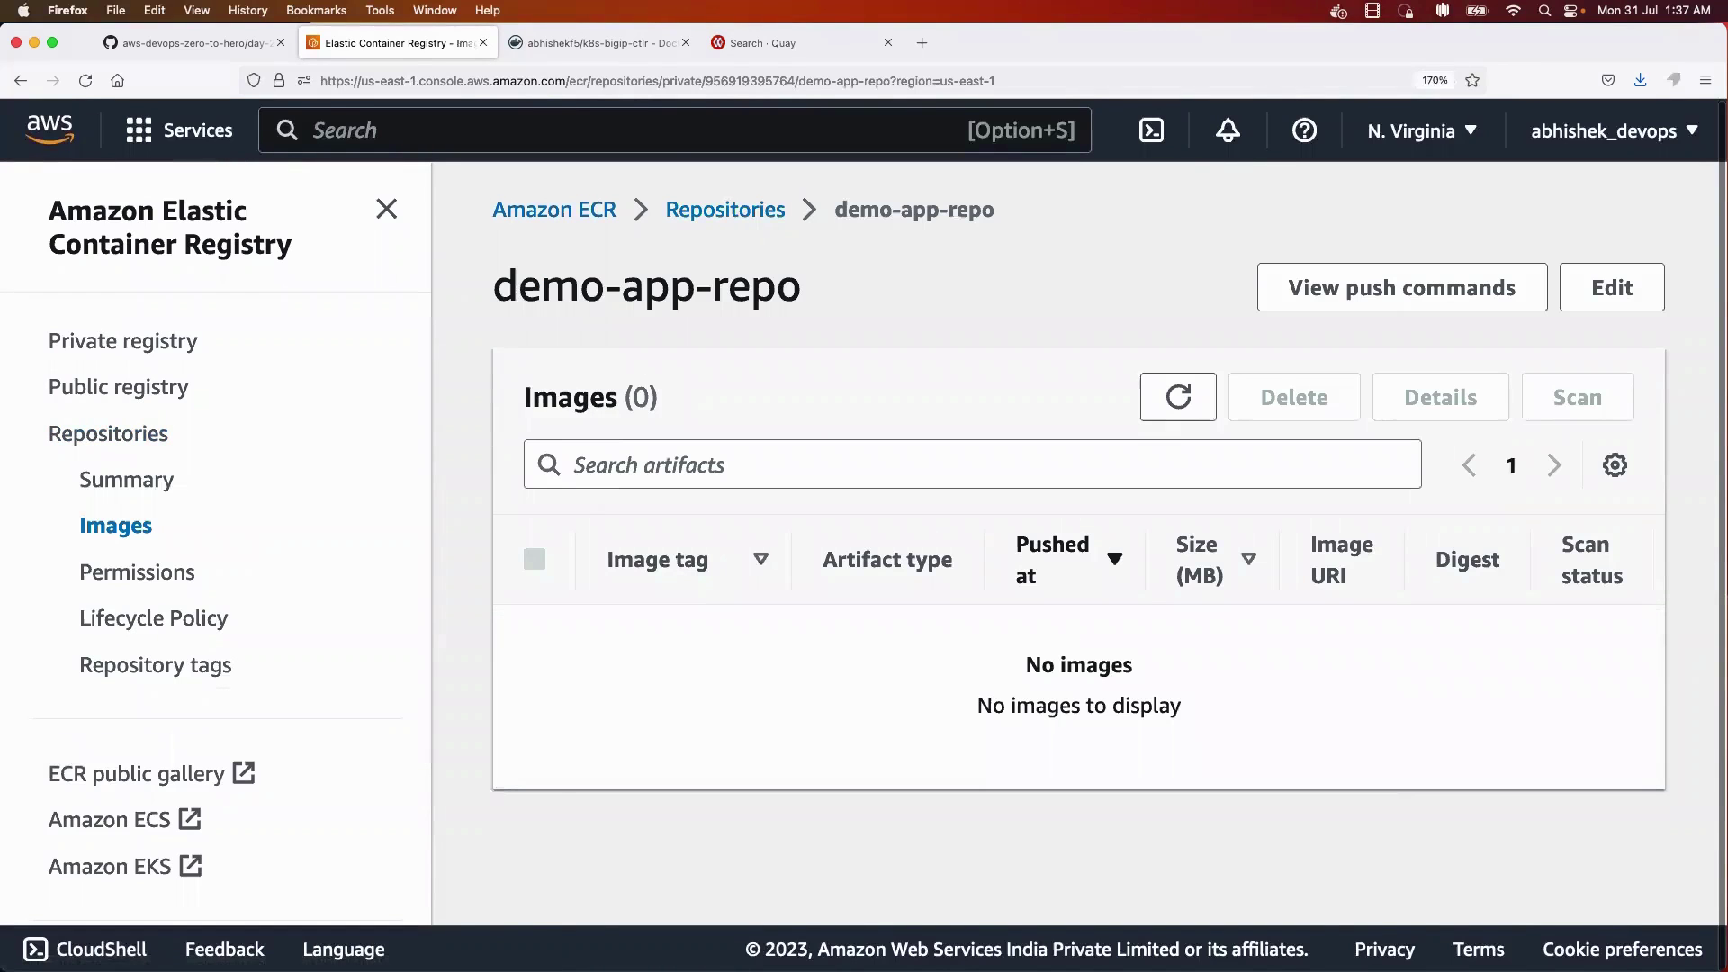
# - Open the push commands for demo-app-repo and read the macOS / Linux authenticate, build, tag and push instructions
pyautogui.click(1401, 287)
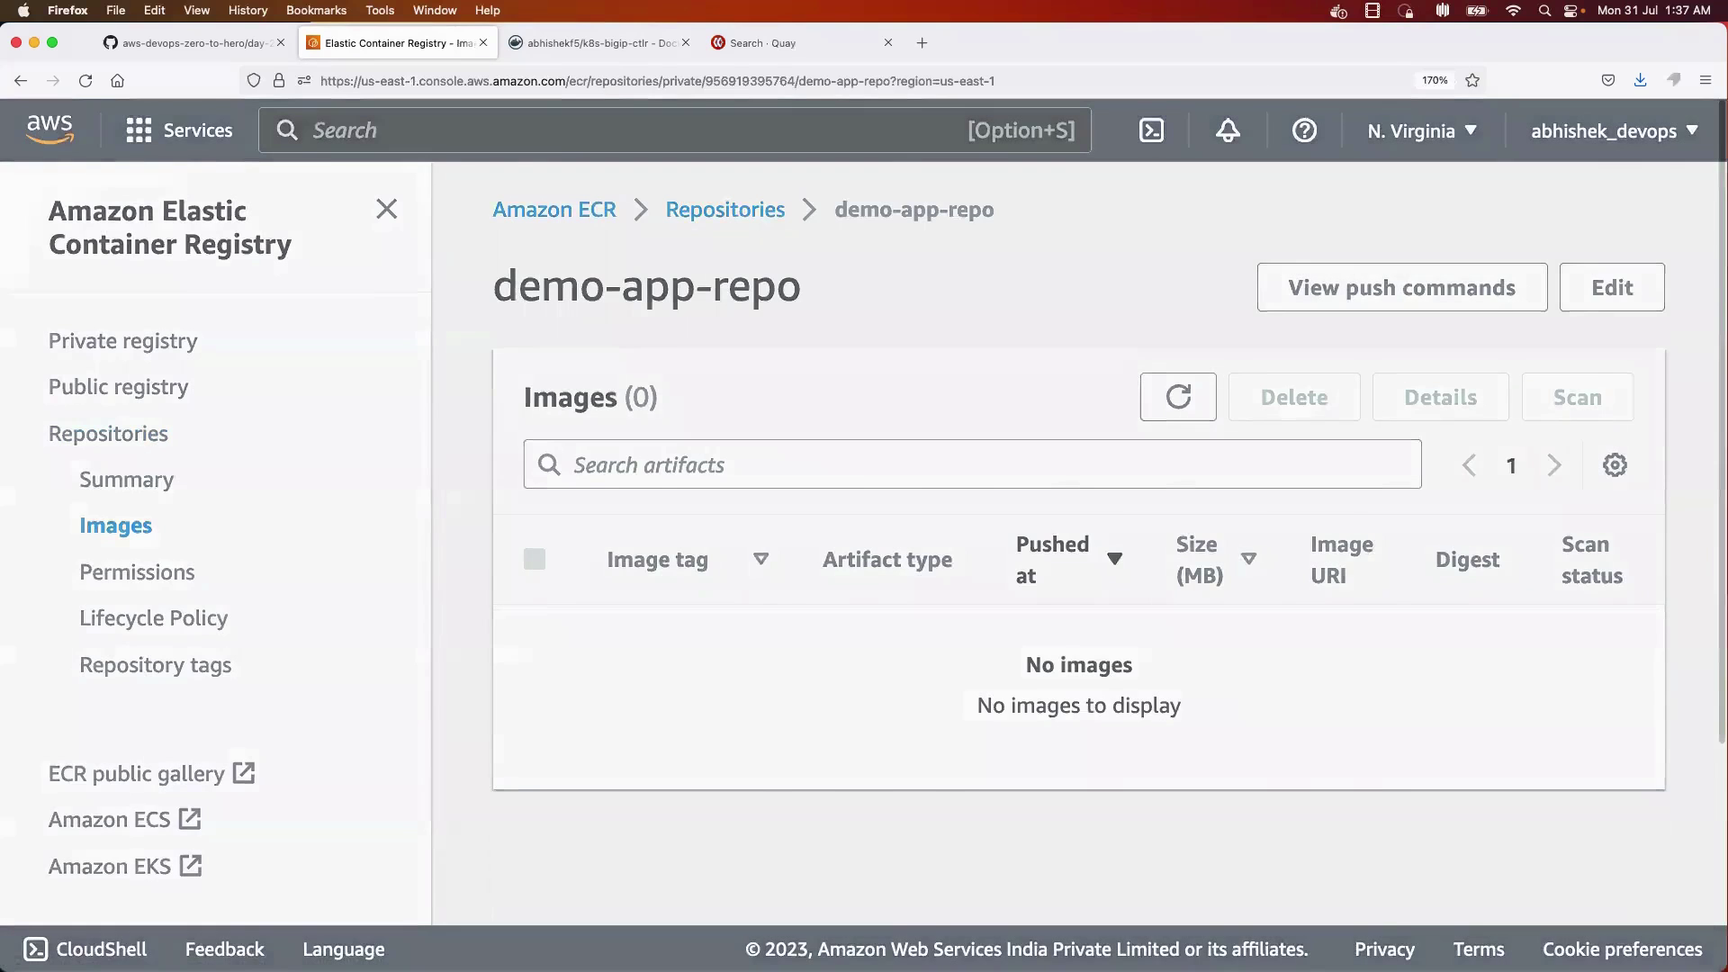
pyautogui.scroll(-3, 863, 540)
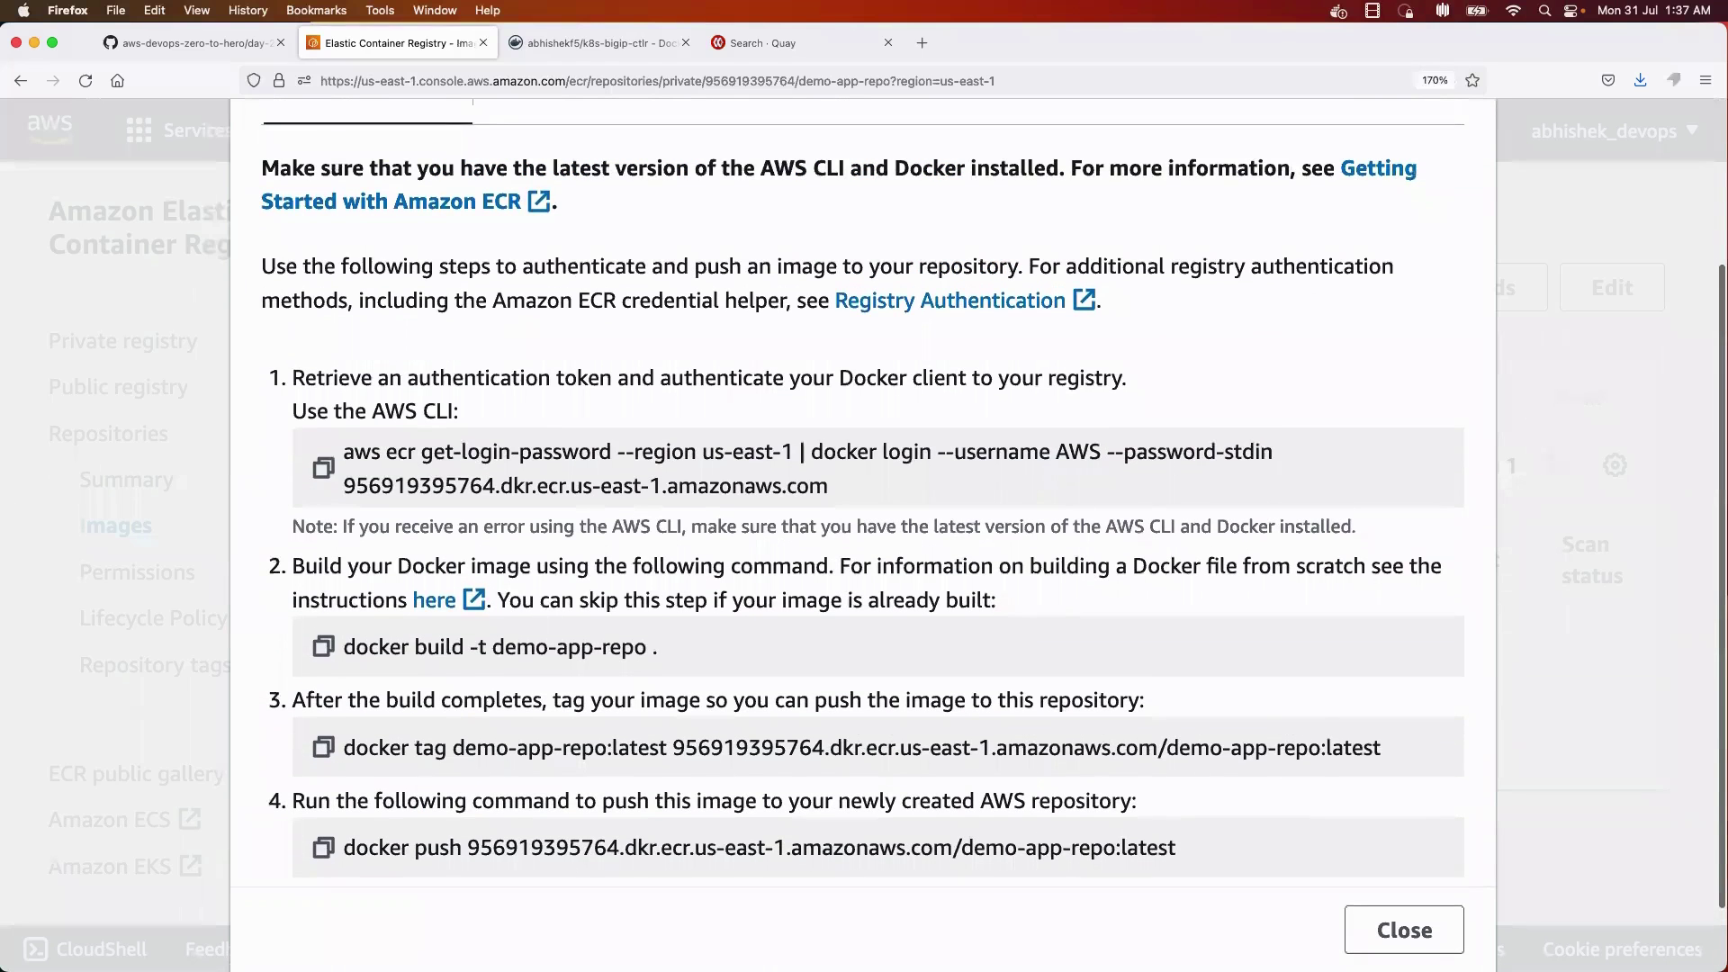
pyautogui.scroll(2, 862, 540)
pyautogui.scroll(-3, 862, 540)
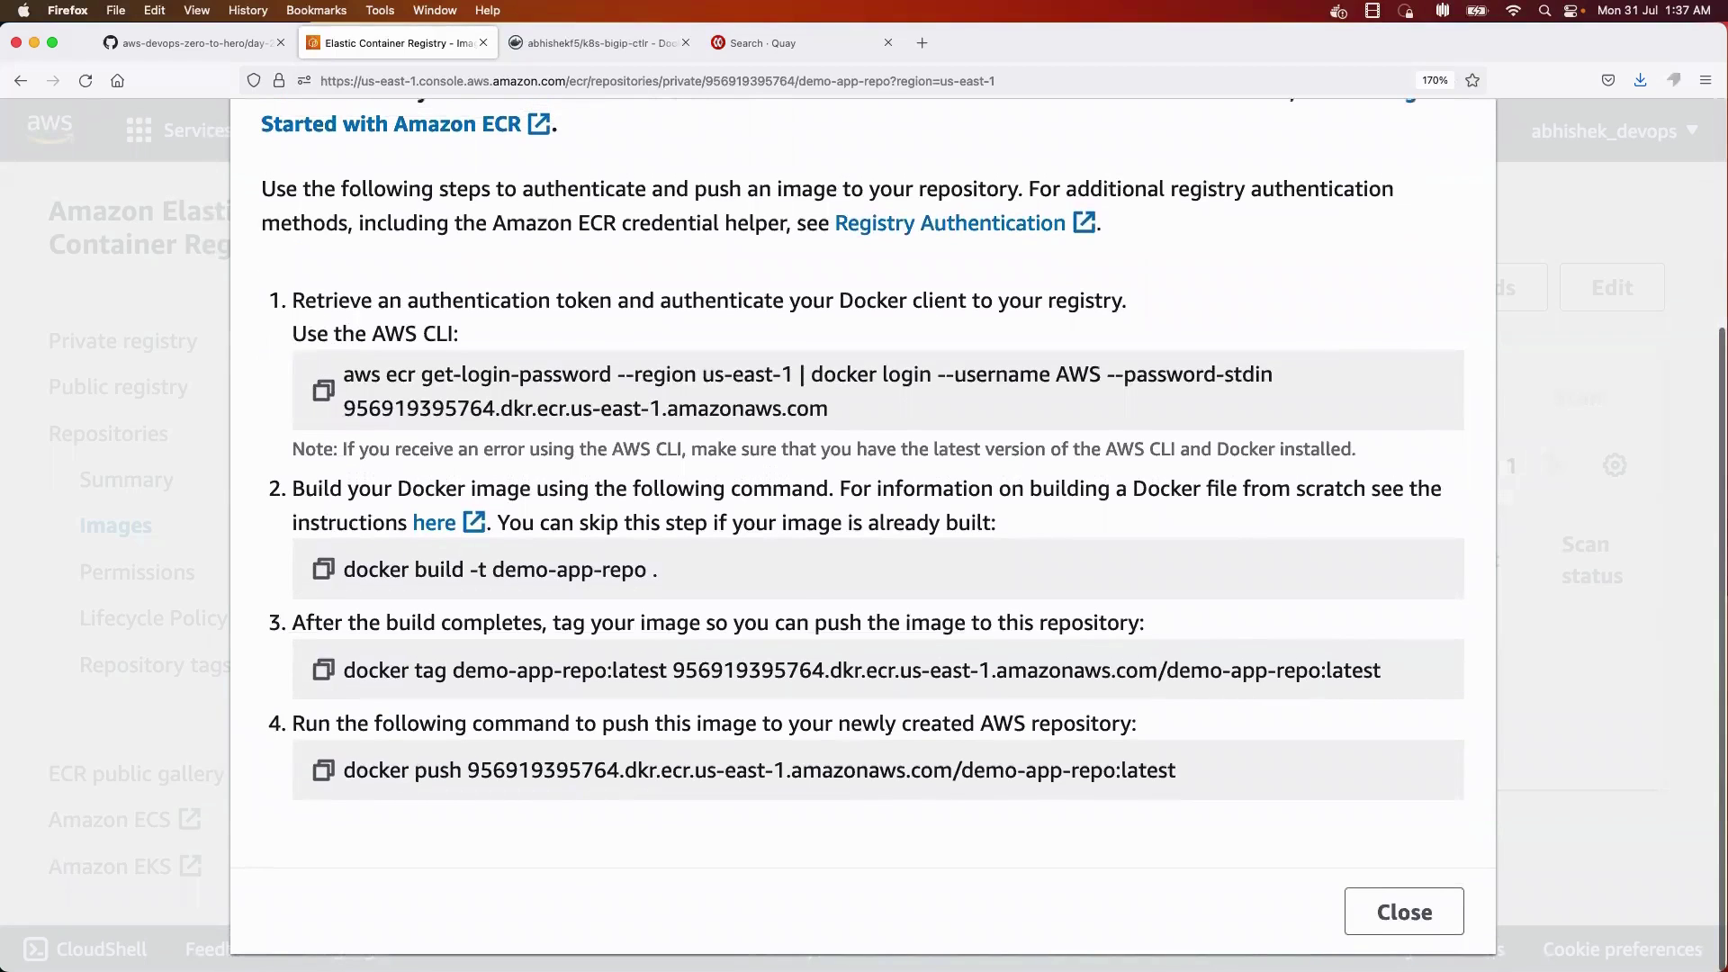
pyautogui.moveTo(1143, 770); pyautogui.dragTo(483, 410)
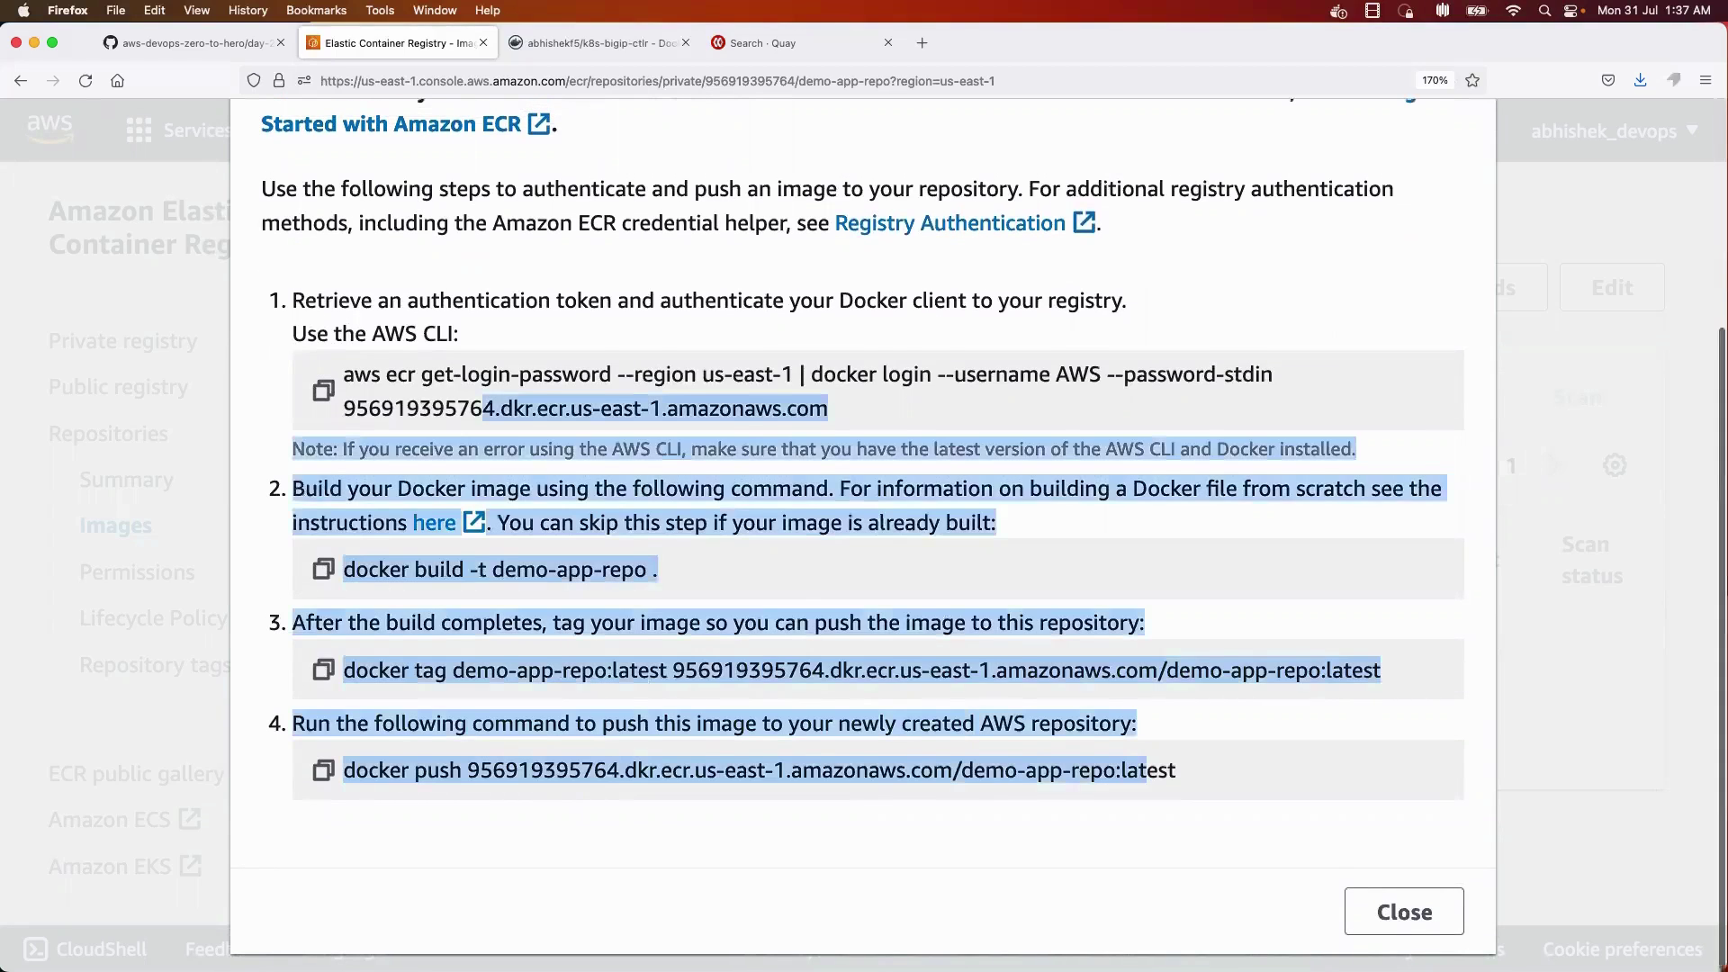
pyautogui.scroll(3, 483, 409)
pyautogui.scroll(-1, 862, 541)
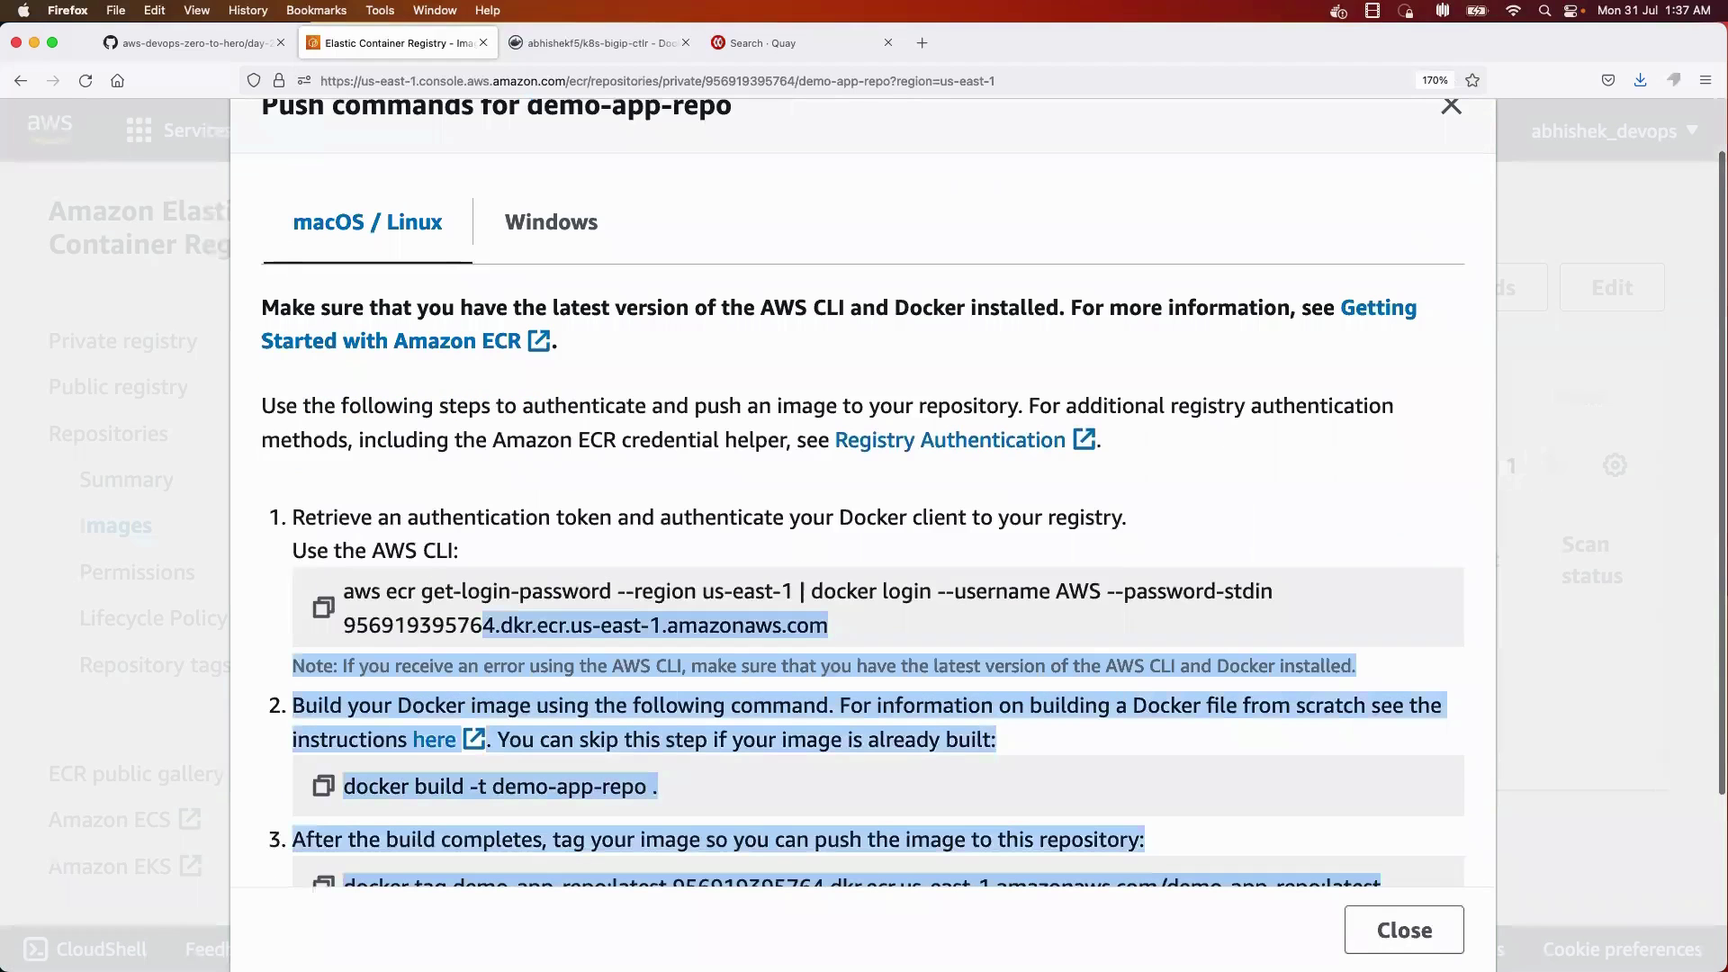
# - View the Windows push commands for comparison and return to the macOS / Linux ones
pyautogui.click(551, 221)
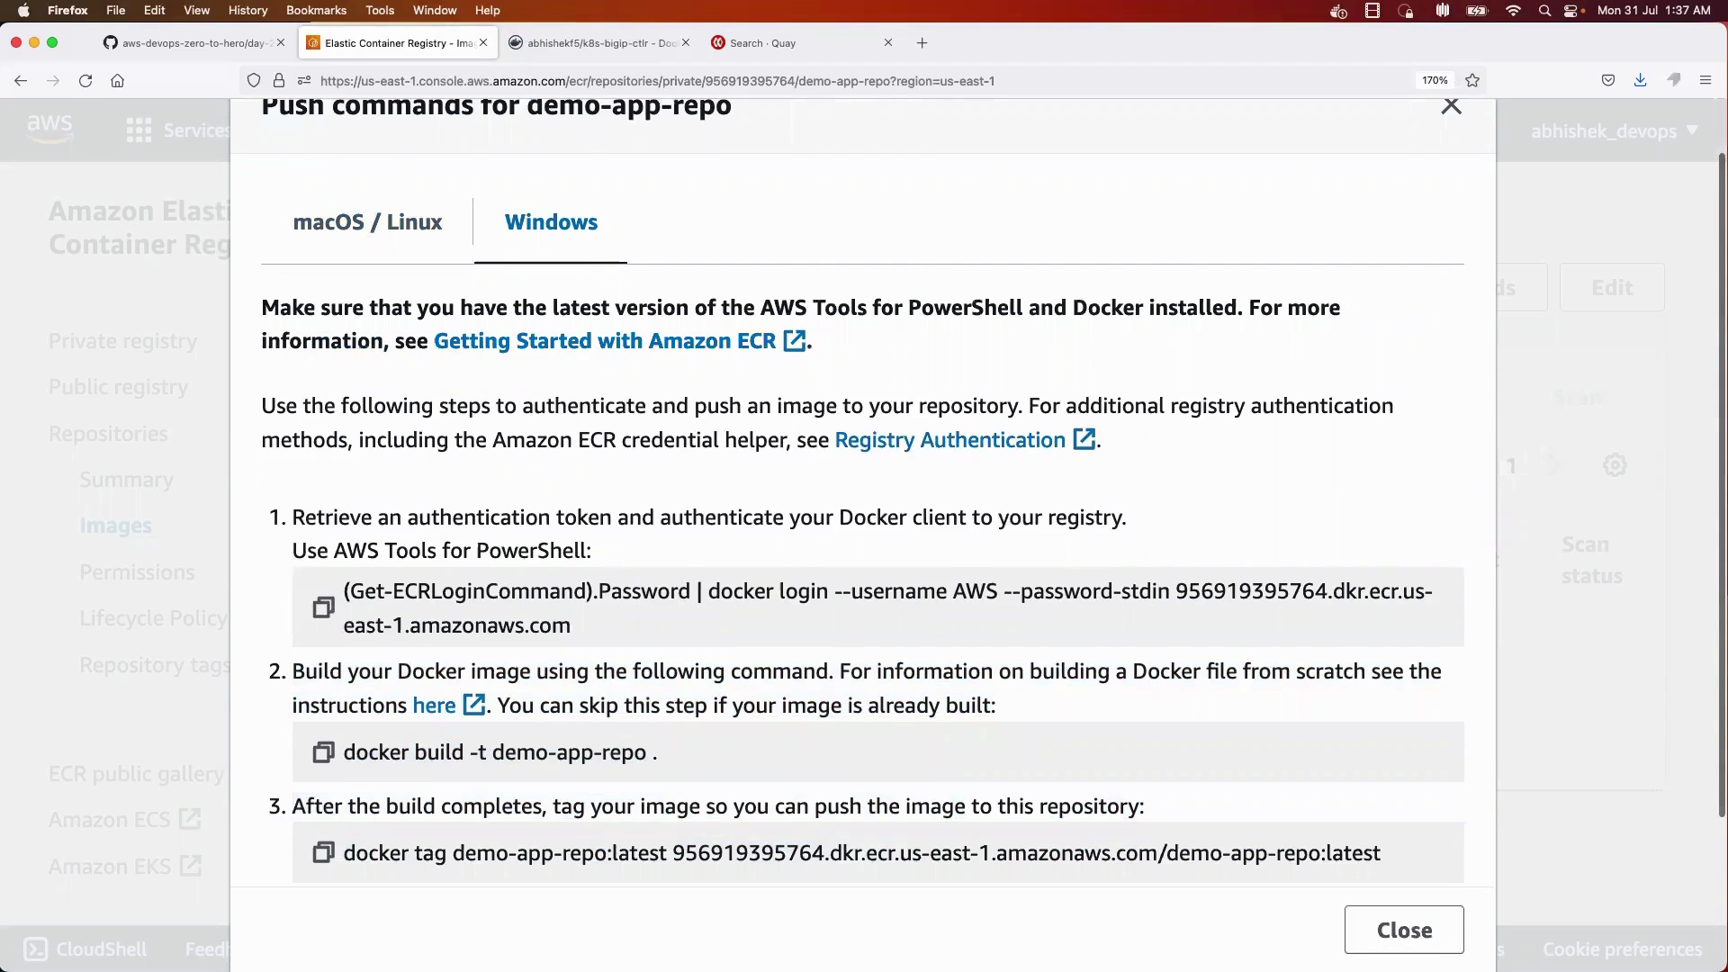
pyautogui.scroll(-1, 863, 540)
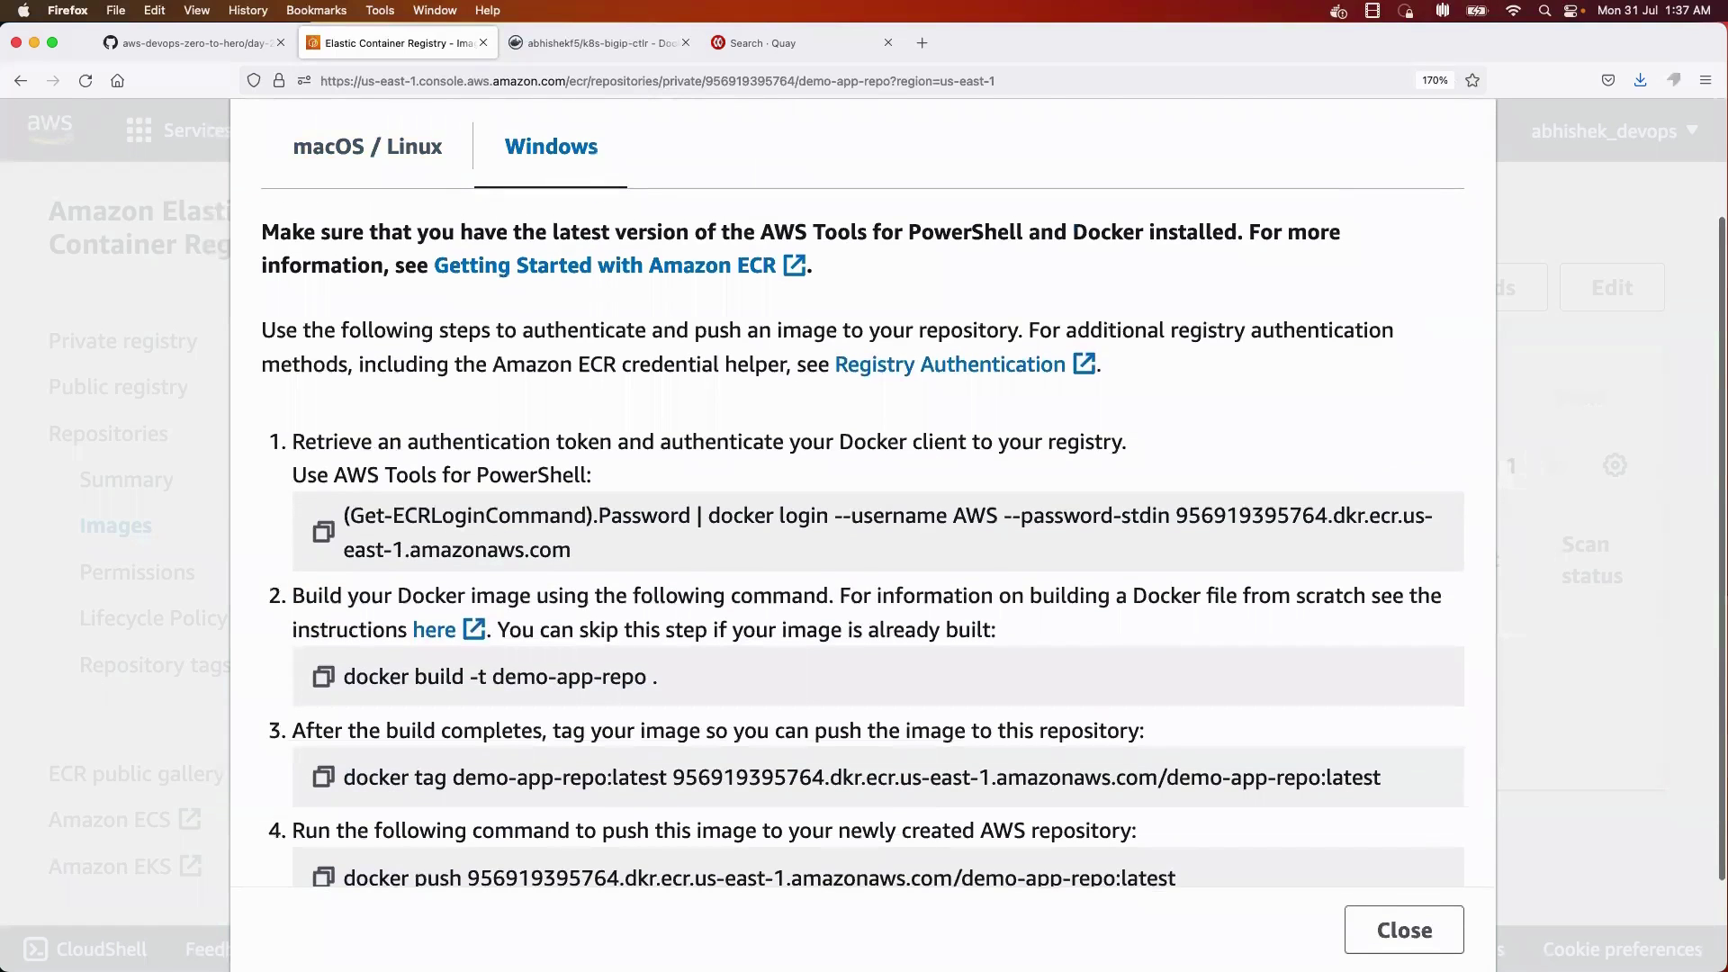
pyautogui.click(367, 146)
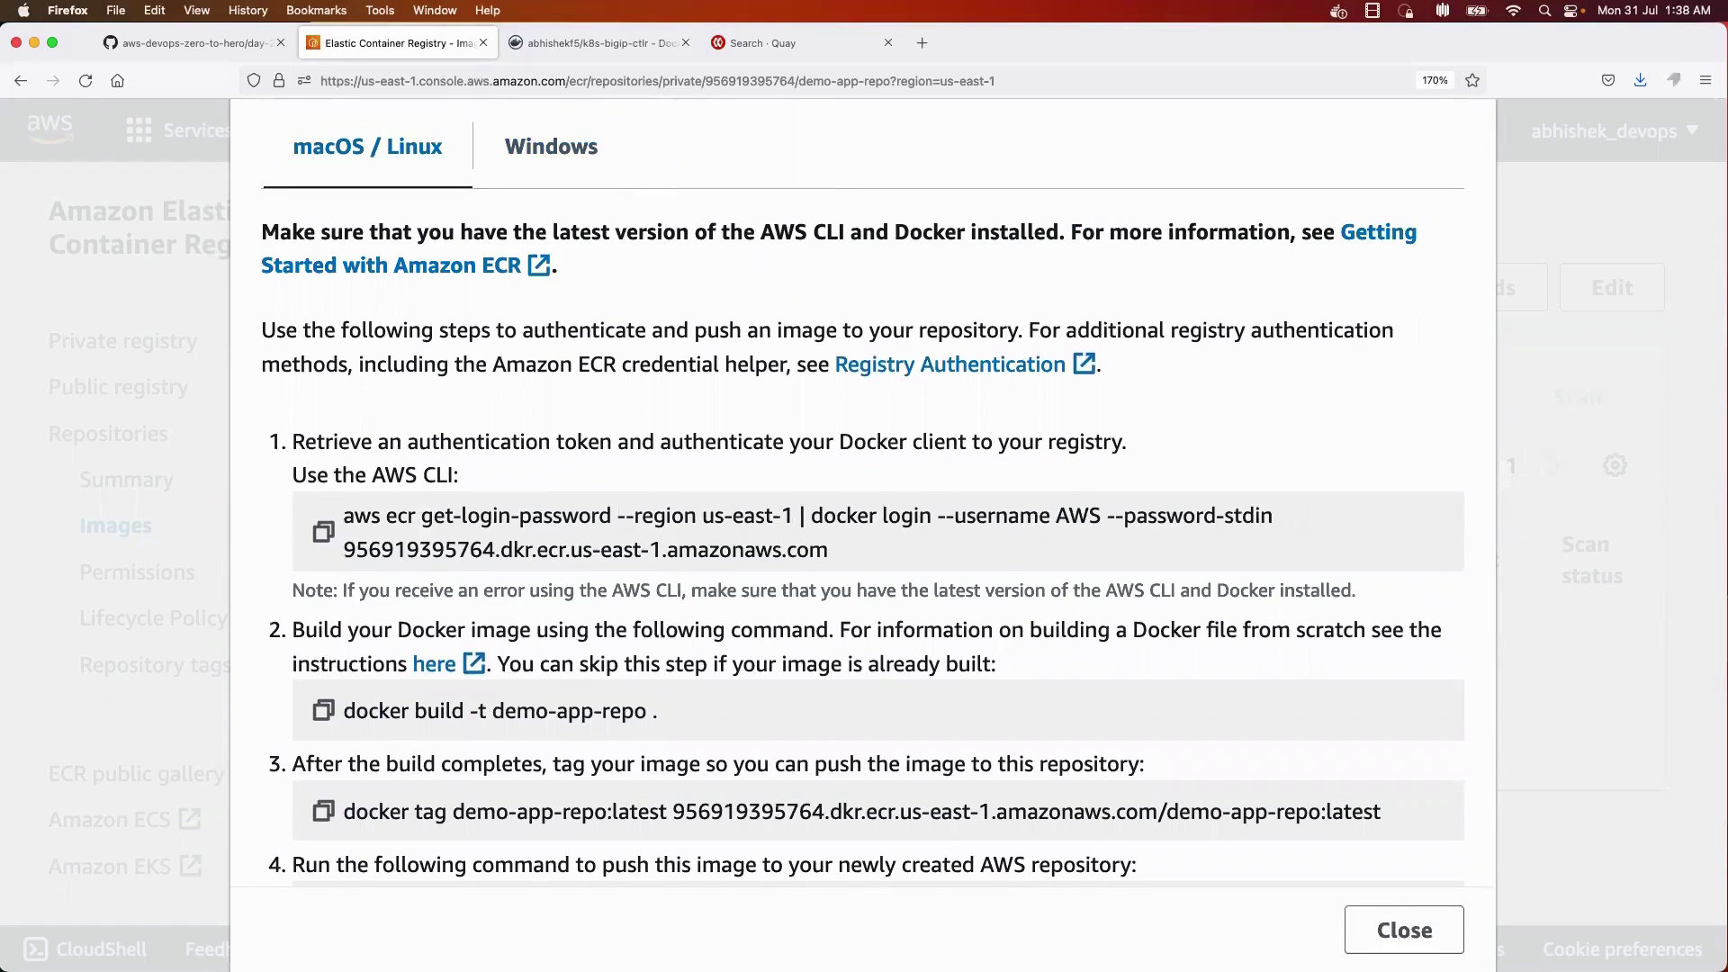
pyautogui.scroll(-2, 864, 504)
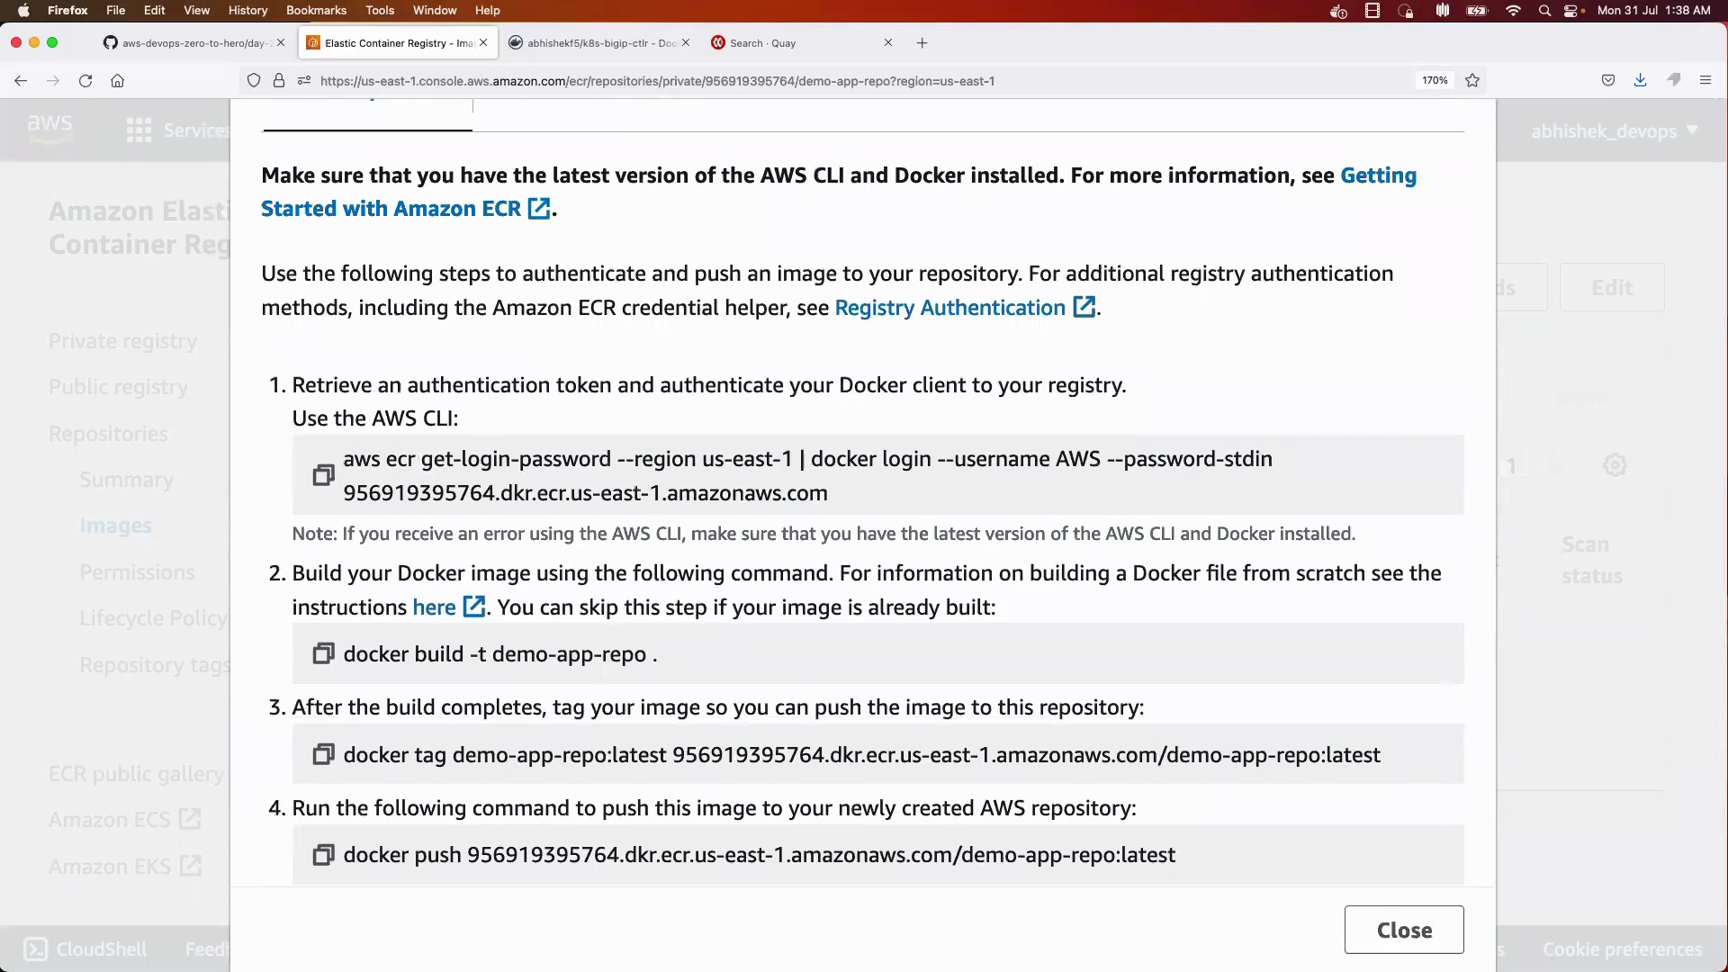
# - Switch to Terminal, draft an aws cli command, cancel it and clear the screen
pyautogui.press('super+Tab')
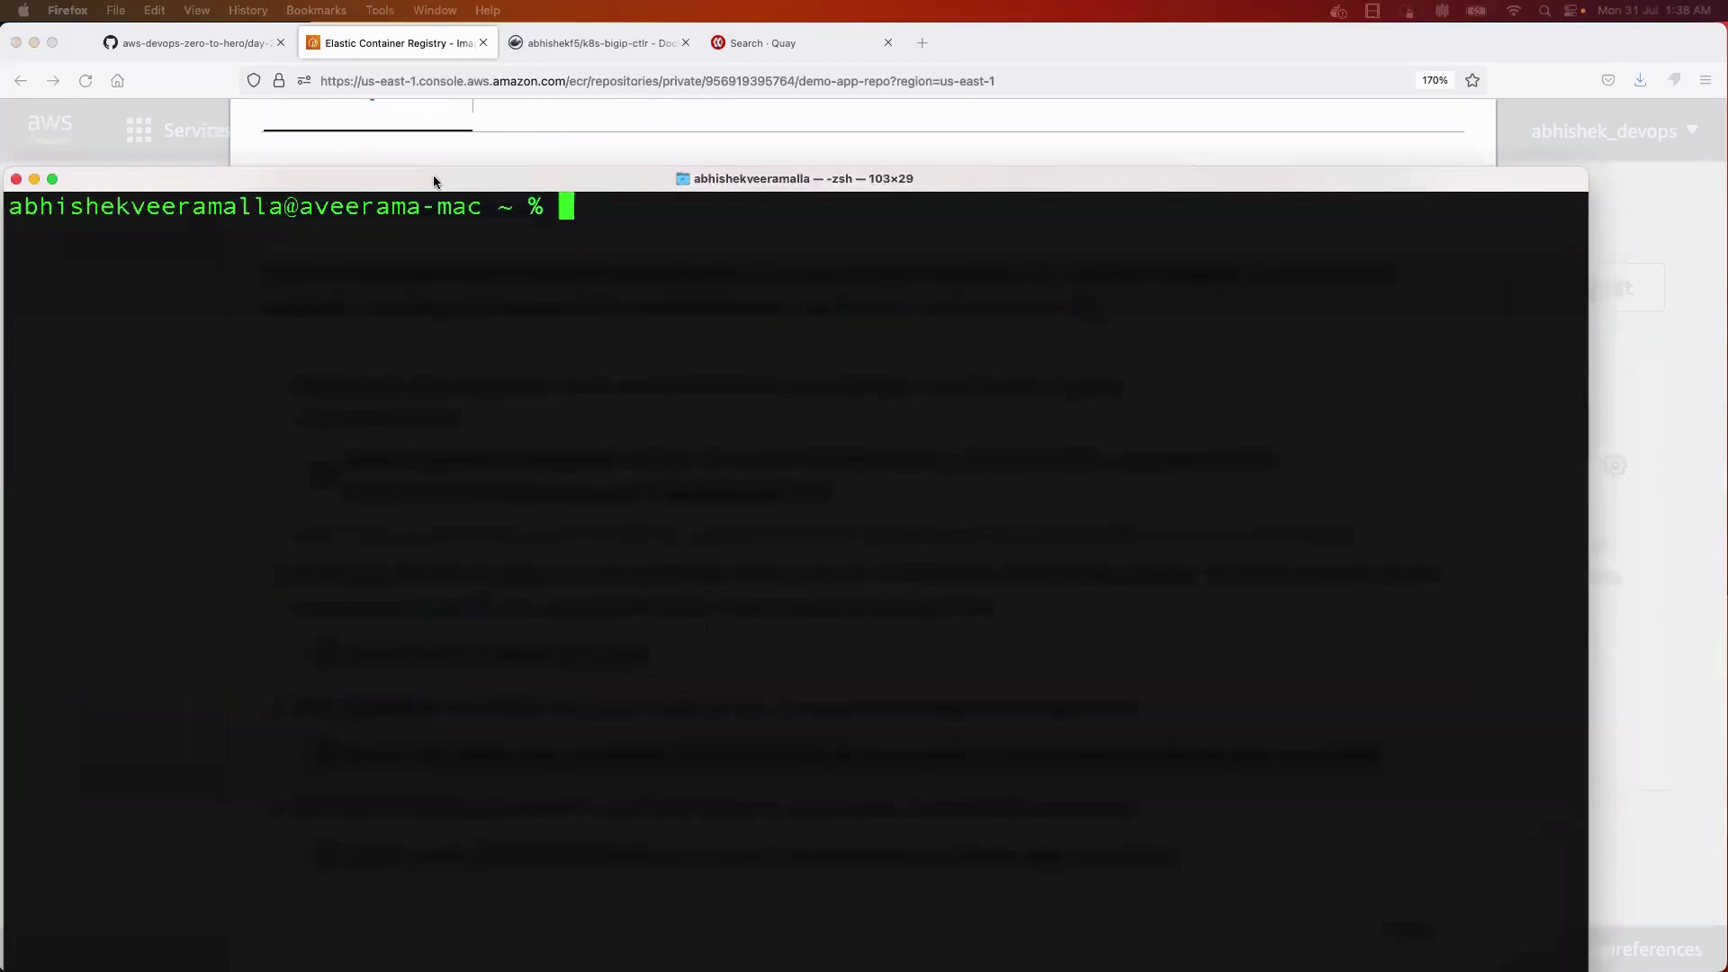
pyautogui.write('aw')
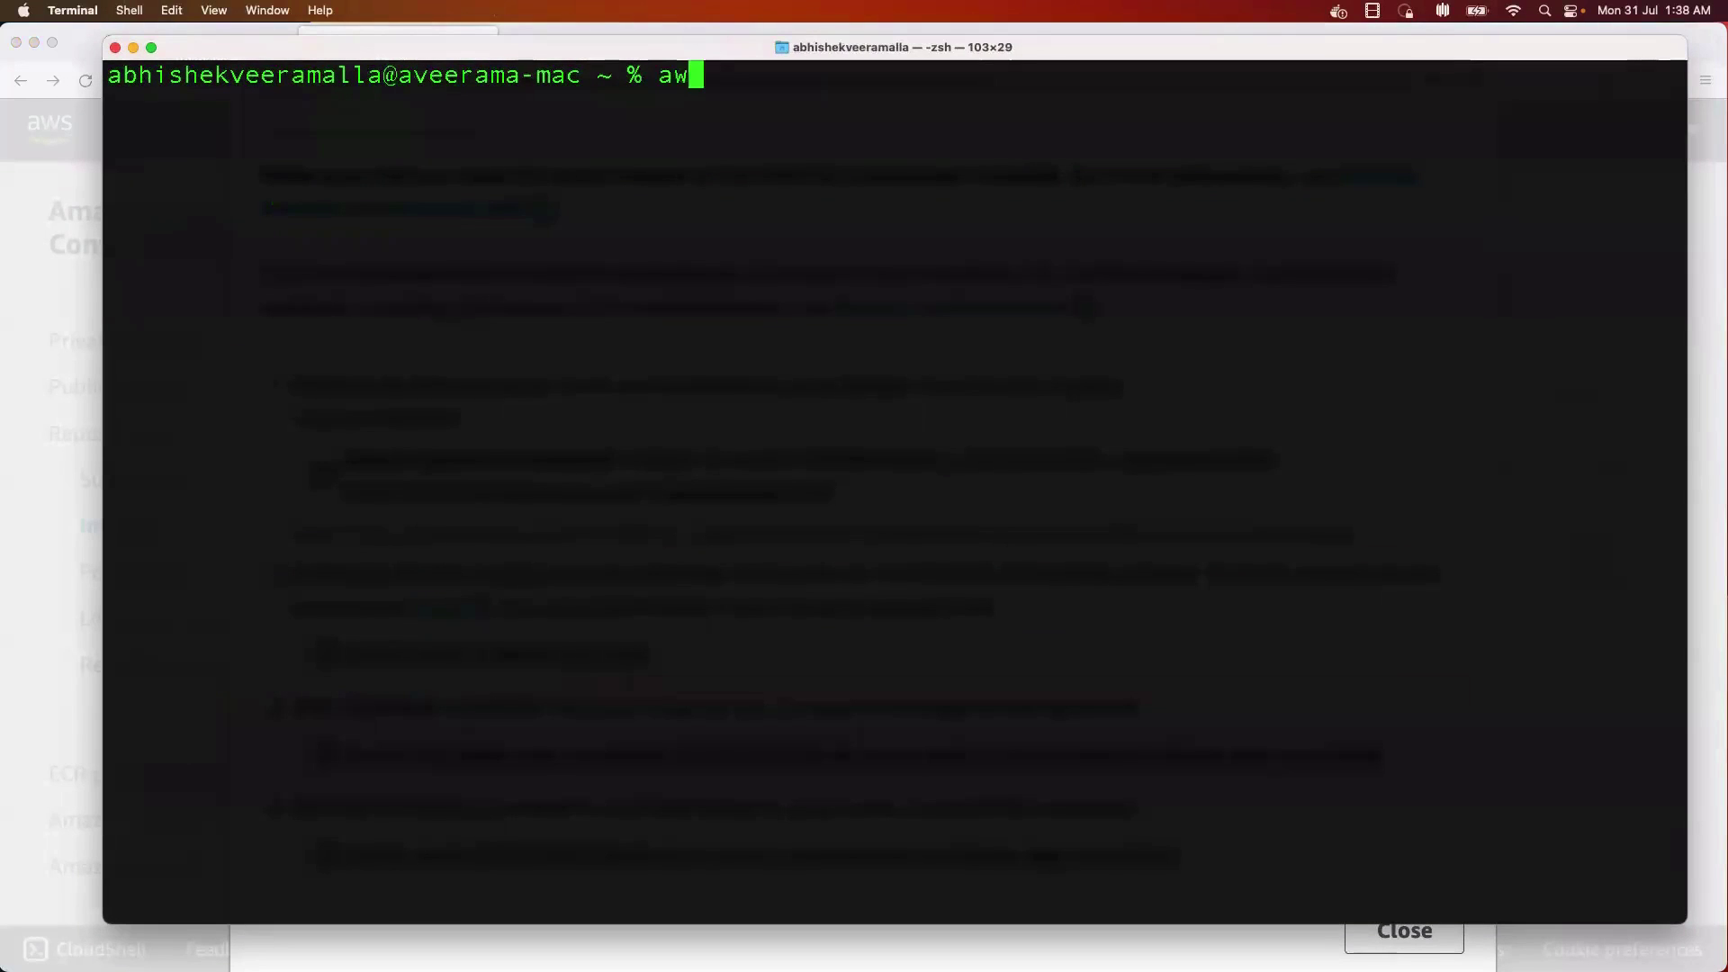
pyautogui.write('s cli')
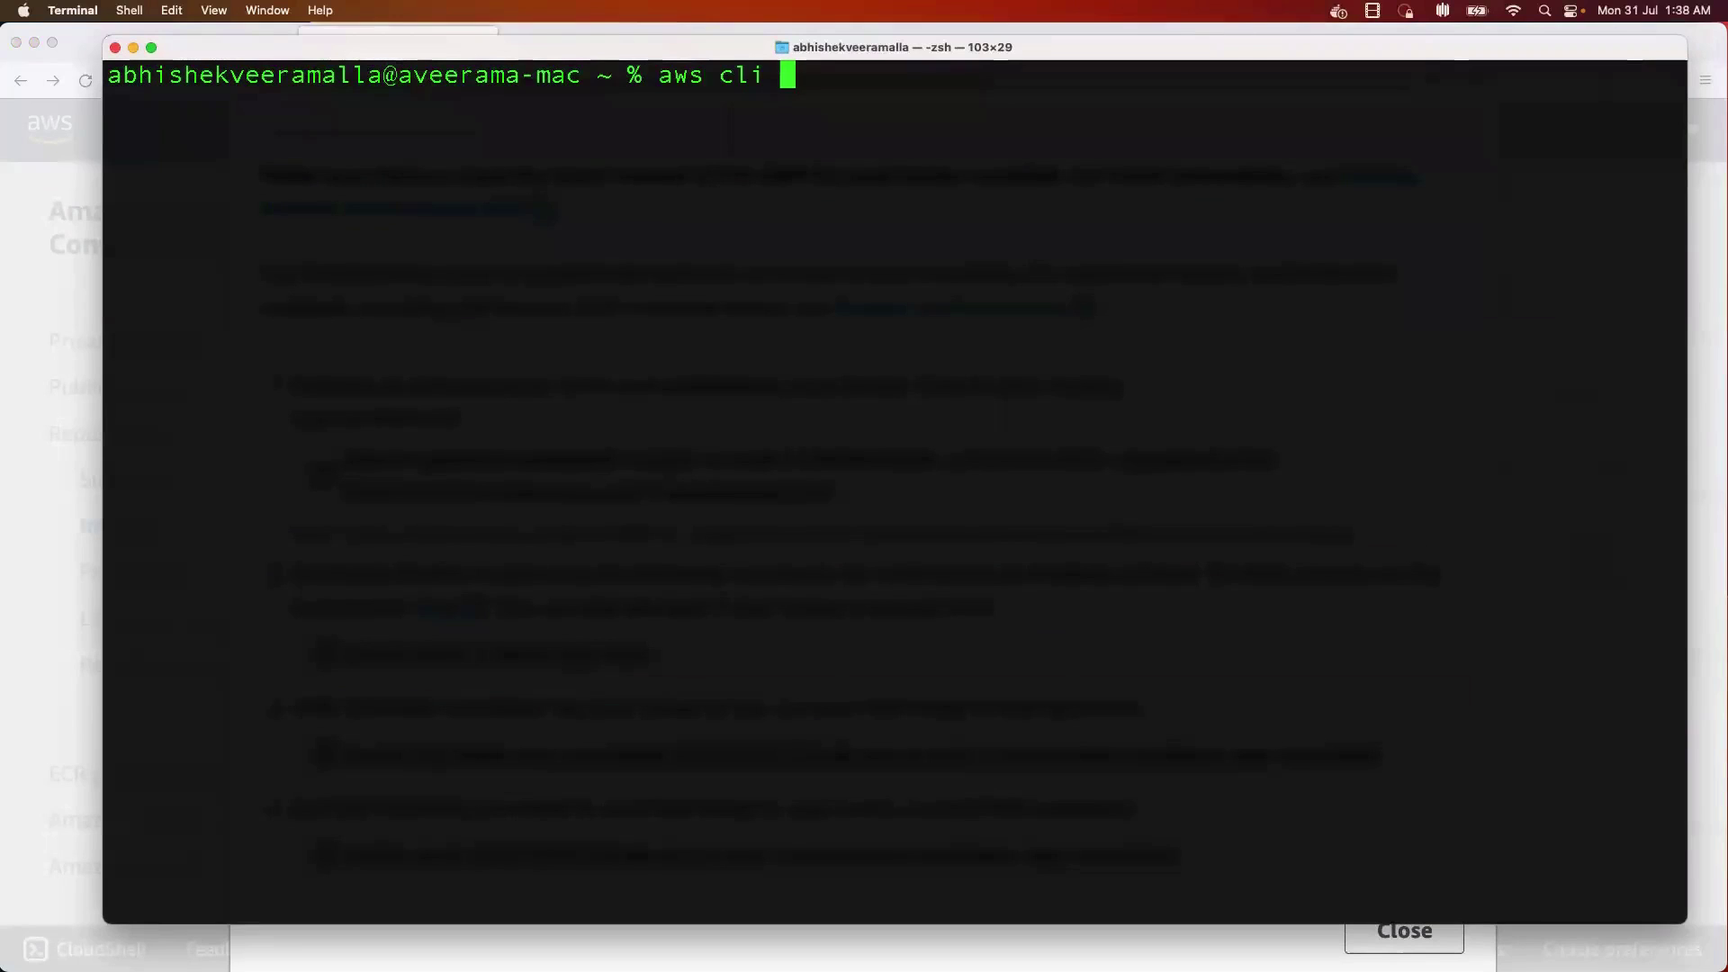
pyautogui.moveTo(693, 82); pyautogui.dragTo(761, 81)
pyautogui.hotkey('ctrl', 'c')
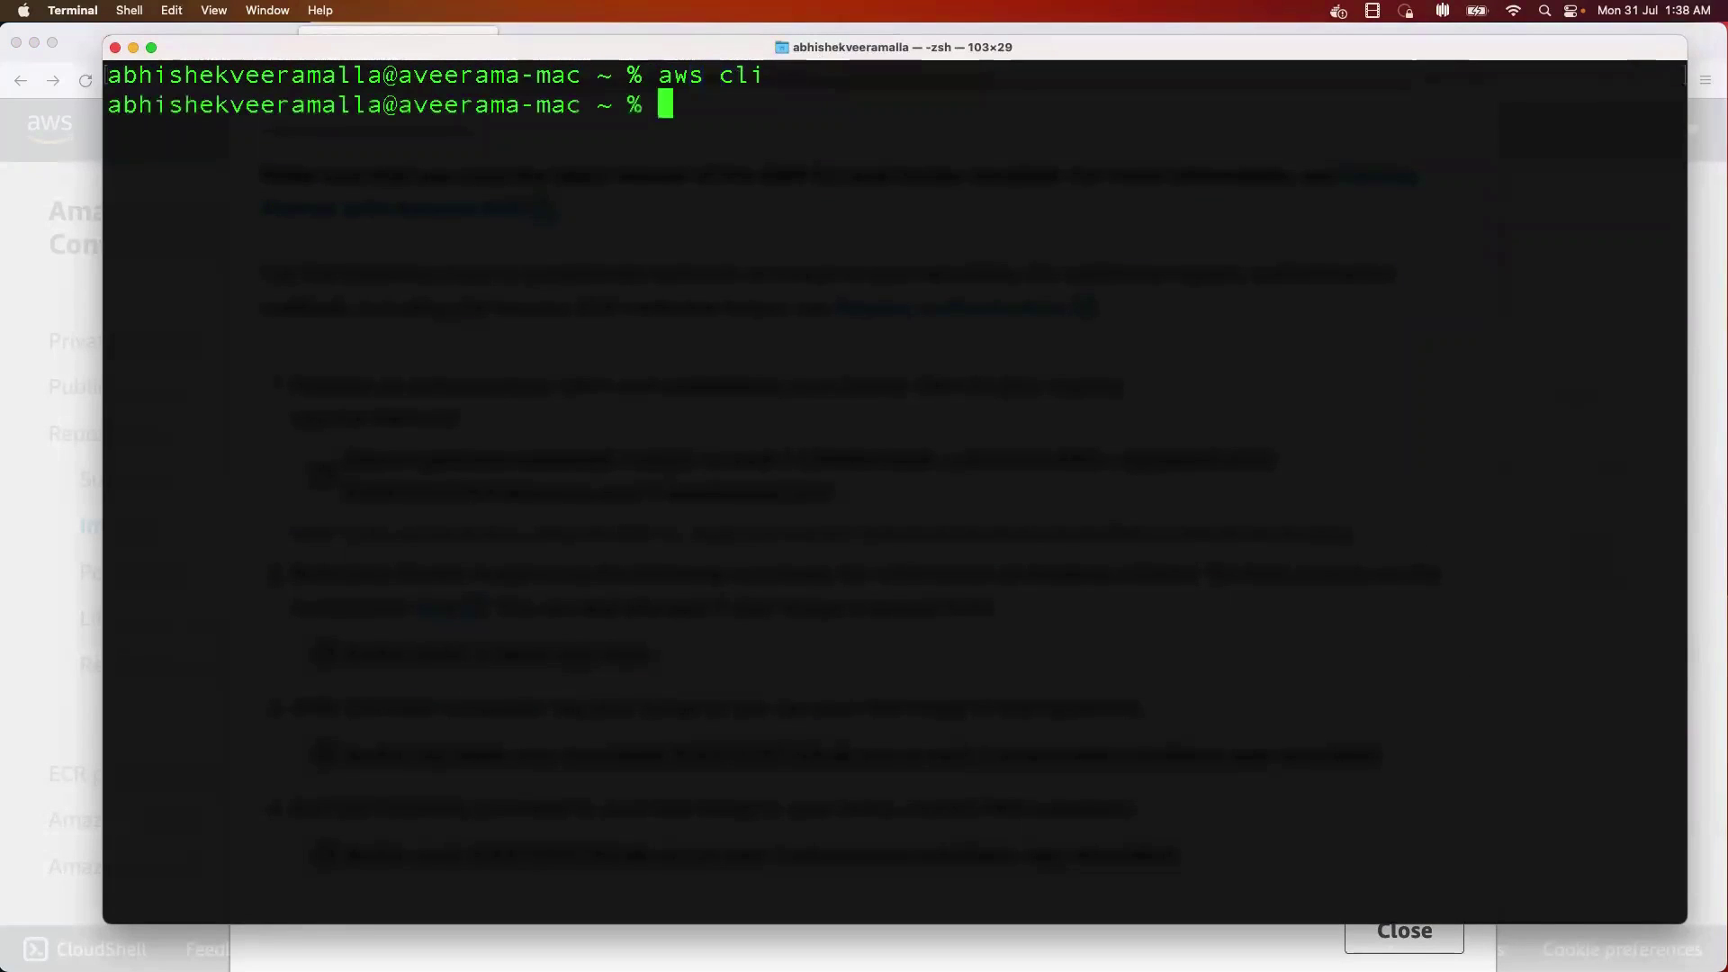
pyautogui.write('clear')
pyautogui.press('Return')
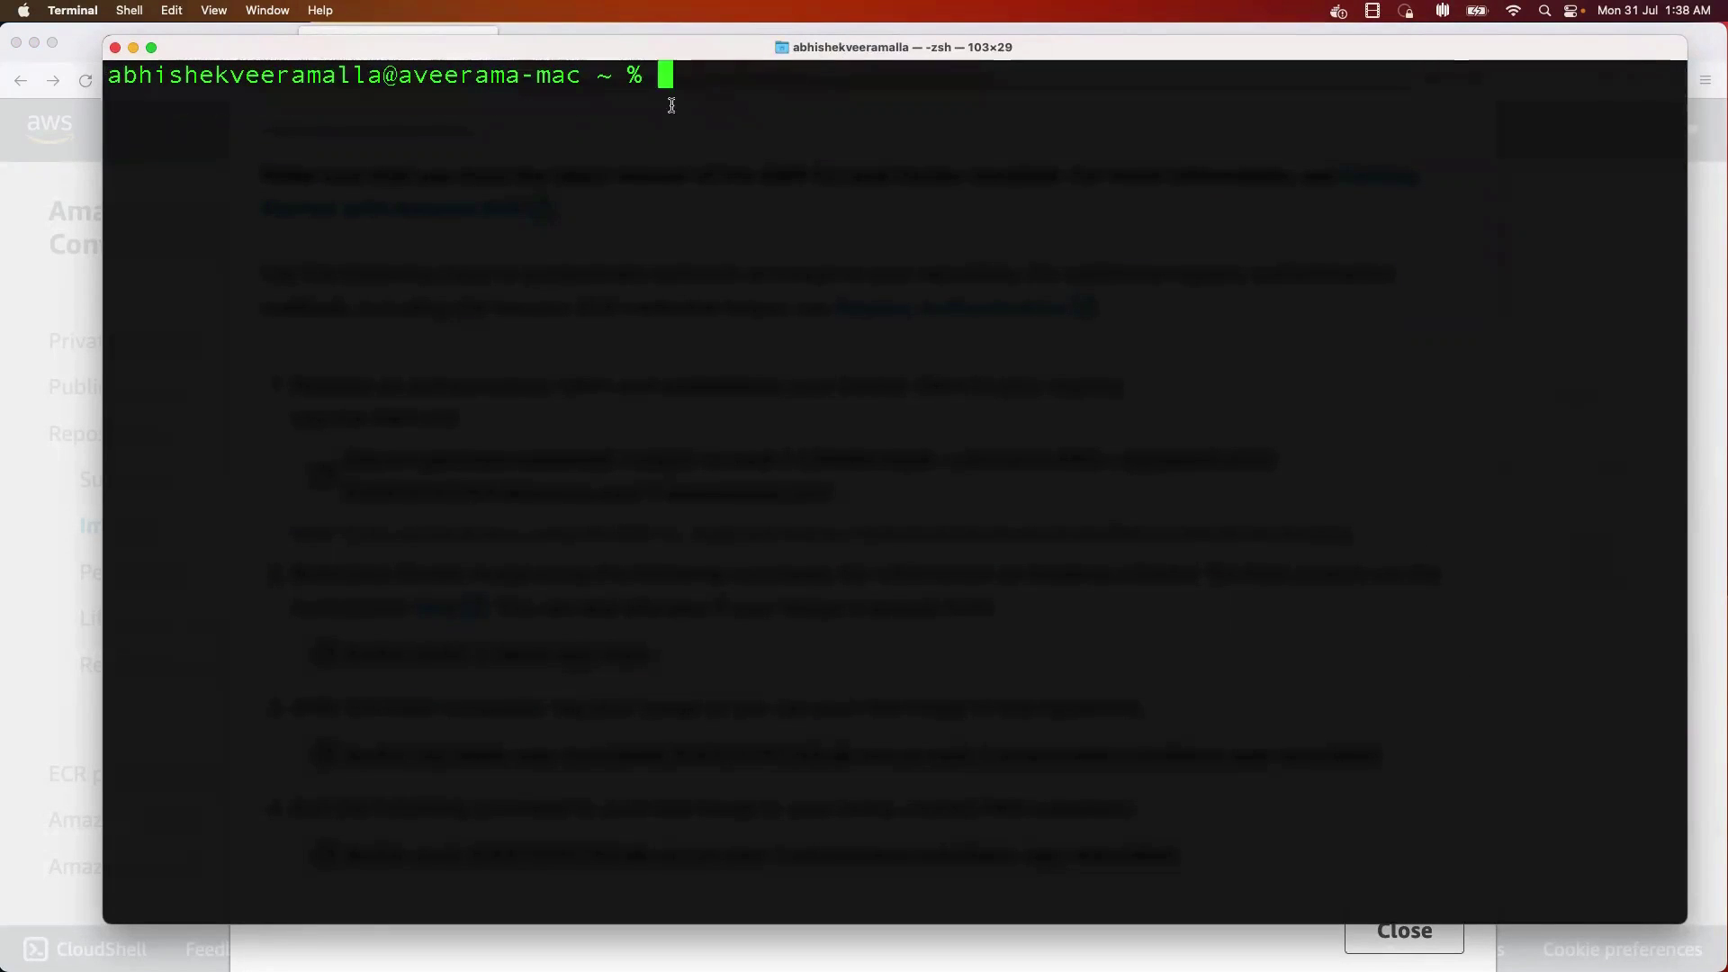
pyautogui.click(51, 295)
pyautogui.press('super+Tab')
pyautogui.write('aws cli')
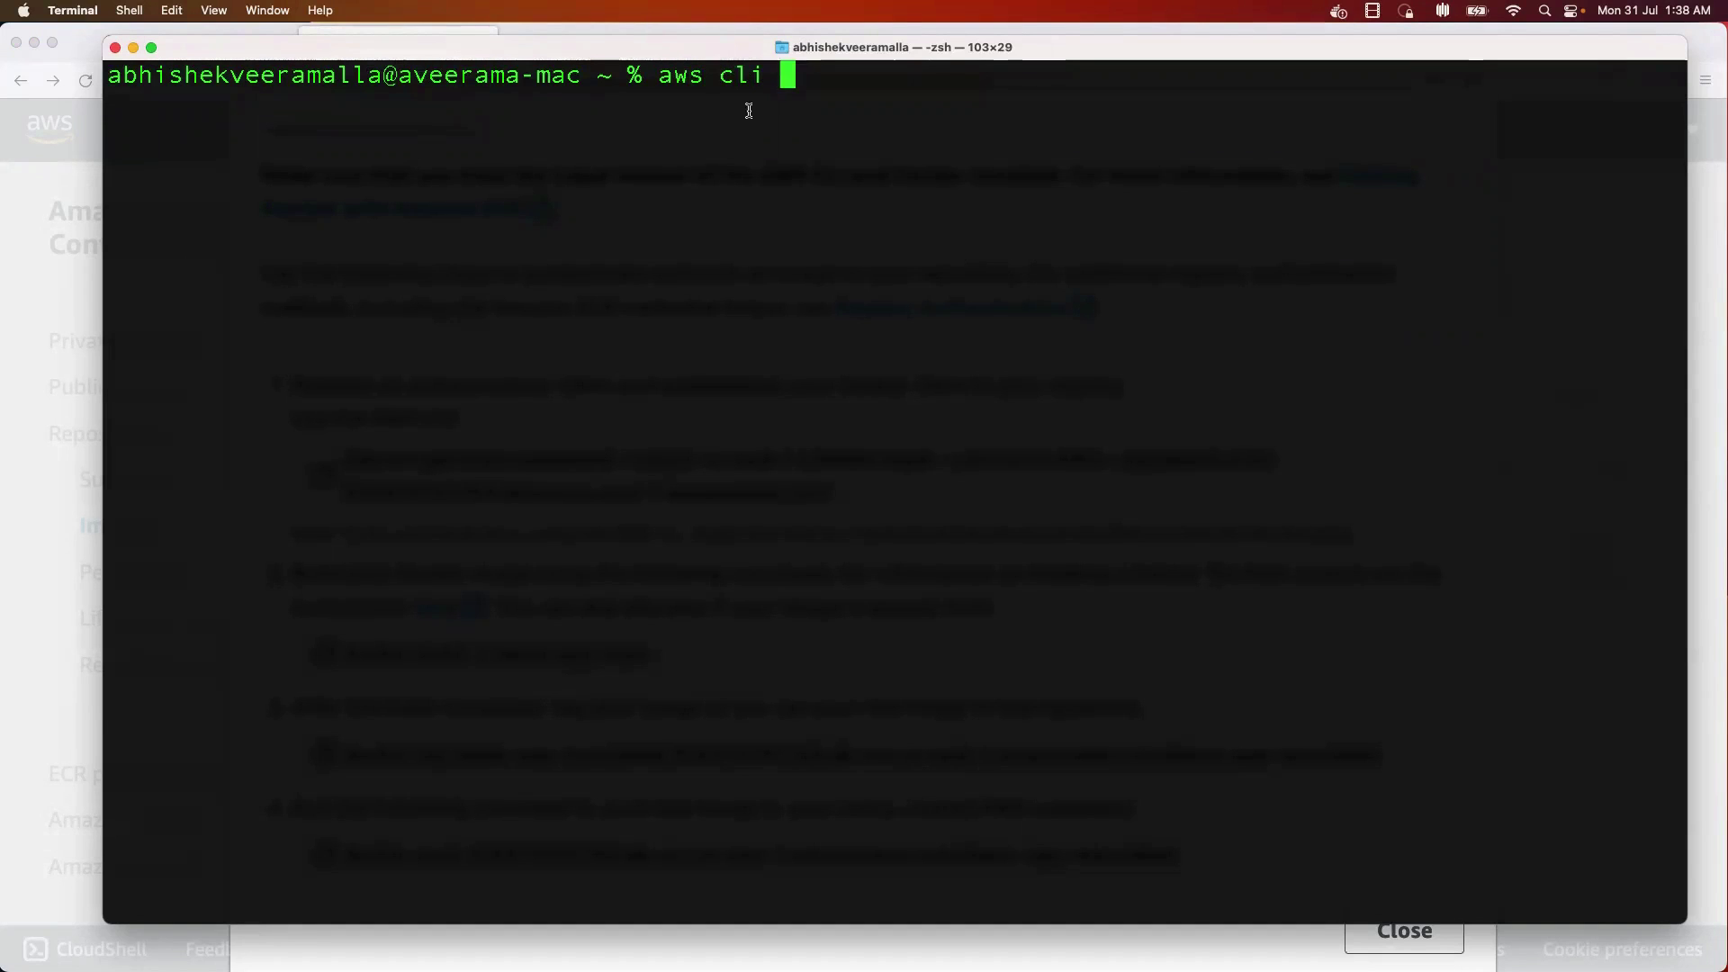
pyautogui.click(50, 272)
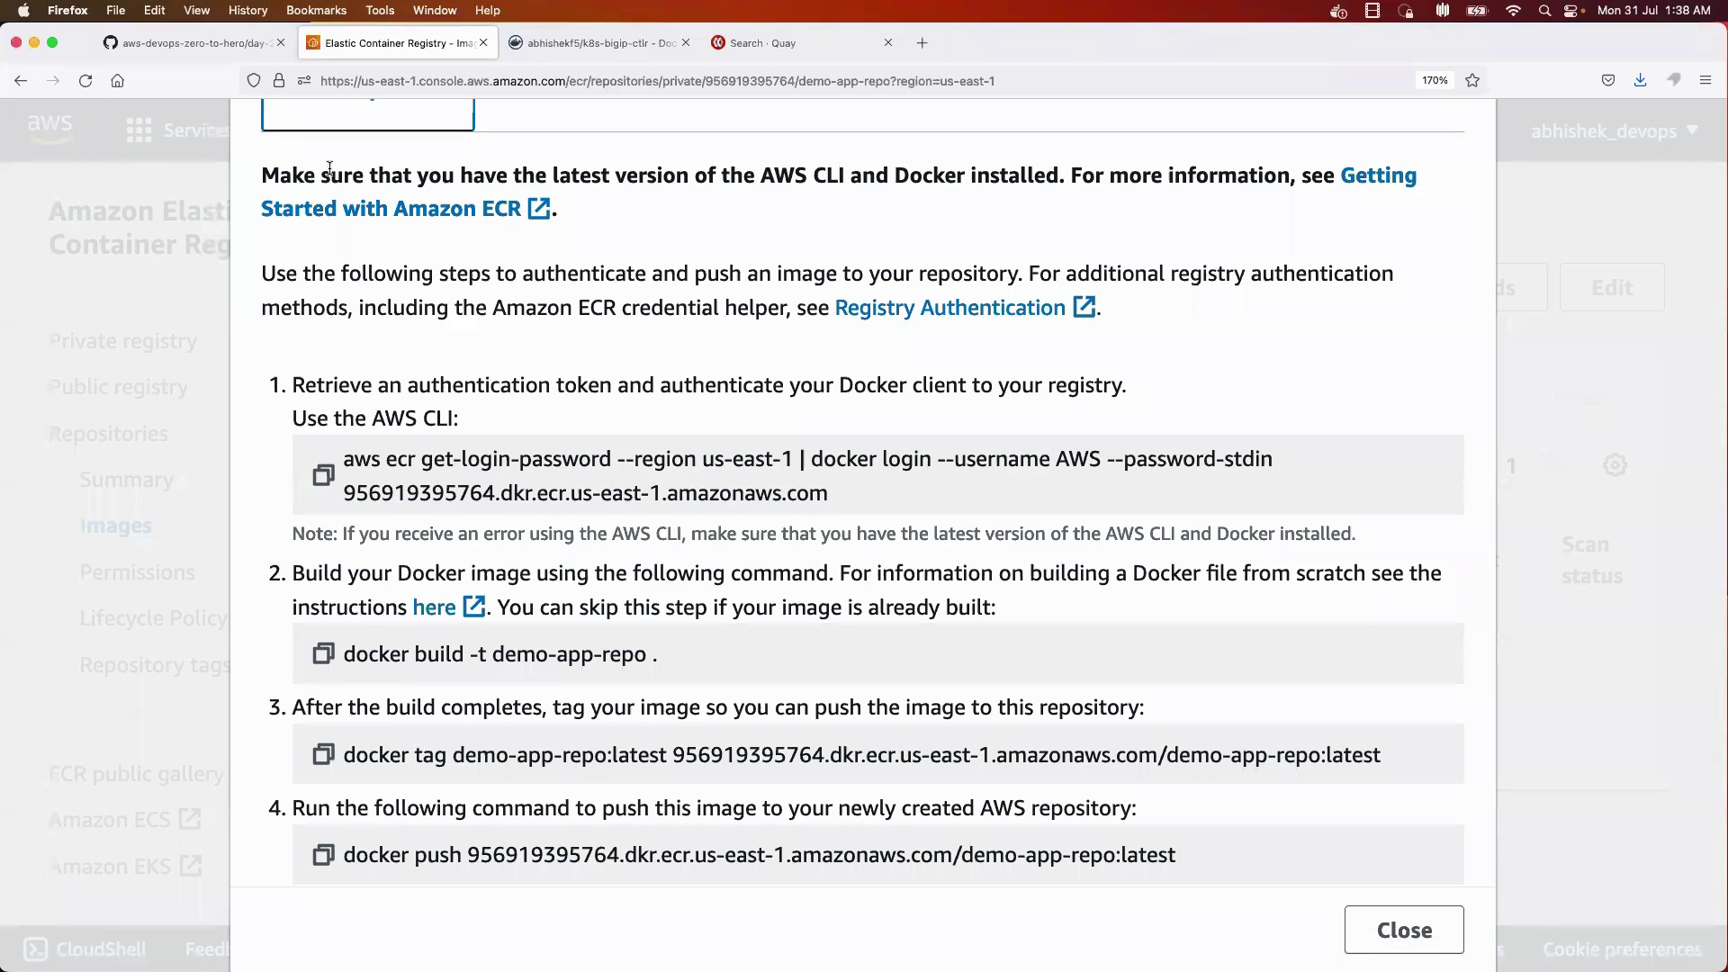
pyautogui.press('super+Tab')
pyautogui.hotkey('ctrl', 'c')
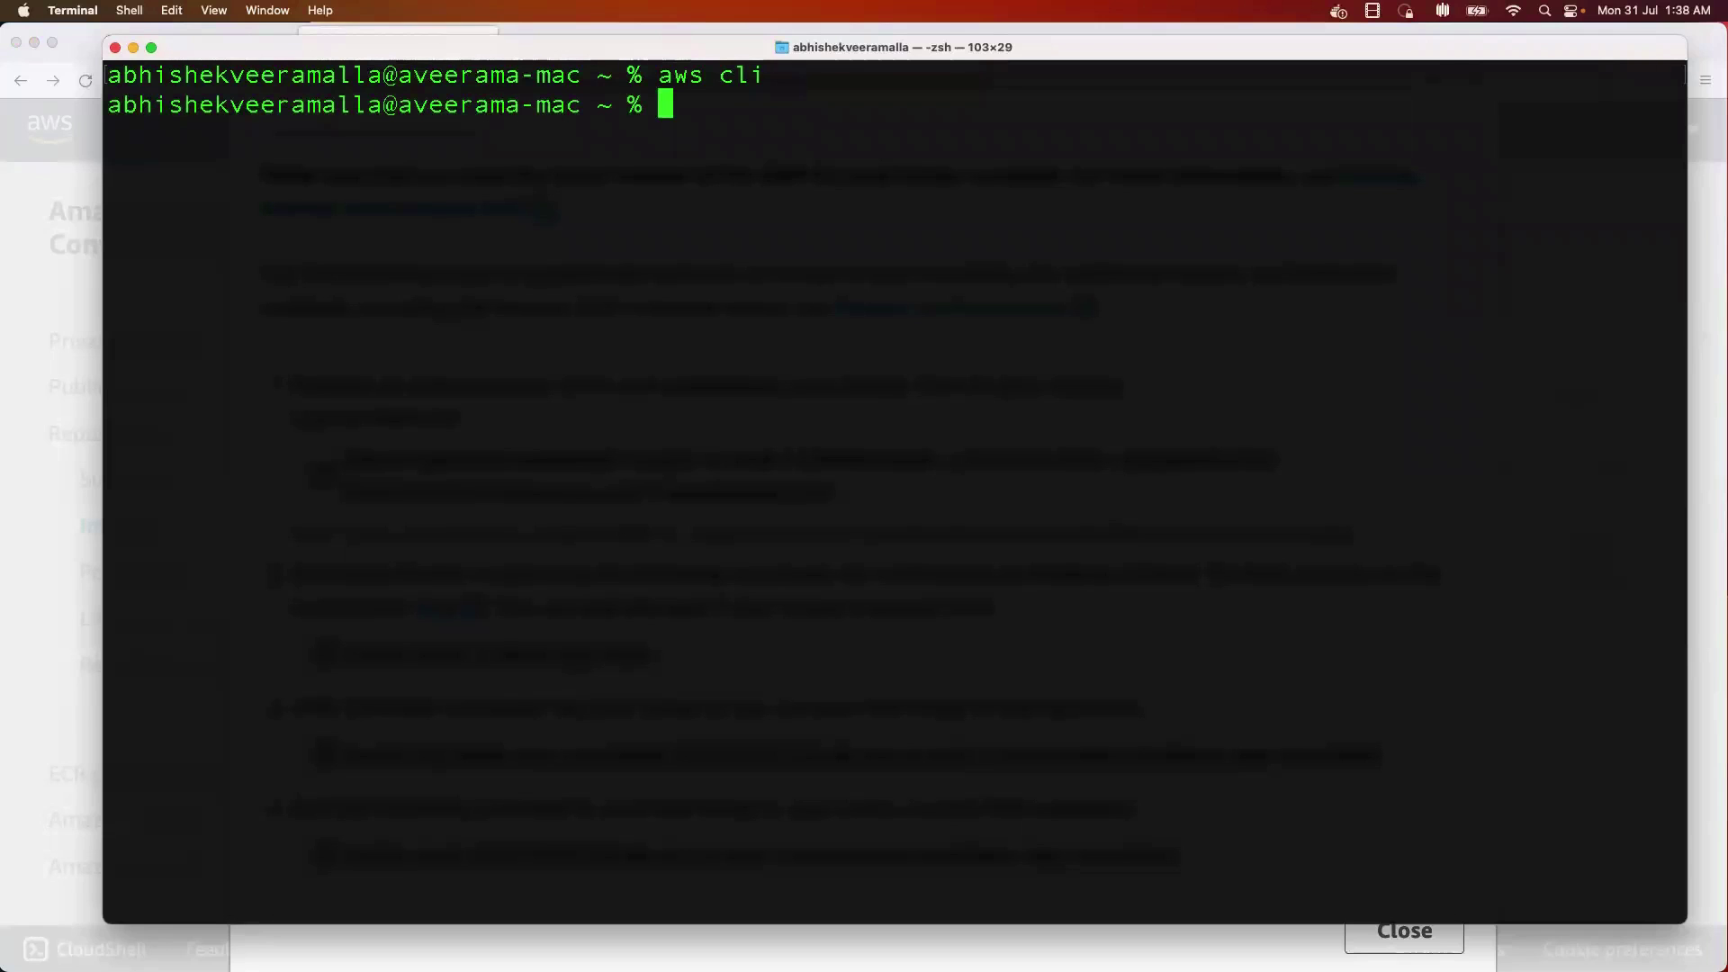
pyautogui.press('Return')
pyautogui.press('Return')
pyautogui.write('day 10')
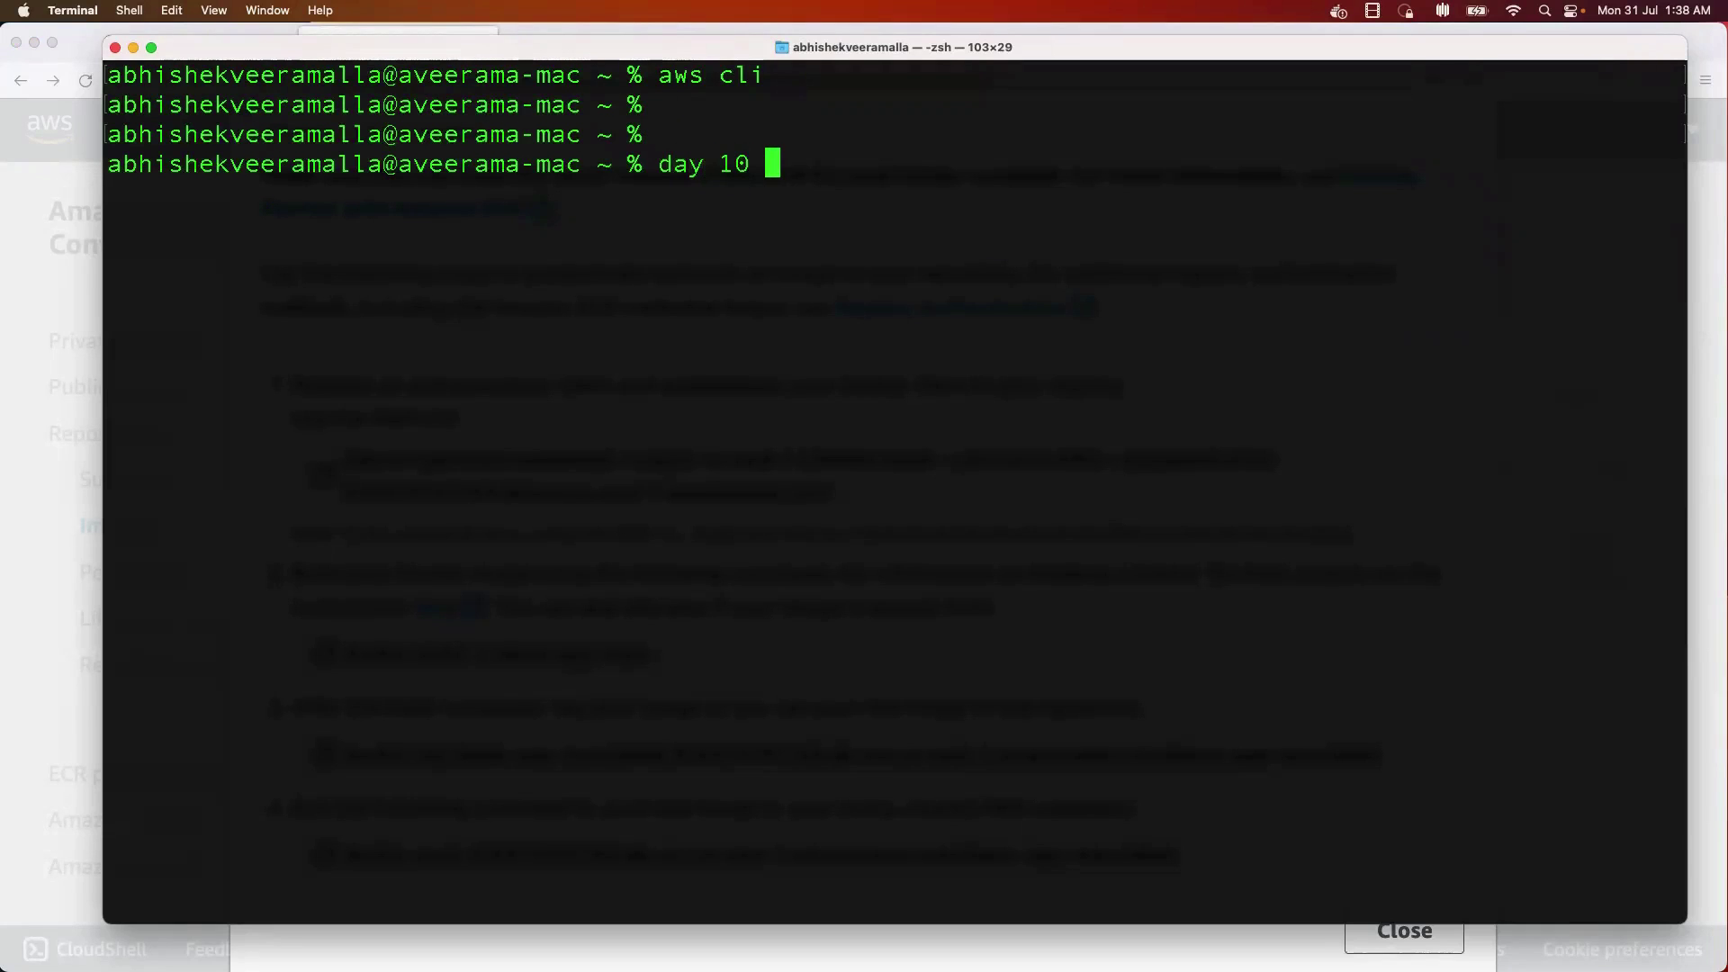
pyautogui.moveTo(659, 76); pyautogui.dragTo(751, 79)
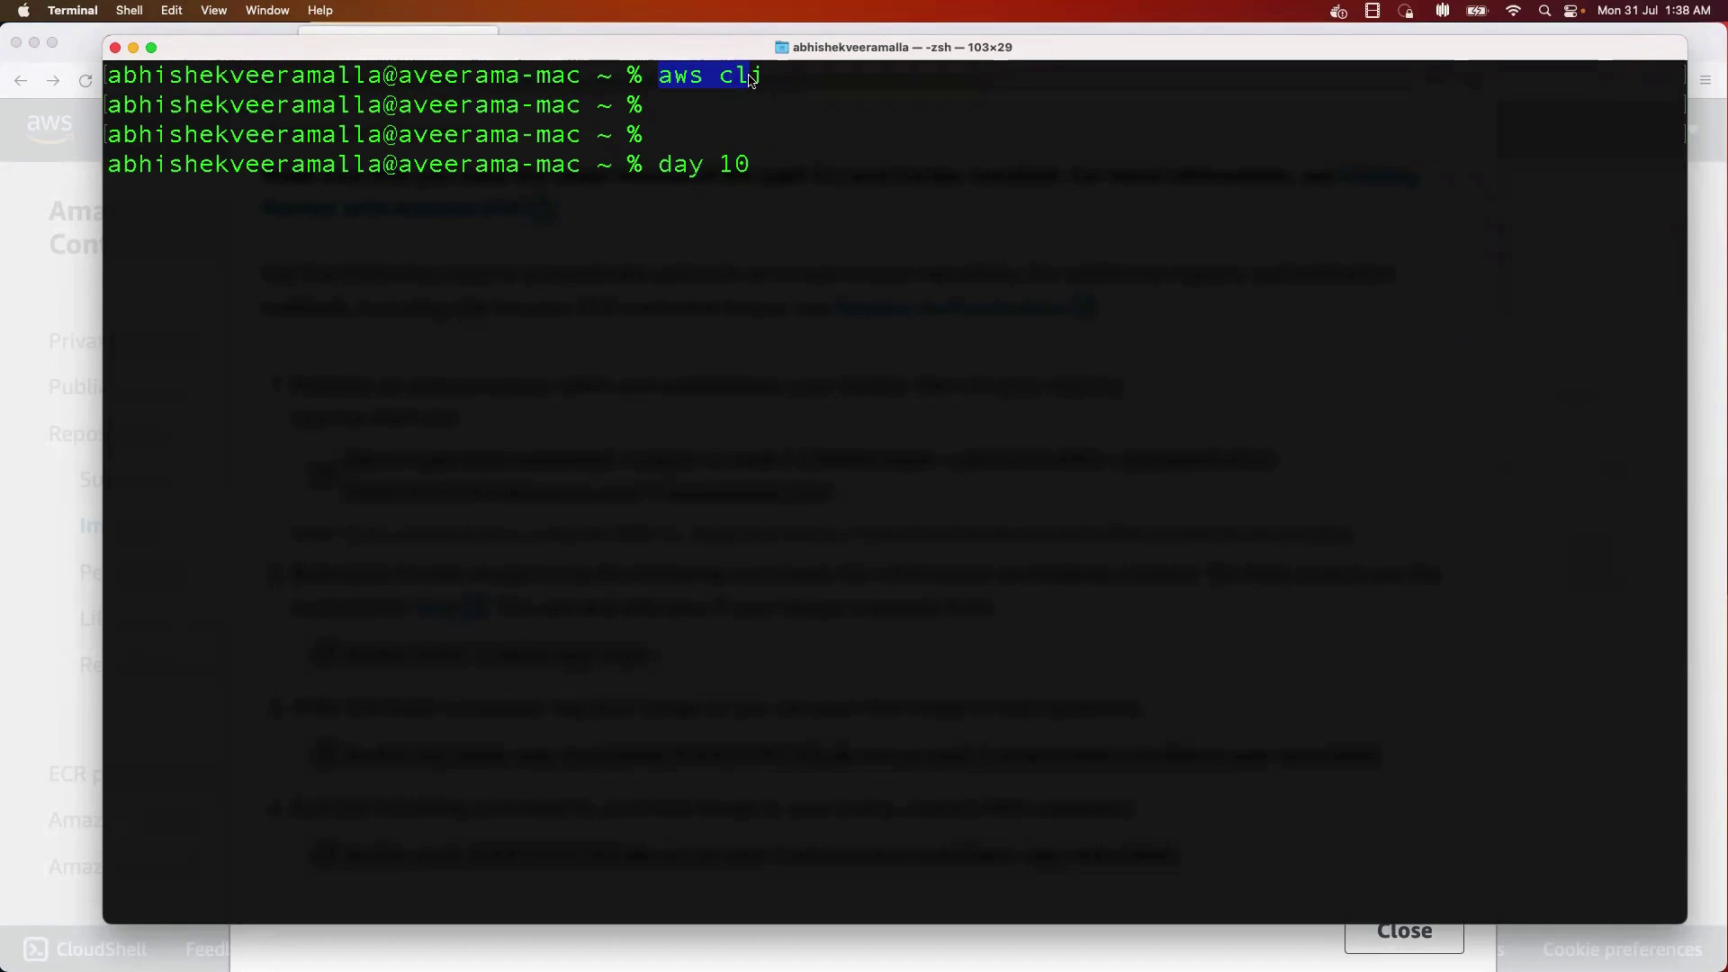
pyautogui.press('Return')
pyautogui.press('Return')
pyautogui.press('Return')
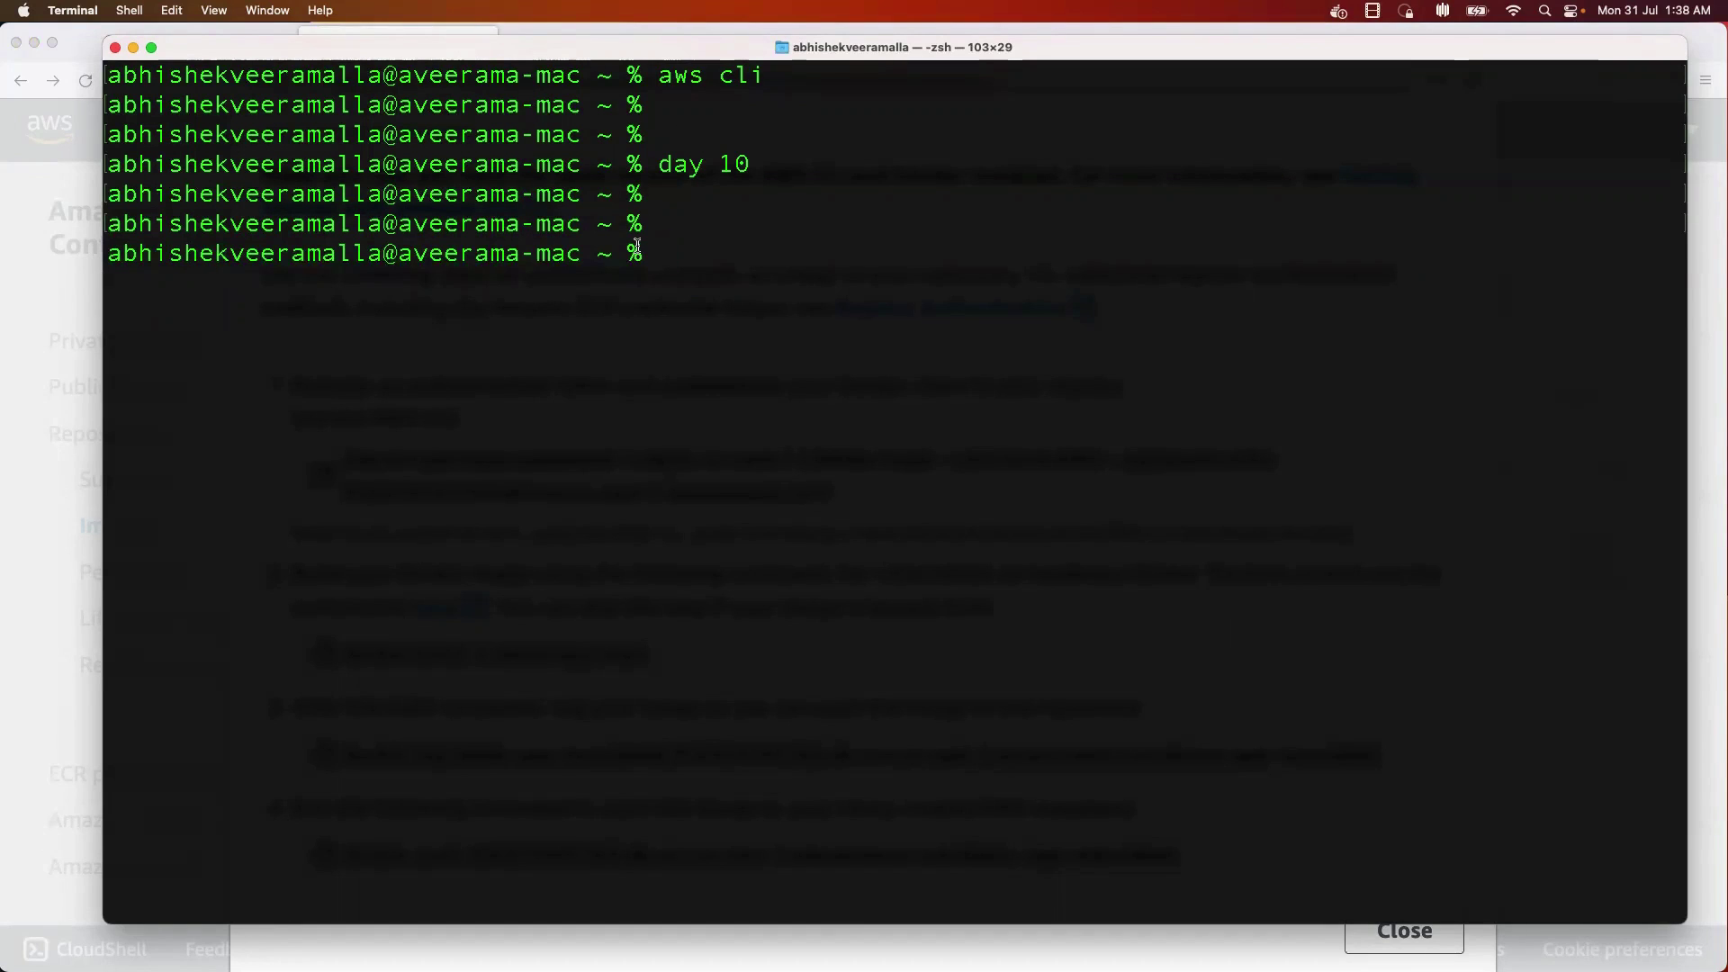
pyautogui.write('clear')
pyautogui.press('Return')
# - Switch to Firefox, search the web for aws cli from the Docker Hub page and open the AWS Command Line Interface documentation
pyautogui.press('super+Tab')
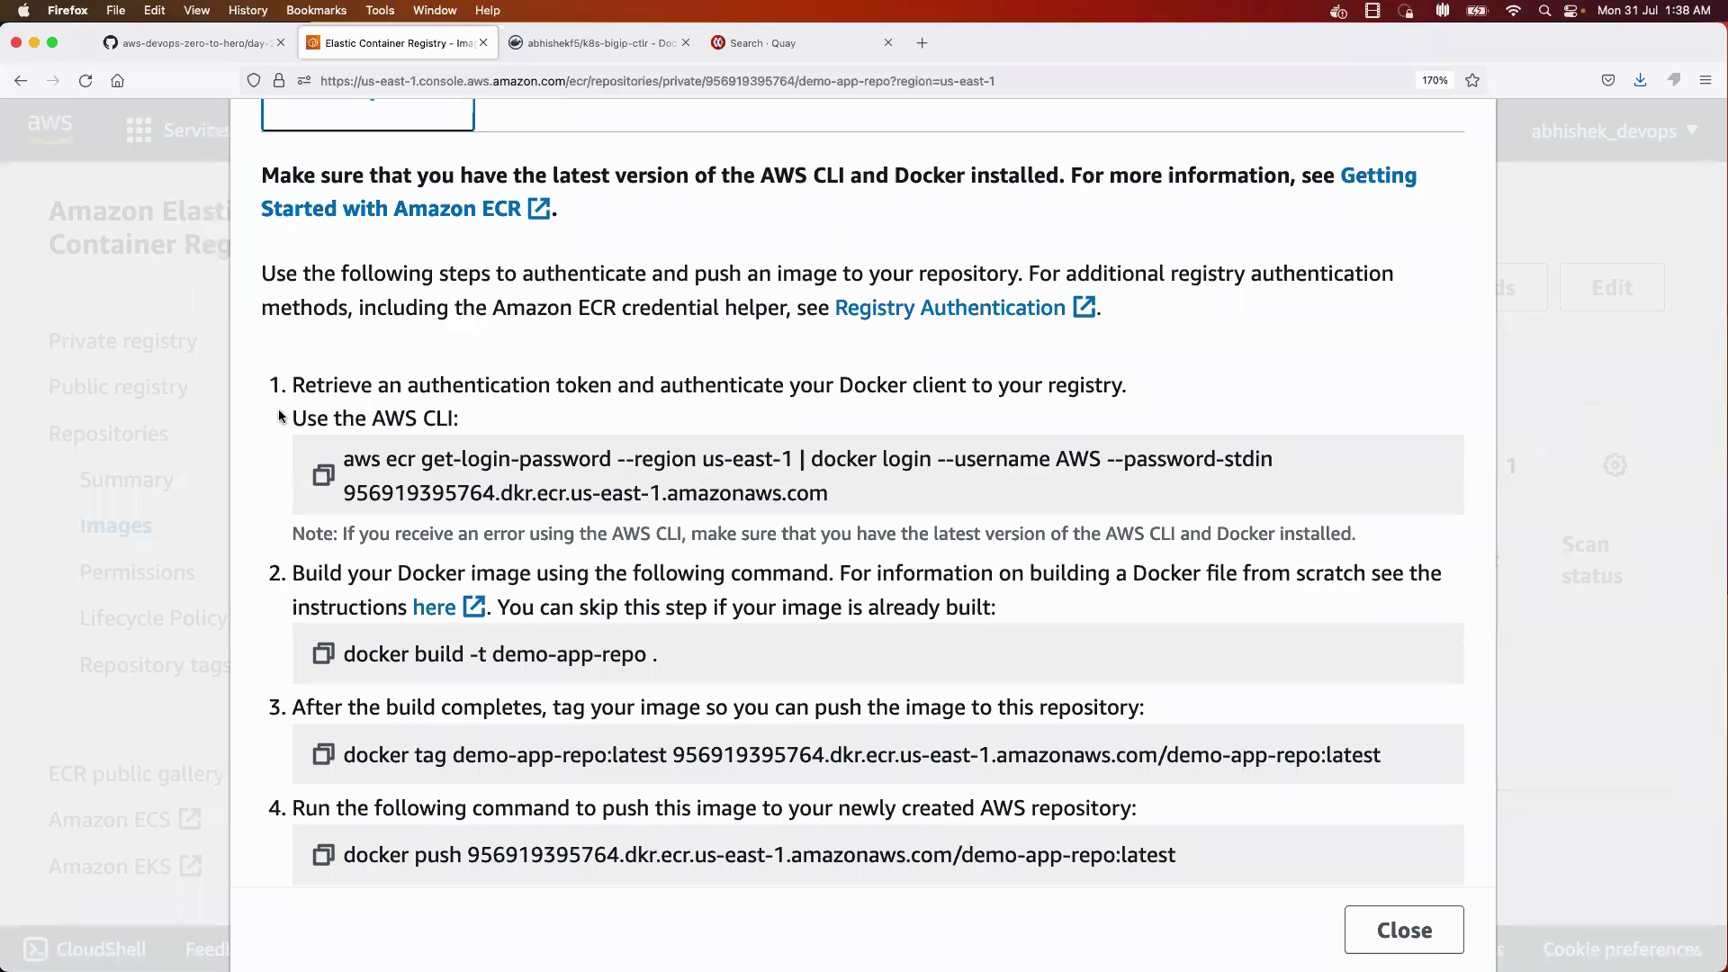
pyautogui.scroll(-2, 573, 504)
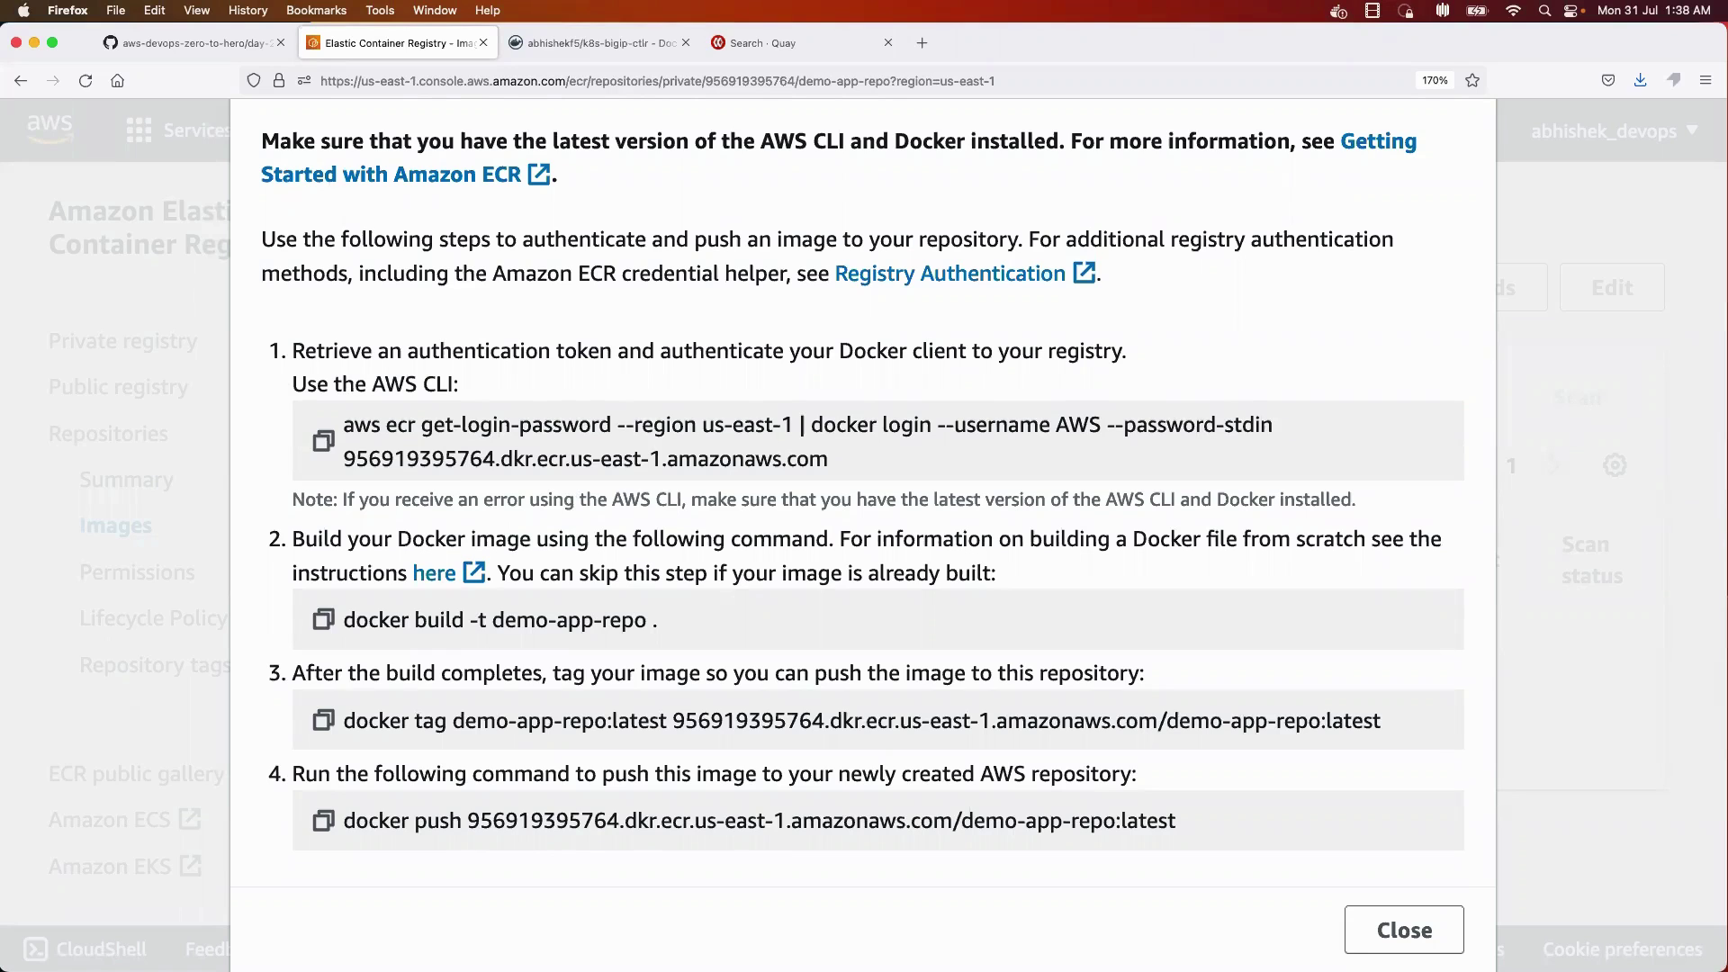
pyautogui.click(612, 43)
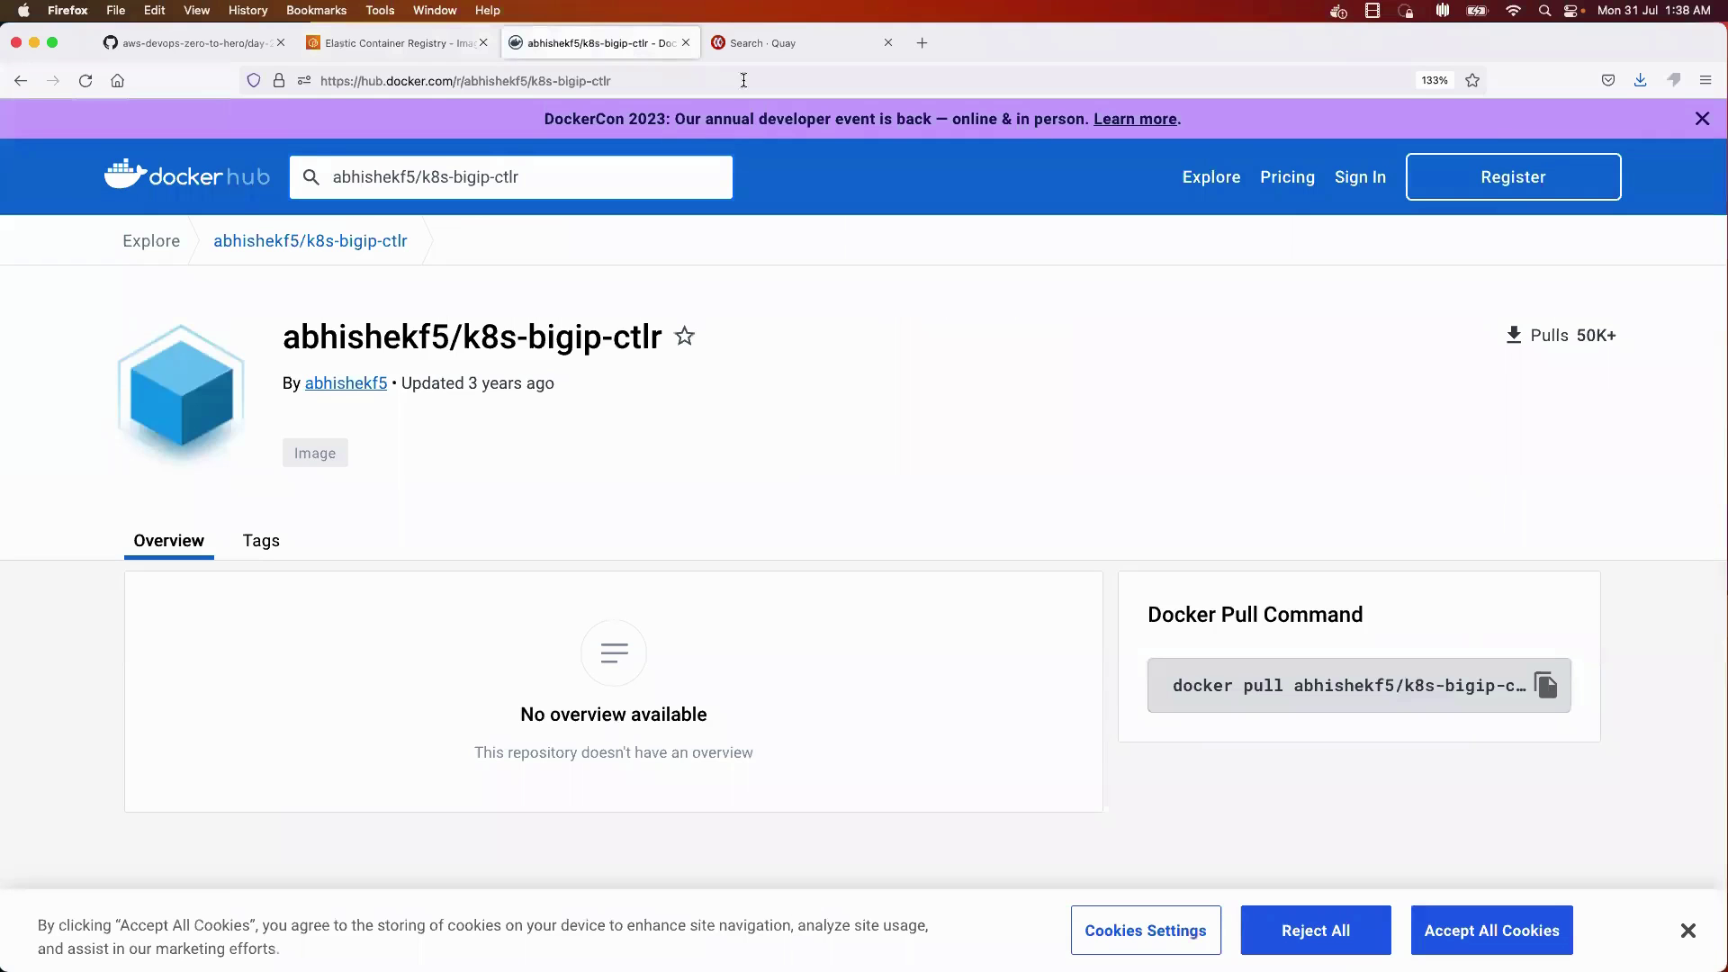
pyautogui.click(678, 72)
pyautogui.write('aws cli')
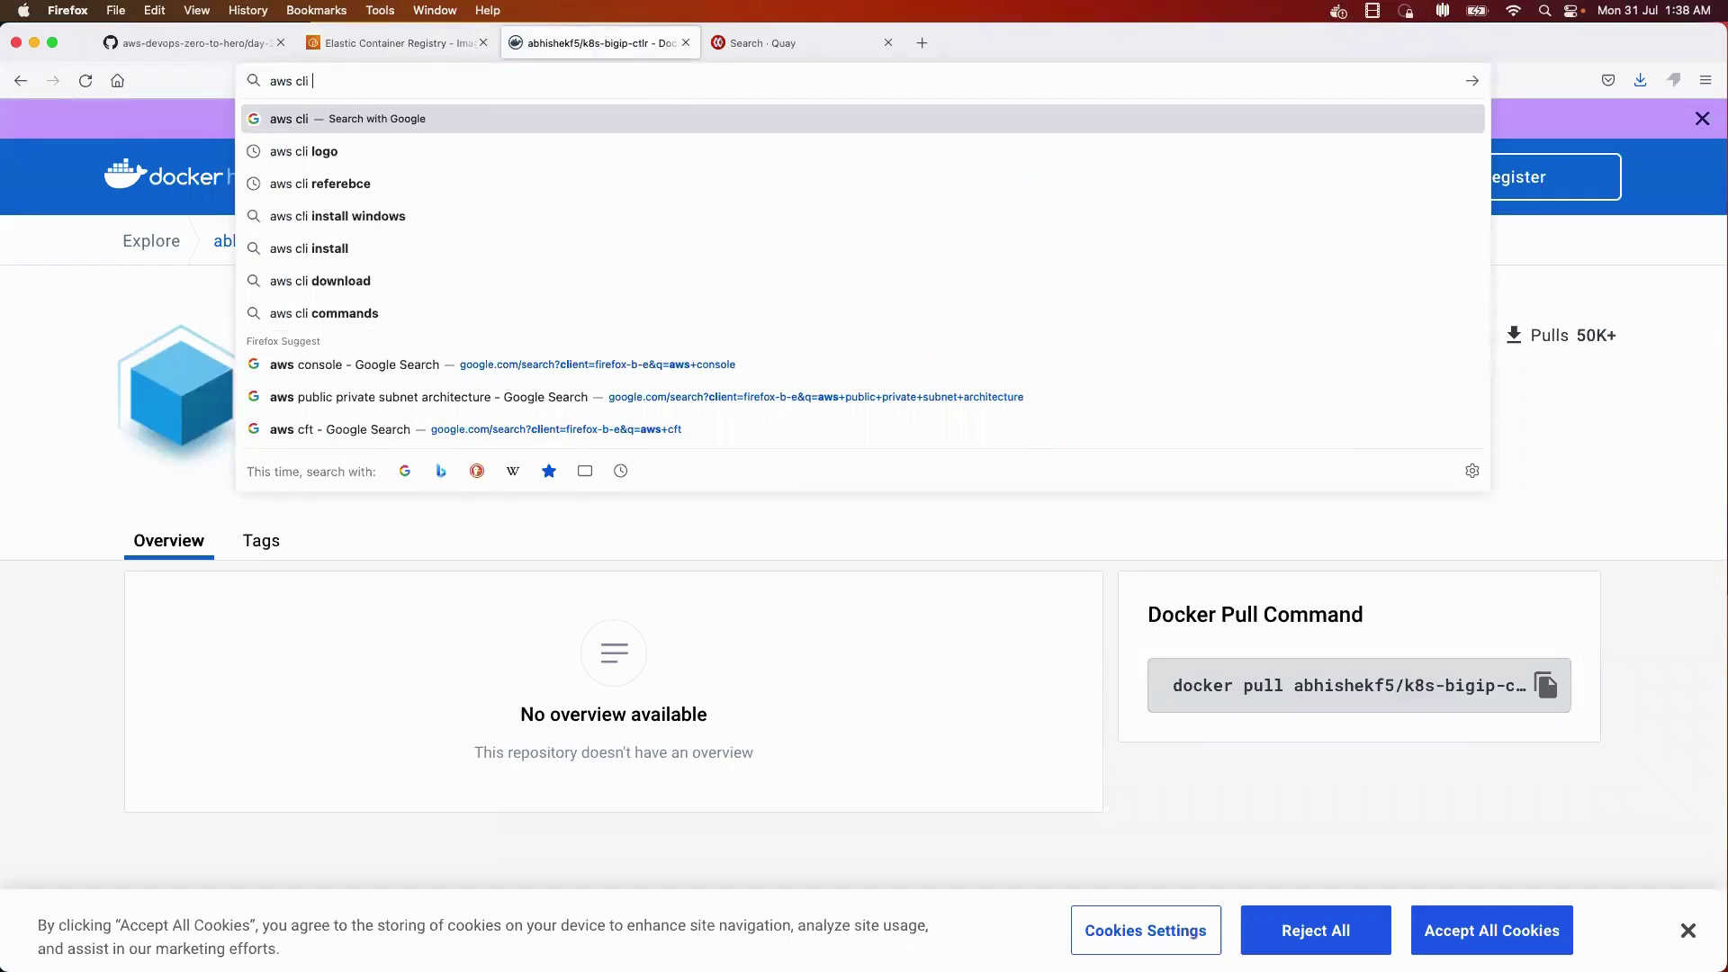
pyautogui.press('Return')
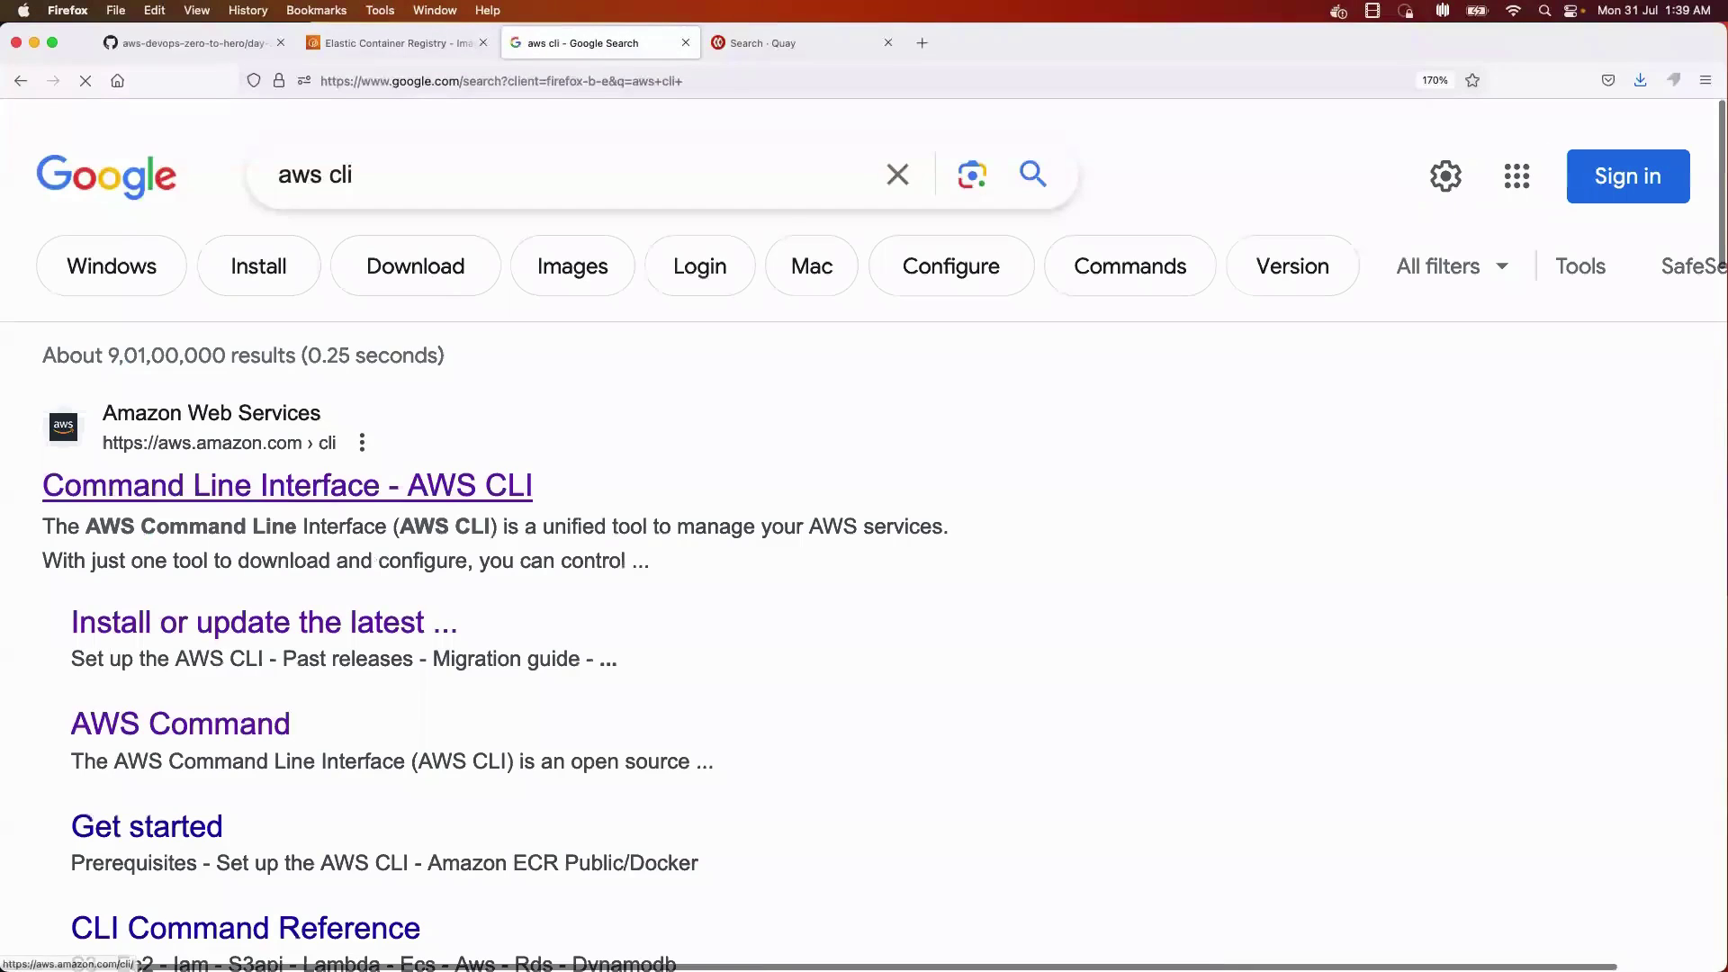
pyautogui.click(288, 487)
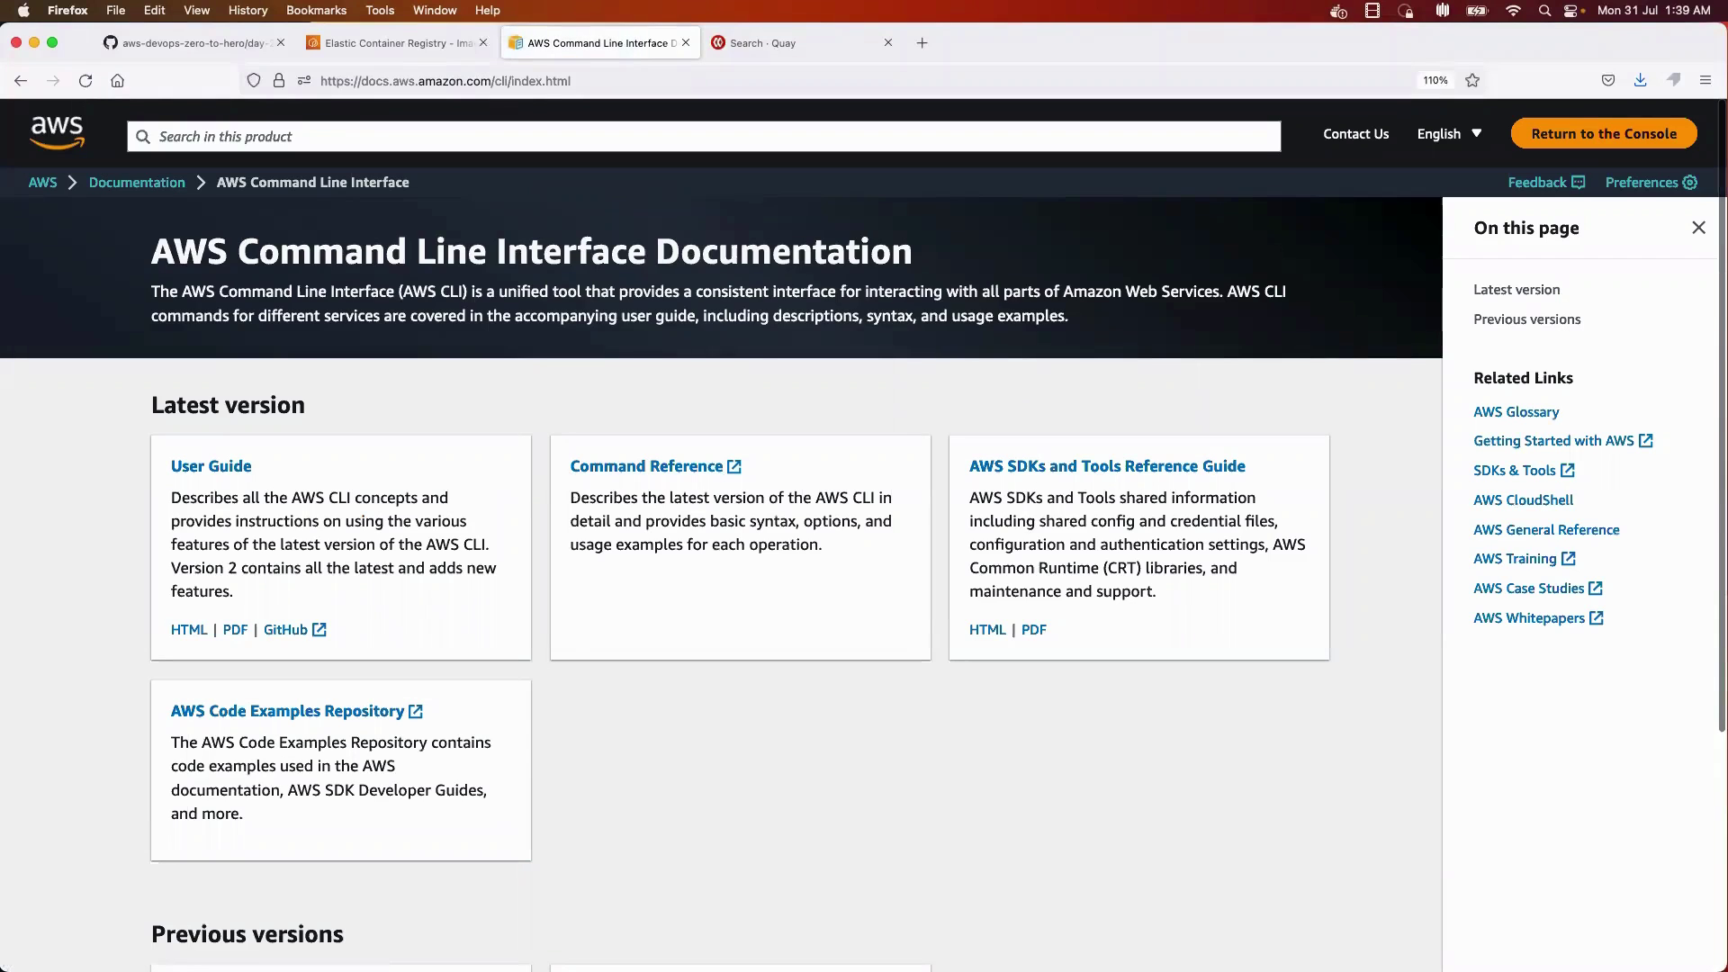
# - Open the AWS CLI User Guide's Install/Update page and read through the Linux installation instructions
pyautogui.click(211, 467)
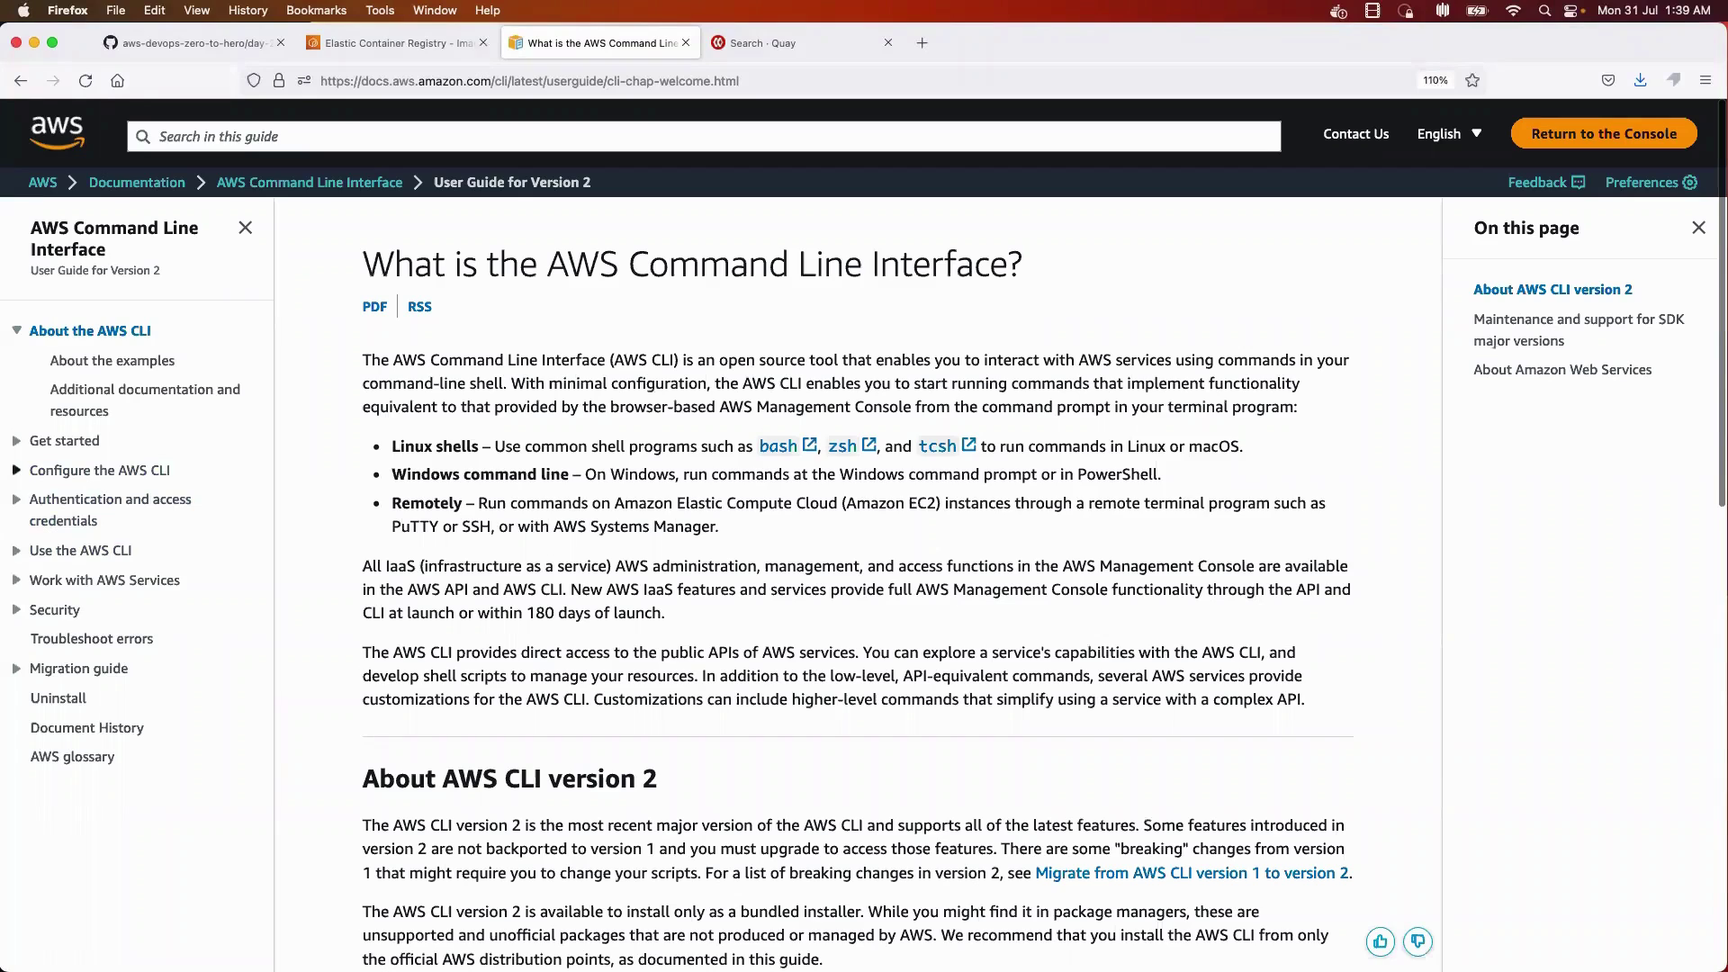
pyautogui.click(94, 498)
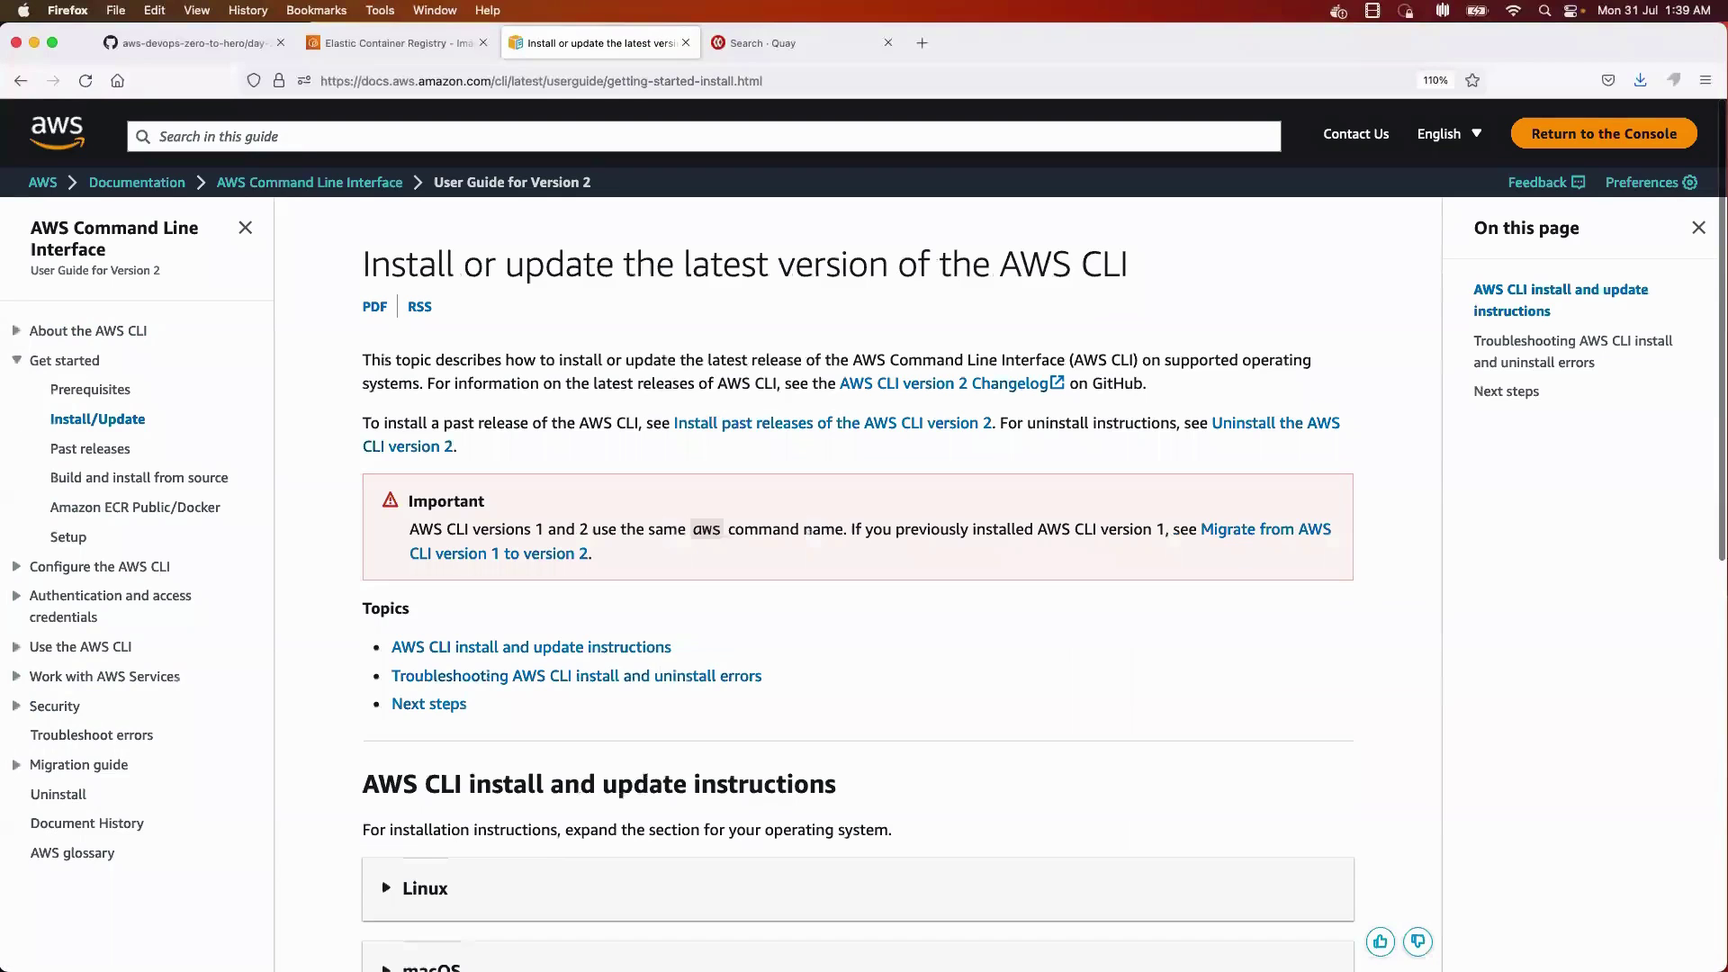
pyautogui.scroll(-5, 858, 585)
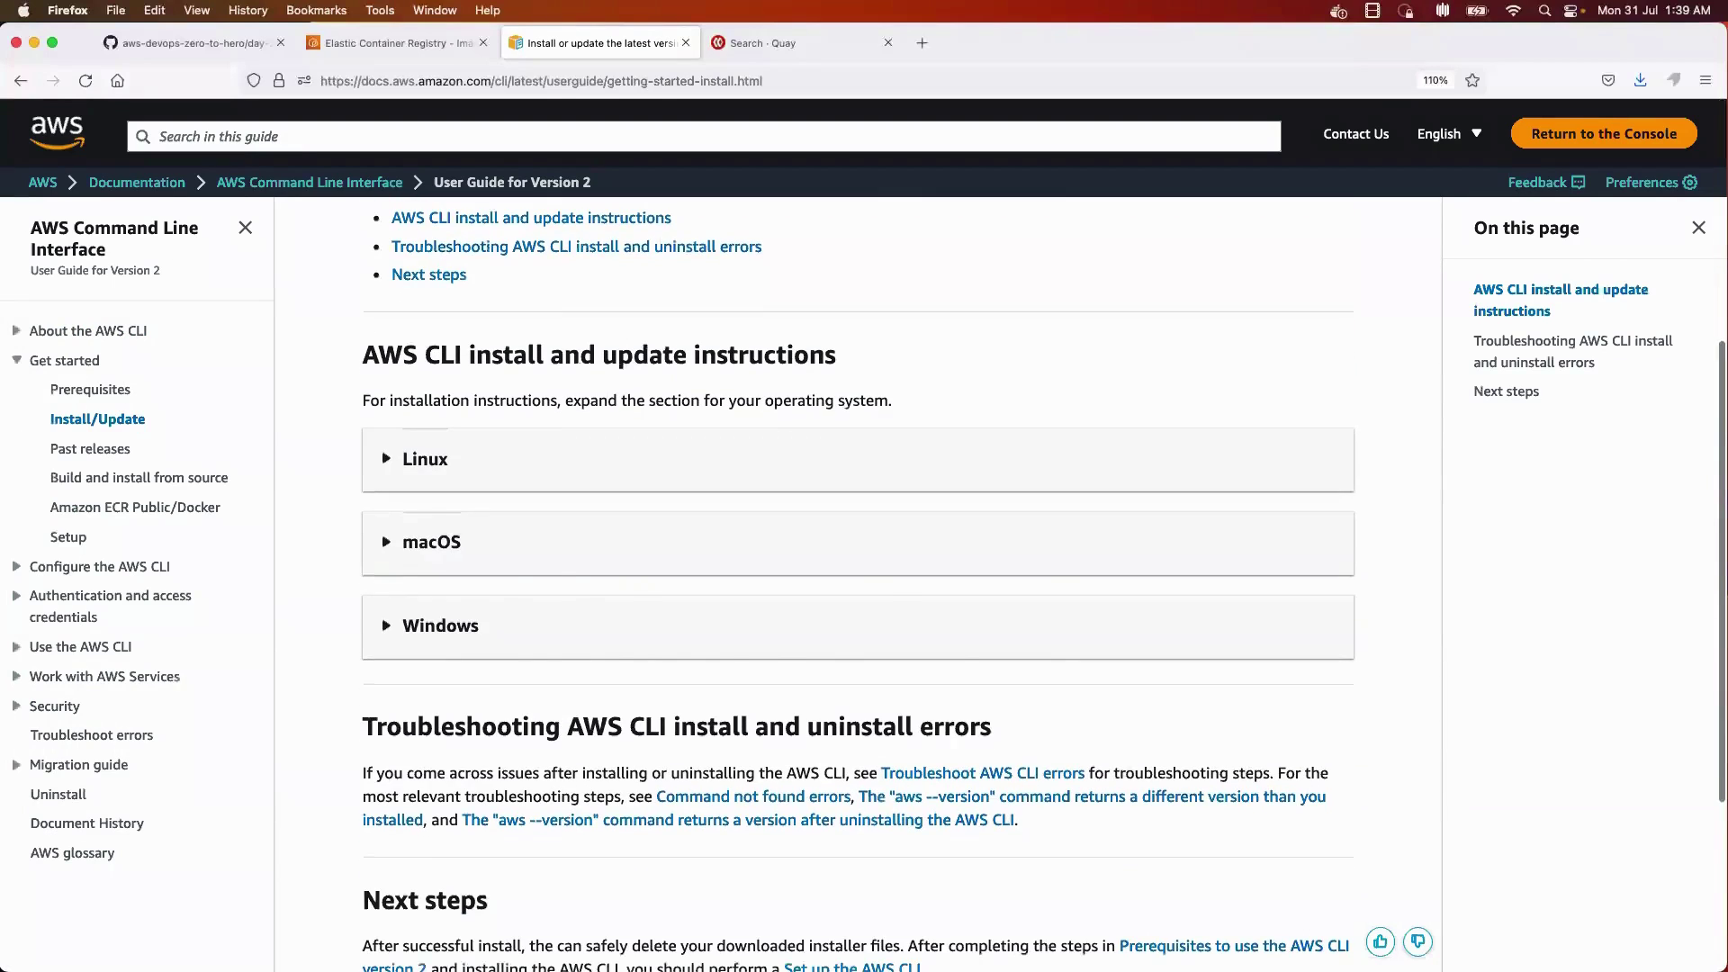
pyautogui.click(1045, 459)
pyautogui.scroll(-4, 1046, 540)
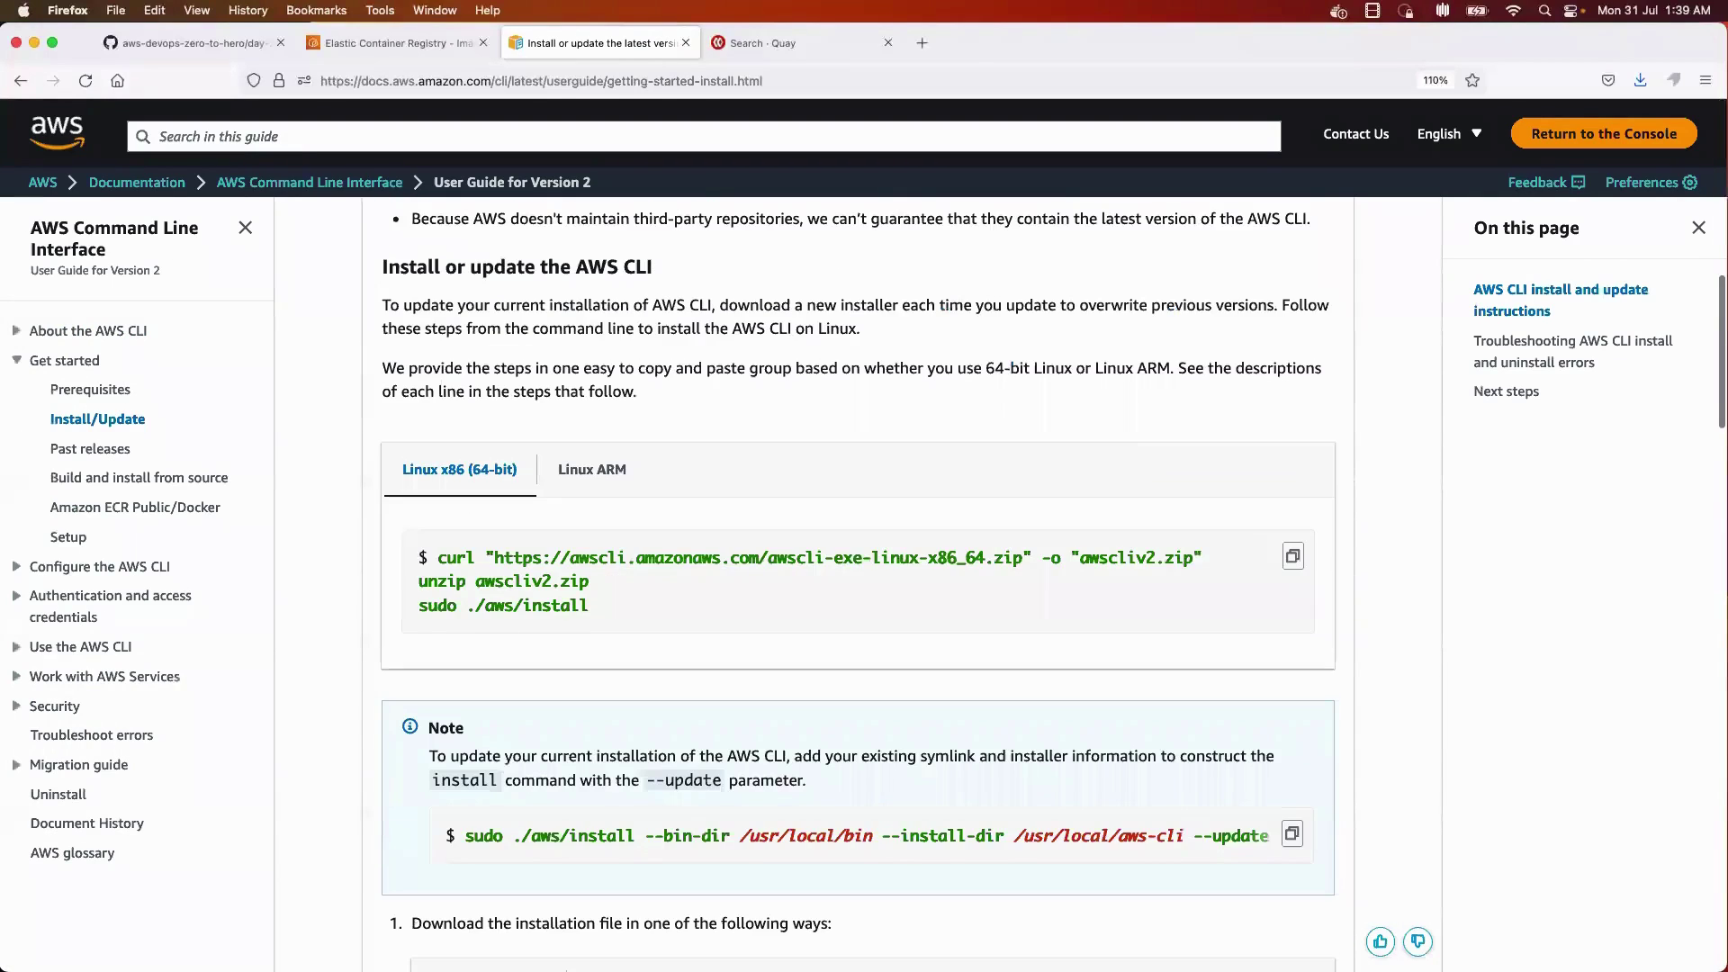
pyautogui.scroll(-15, 858, 586)
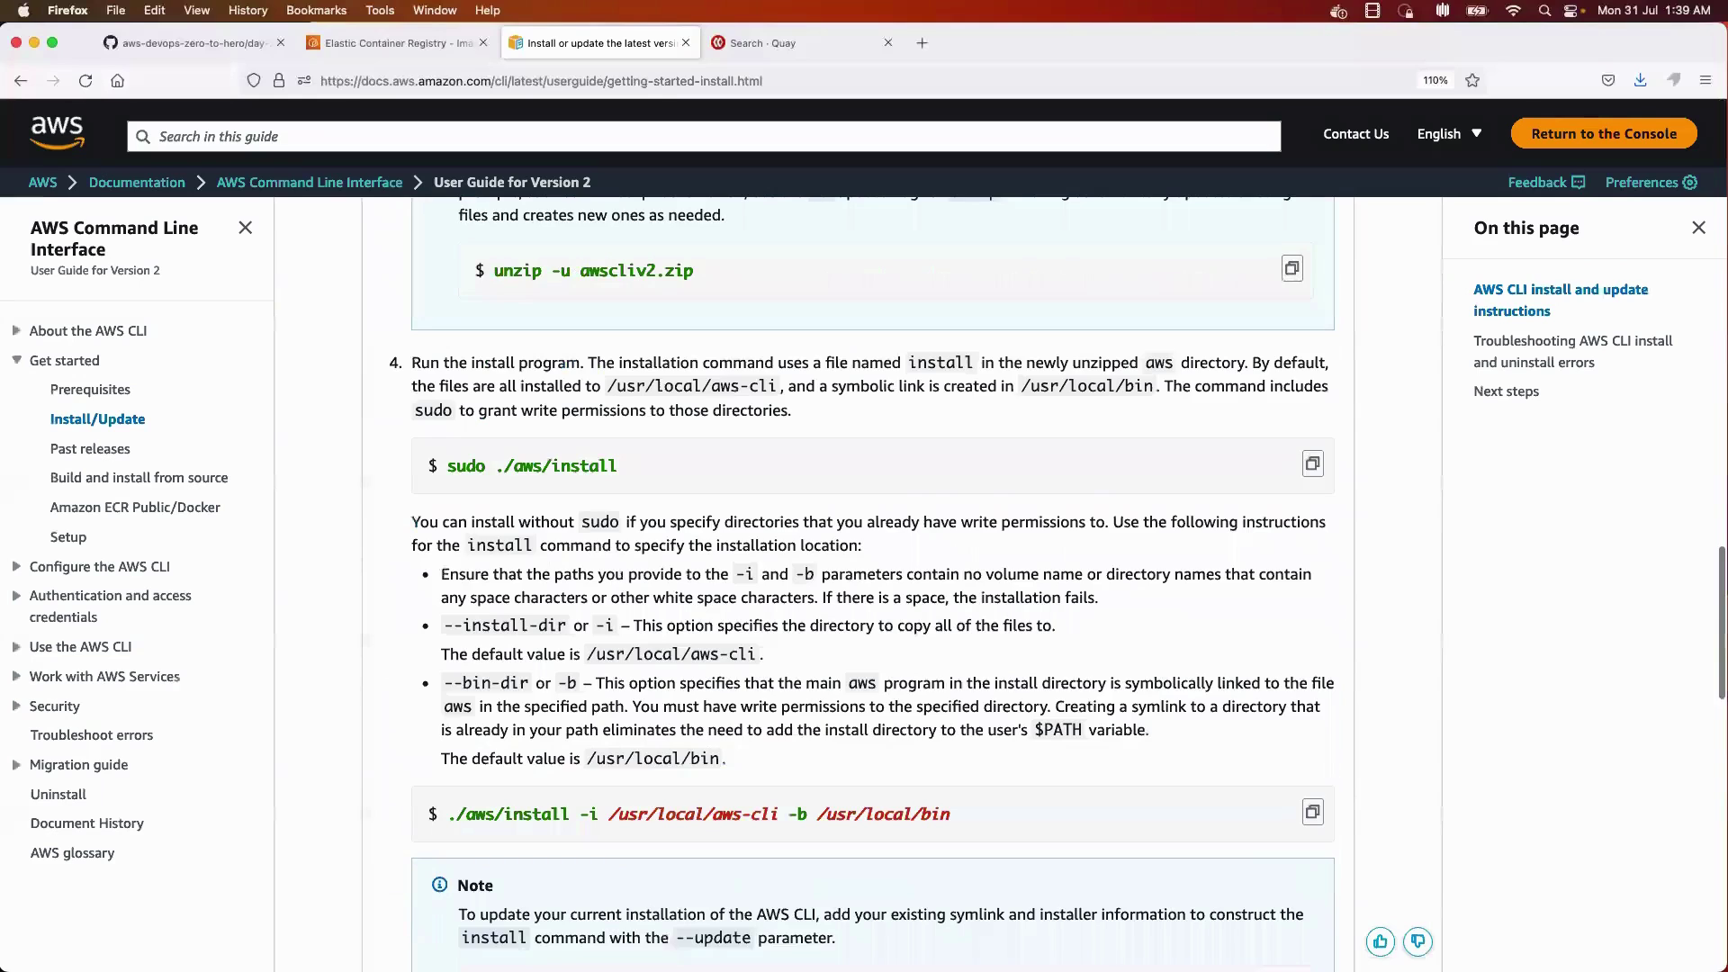
pyautogui.scroll(-7, 858, 585)
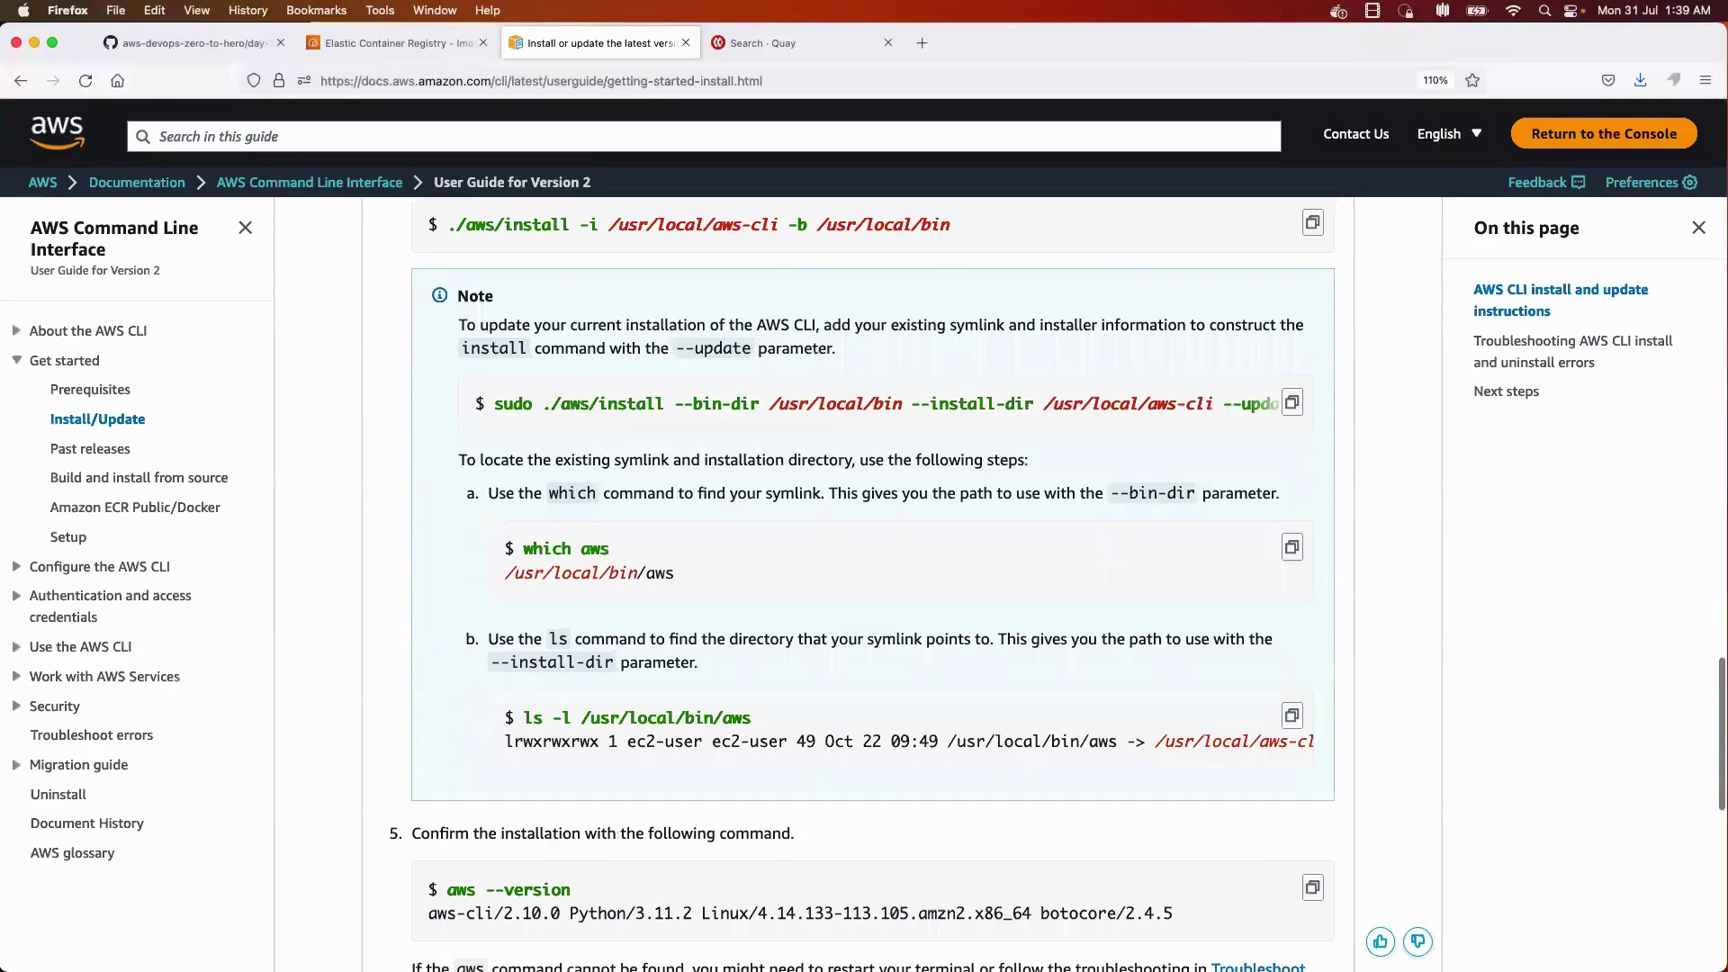
pyautogui.scroll(1, 858, 585)
pyautogui.scroll(6, 858, 586)
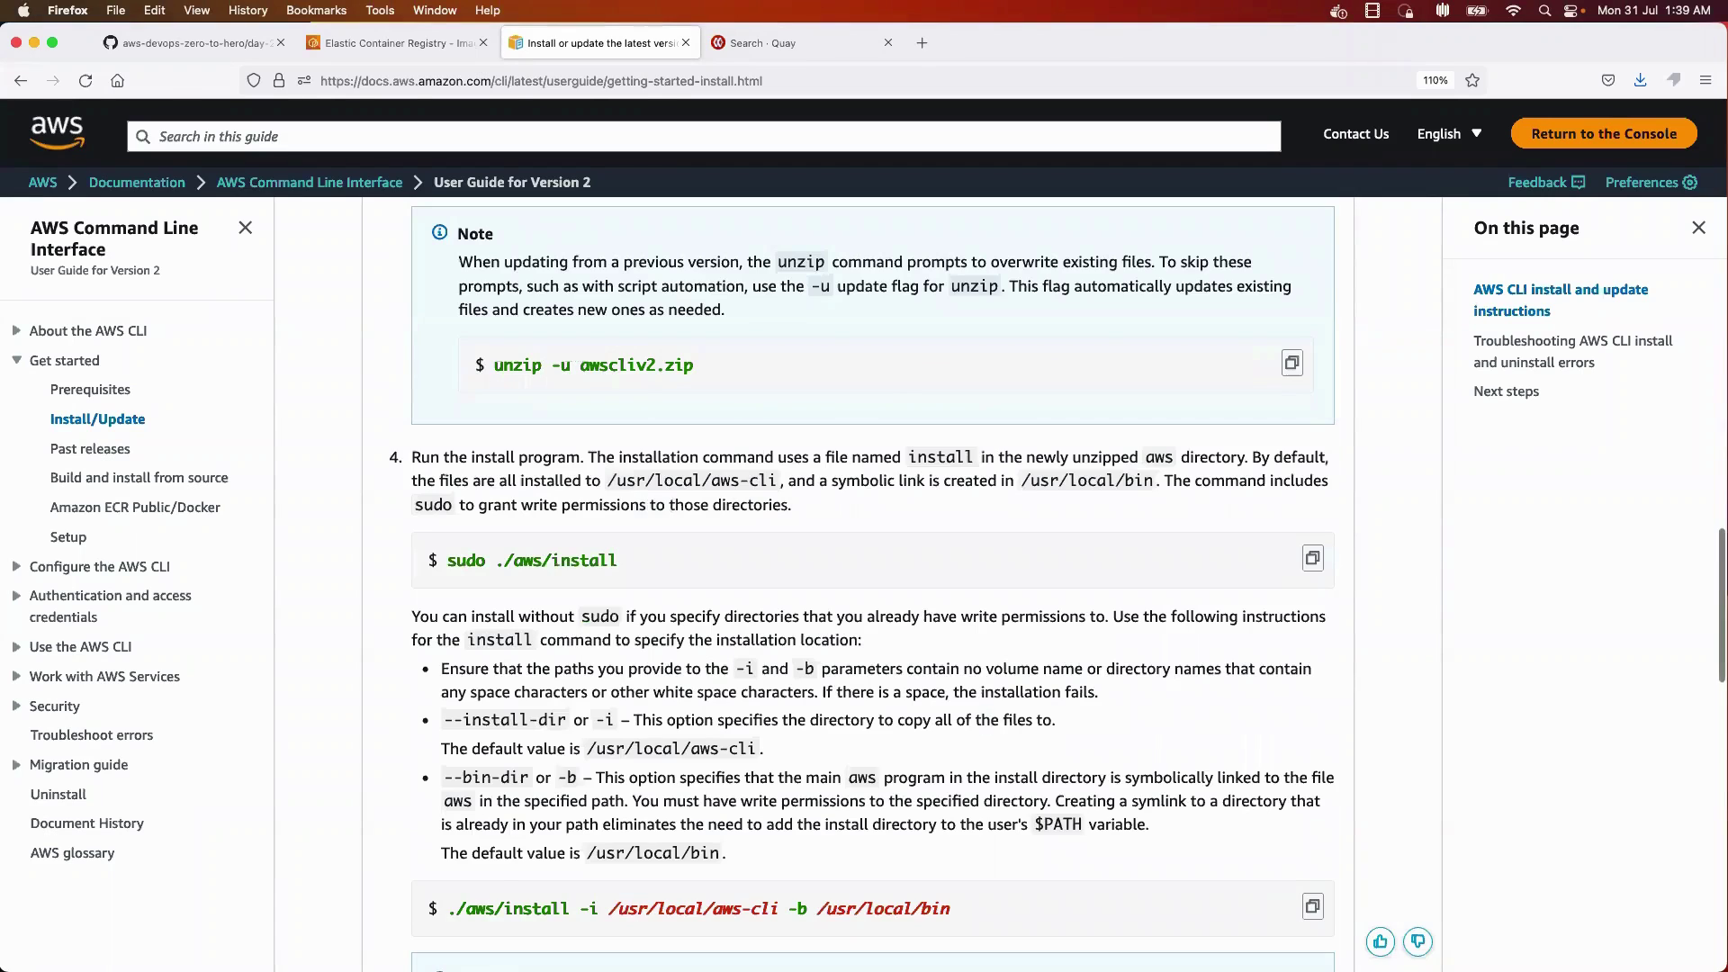
# - Switch to Terminal, draft the note day 10 at the prompt, discard it and clear the screen
pyautogui.press('super+Tab')
pyautogui.write('a')
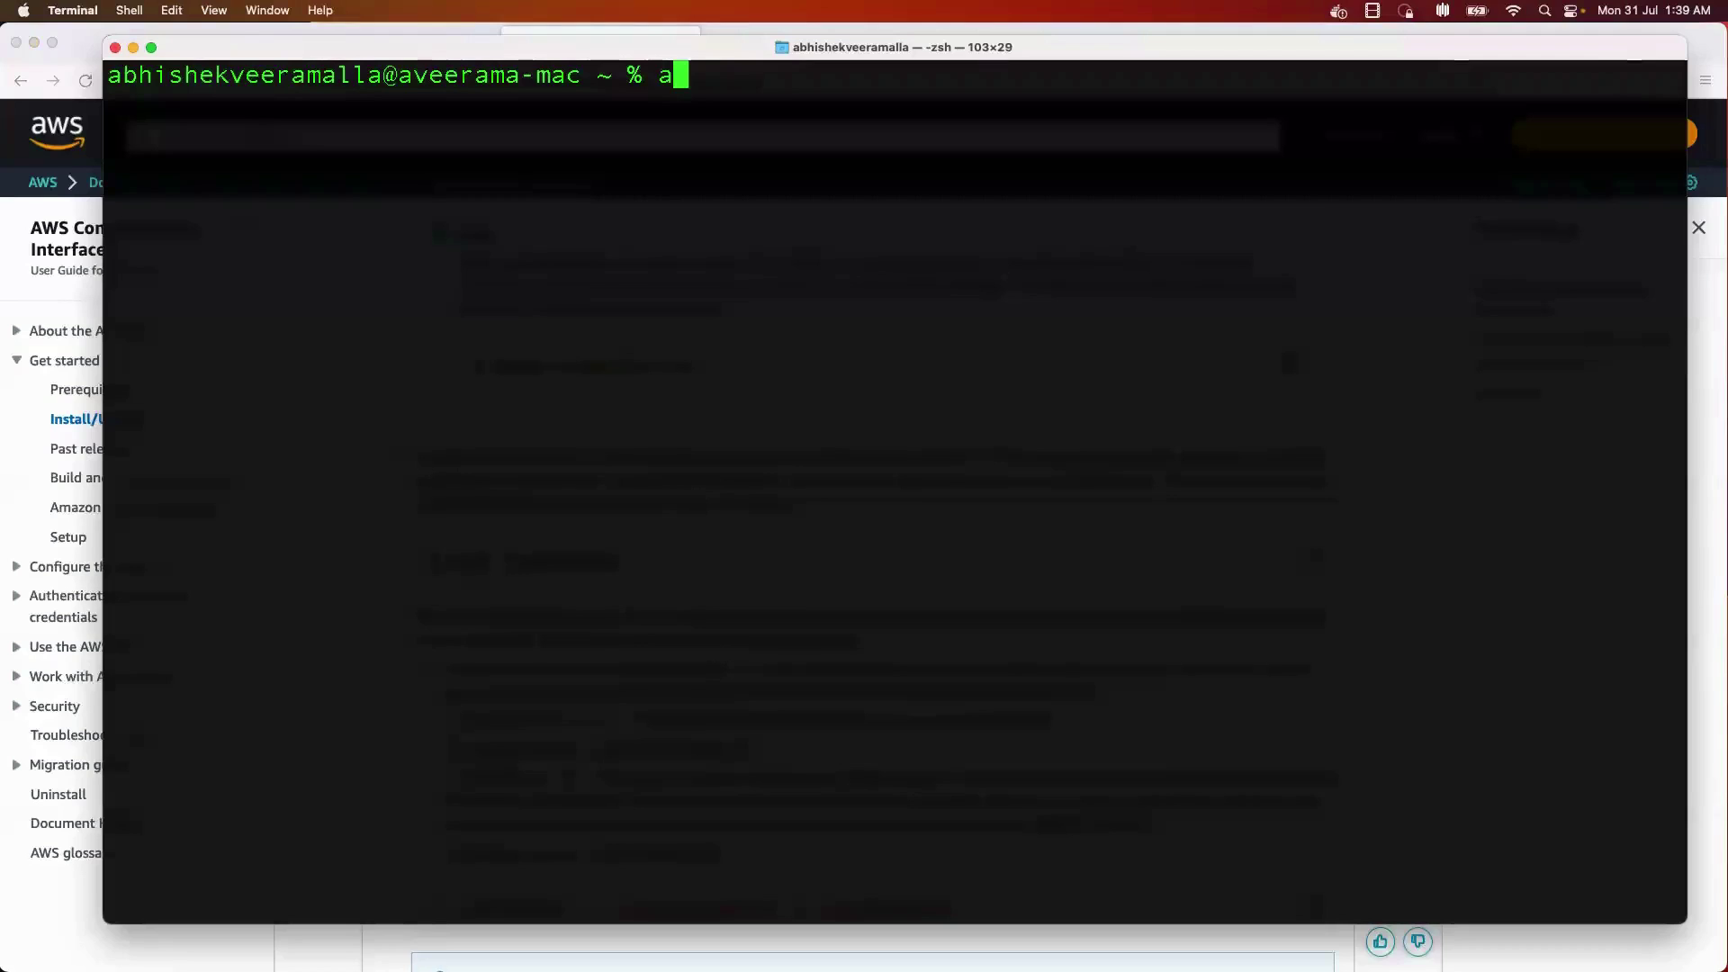
pyautogui.write('y')
pyautogui.press('BackSpace')
pyautogui.press('BackSpace')
pyautogui.write('day 1')
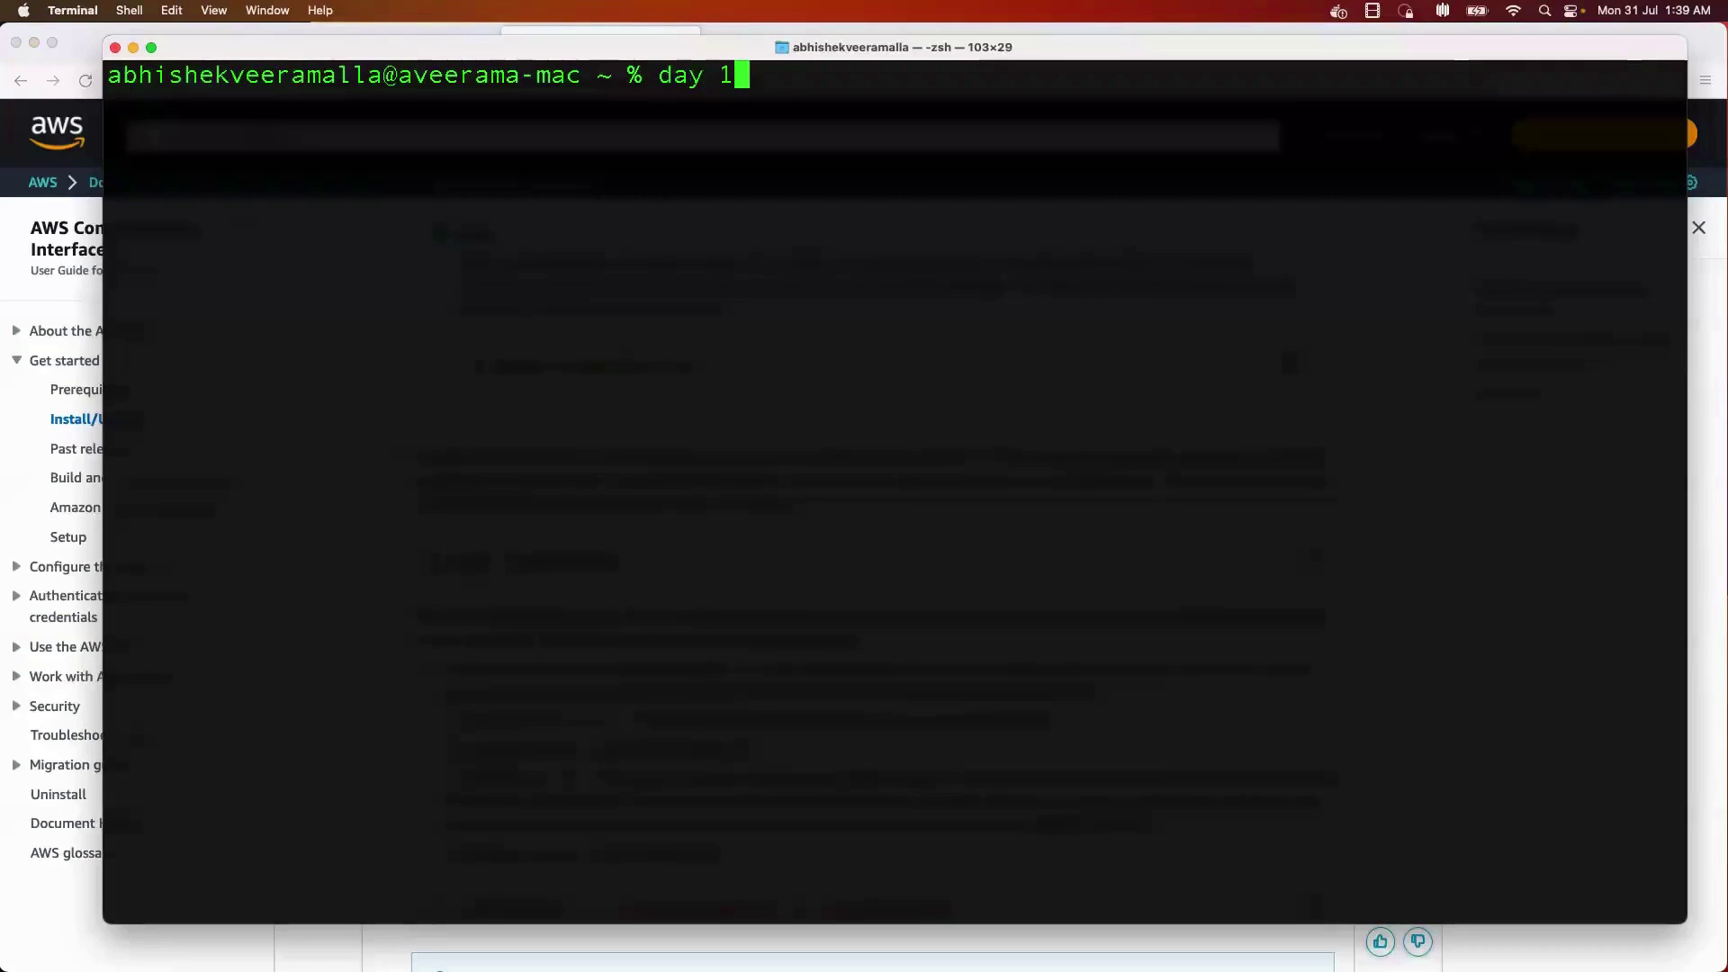
pyautogui.write('0')
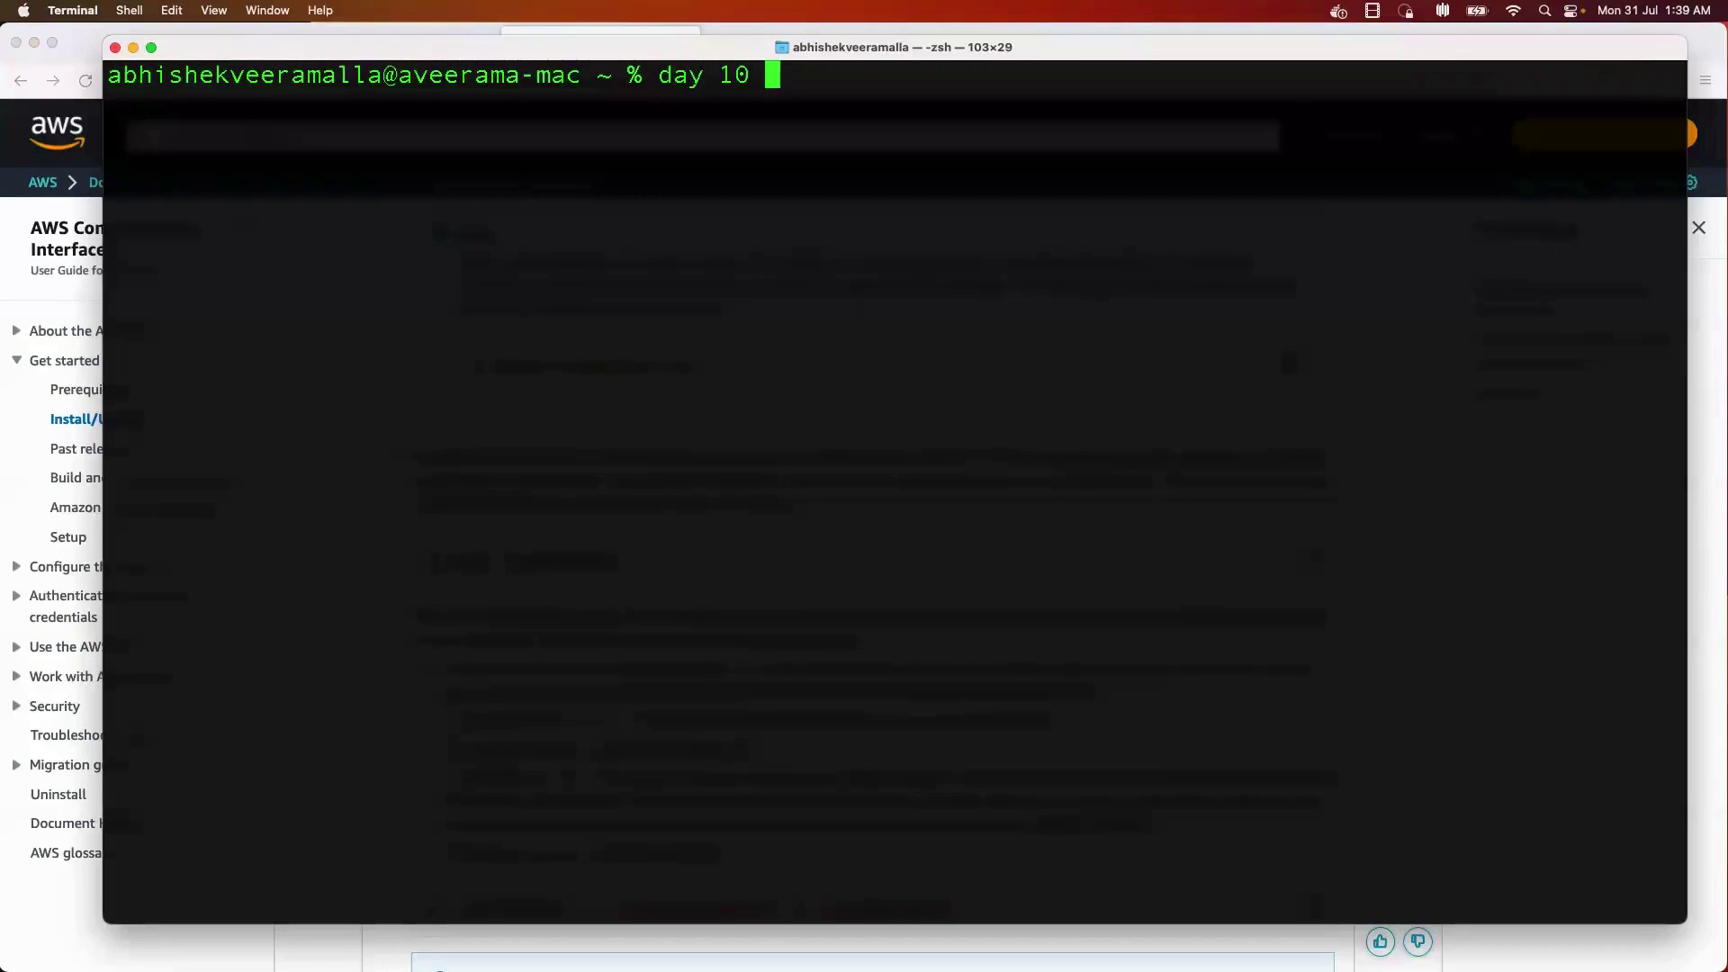
pyautogui.hotkey('ctrl', 'c')
pyautogui.press('Return')
pyautogui.press('Return')
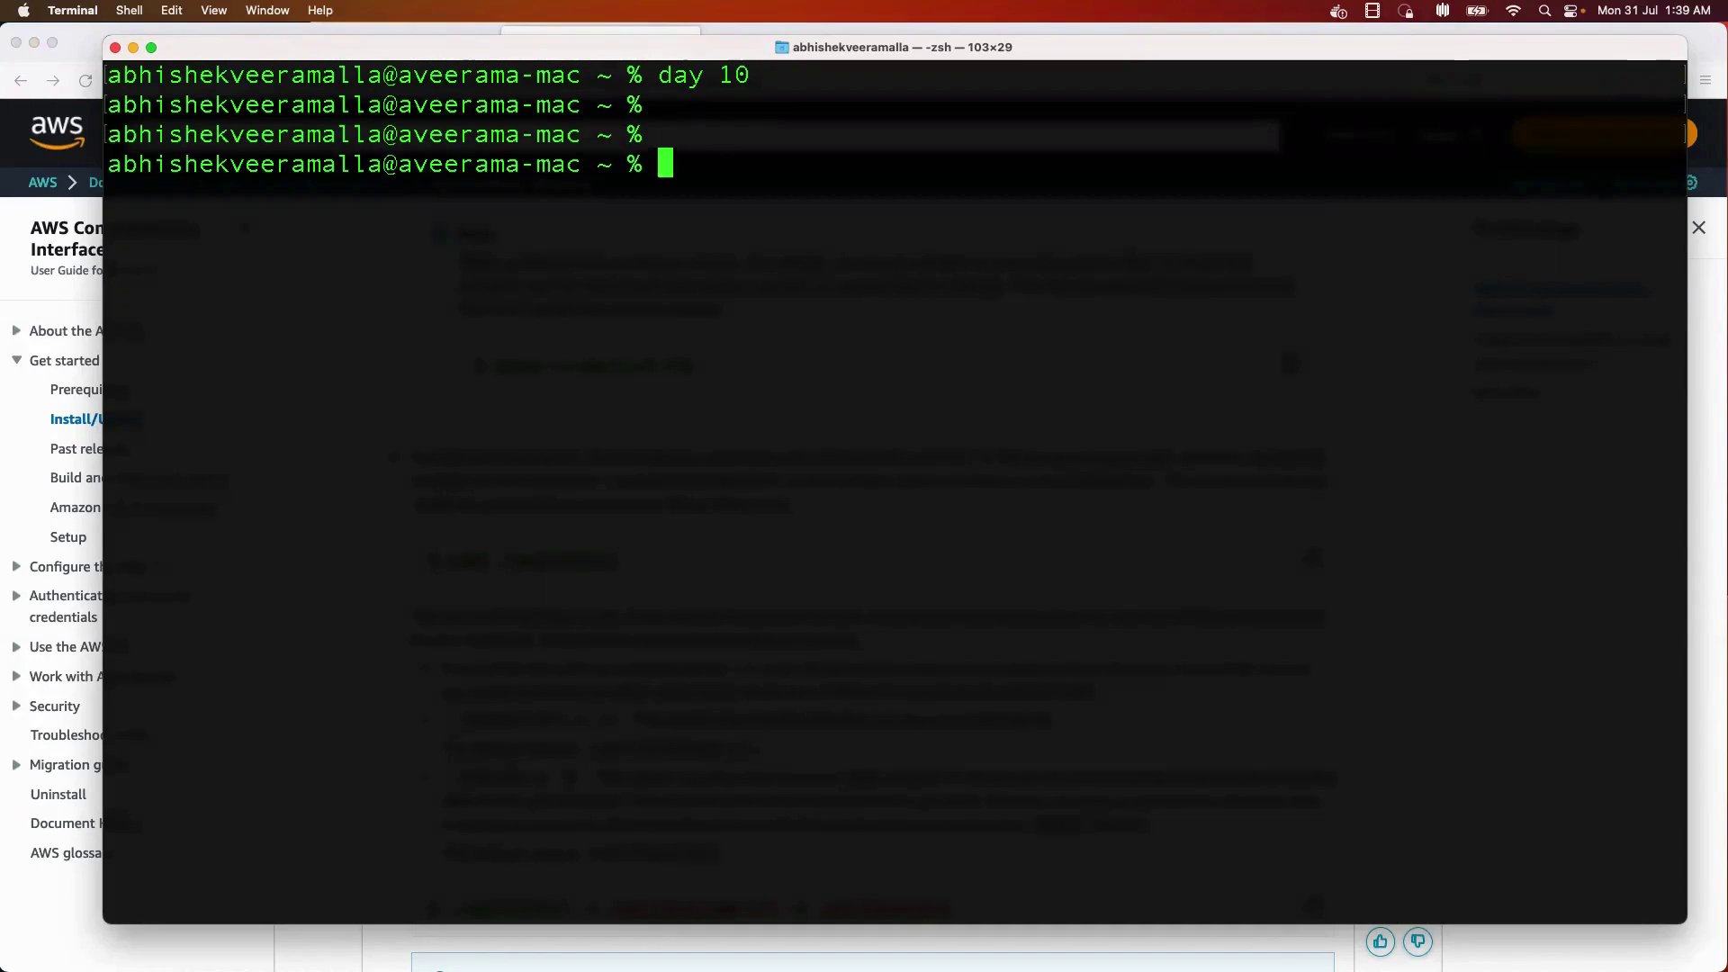
pyautogui.write('clear')
pyautogui.press('Return')
# - Run aws without arguments to check that the AWS CLI is installed, then clear the output
pyautogui.write('aws')
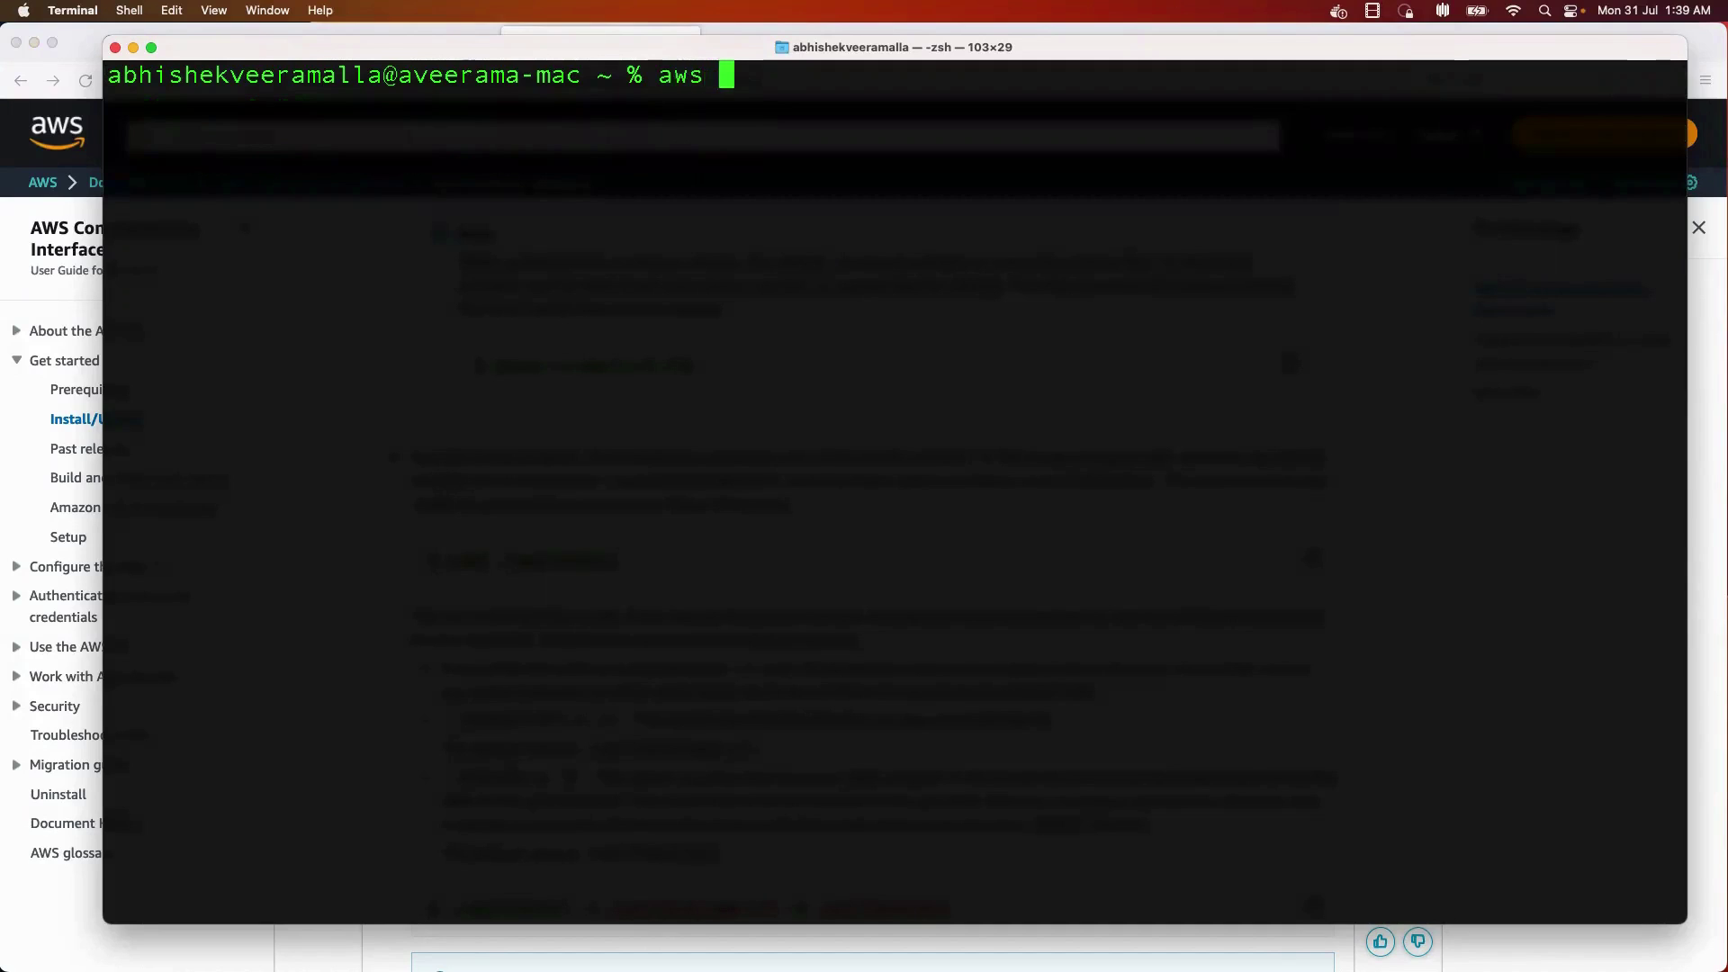
pyautogui.press('Return')
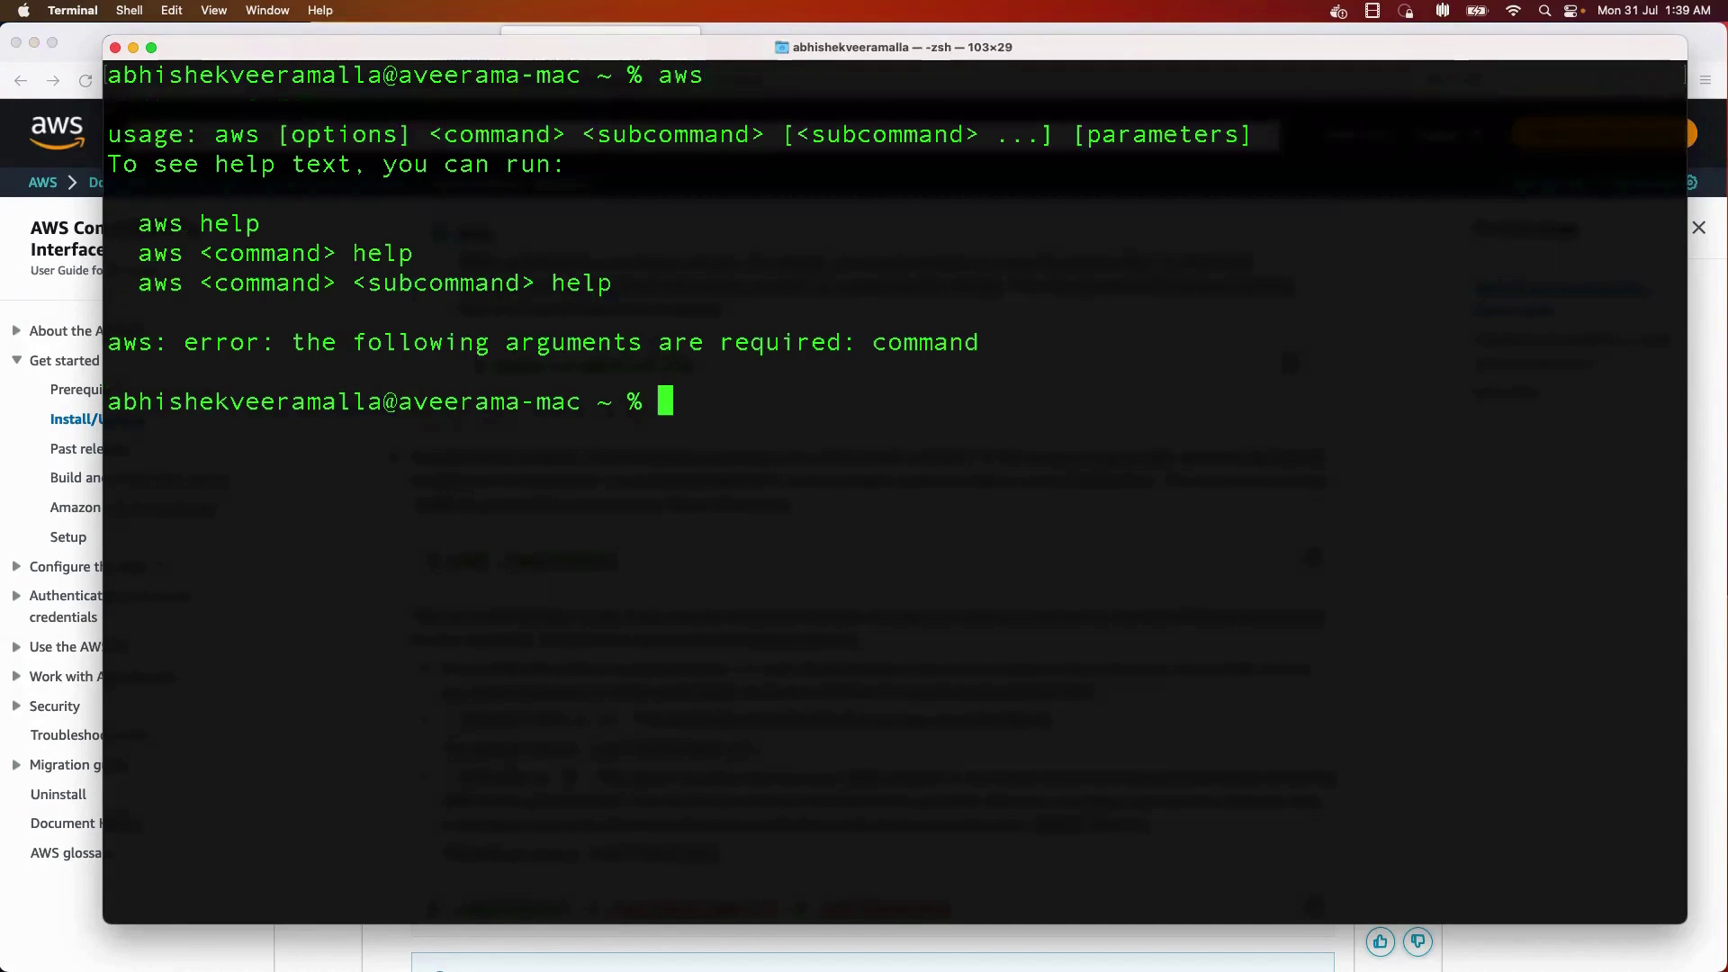
pyautogui.moveTo(1278, 339); pyautogui.dragTo(270, 63)
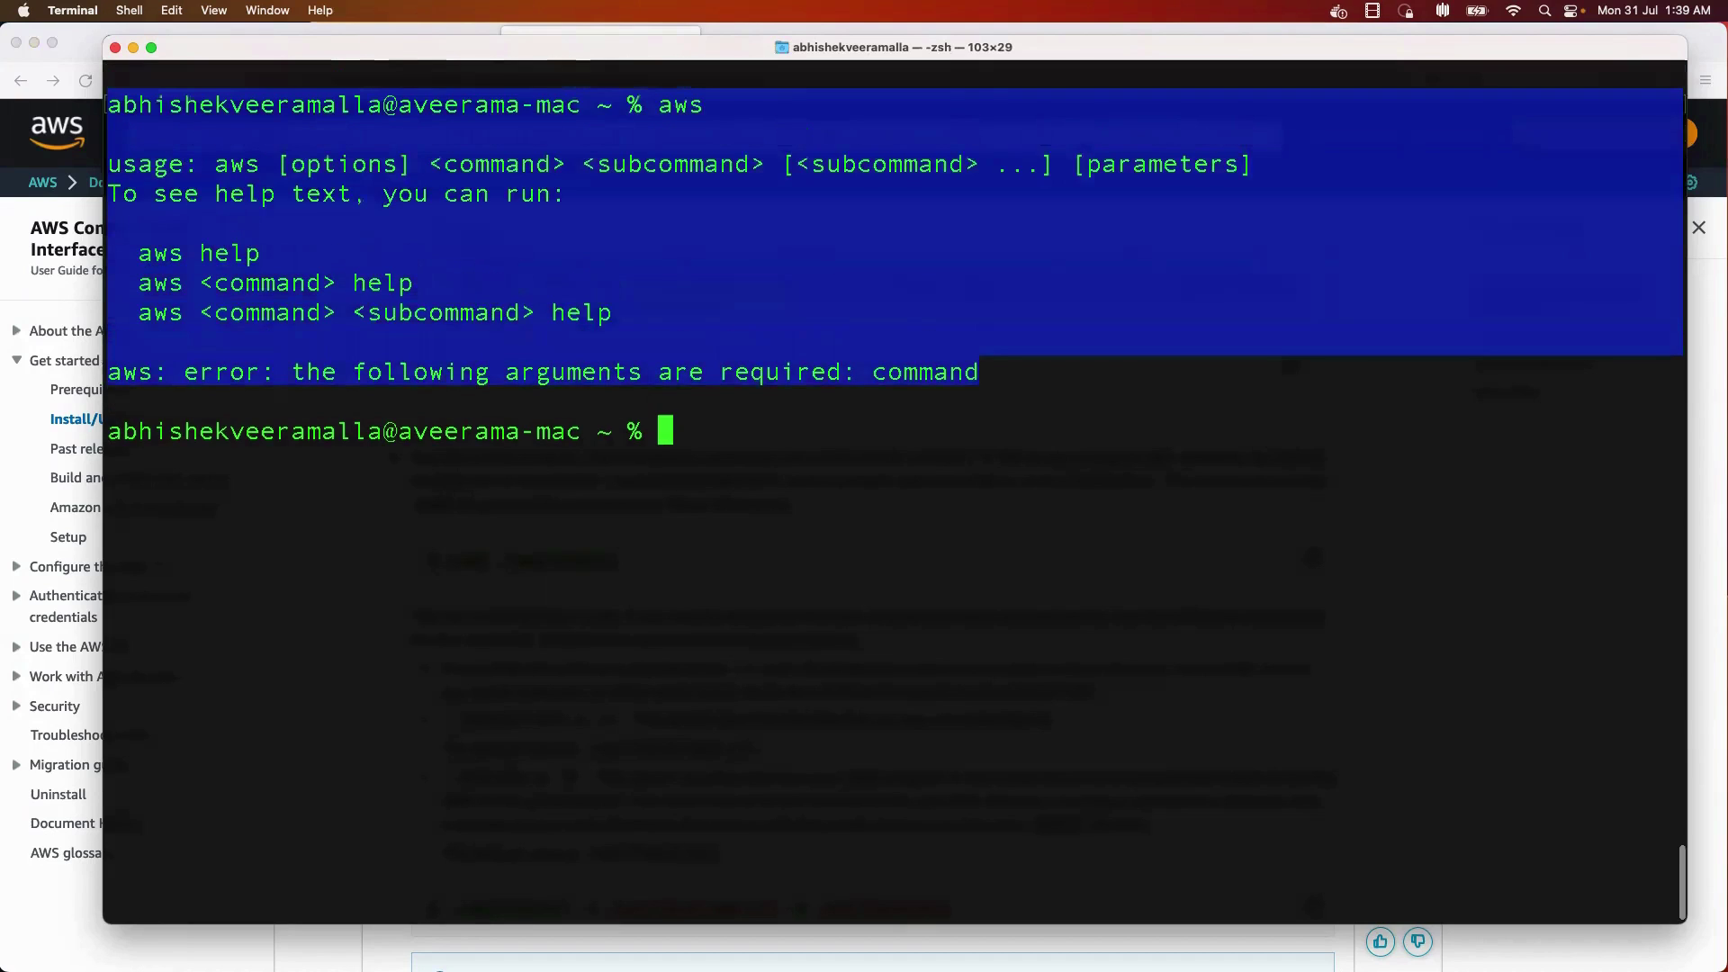
pyautogui.doubleClick(679, 105)
pyautogui.write('clea')
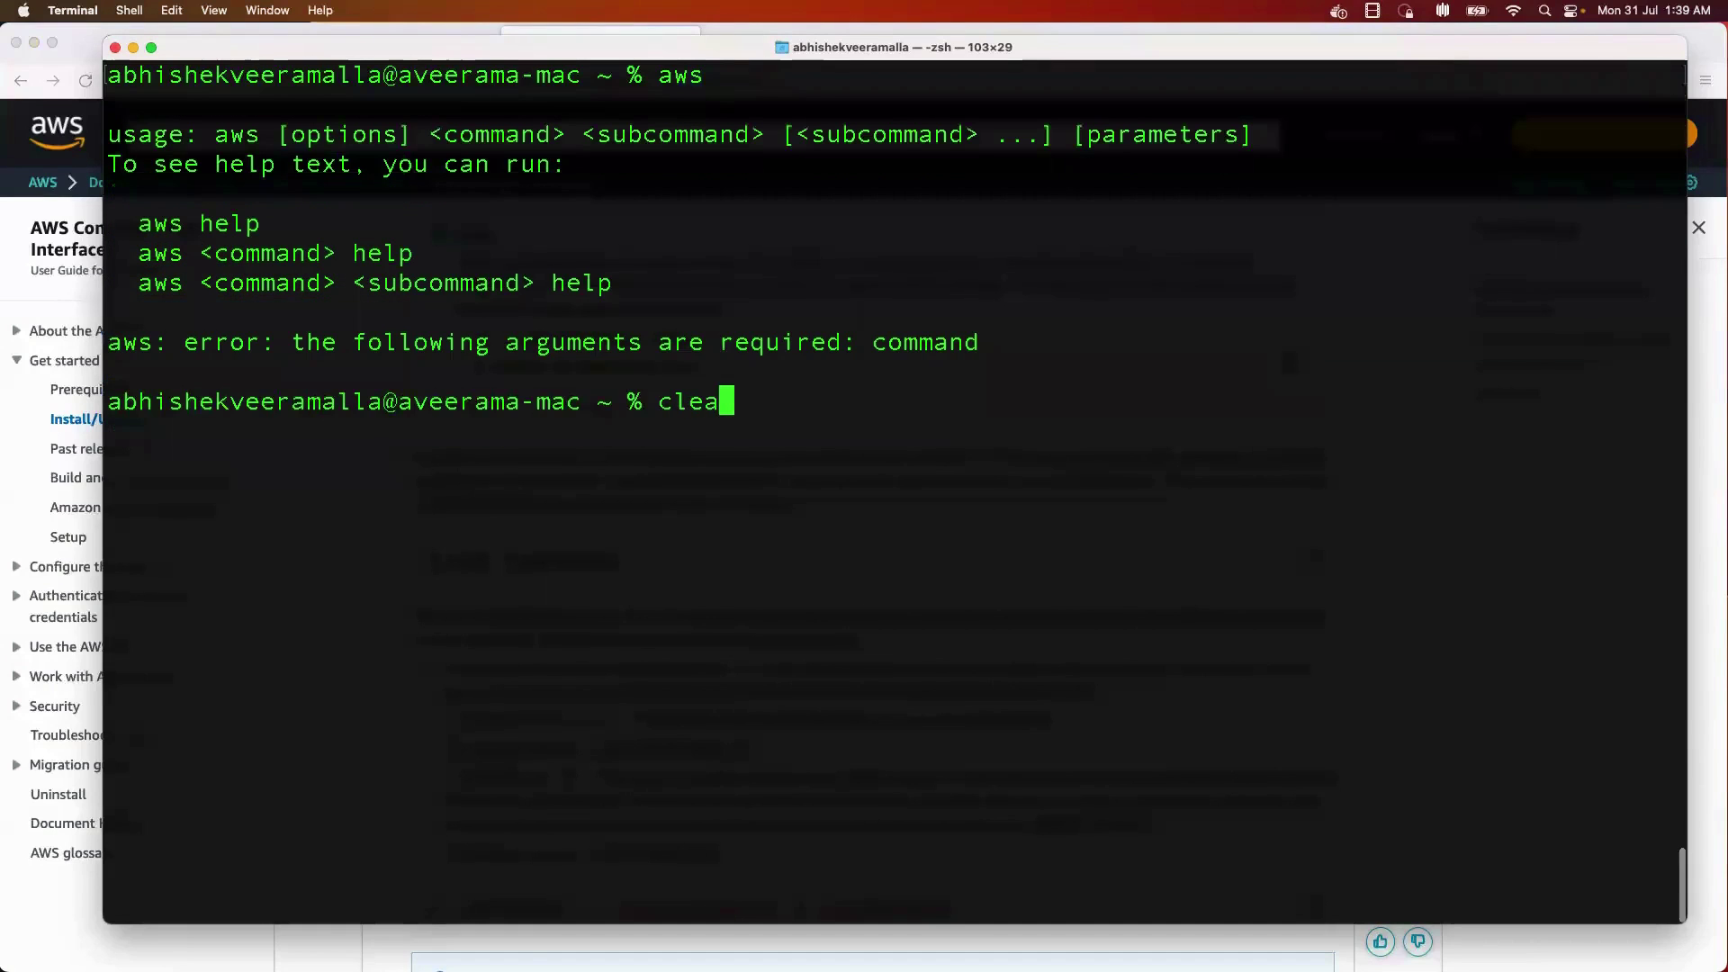
pyautogui.write('r')
pyautogui.press('Return')
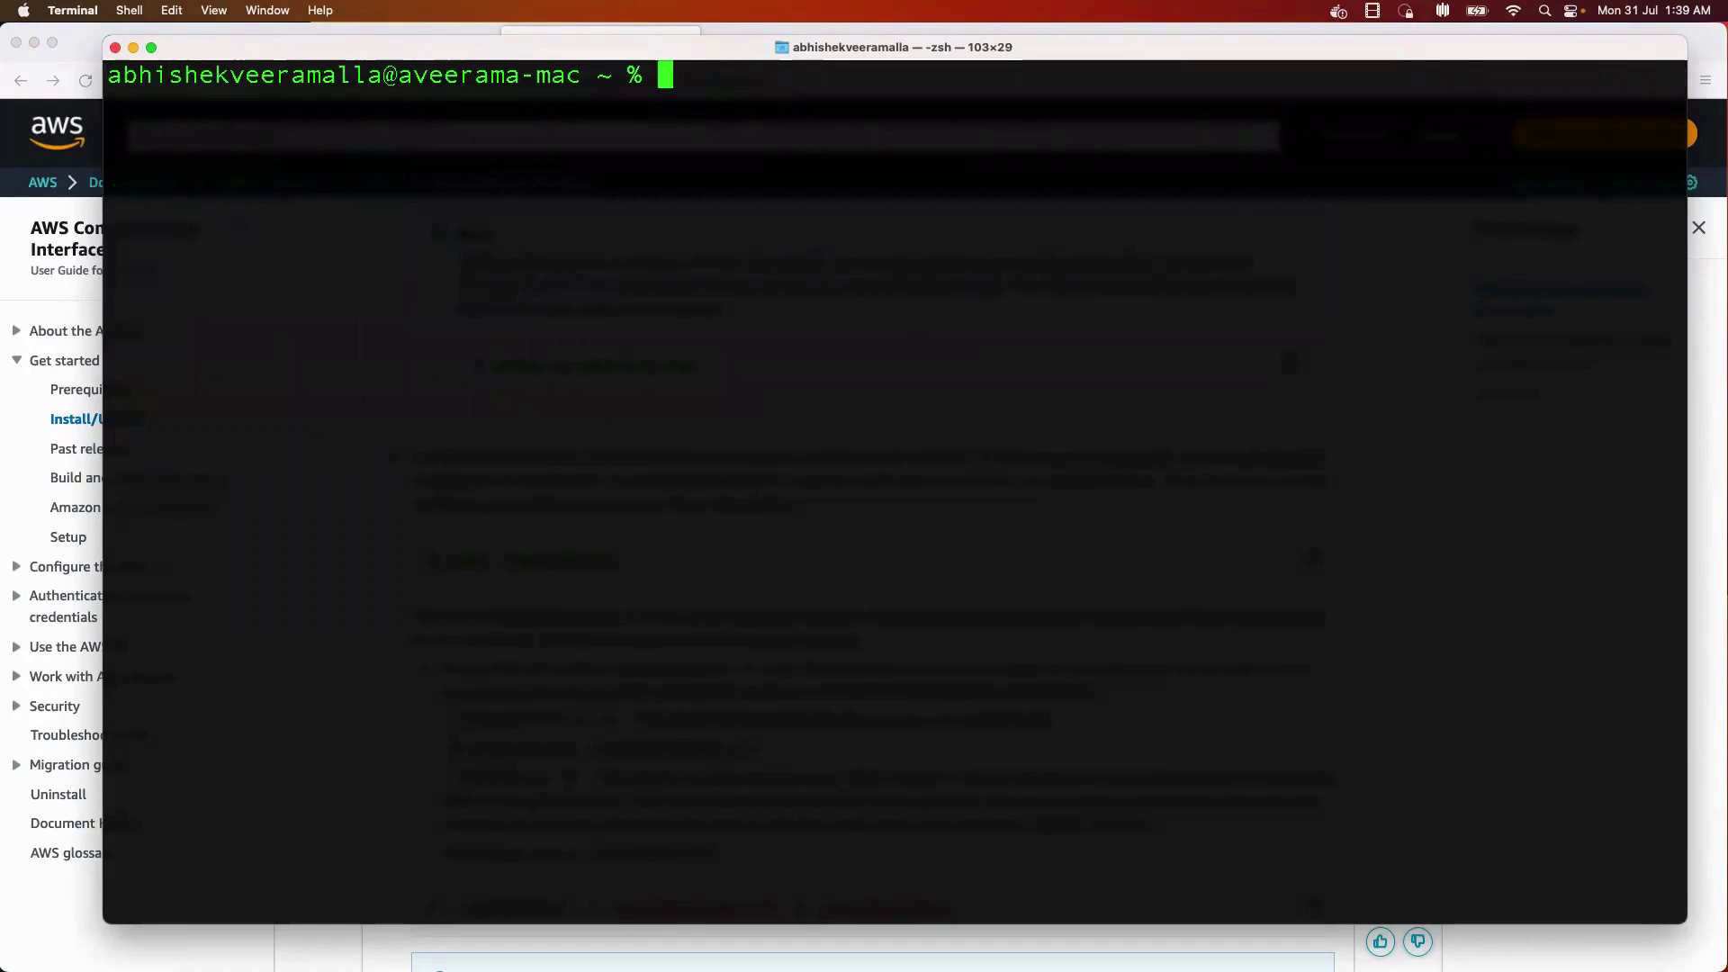
# - Enter the command aws configure at the prompt without running it
pyautogui.write('aws condi')
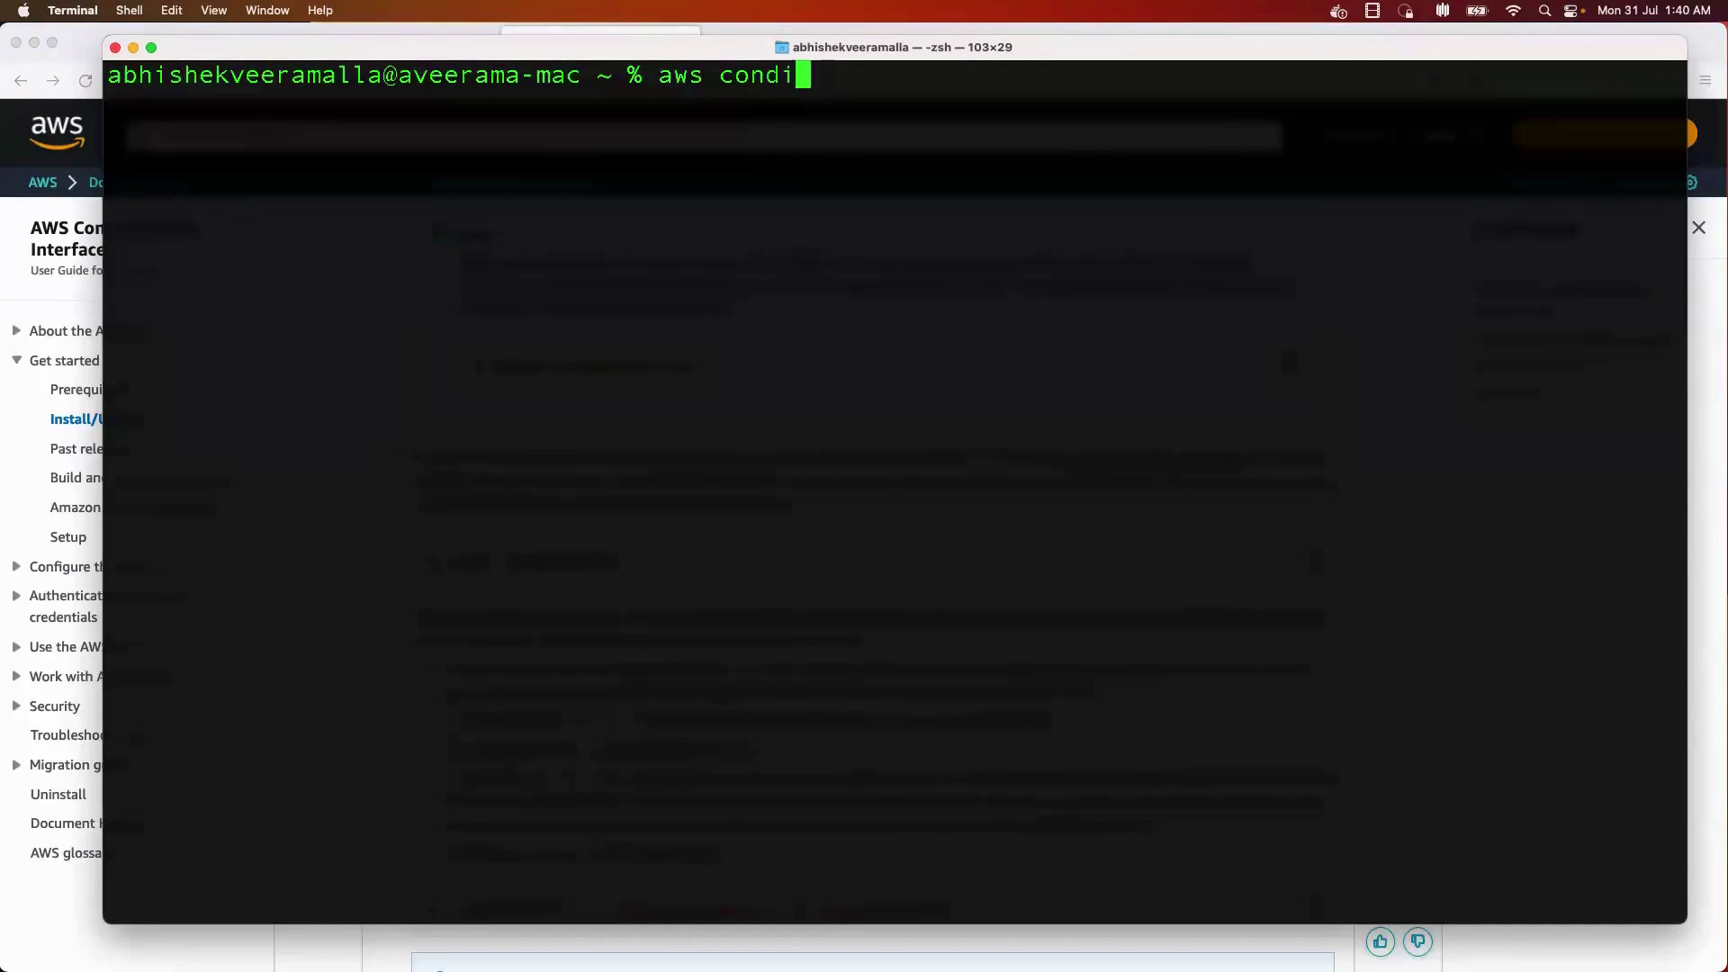
pyautogui.press('BackSpace')
pyautogui.press('BackSpace')
pyautogui.write('figure')
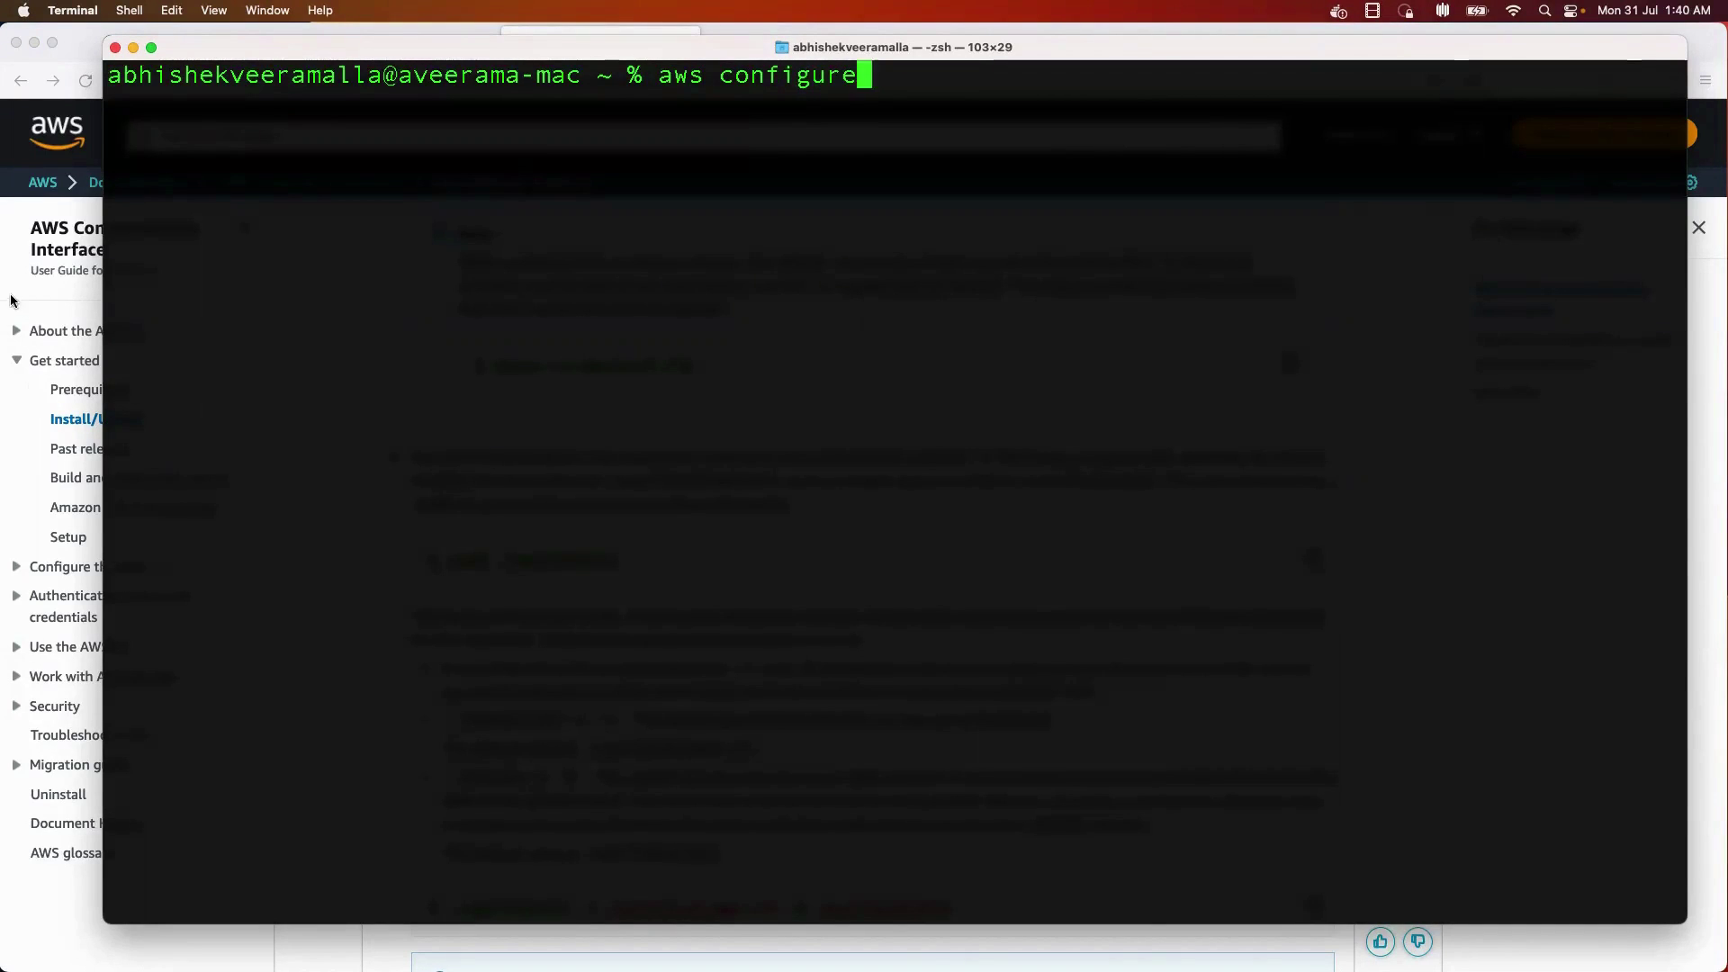
# - Switch to Firefox and view the GitHub day-20 page and the demo-app-repo push commands
pyautogui.click(32, 304)
pyautogui.click(220, 38)
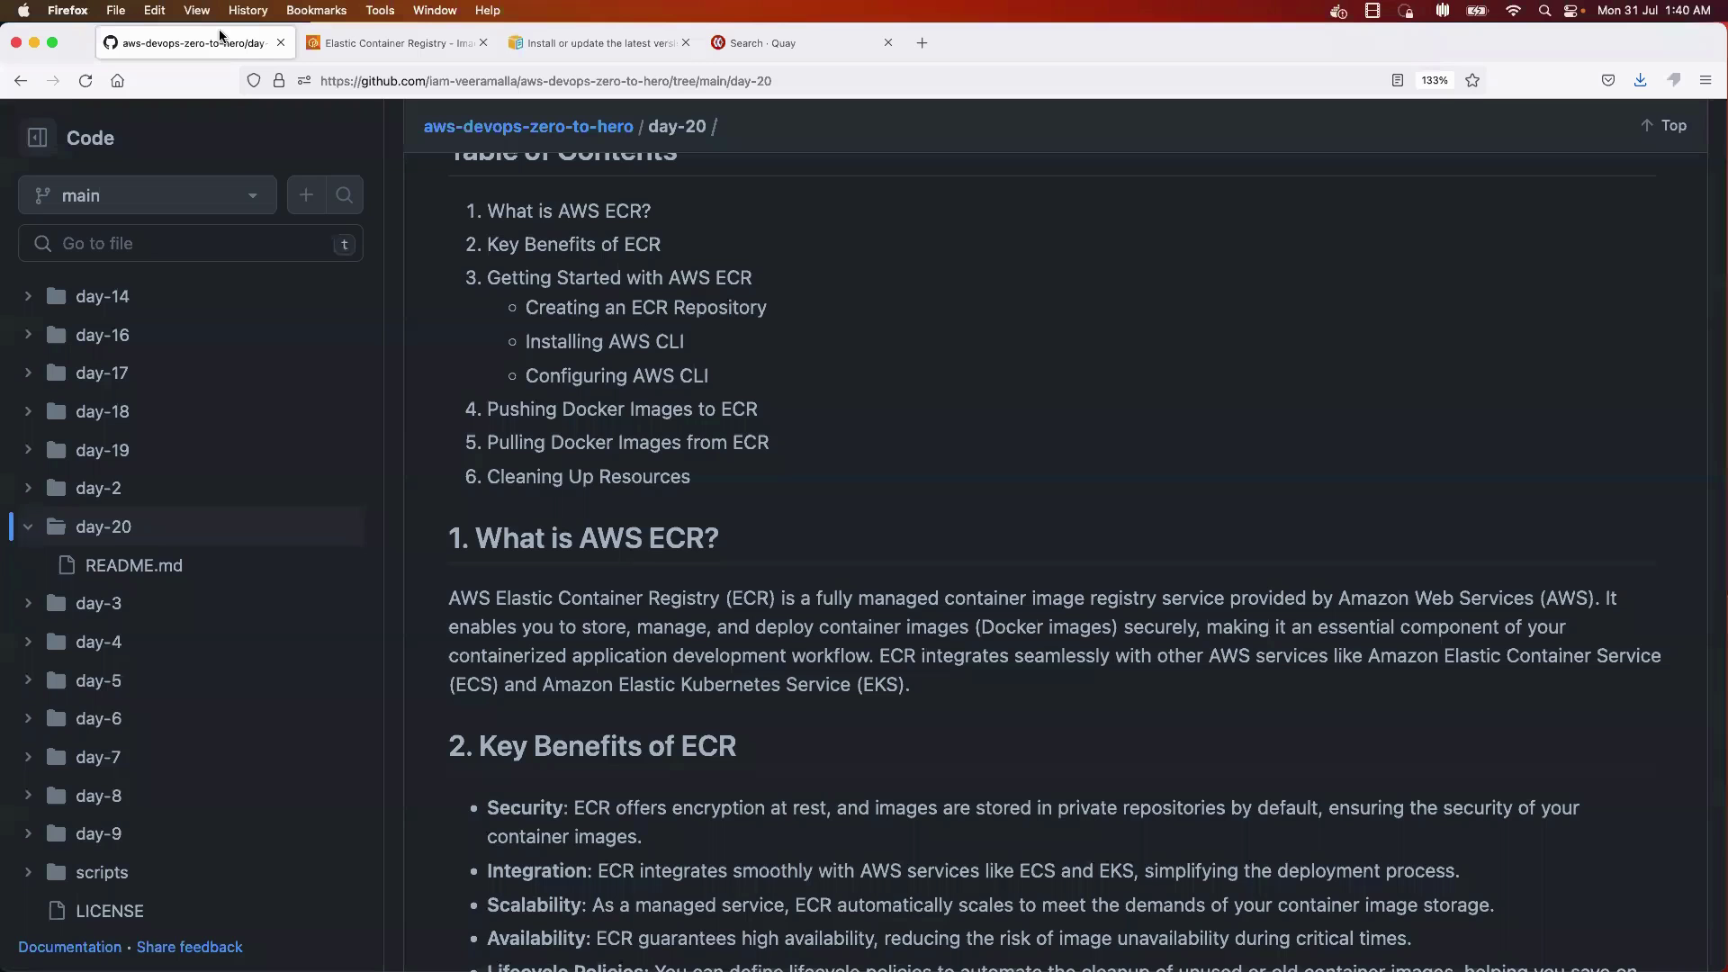
pyautogui.click(368, 42)
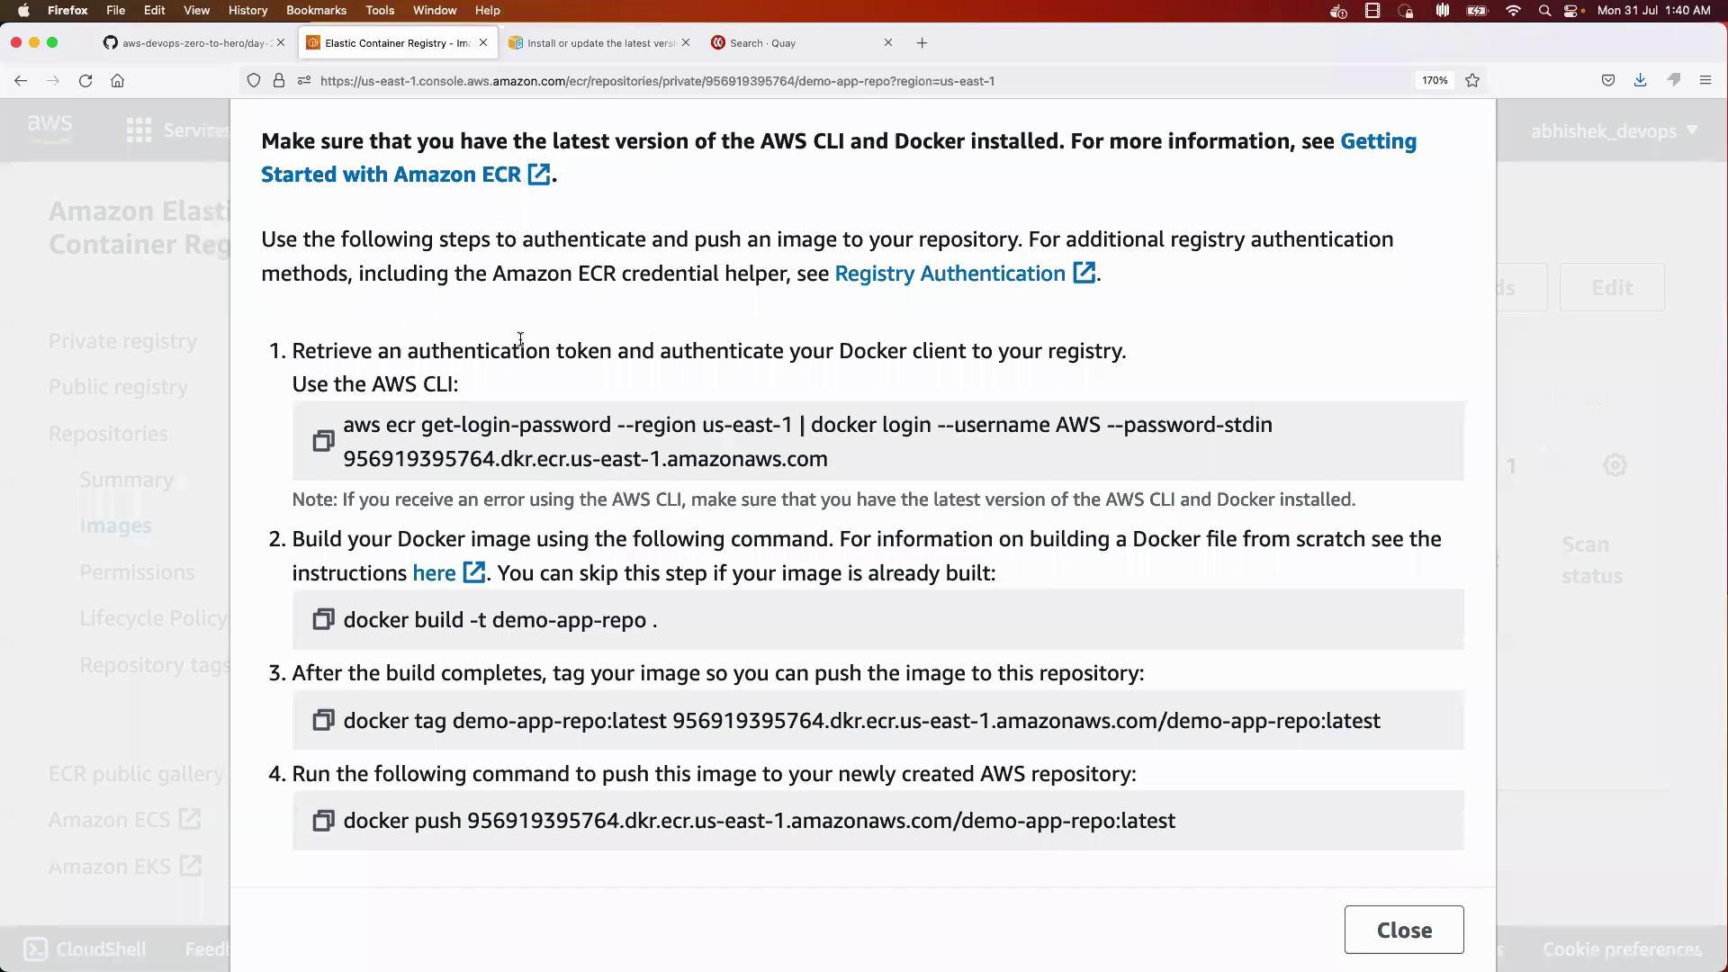
# - Switch to Terminal, run aws configure and keep the saved access key ID and secret access key
pyautogui.press('super+Tab')
pyautogui.moveTo(675, 75); pyautogui.dragTo(783, 75)
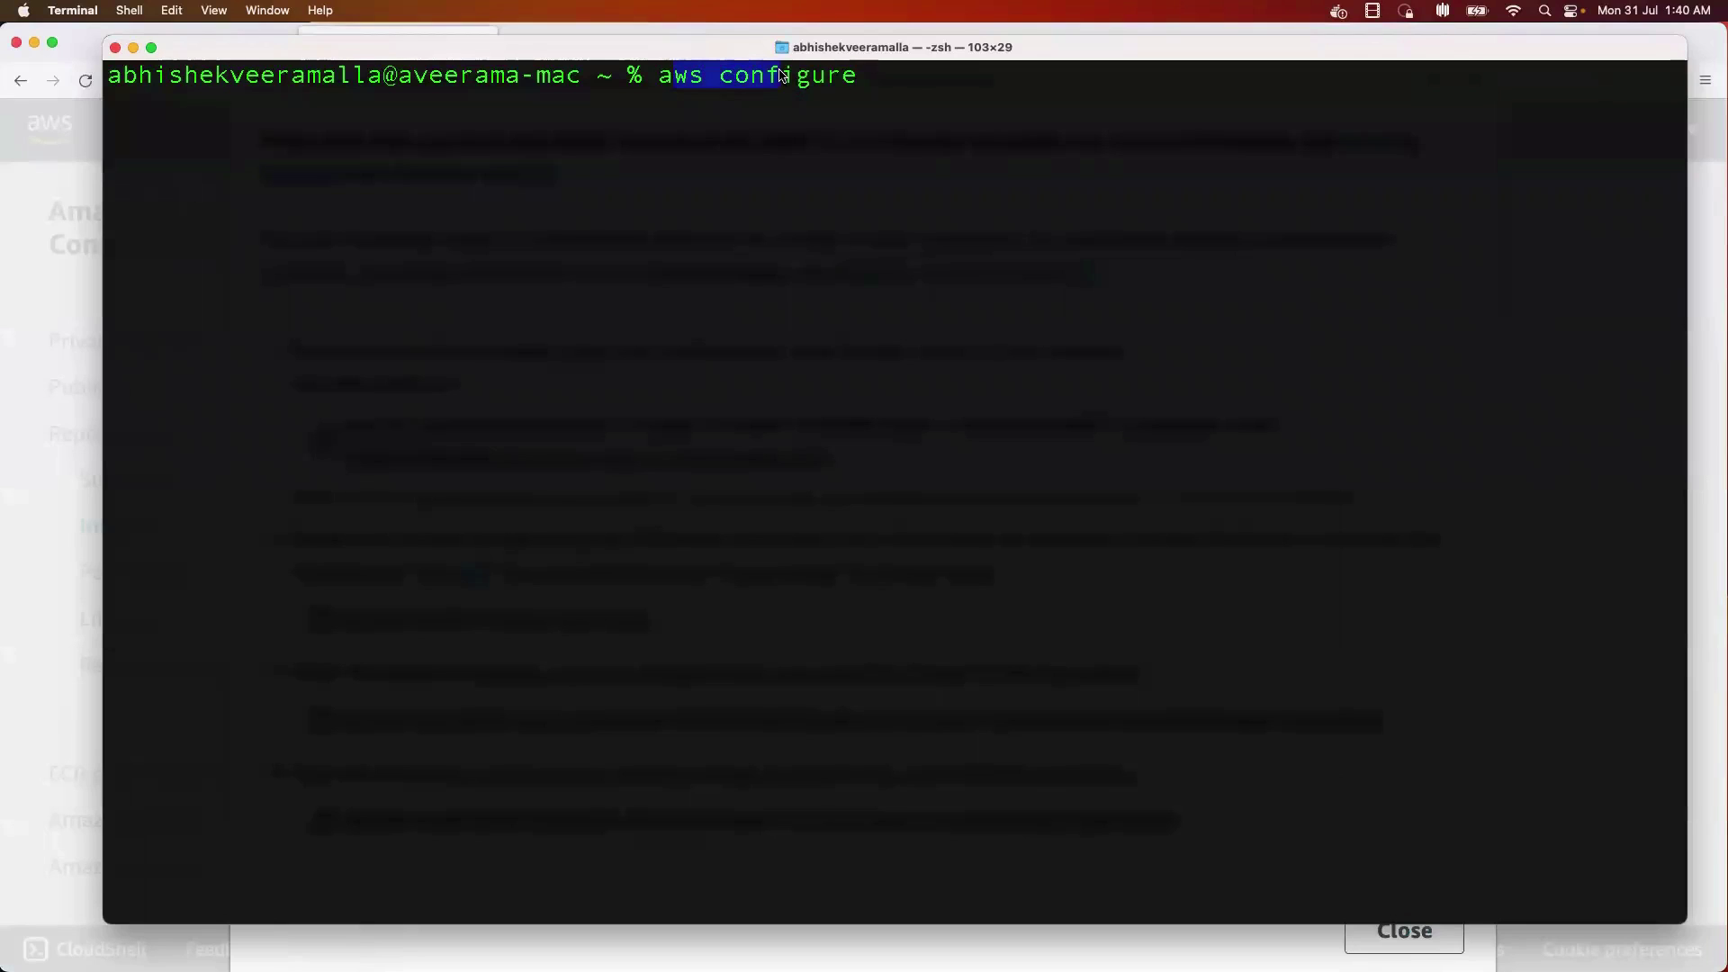
pyautogui.click(904, 81)
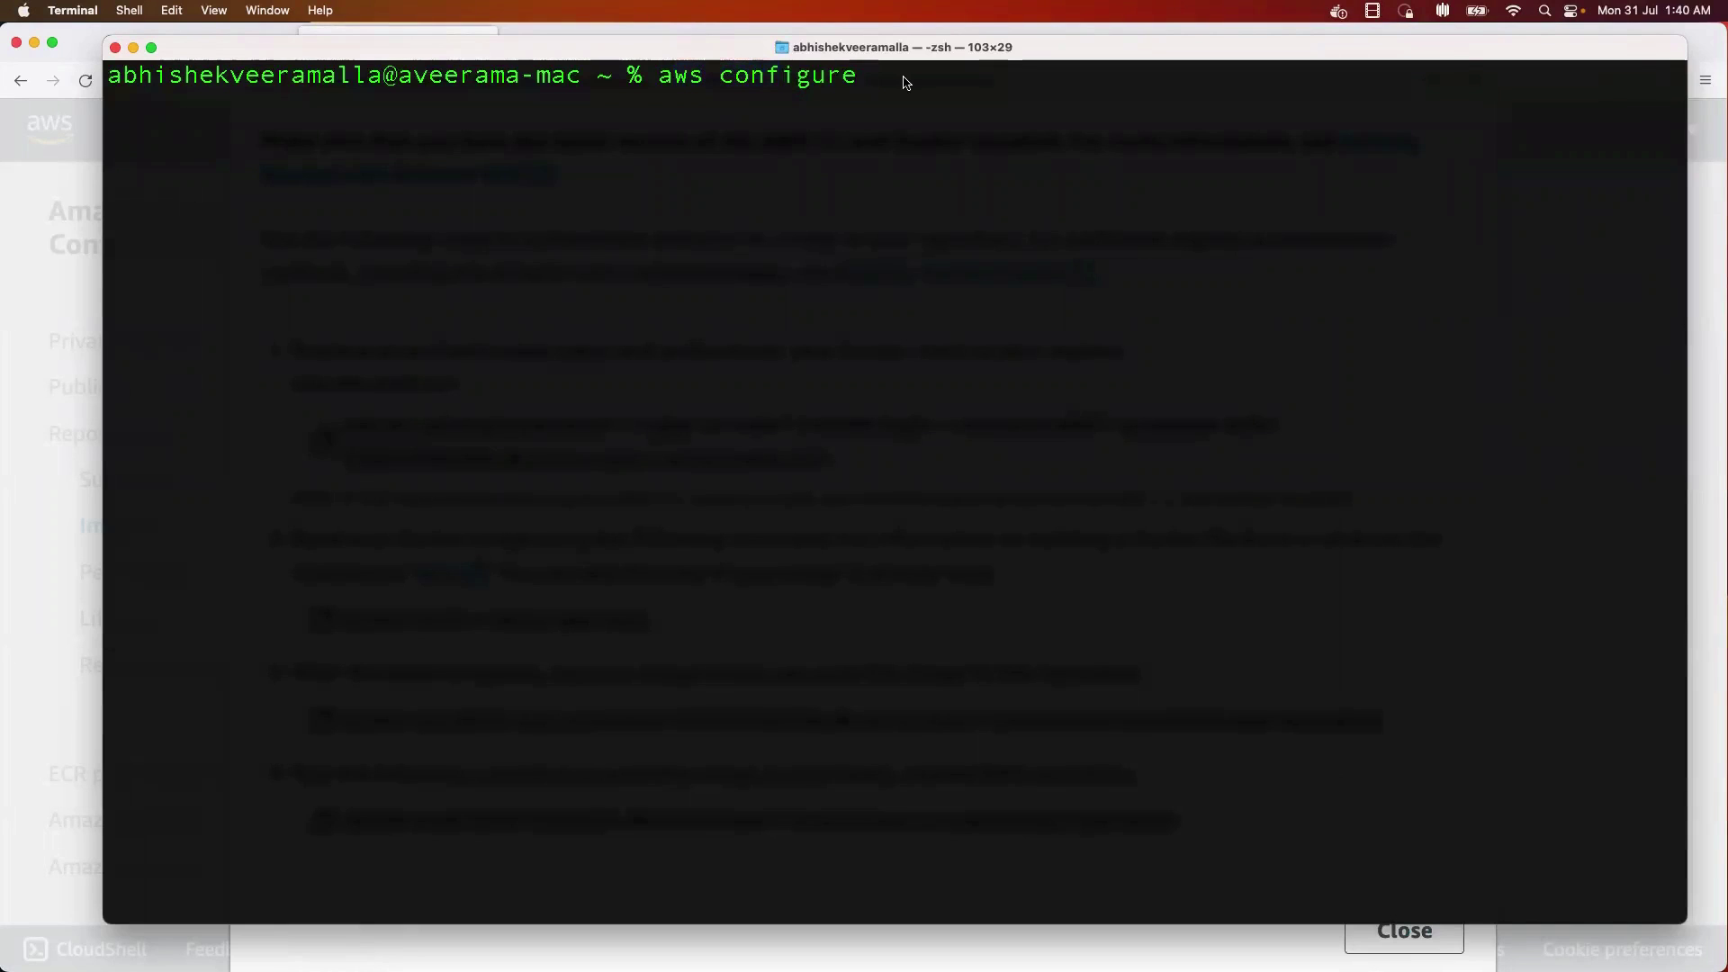
pyautogui.press('Return')
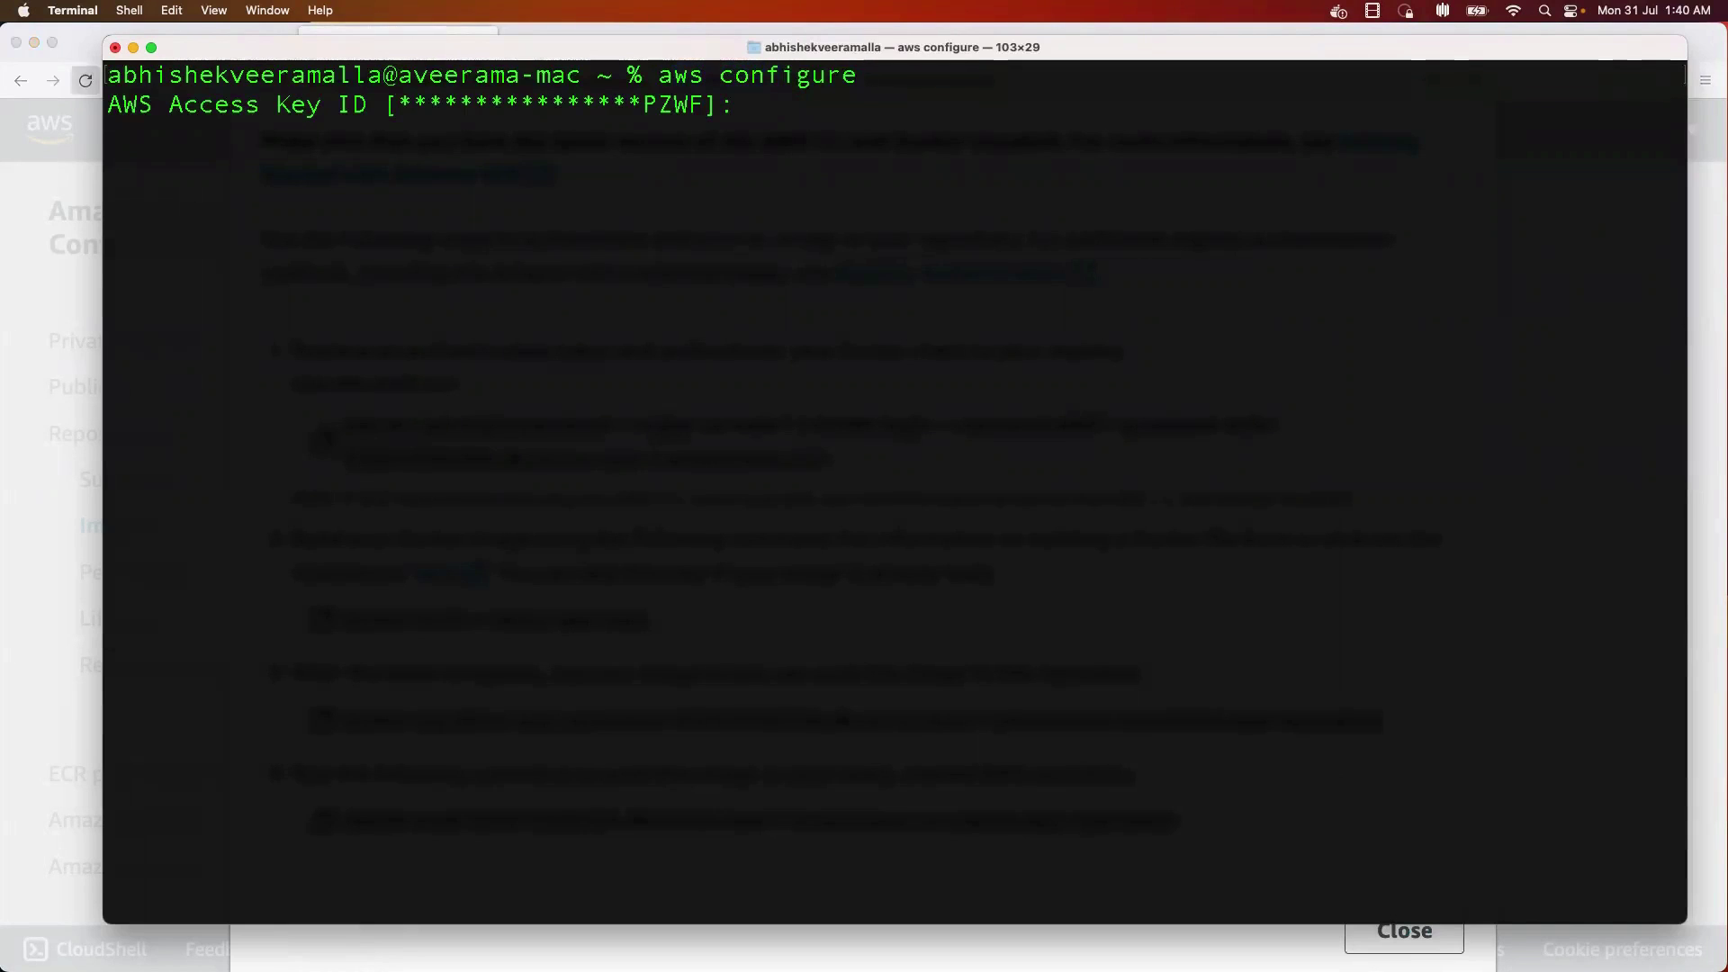
pyautogui.moveTo(124, 104); pyautogui.dragTo(275, 105)
pyautogui.press('Return')
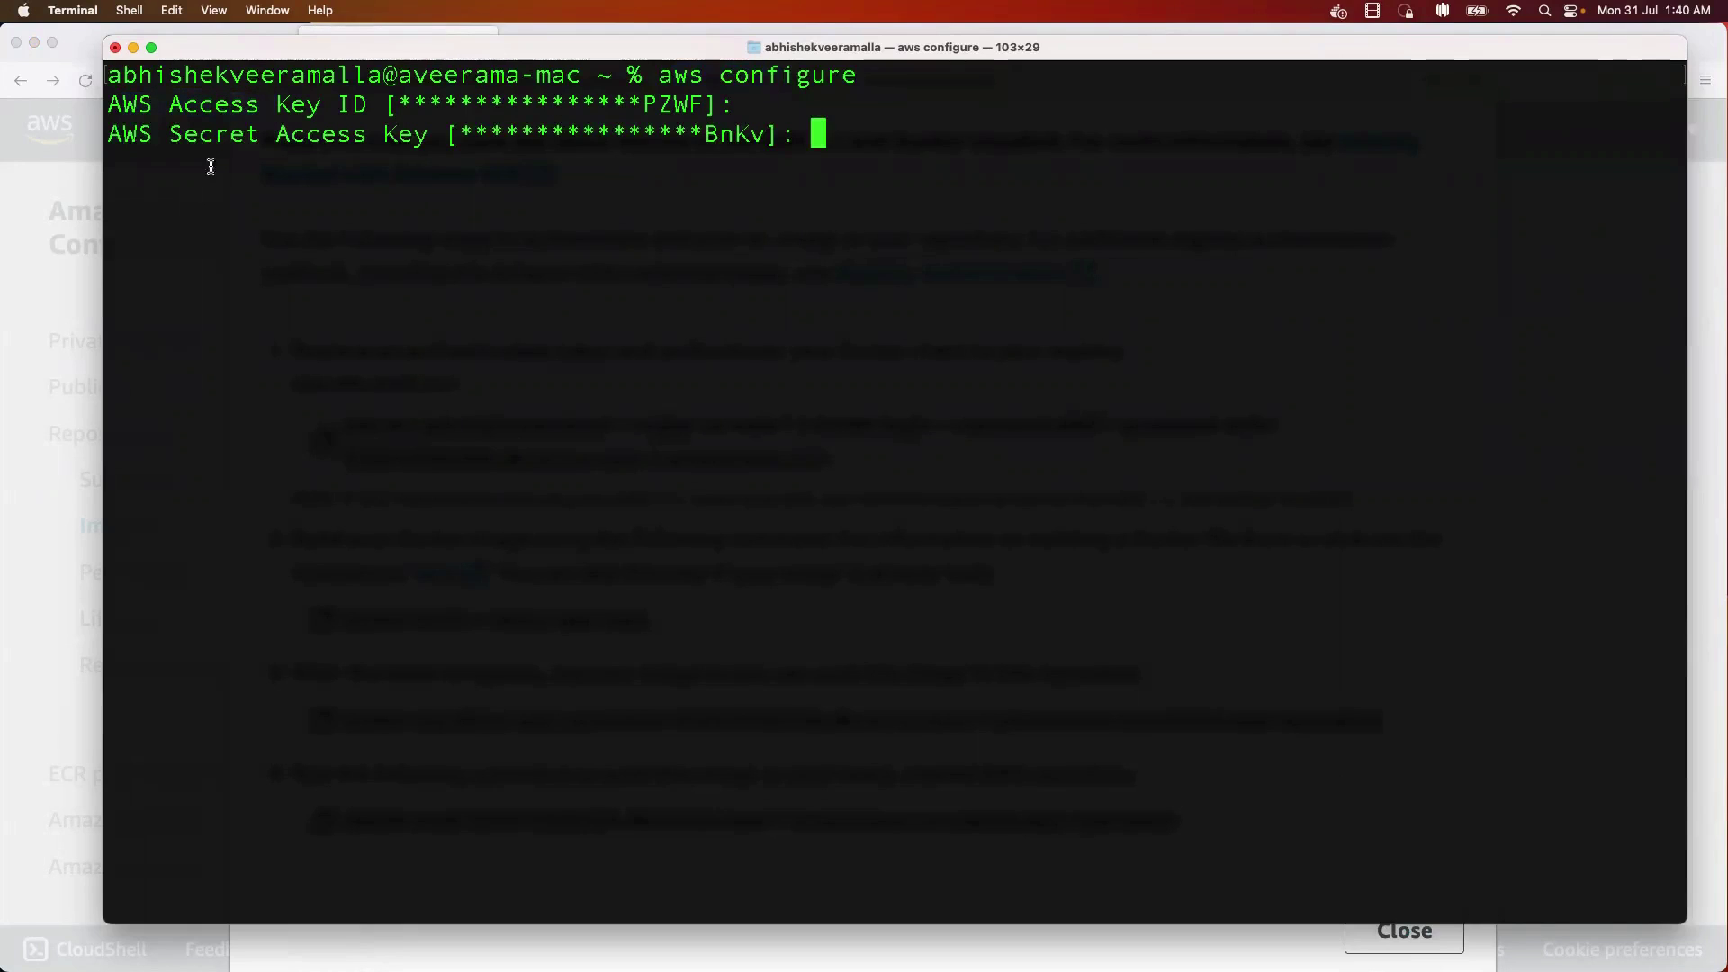
pyautogui.moveTo(139, 135); pyautogui.dragTo(438, 135)
pyautogui.press('Return')
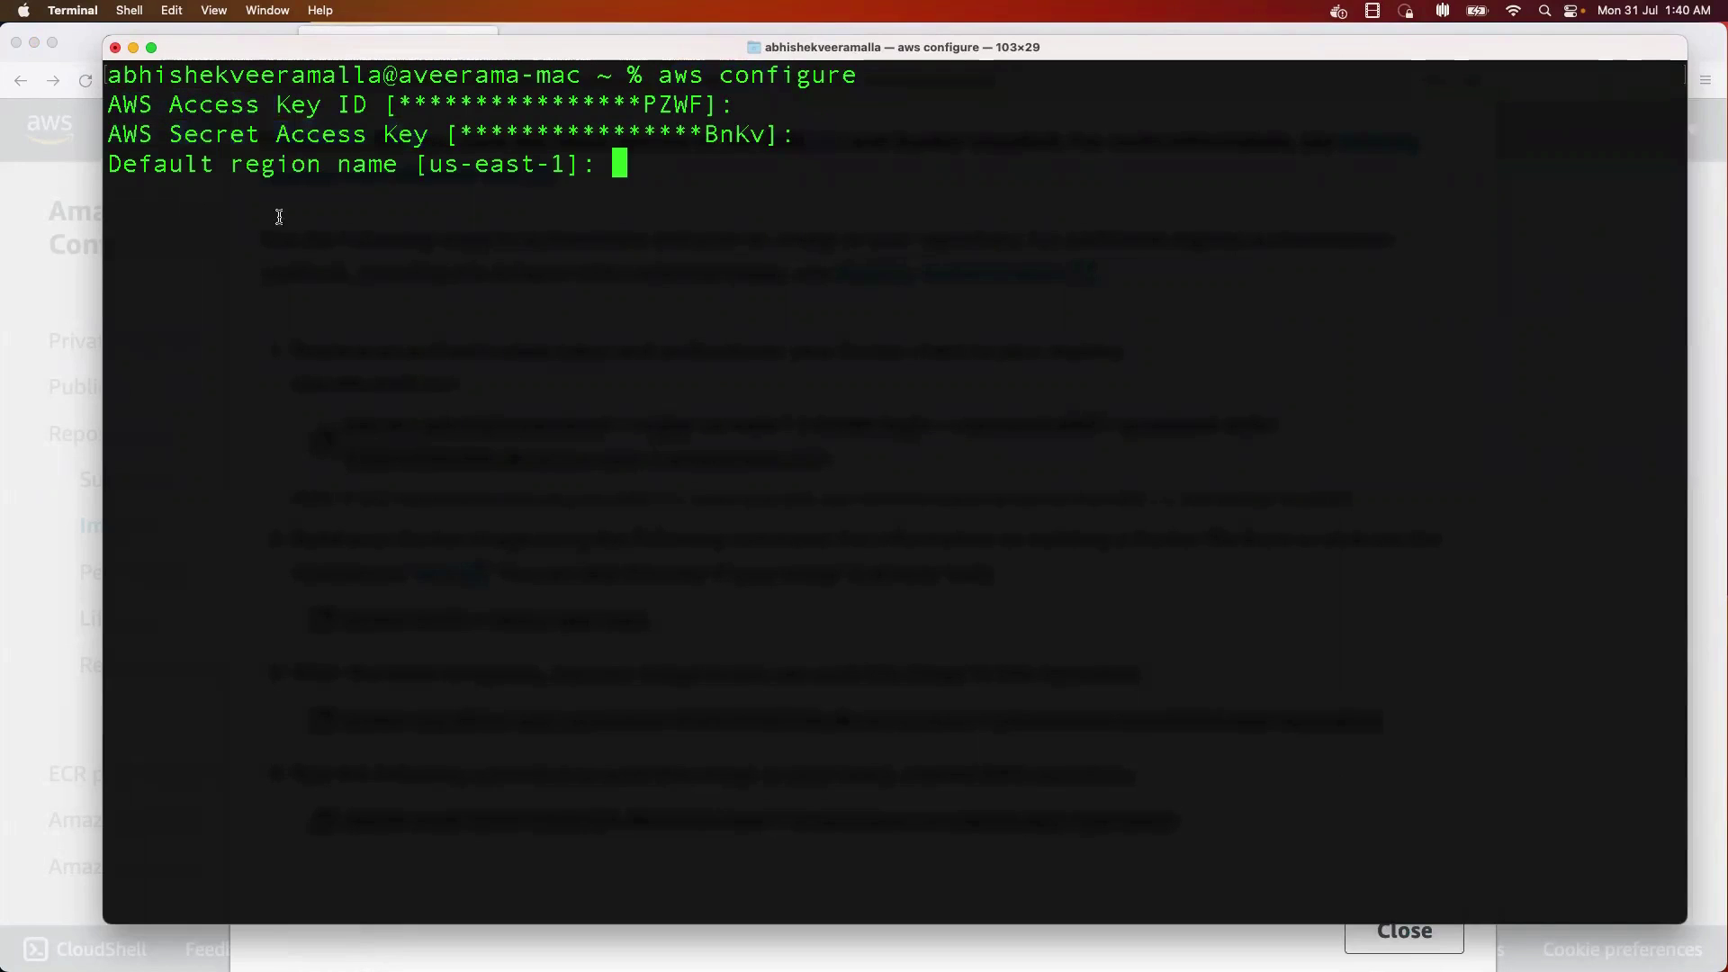
# - Close the stray Firefox tab and finish aws configure in Terminal, keeping region us-east-1 and output format json
pyautogui.moveTo(185, 165); pyautogui.dragTo(415, 165)
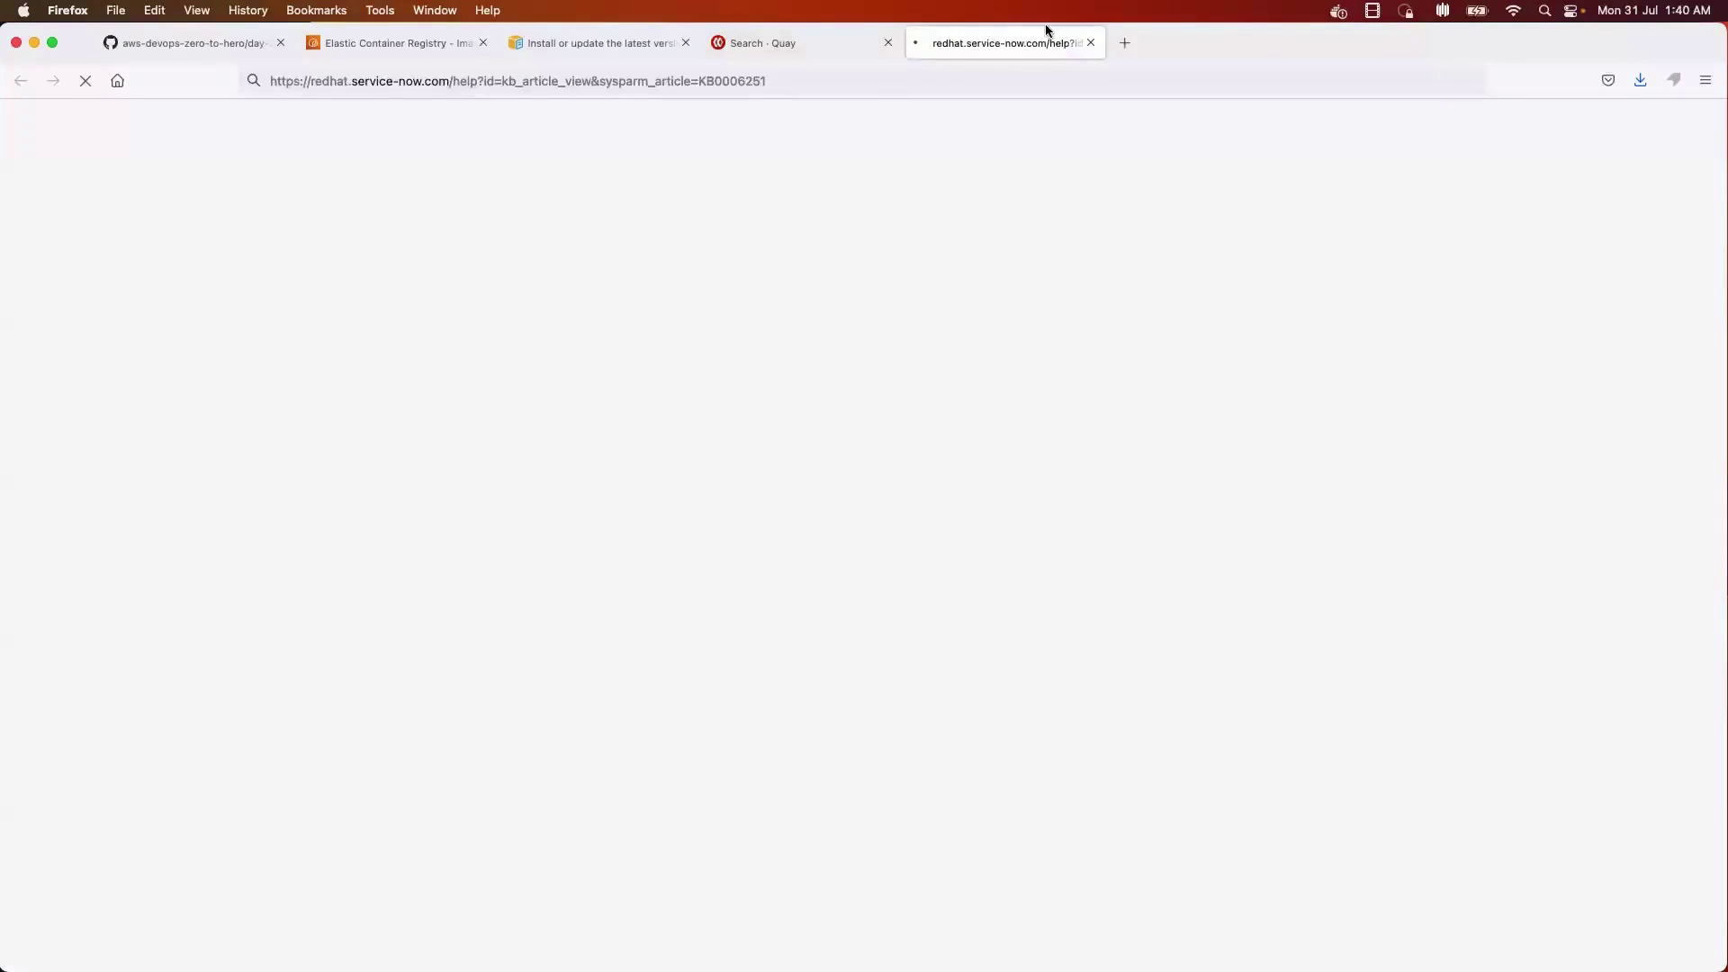
pyautogui.click(1091, 43)
pyautogui.press('super+Tab')
pyautogui.click(570, 263)
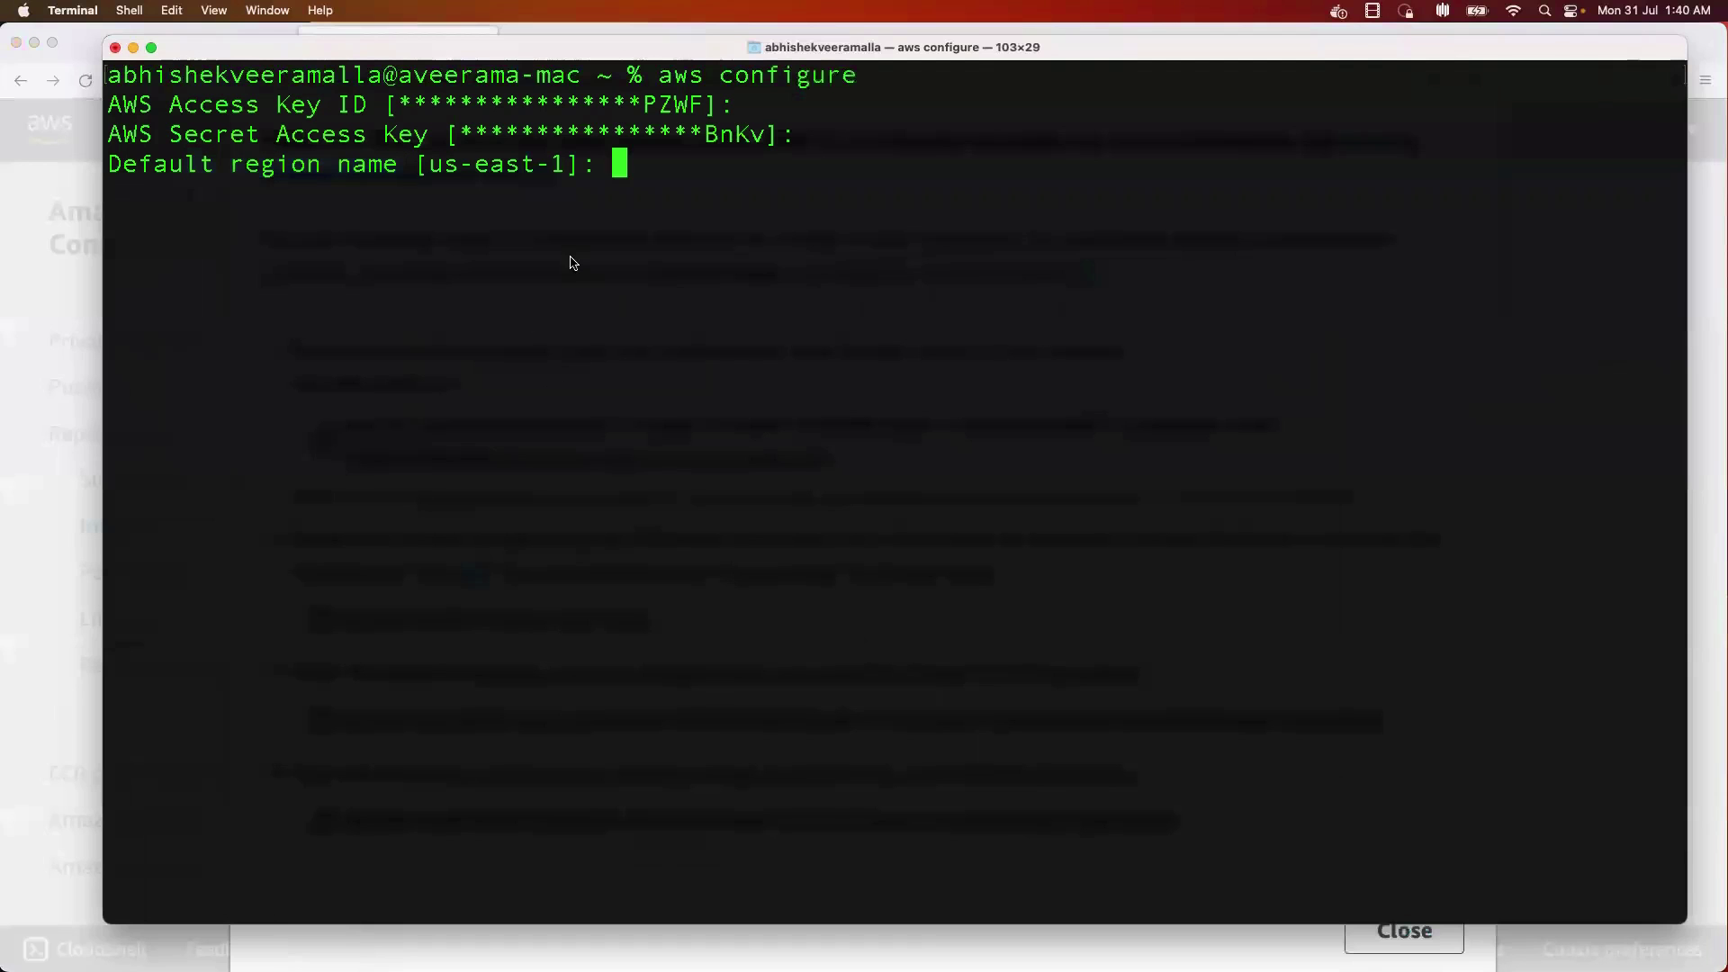
pyautogui.press('Return')
pyautogui.moveTo(185, 194); pyautogui.dragTo(351, 196)
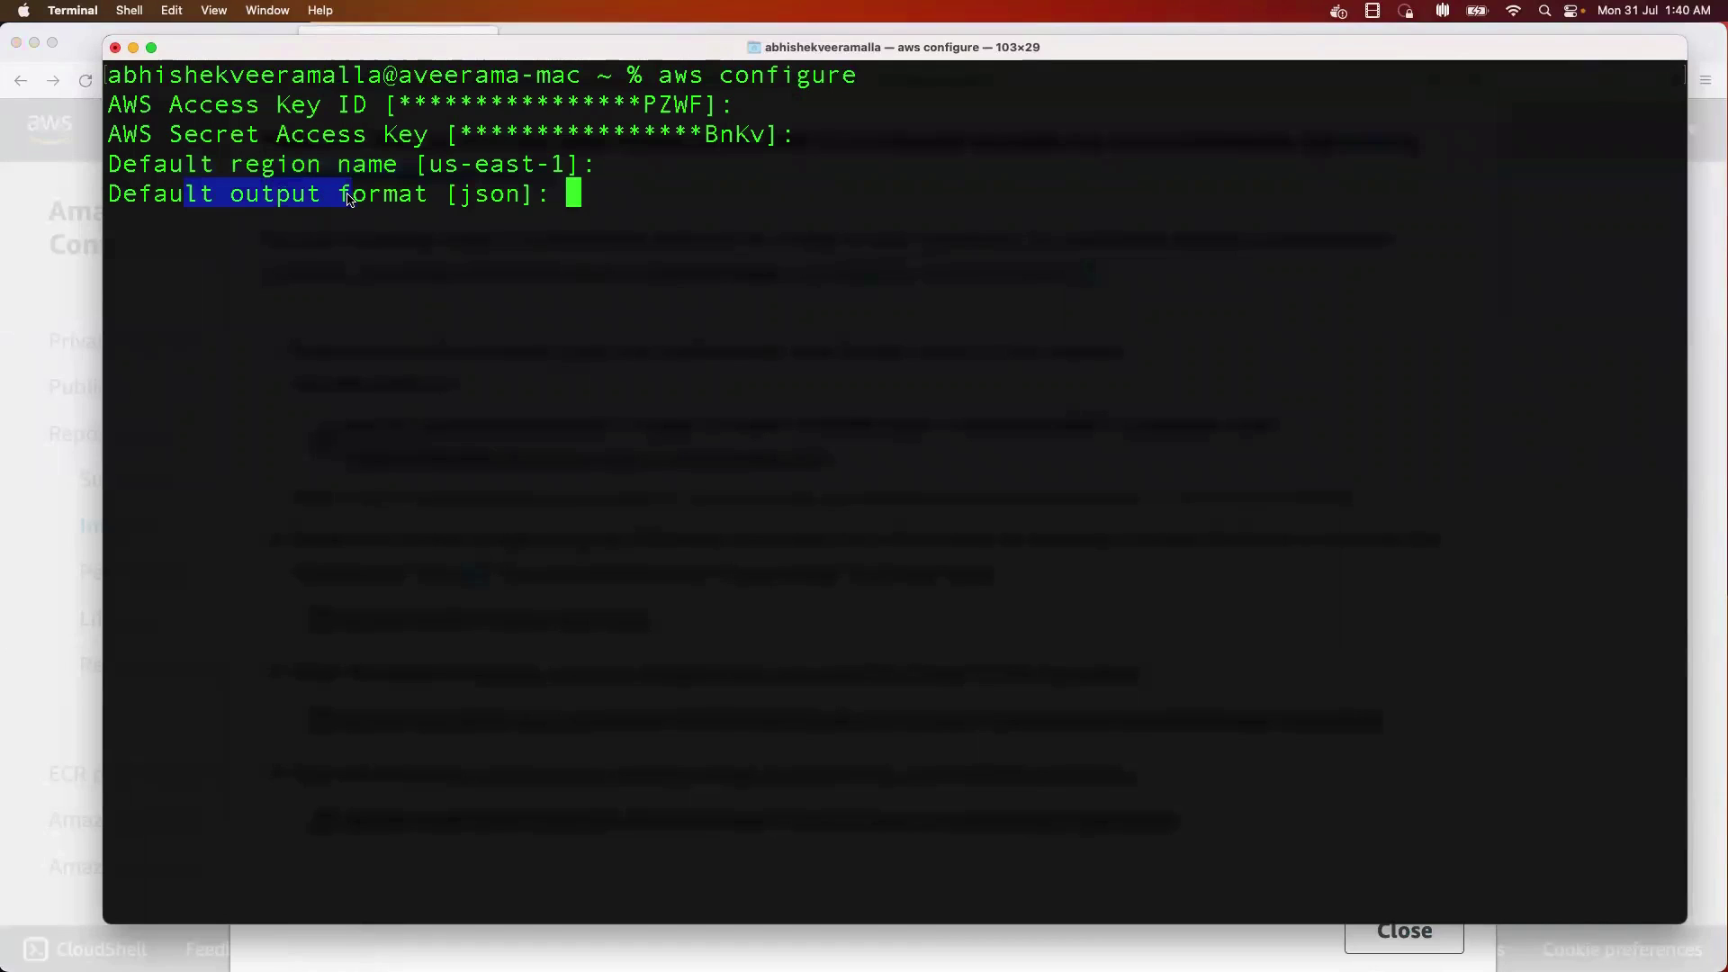
pyautogui.press('Return')
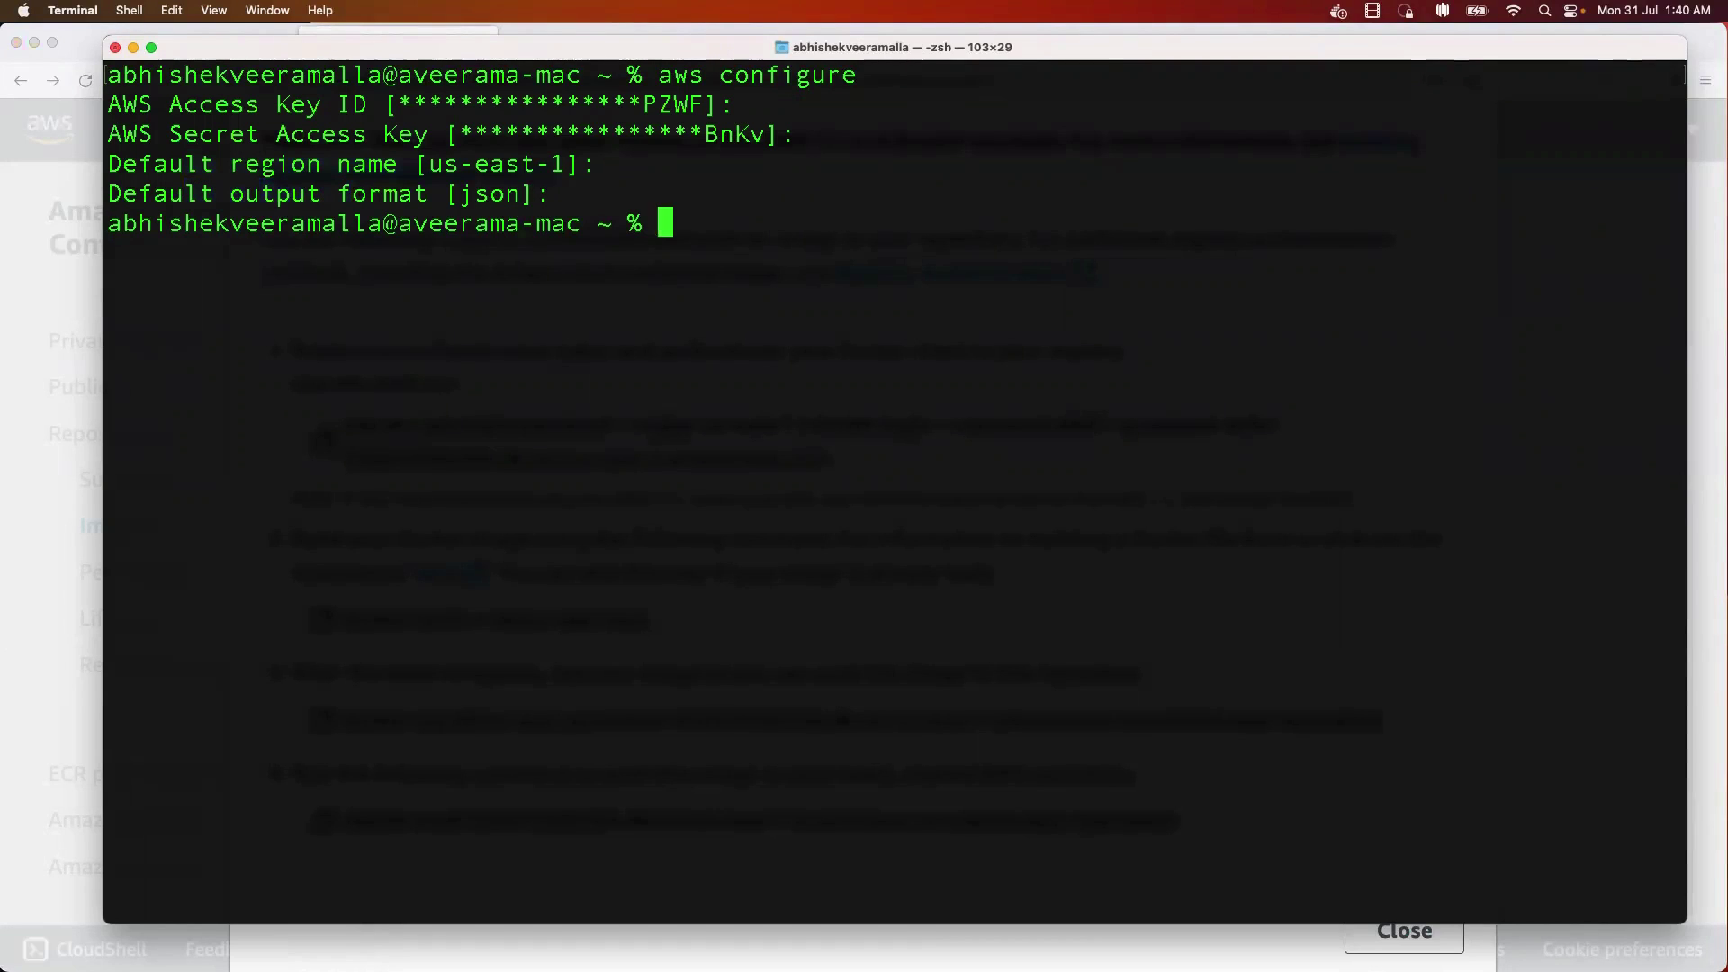
# - Discard the partial entry at the prompt and clear the terminal screen
pyautogui.write('c')
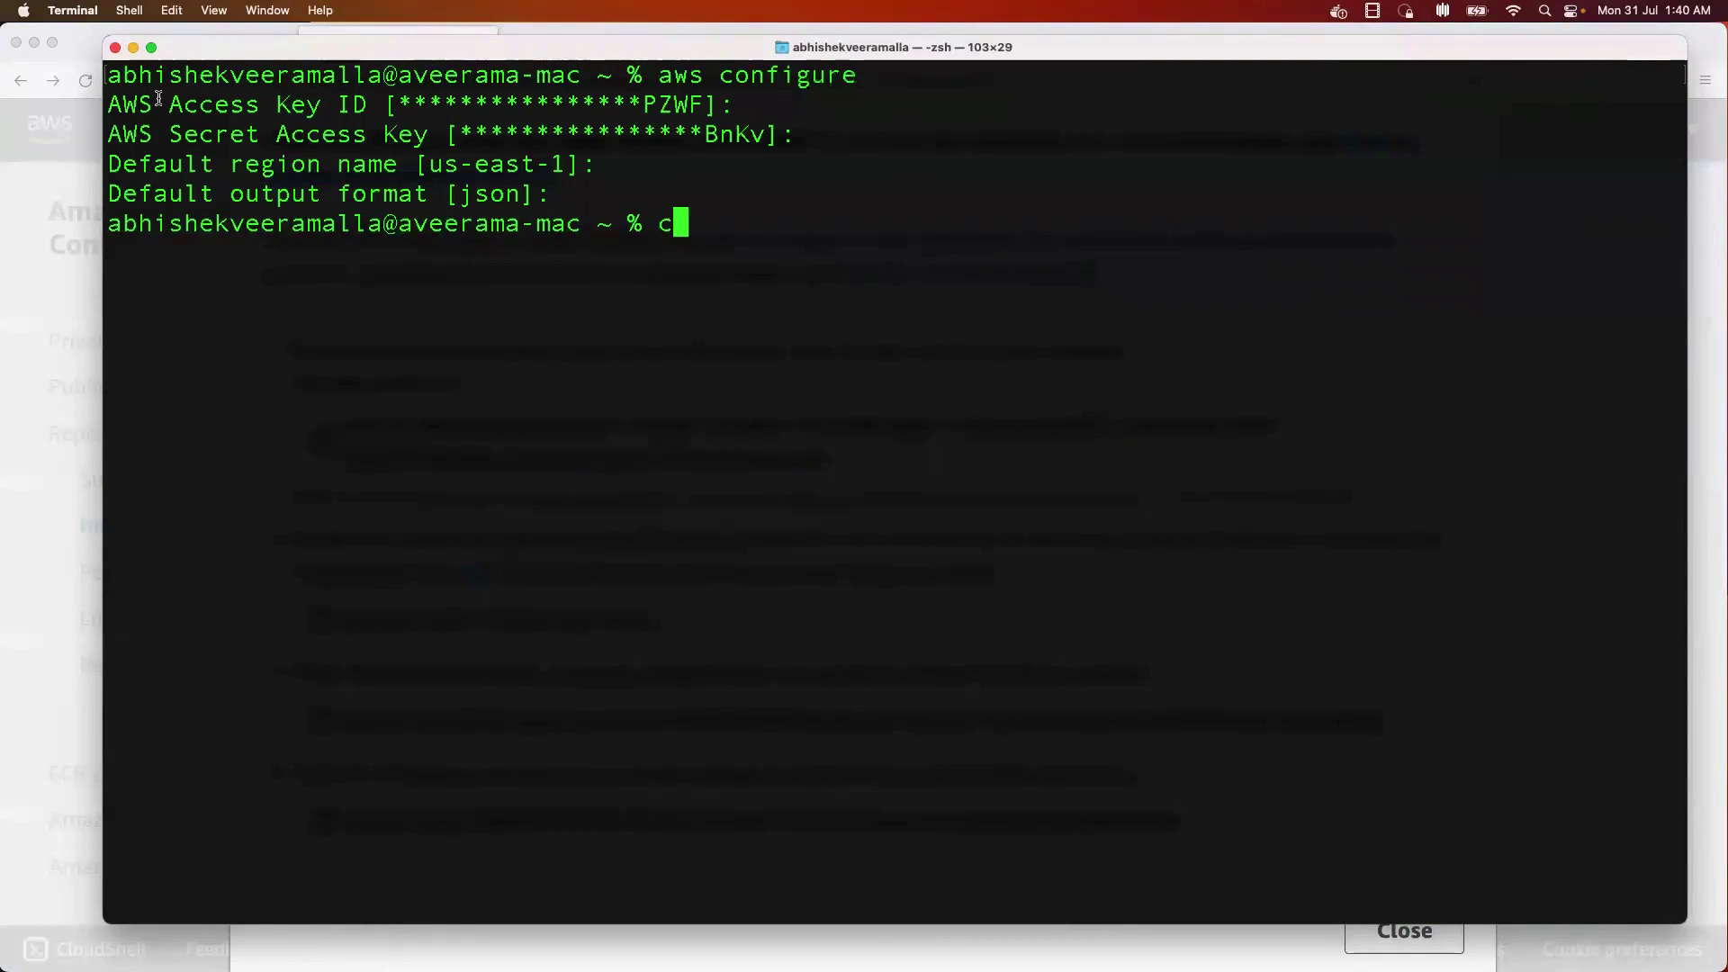
pyautogui.moveTo(154, 104); pyautogui.dragTo(717, 121)
pyautogui.hotkey('ctrl', 'c')
pyautogui.write('clear')
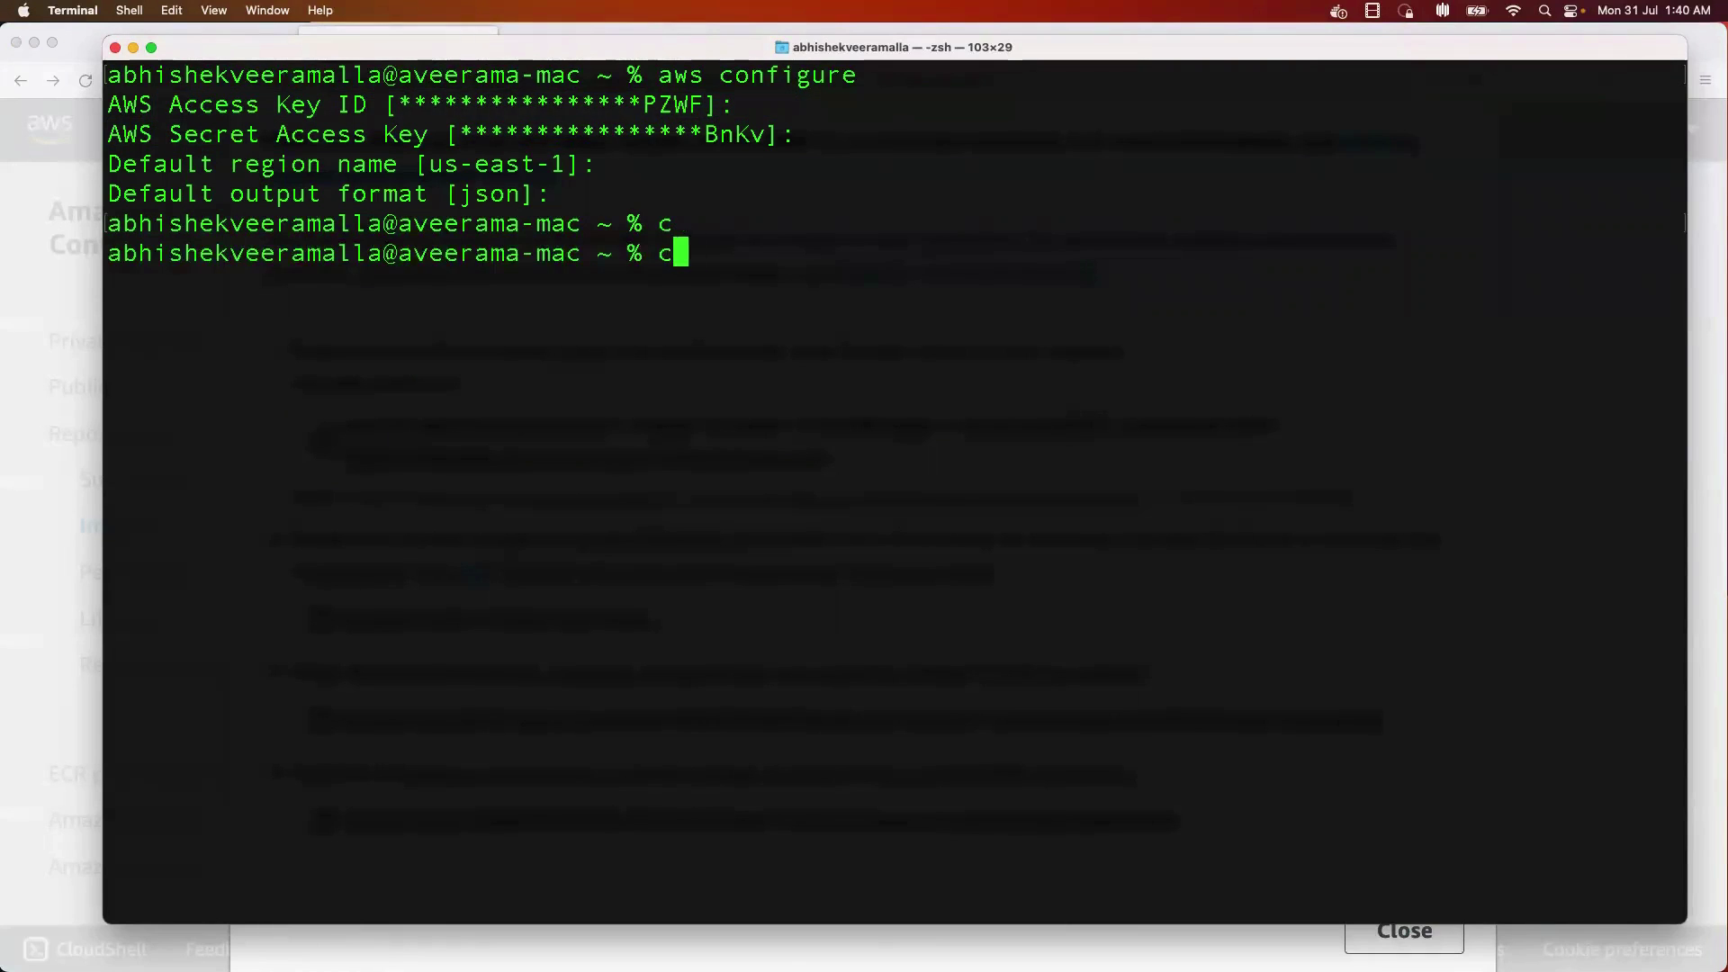
pyautogui.press('Return')
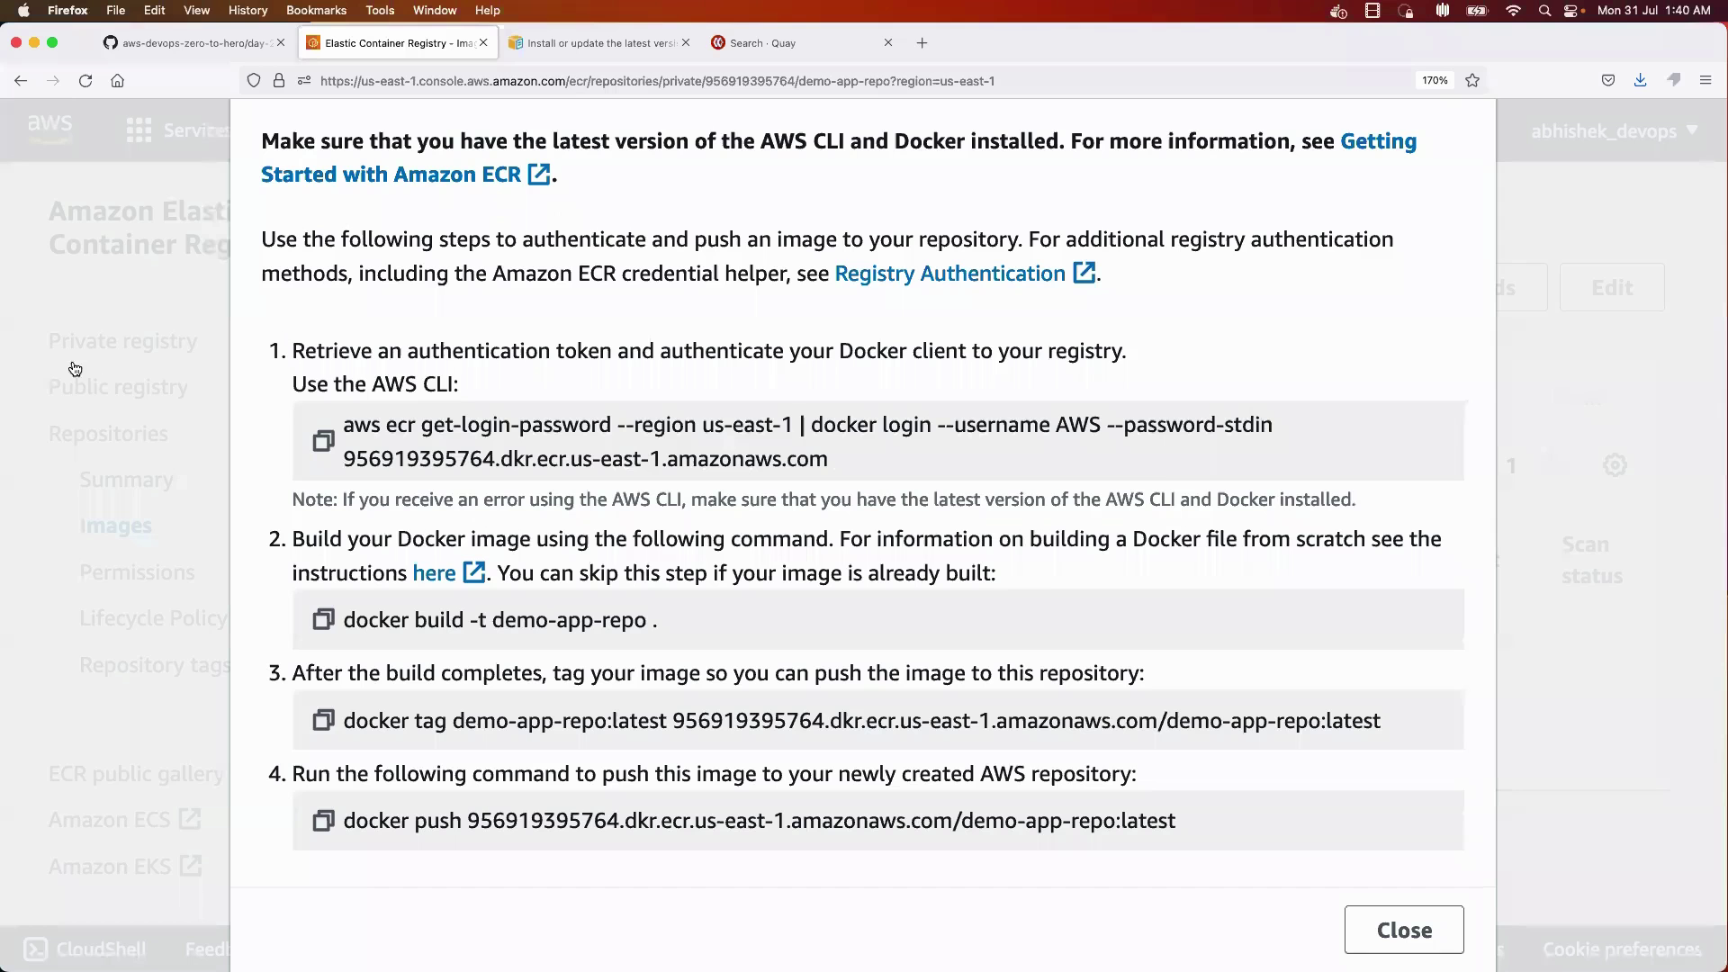
# - Switch to Firefox, open the account's Security credentials page in a new tab and examine its Access keys section
pyautogui.press('Escape')
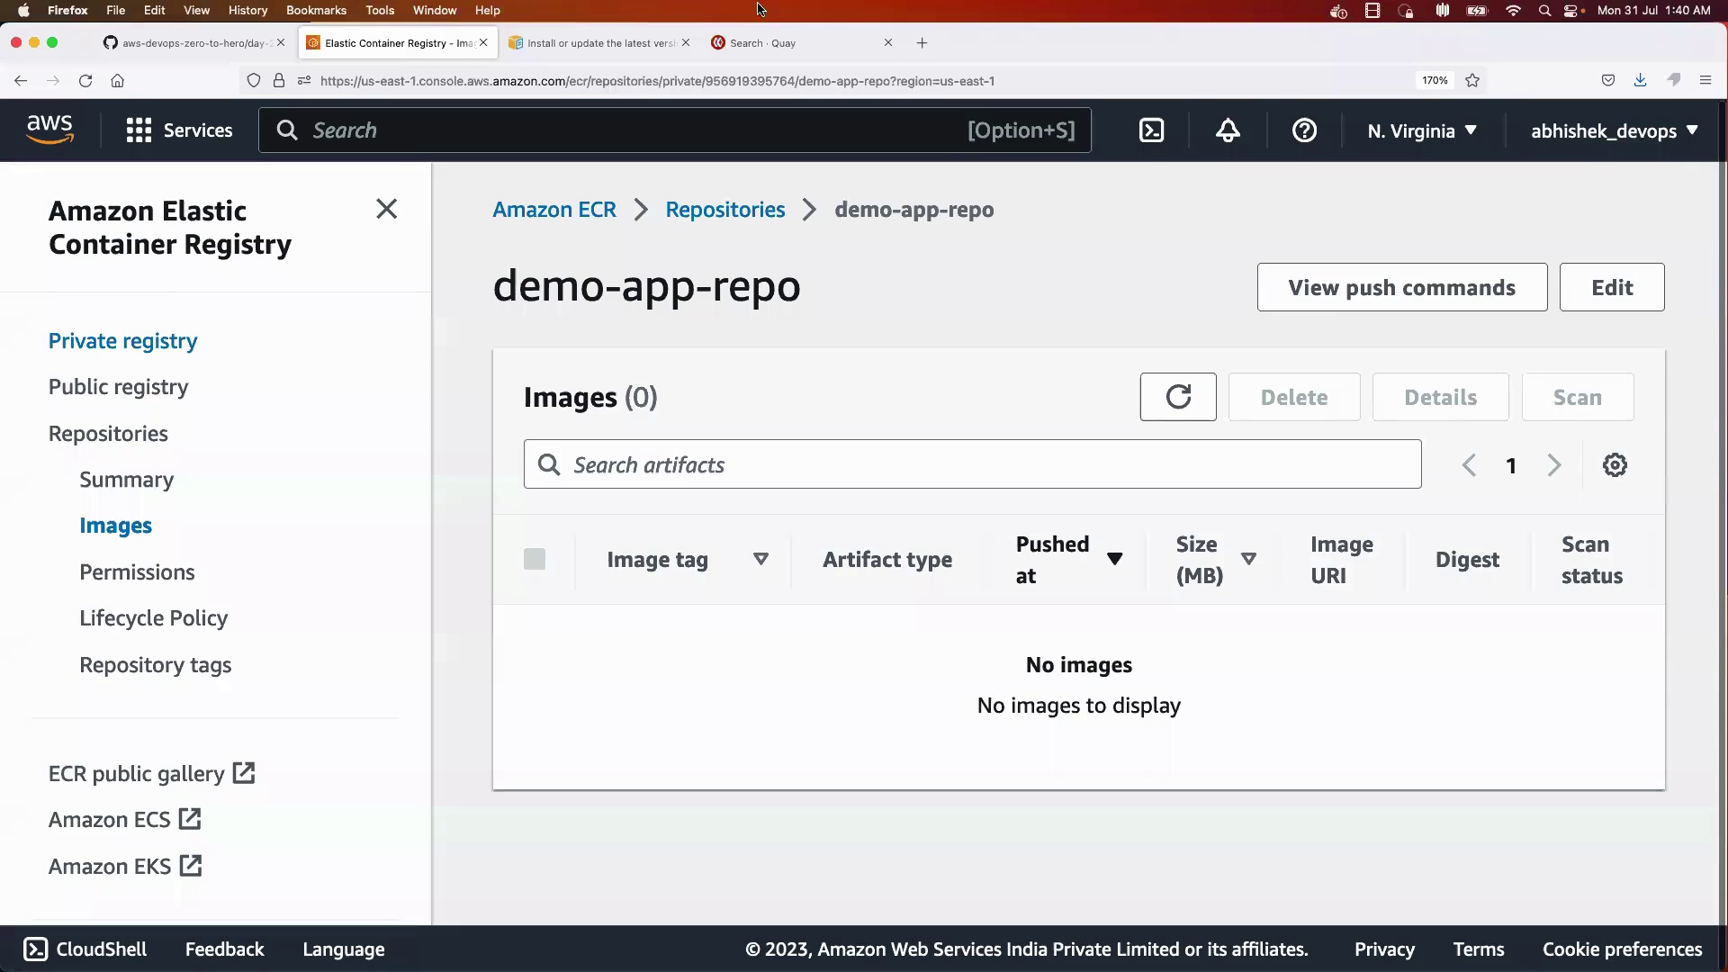
pyautogui.click(1690, 132)
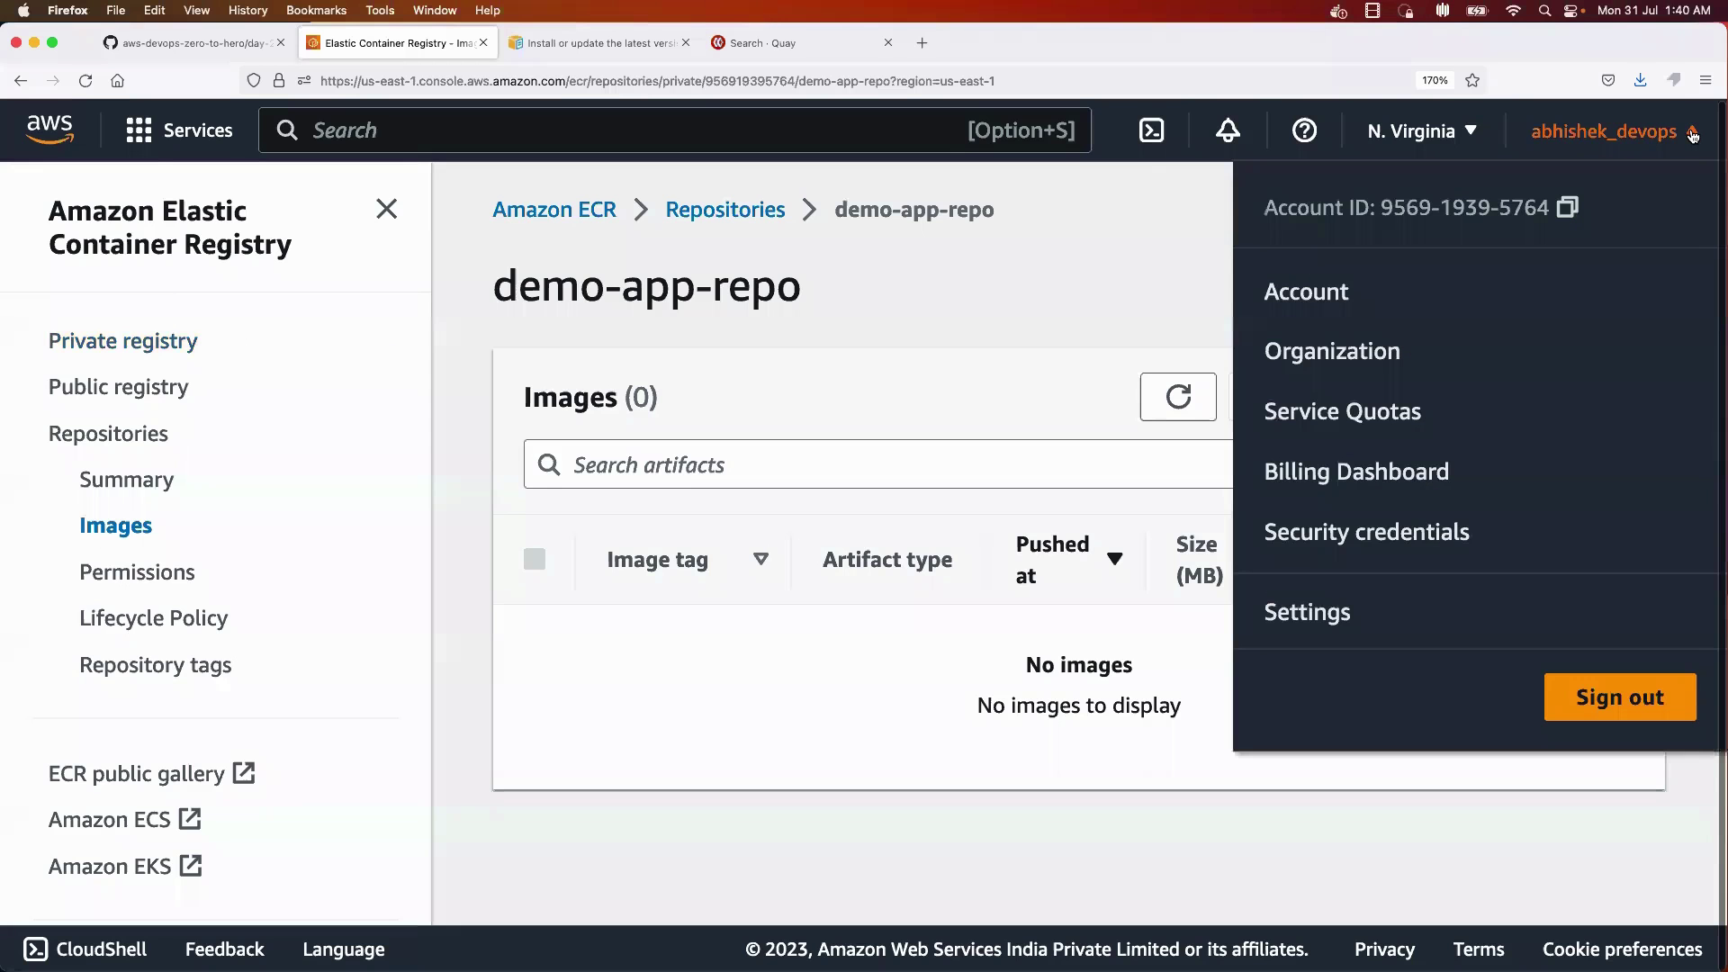
pyautogui.rightClick(1326, 539)
pyautogui.click(1121, 439)
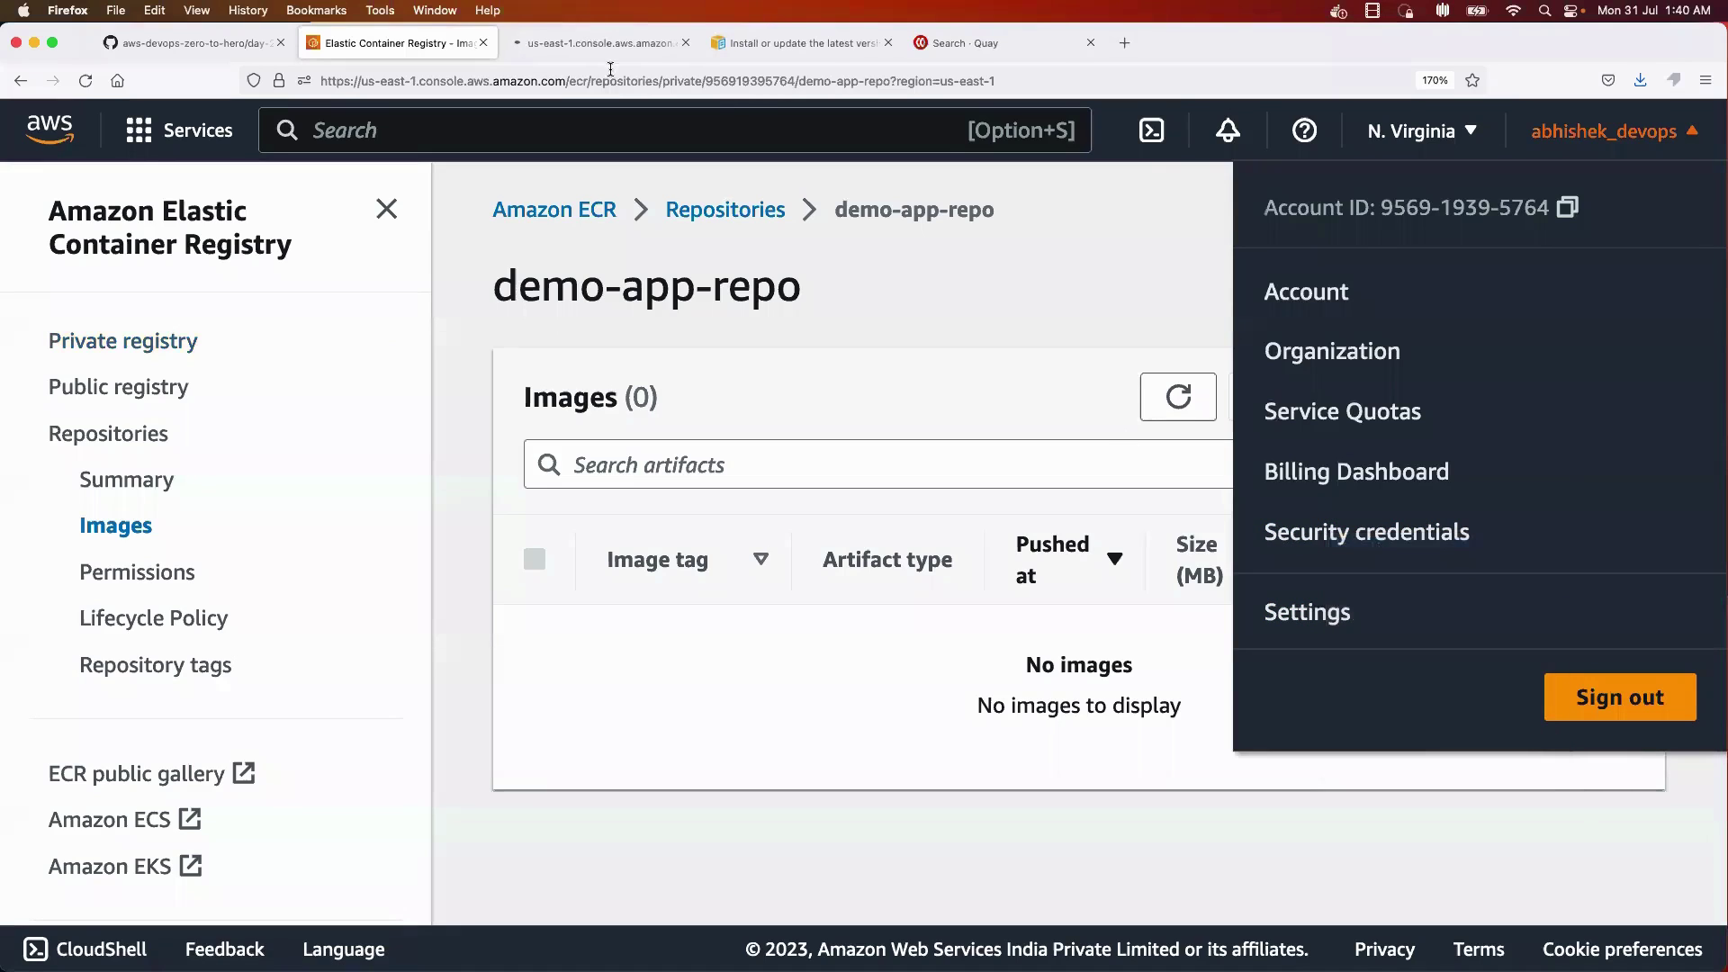
pyautogui.click(598, 43)
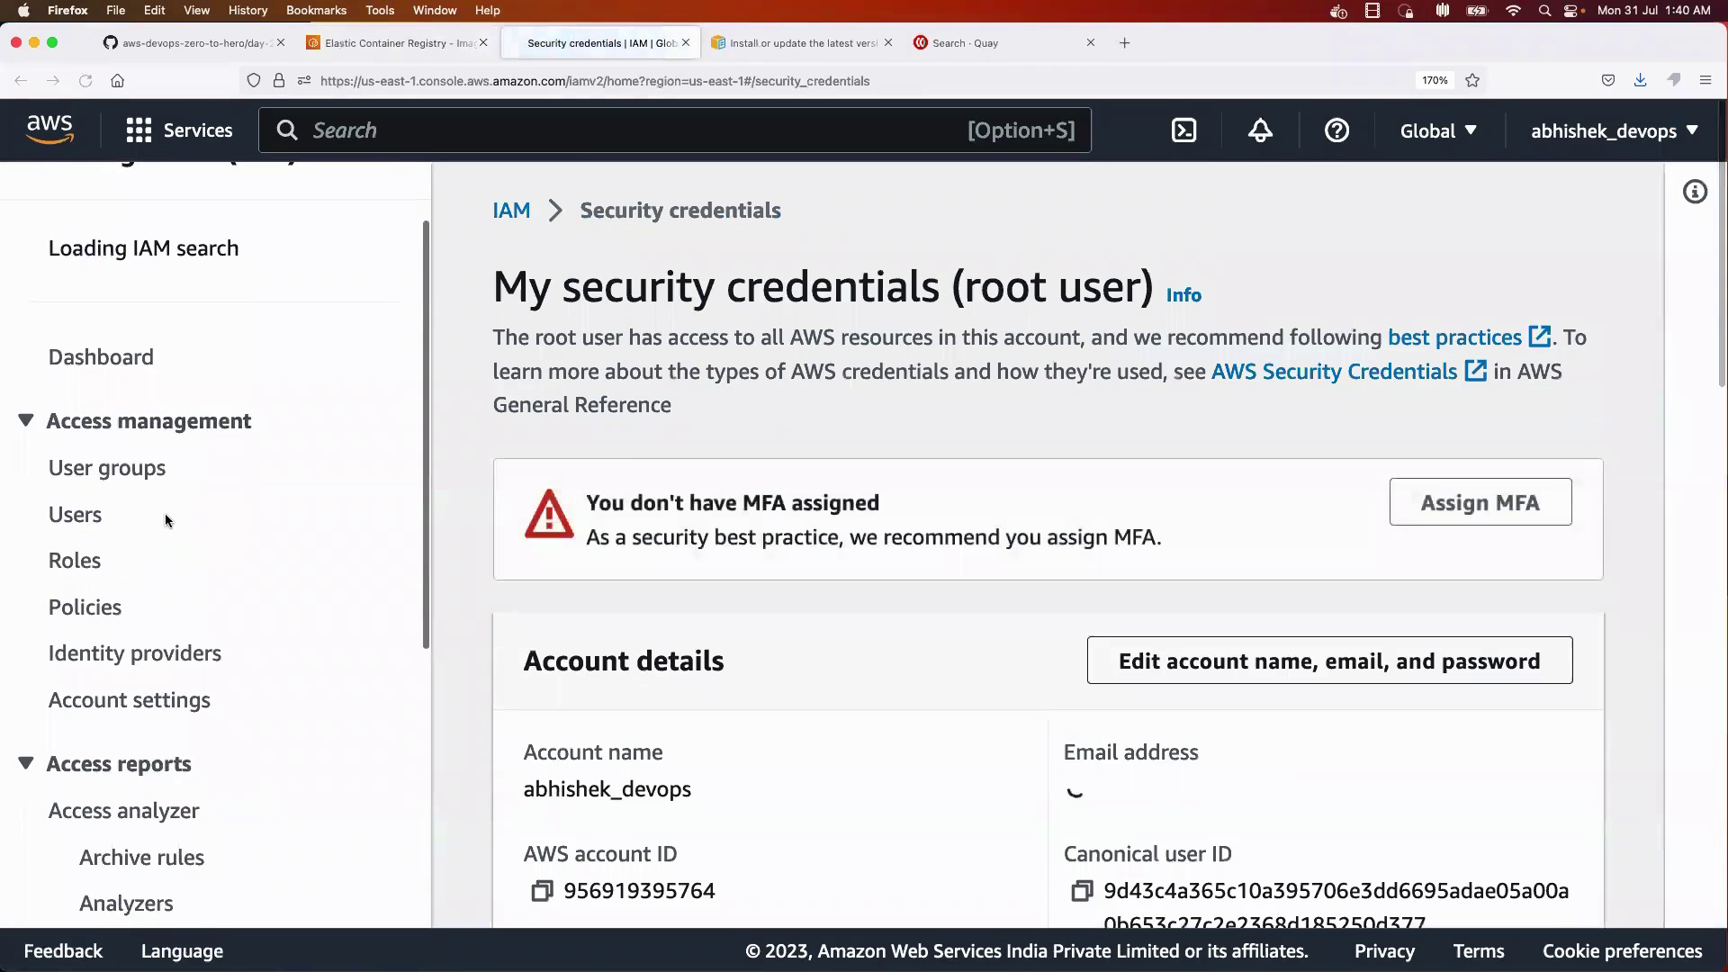
pyautogui.scroll(-1, 672, 556)
pyautogui.scroll(-10, 672, 558)
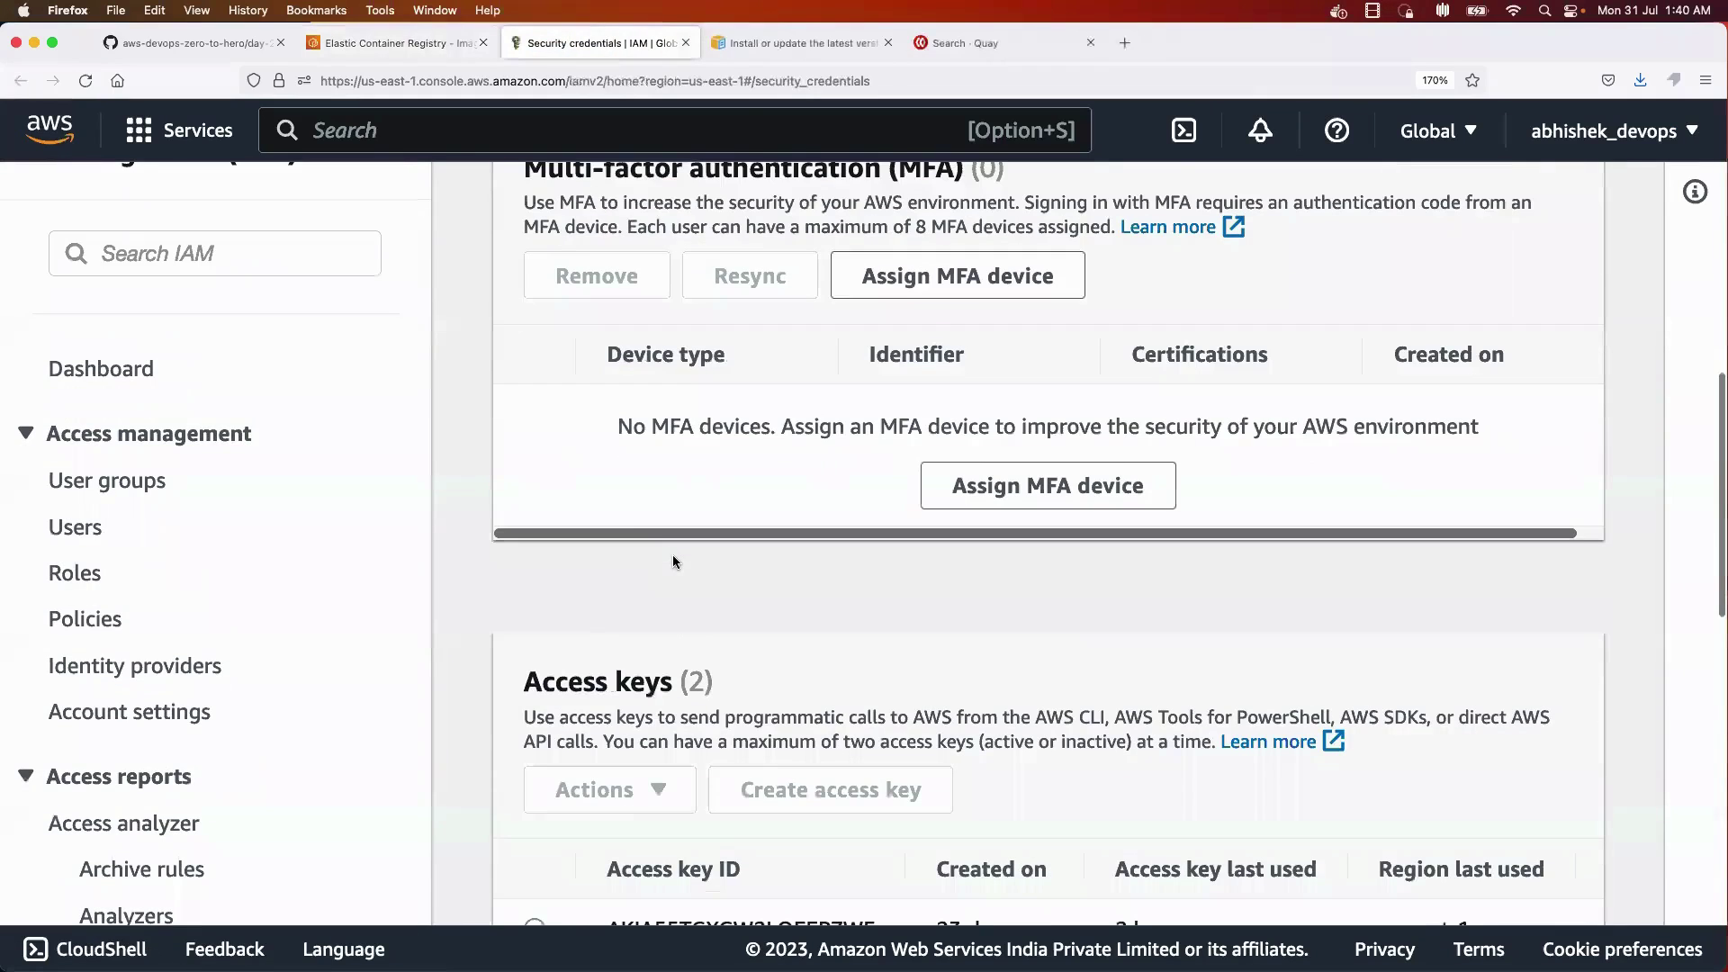
pyautogui.moveTo(572, 366); pyautogui.dragTo(652, 367)
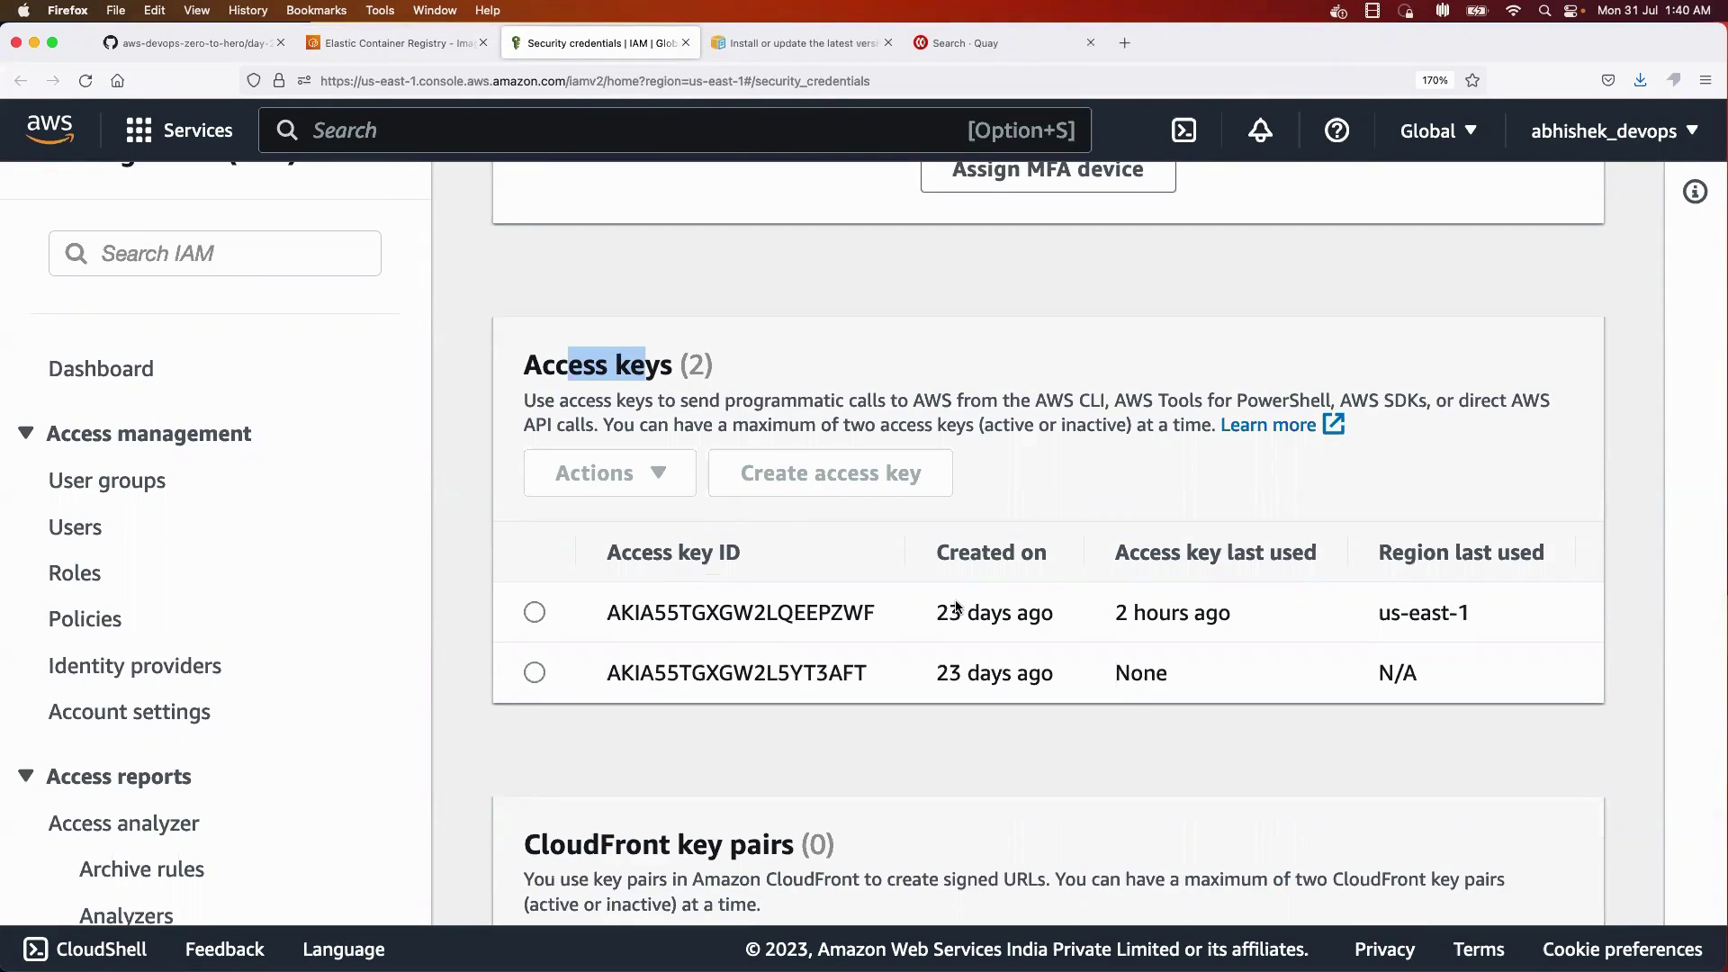
# - View the GitHub day-20 page, switch to Terminal and clear its screen
pyautogui.click(190, 44)
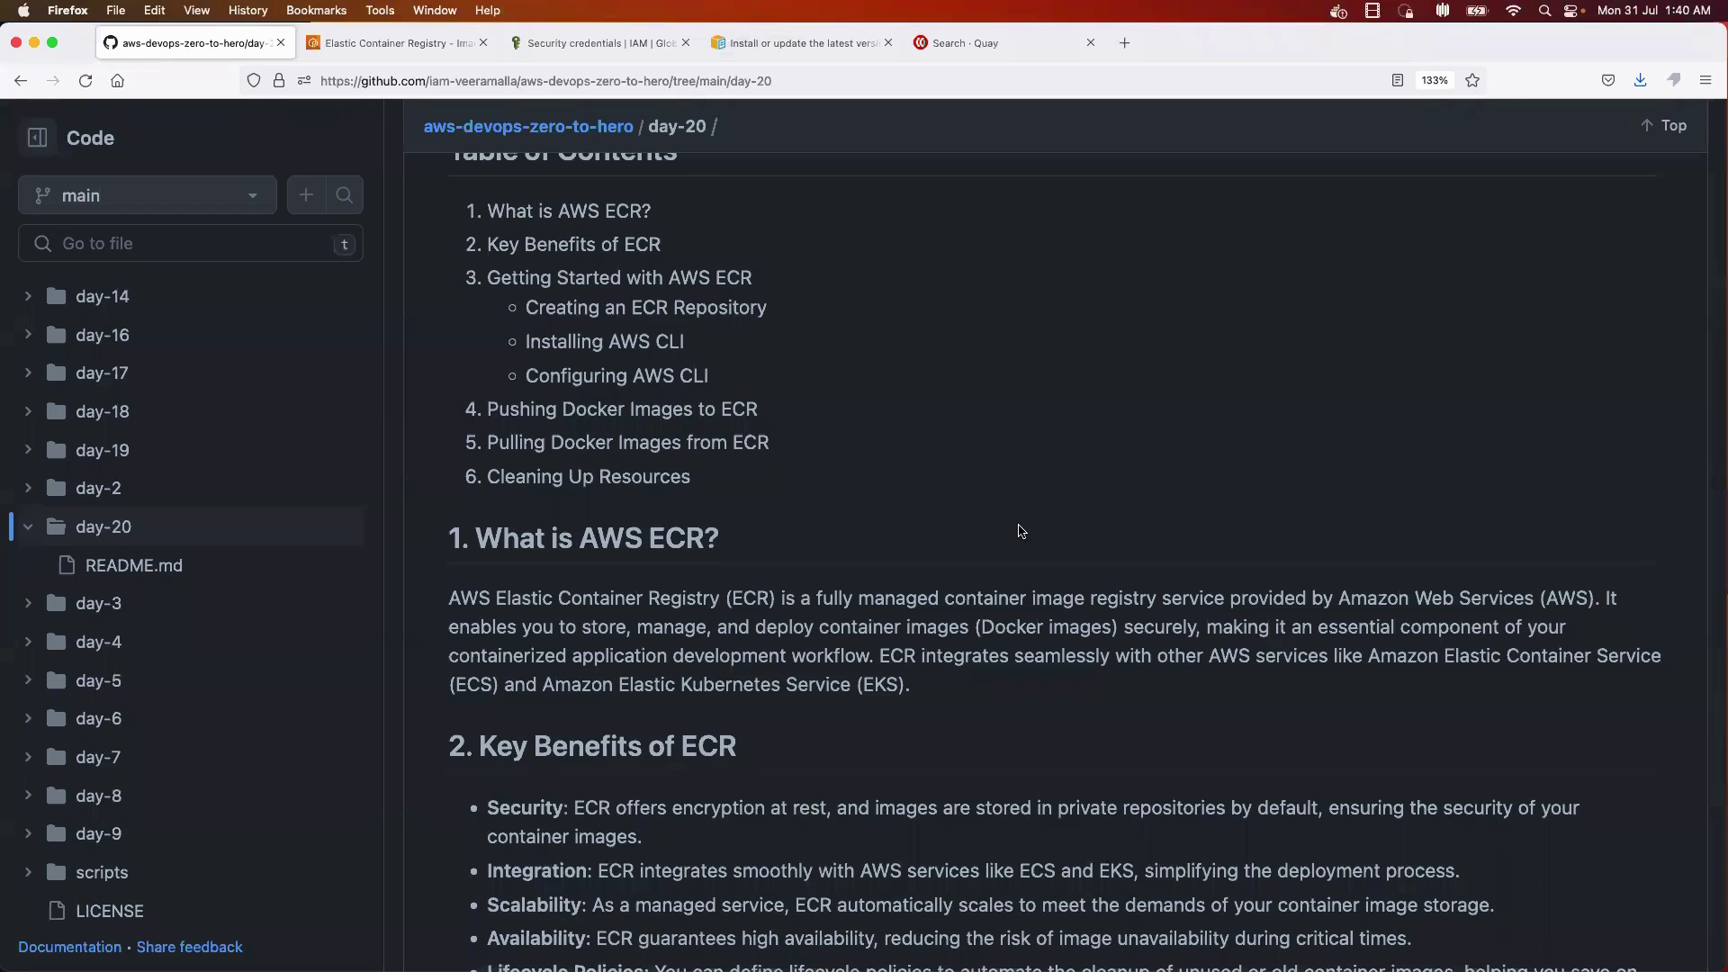
pyautogui.press('super+Tab')
pyautogui.write('c')
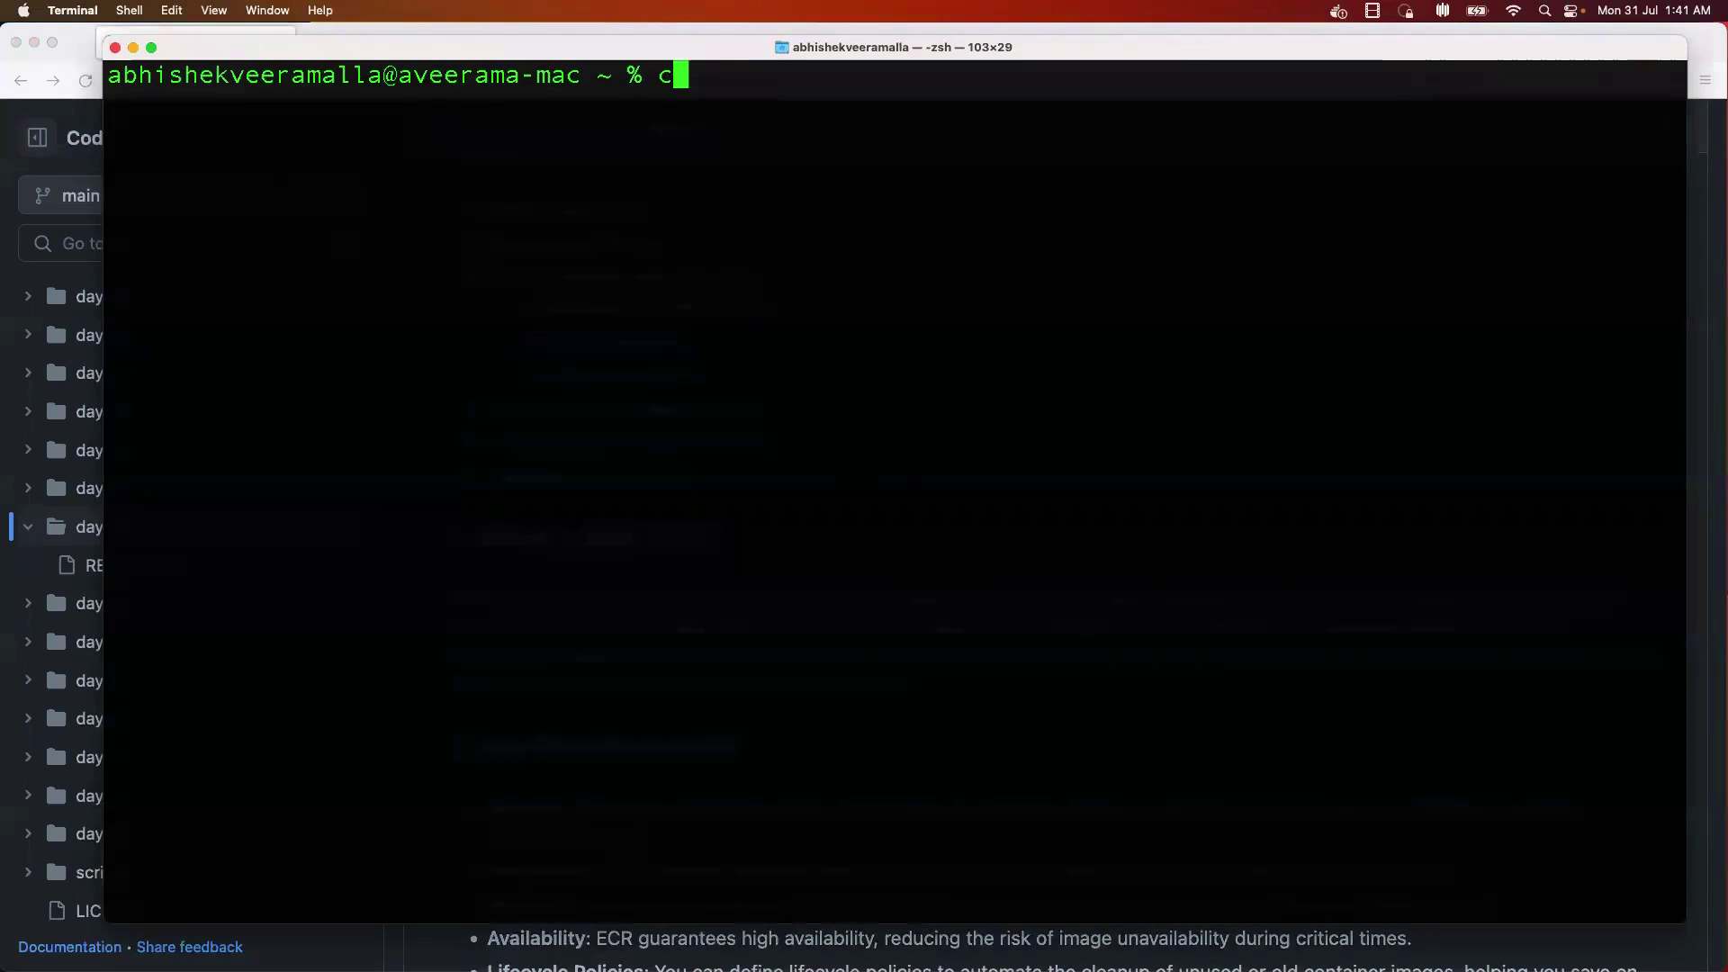
pyautogui.write('lear')
pyautogui.press('Return')
# - Switch to Firefox and copy the macOS / Linux docker login command from the push commands of demo-app-repo
pyautogui.press('super+Tab')
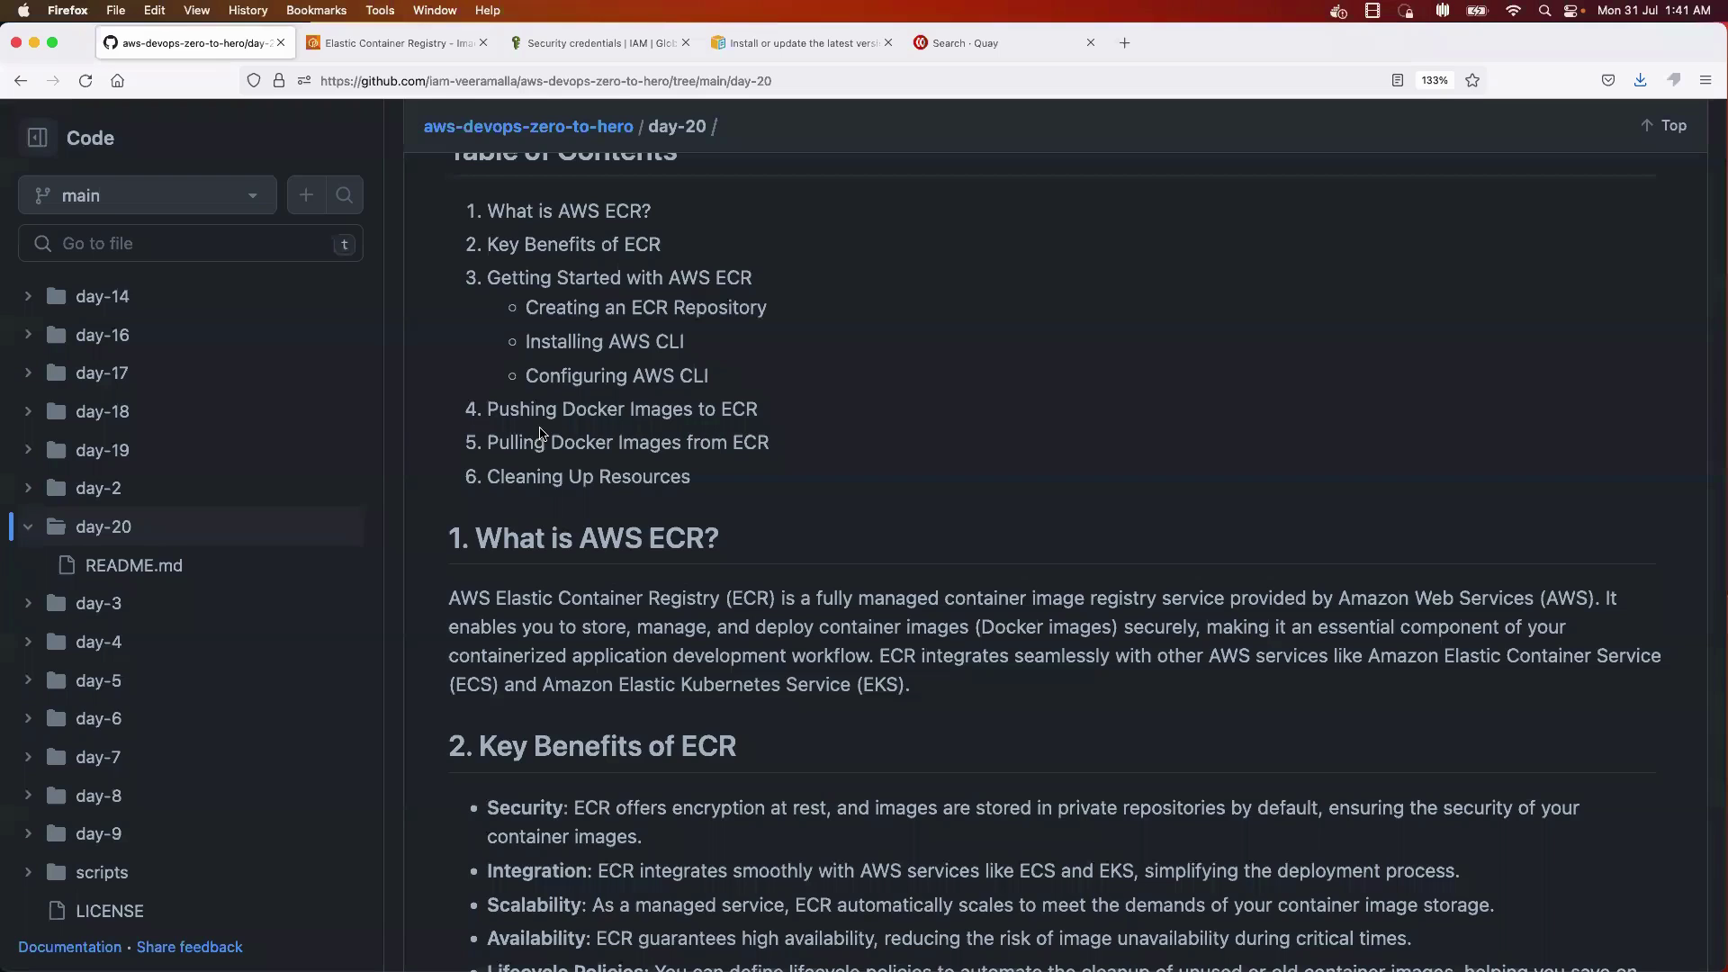
pyautogui.click(433, 38)
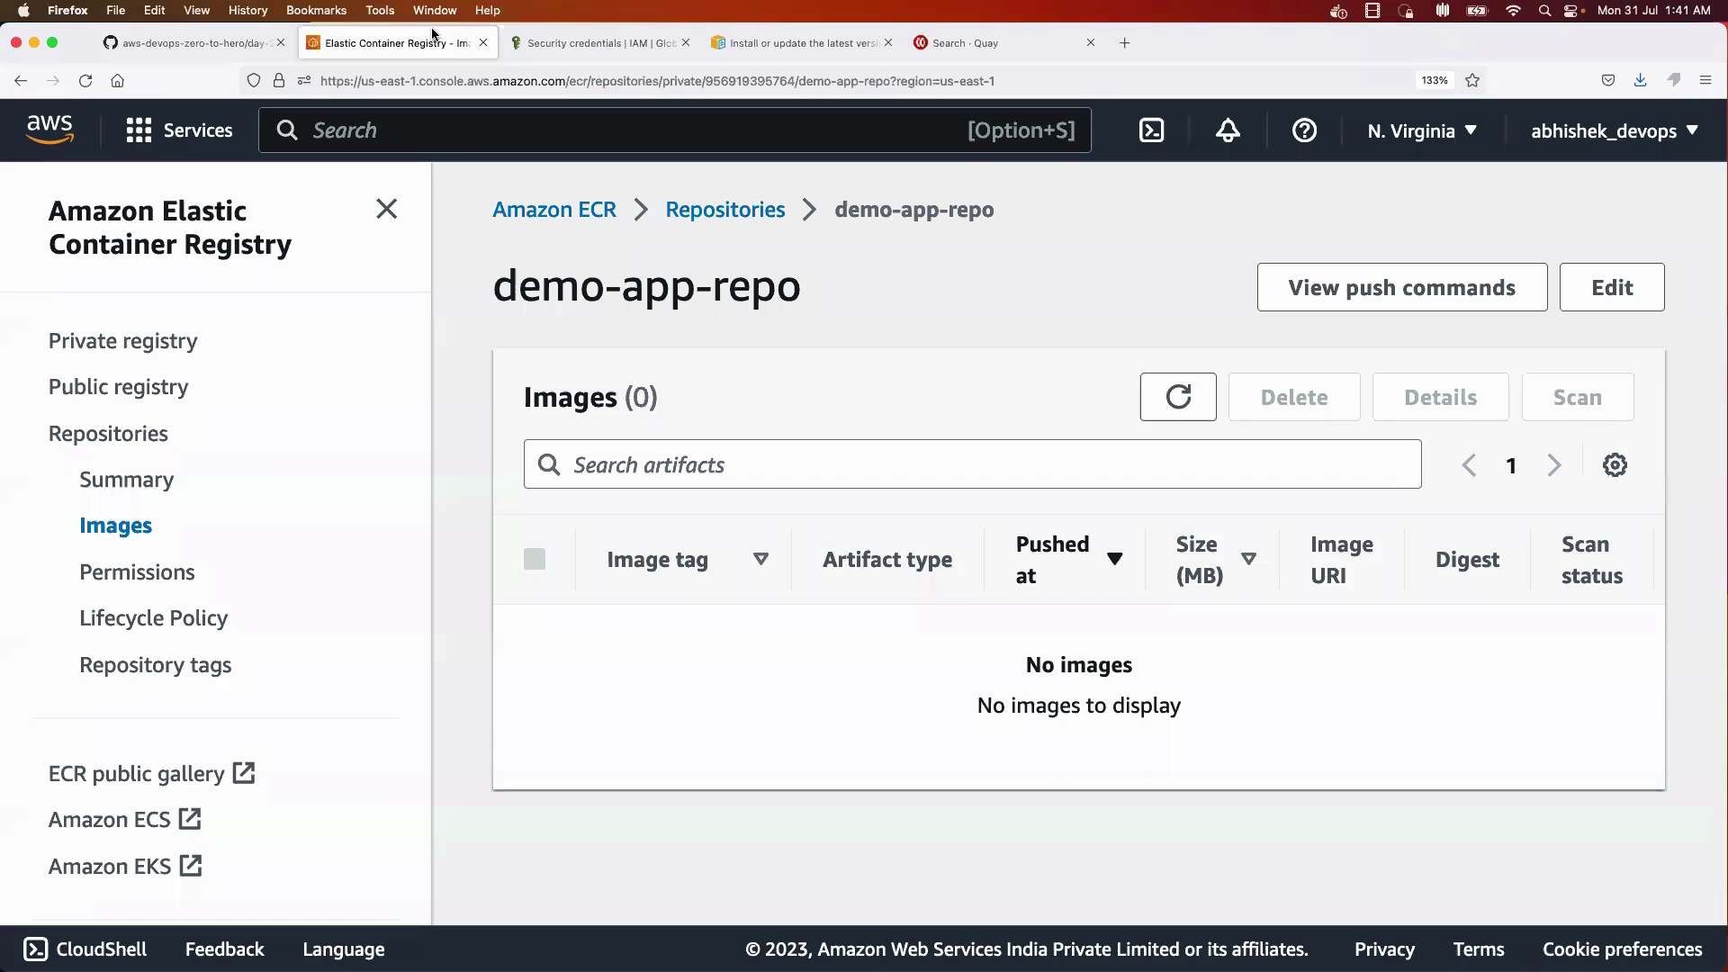
pyautogui.click(1418, 290)
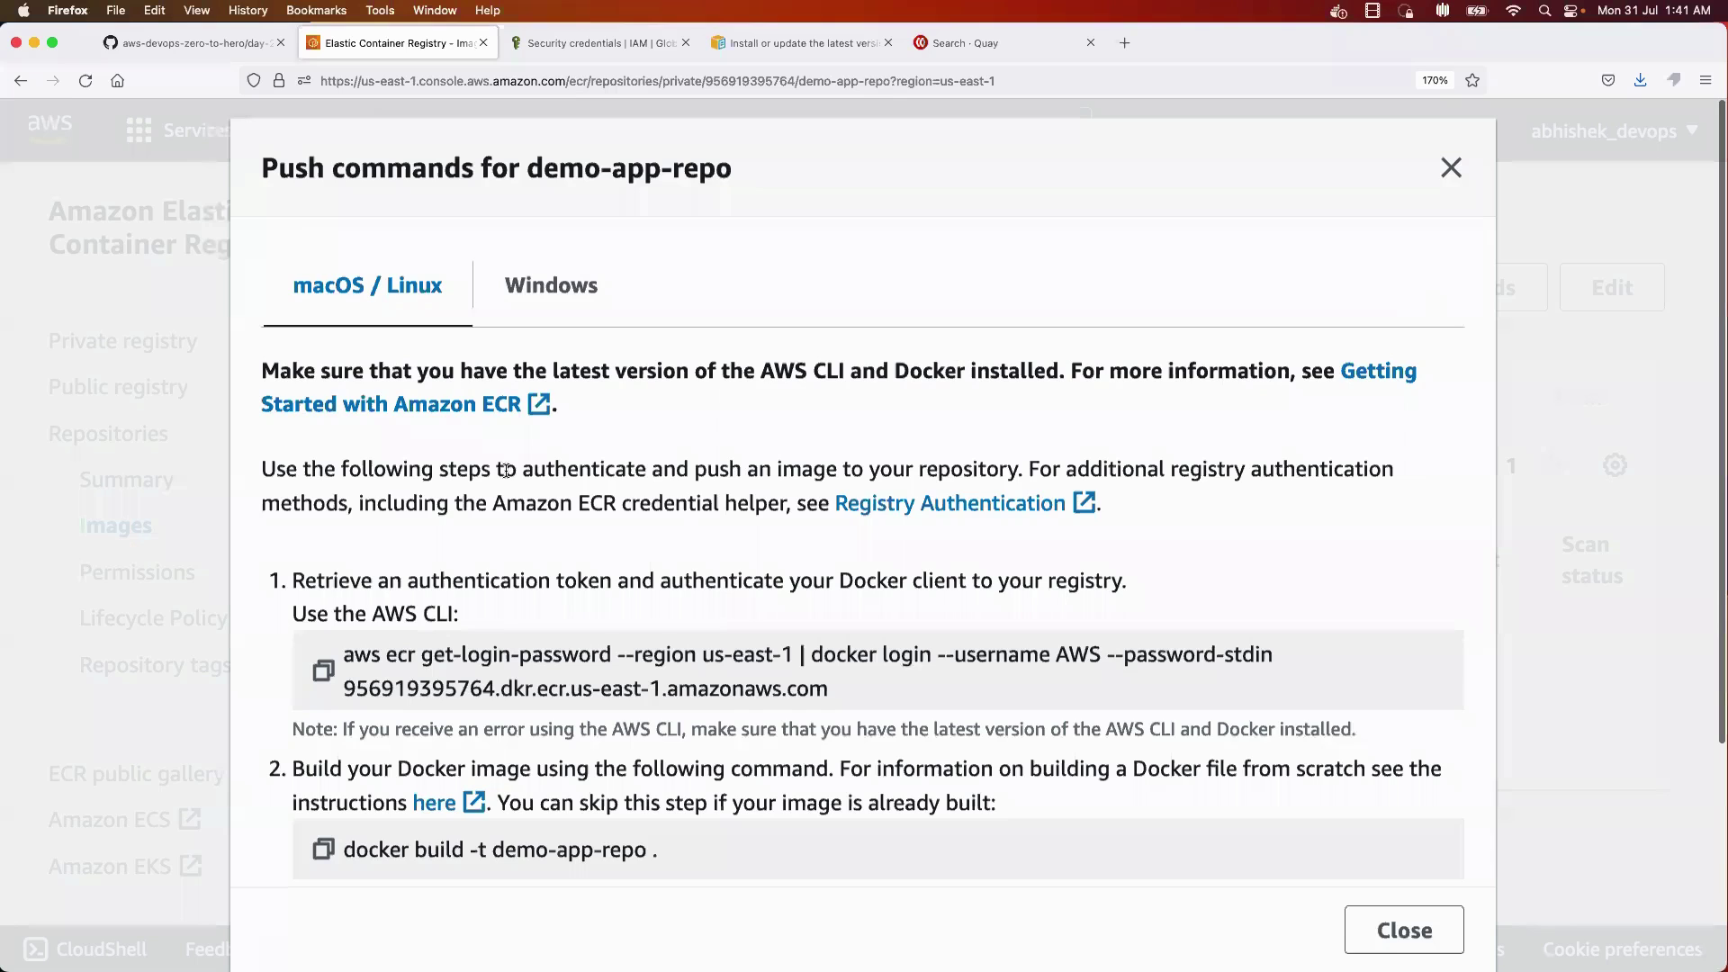
pyautogui.scroll(-3, 509, 477)
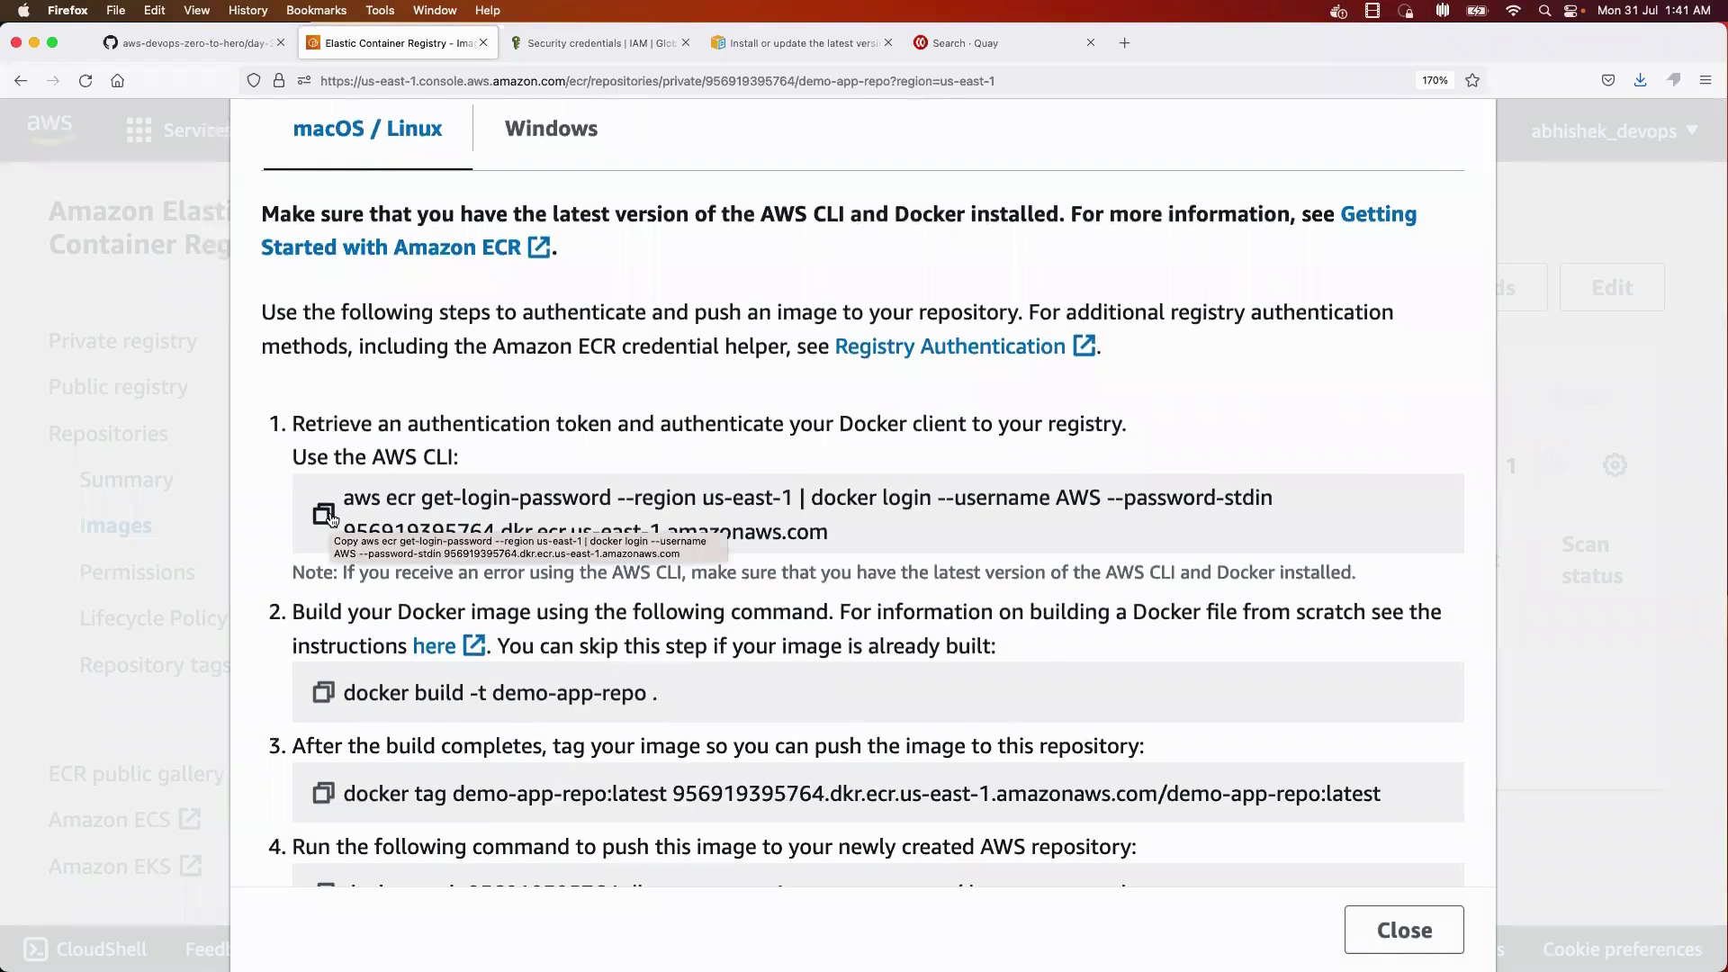
pyautogui.click(324, 515)
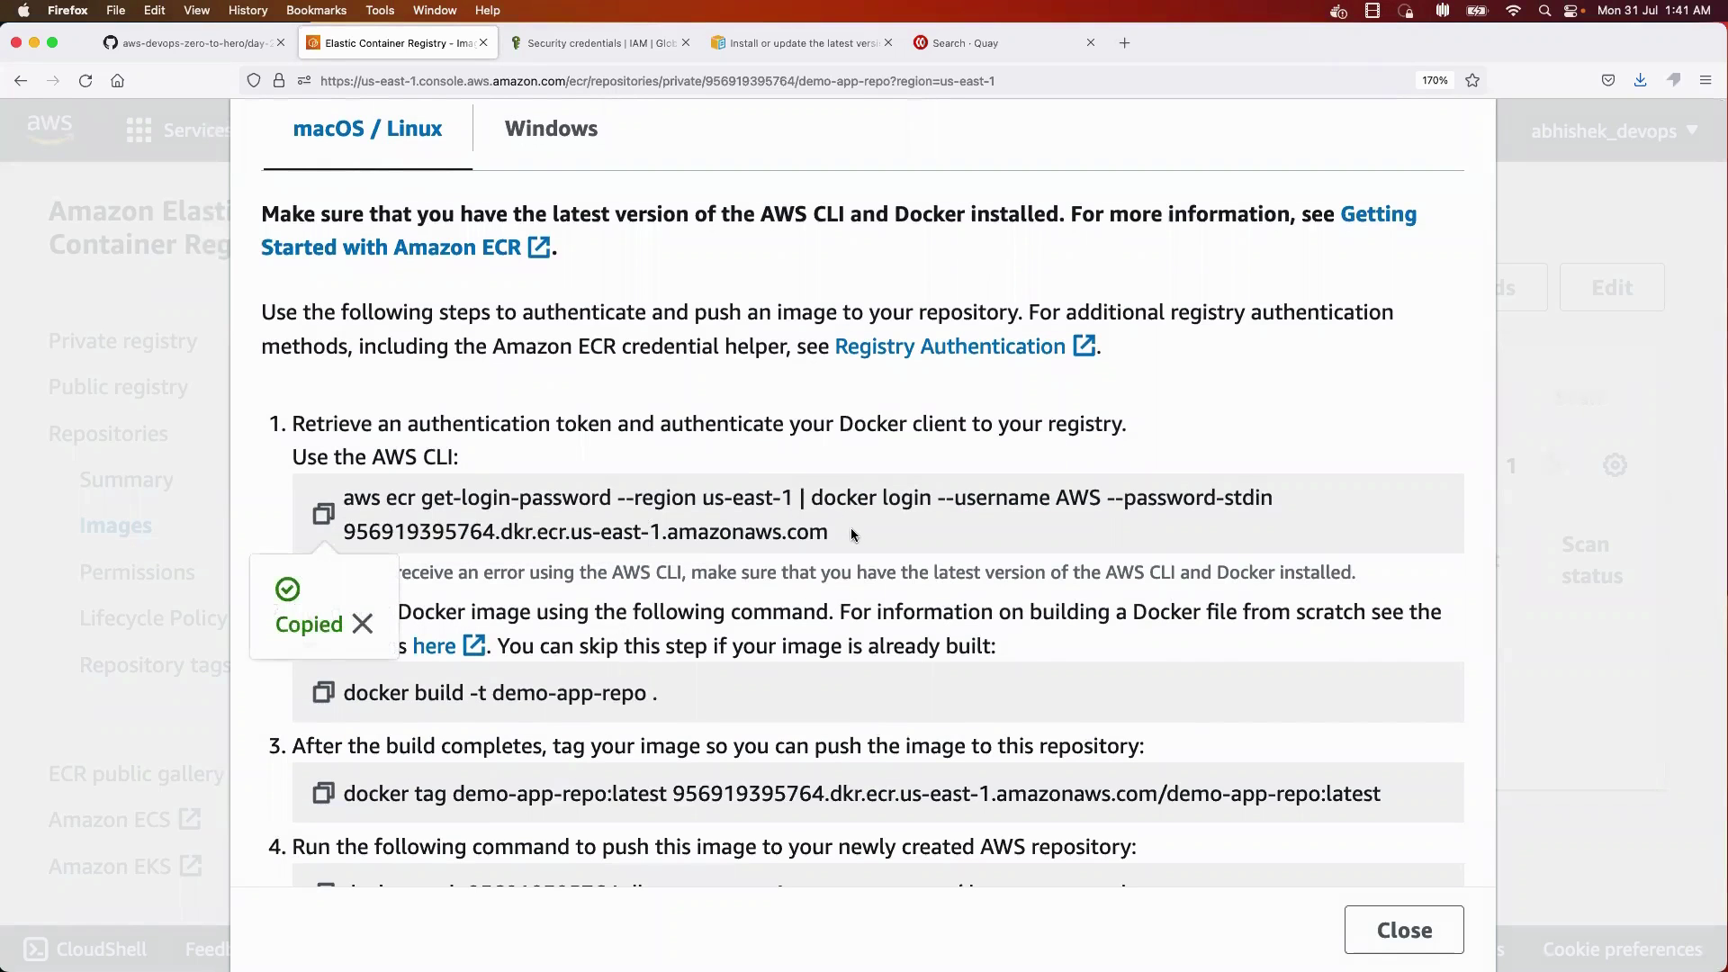
pyautogui.moveTo(853, 535); pyautogui.dragTo(305, 485)
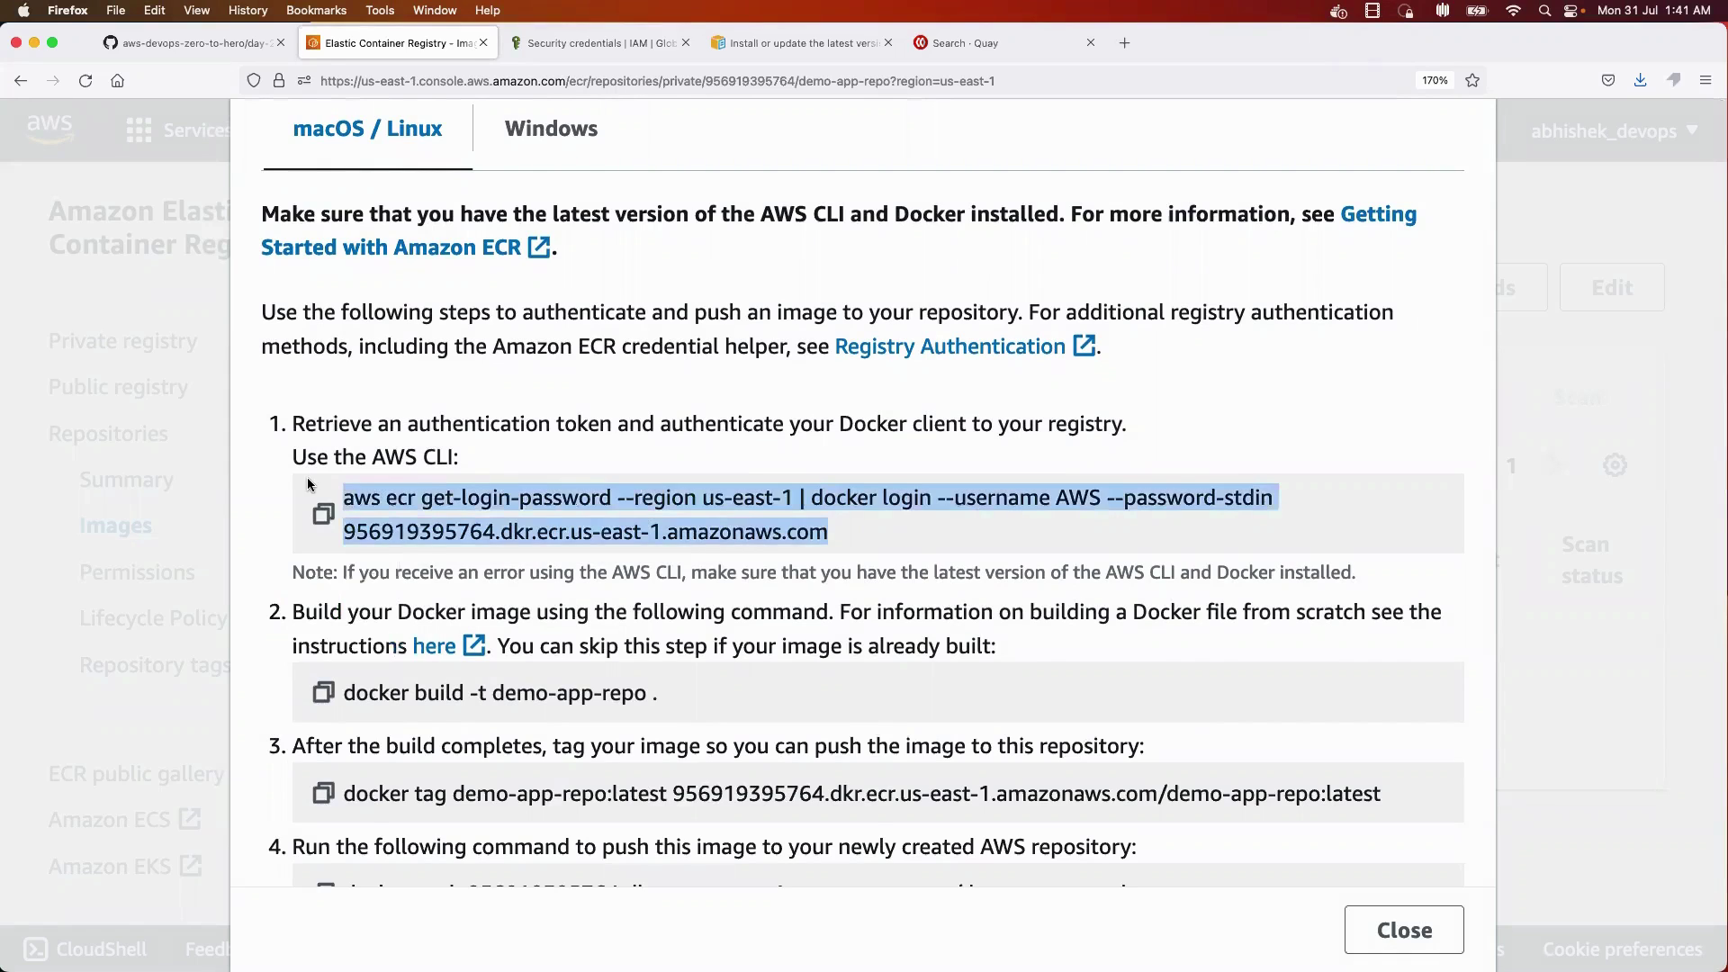
pyautogui.click(502, 504)
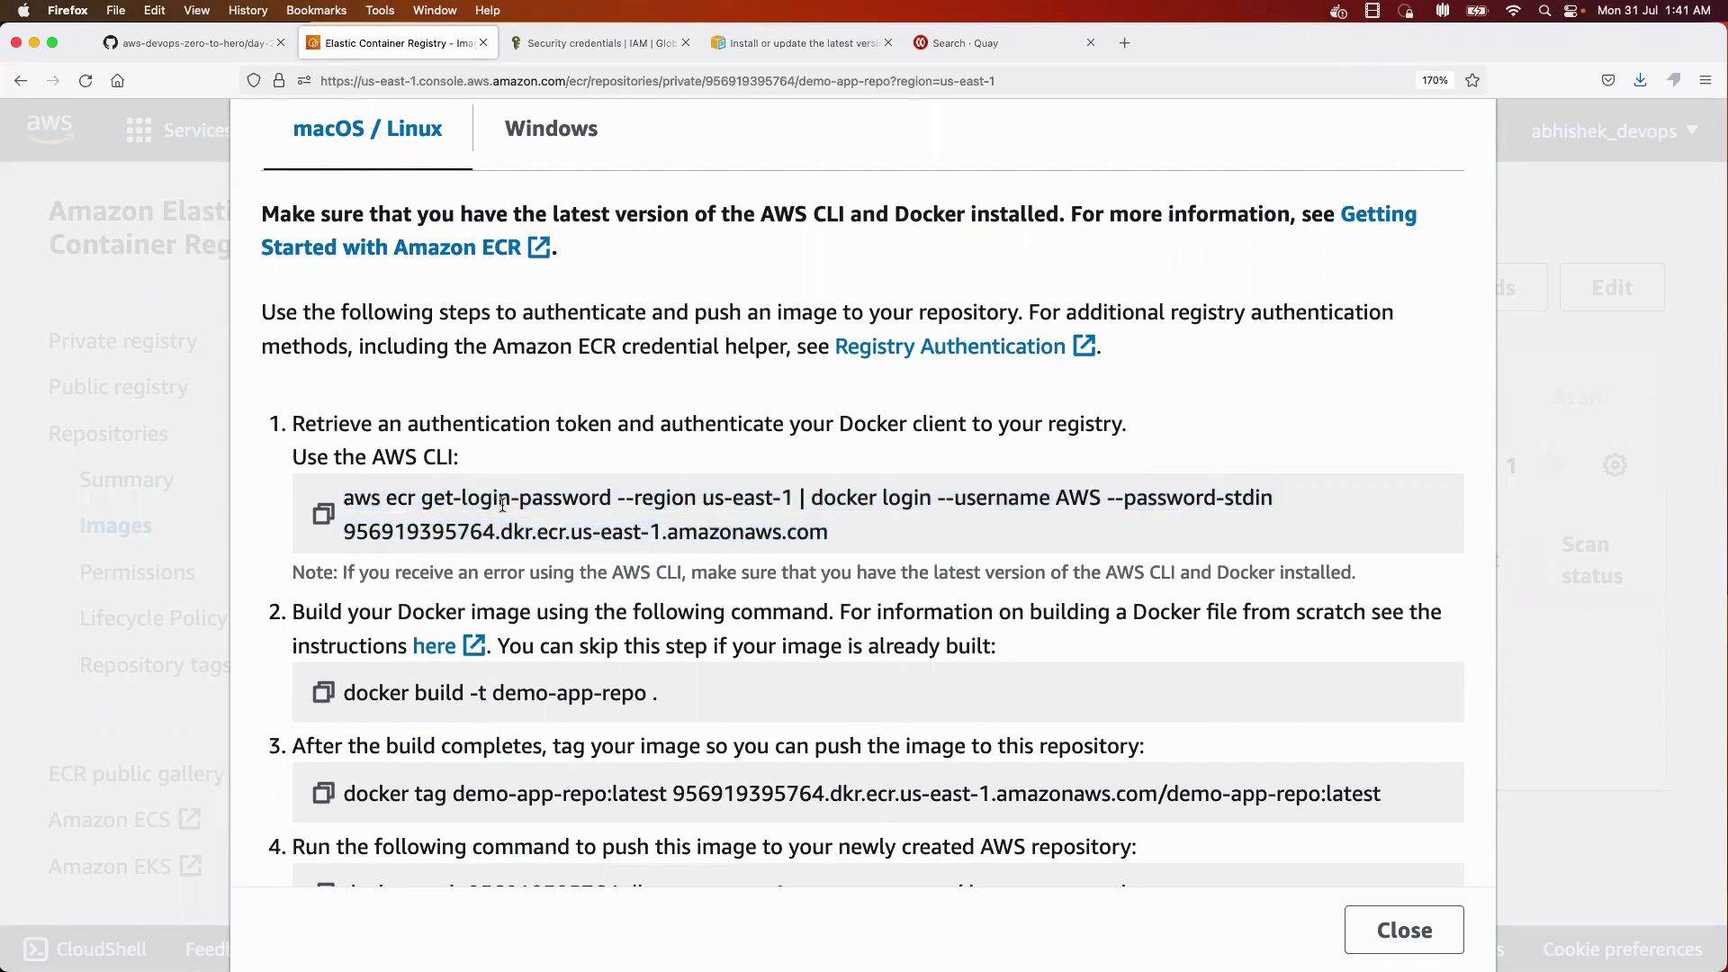
pyautogui.moveTo(838, 552); pyautogui.dragTo(339, 482)
# - Switch to Terminal, draft docker login at the prompt without running it and discard it
pyautogui.press('super+Tab')
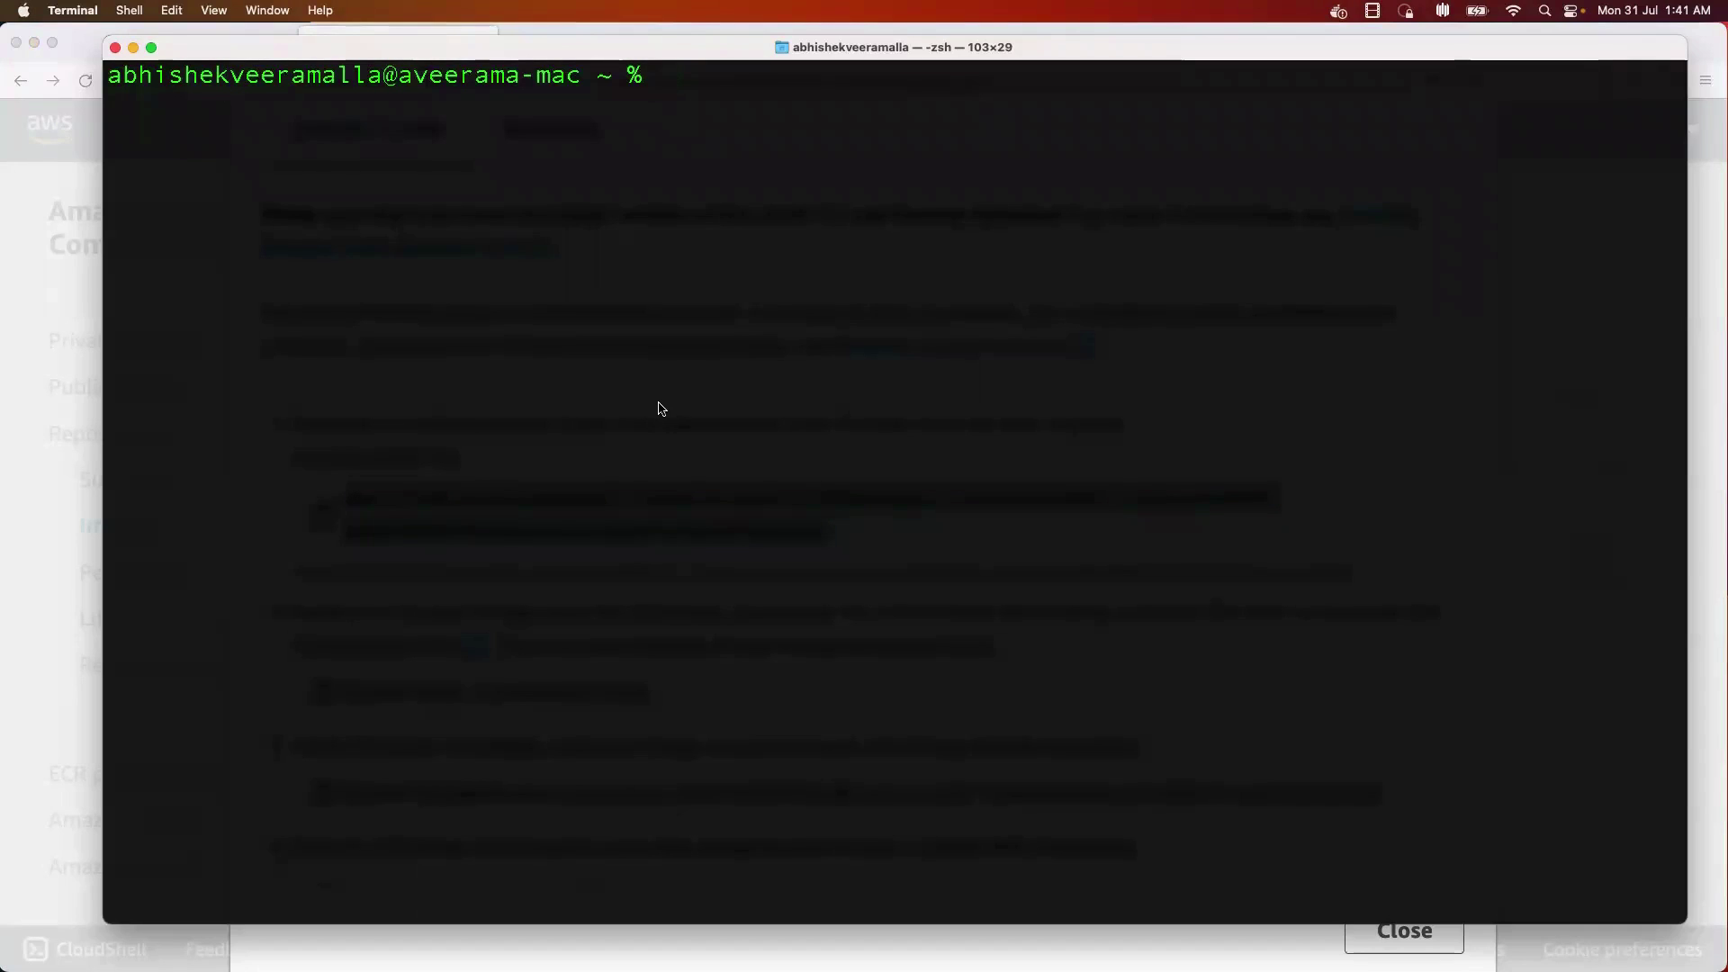
pyautogui.write('docker ')
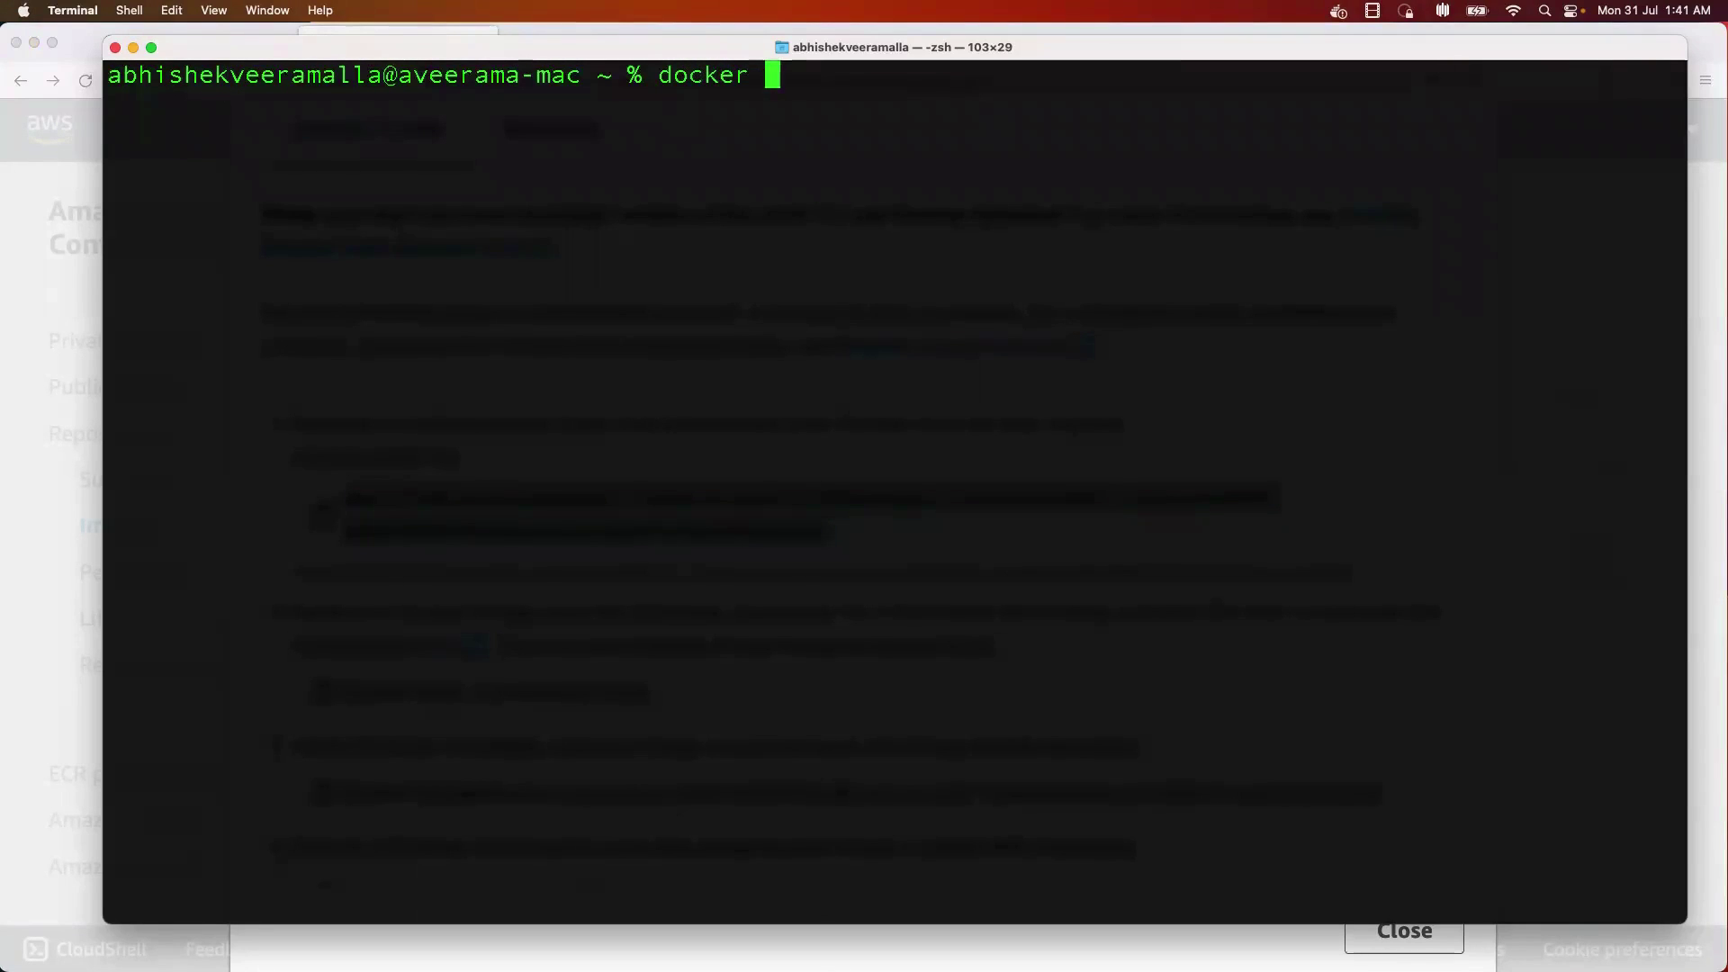
pyautogui.write('login')
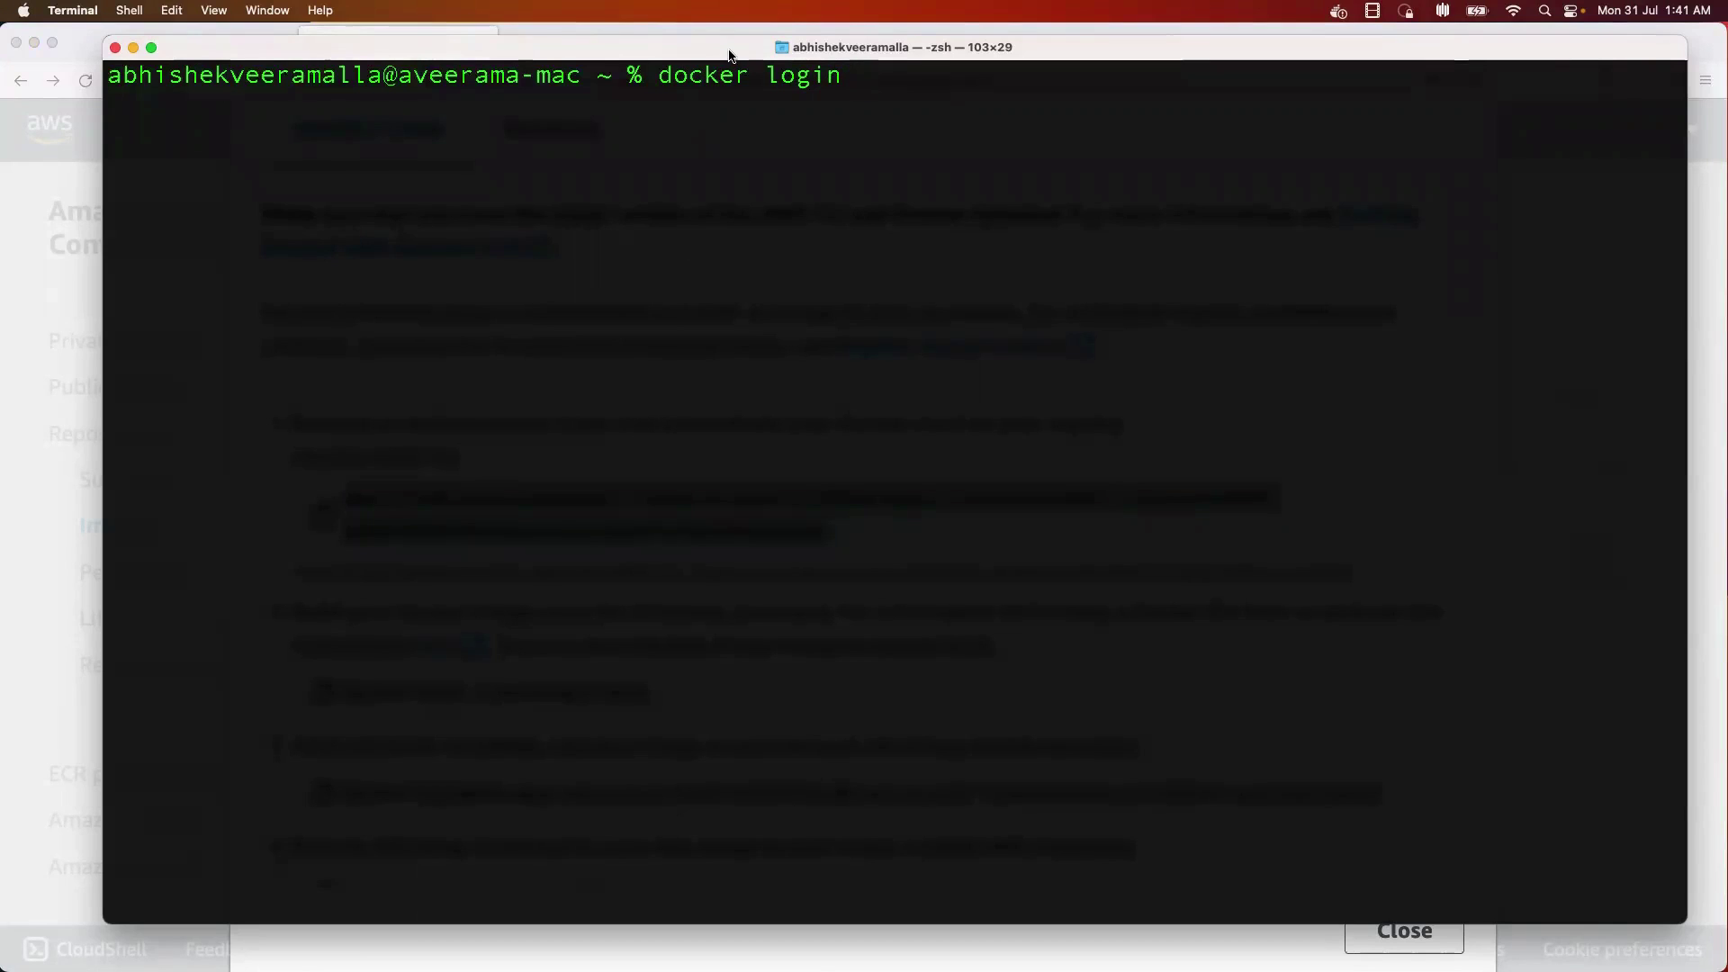
pyautogui.moveTo(675, 75); pyautogui.dragTo(815, 75)
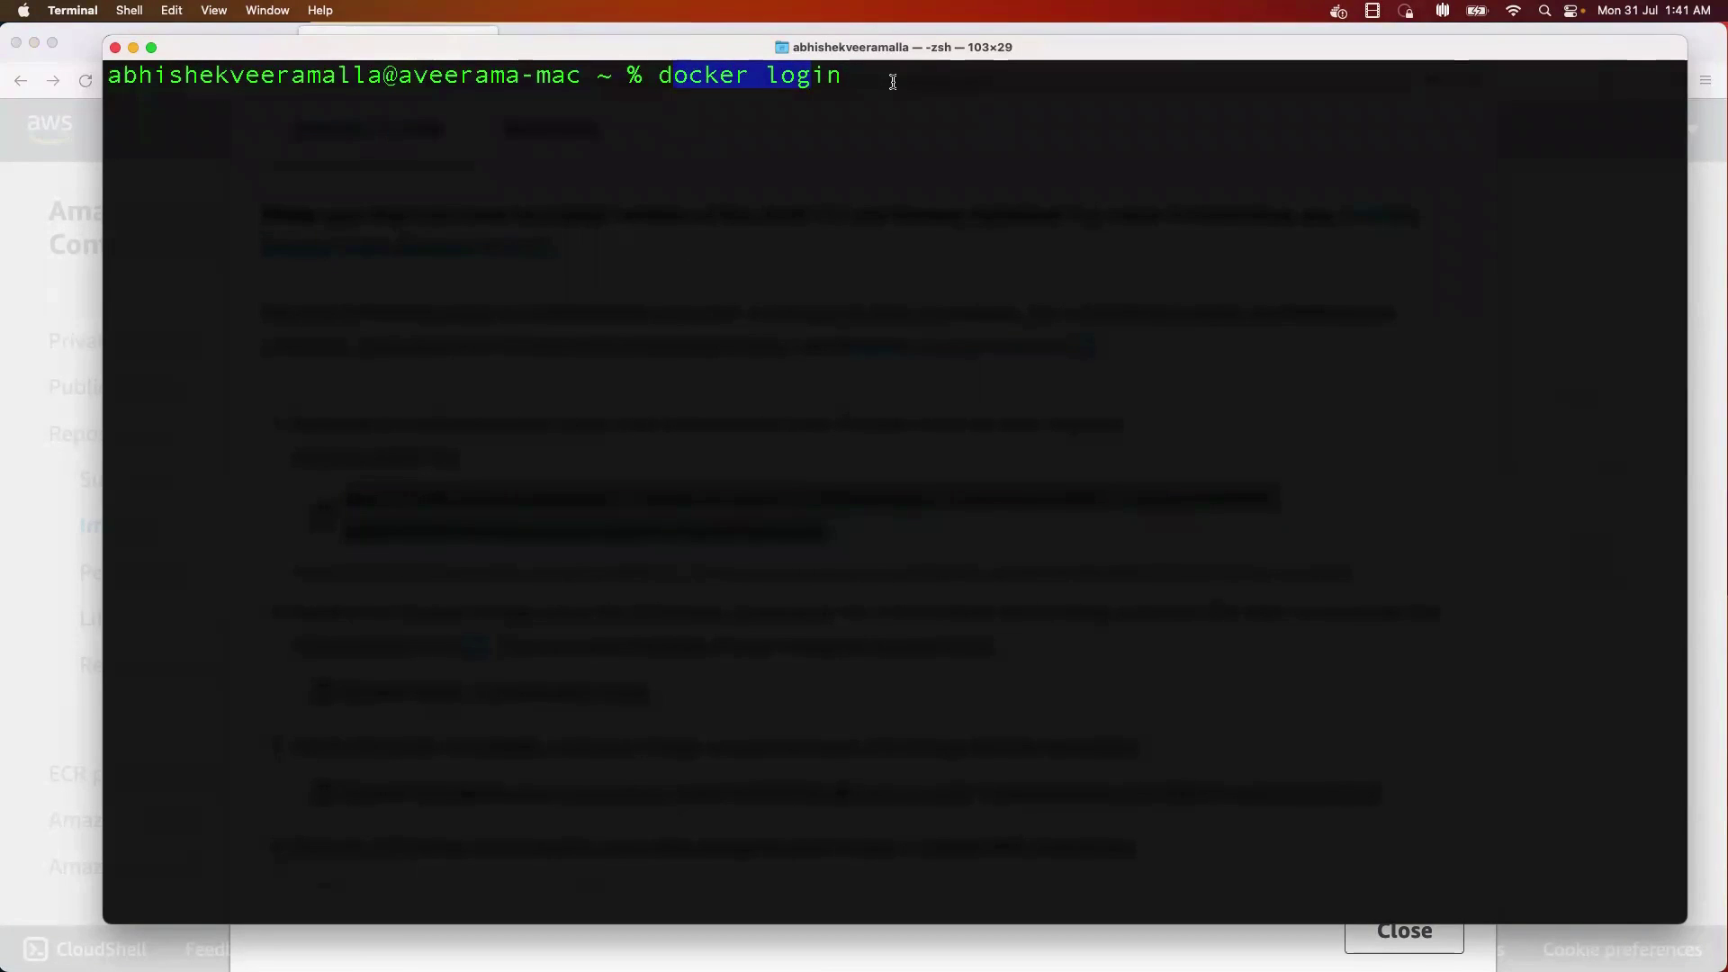
pyautogui.hotkey('ctrl', 'c')
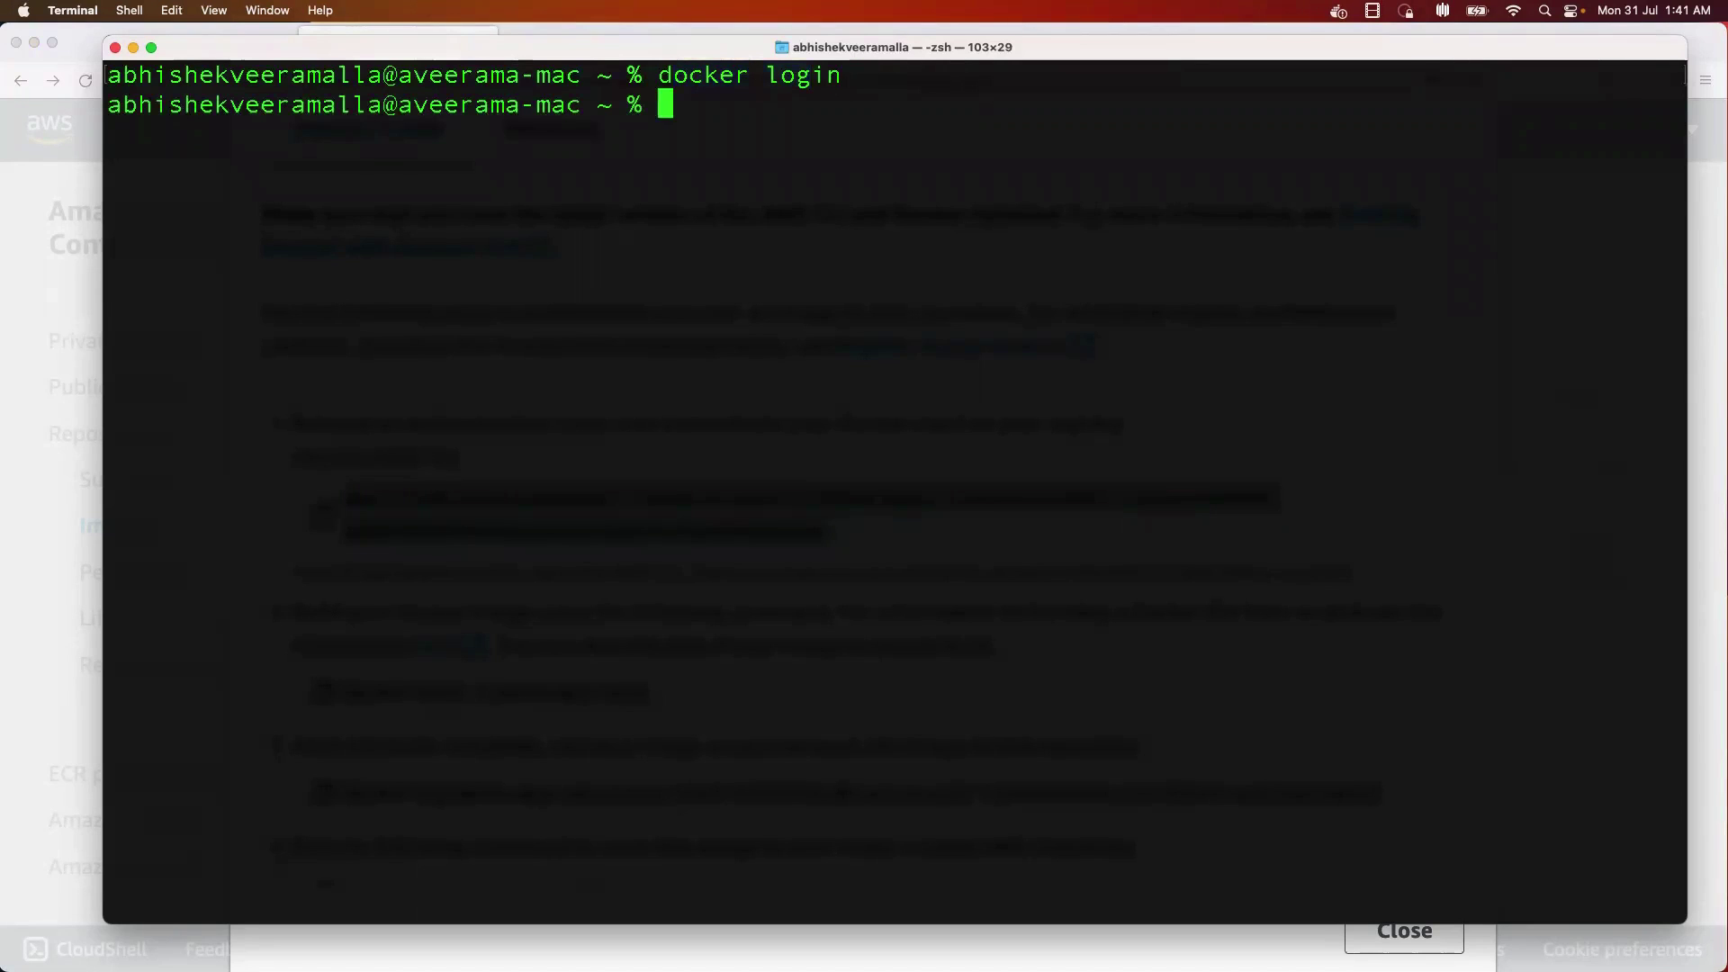
pyautogui.press('Return')
pyautogui.press('Return')
# - Switch to Firefox and examine the aws ecr get-login-password --region us-east-1 part of the authentication command
pyautogui.press('super+Tab')
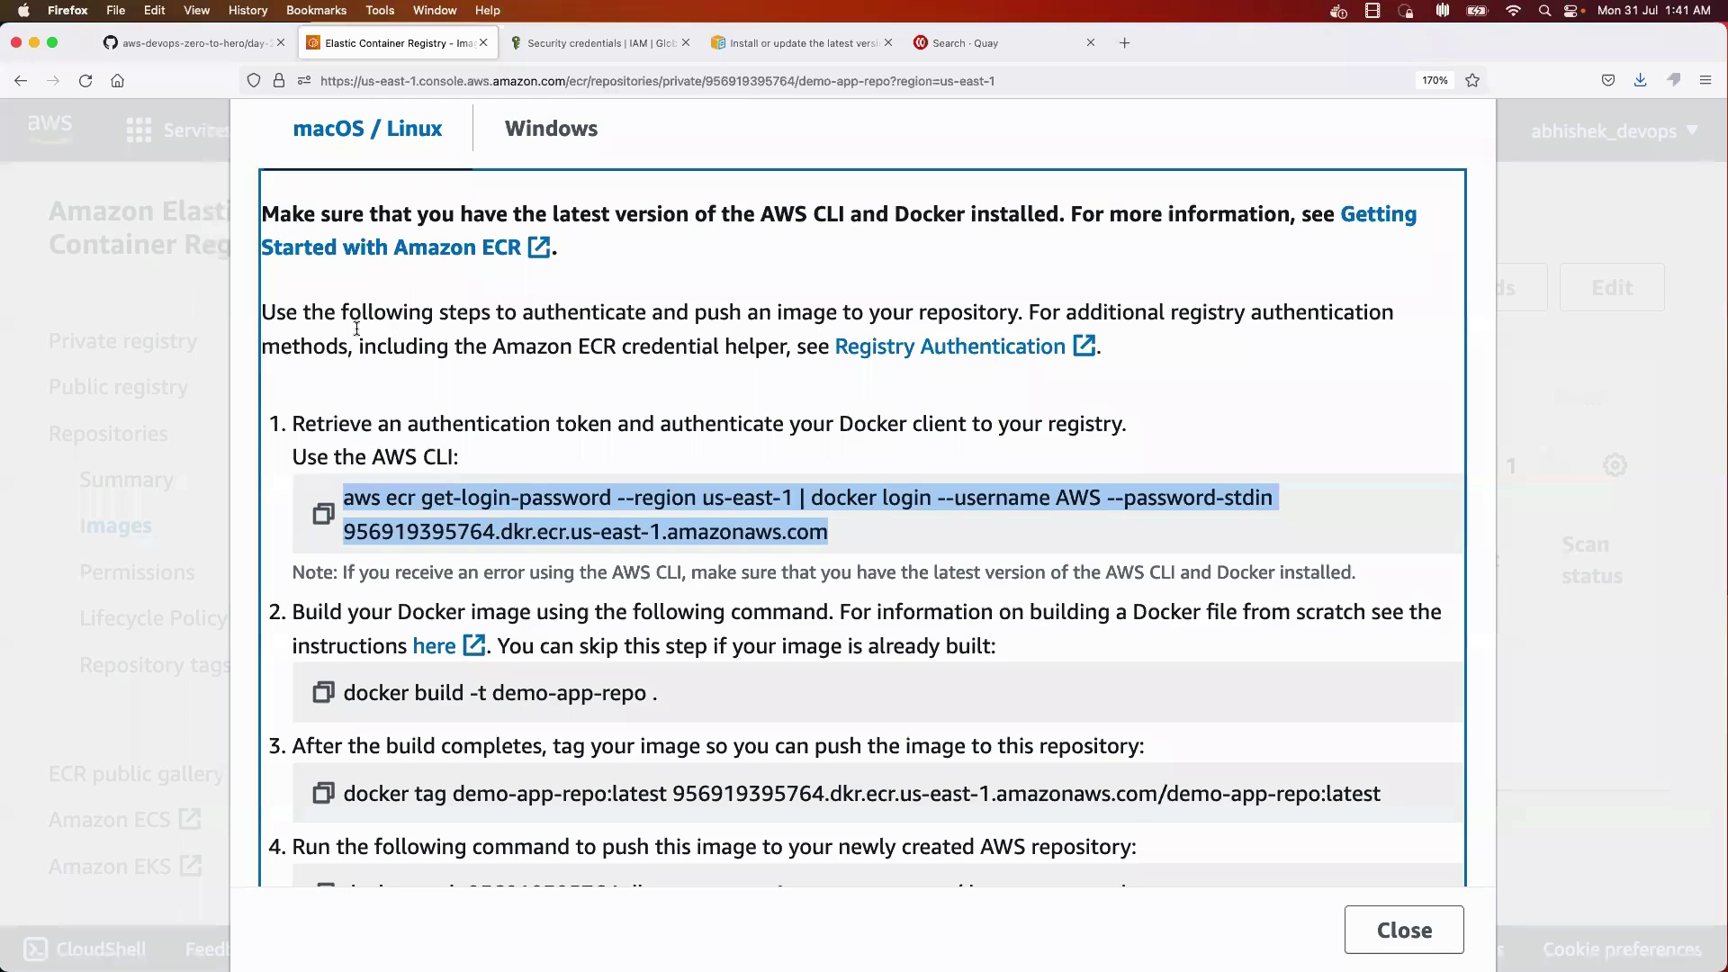
pyautogui.click(853, 533)
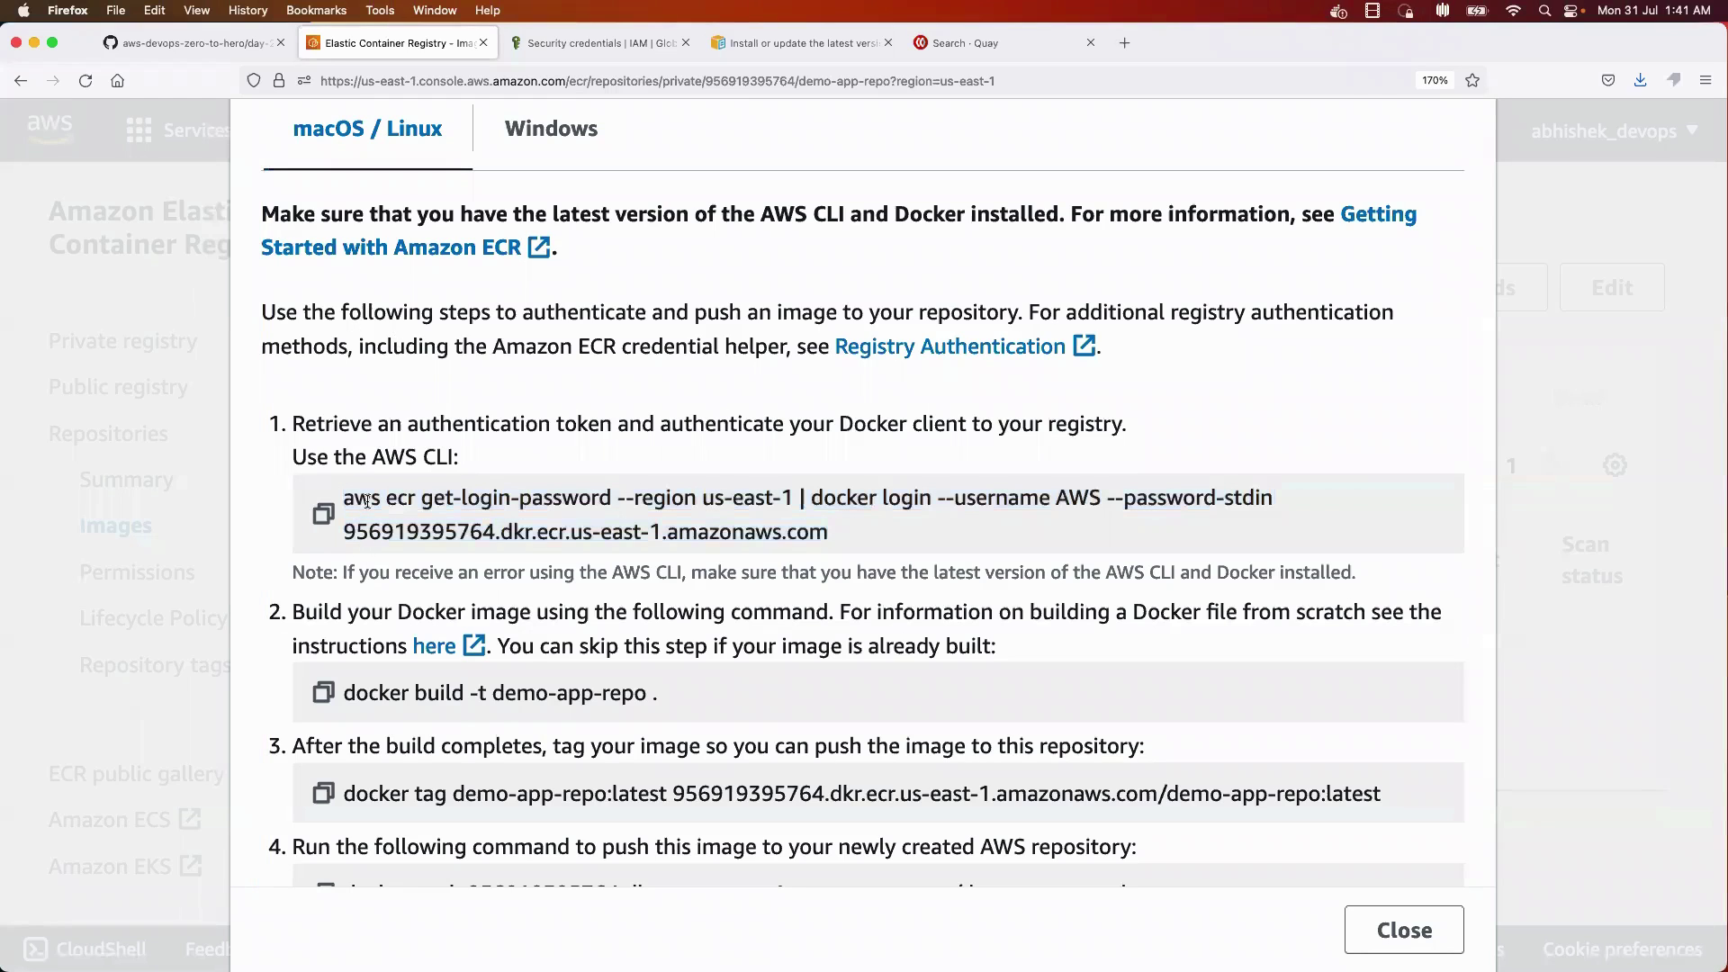
pyautogui.moveTo(367, 501)
pyautogui.mouseDown()
pyautogui.moveTo(594, 501)
pyautogui.moveTo(713, 526)
pyautogui.moveTo(792, 498)
pyautogui.moveTo(350, 498)
pyautogui.mouseUp()
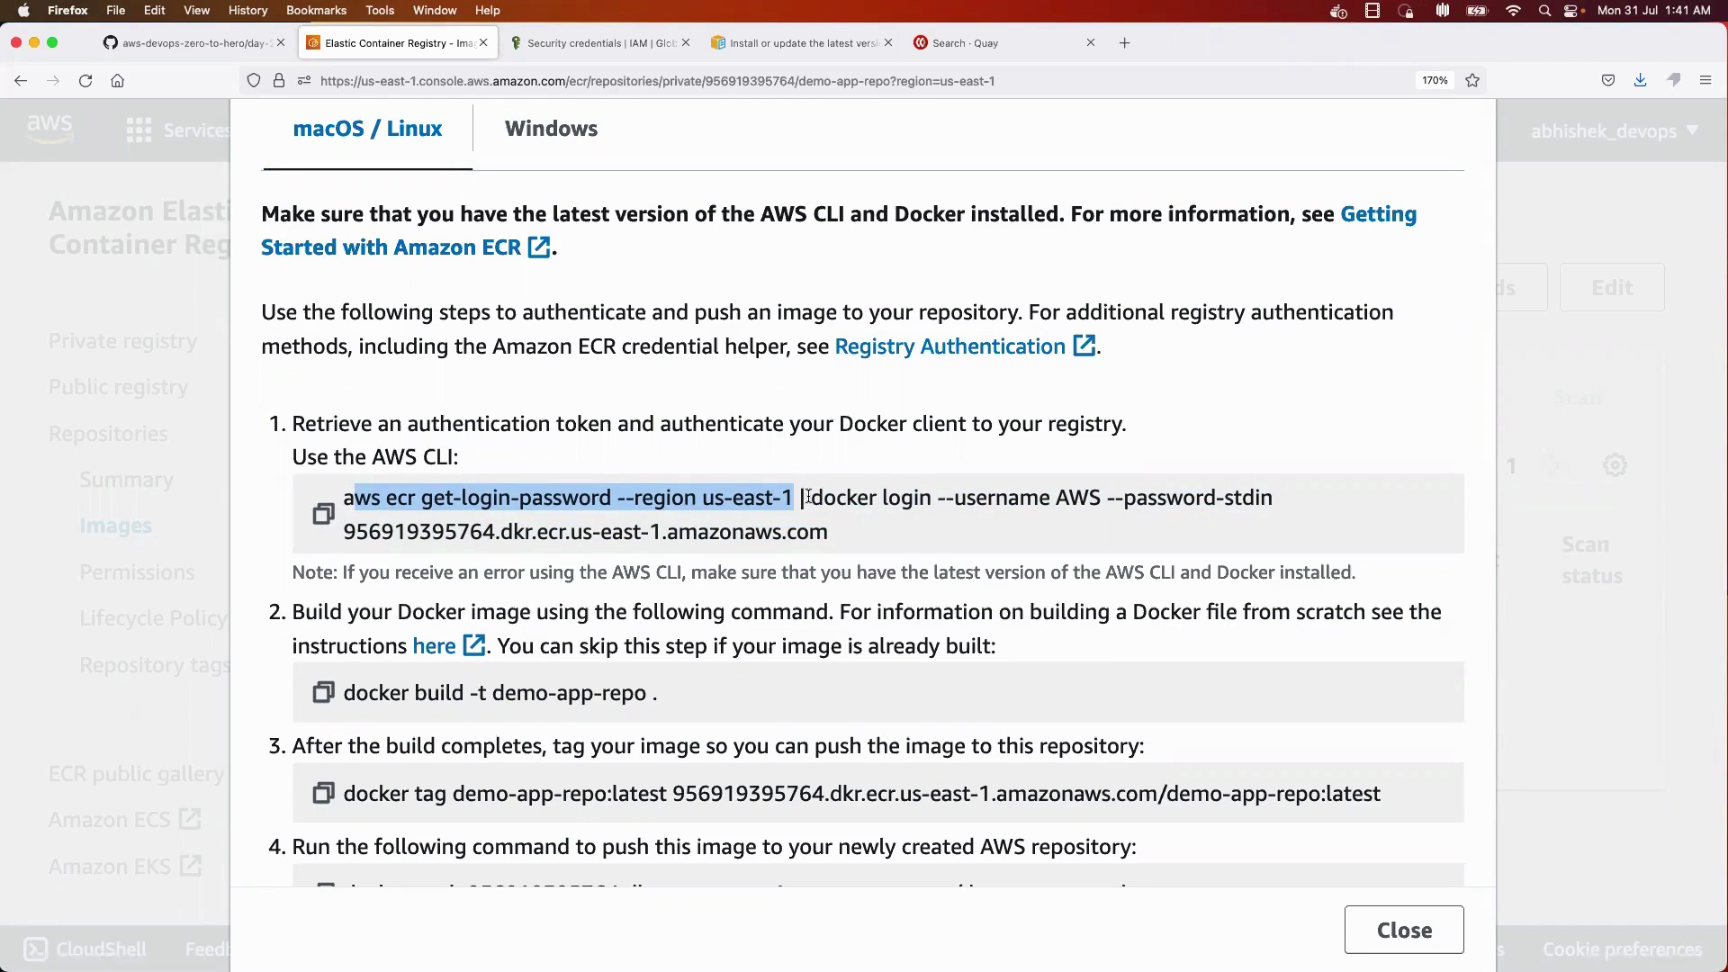
# - Examine the docker login part of the authentication command, switch to Terminal and draft docker login docker.io without running it
pyautogui.moveTo(810, 498); pyautogui.dragTo(932, 538)
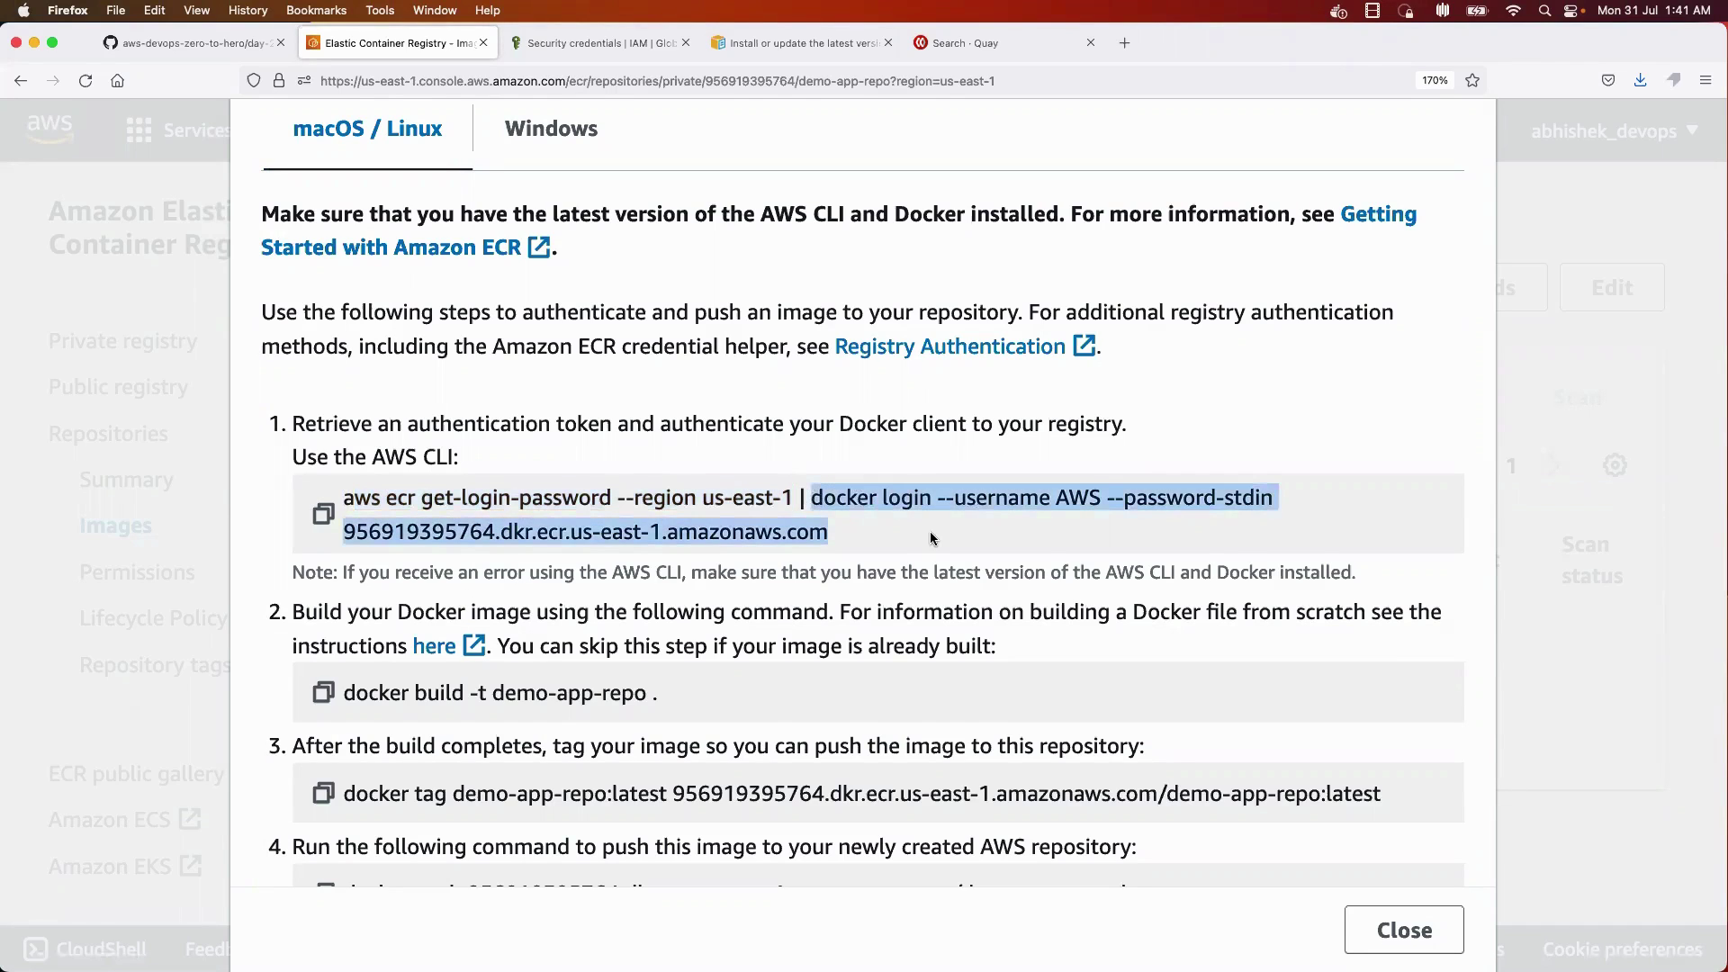
pyautogui.press('super+Tab')
pyautogui.write('do')
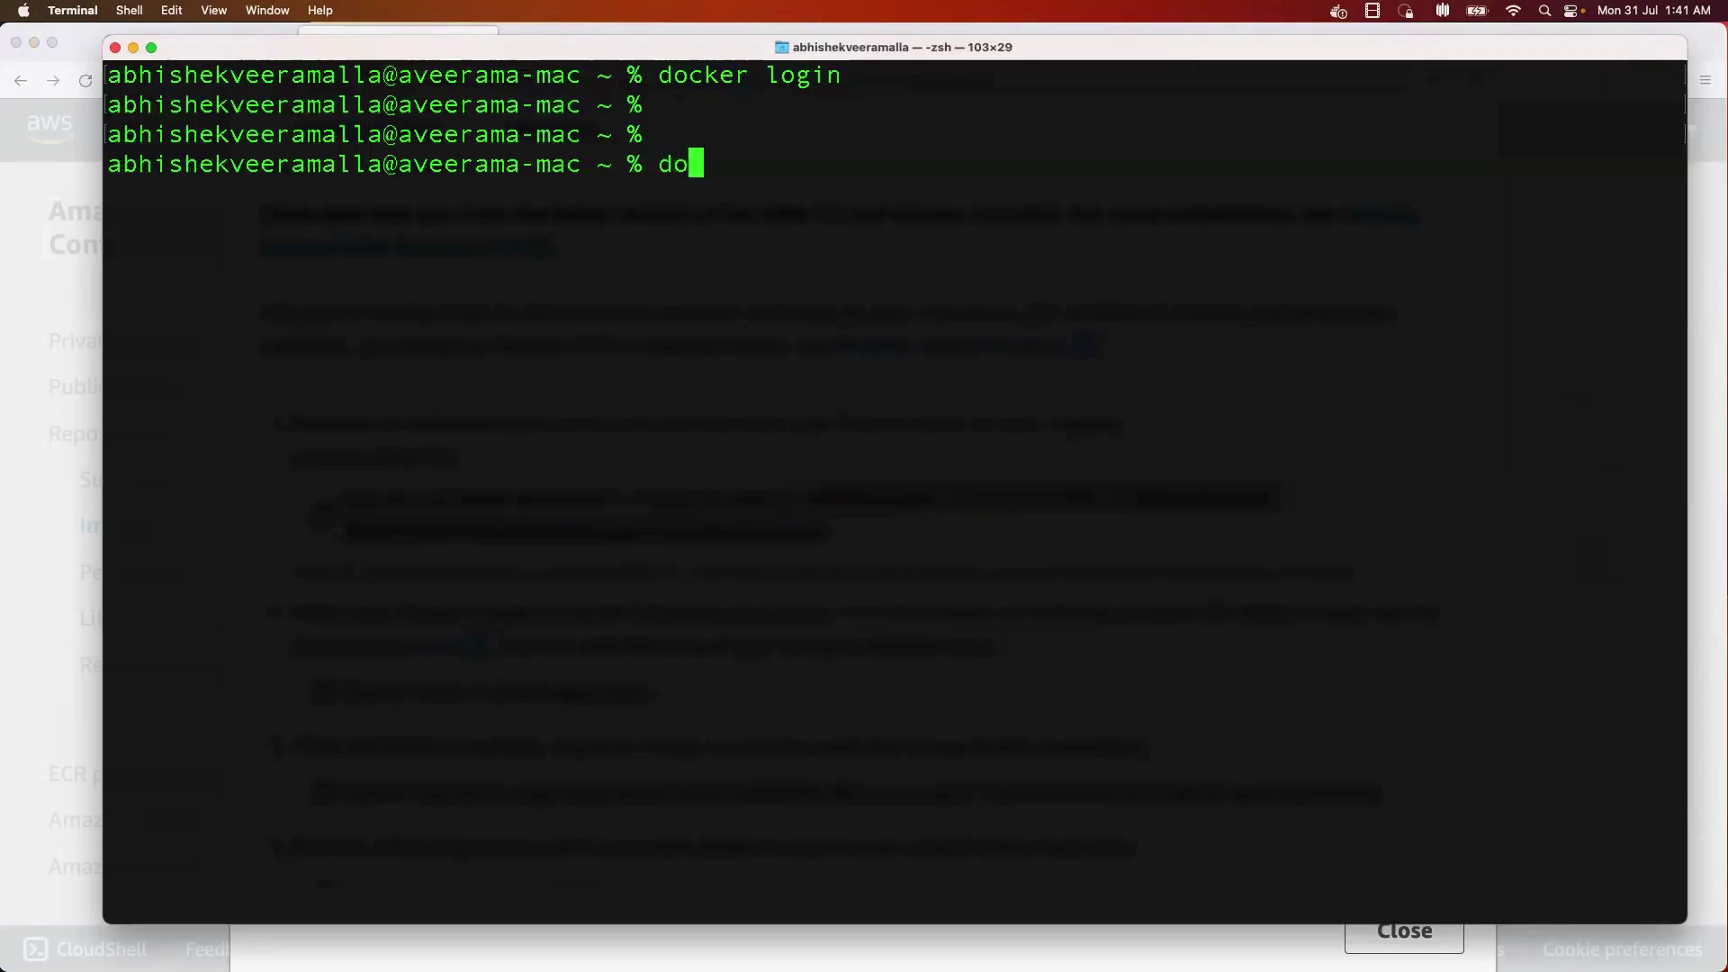
pyautogui.write('cker login dokcer')
pyautogui.press('BackSpace')
pyautogui.press('BackSpace')
pyautogui.press('BackSpace')
pyautogui.press('BackSpace')
pyautogui.press('BackSpace')
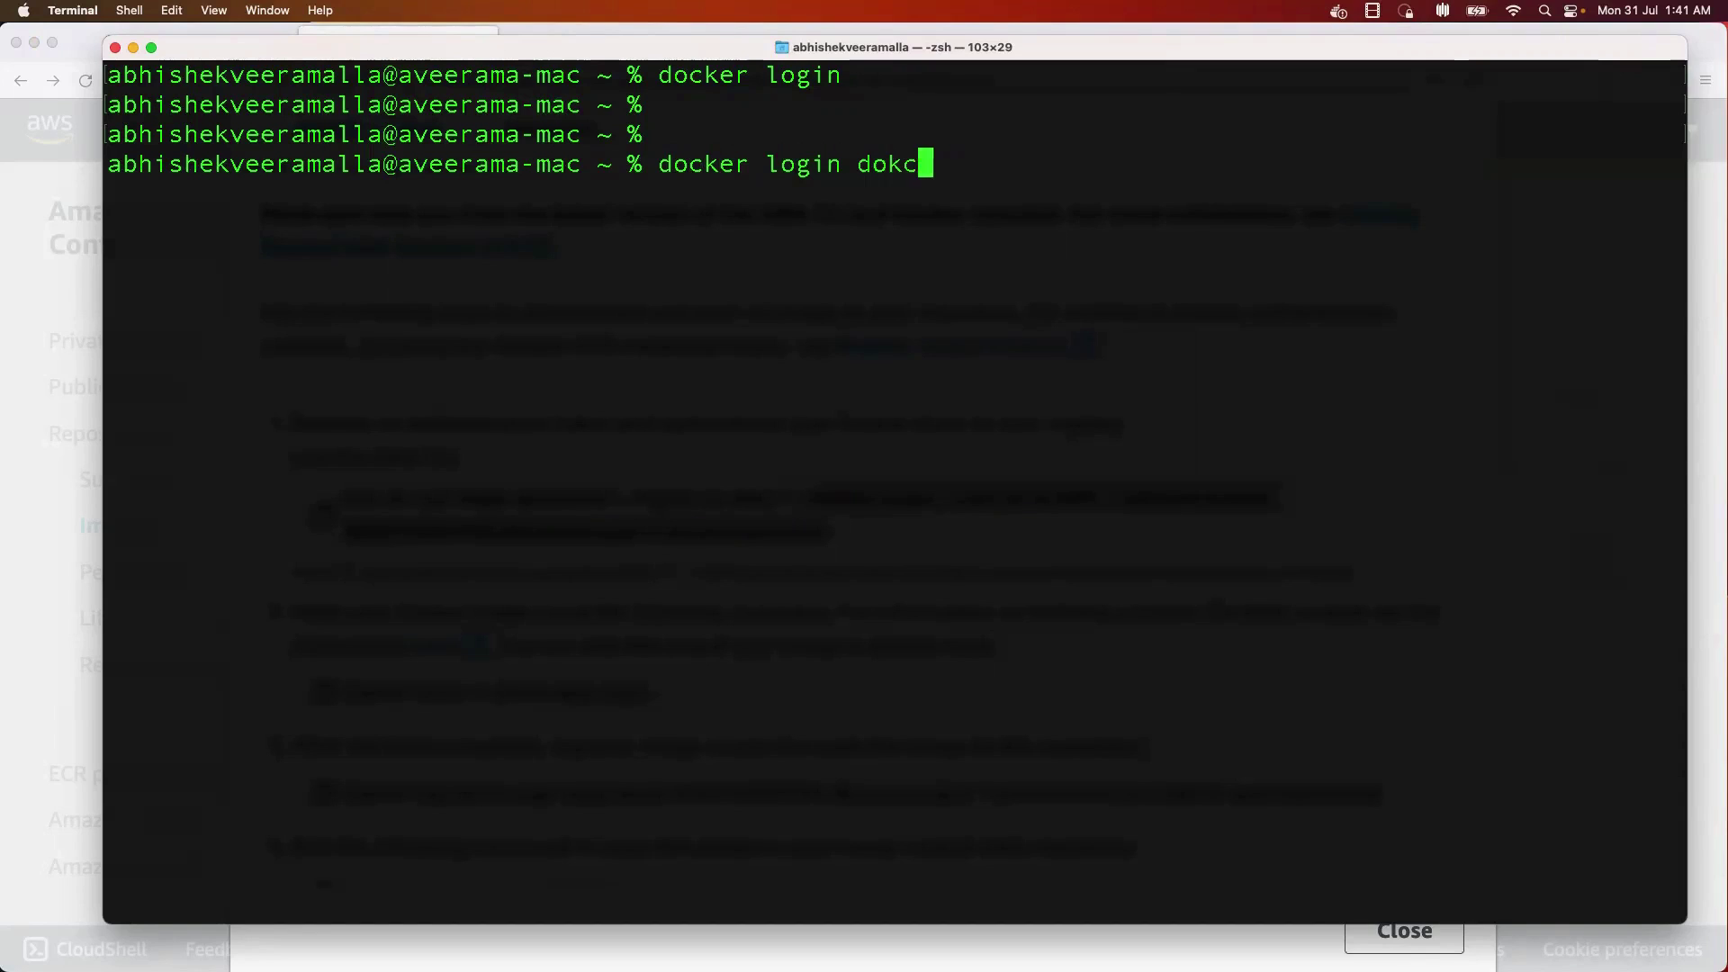
pyautogui.write('ocker.io')
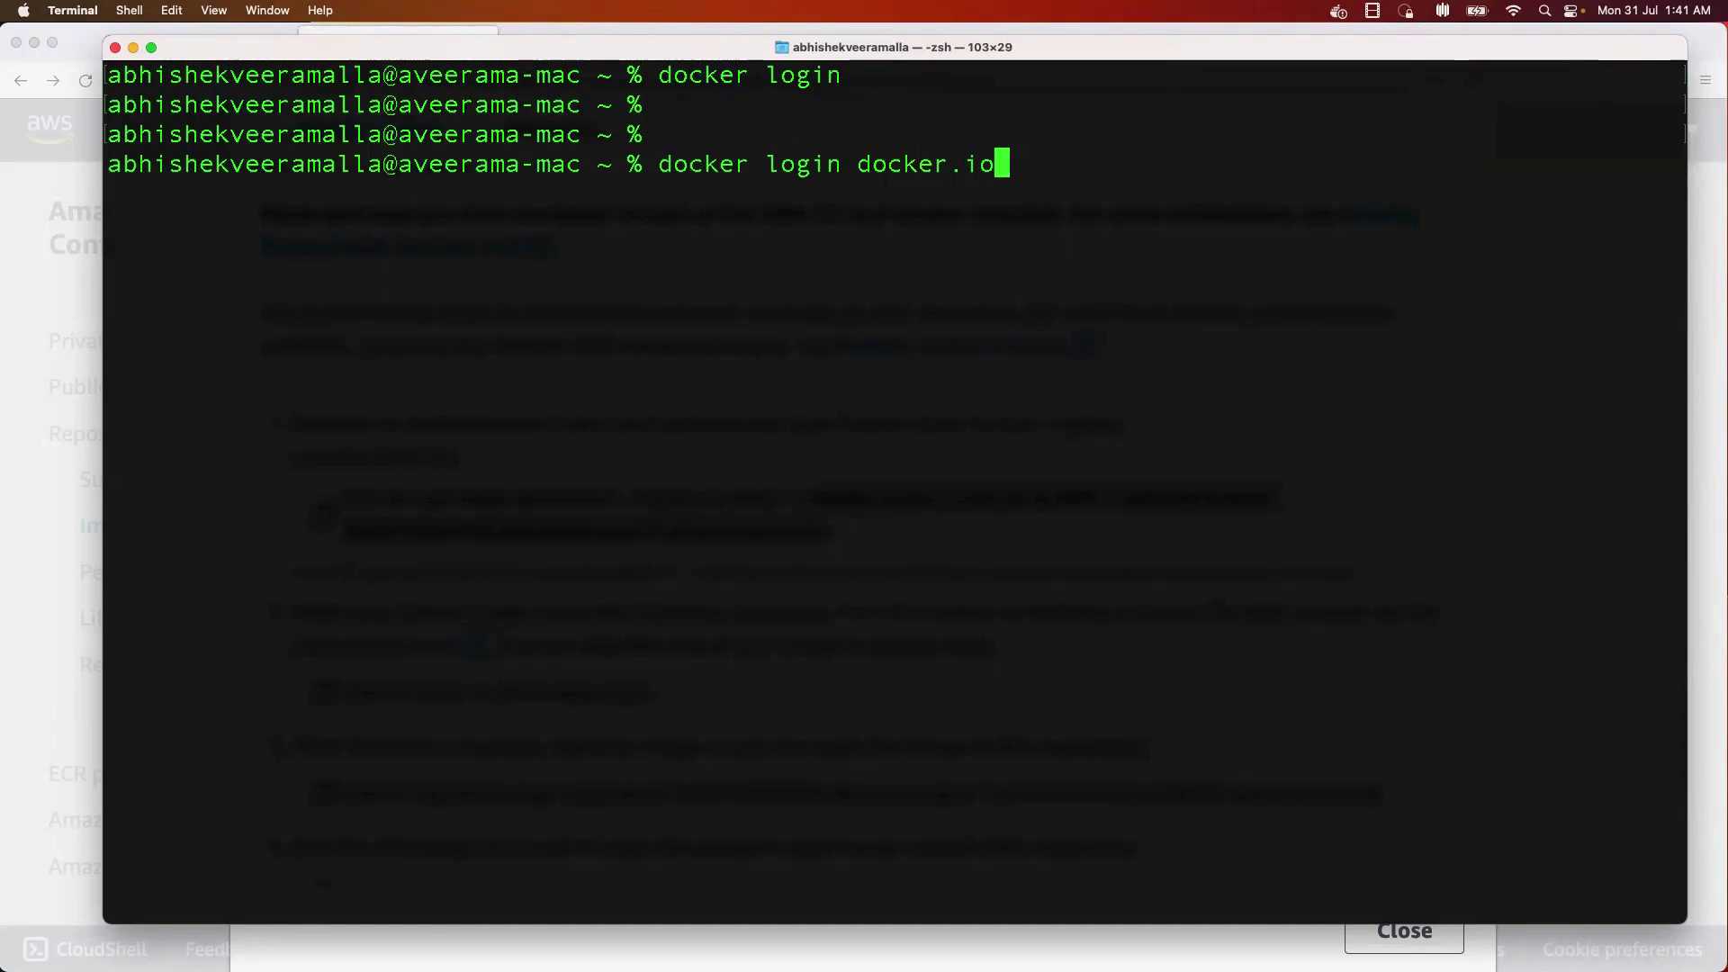
# - Replace docker.io with quay.io in the drafted docker login command, and erase the registry name again
pyautogui.press('BackSpace')
pyautogui.press('BackSpace')
pyautogui.press('BackSpace')
pyautogui.press('BackSpace')
pyautogui.press('BackSpace')
pyautogui.press('BackSpace')
pyautogui.press('BackSpace')
pyautogui.press('BackSpace')
pyautogui.press('BackSpace')
pyautogui.write('dpcker')
pyautogui.press('BackSpace')
pyautogui.press('BackSpace')
pyautogui.press('BackSpace')
pyautogui.press('BackSpace')
pyautogui.press('BackSpace')
pyautogui.press('BackSpace')
pyautogui.write('quay.io')
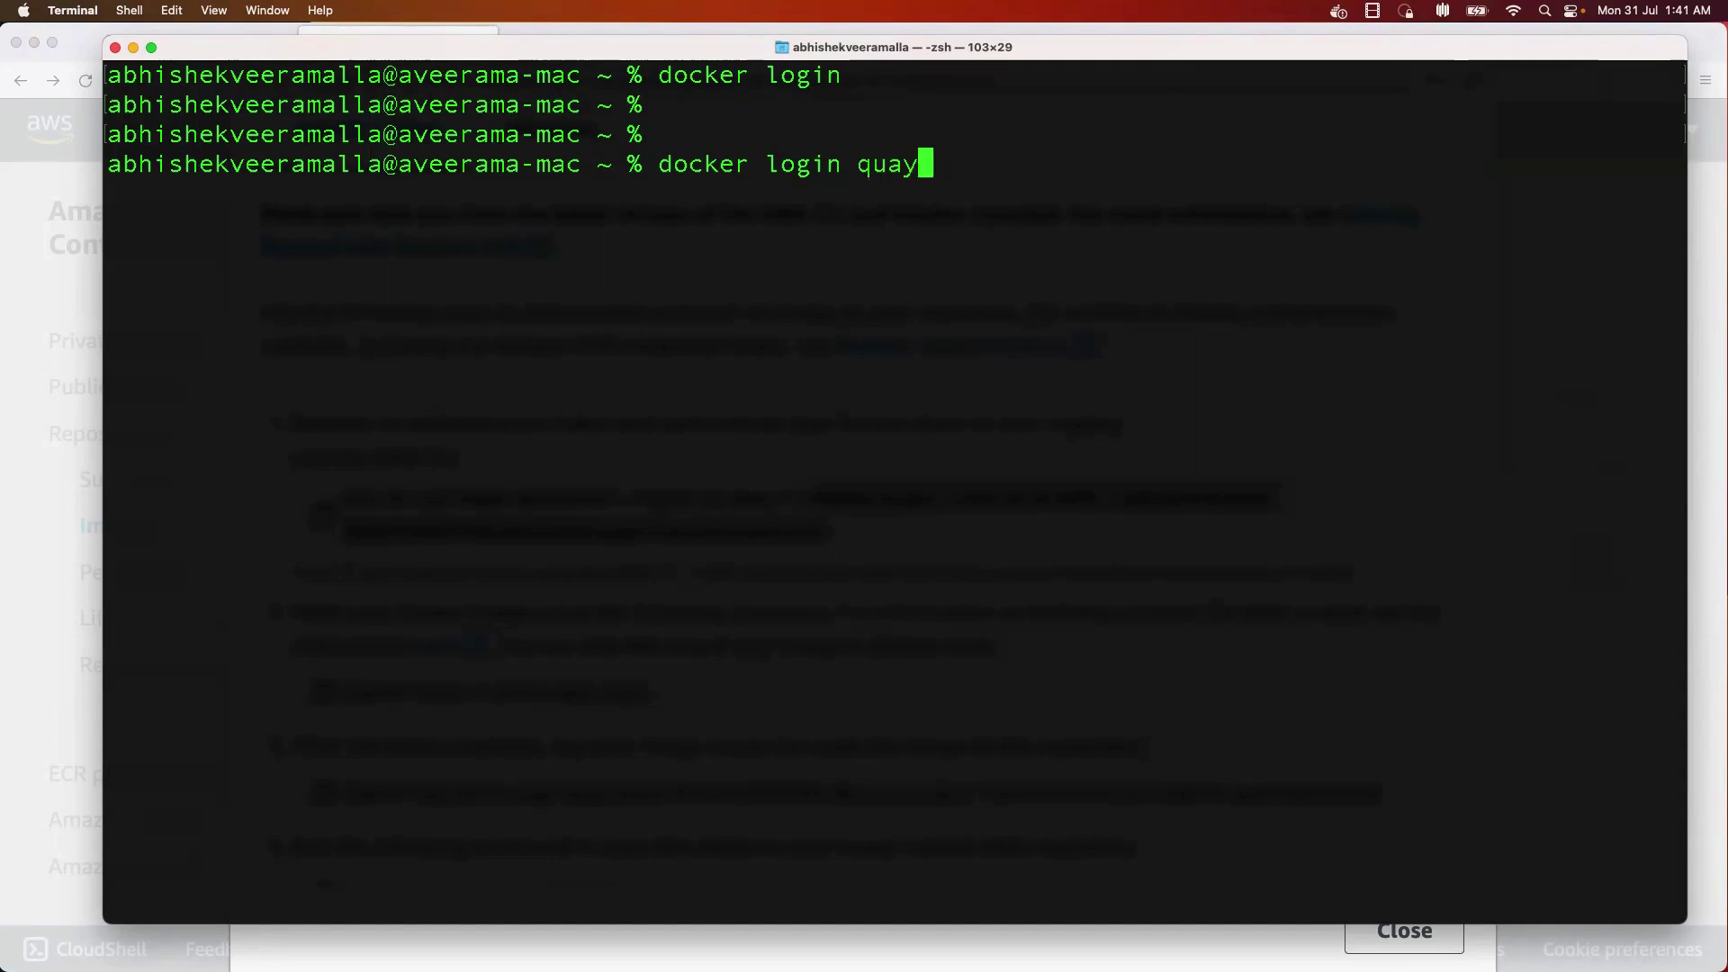
pyautogui.press('BackSpace')
pyautogui.write('io')
pyautogui.press('BackSpace')
pyautogui.press('BackSpace')
pyautogui.press('BackSpace')
pyautogui.press('BackSpace')
pyautogui.press('BackSpace')
pyautogui.press('BackSpace')
pyautogui.press('BackSpace')
# - Switch to Firefox and examine the docker login --username AWS --password-stdin part of the authentication command again
pyautogui.press('super+Tab')
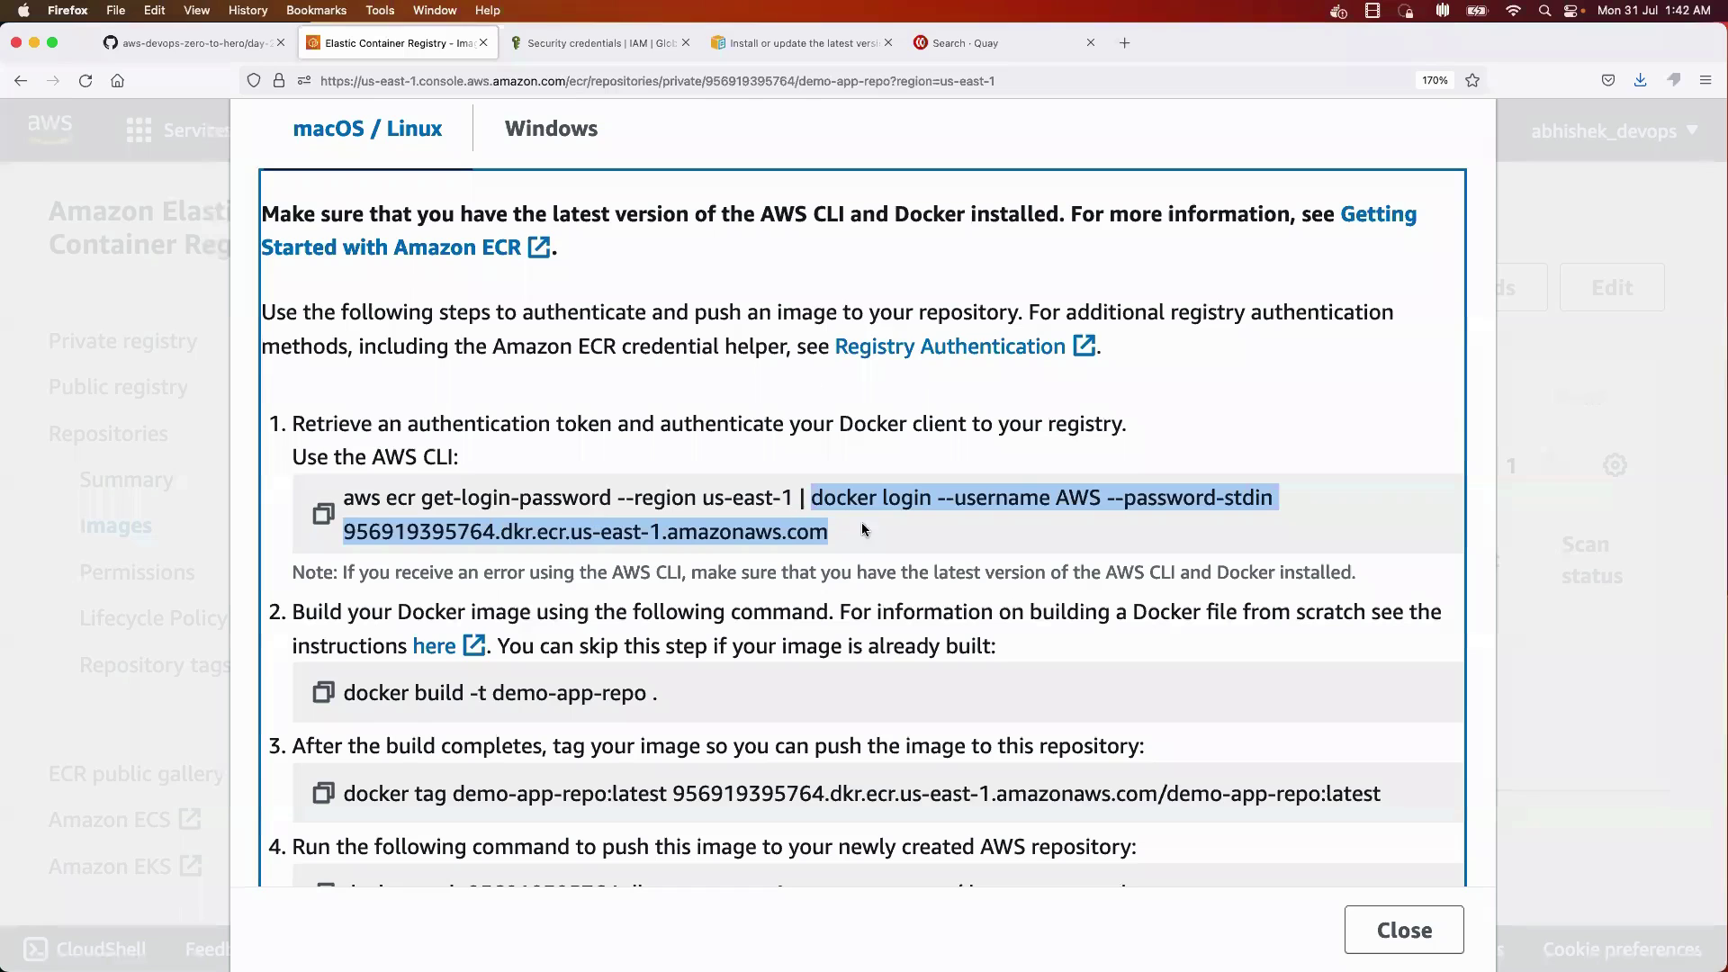
pyautogui.click(857, 540)
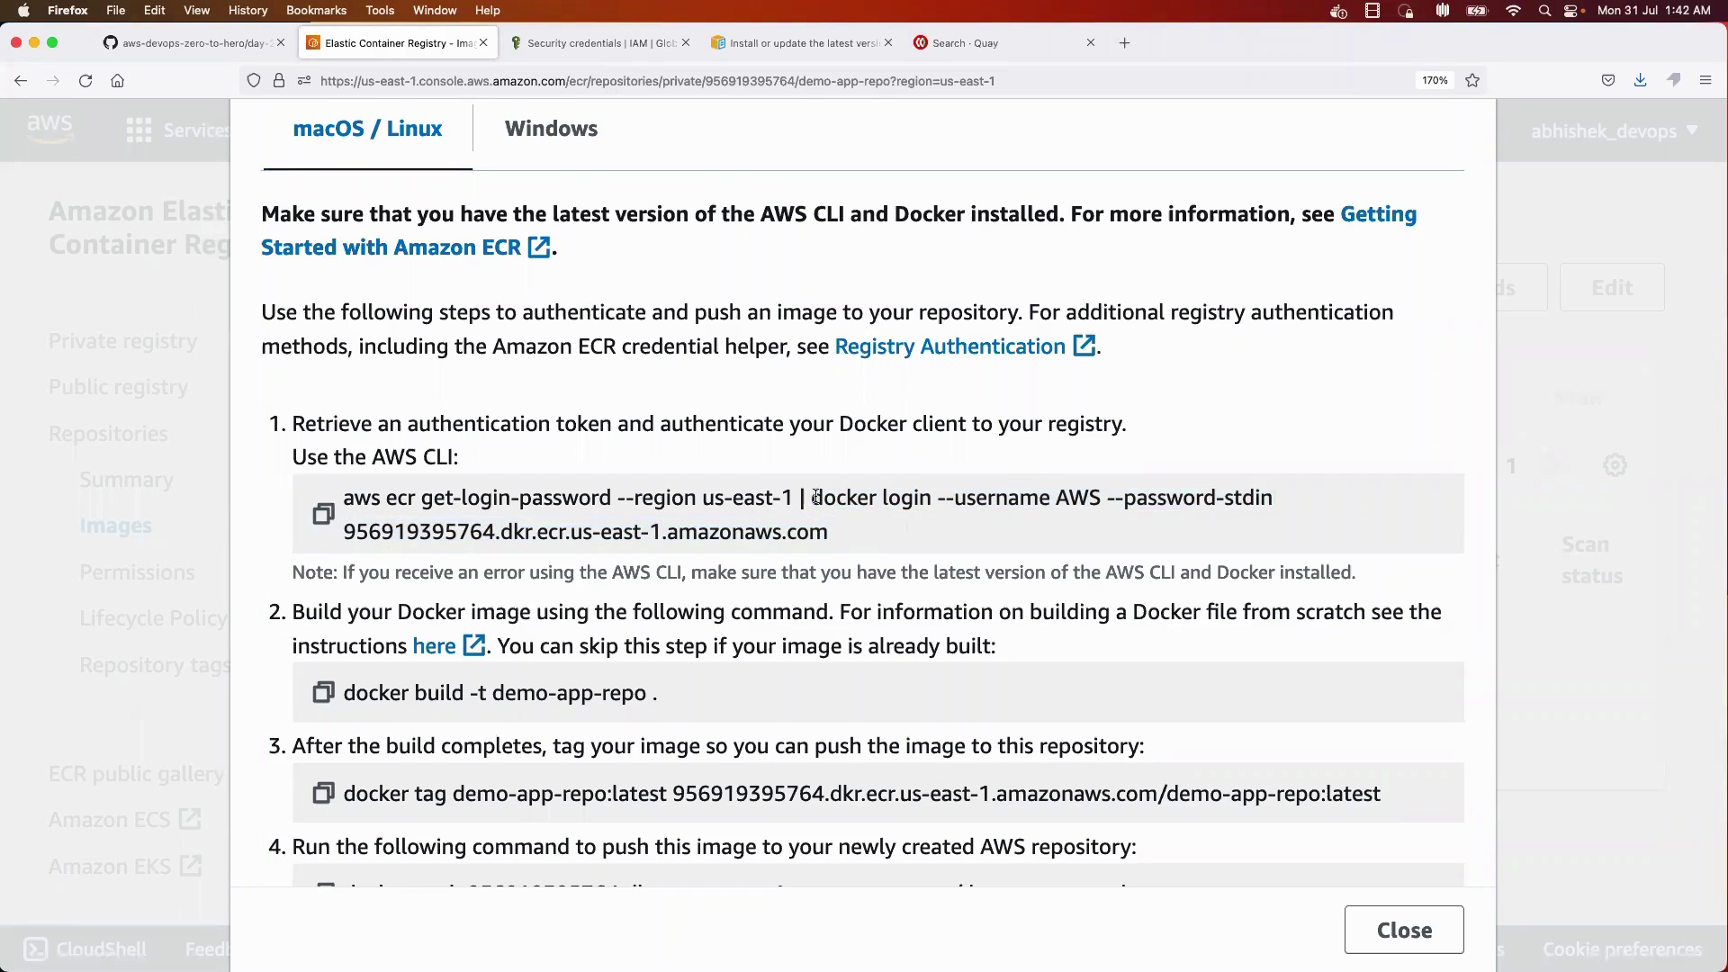
pyautogui.moveTo(848, 502); pyautogui.dragTo(873, 532)
# - Switch to Terminal, discard the drafted docker login command and clear the screen
pyautogui.press('super+Tab')
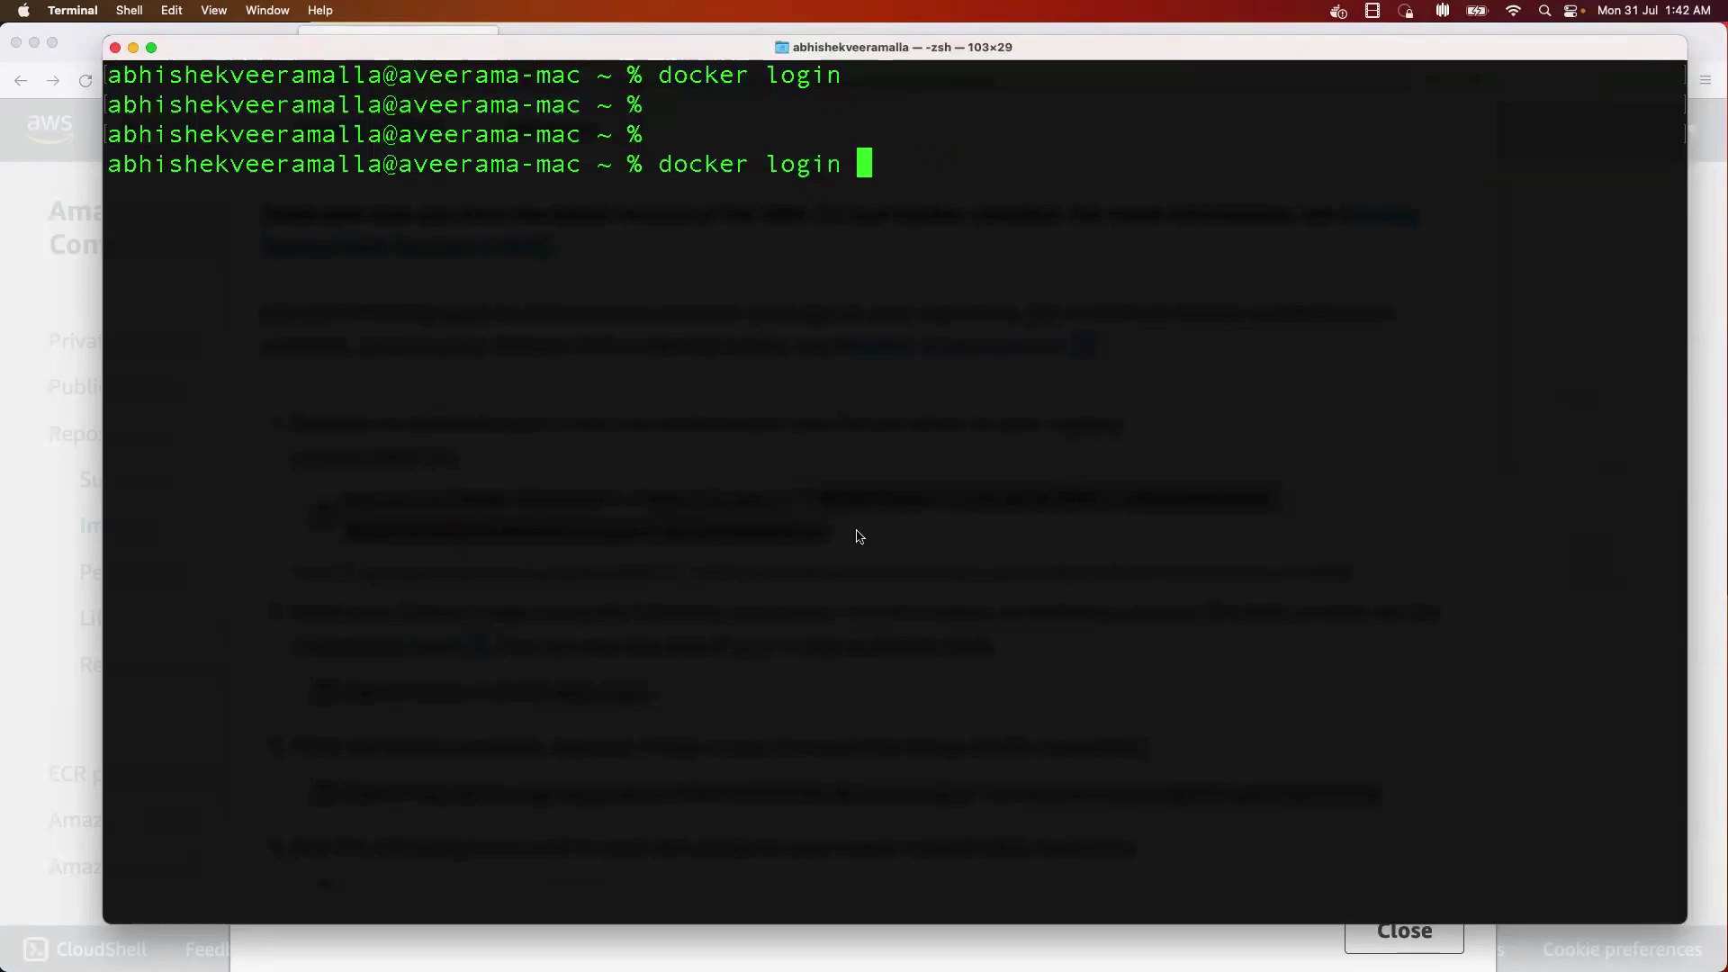
pyautogui.hotkey('ctrl', 'c')
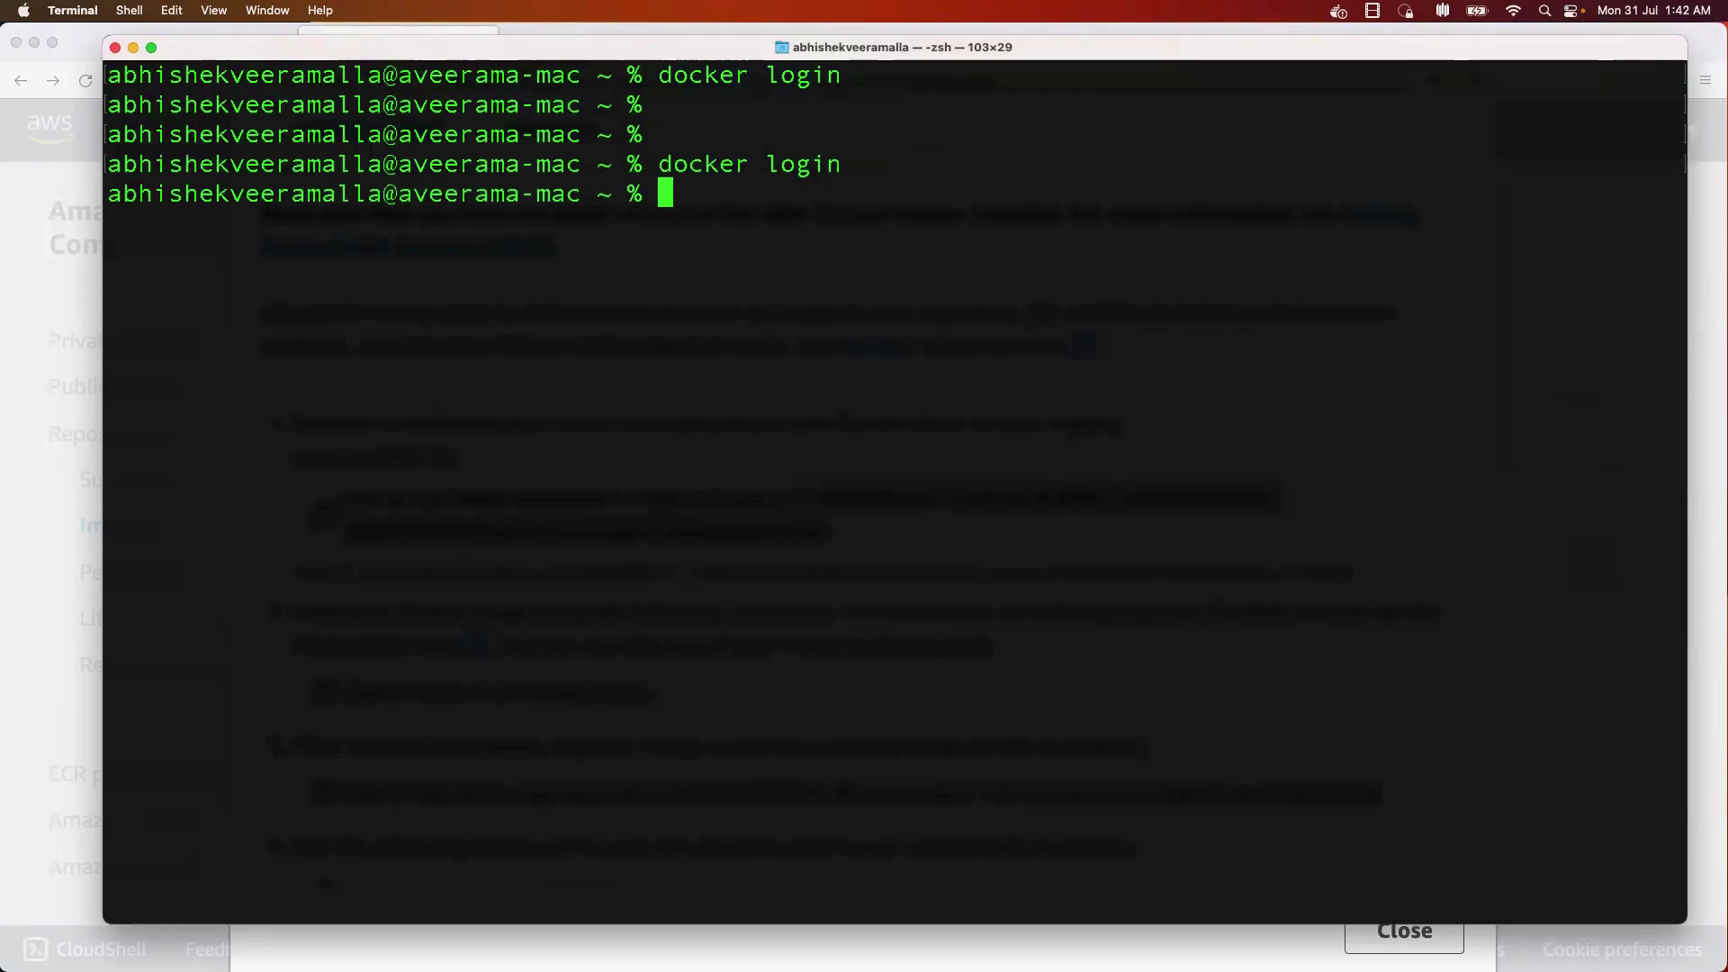
pyautogui.write('clear')
pyautogui.press('Return')
# - Switch to Firefox, copy the full macOS / Linux authentication command and paste it at the Terminal prompt
pyautogui.press('super+Tab')
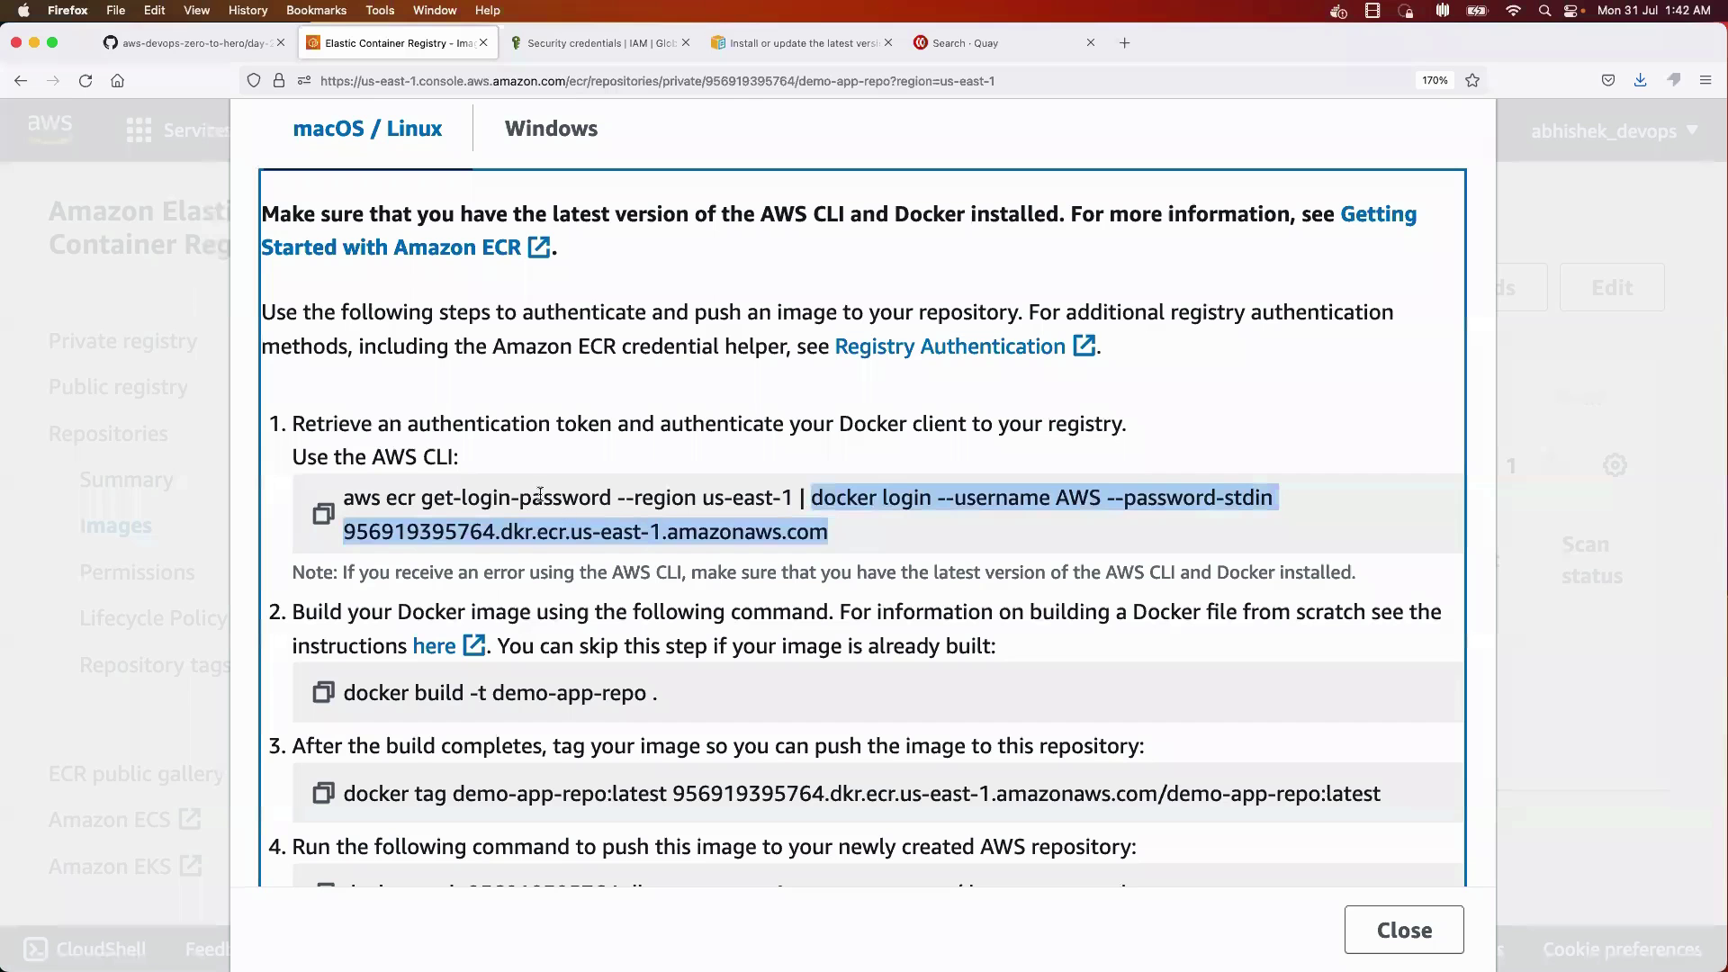
pyautogui.click(323, 512)
pyautogui.press('super+Tab')
pyautogui.press('super+v')
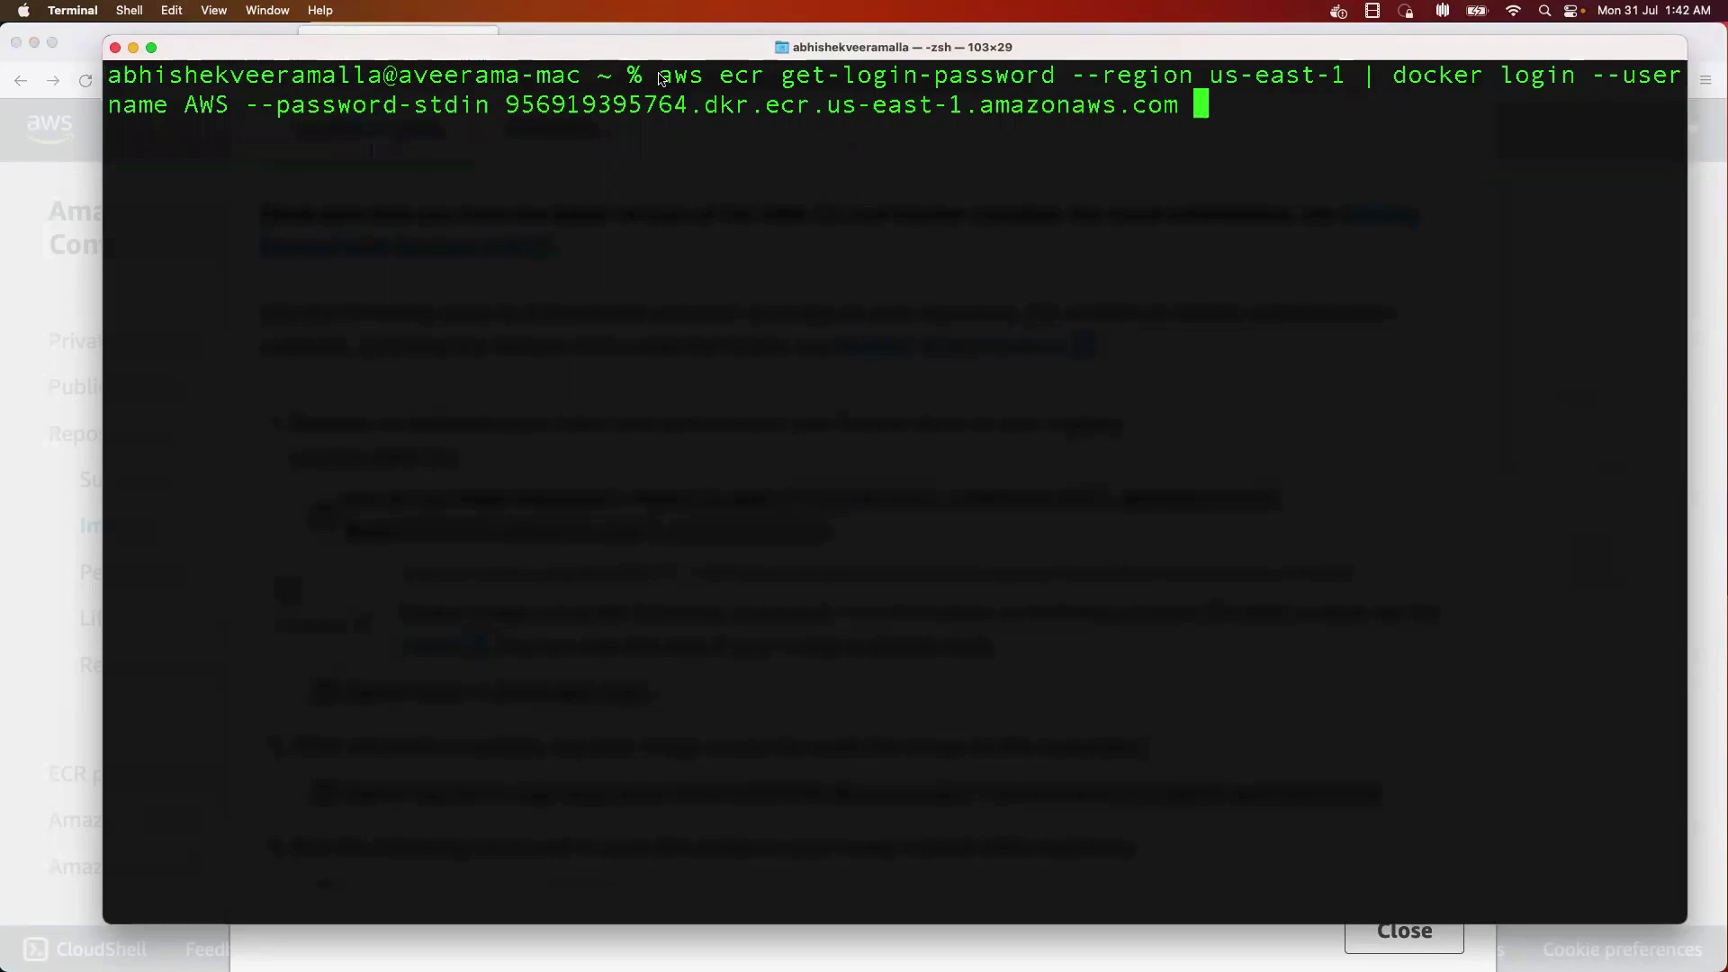
# - Examine the aws ecr get-login-password part, the pipe and the docker login part of the pasted command
pyautogui.moveTo(663, 79); pyautogui.dragTo(1120, 78)
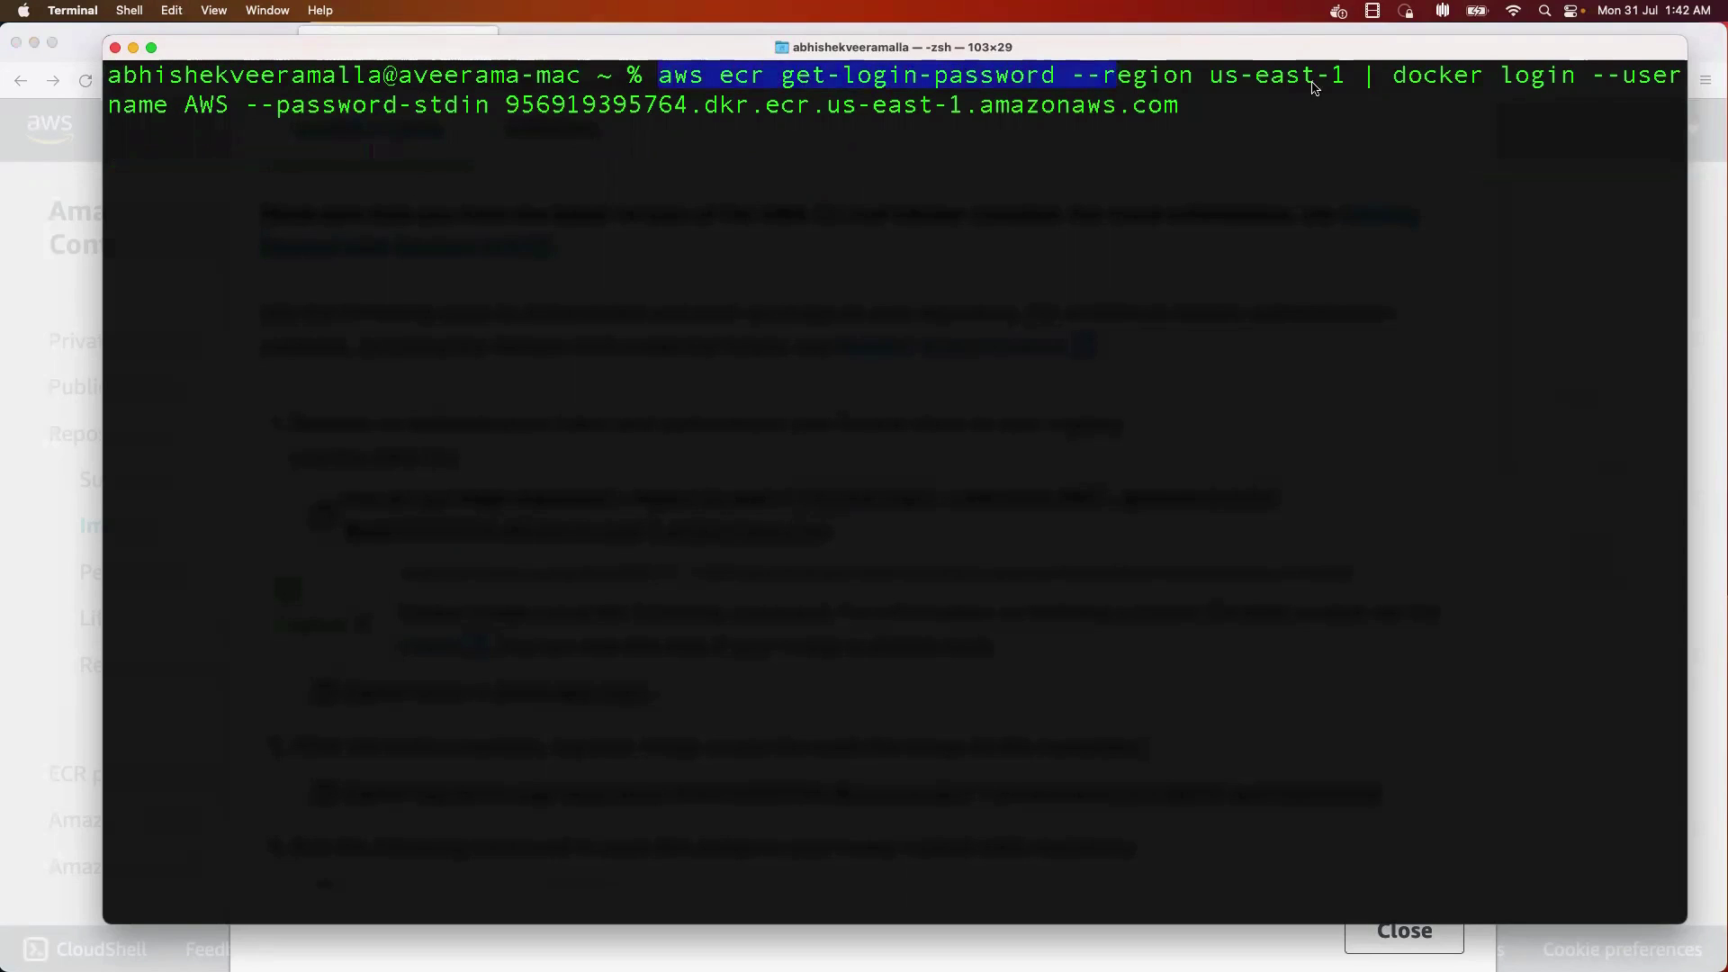
pyautogui.moveTo(1350, 79); pyautogui.dragTo(668, 106)
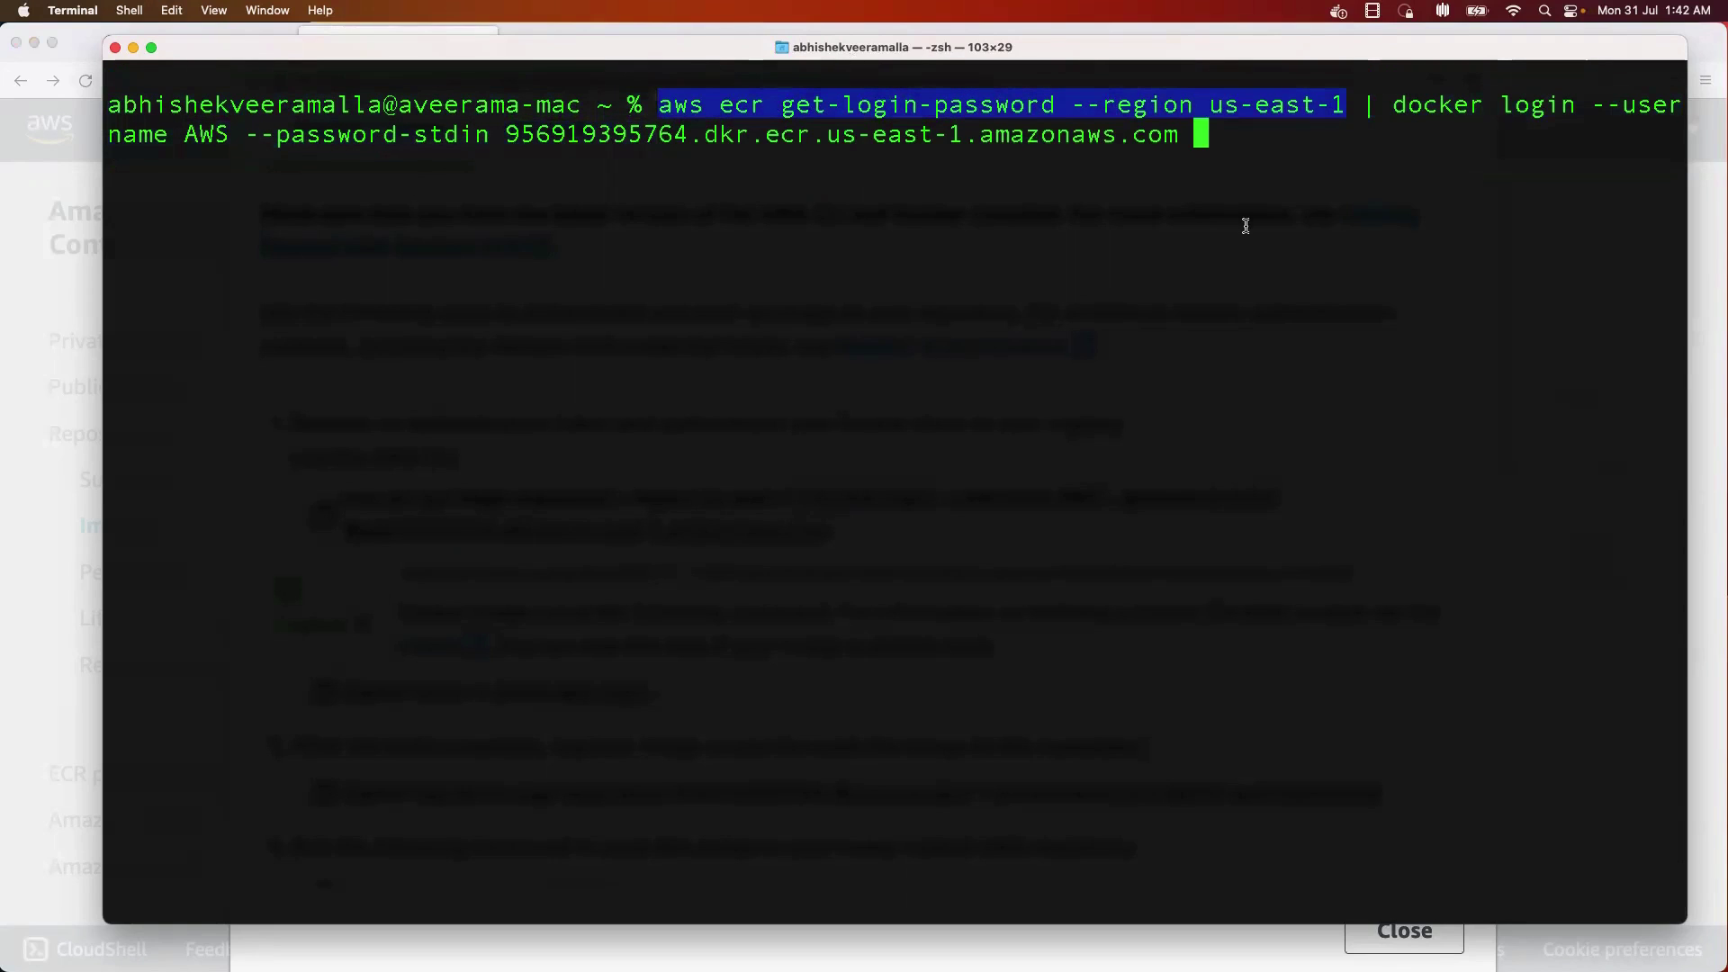
pyautogui.doubleClick(1368, 106)
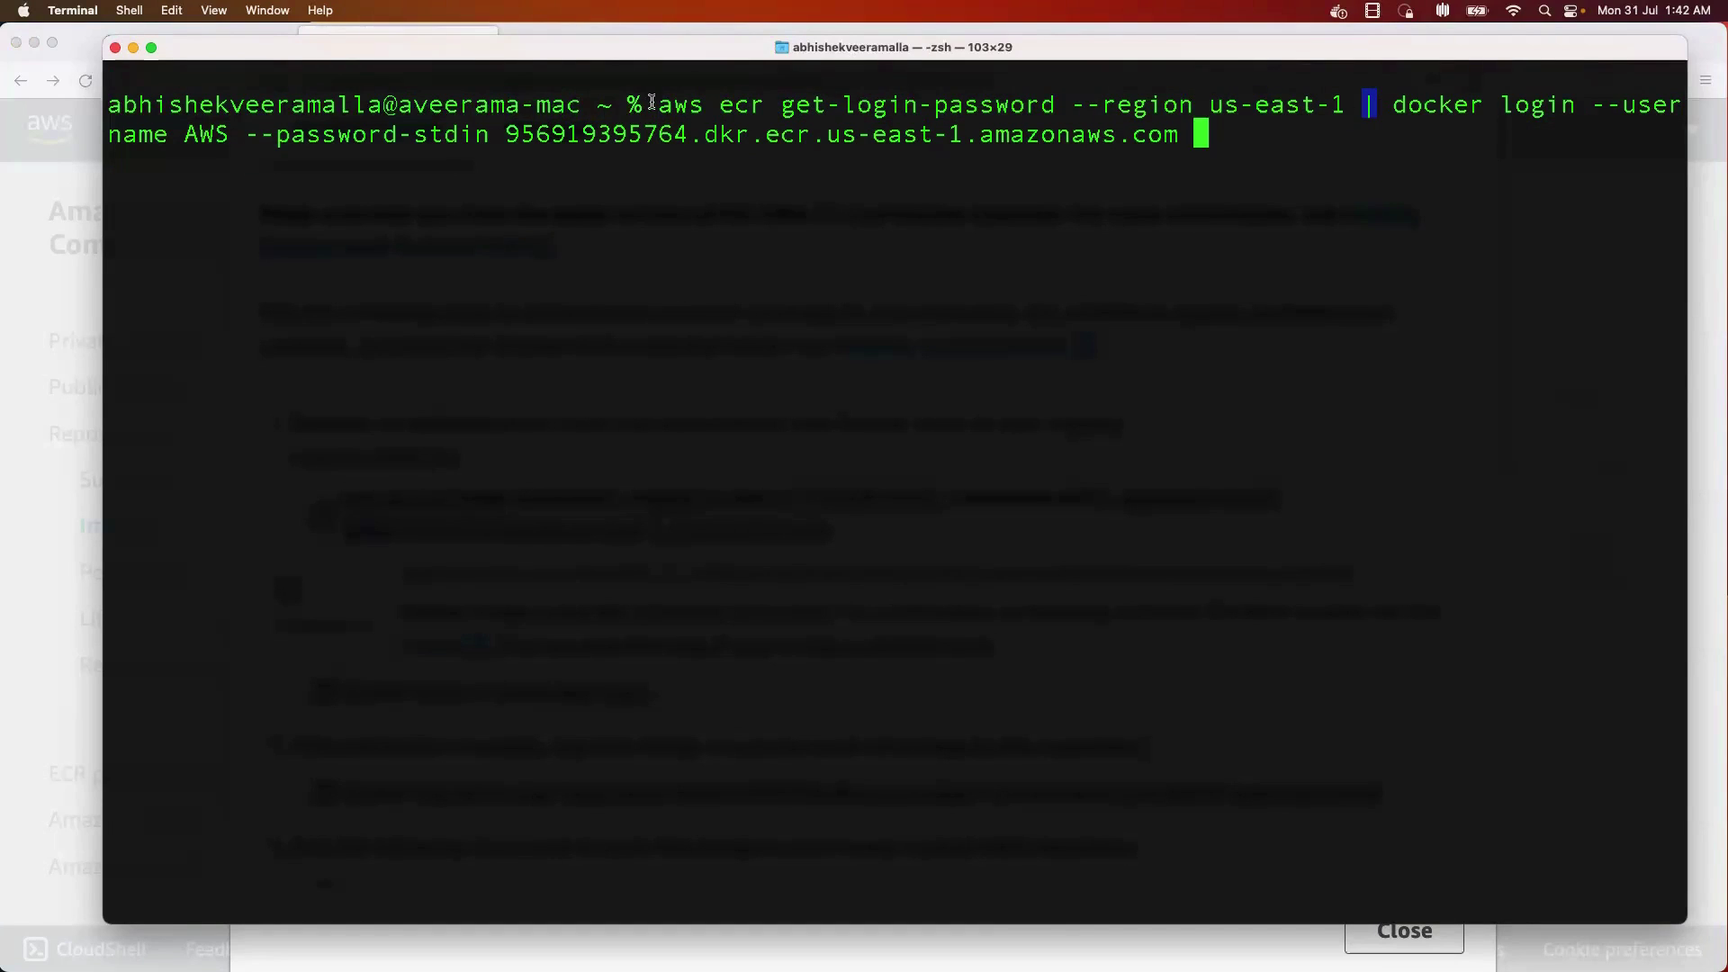
pyautogui.moveTo(660, 105); pyautogui.dragTo(1460, 140)
pyautogui.click(1357, 126)
pyautogui.moveTo(658, 104); pyautogui.dragTo(1447, 135)
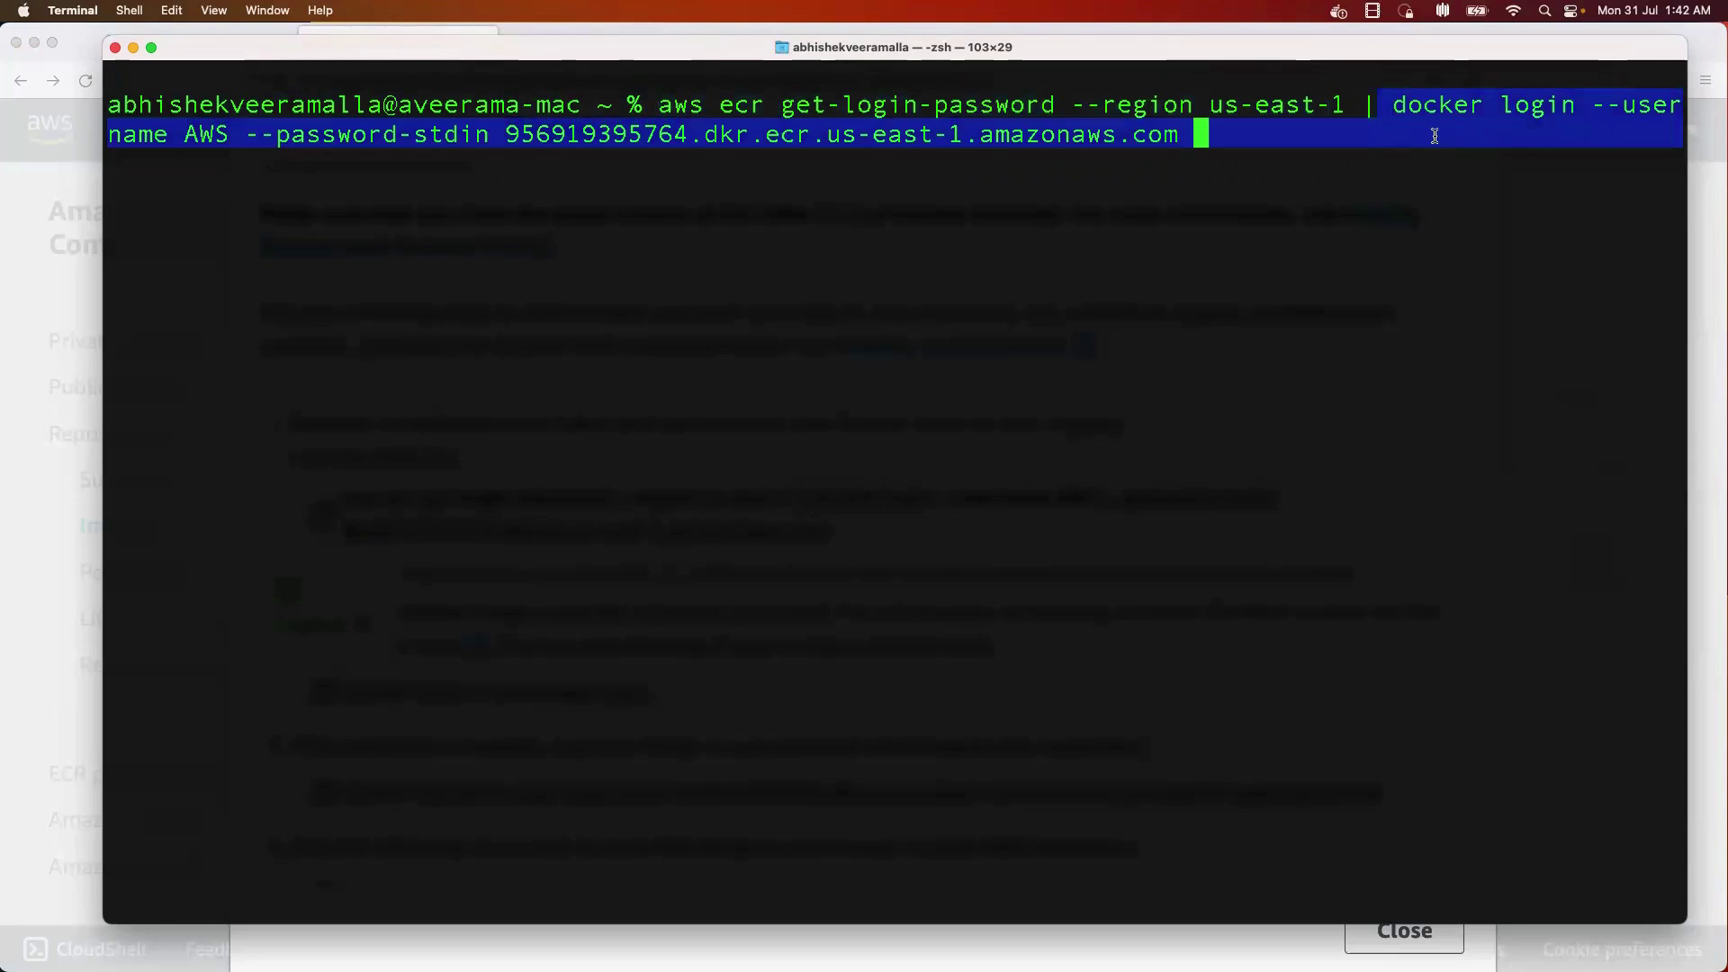
pyautogui.click(1358, 135)
pyautogui.moveTo(1344, 104); pyautogui.dragTo(674, 107)
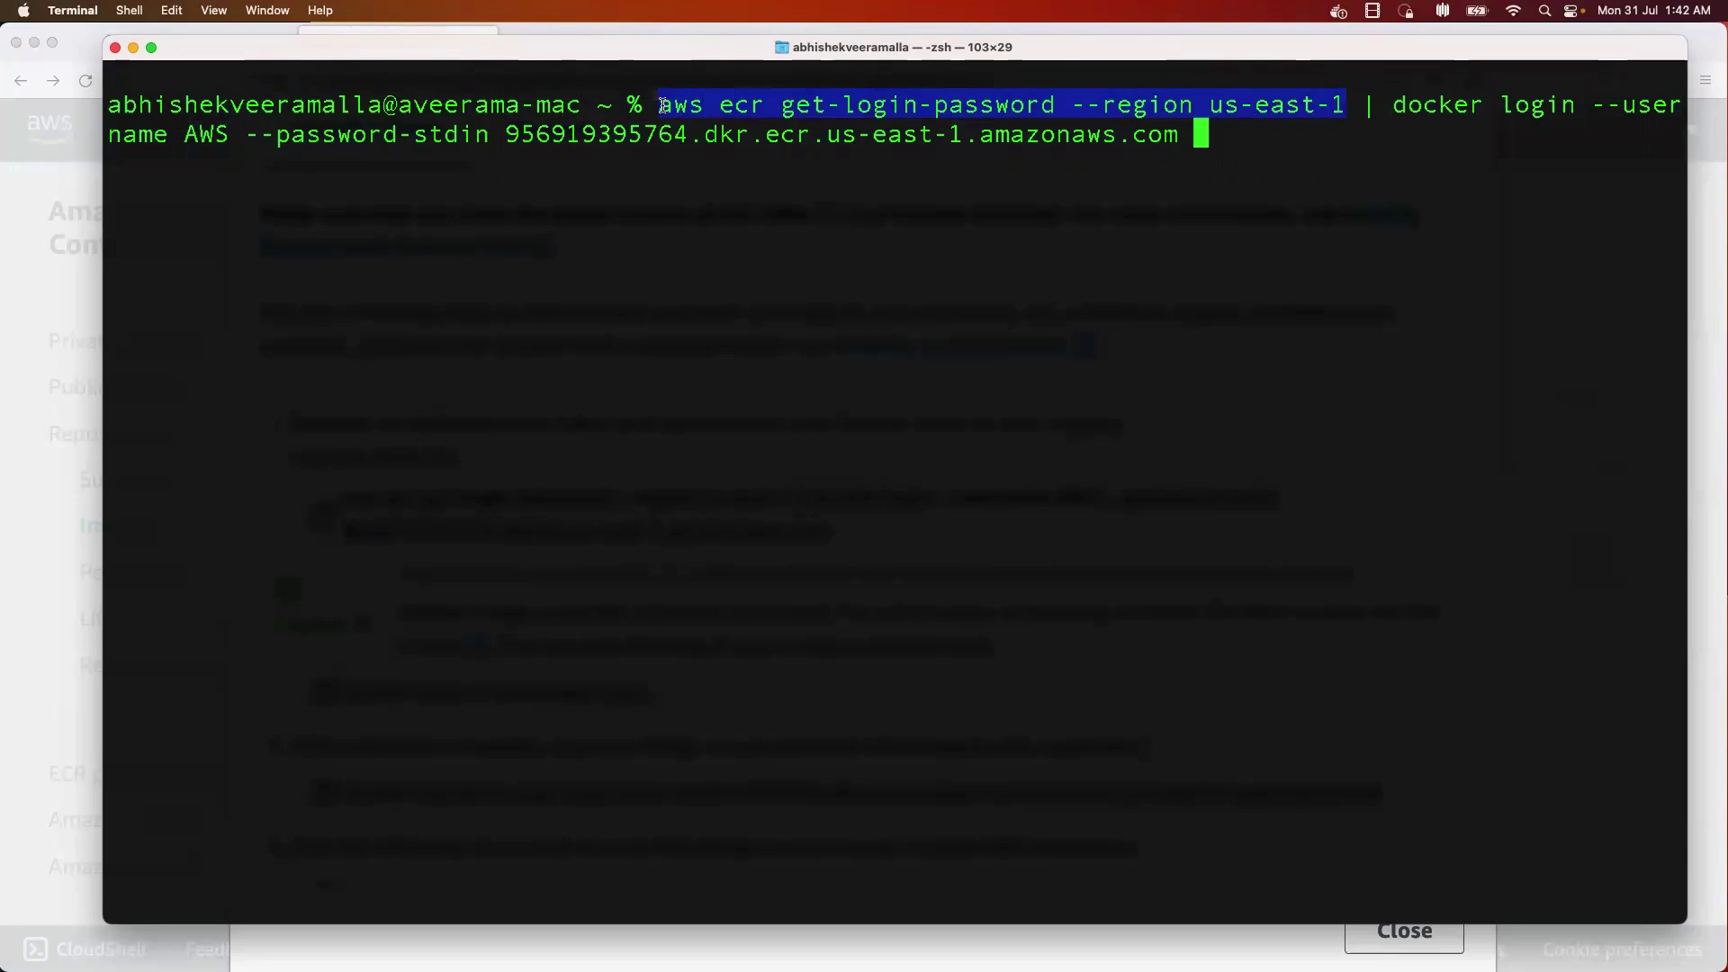
pyautogui.moveTo(1394, 102); pyautogui.dragTo(1494, 143)
pyautogui.click(1444, 167)
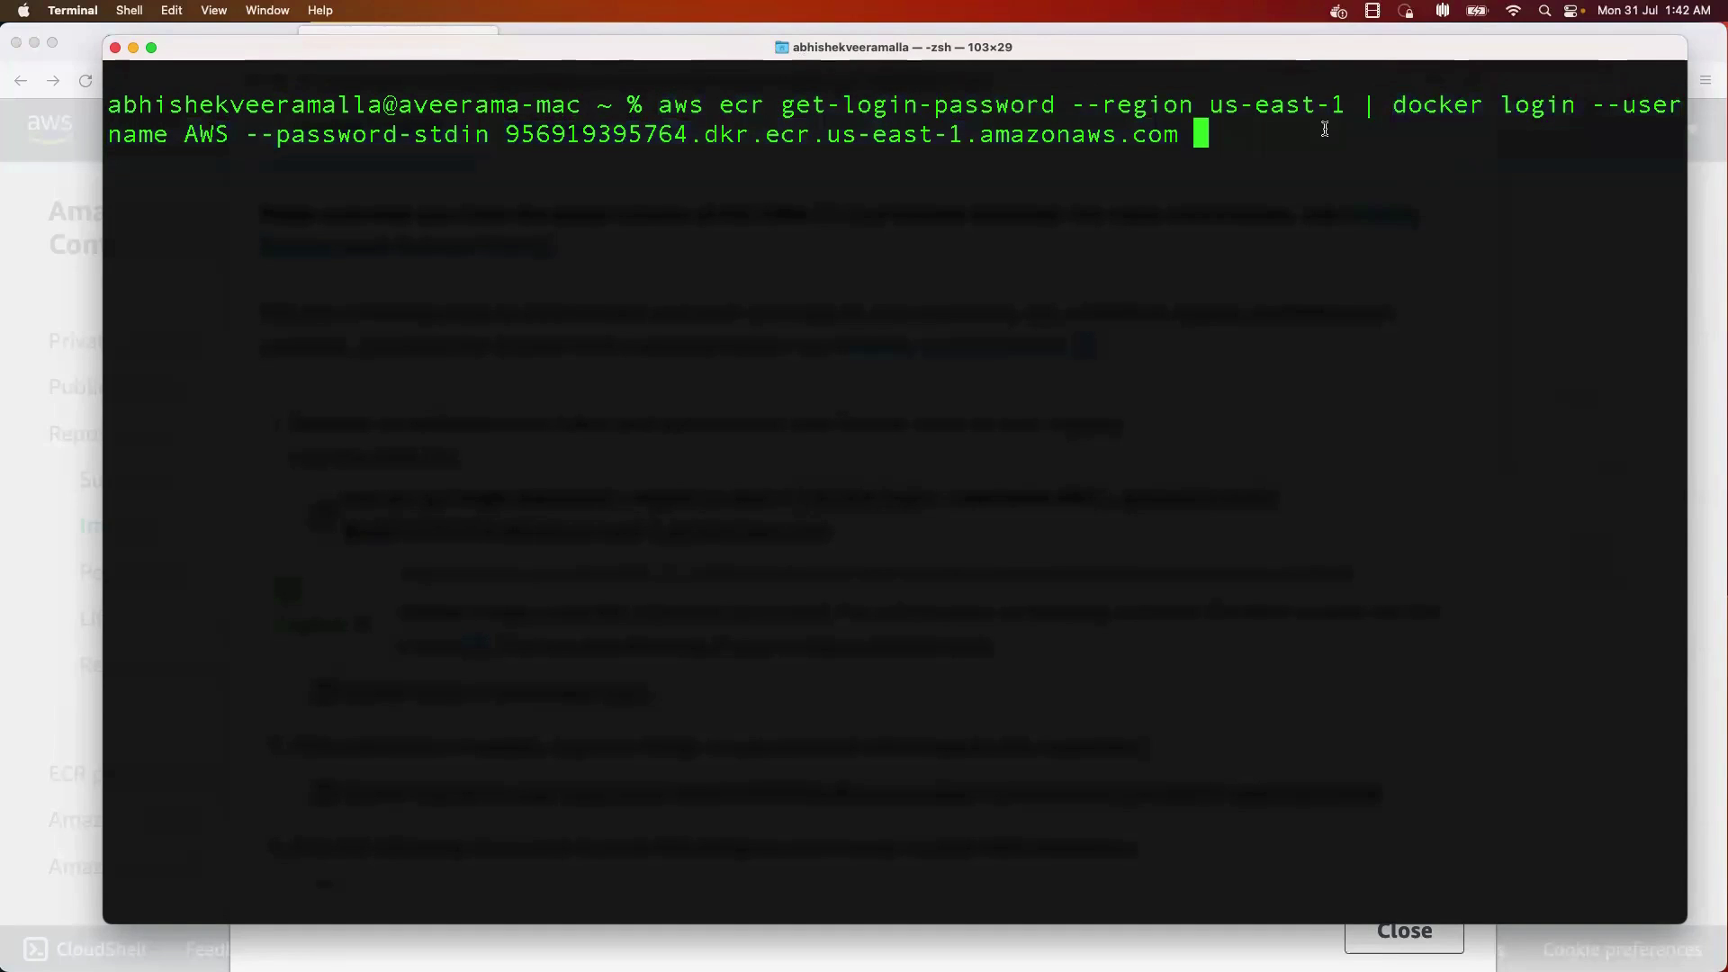
# - Run the pasted command in Terminal to authenticate Docker to the us-east-1 ECR registry
pyautogui.press('super+Tab')
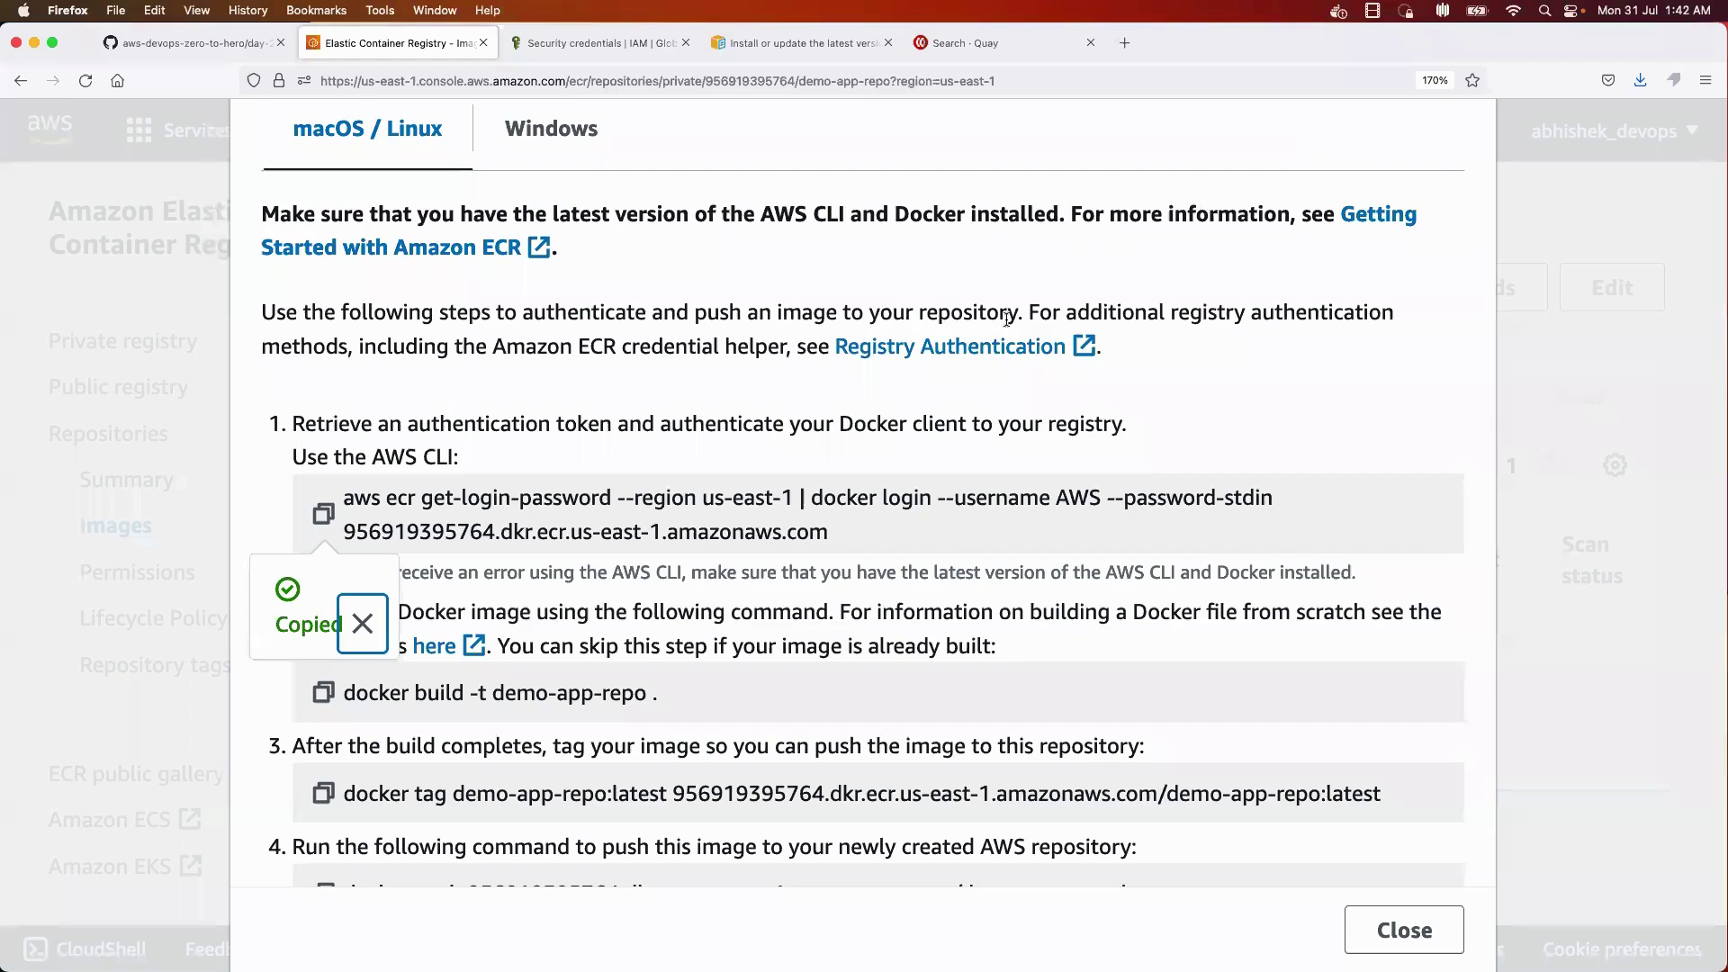
pyautogui.press('super+Tab')
pyautogui.press('Return')
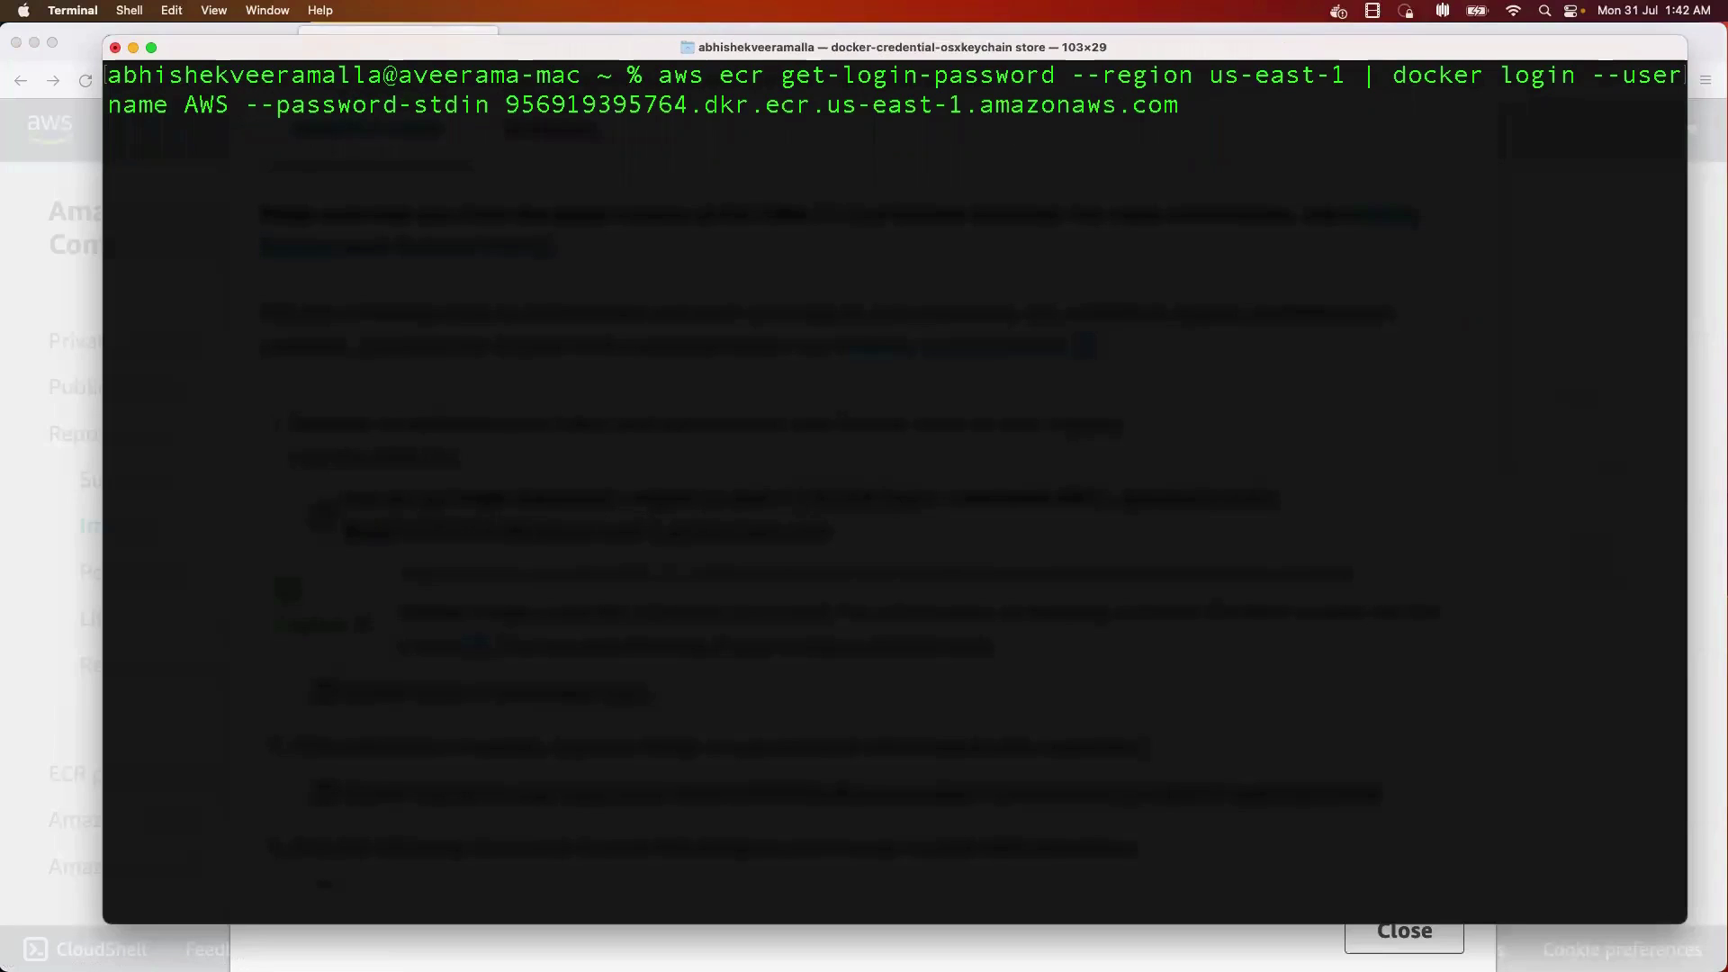
# - Switch to Firefox and close the push commands of demo-app-repo, and switch back to Terminal to clear its screen
pyautogui.press('super+Tab')
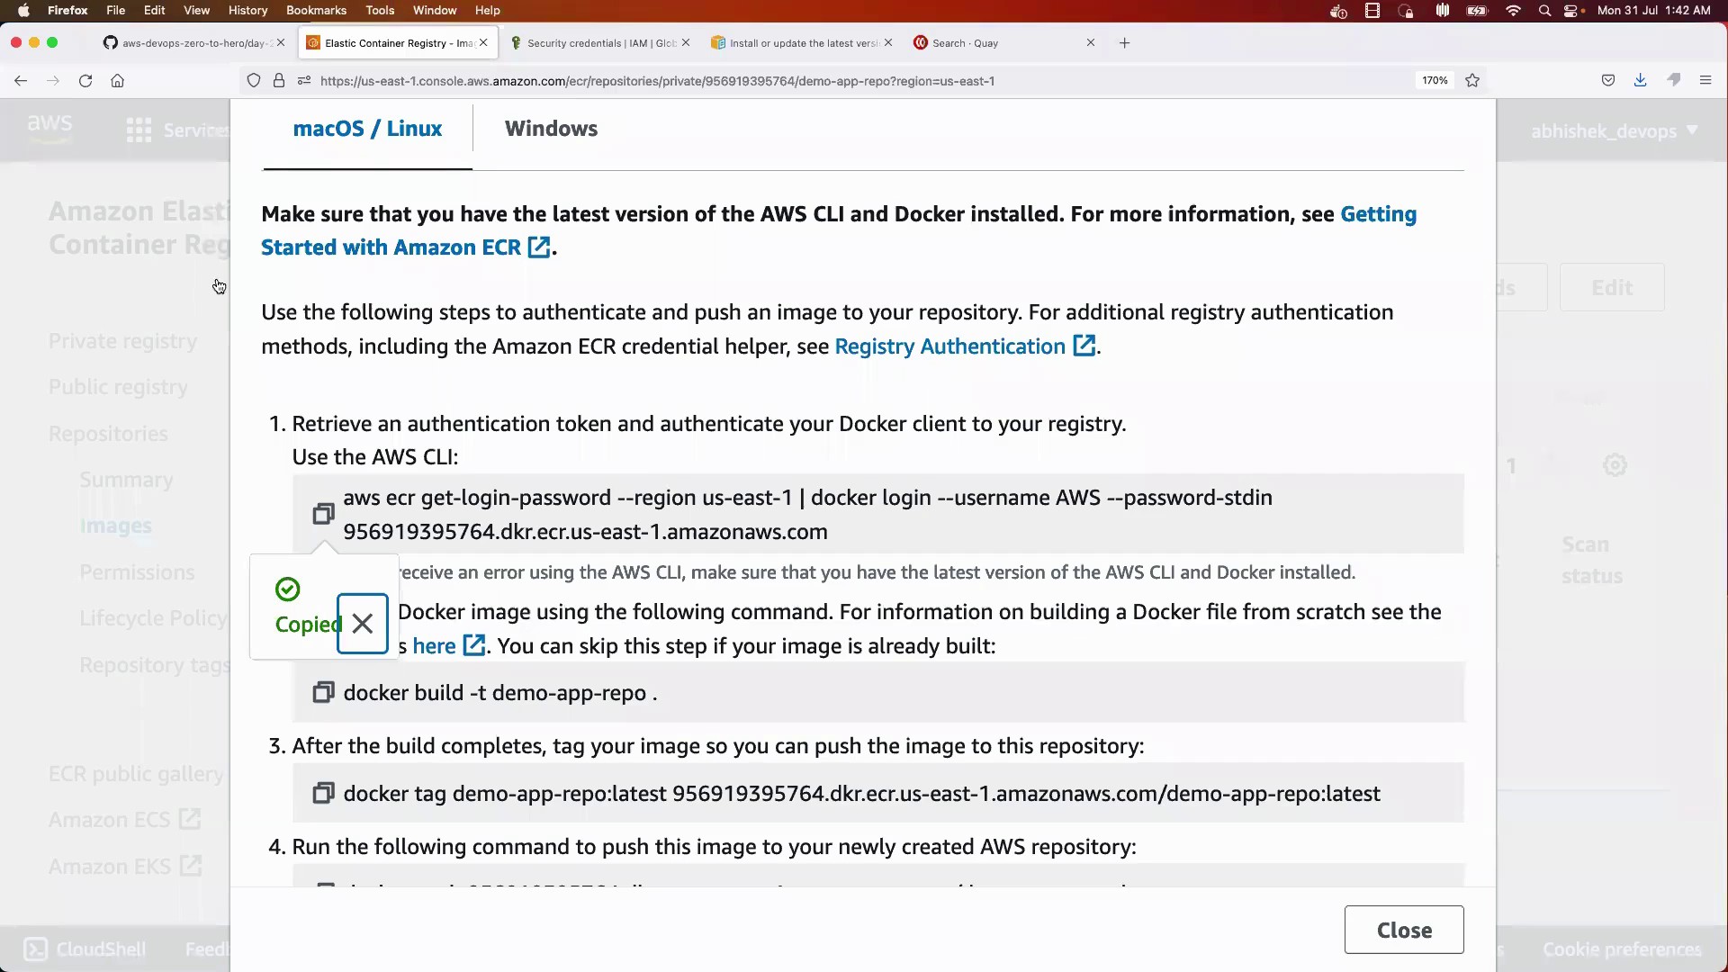
pyautogui.click(132, 297)
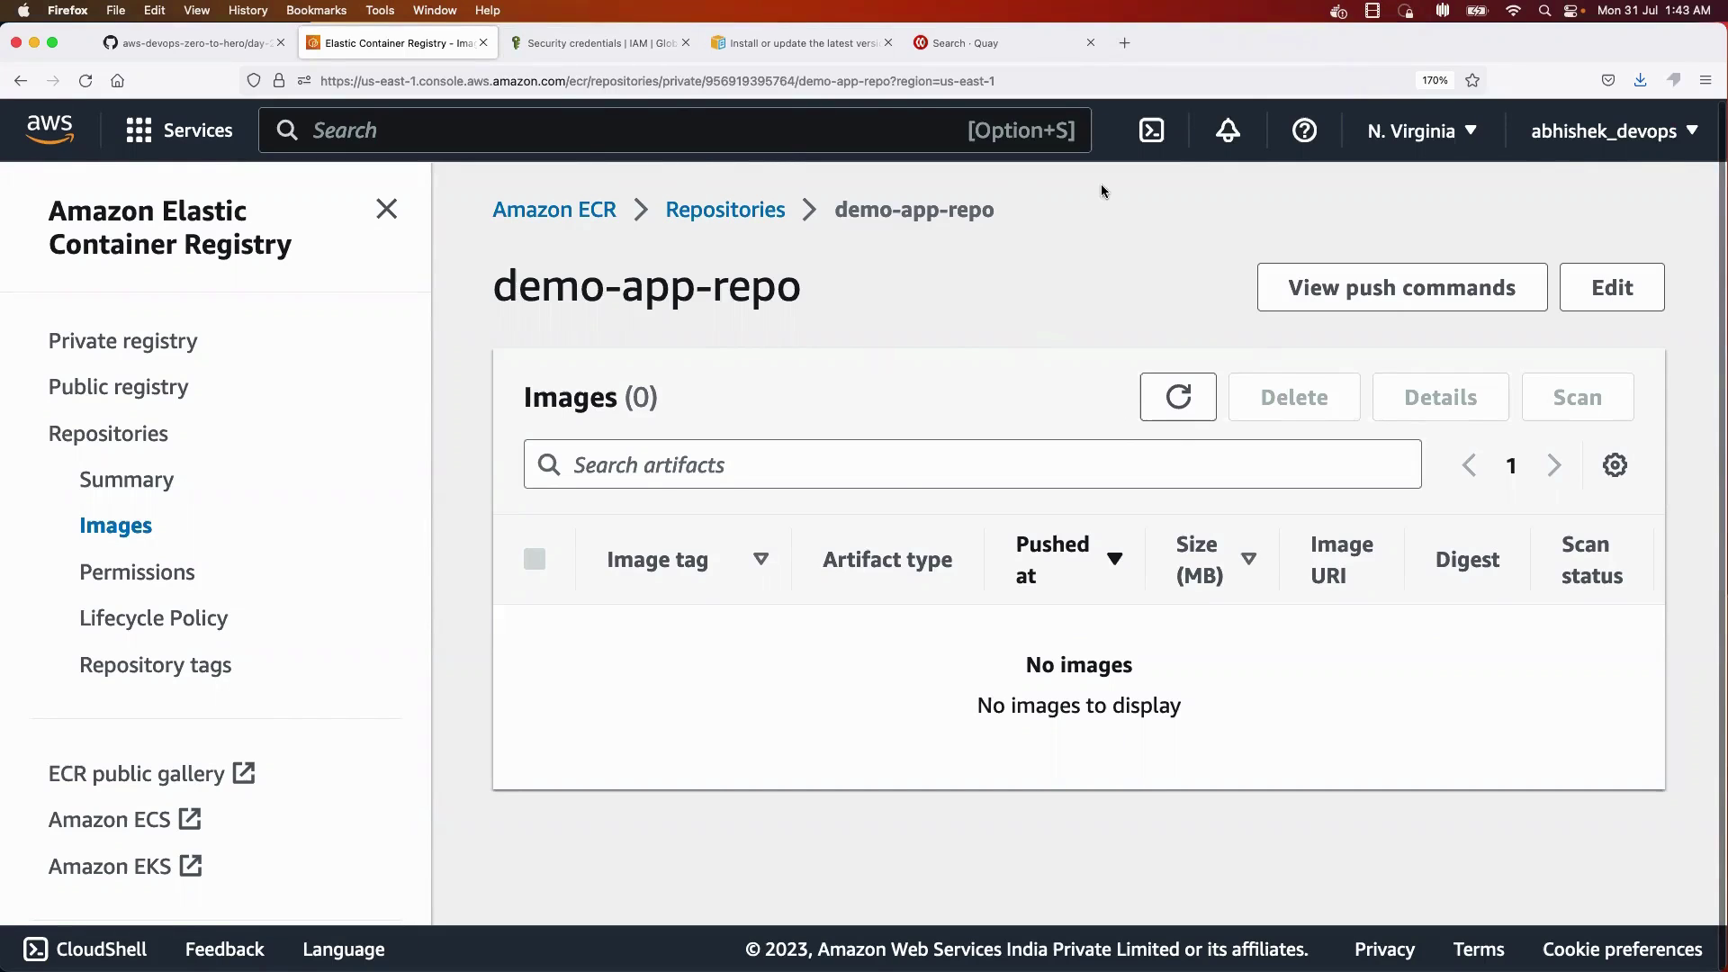
pyautogui.press('super+Tab')
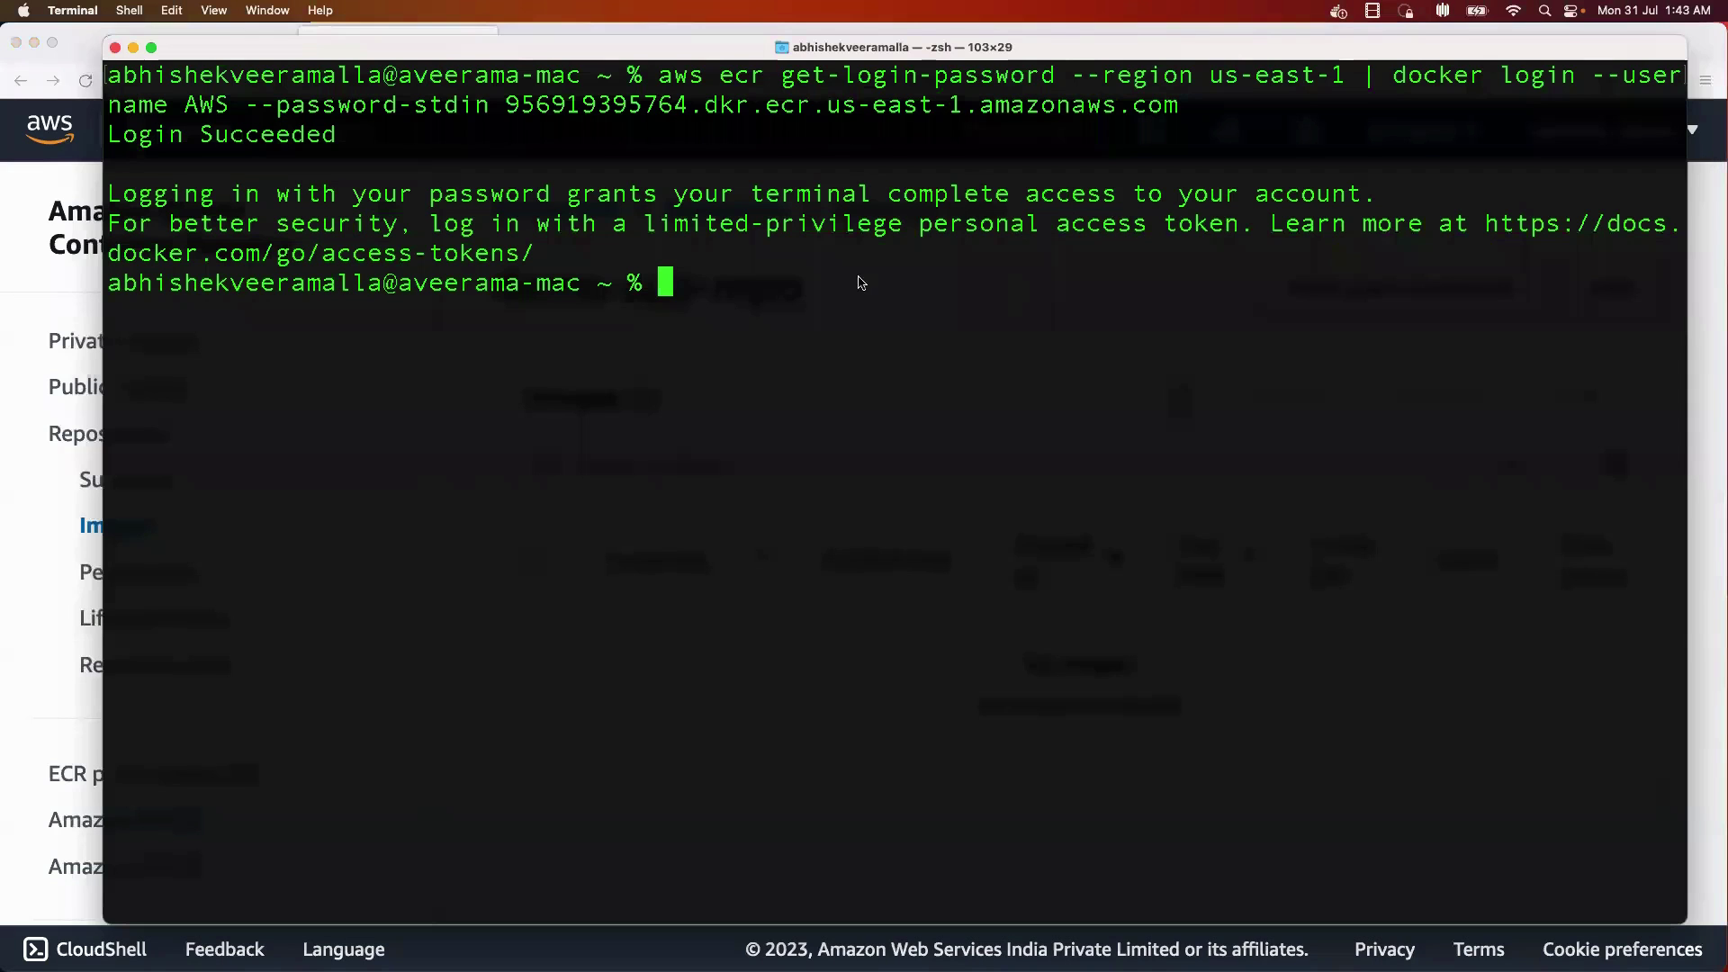
pyautogui.write('clear')
pyautogui.press('Return')
# - Switch to Firefox, search the AWS console for IAM and open the service in a new browser tab
pyautogui.press('super+Tab')
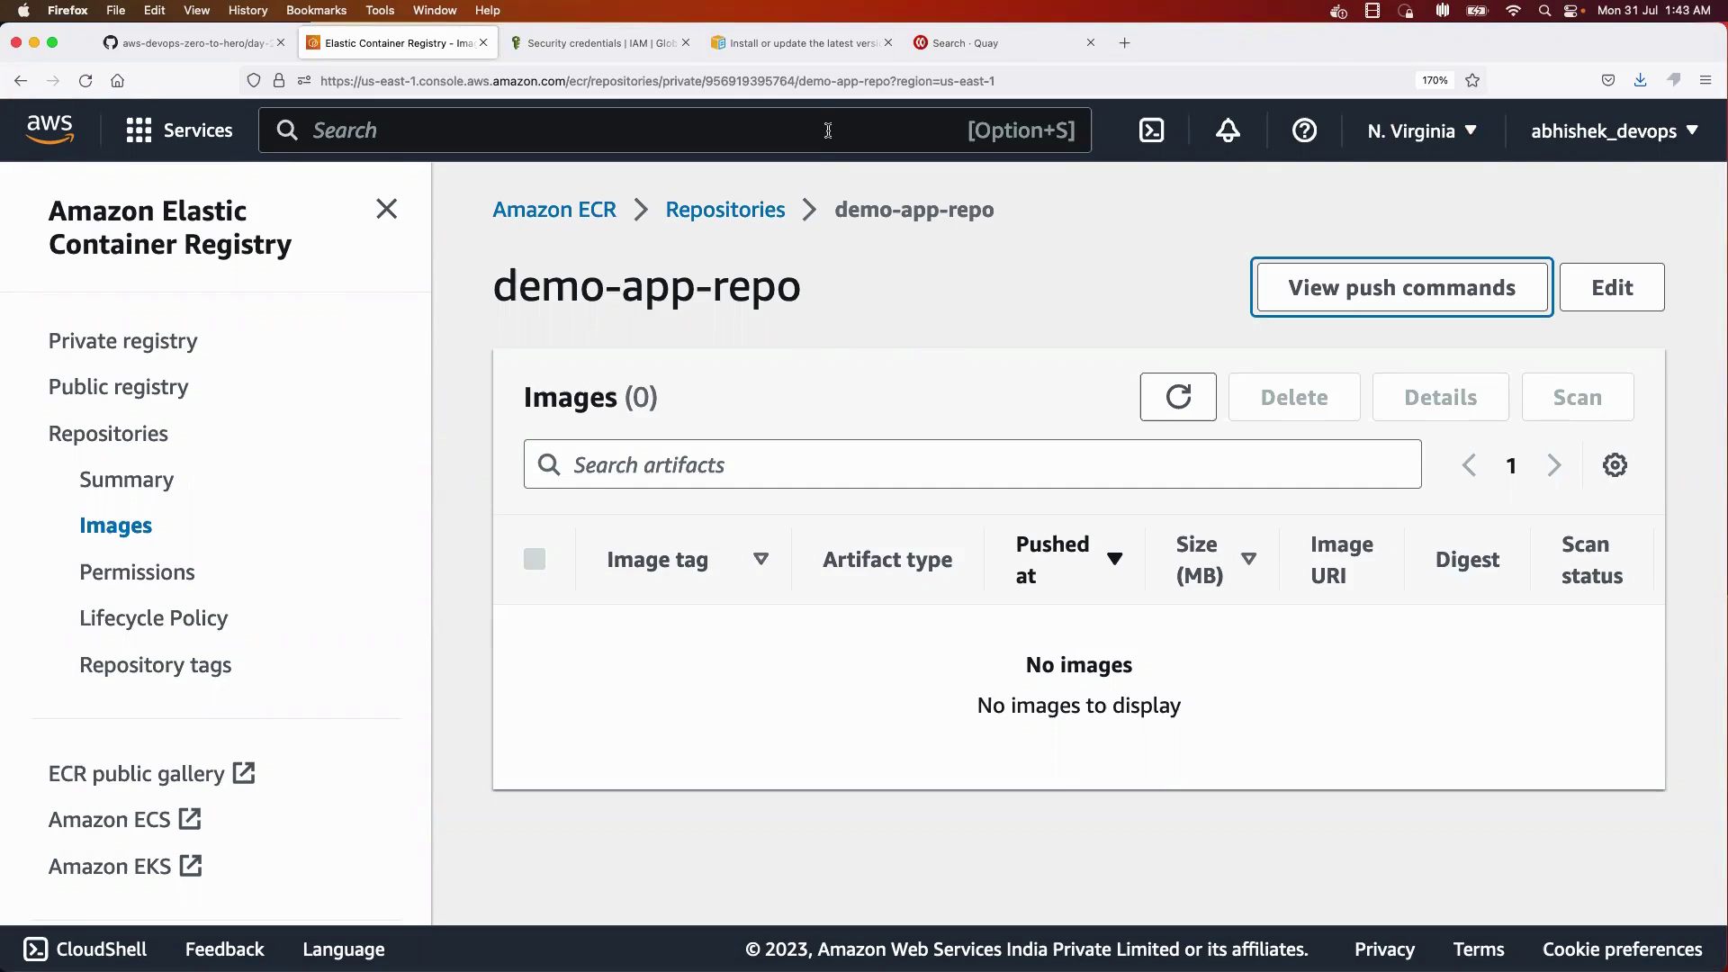
pyautogui.click(636, 125)
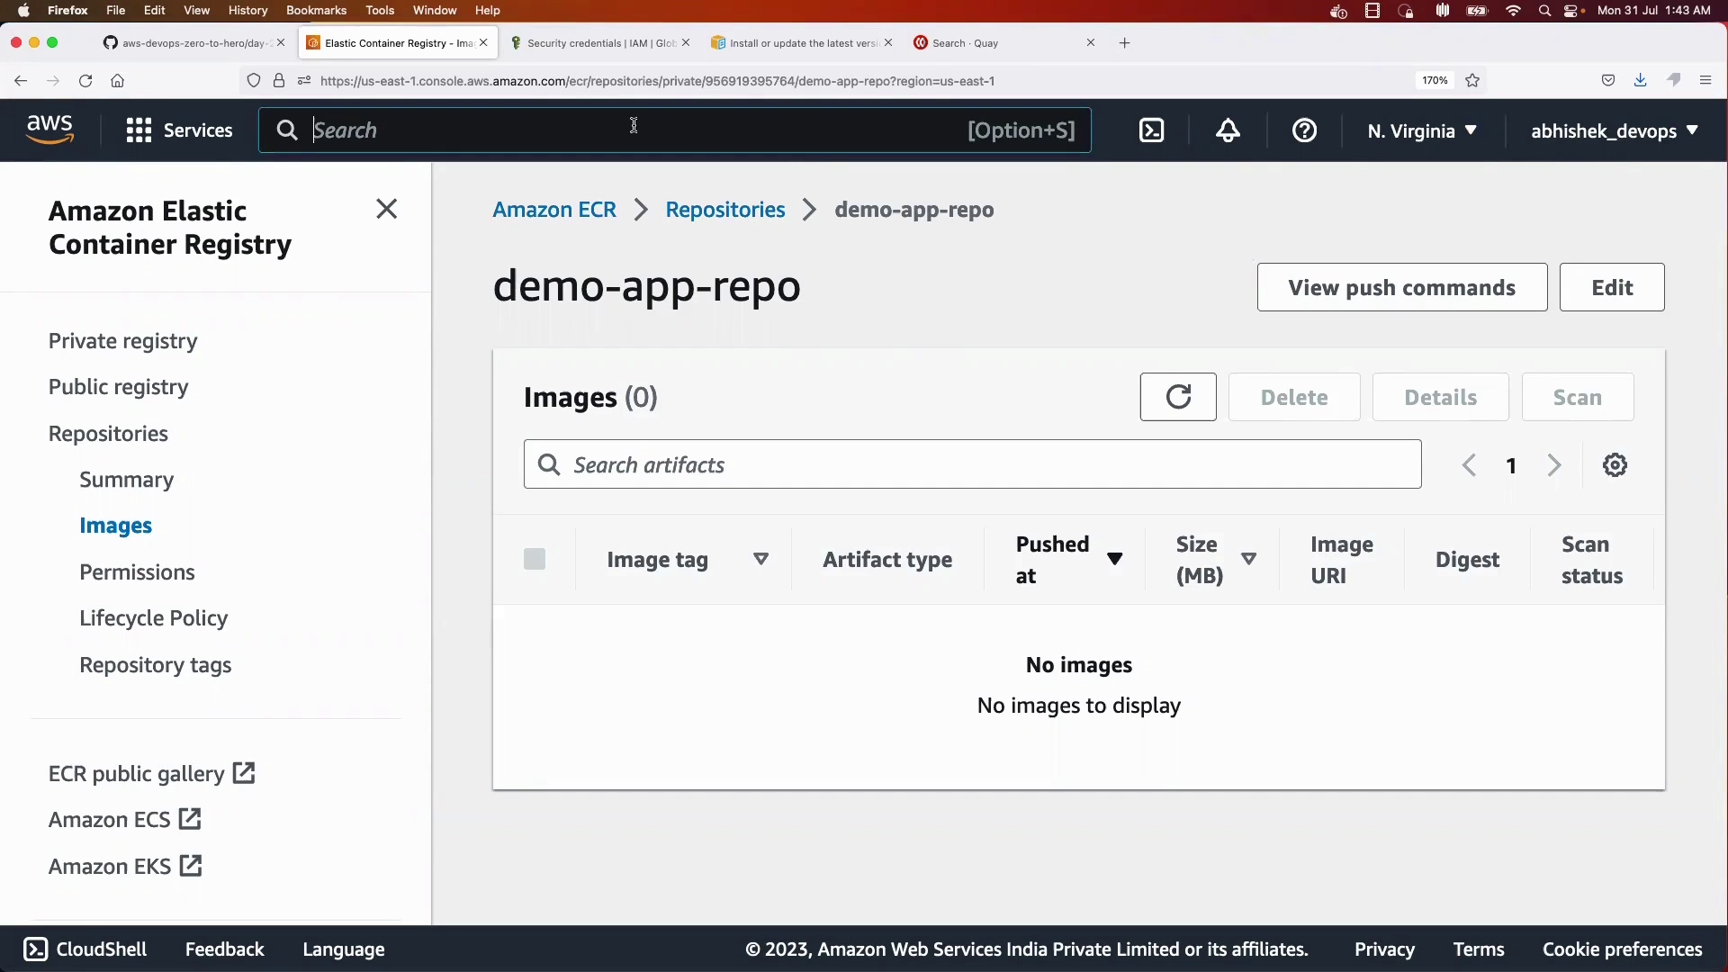
pyautogui.write('IAM')
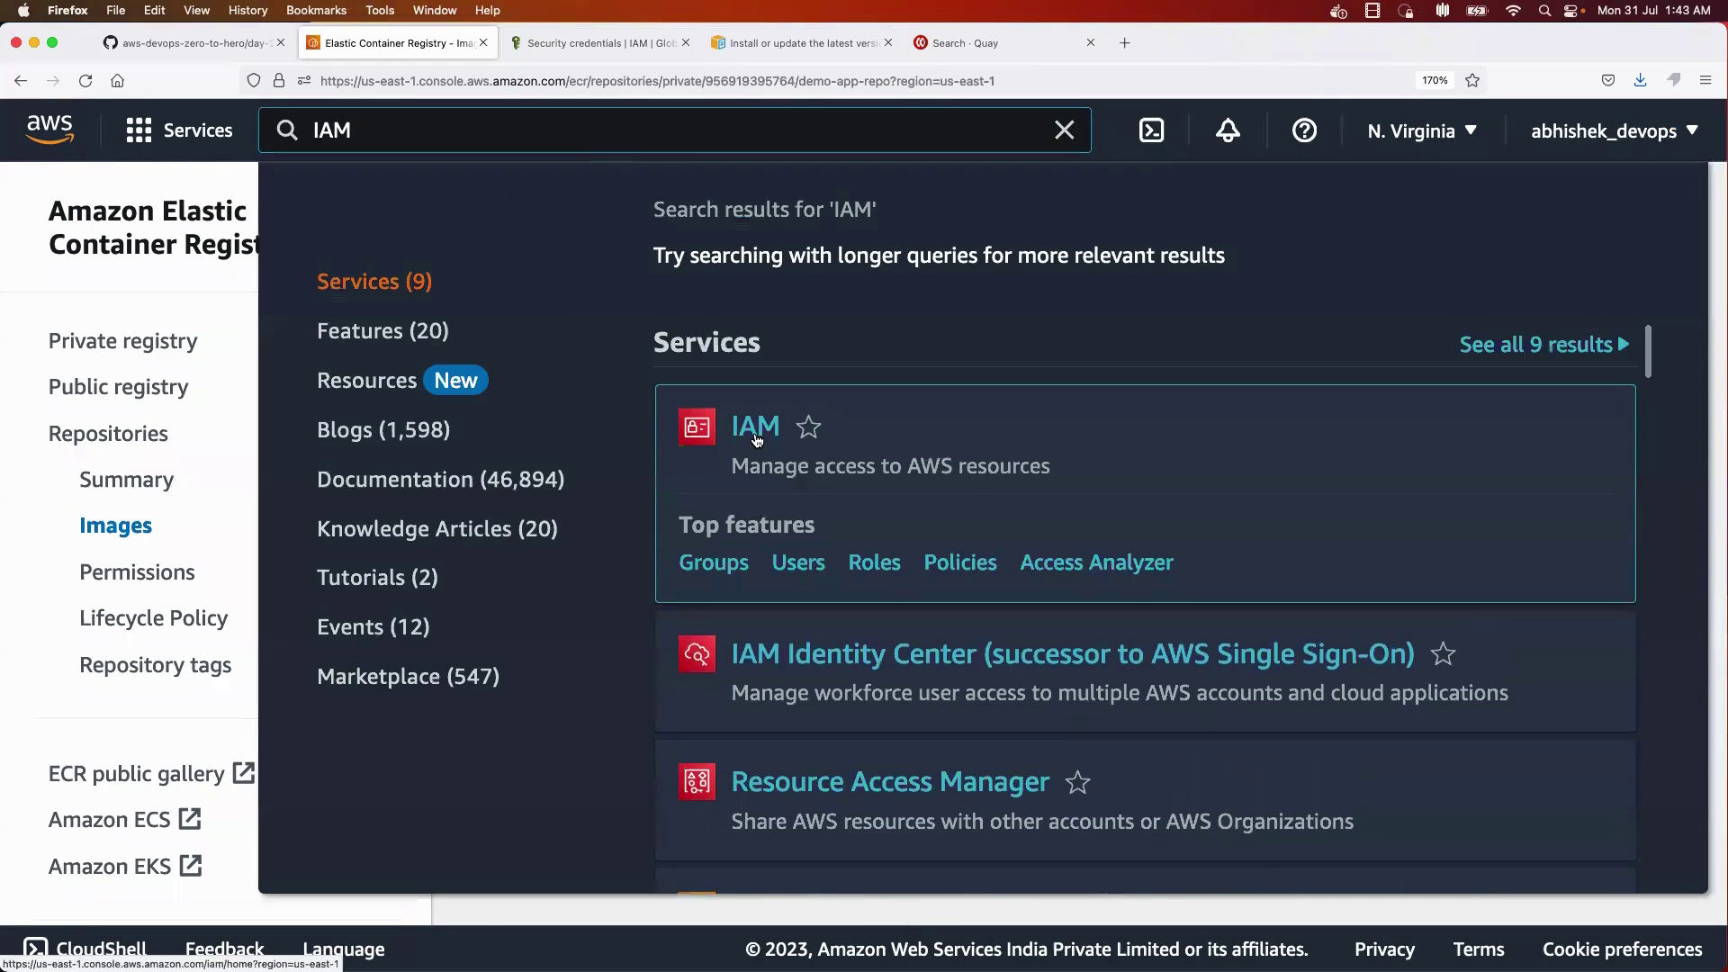
pyautogui.rightClick(757, 436)
pyautogui.click(810, 443)
pyautogui.click(558, 52)
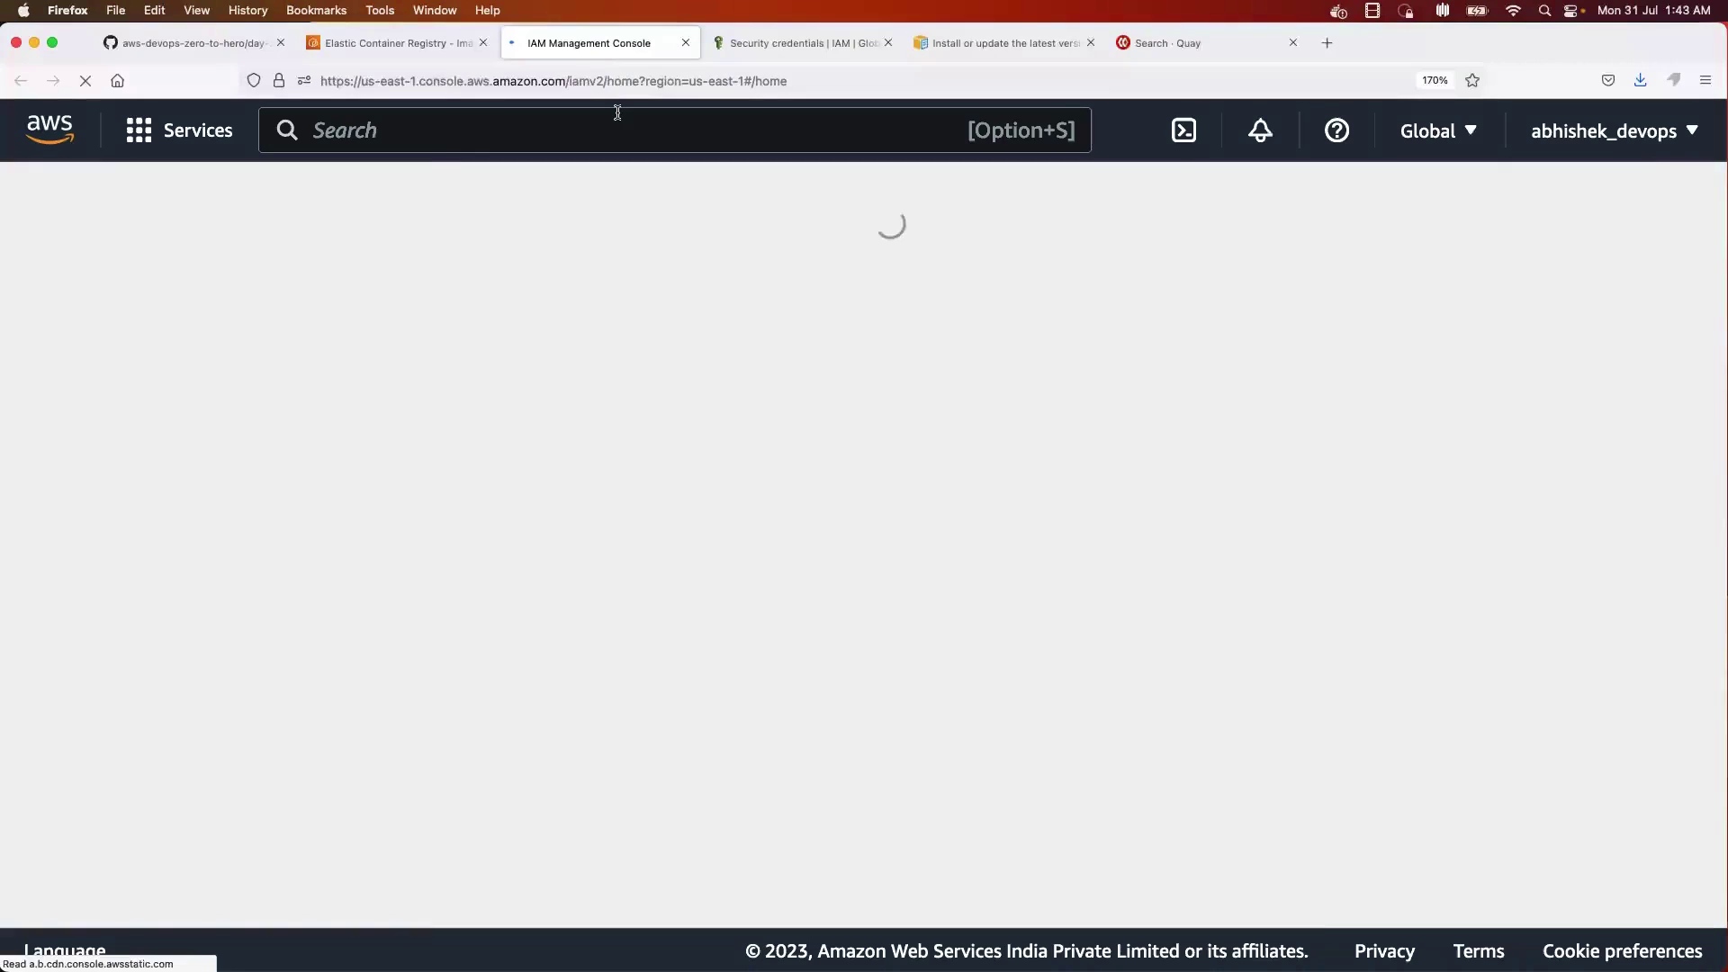
# - Open the IAM user code-commit-user from the users list and view its permissions policies
pyautogui.scroll(-5, 967, 511)
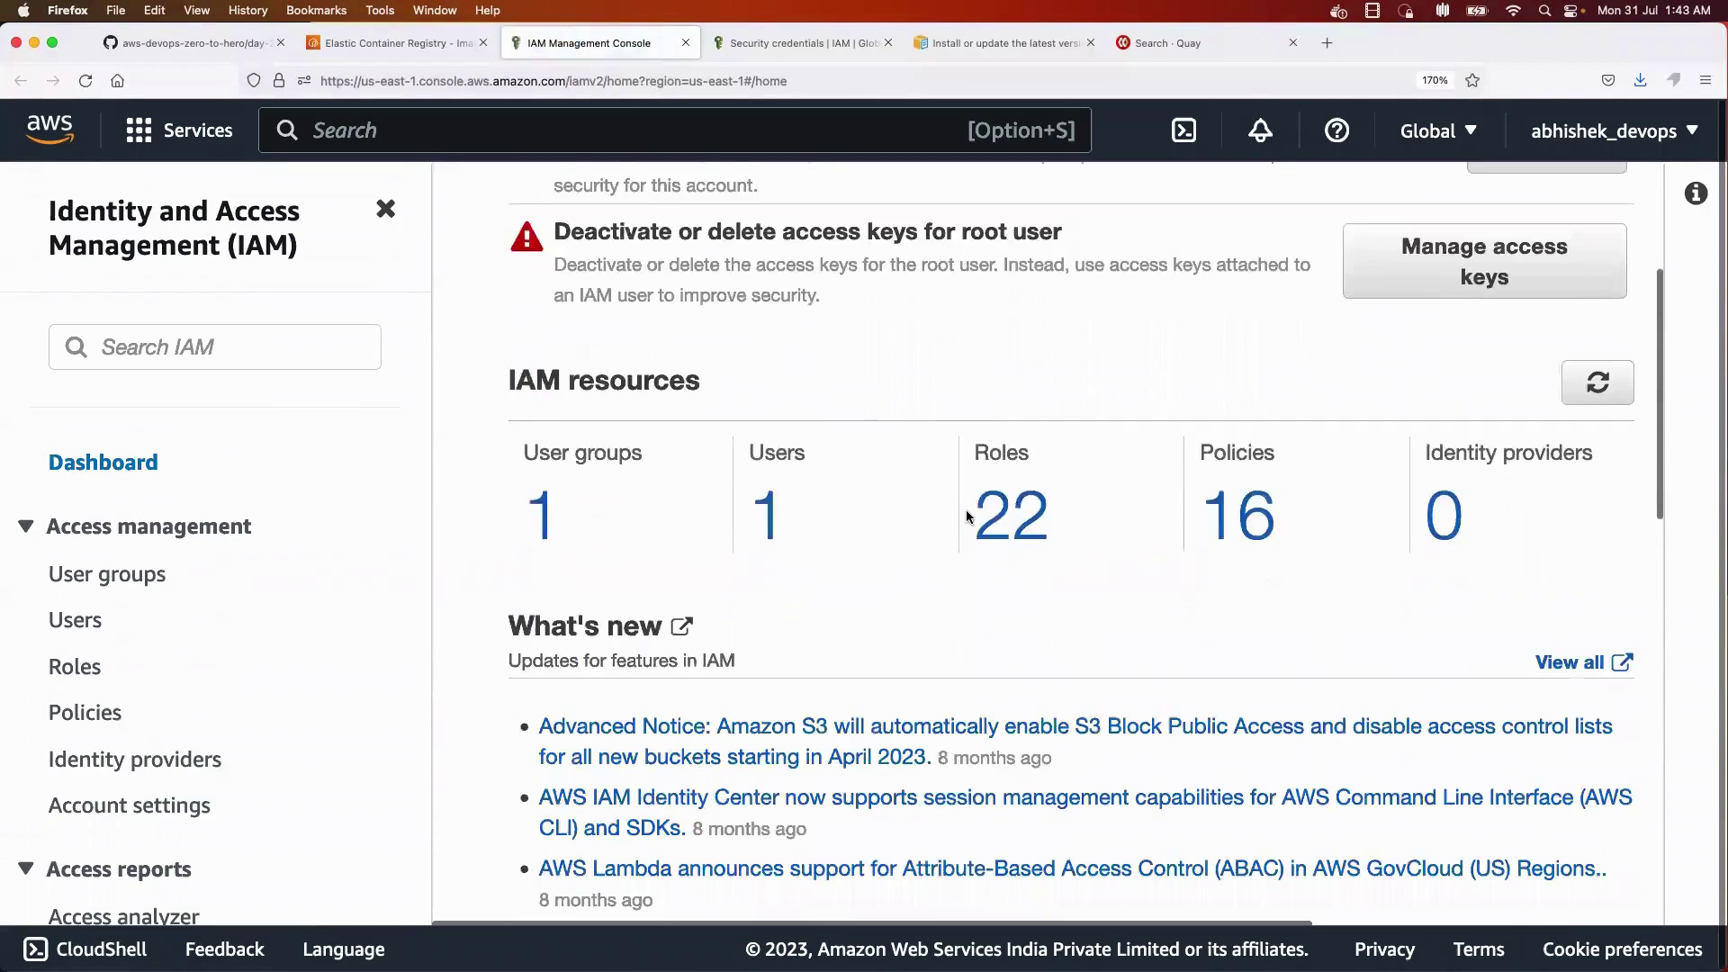
pyautogui.scroll(2, 967, 511)
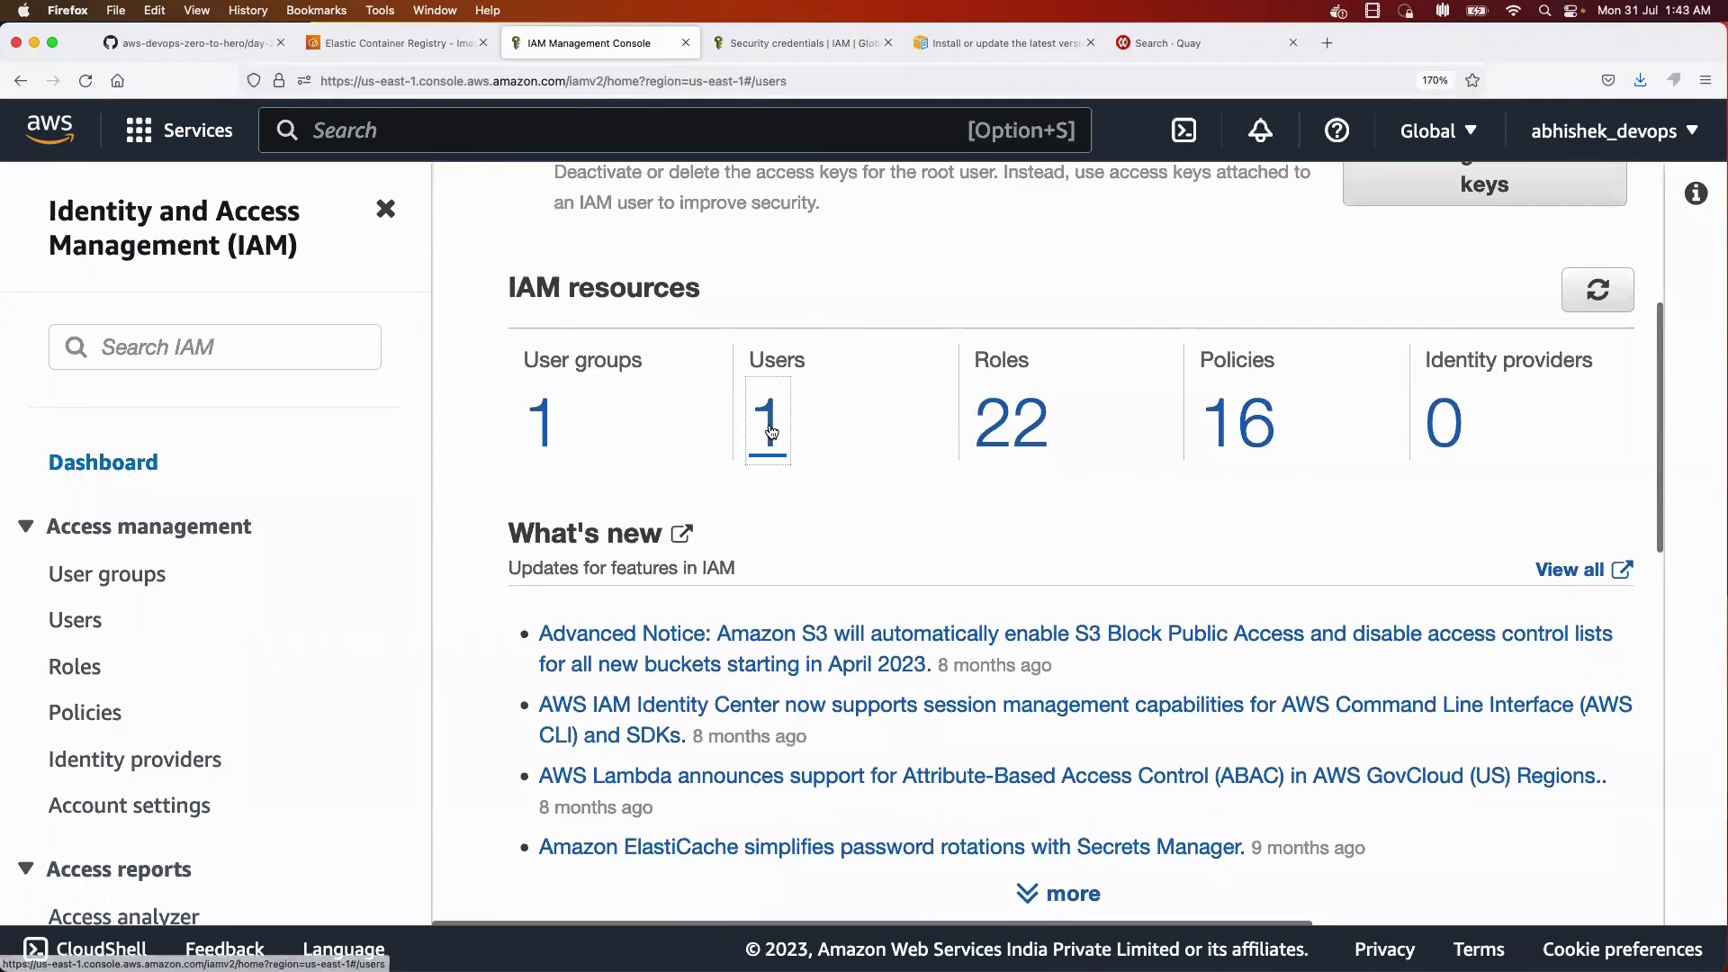
pyautogui.click(768, 430)
pyautogui.click(704, 643)
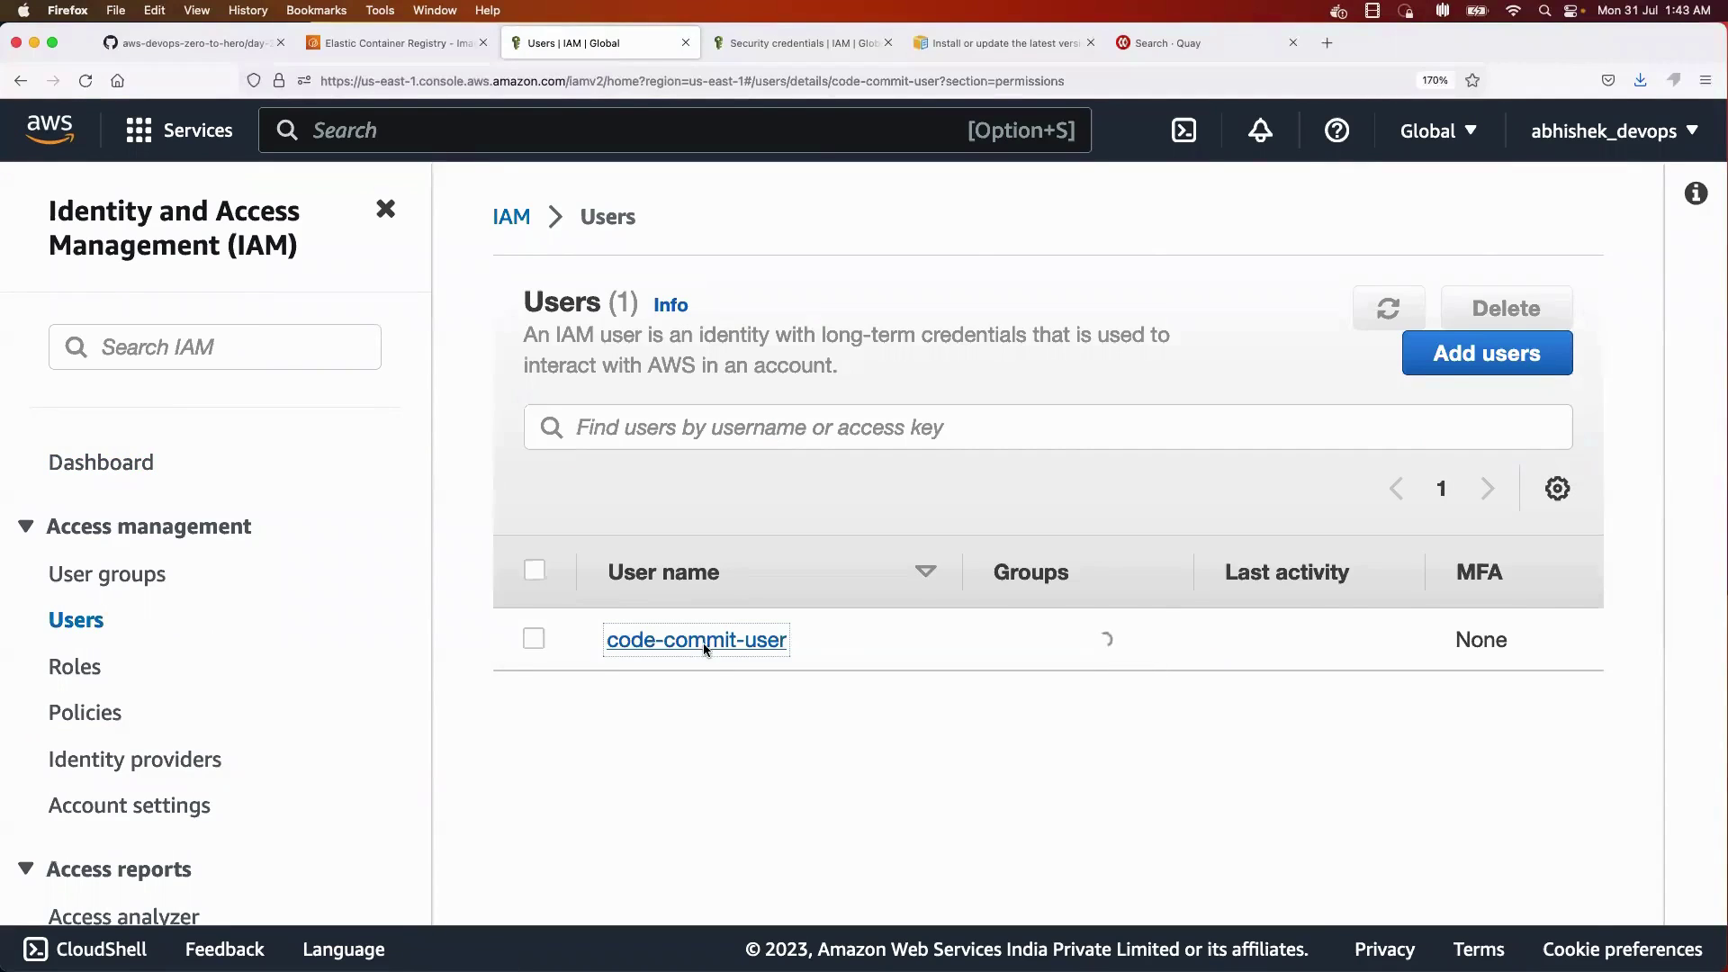
pyautogui.scroll(-5, 704, 643)
pyautogui.scroll(-2, 704, 645)
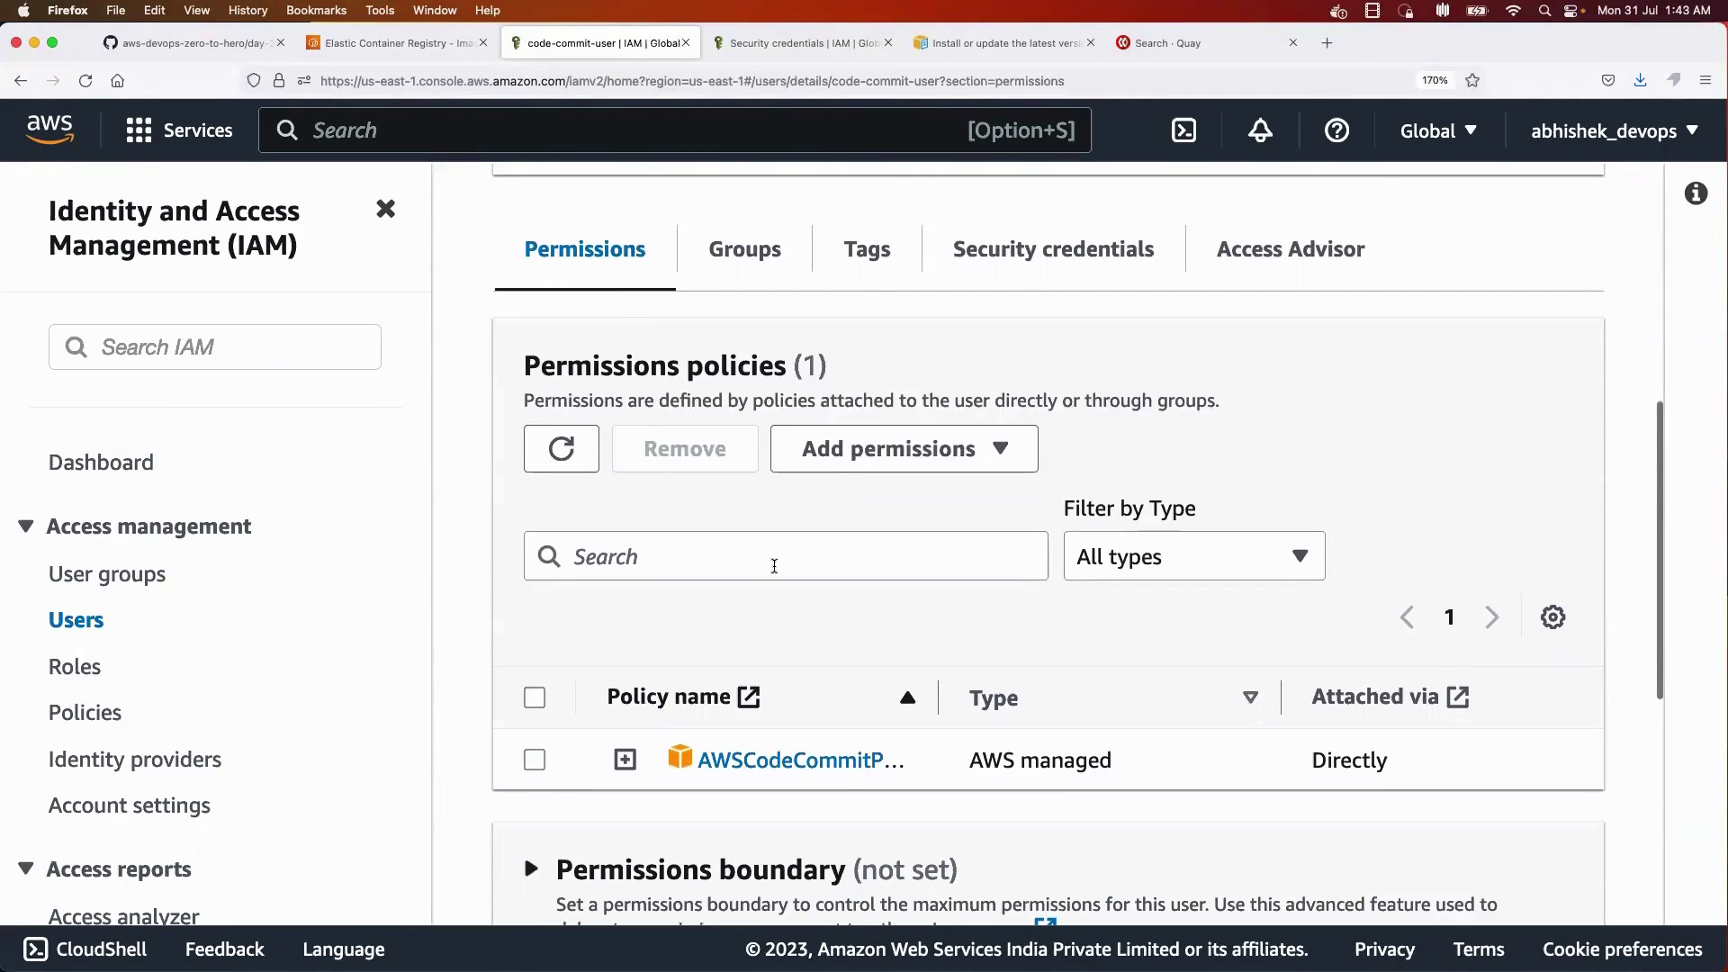
# - Start adding permissions to the IAM user code-commit-user and look over the permissions options and user groups
pyautogui.click(841, 451)
pyautogui.click(836, 496)
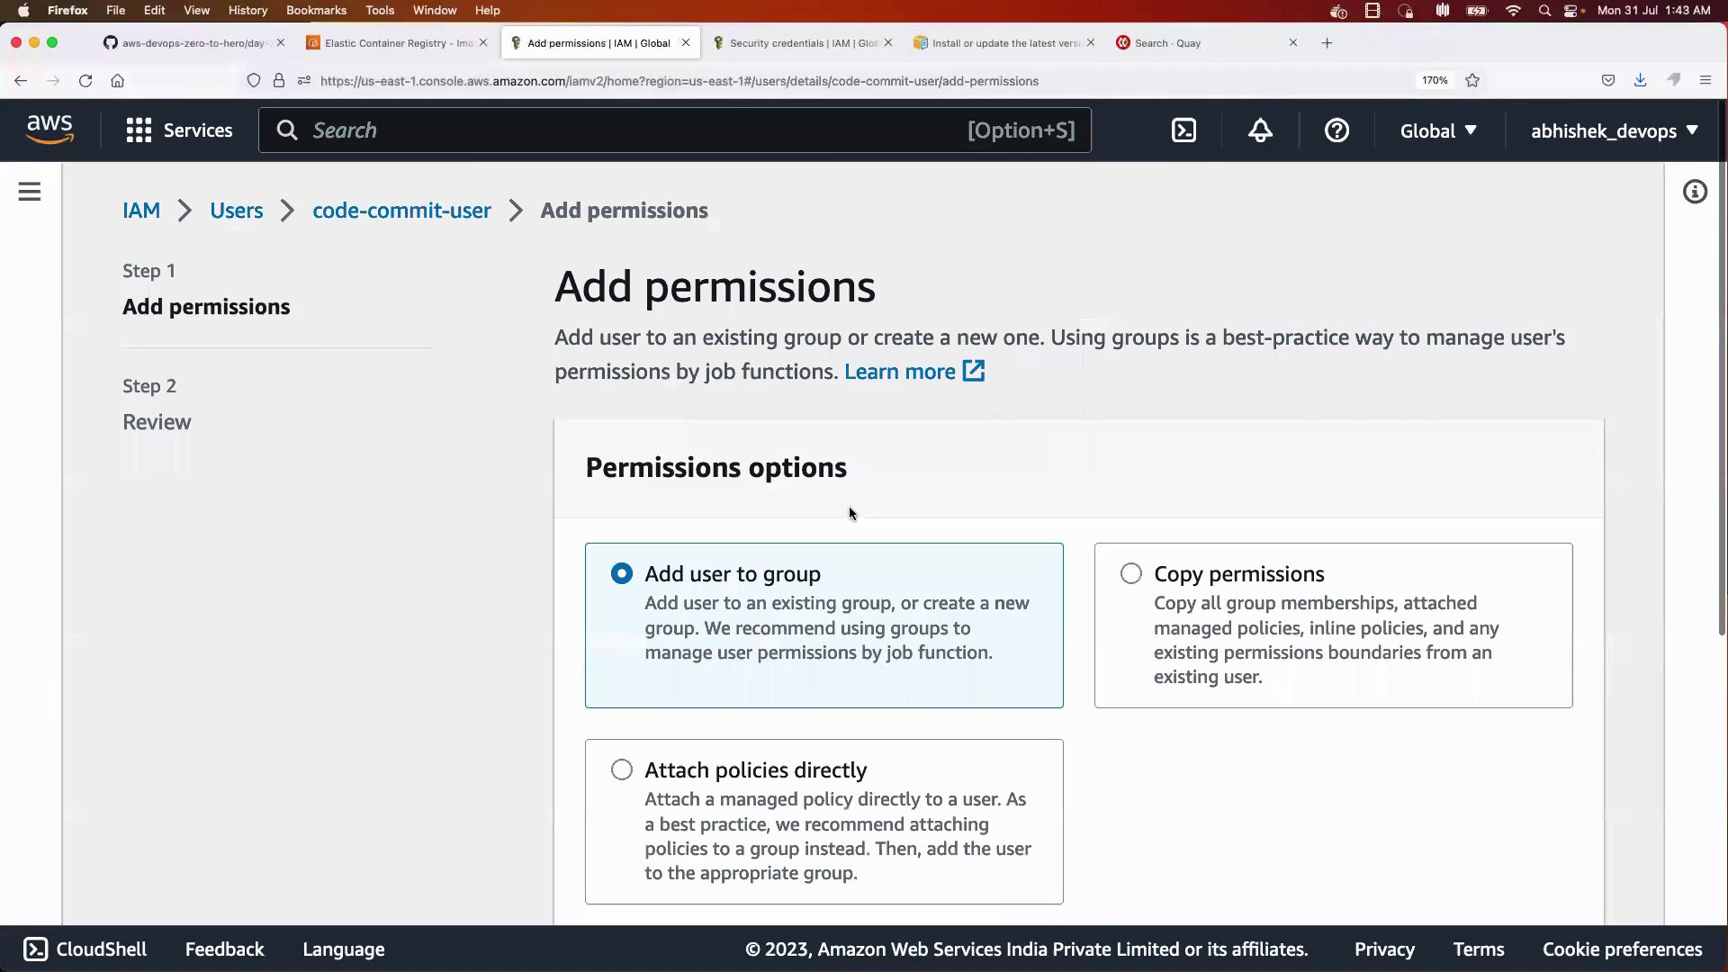
pyautogui.scroll(-10, 721, 621)
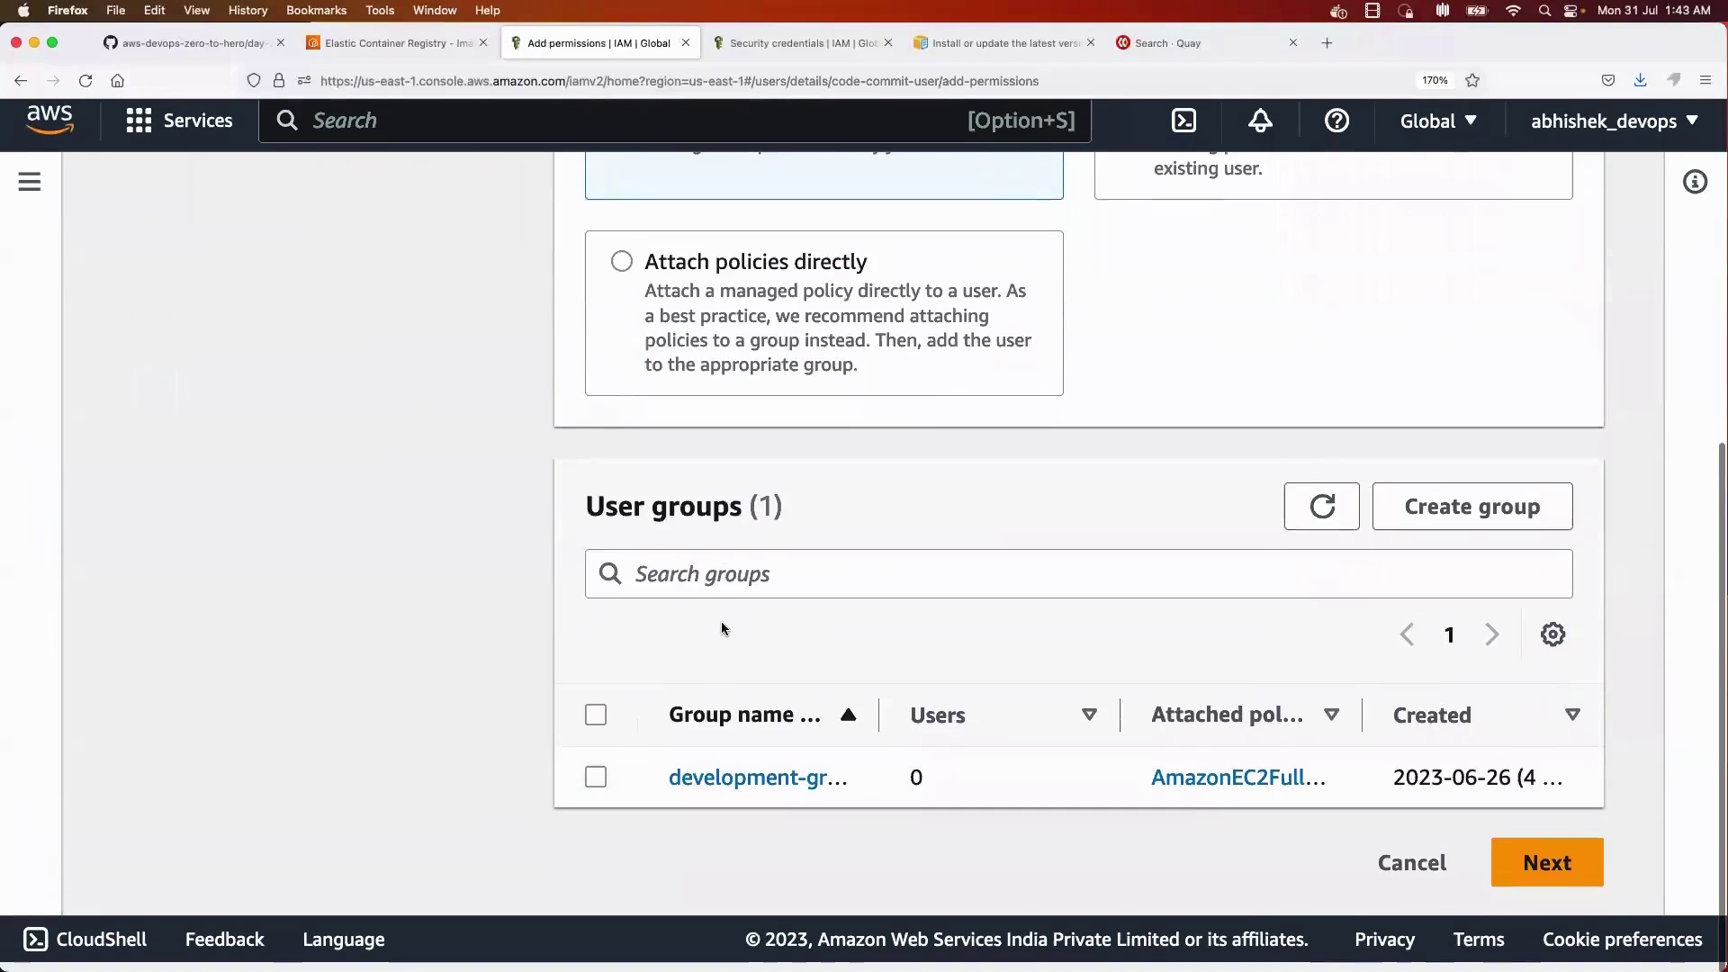
pyautogui.click(721, 584)
pyautogui.scroll(9, 1293, 527)
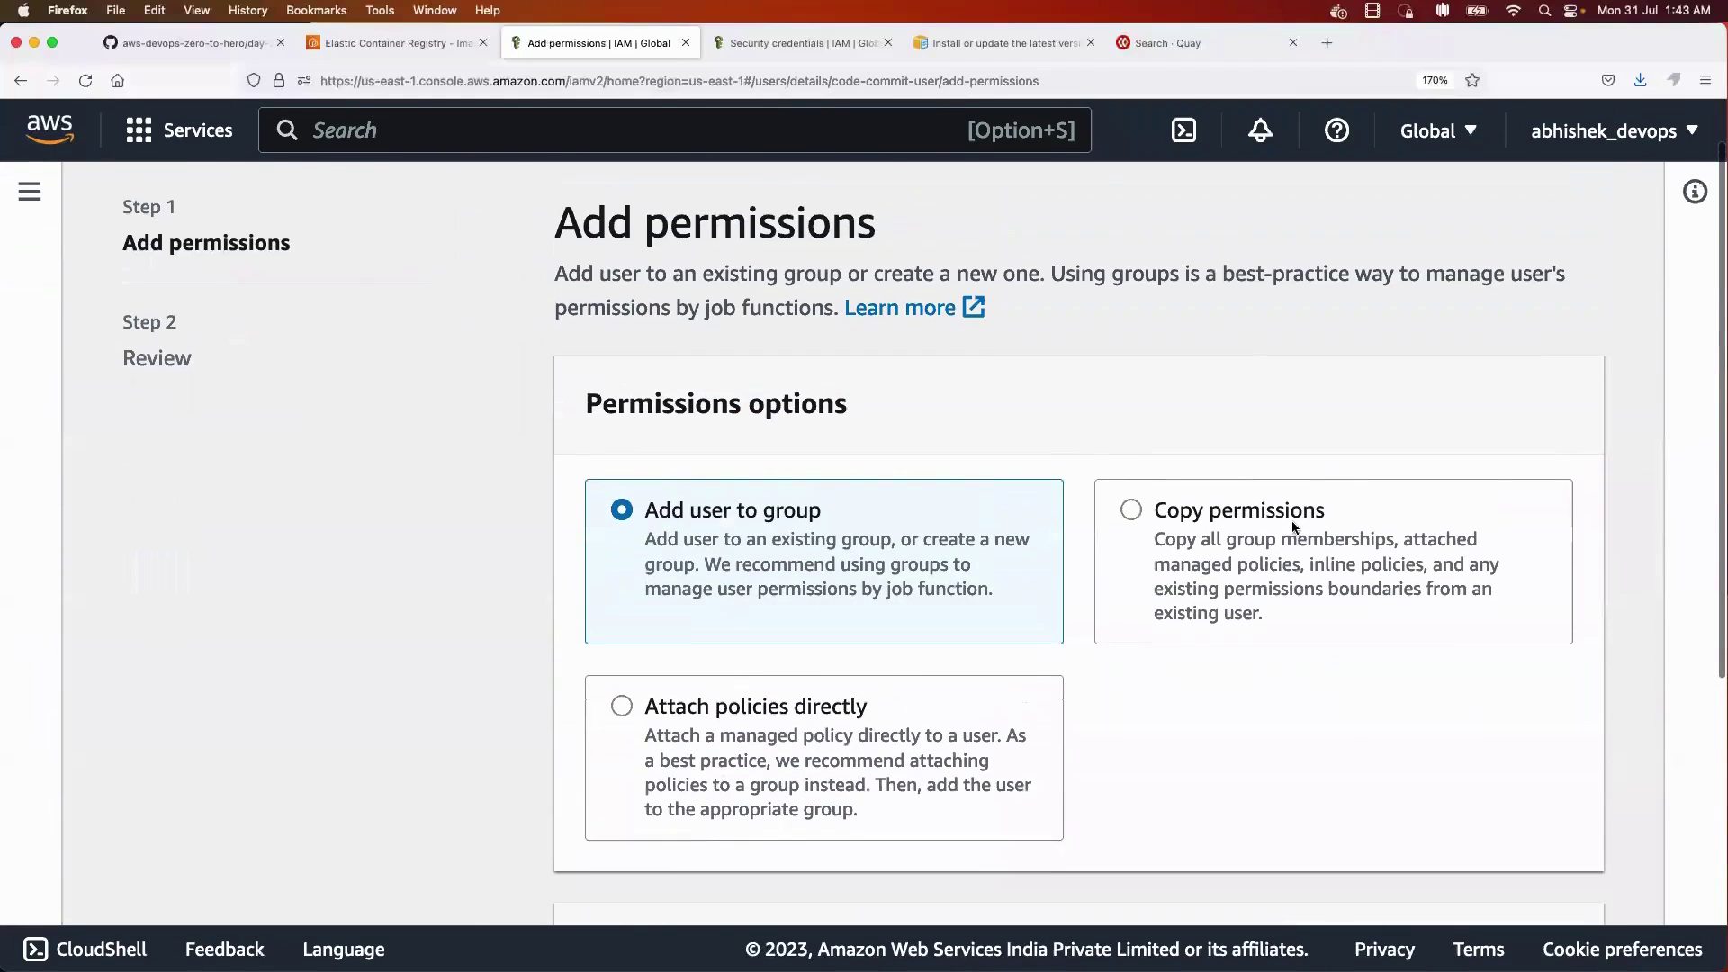
pyautogui.scroll(-4, 759, 587)
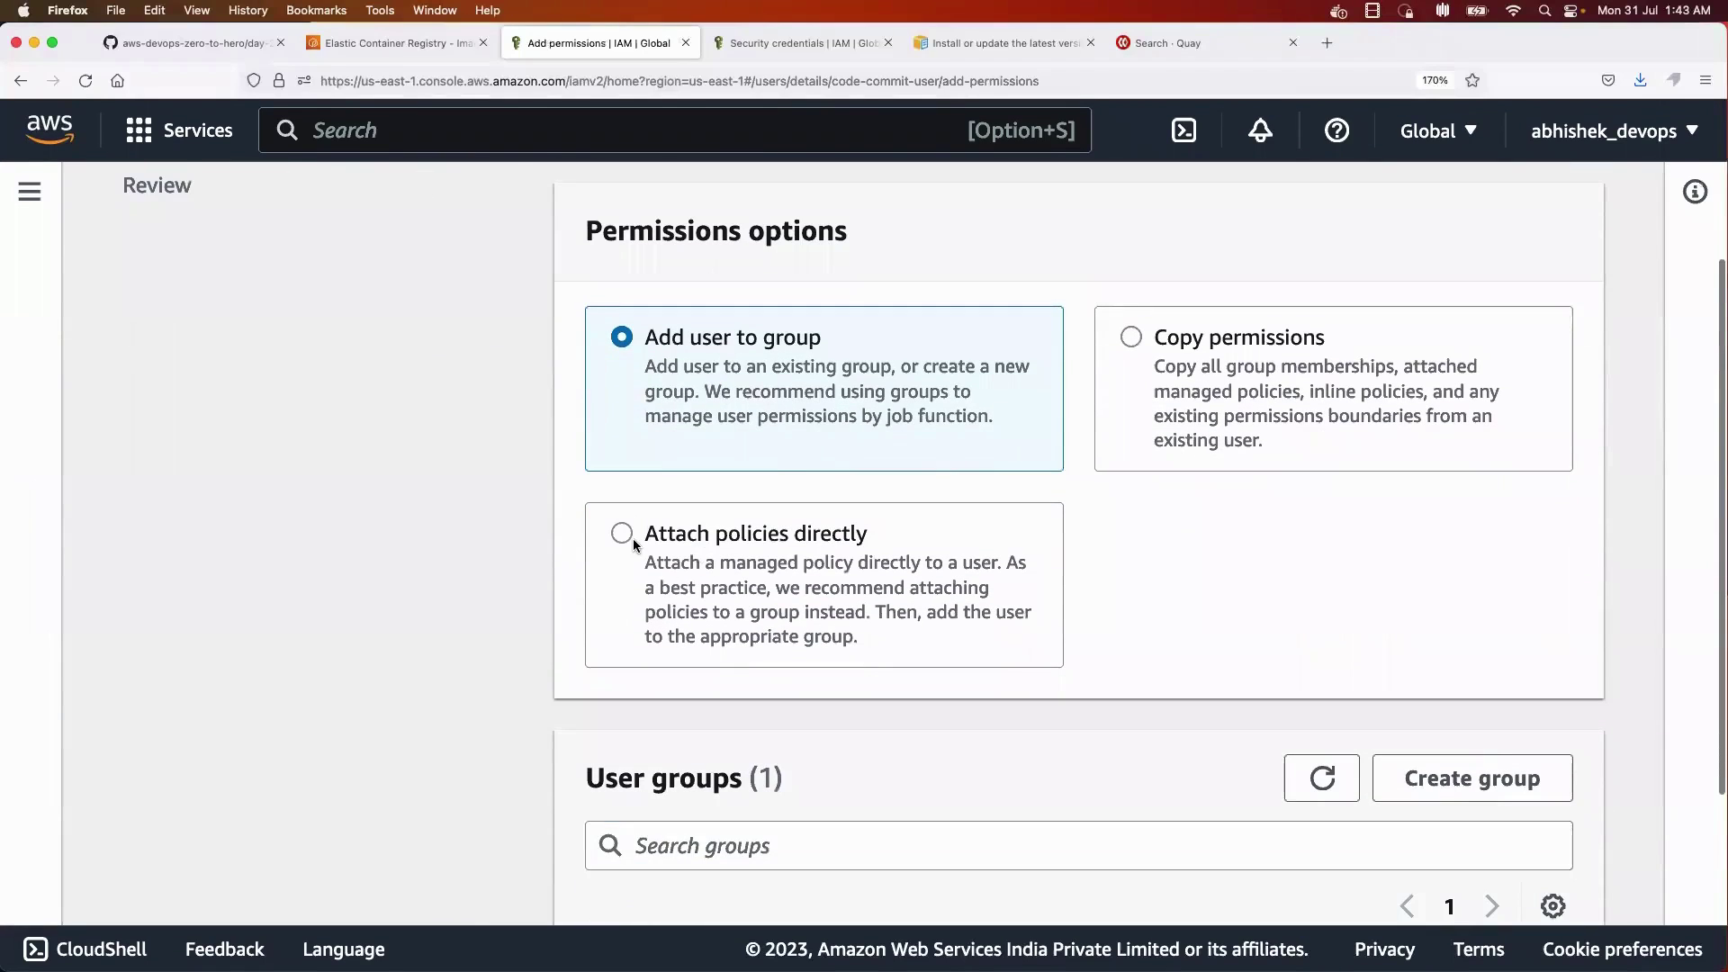
# - Choose to attach policies directly and search the permissions policies for ECR
pyautogui.click(634, 538)
pyautogui.scroll(-9, 704, 660)
pyautogui.click(714, 485)
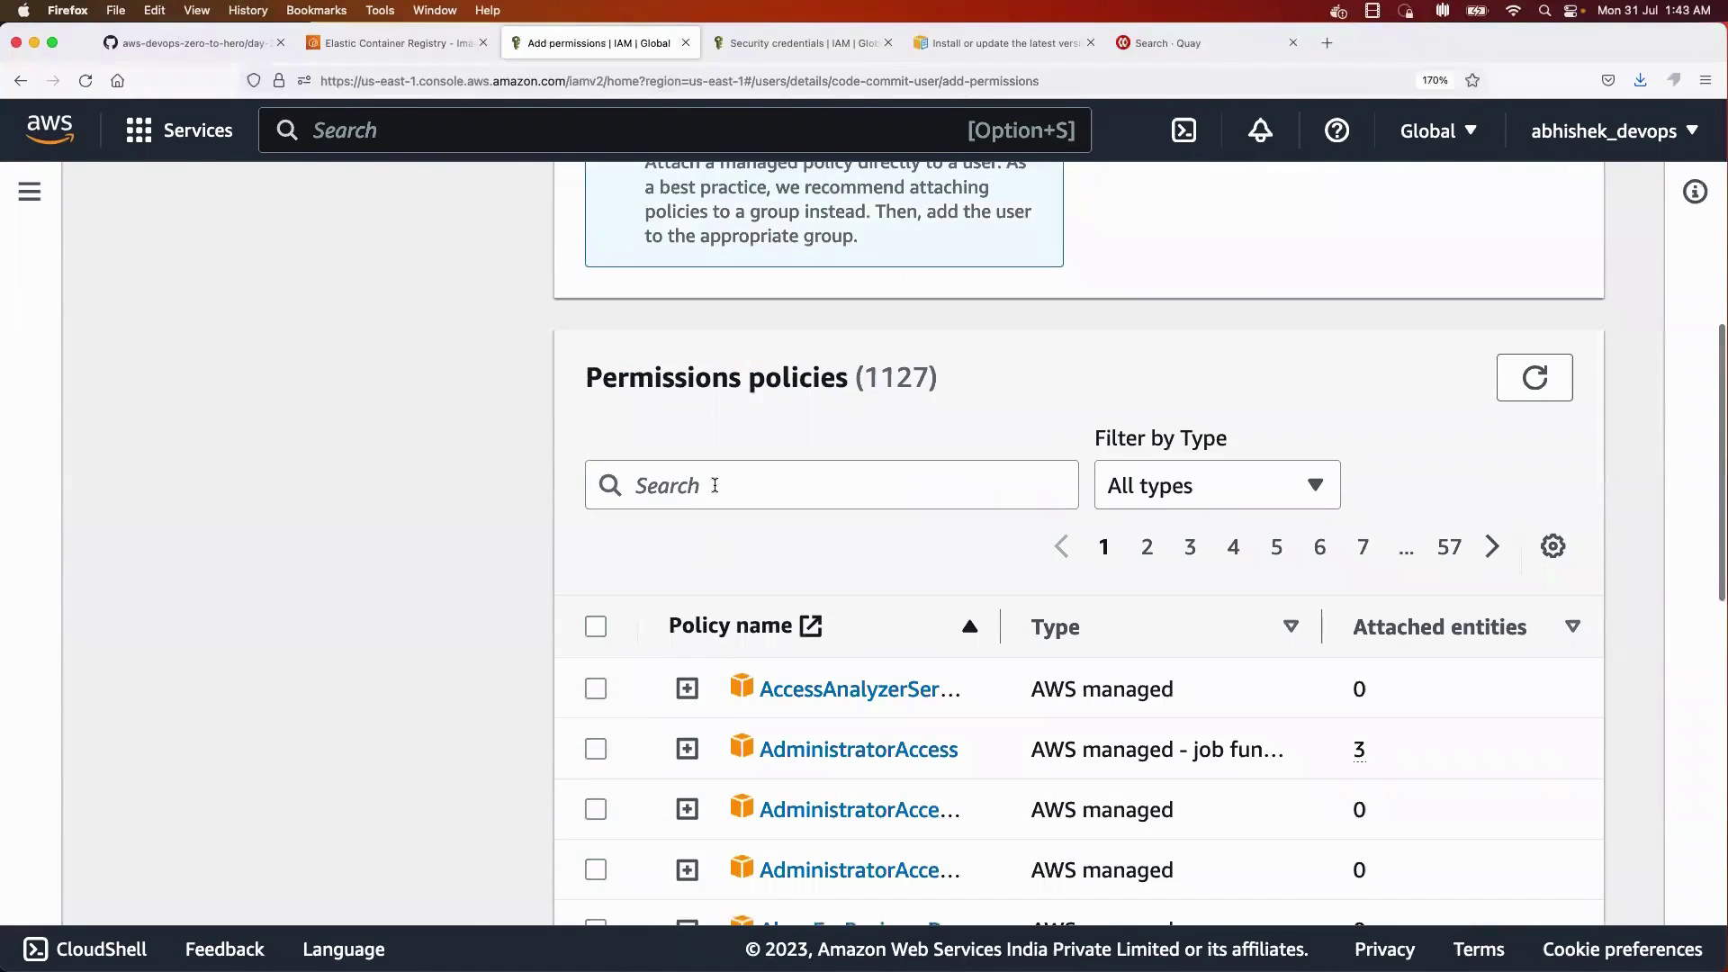
pyautogui.write('ECR')
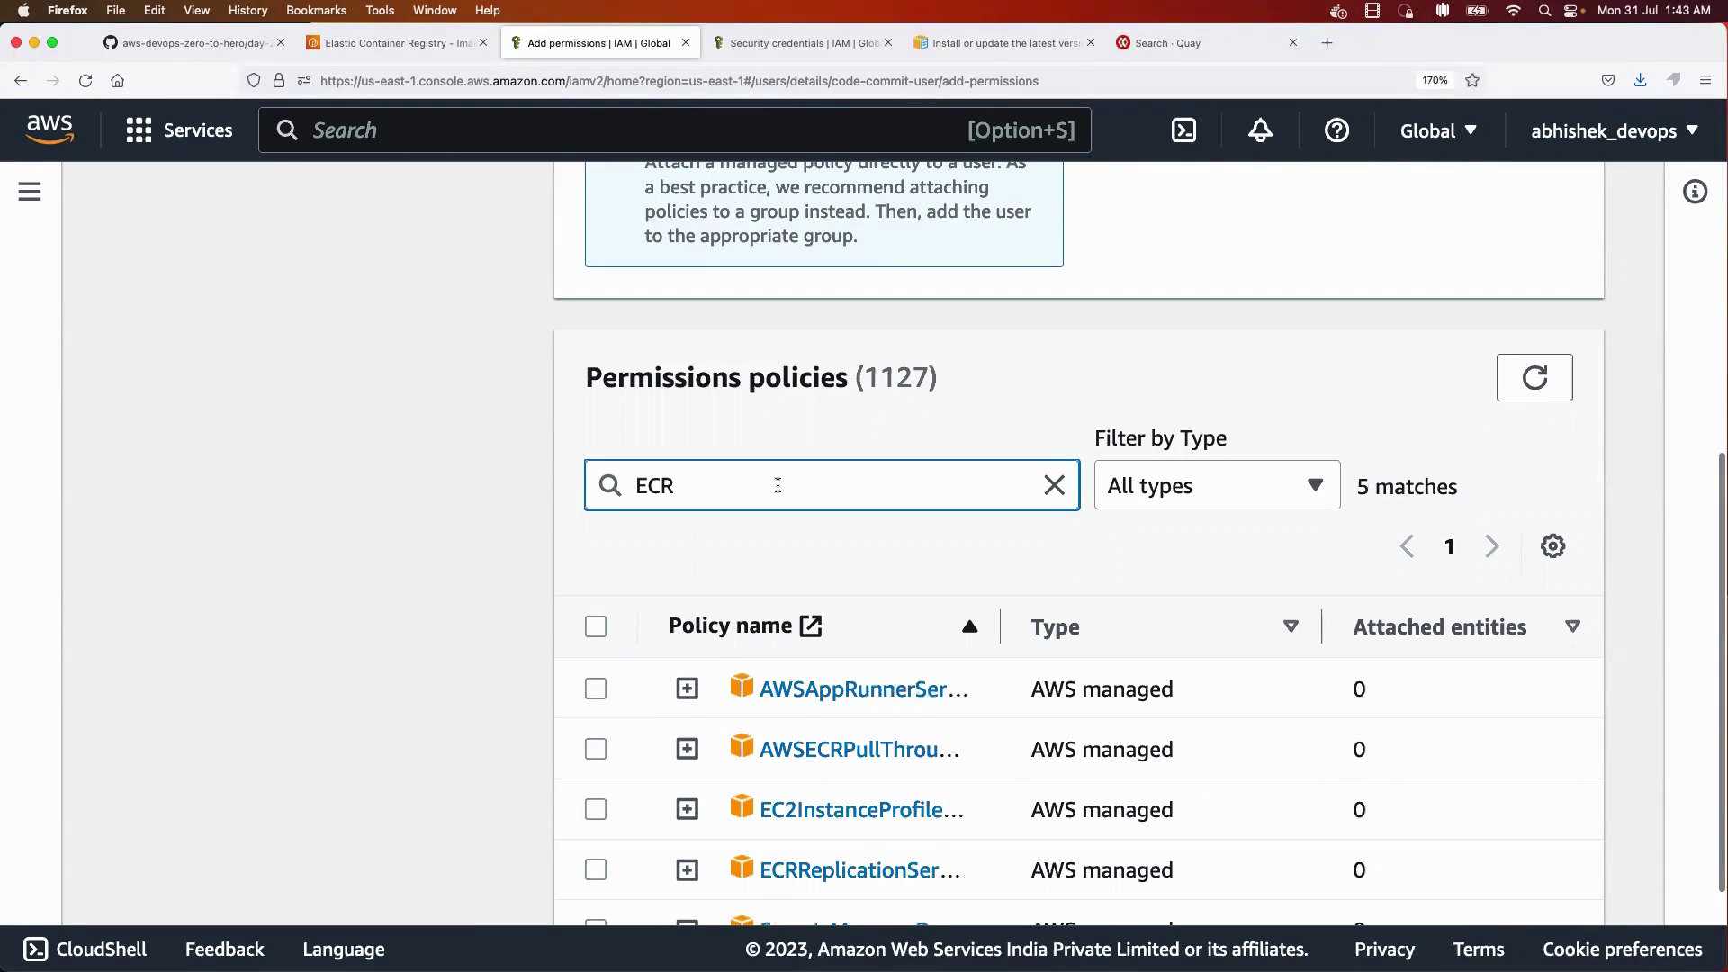
pyautogui.scroll(-2, 581, 538)
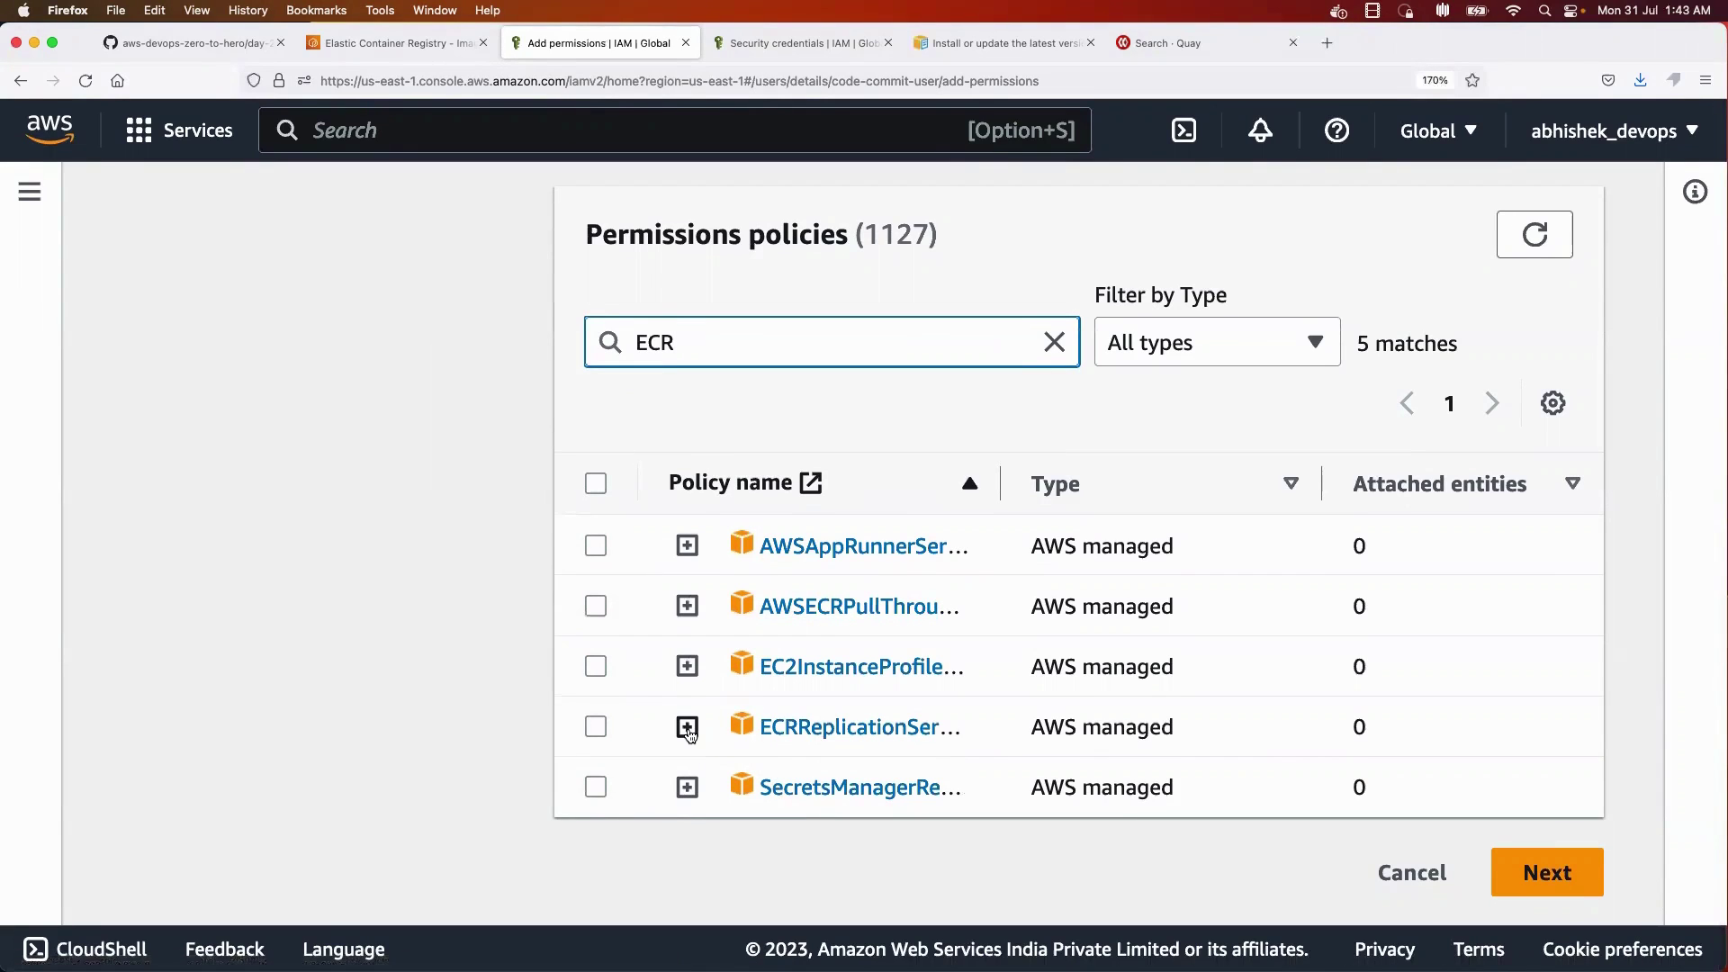
# - Expand the AWSECRPullThroughCache_ServiceRolePolicy policy and examine its allowed actions, such as ecr:GetAuthorizationToken and ecr:PutImage
pyautogui.click(688, 607)
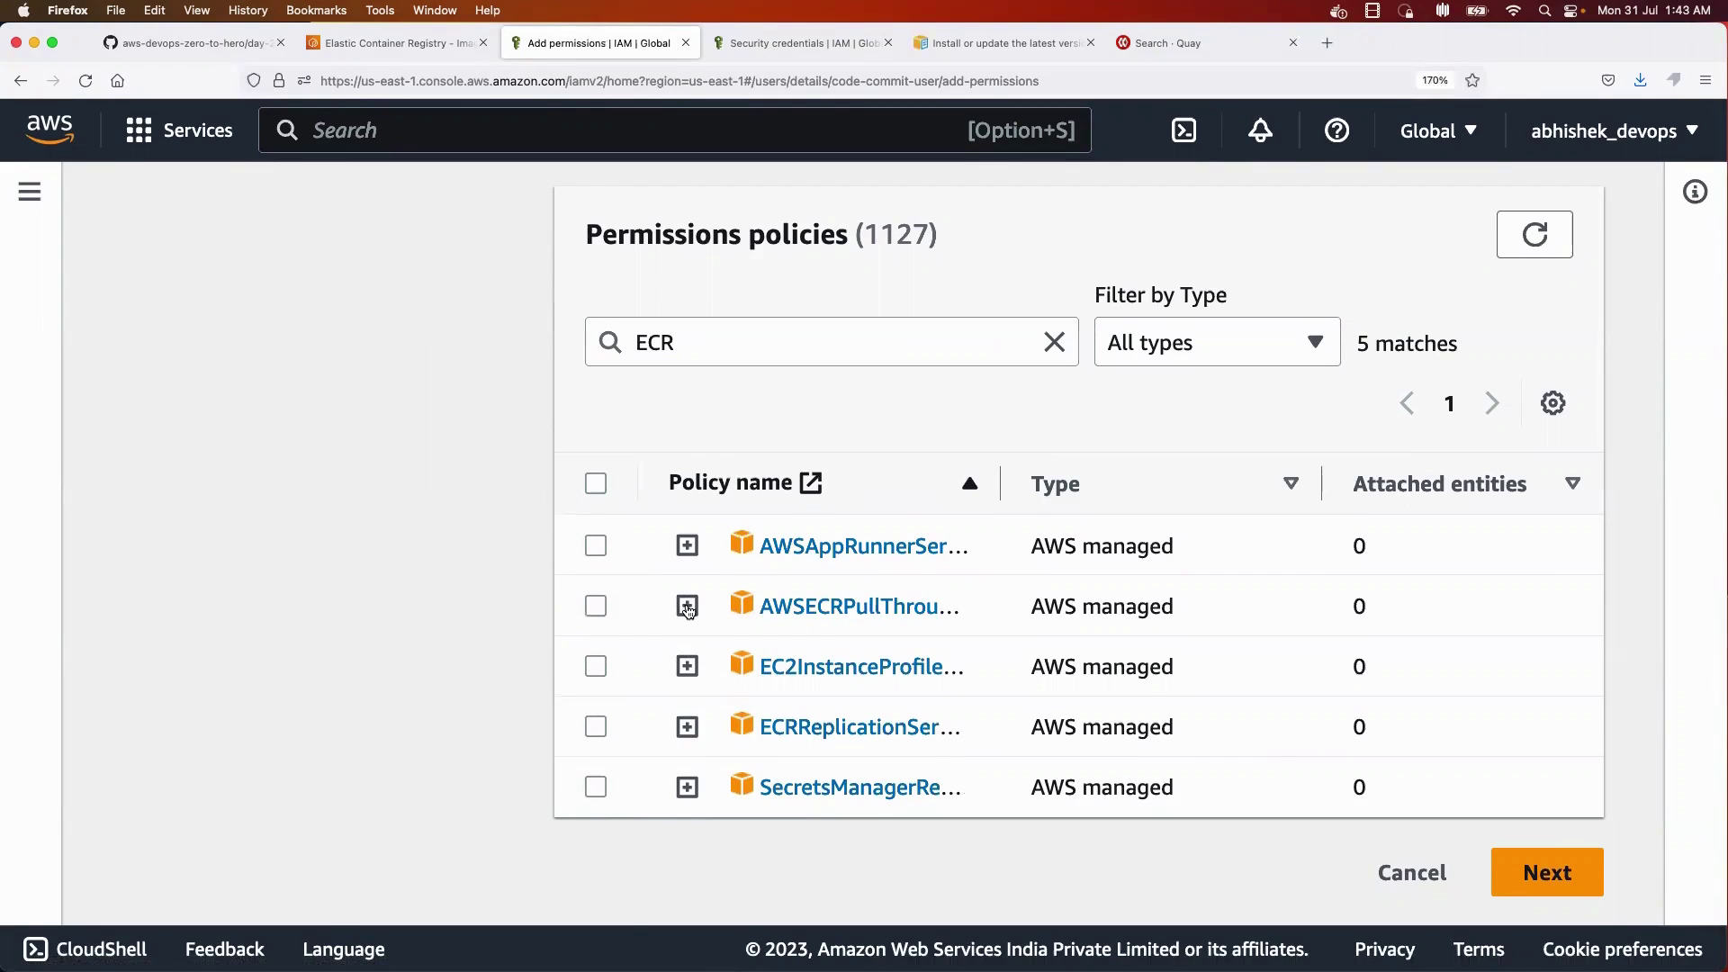
pyautogui.scroll(-3, 761, 633)
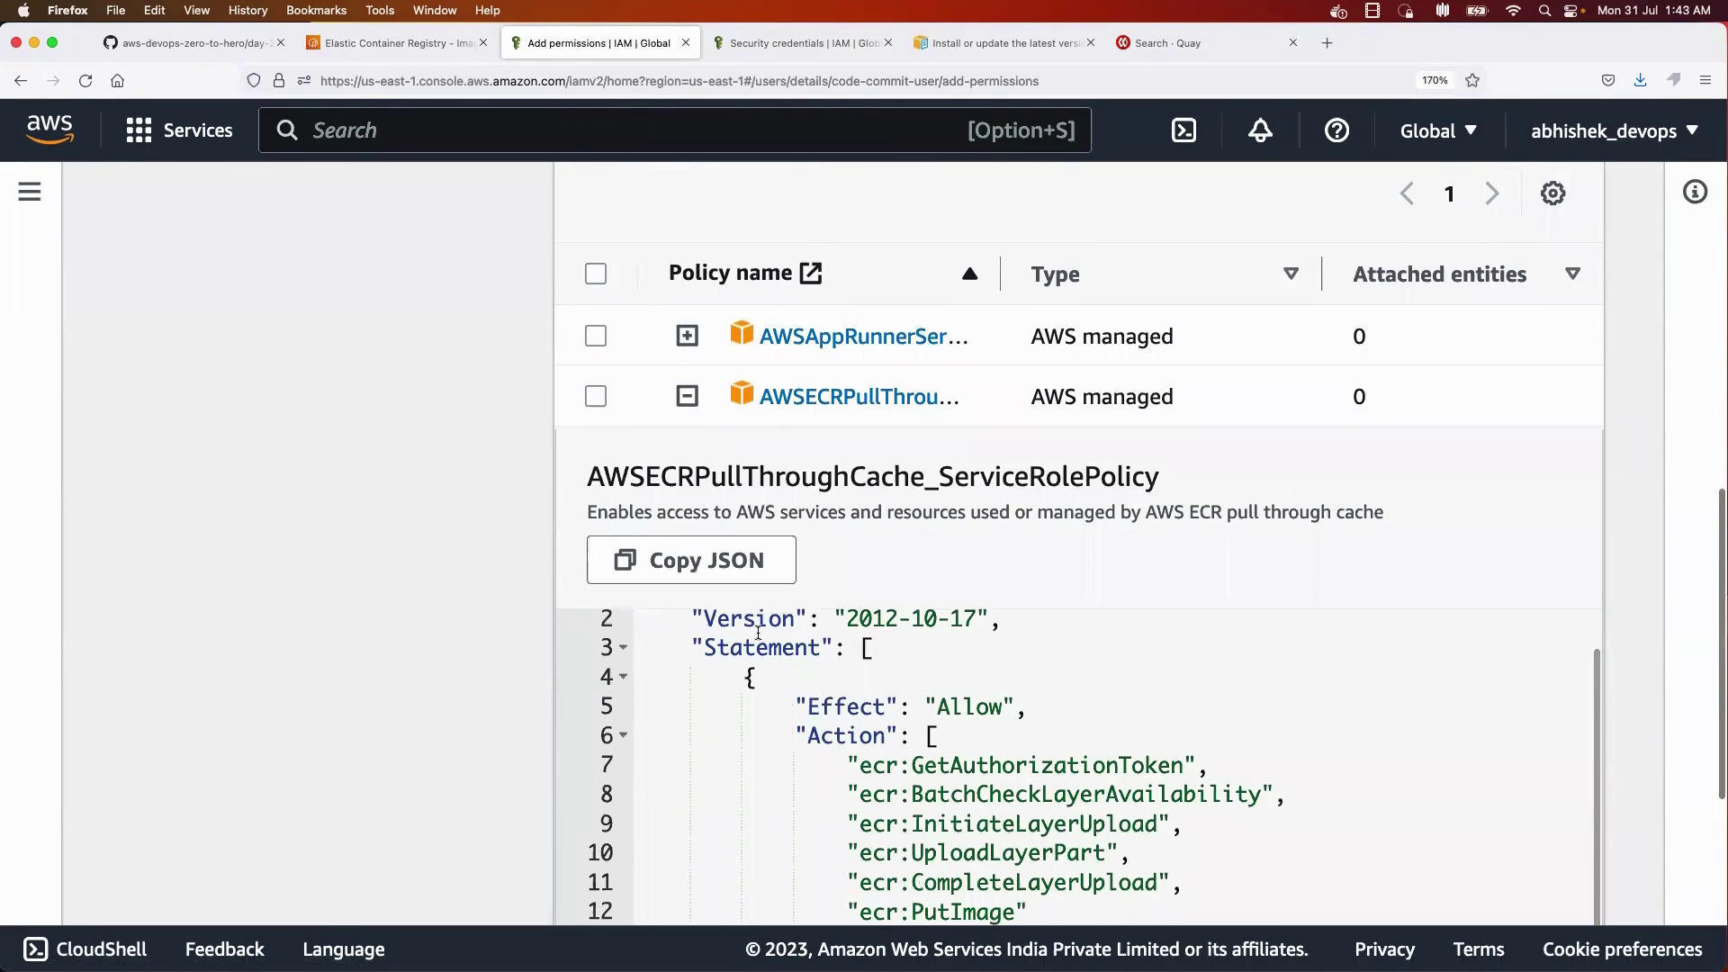
pyautogui.scroll(-1, 792, 754)
pyautogui.scroll(-1, 765, 758)
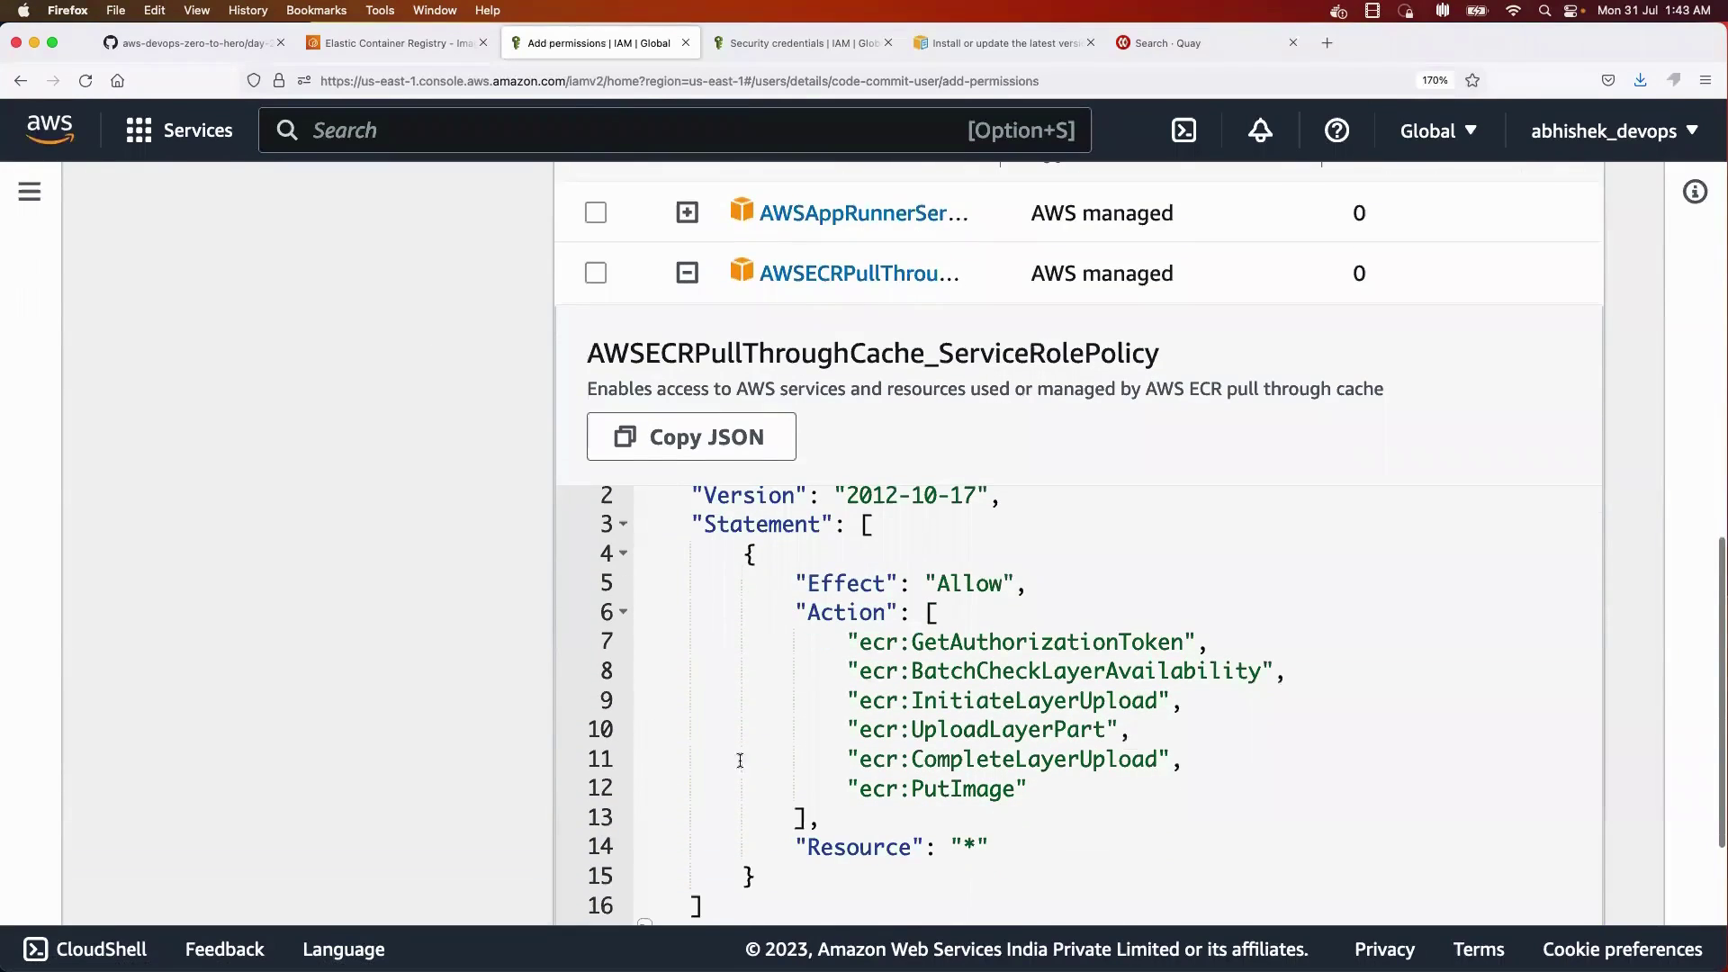
pyautogui.moveTo(680, 355); pyautogui.dragTo(630, 356)
pyautogui.click(798, 357)
pyautogui.moveTo(798, 356); pyautogui.dragTo(962, 396)
pyautogui.scroll(-5, 916, 394)
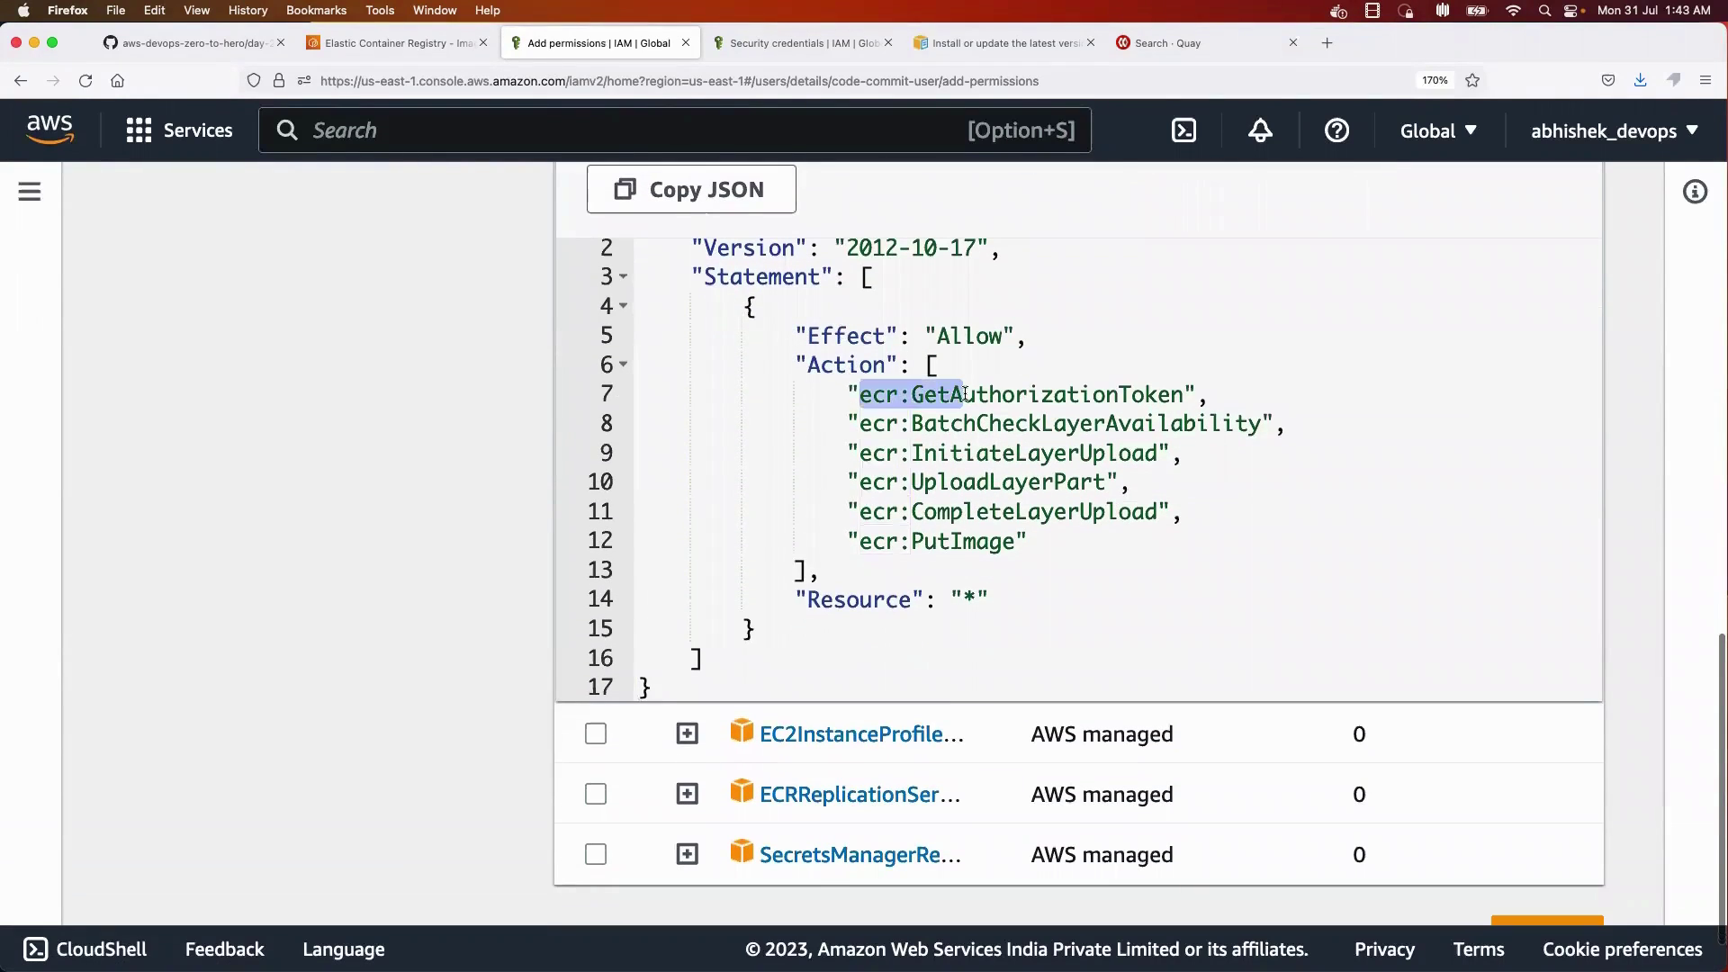
pyautogui.click(941, 393)
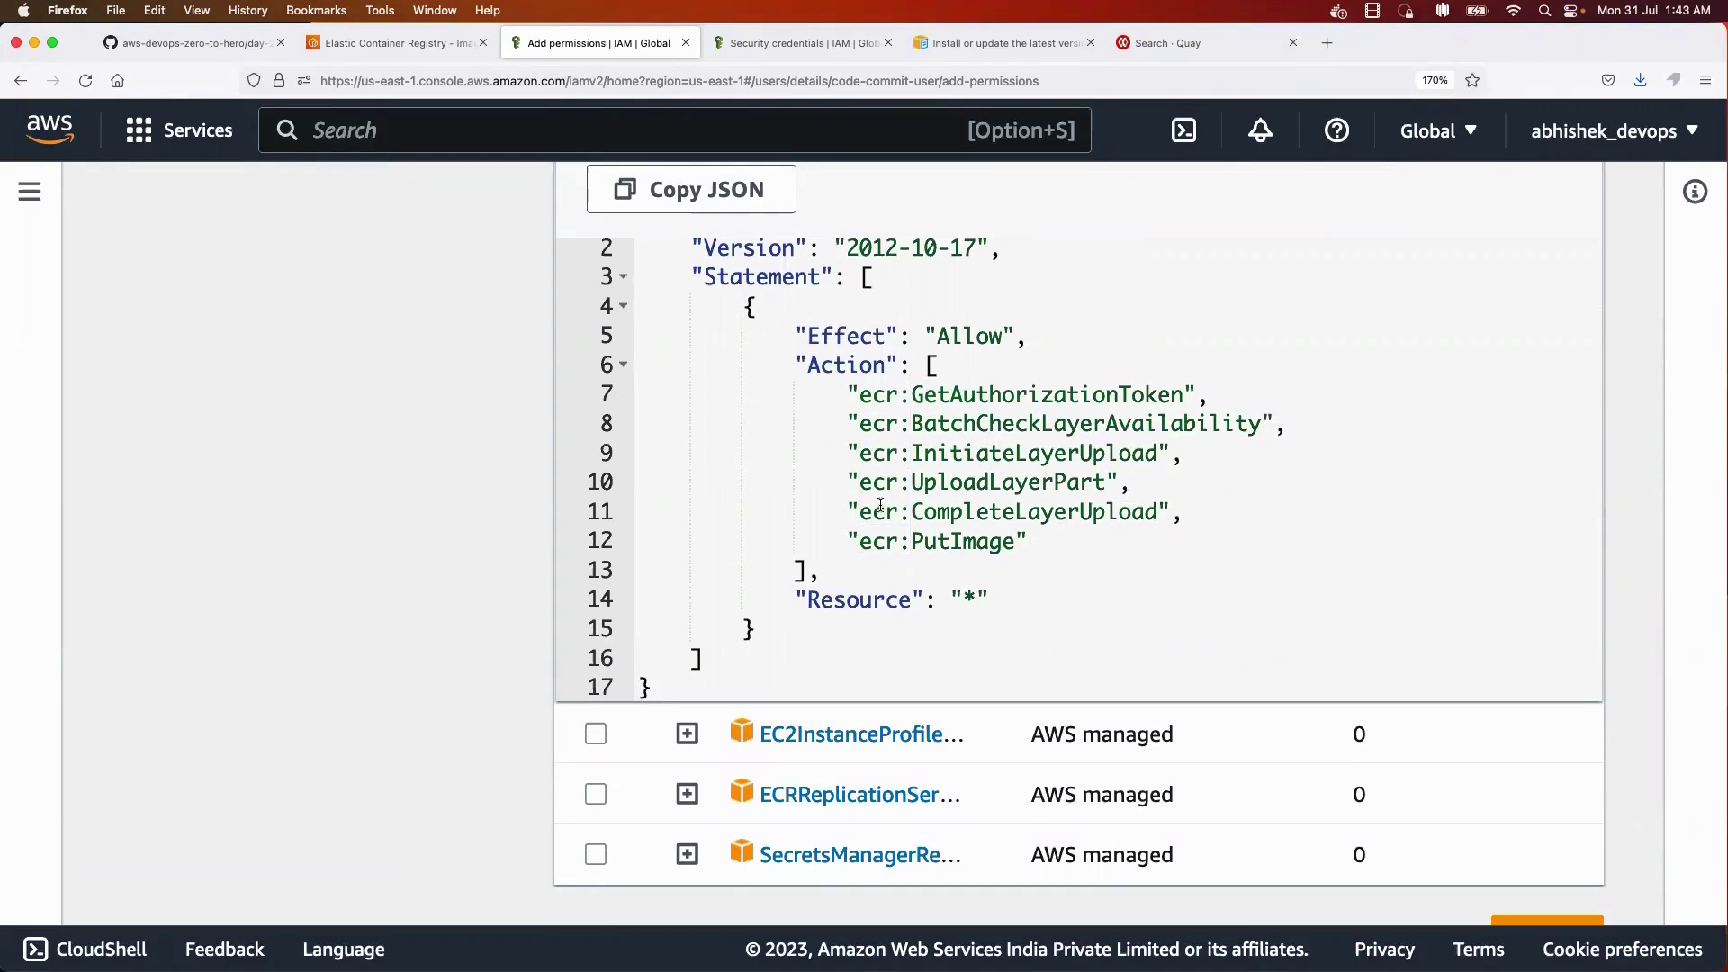
pyautogui.moveTo(1031, 541); pyautogui.dragTo(812, 544)
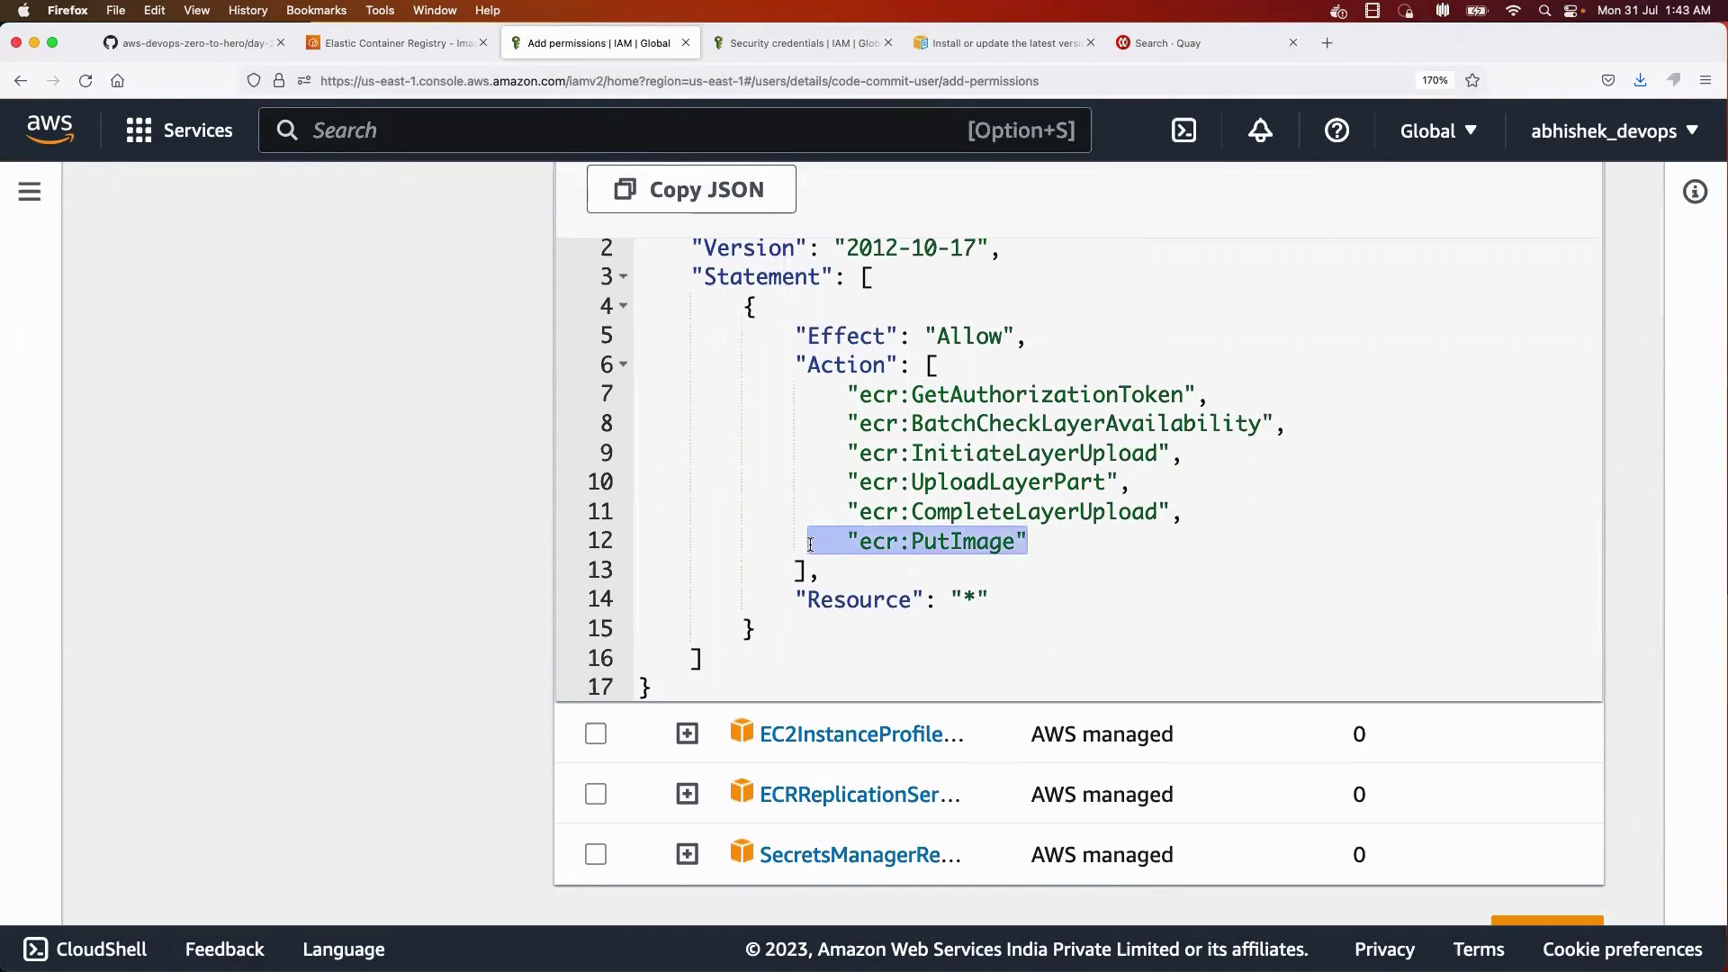
pyautogui.scroll(3, 774, 567)
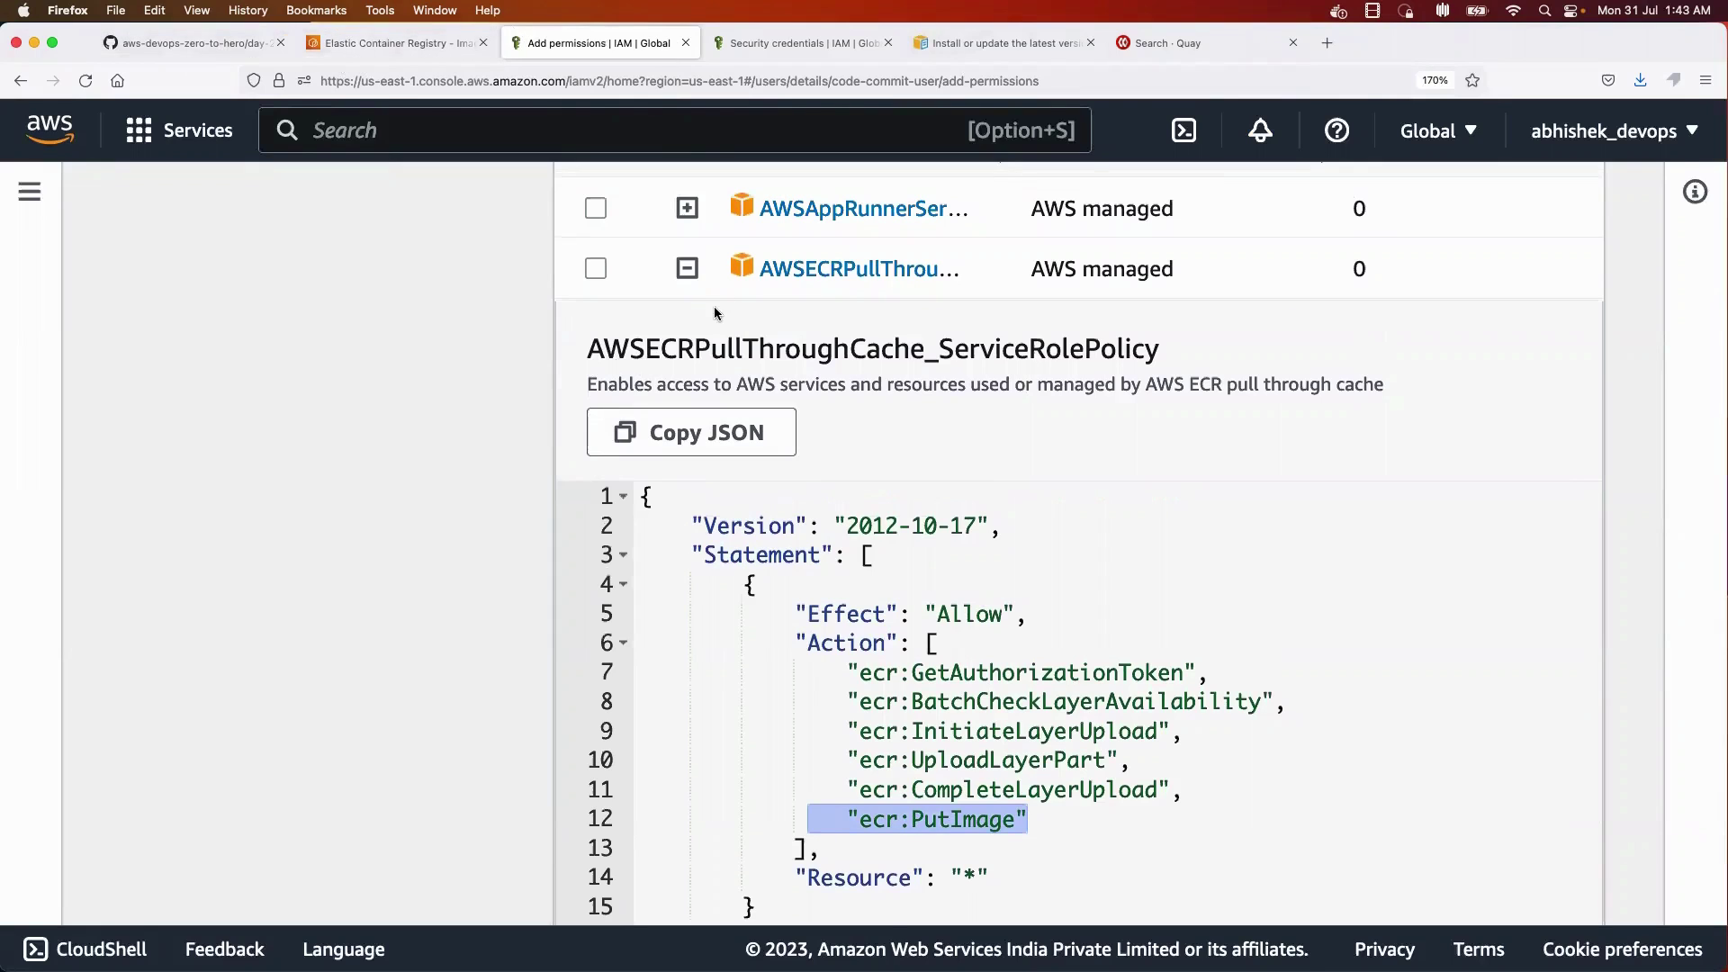
# - Switch to Terminal, paste the ECR login command to examine its parts, discard it without running it, and clear the screen
pyautogui.press('super+Tab')
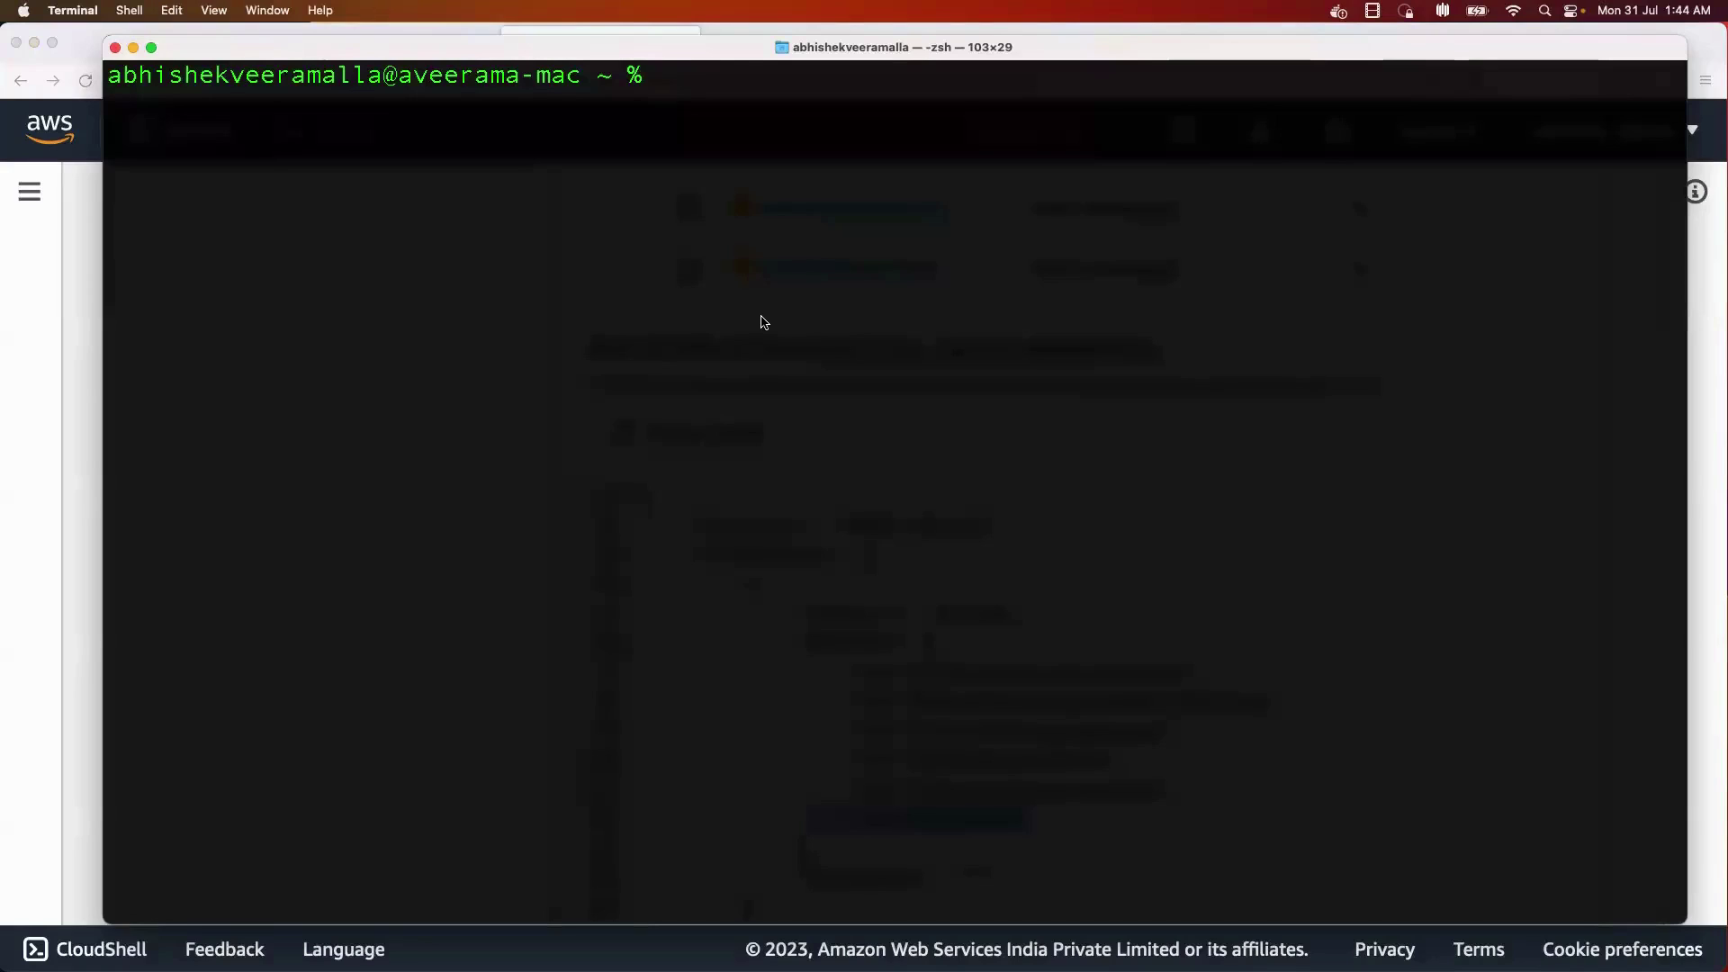
pyautogui.write('clear')
pyautogui.press('Return')
pyautogui.press('super+v')
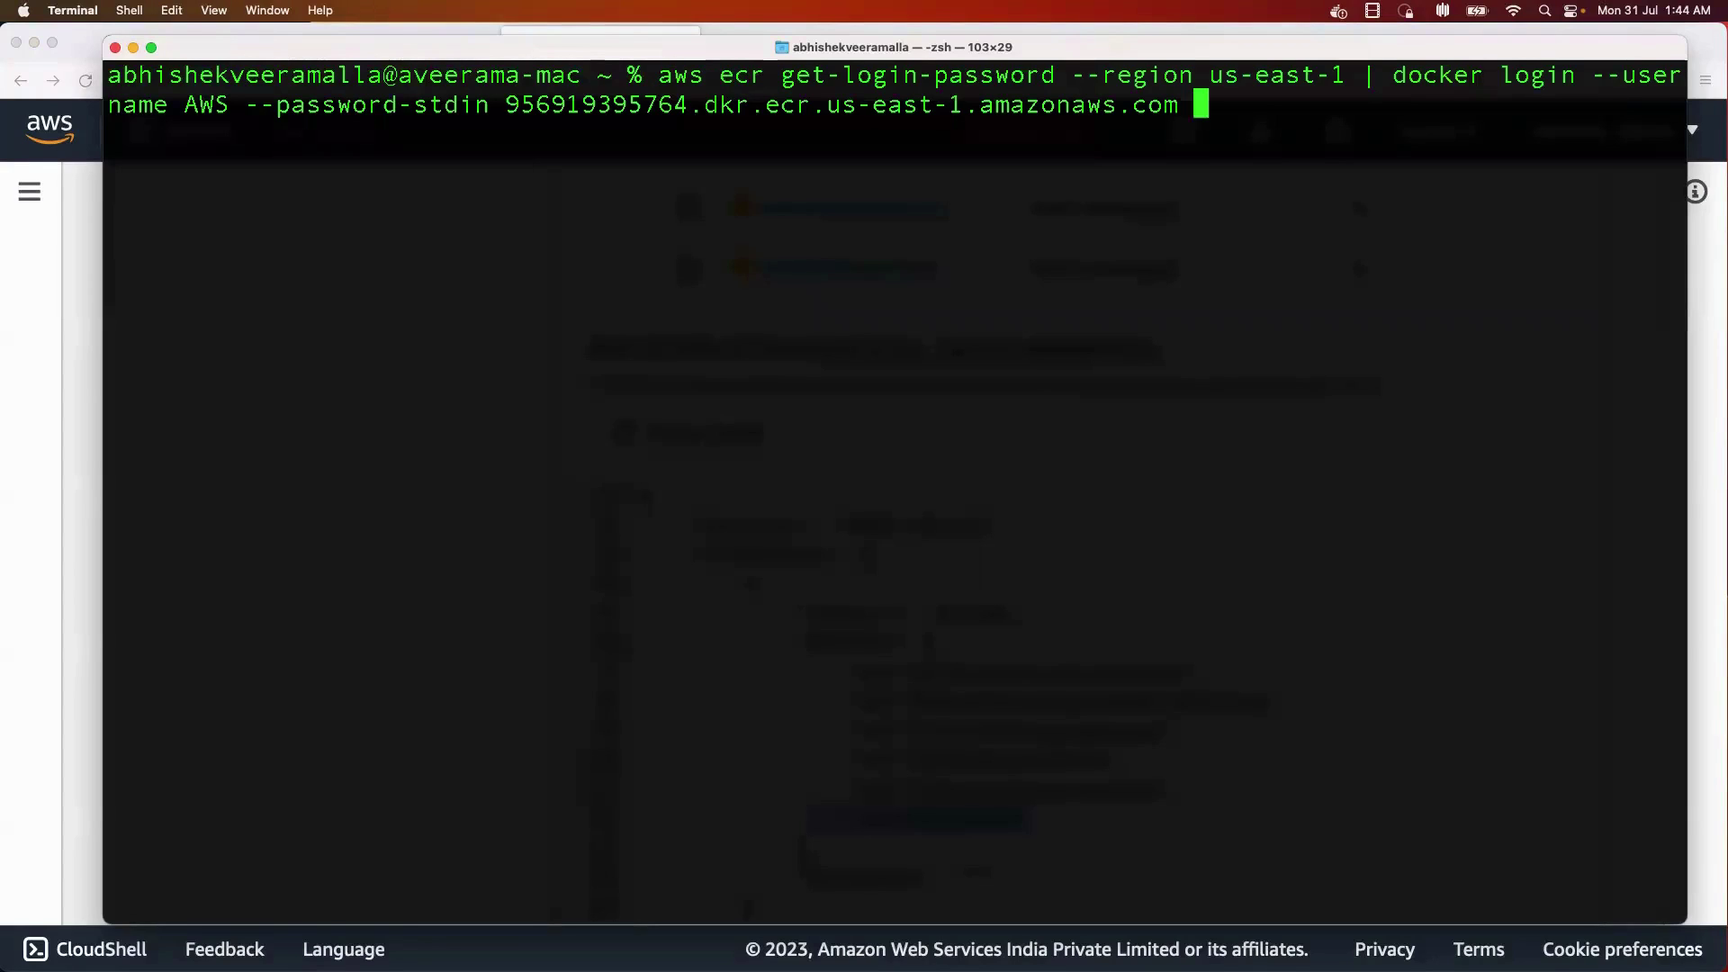
pyautogui.moveTo(674, 74); pyautogui.dragTo(1055, 75)
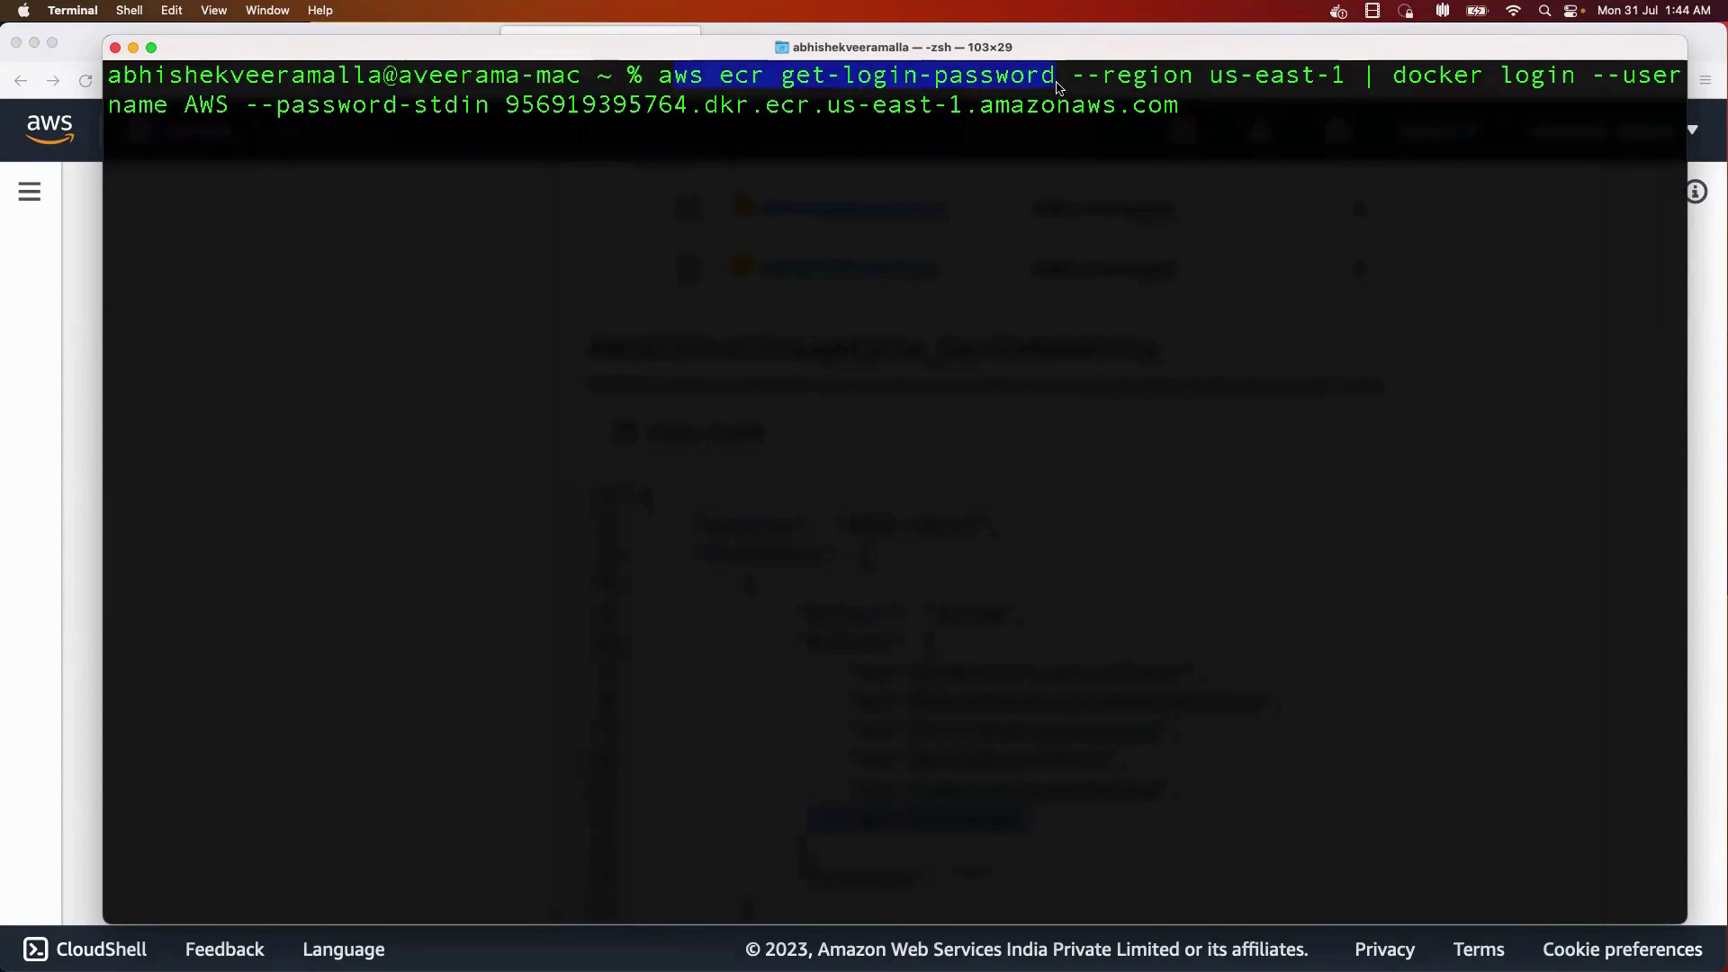
pyautogui.moveTo(1426, 72); pyautogui.dragTo(1438, 99)
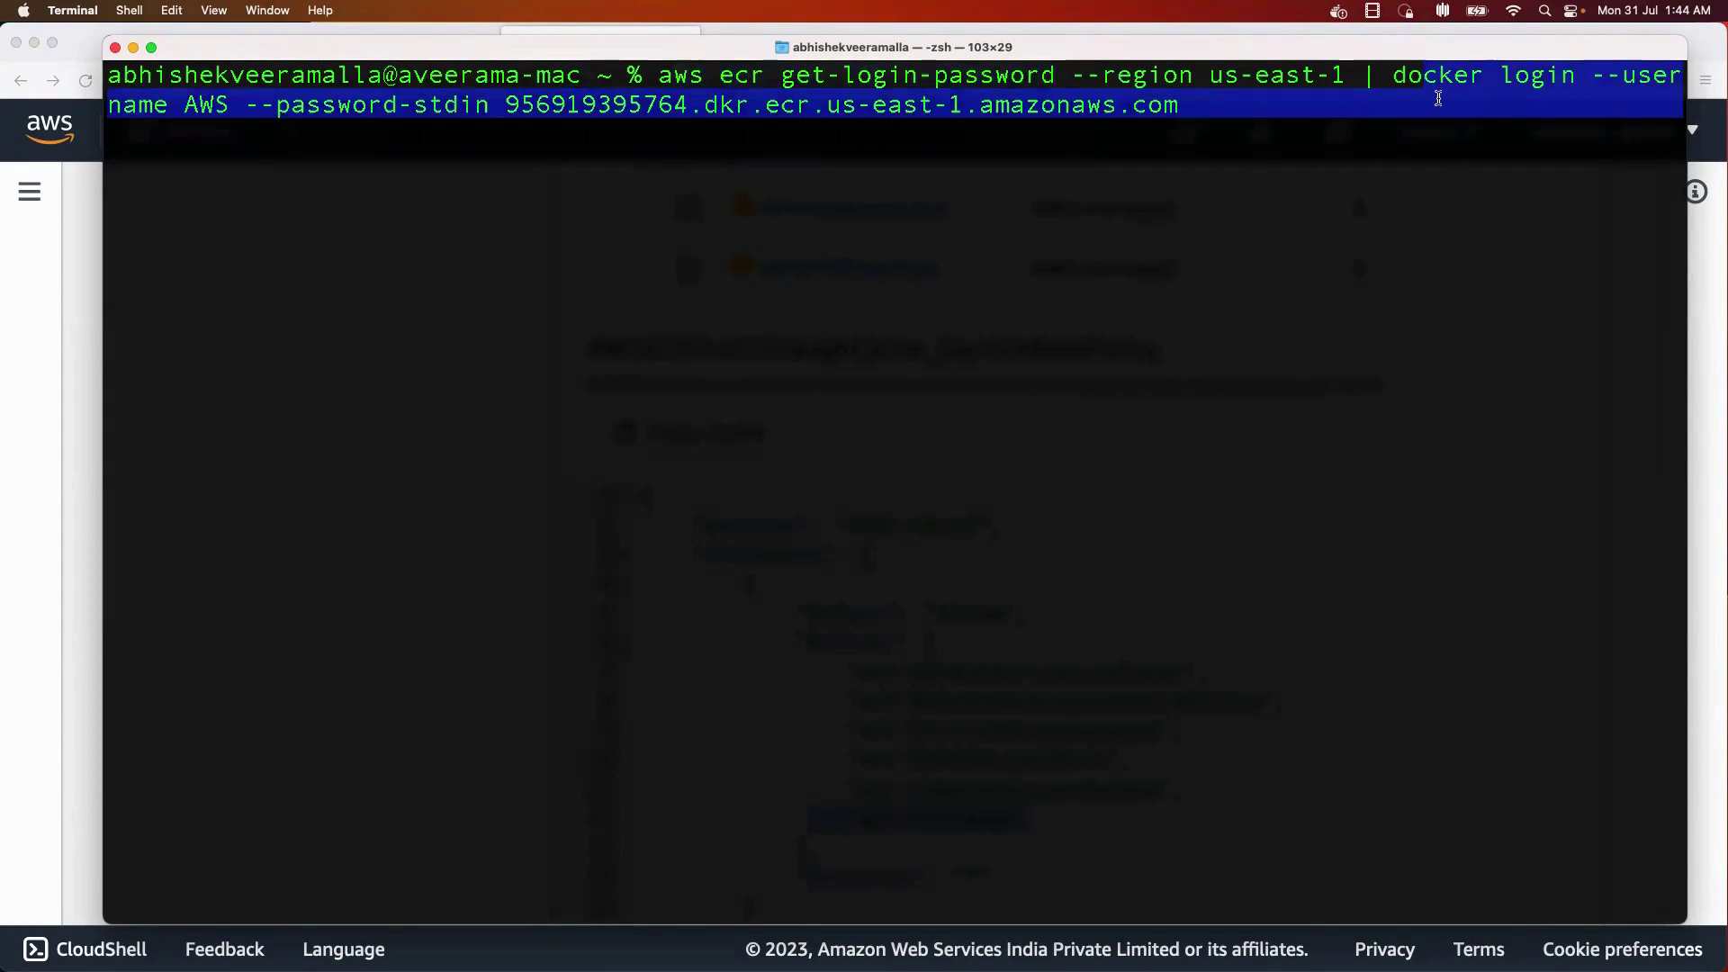
pyautogui.click(1379, 105)
pyautogui.hotkey('ctrl', 'c')
pyautogui.write('clear')
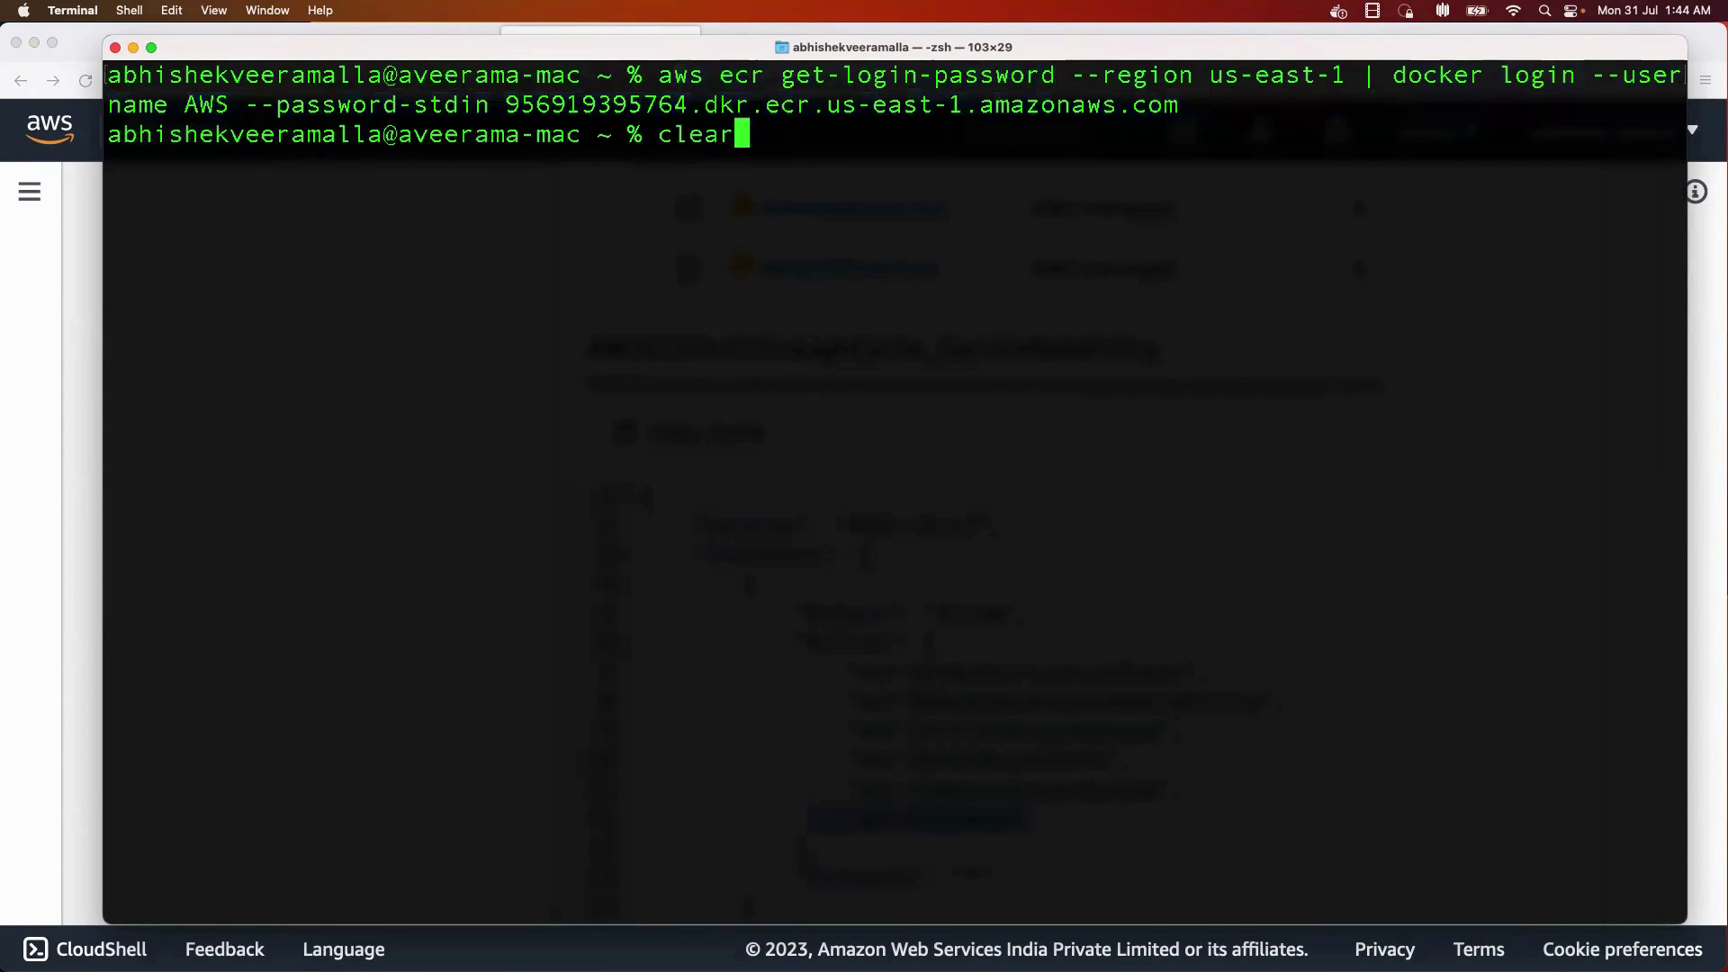
pyautogui.press('Return')
# - Switch to Firefox, return to the demo-app-repo repository, and open its push commands to the docker build command
pyautogui.press('super+Tab')
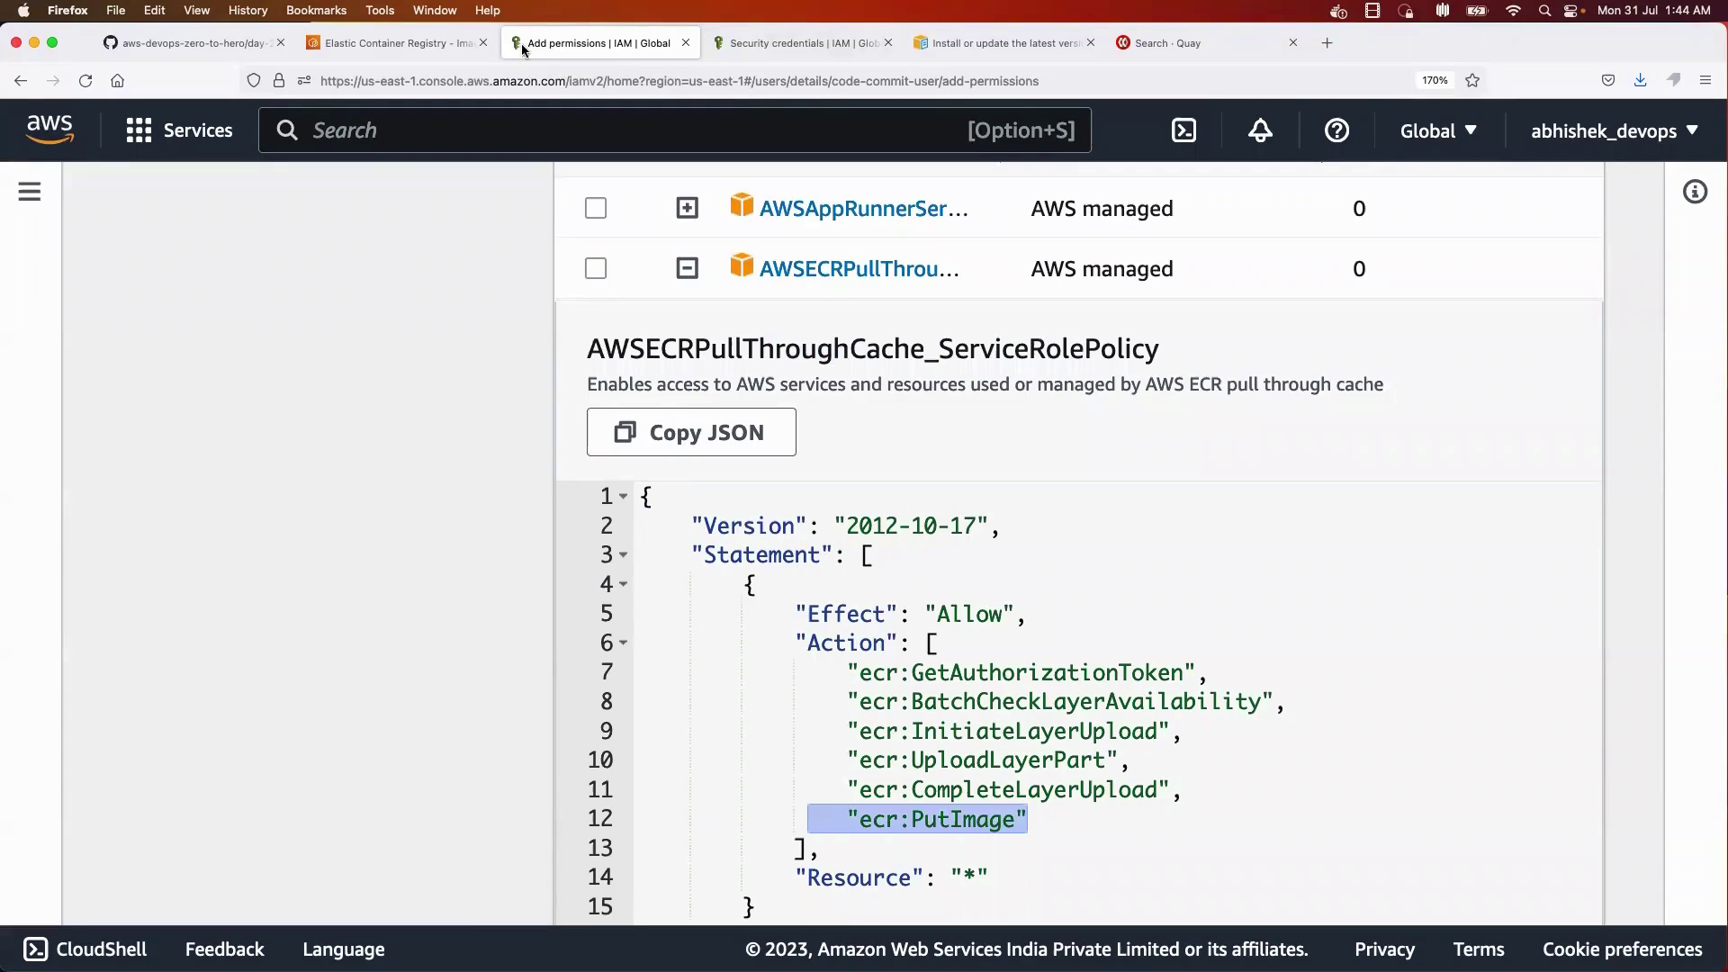
pyautogui.click(393, 48)
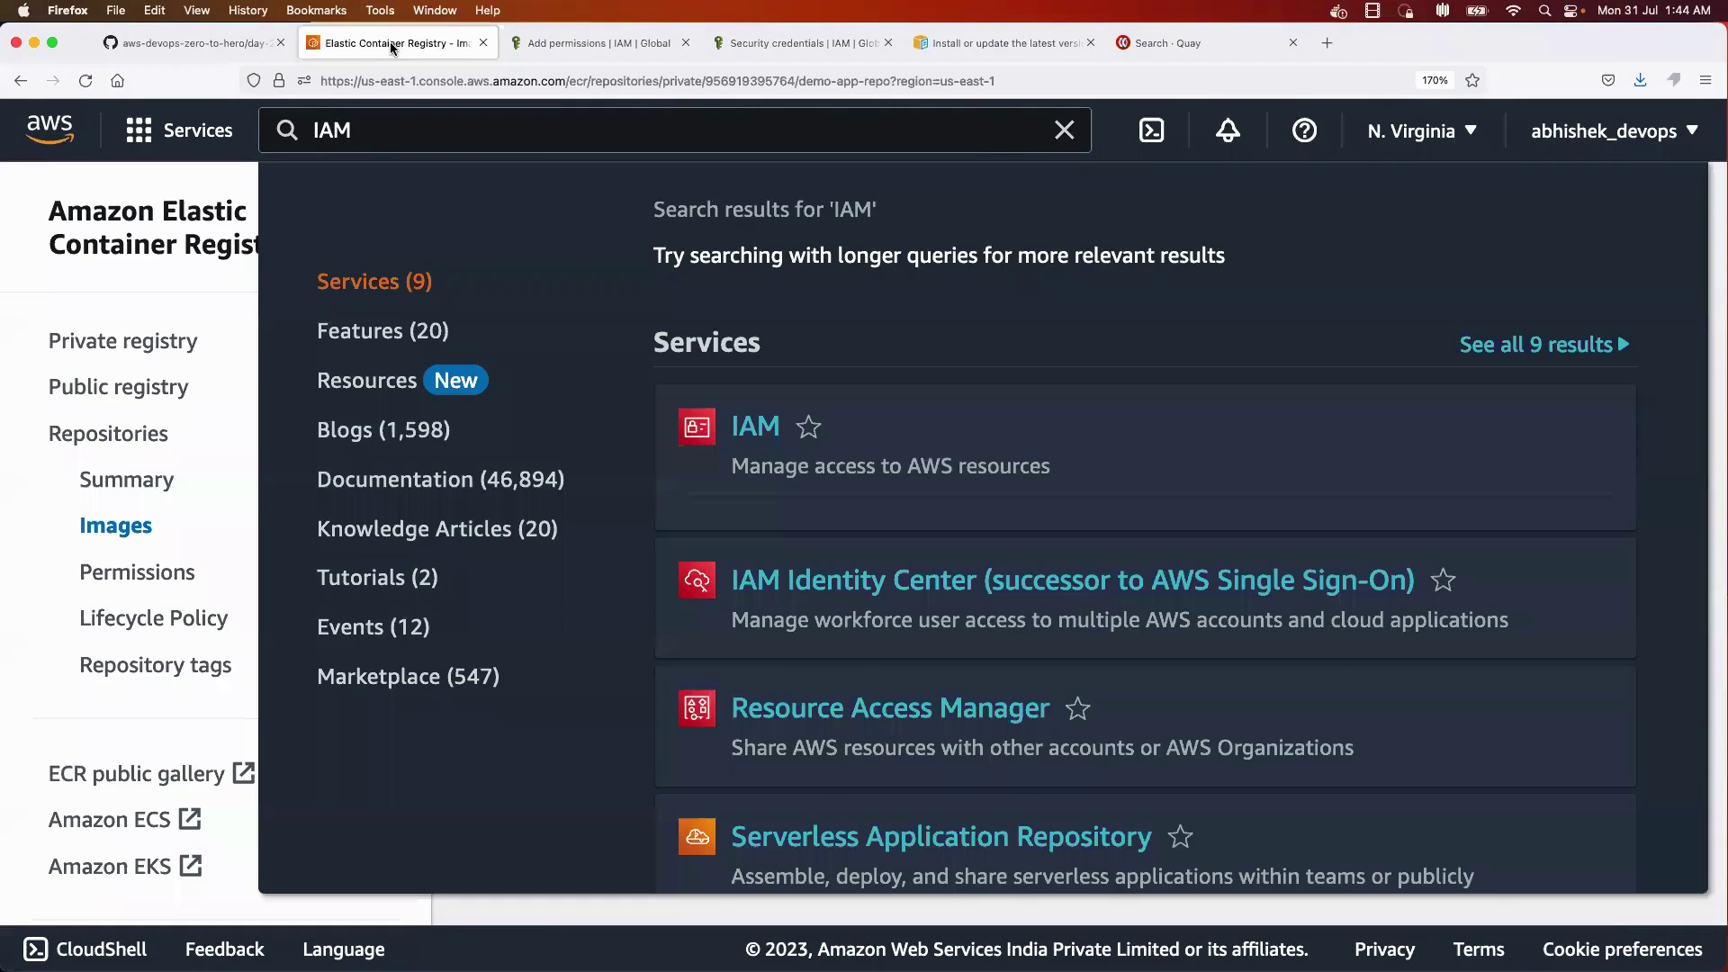
pyautogui.click(206, 41)
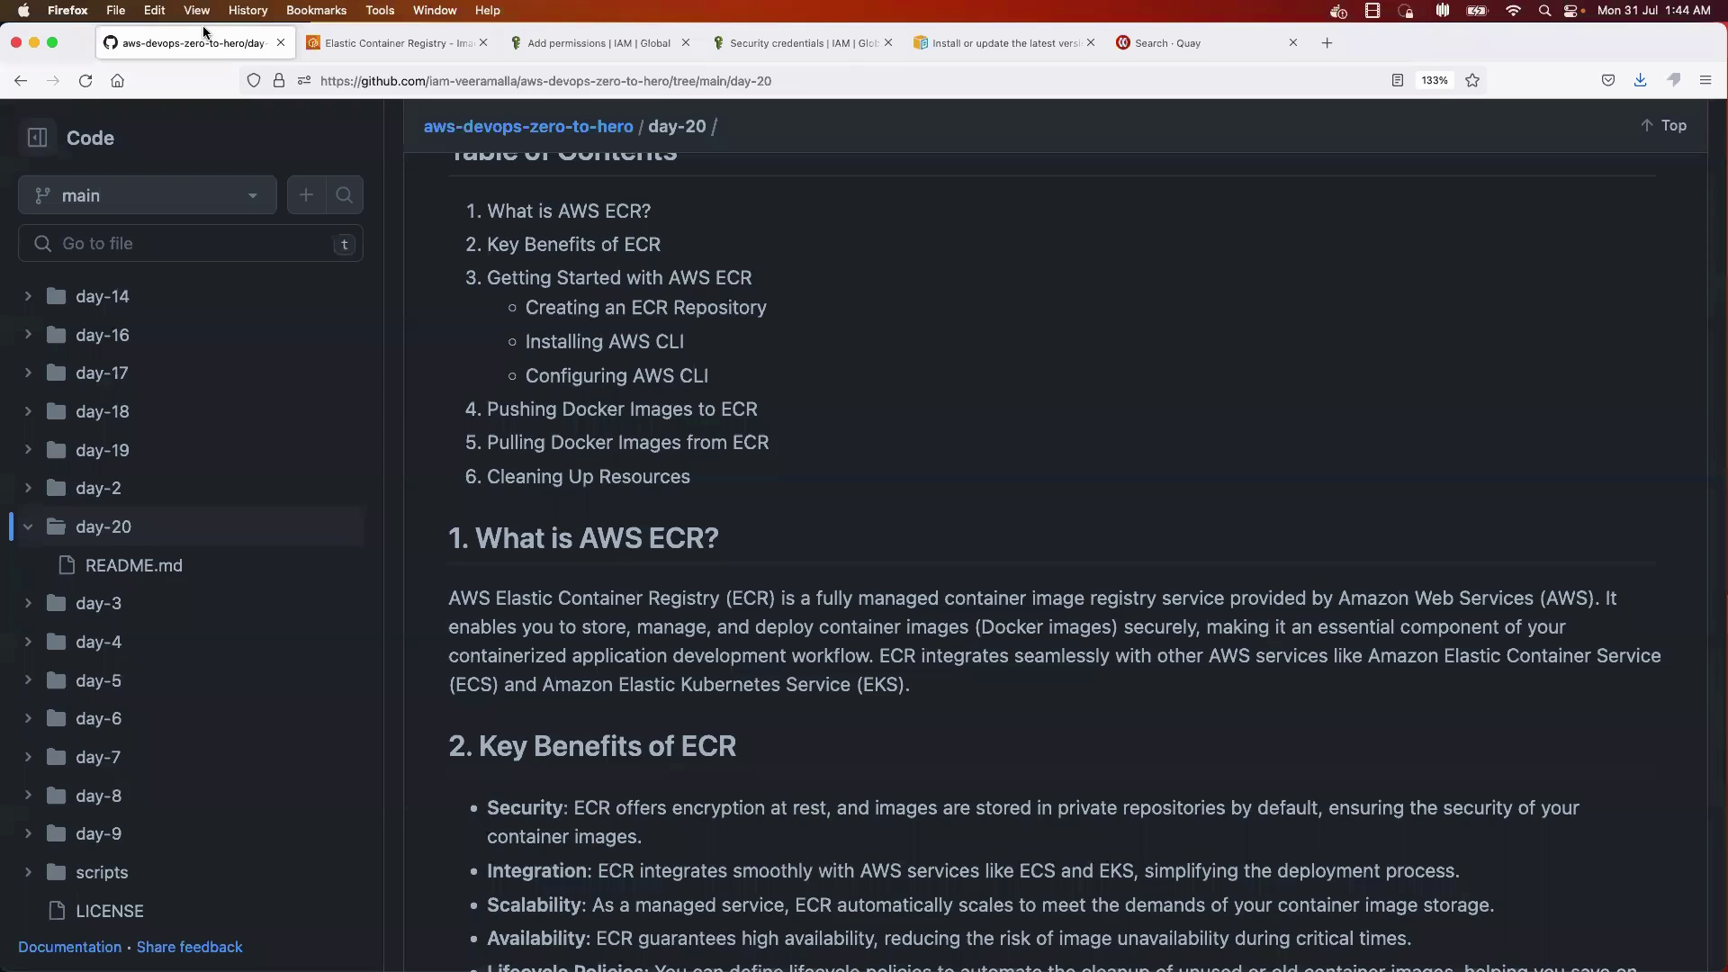
pyautogui.click(835, 47)
pyautogui.click(609, 40)
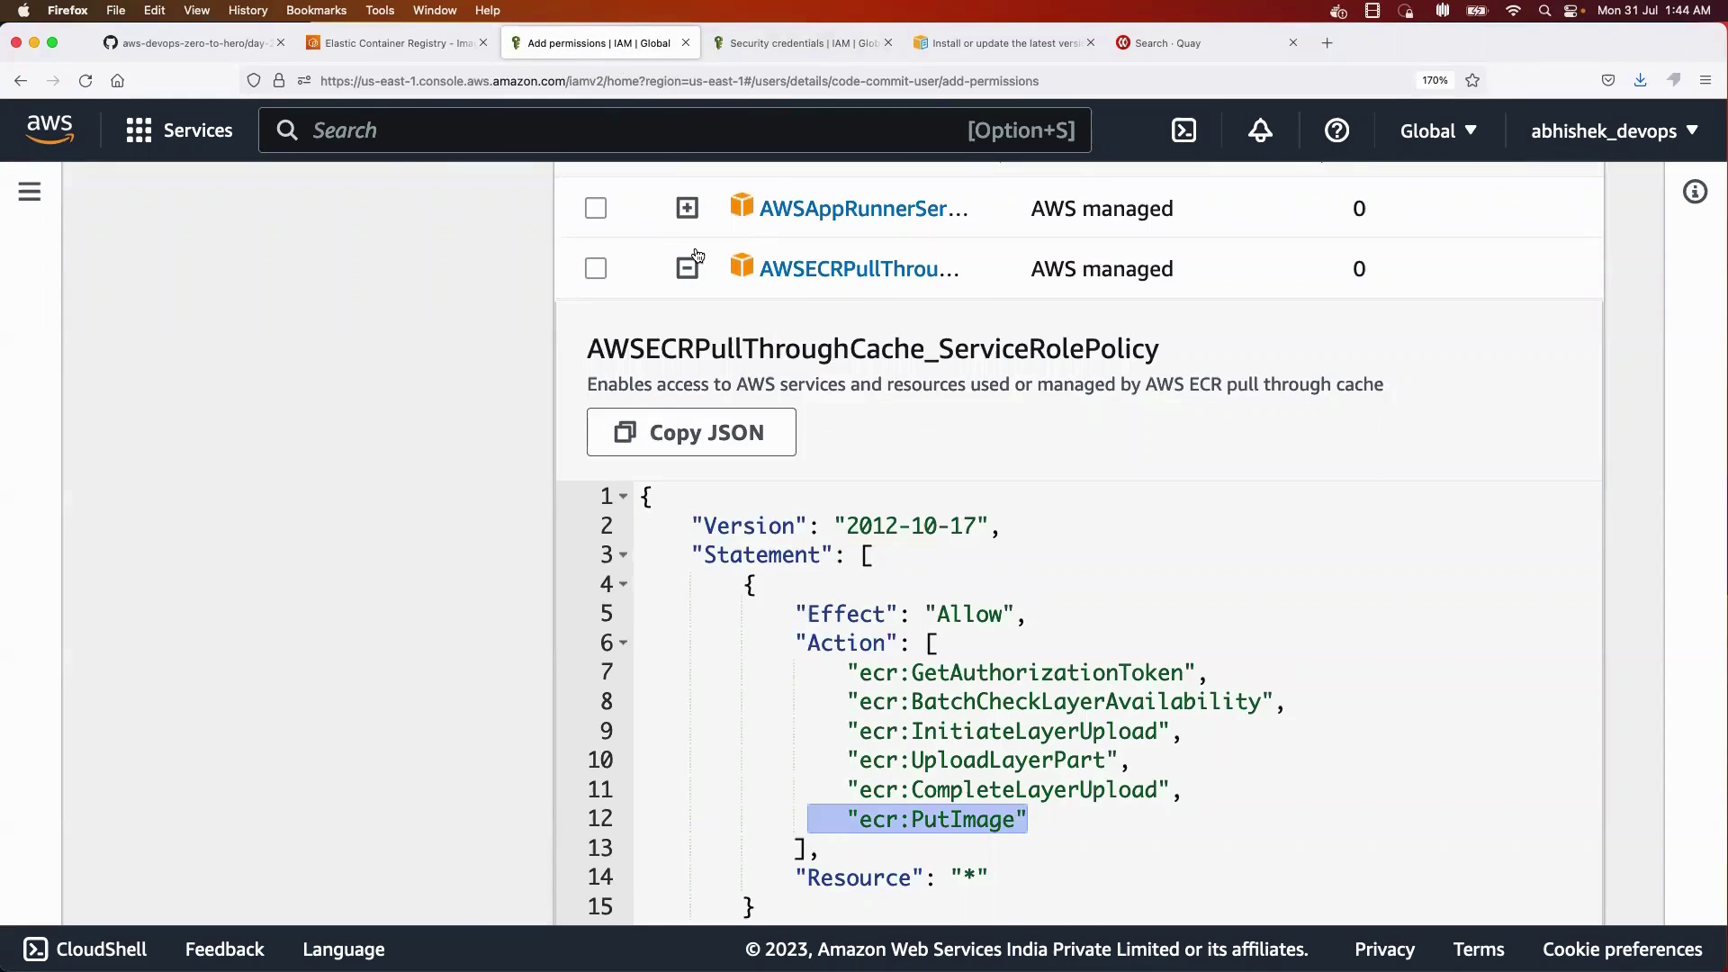
pyautogui.click(414, 45)
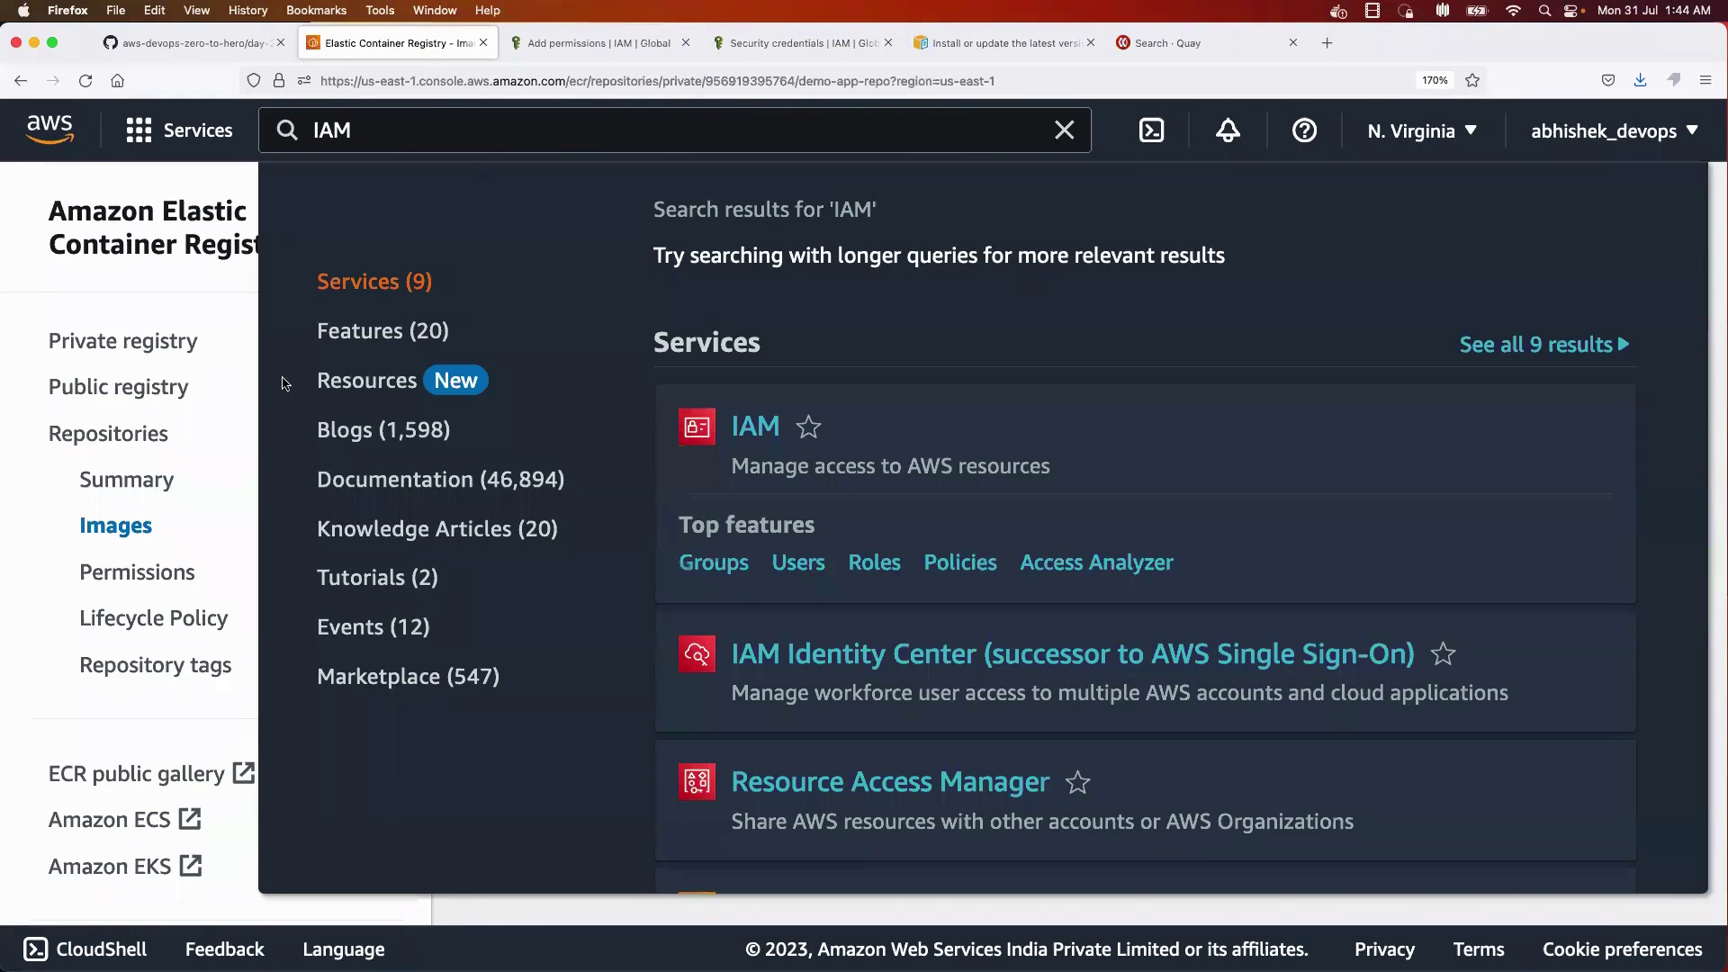
pyautogui.click(231, 362)
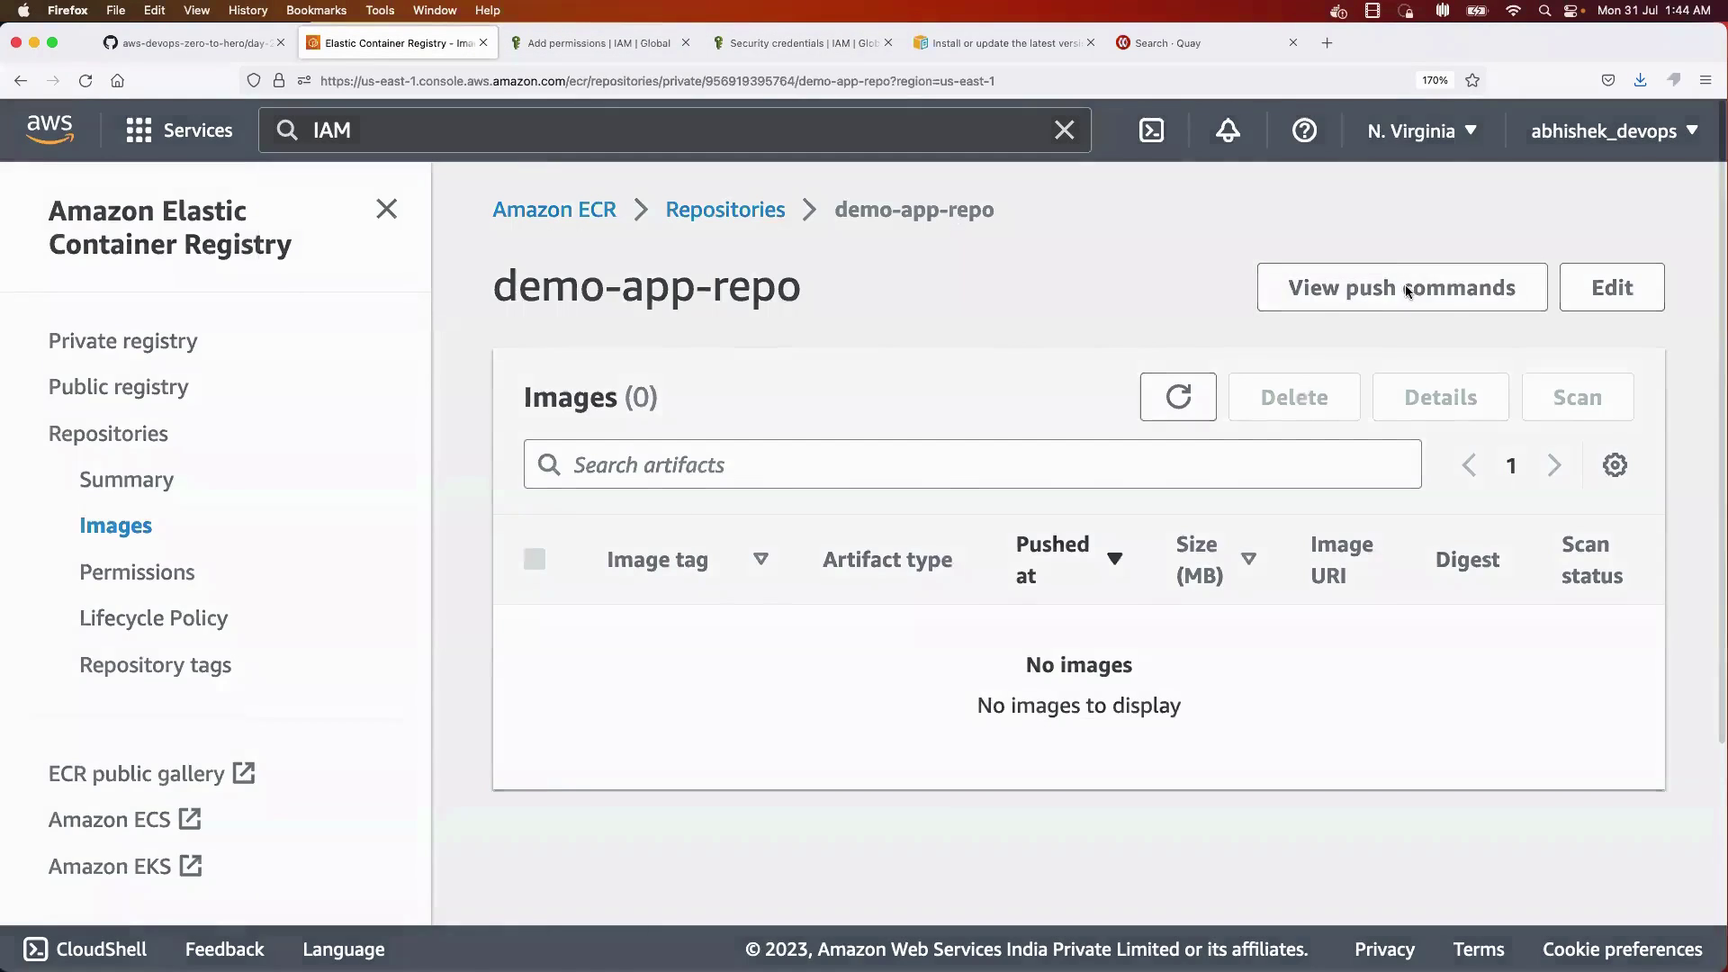
pyautogui.click(1406, 288)
pyautogui.scroll(-4, 401, 497)
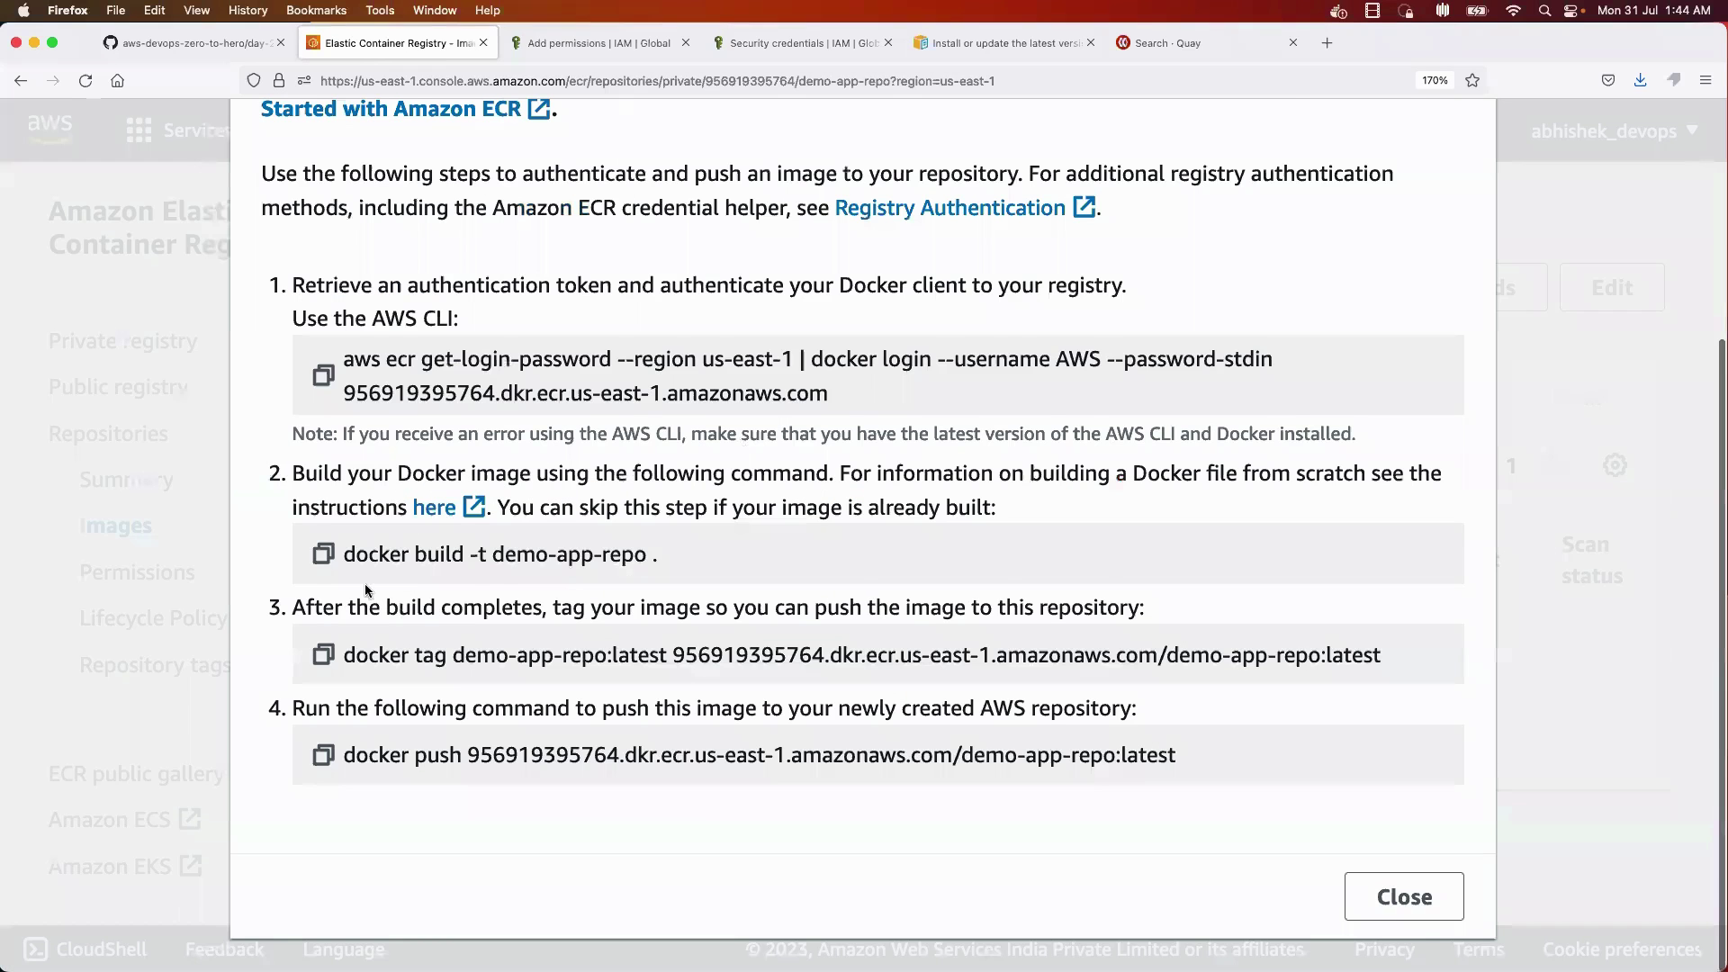
pyautogui.moveTo(345, 569); pyautogui.dragTo(752, 574)
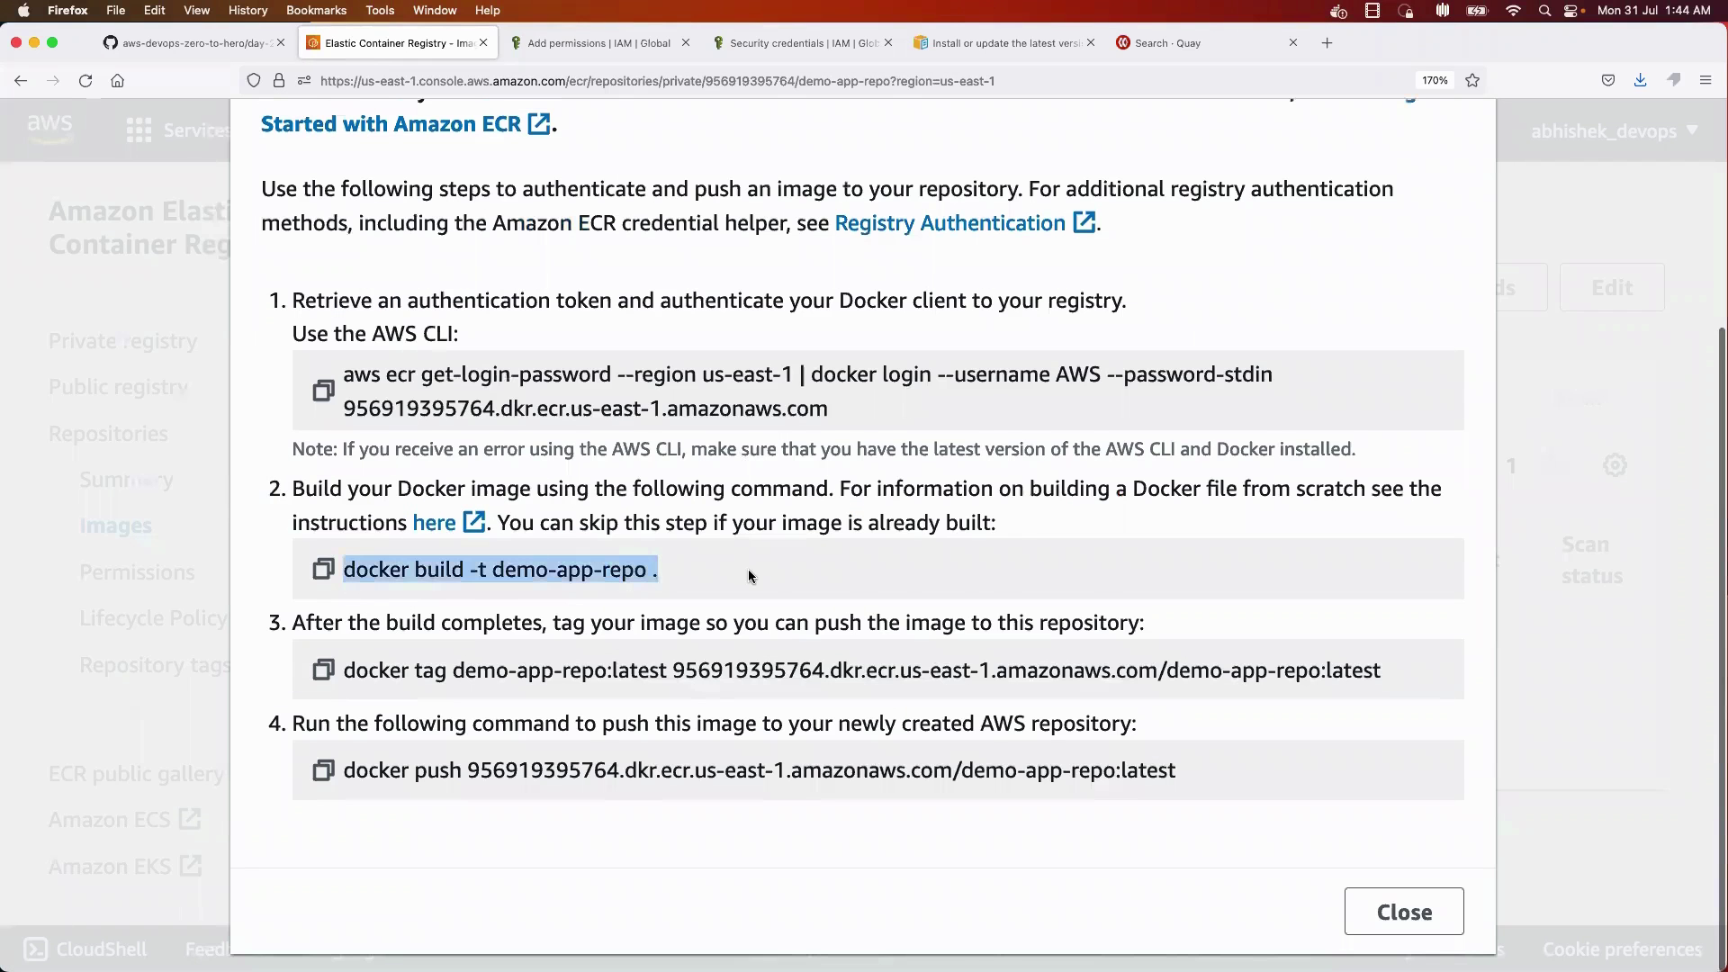
# - Switch to Terminal, open Dockerfile in vim to examine its base image line, close it unchanged, and clear the screen
pyautogui.press('super+Tab')
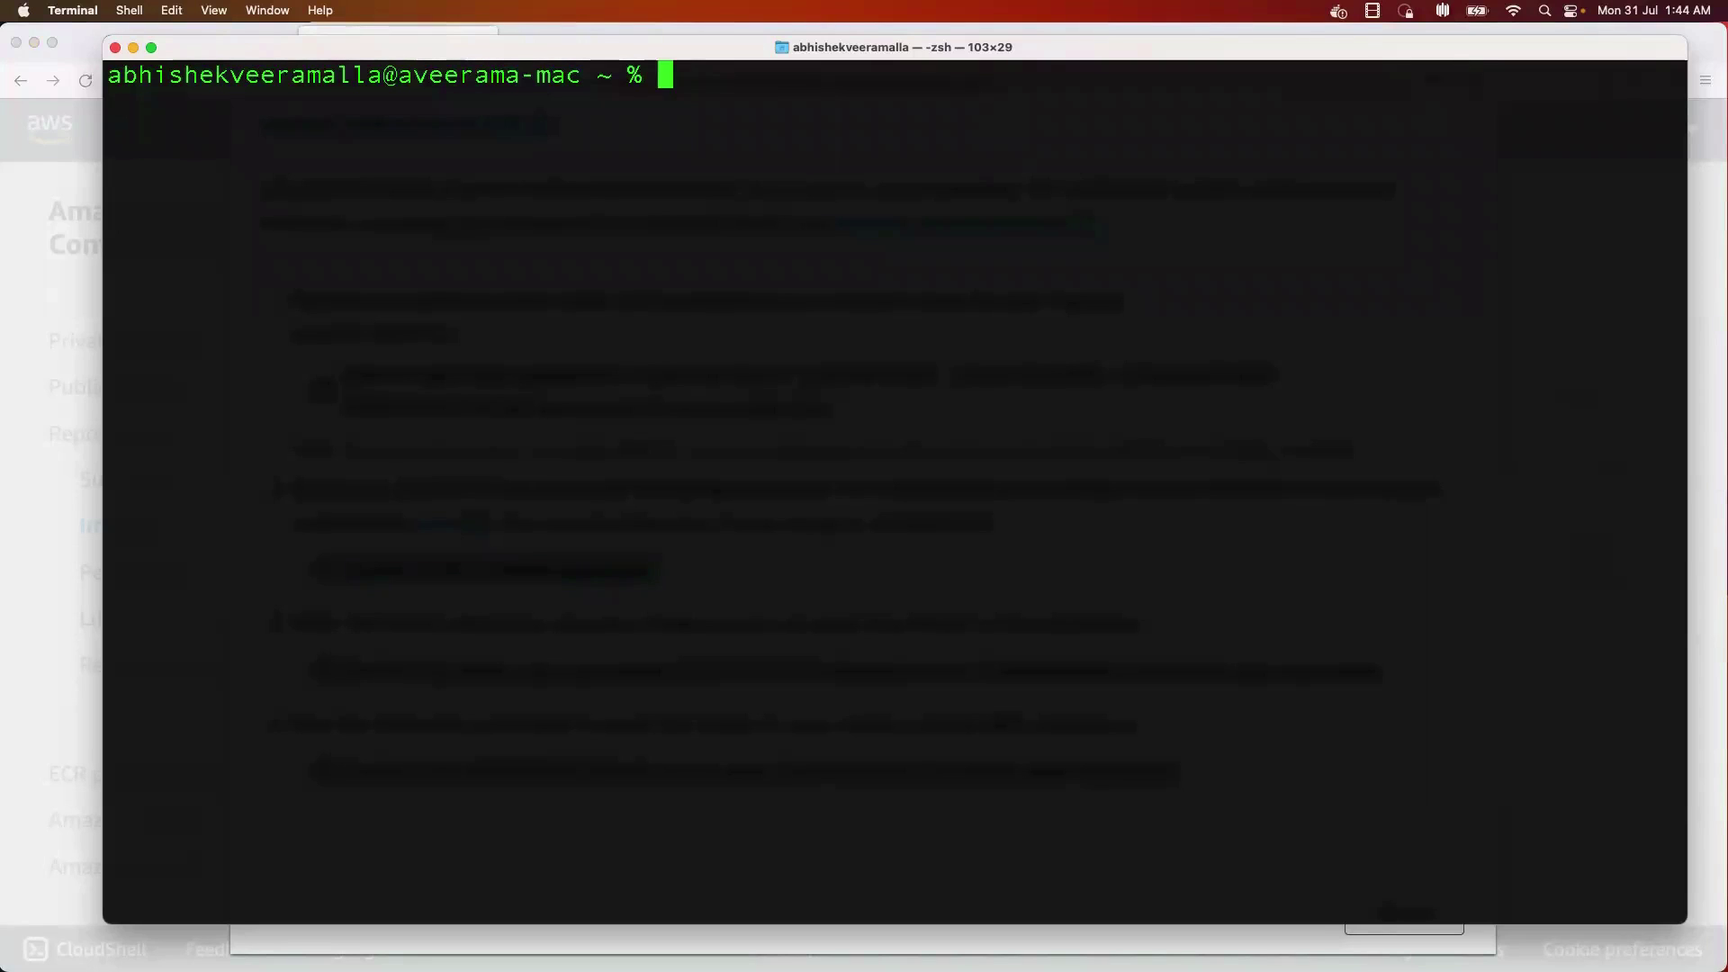
pyautogui.write('vim Dockerfile')
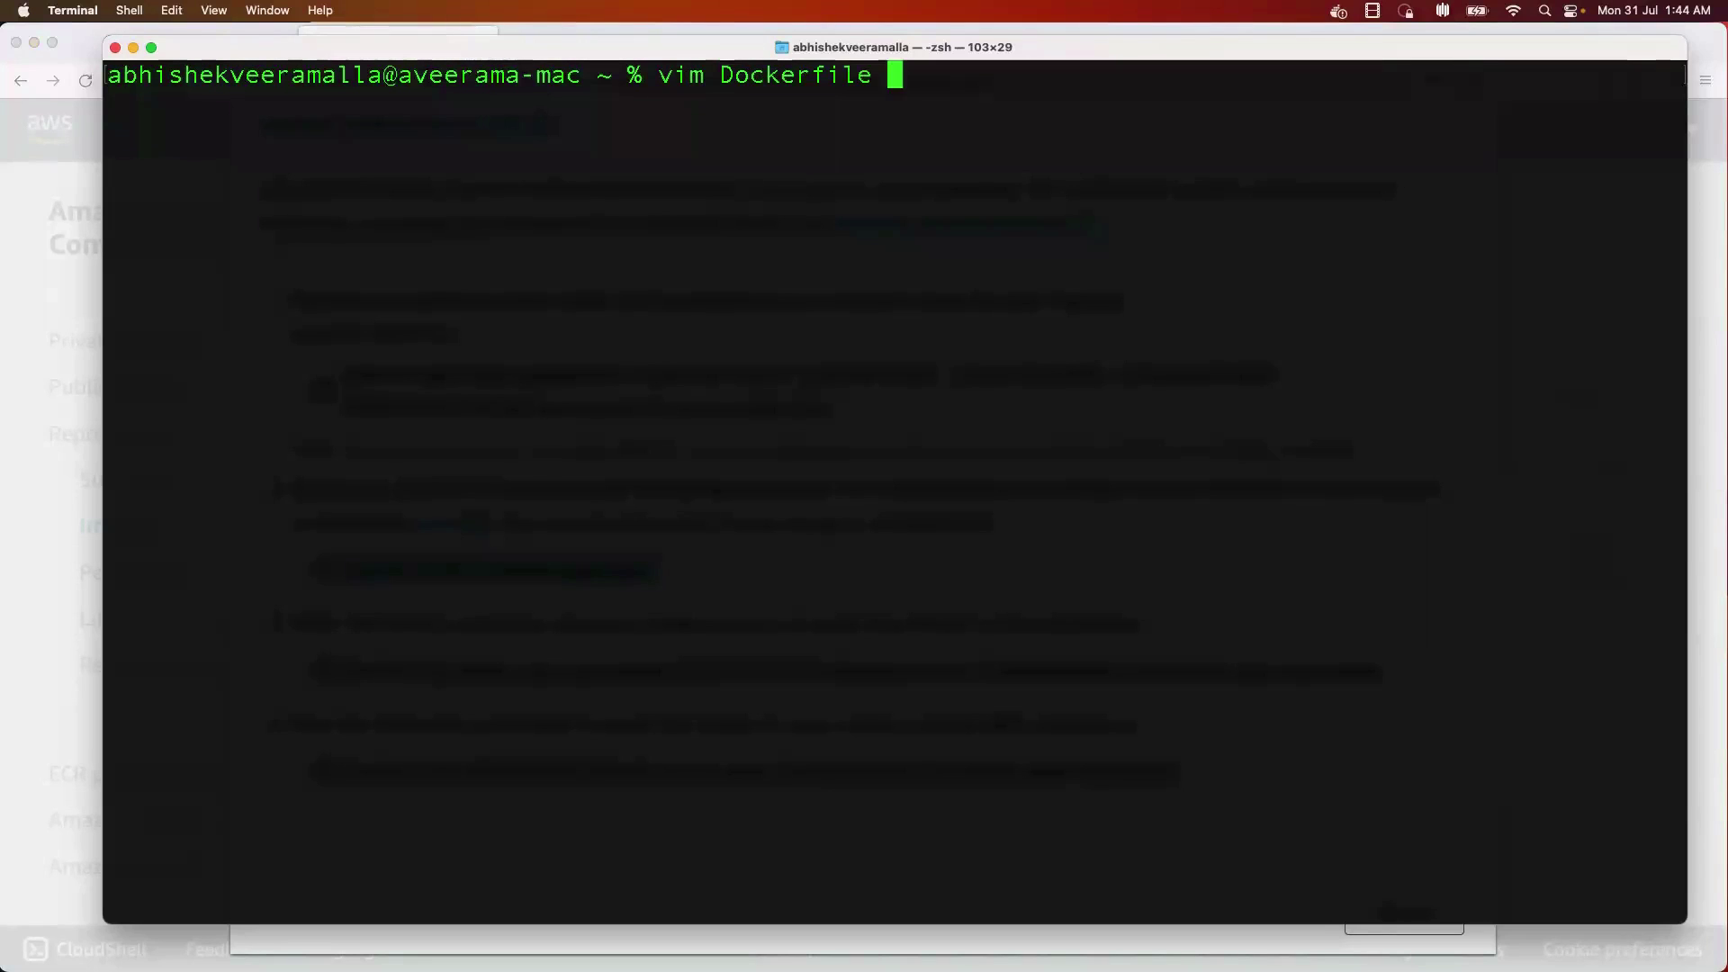
pyautogui.press('Return')
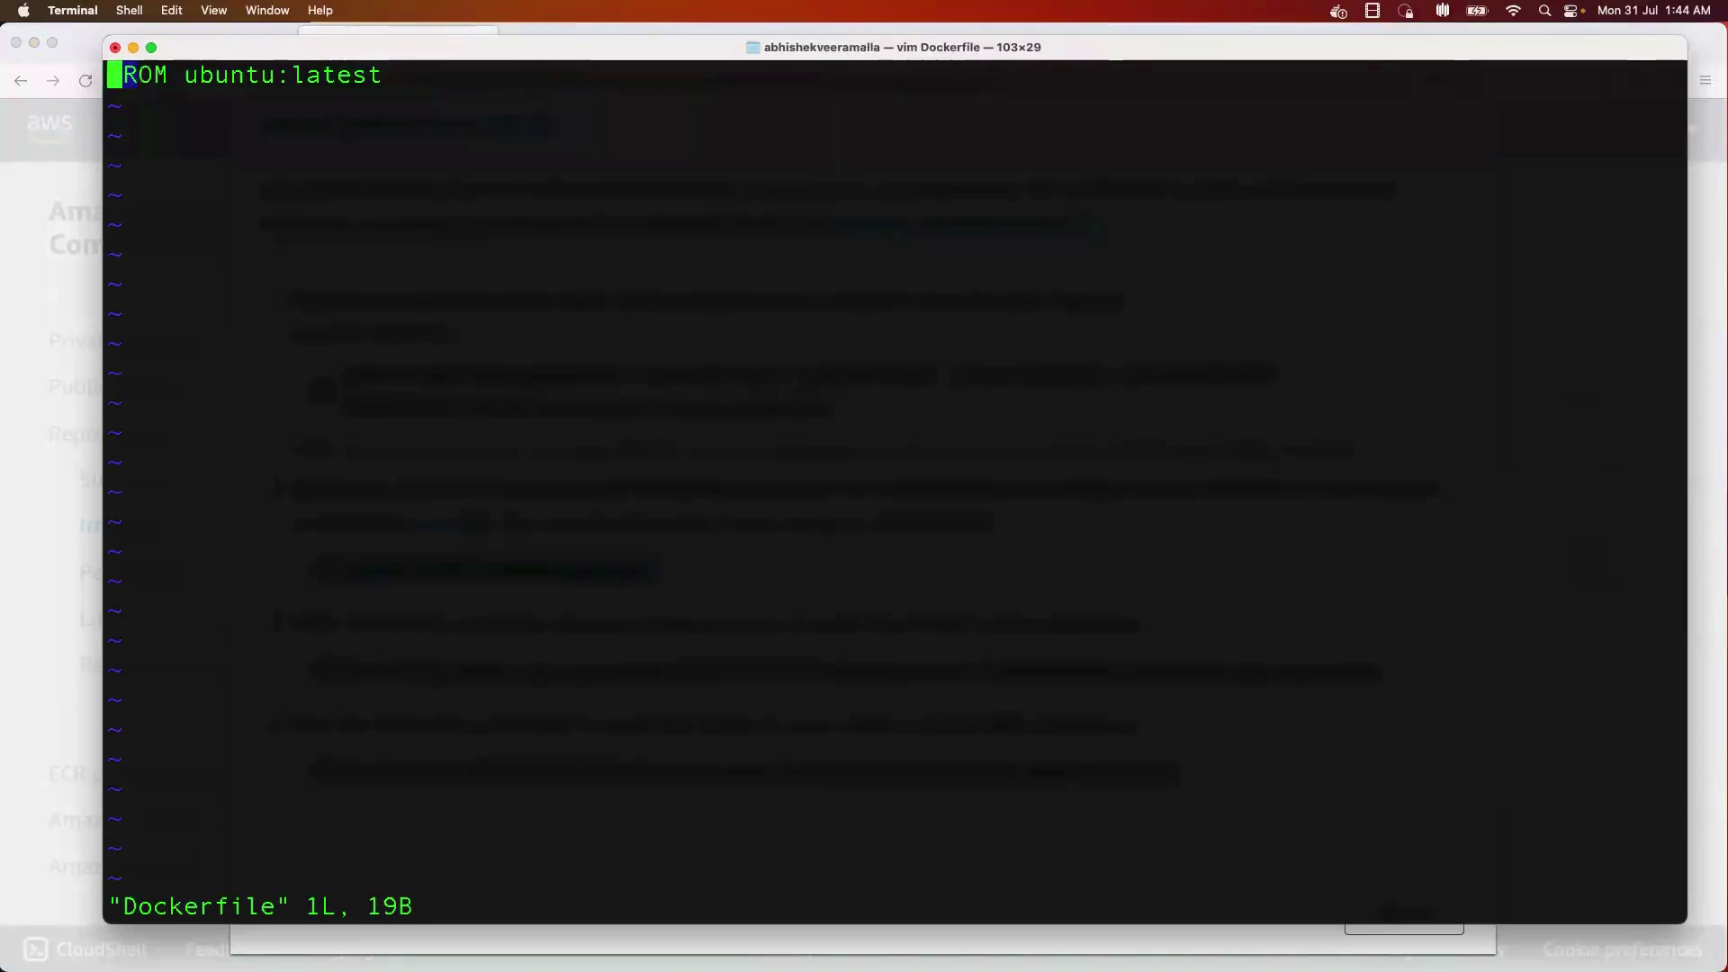
pyautogui.moveTo(124, 75); pyautogui.dragTo(336, 74)
pyautogui.click(336, 75)
pyautogui.write(':wq!')
pyautogui.press('Return')
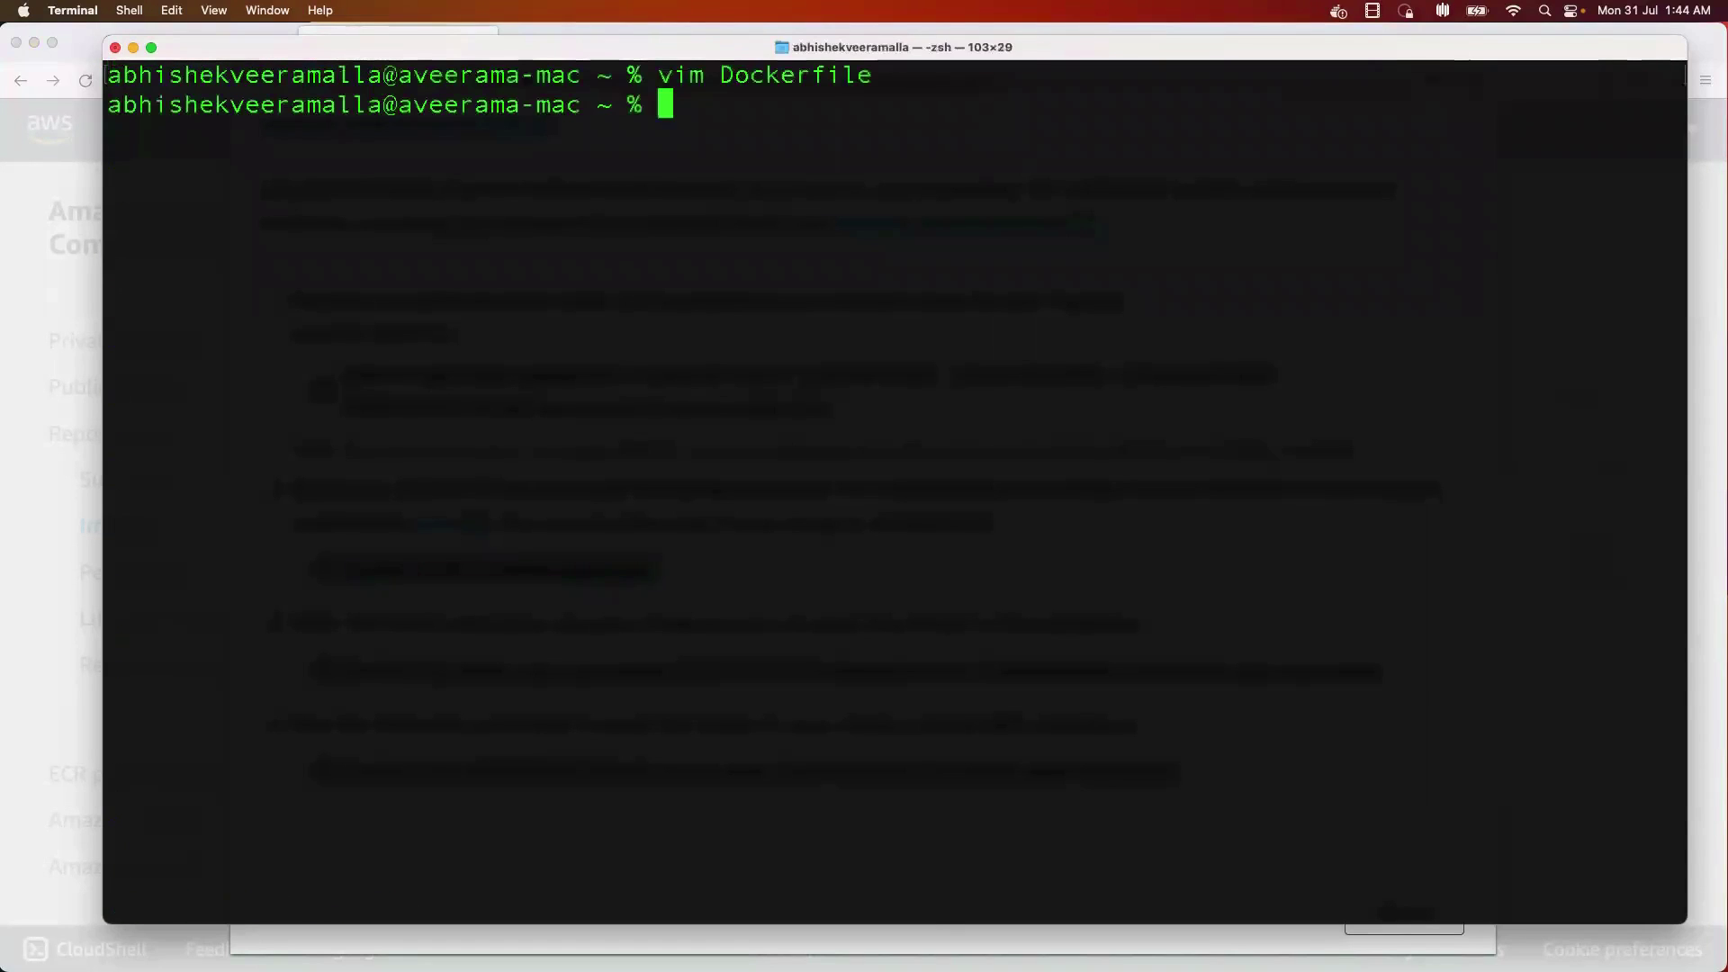
pyautogui.write('clear')
pyautogui.press('Return')
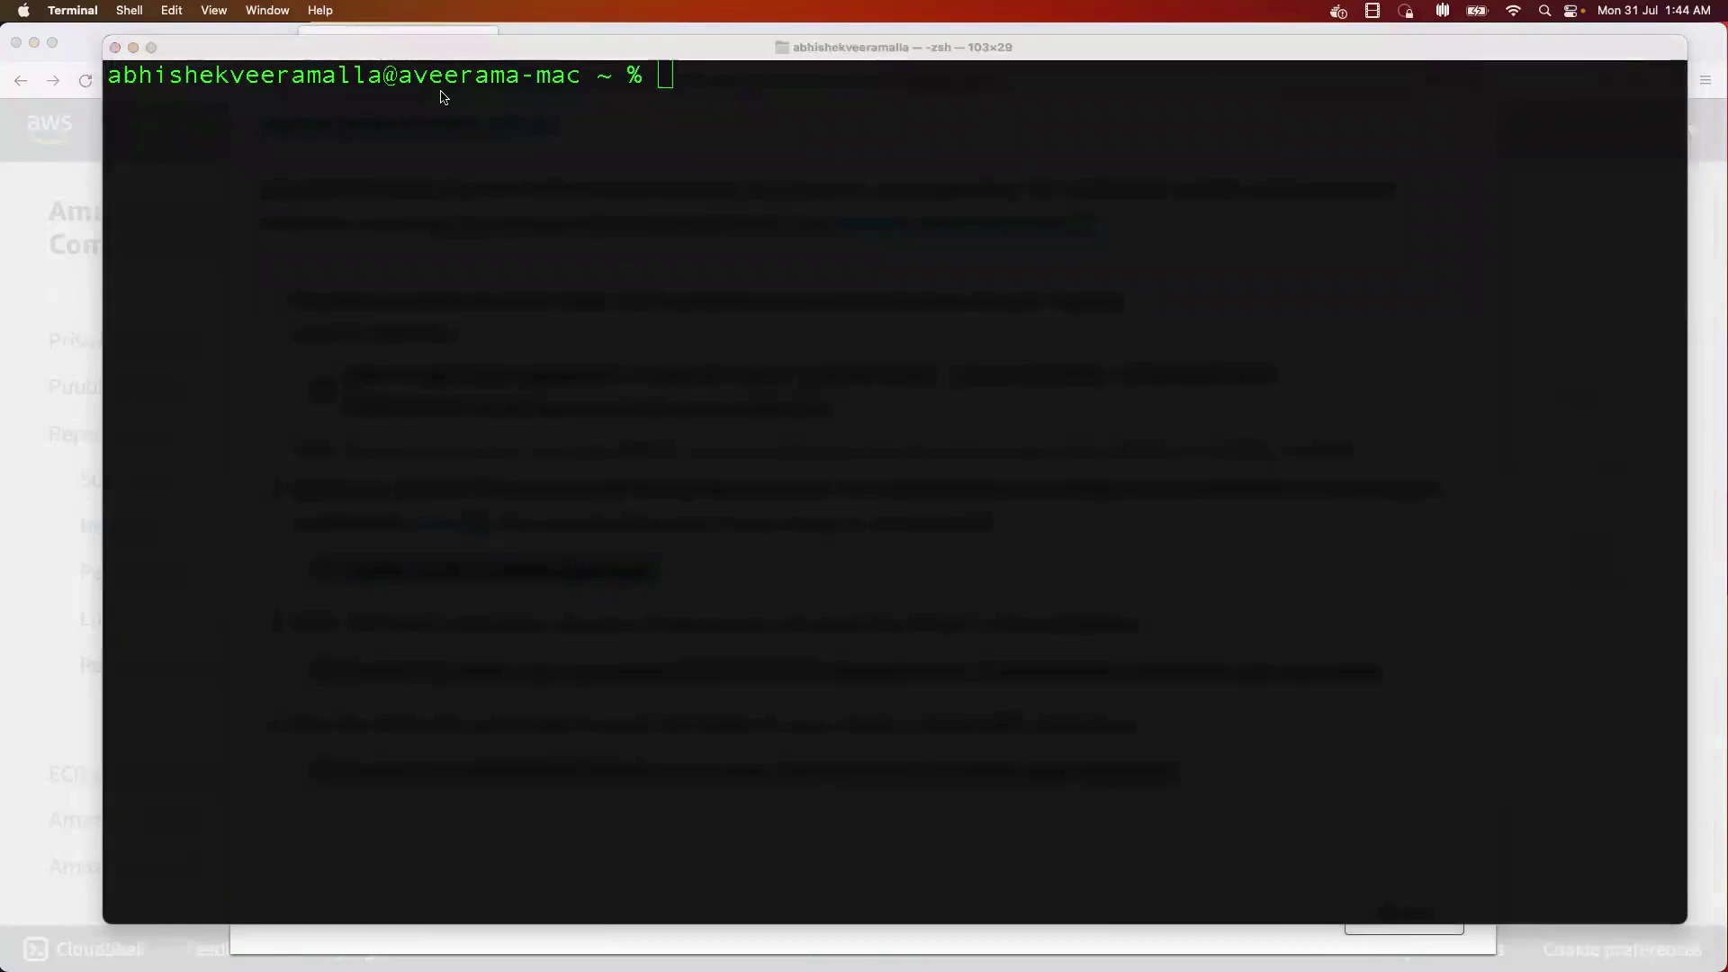
# - Copy the build command from the push commands in Firefox, run docker build -t demo-app-repo . in Terminal, and return to Firefox
pyautogui.press('super+Tab')
pyautogui.moveTo(664, 567); pyautogui.dragTo(334, 576)
pyautogui.click(322, 570)
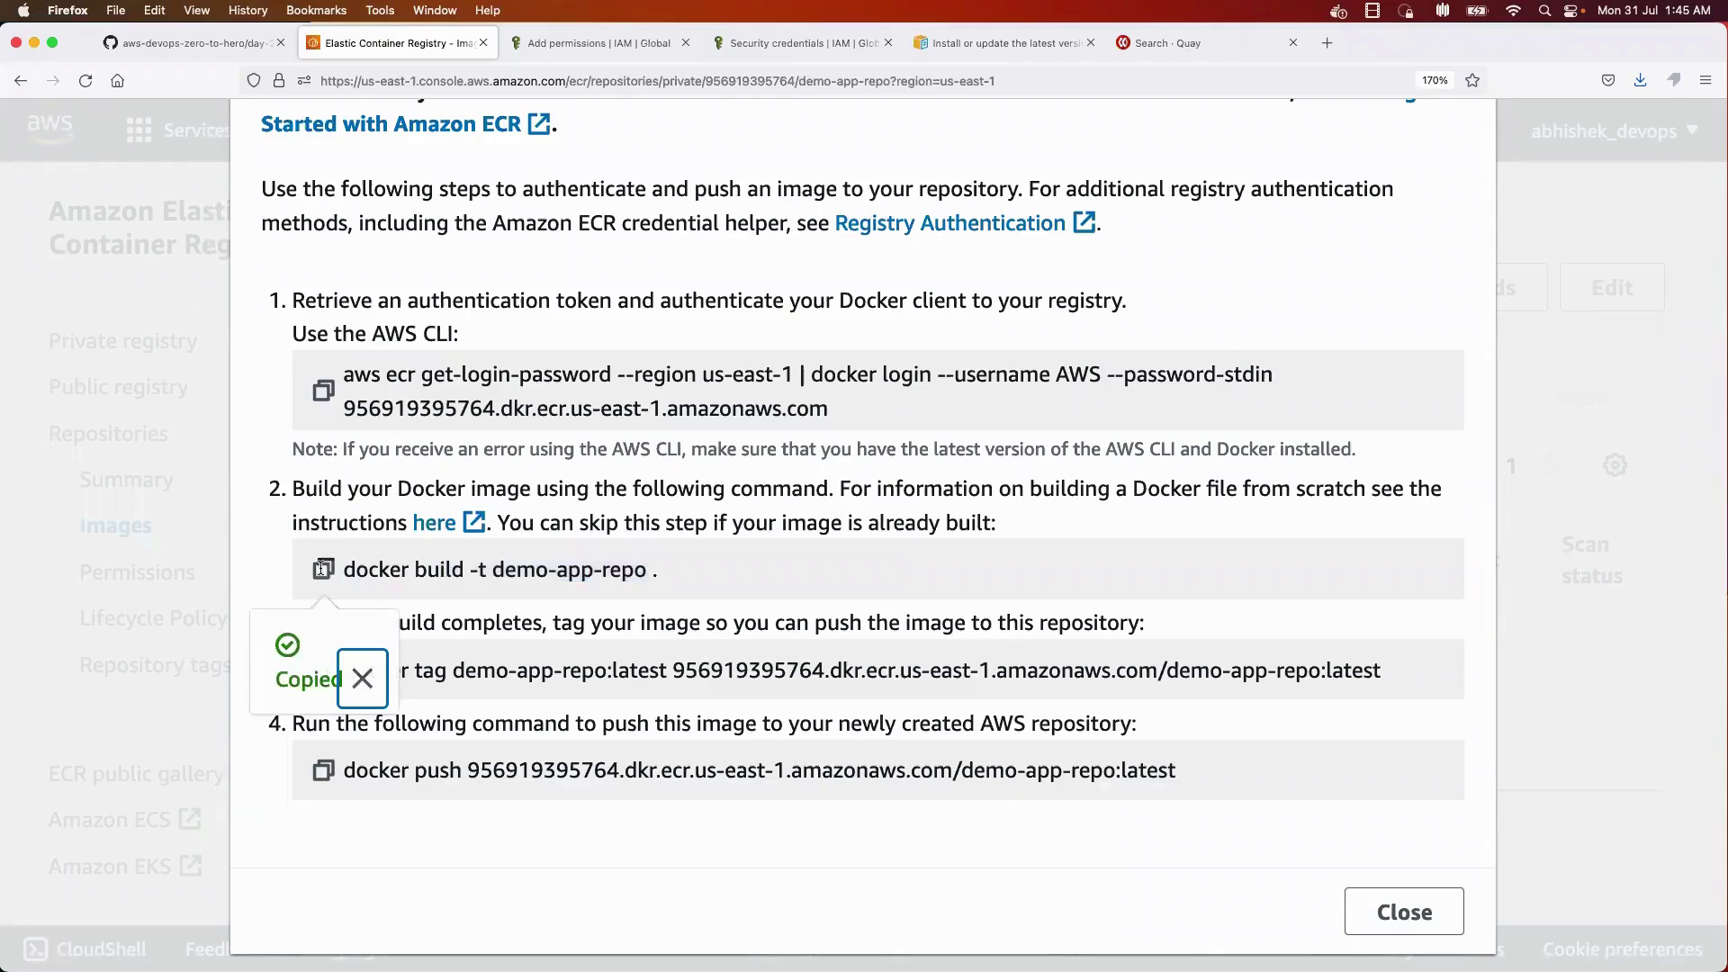
pyautogui.press('super+Tab')
pyautogui.press('super+v')
pyautogui.press('Return')
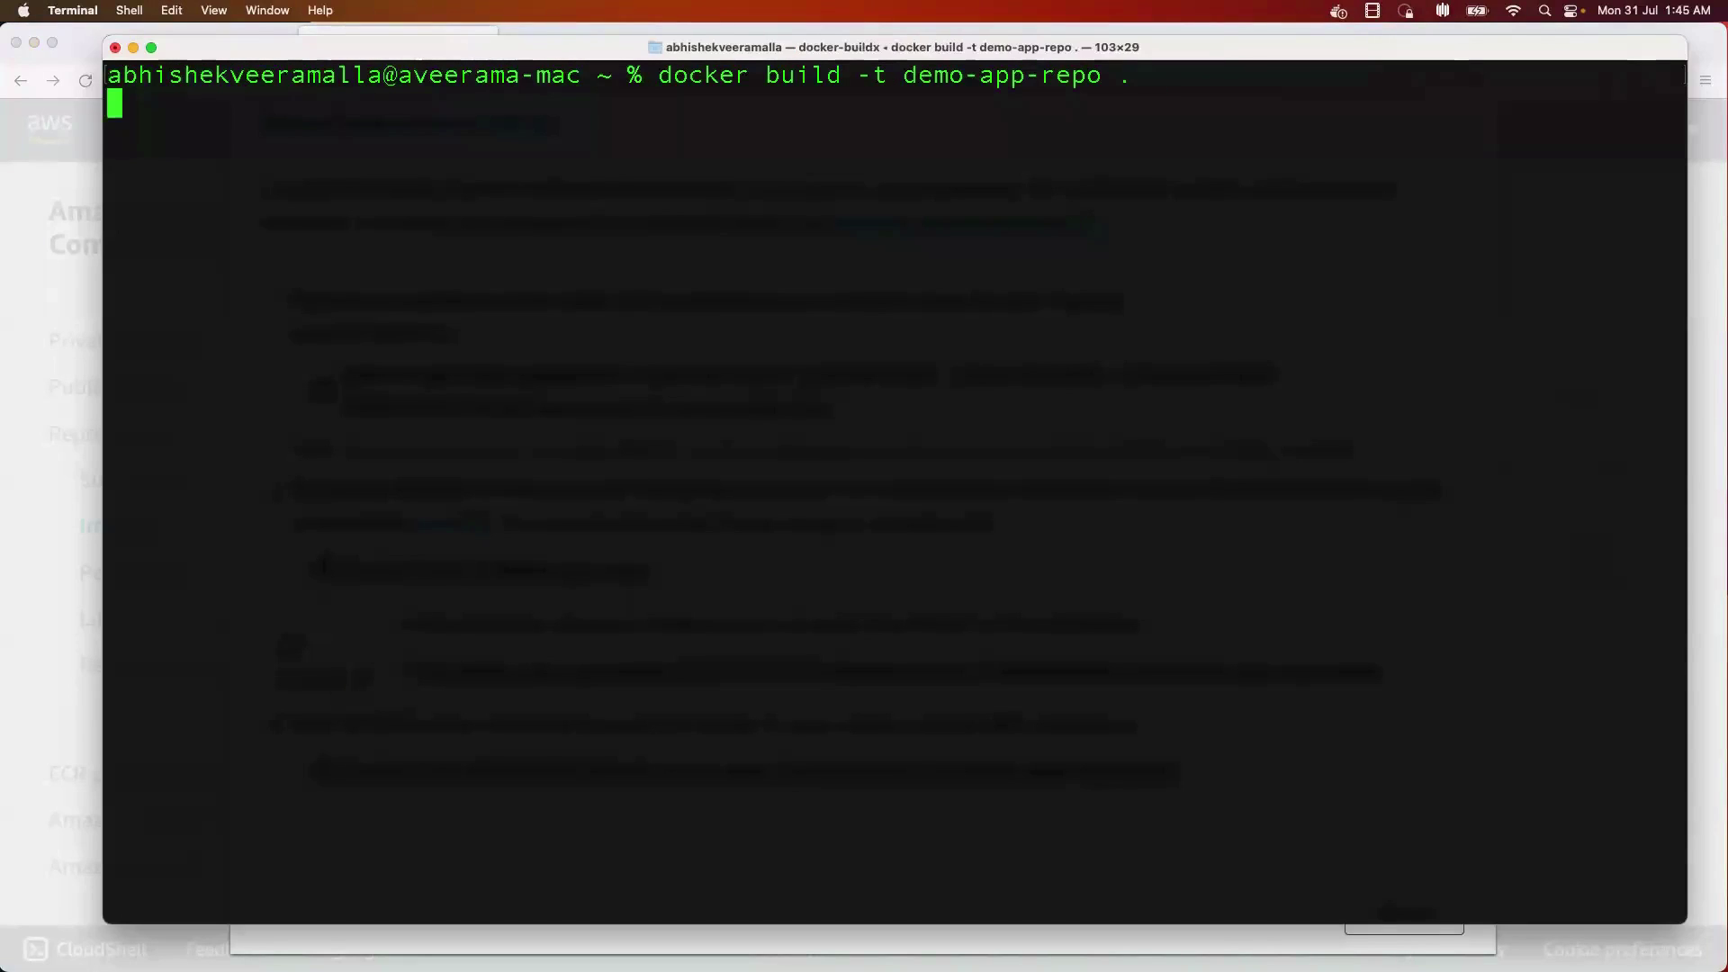
pyautogui.press('super+Tab')
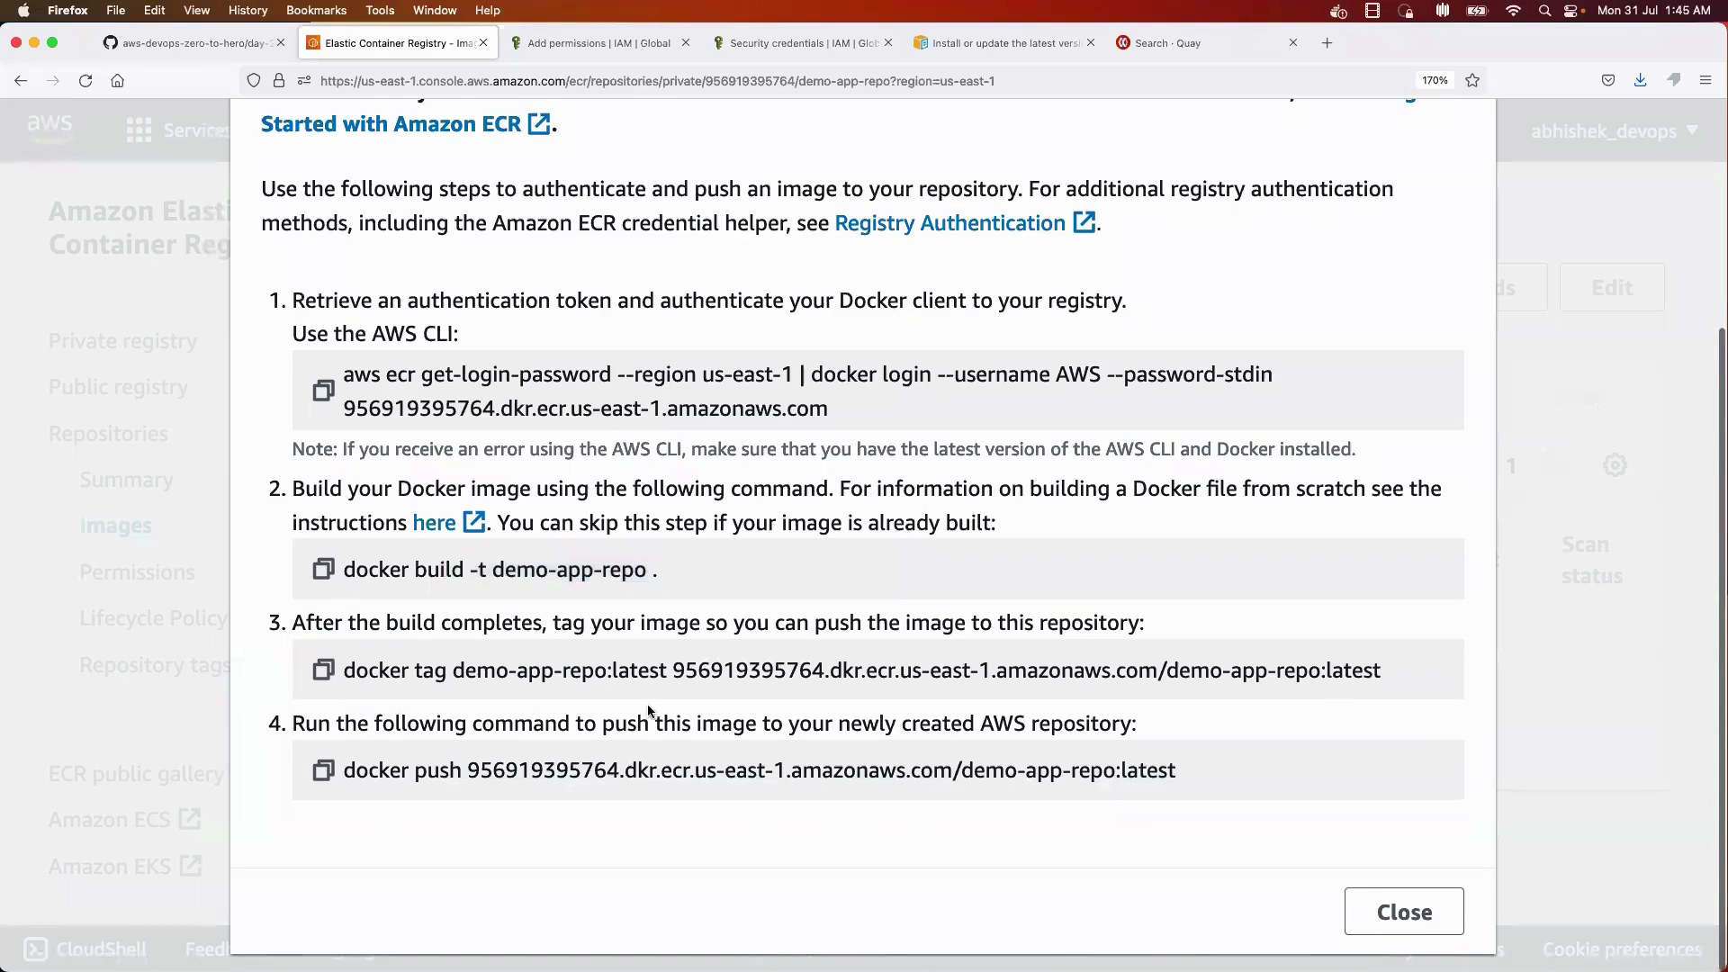
# - Copy the tag command from the push commands, switch to Terminal, and paste it at the prompt without running it
pyautogui.click(324, 669)
pyautogui.press('super+Tab')
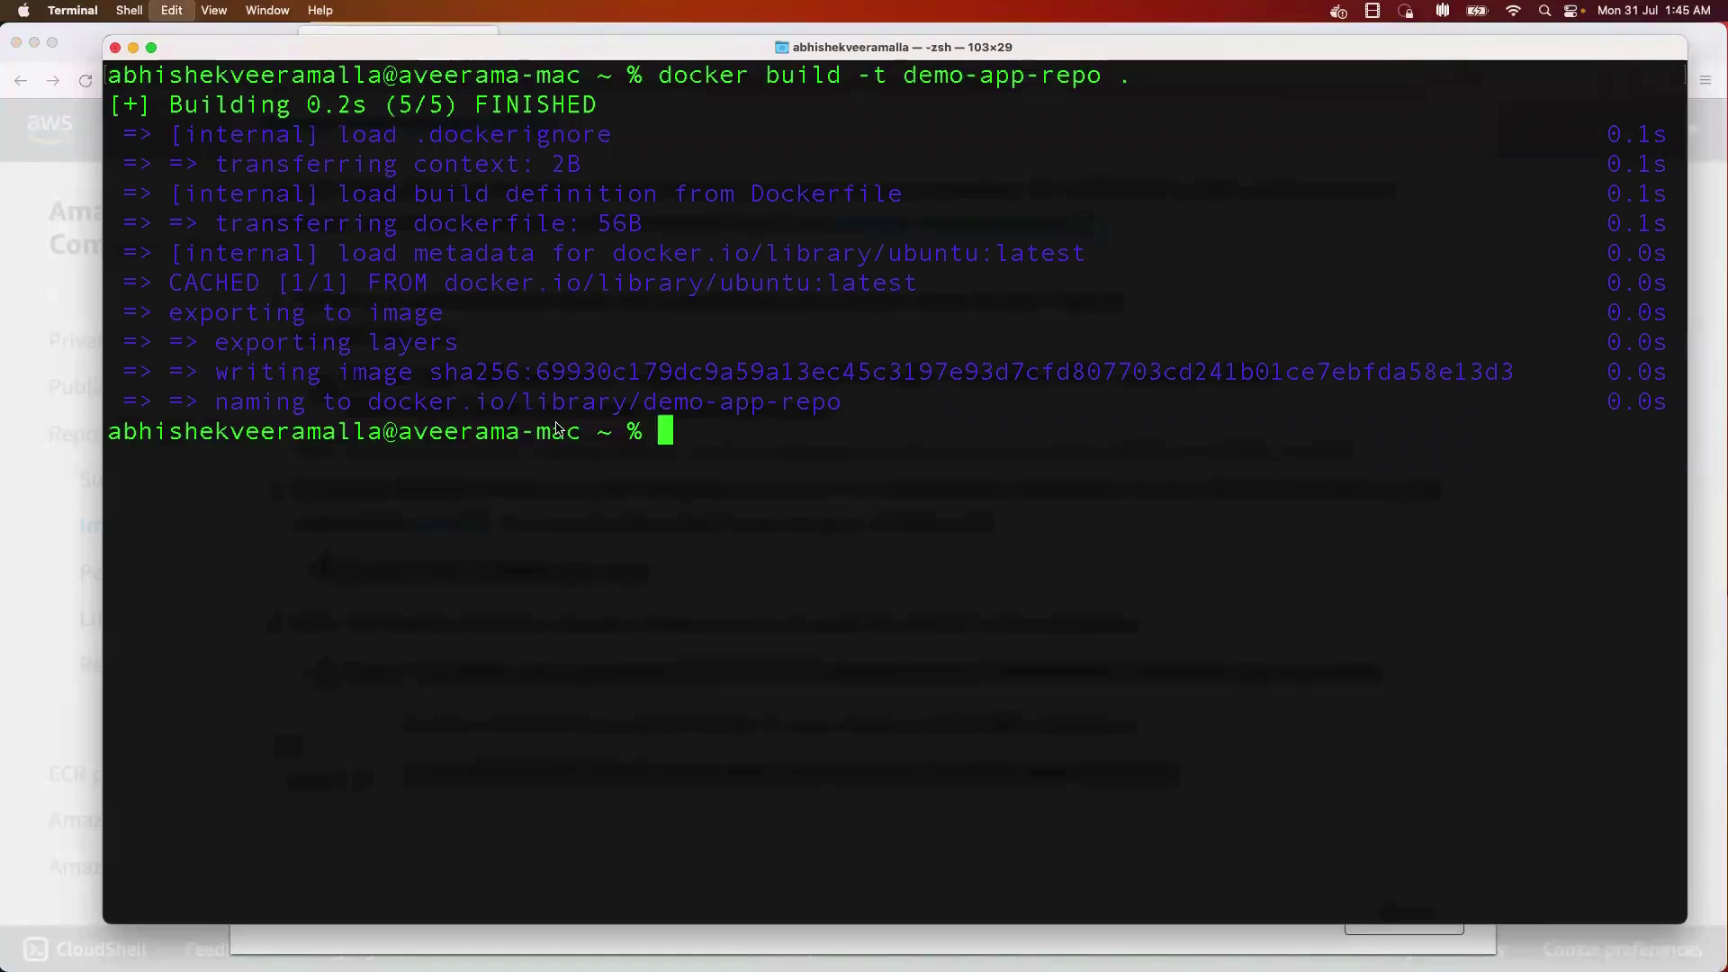
pyautogui.press('super+v')
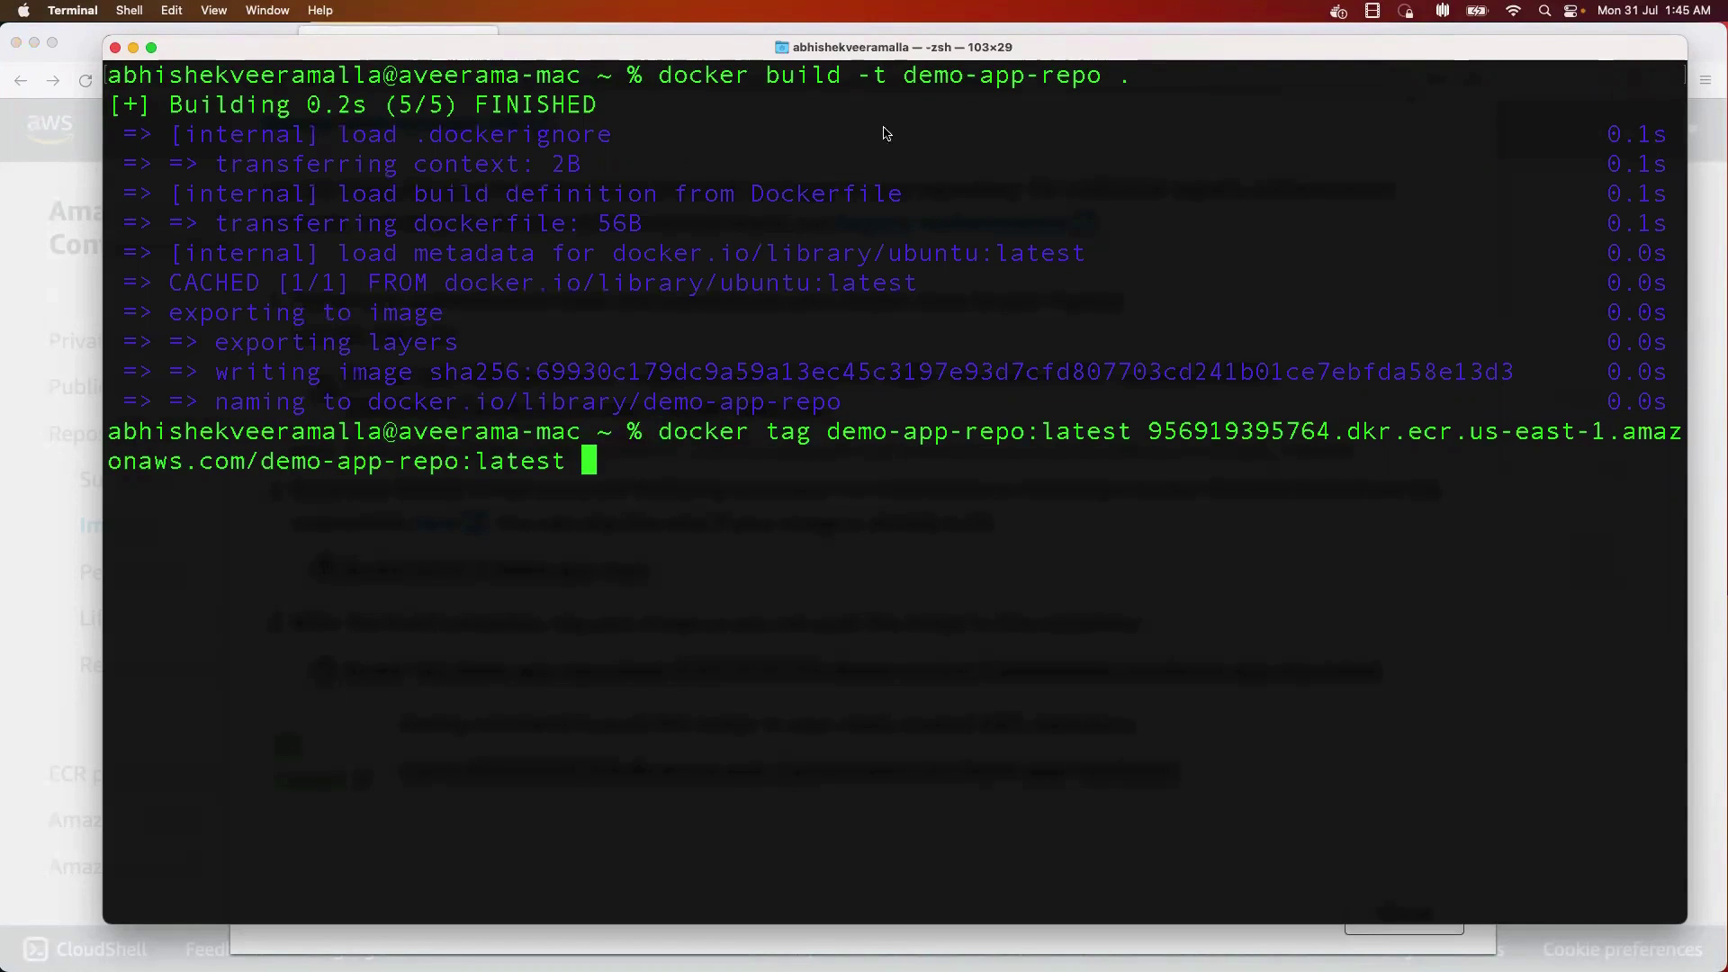
pyautogui.moveTo(904, 77); pyautogui.dragTo(1104, 83)
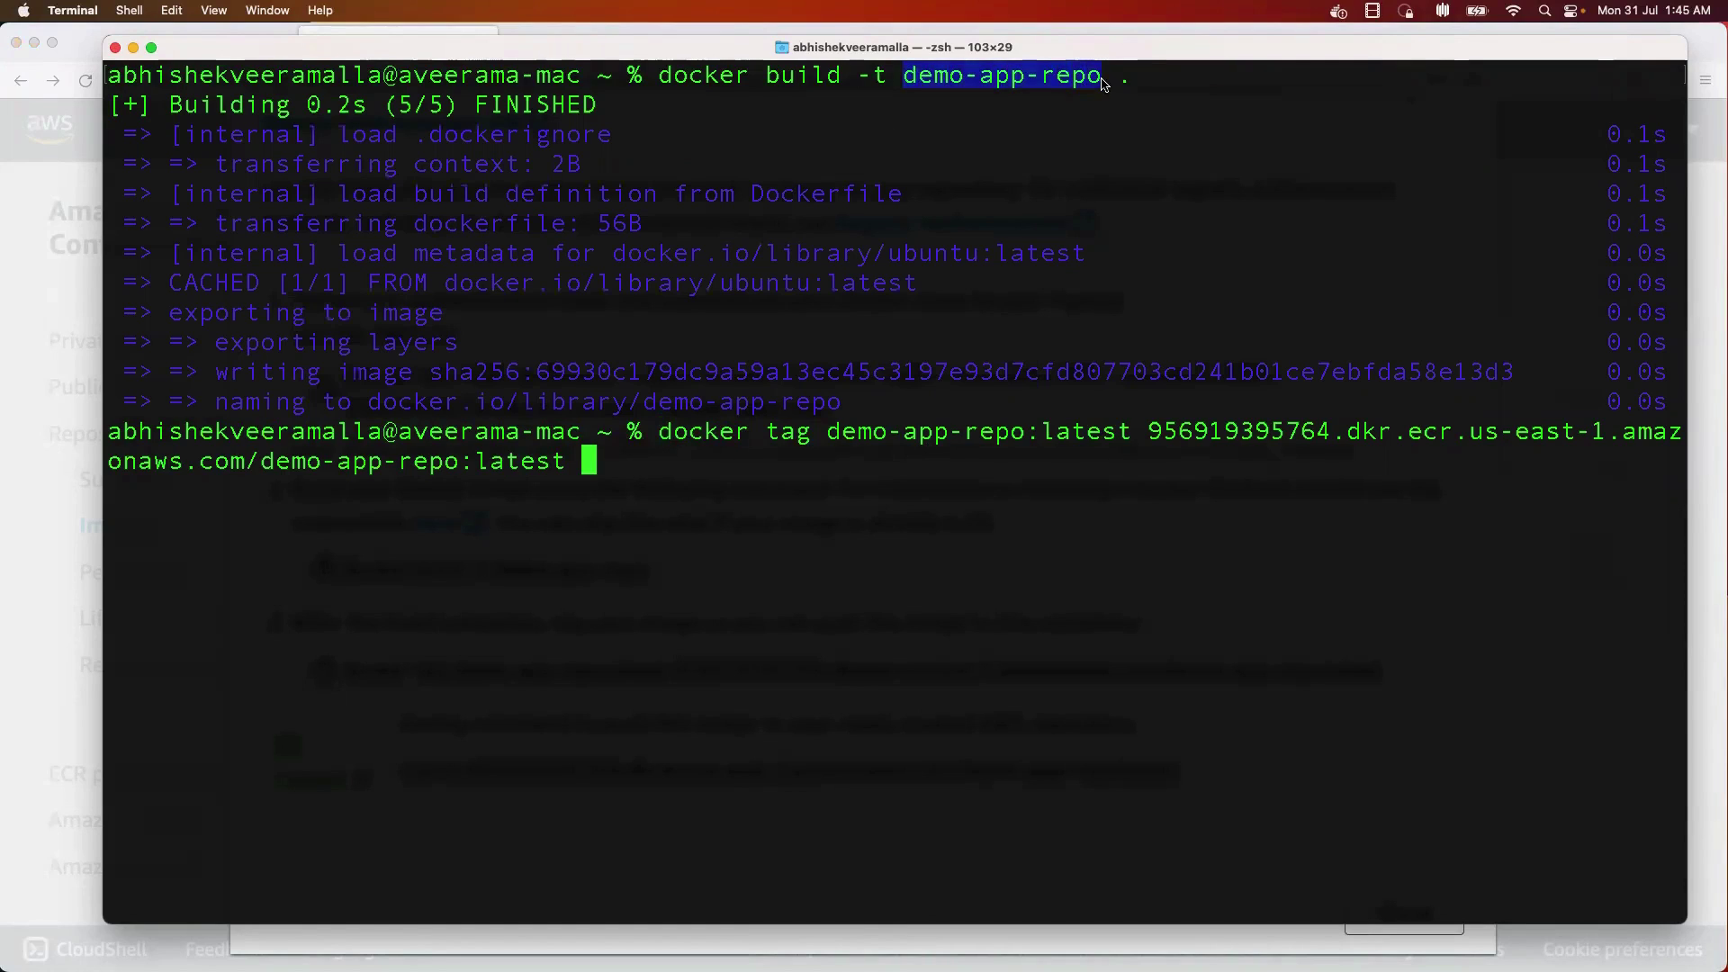
# - Try to run docker images | head -5 appended to the pasted docker tag command, and discard the recalled build command
pyautogui.click(652, 548)
pyautogui.write('docker ')
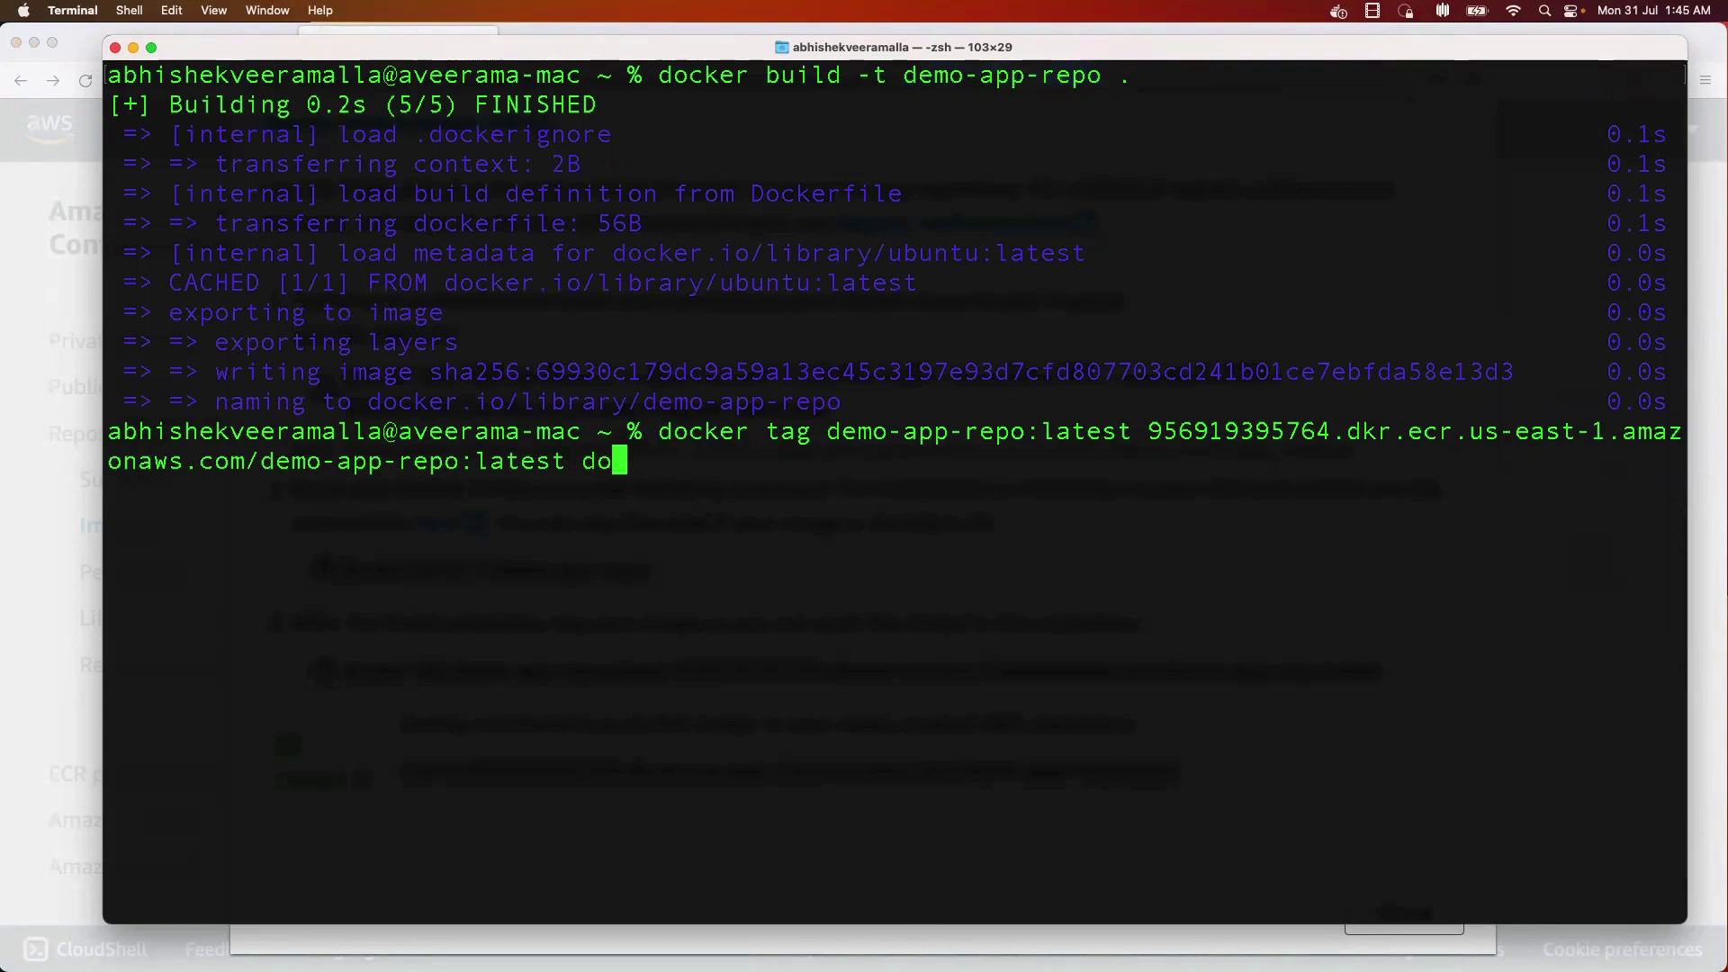
pyautogui.write('image')
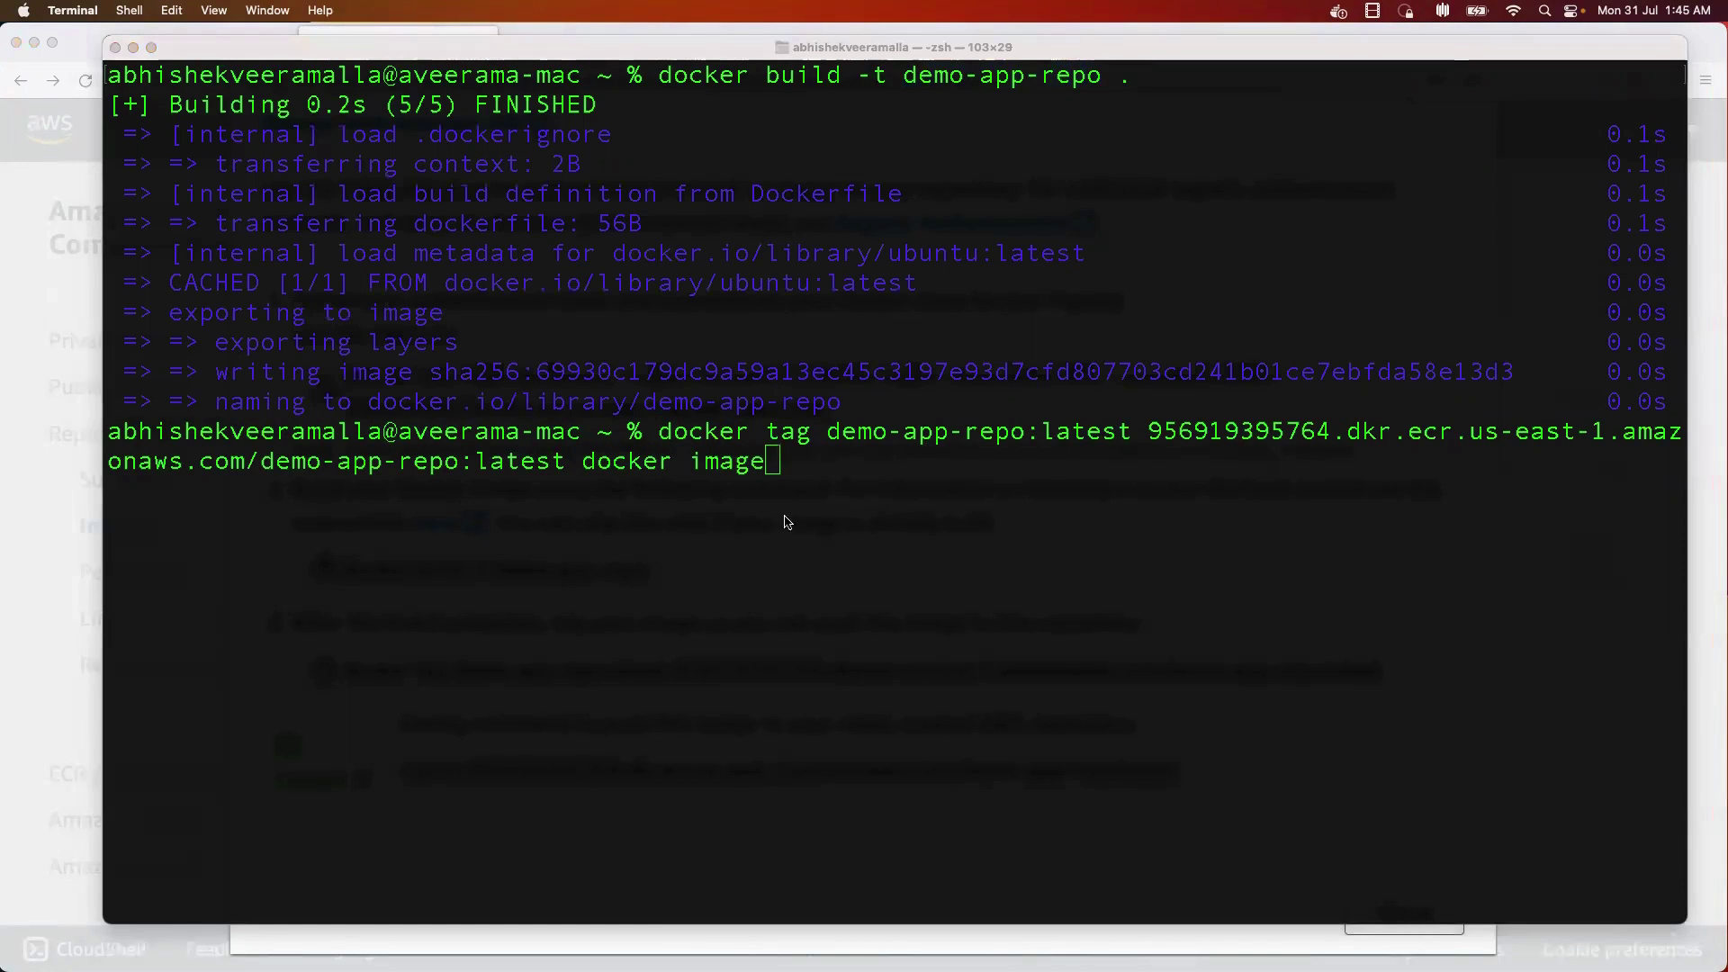
pyautogui.click(787, 522)
pyautogui.write('s | head -6')
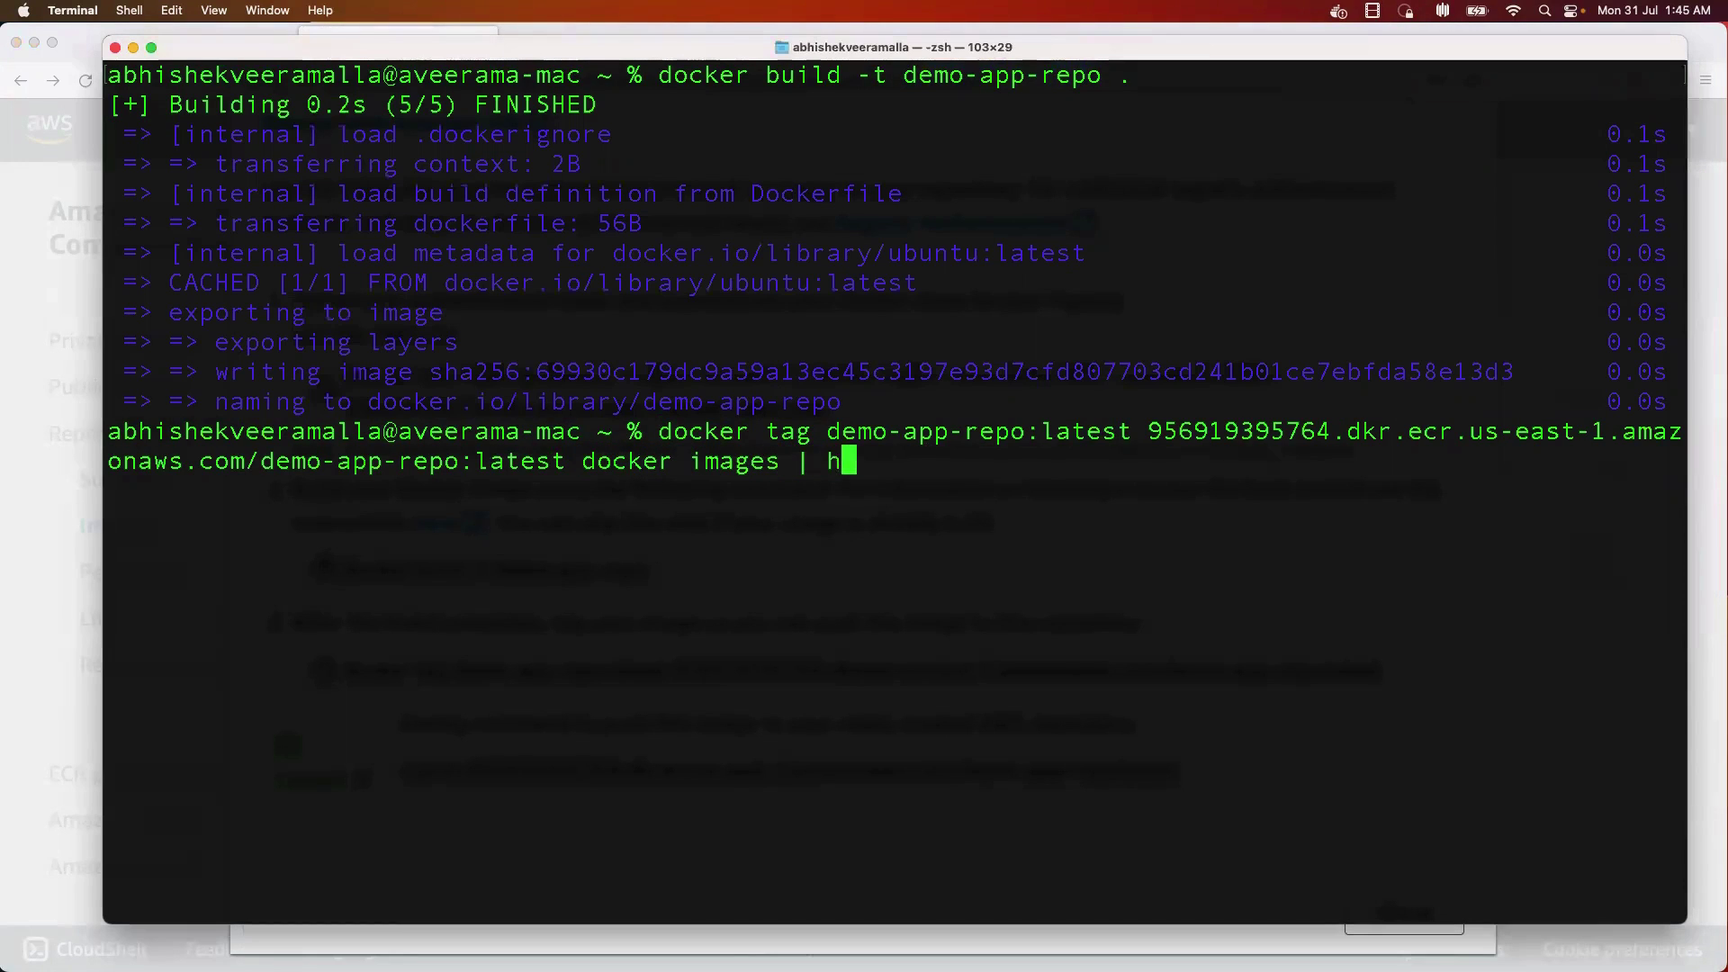
pyautogui.press('Return')
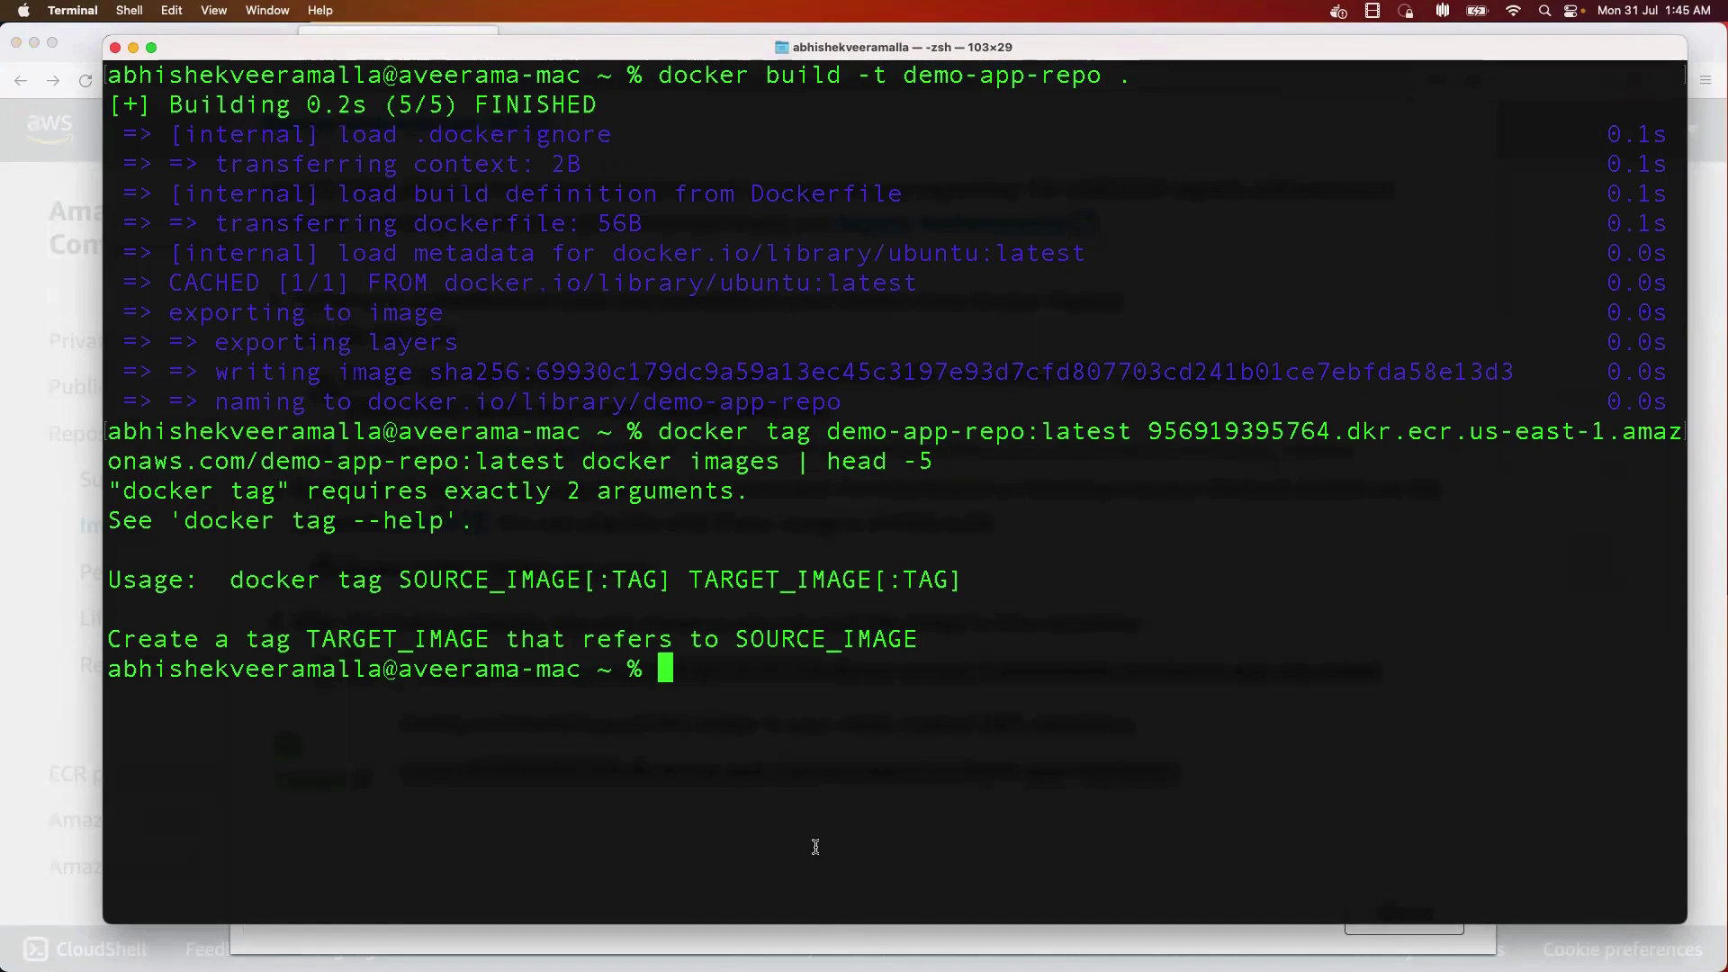
pyautogui.press('Up')
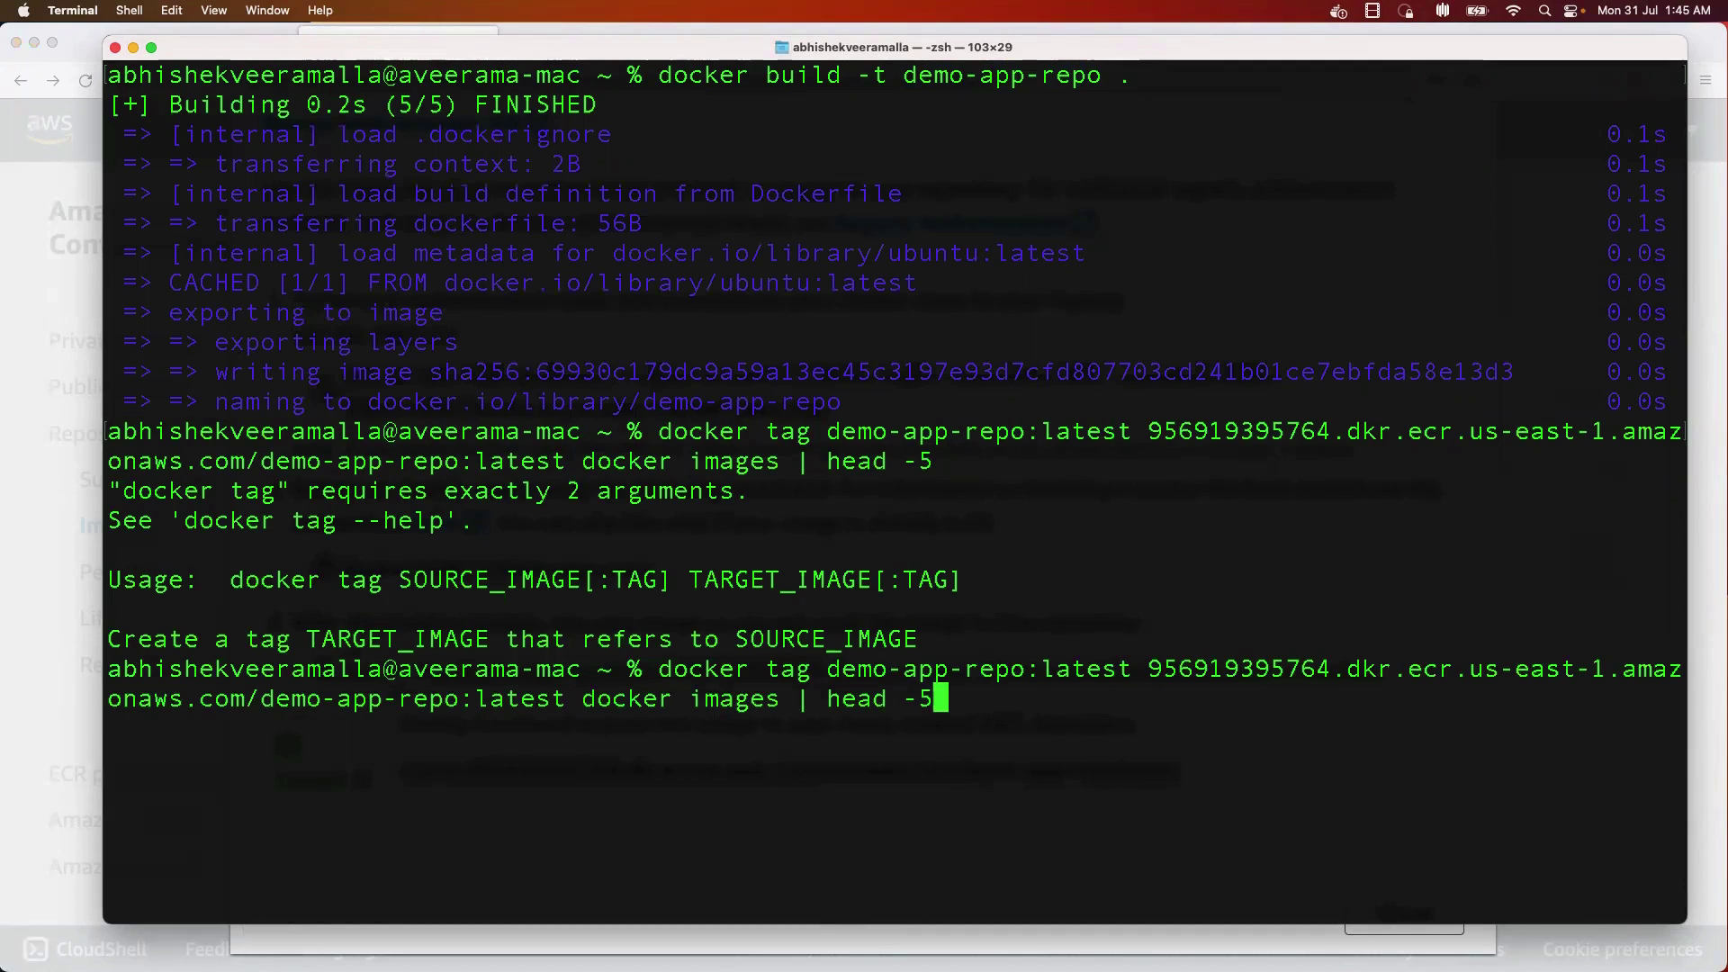
pyautogui.press('Up')
pyautogui.hotkey('ctrl', 'c')
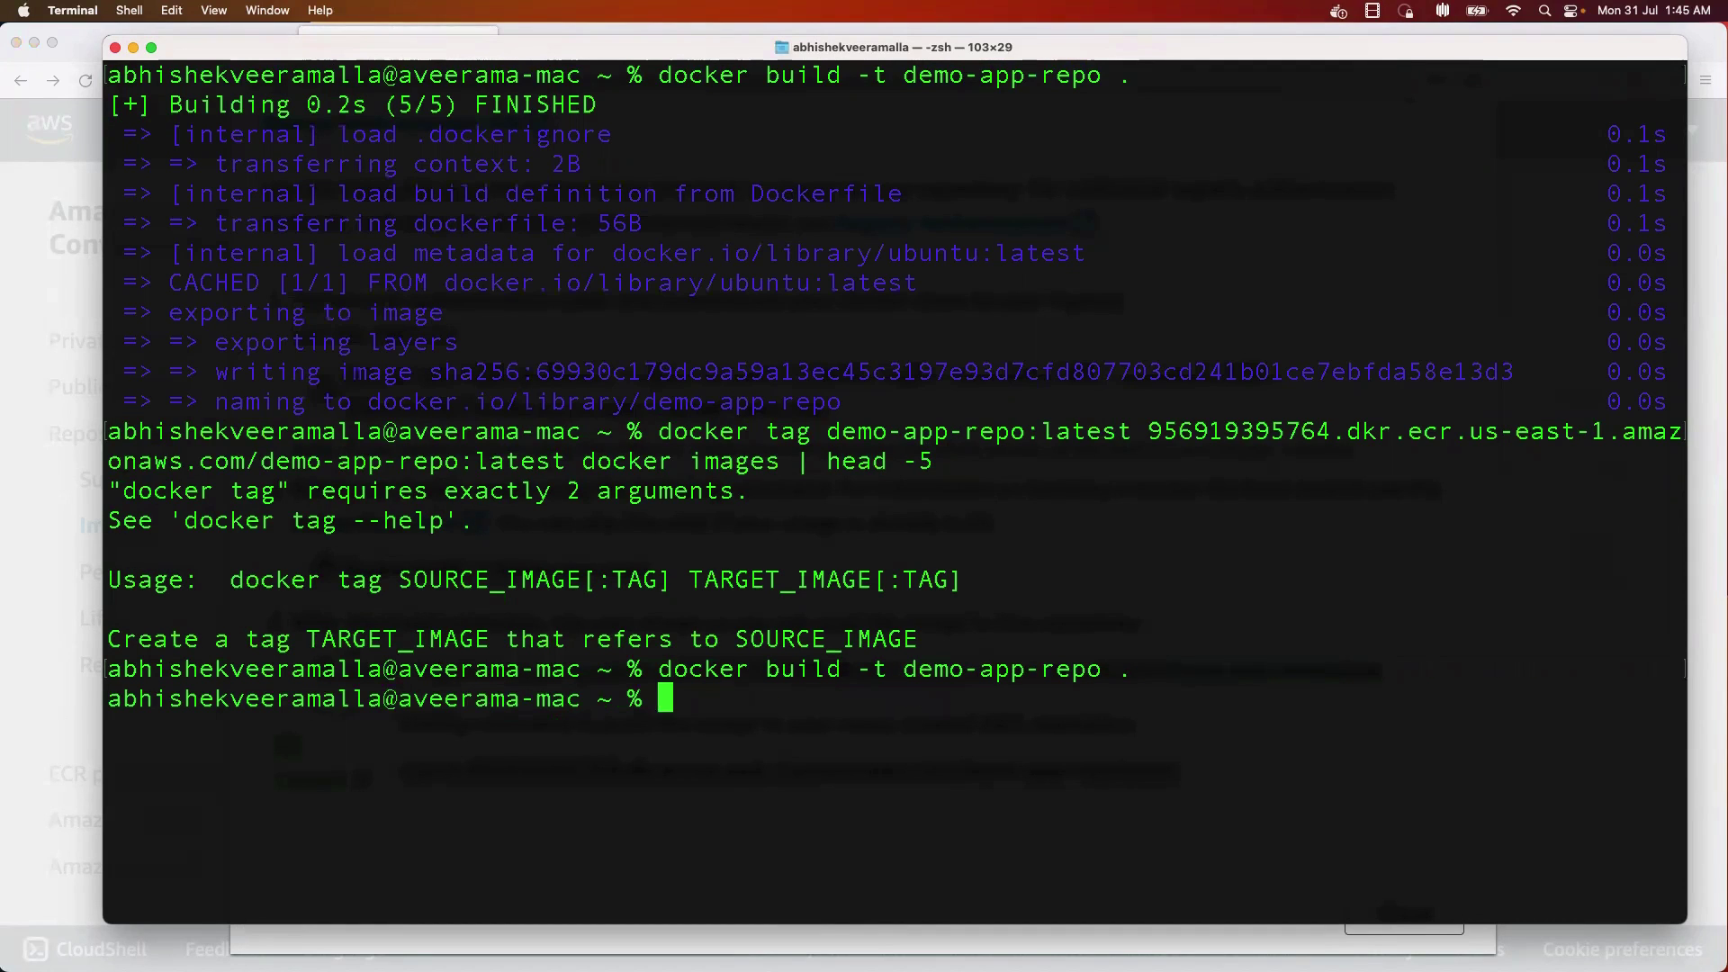
# - List the local images with docker images, examine their repositories and tags, and clear the screen
pyautogui.write('docke rm')
pyautogui.press('BackSpace')
pyautogui.press('BackSpace')
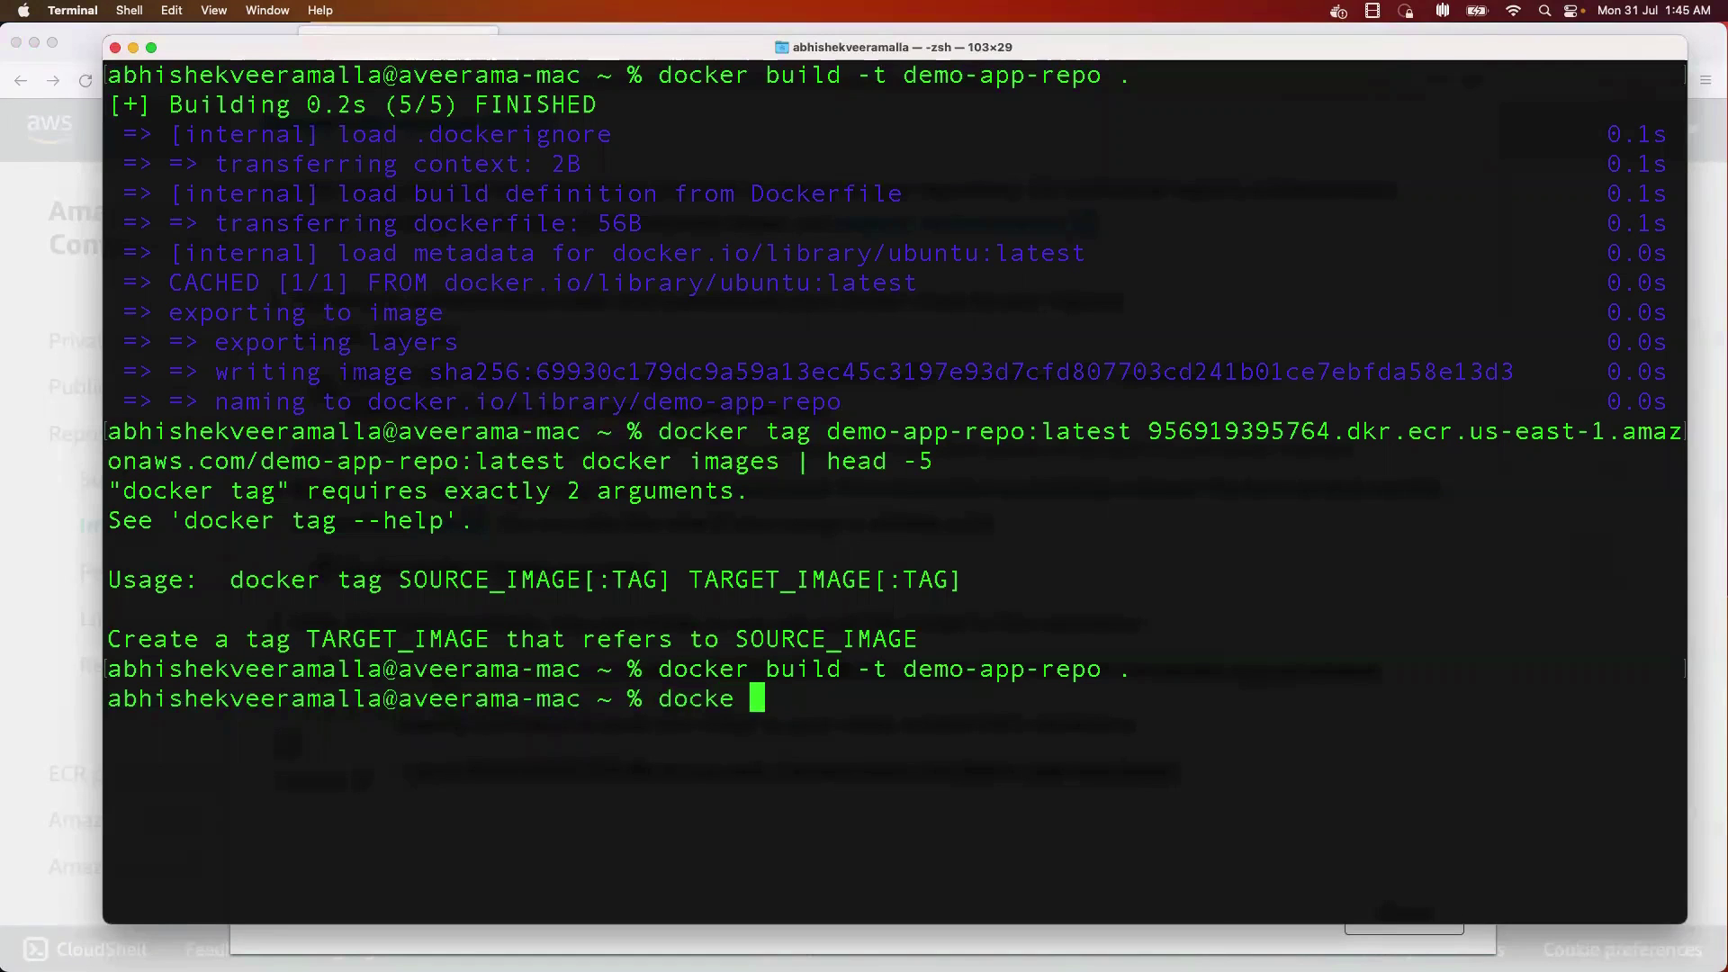
pyautogui.press('BackSpace')
pyautogui.write('r imag')
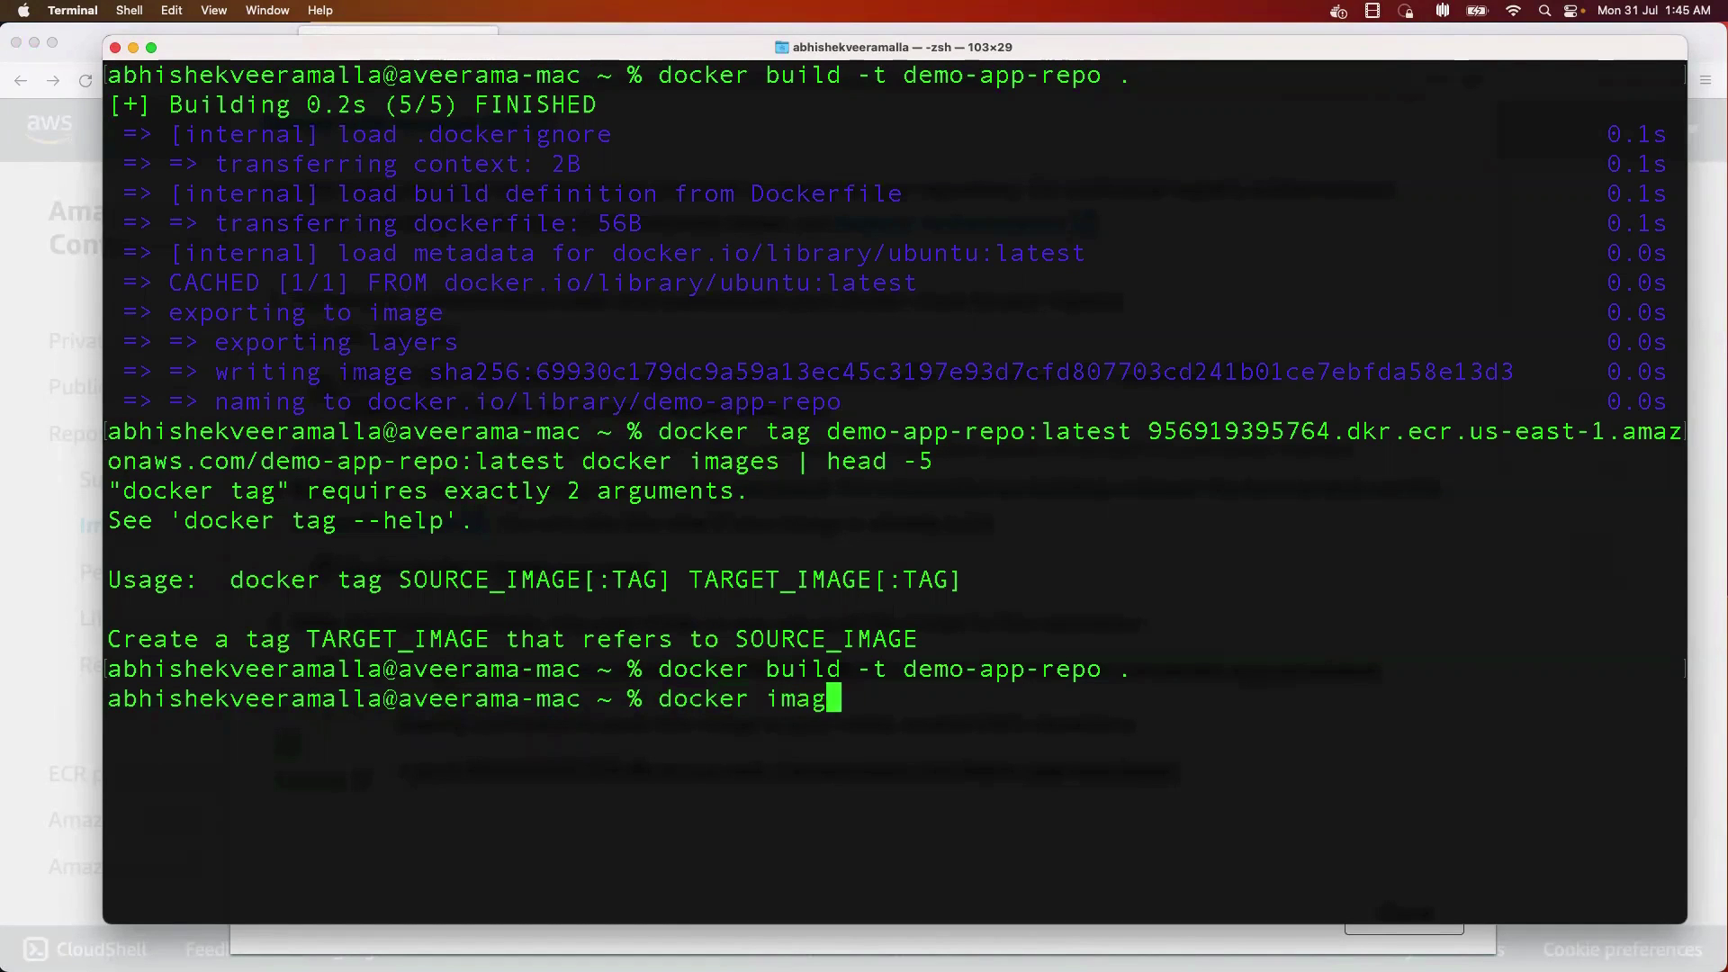
pyautogui.write('es')
pyautogui.press('Return')
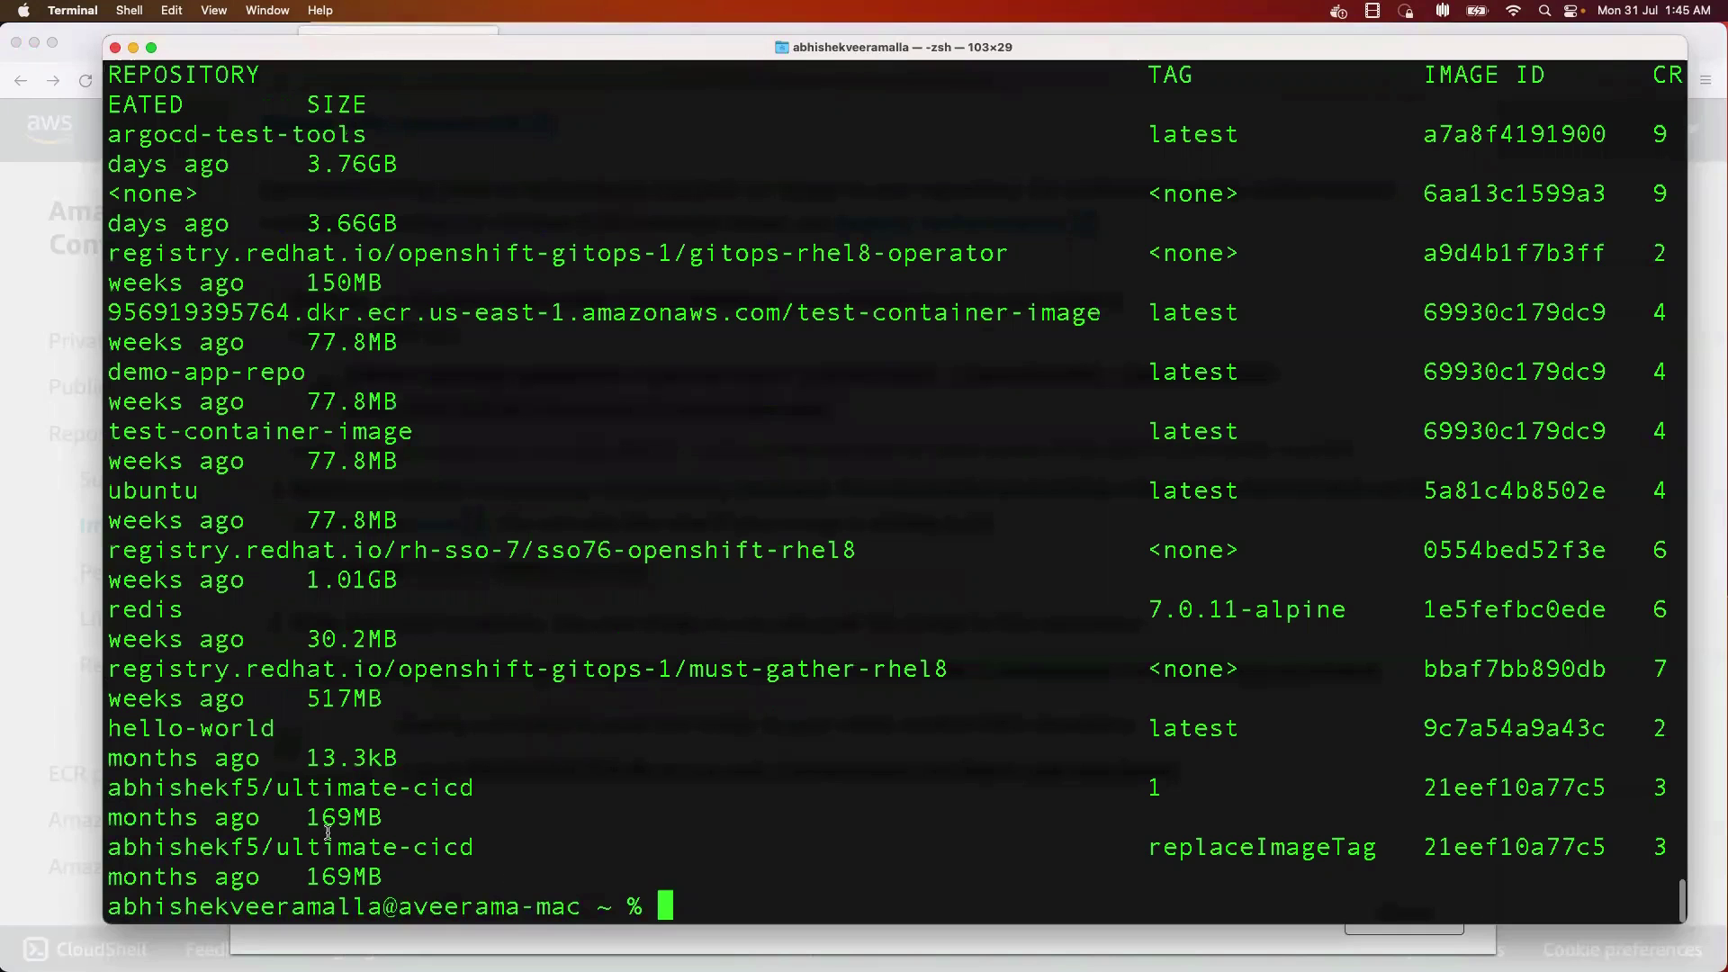
pyautogui.scroll(15, 328, 833)
pyautogui.scroll(-10, 334, 821)
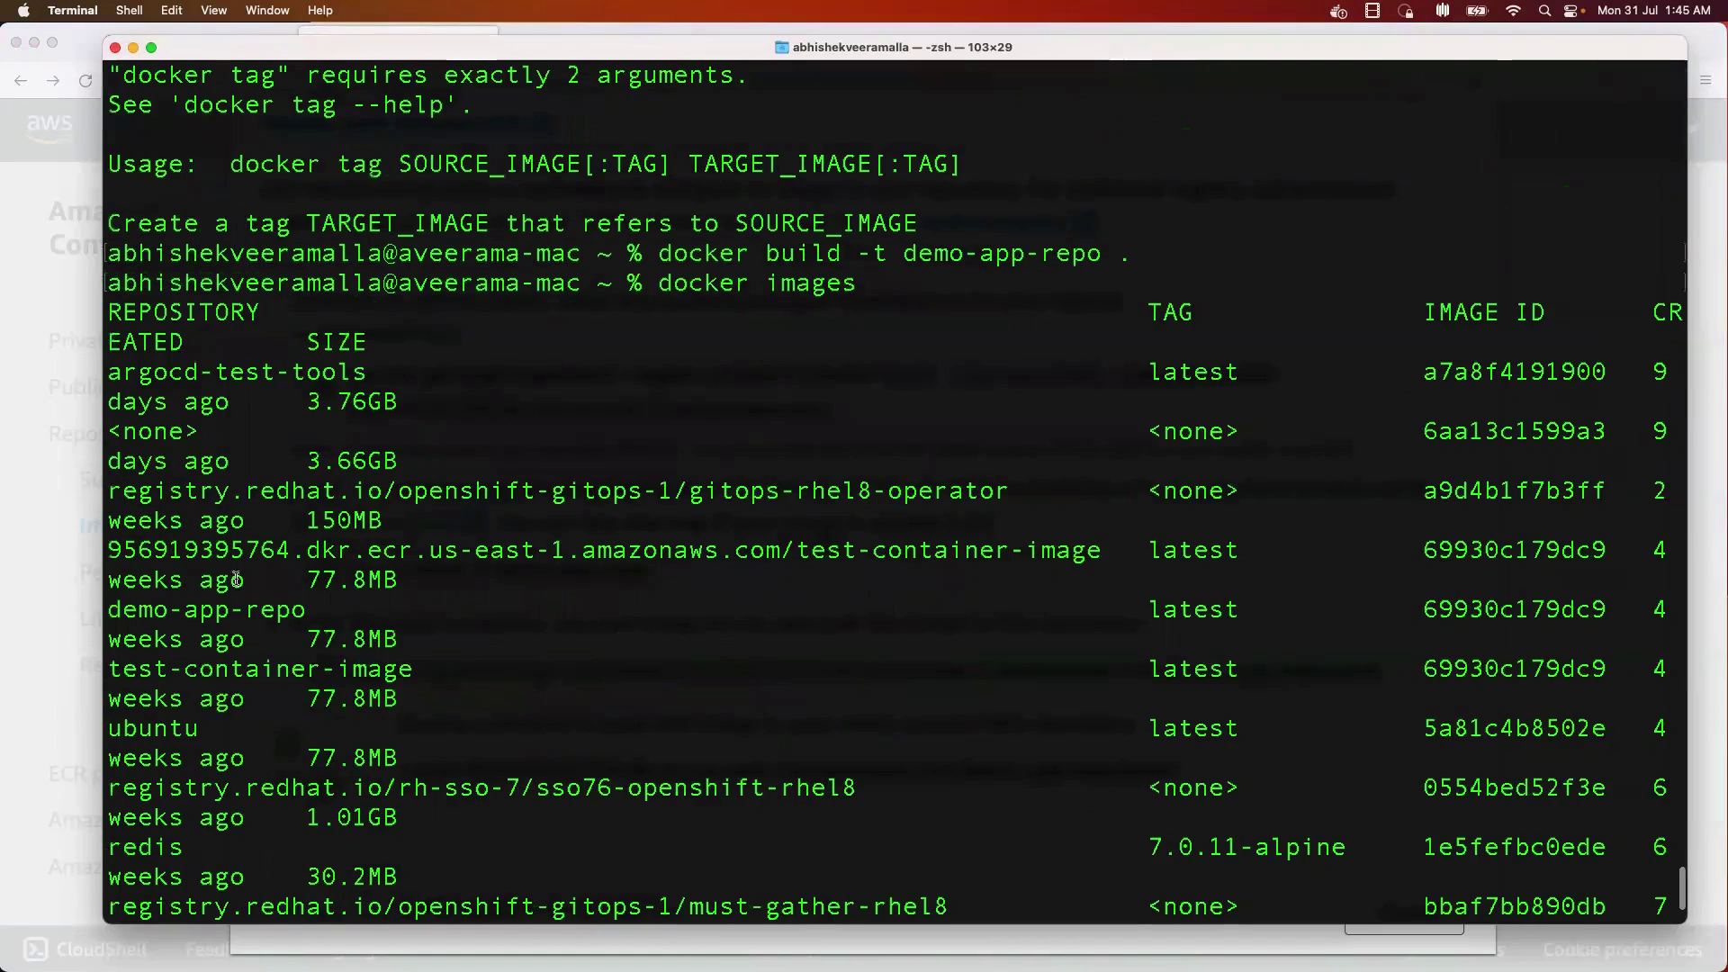
pyautogui.scroll(-4, 193, 501)
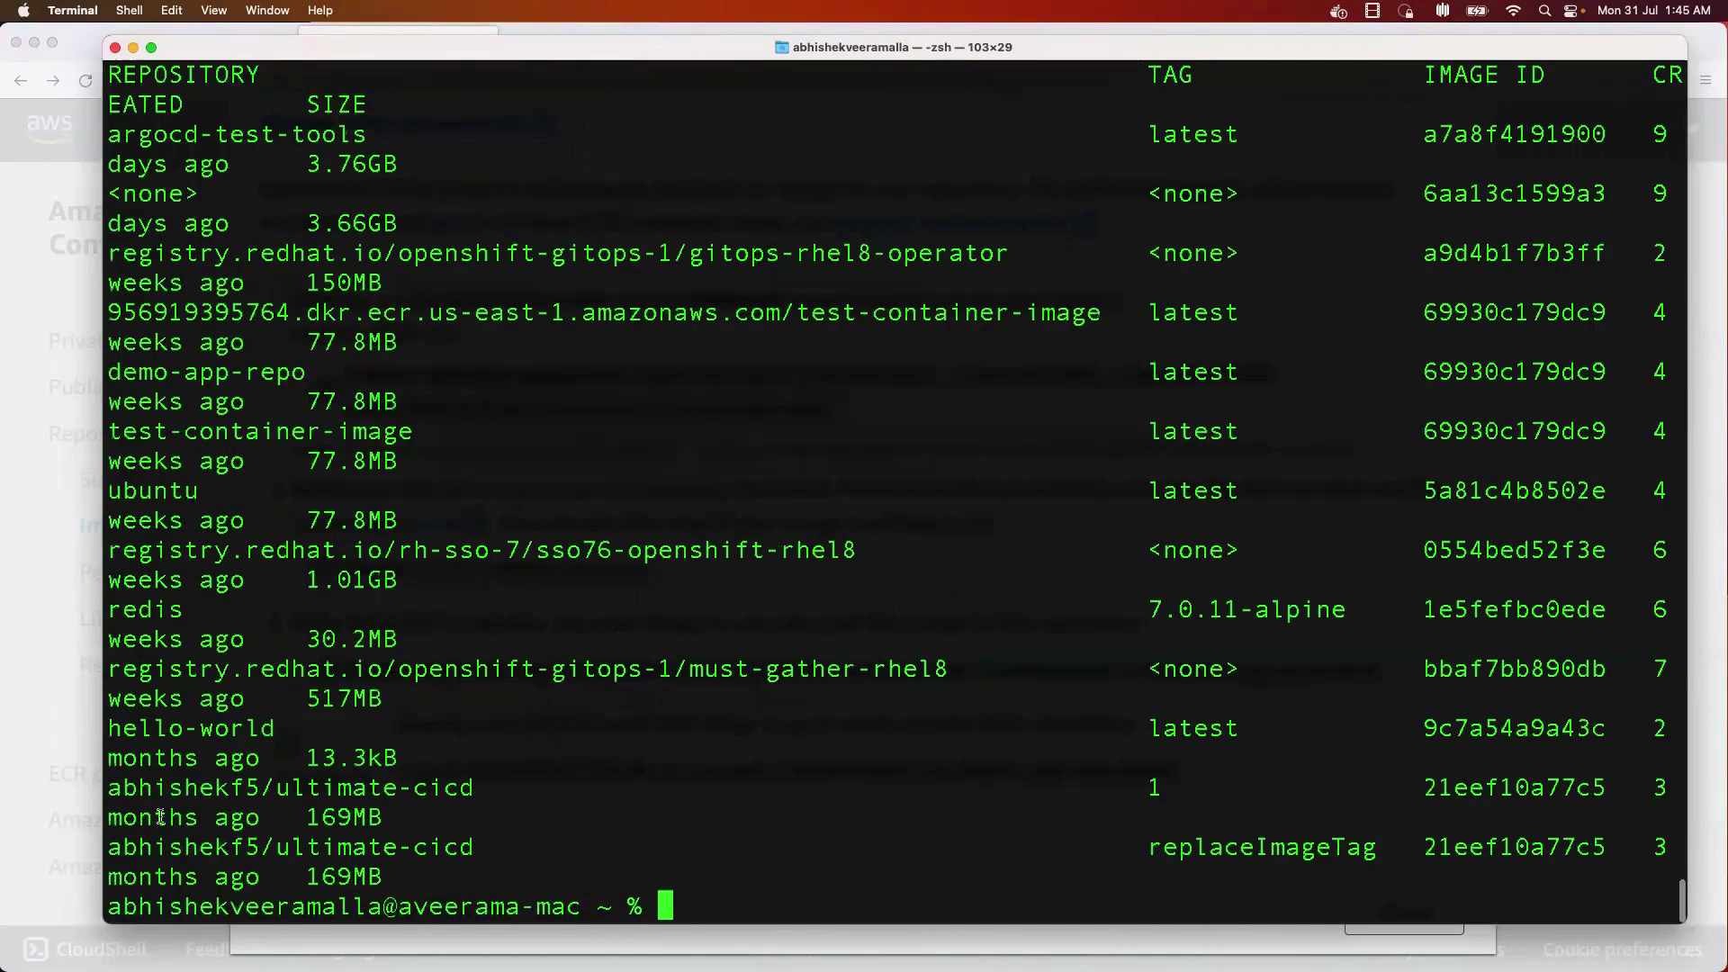
pyautogui.write('clear')
pyautogui.press('Return')
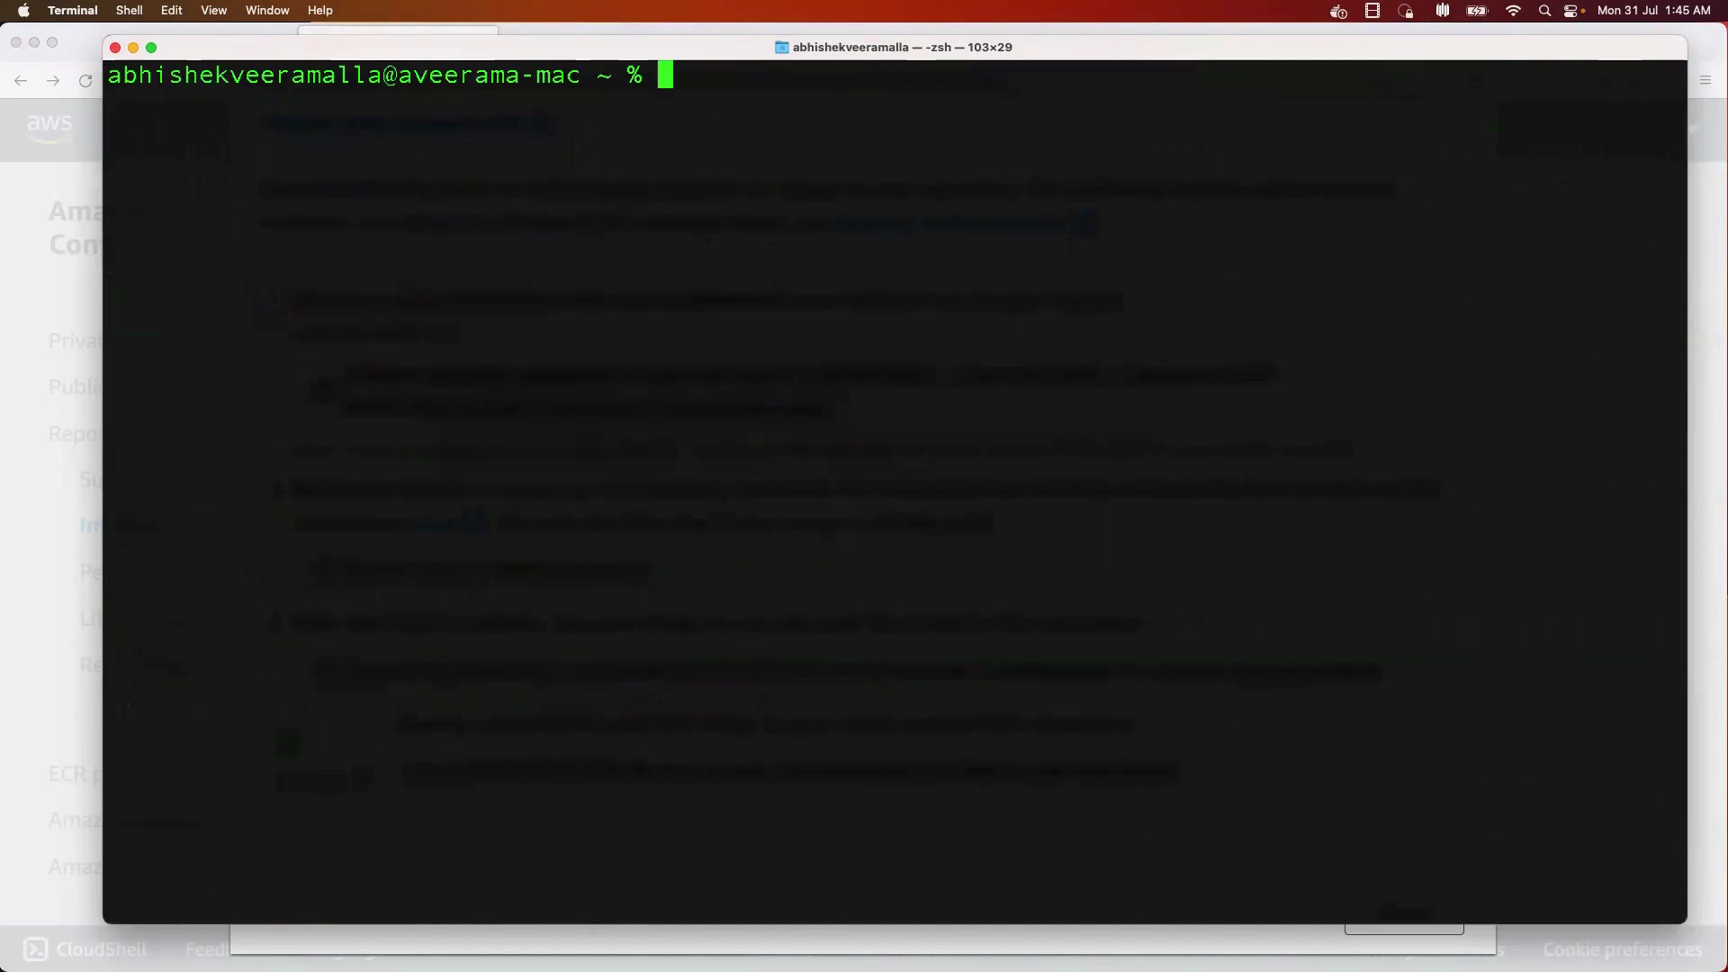
# - Recall the earlier docker tag command and remove the trailing docker images | head -5 from it
pyautogui.write('clear')
pyautogui.press('Up')
pyautogui.press('Up')
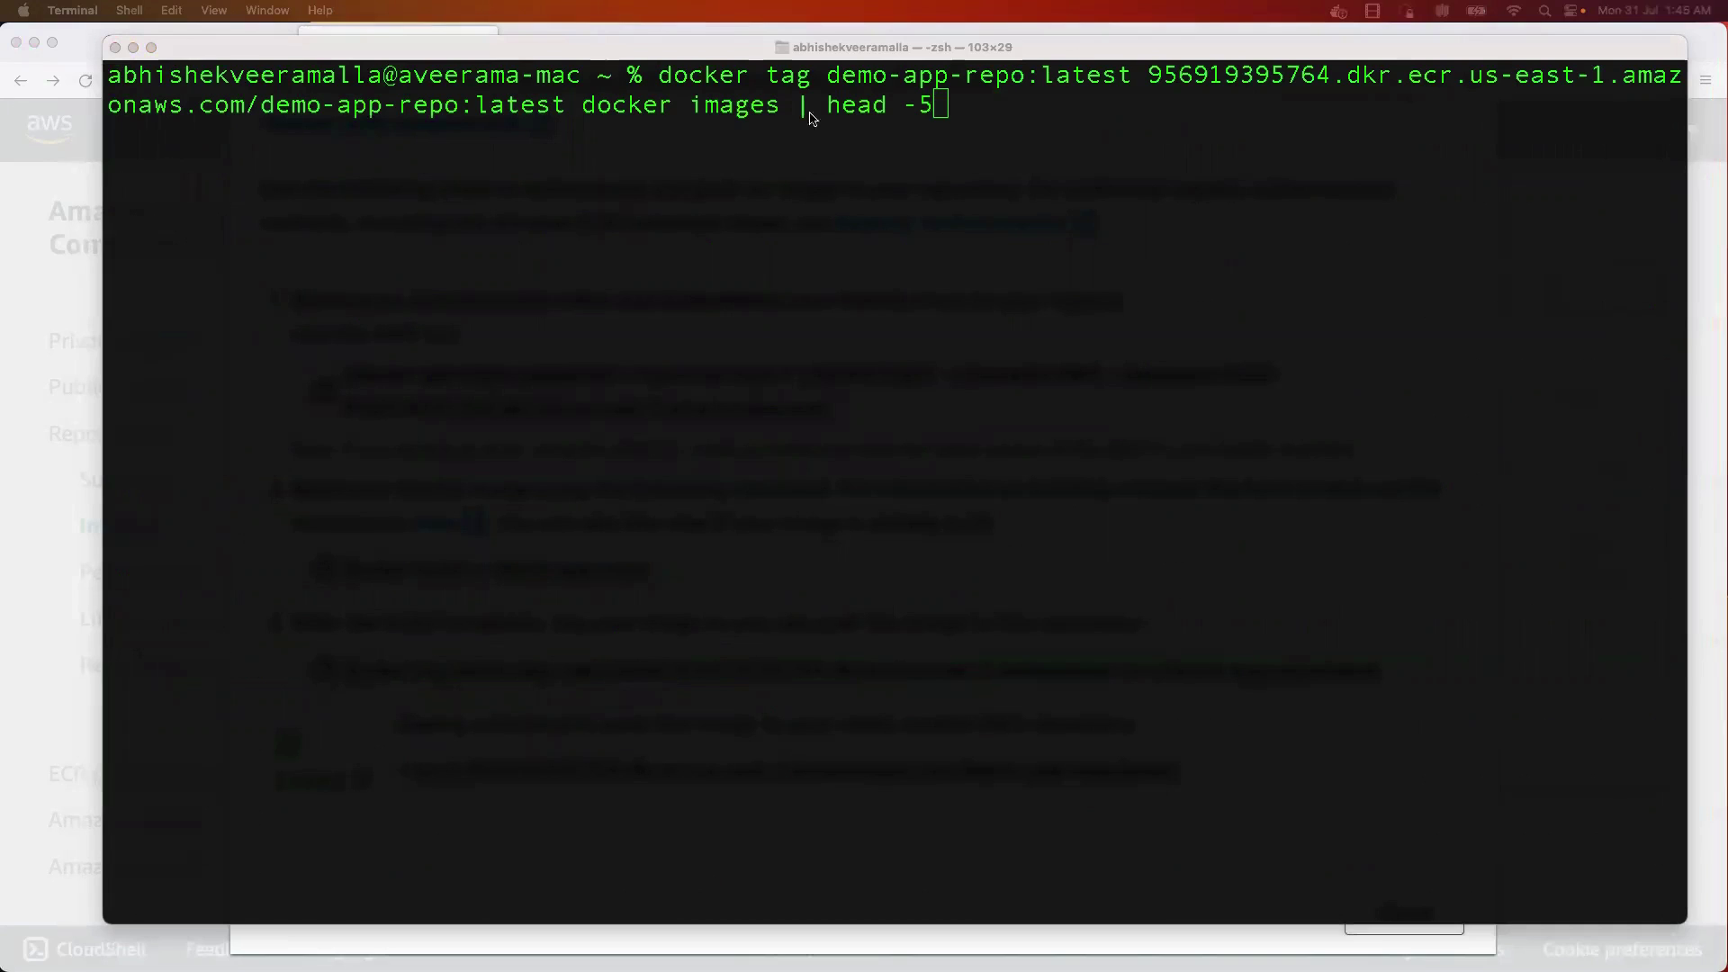
pyautogui.doubleClick(791, 75)
pyautogui.moveTo(826, 75); pyautogui.dragTo(675, 105)
pyautogui.click(675, 105)
pyautogui.press('BackSpace')
pyautogui.press('BackSpace')
pyautogui.press('BackSpace')
pyautogui.press('BackSpace')
pyautogui.press('BackSpace')
pyautogui.press('BackSpace')
pyautogui.press('BackSpace')
pyautogui.press('BackSpace')
pyautogui.press('BackSpace')
pyautogui.press('BackSpace')
pyautogui.press('BackSpace')
pyautogui.press('BackSpace')
pyautogui.press('BackSpace')
pyautogui.press('BackSpace')
pyautogui.press('BackSpace')
pyautogui.press('BackSpace')
pyautogui.press('BackSpace')
pyautogui.press('BackSpace')
pyautogui.press('BackSpace')
pyautogui.press('BackSpace')
pyautogui.press('BackSpace')
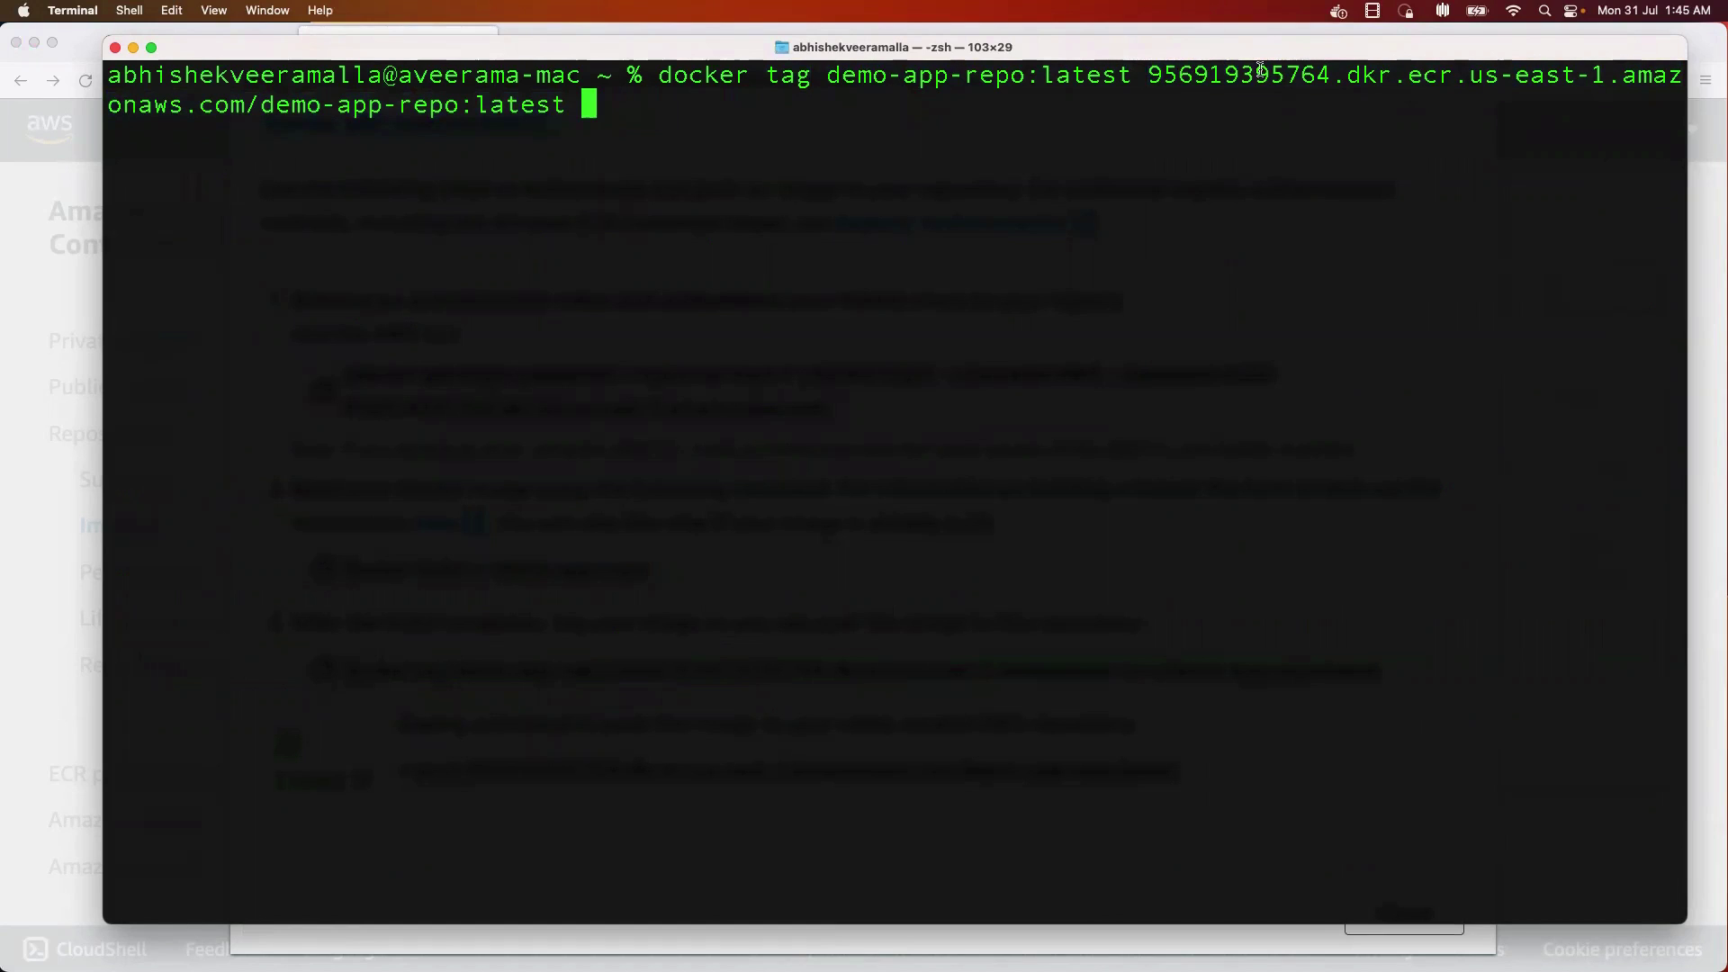
# - Close the push commands dialog in Firefox and run the docker tag command for demo-app-repo:latest in Terminal
pyautogui.moveTo(827, 74); pyautogui.dragTo(1219, 104)
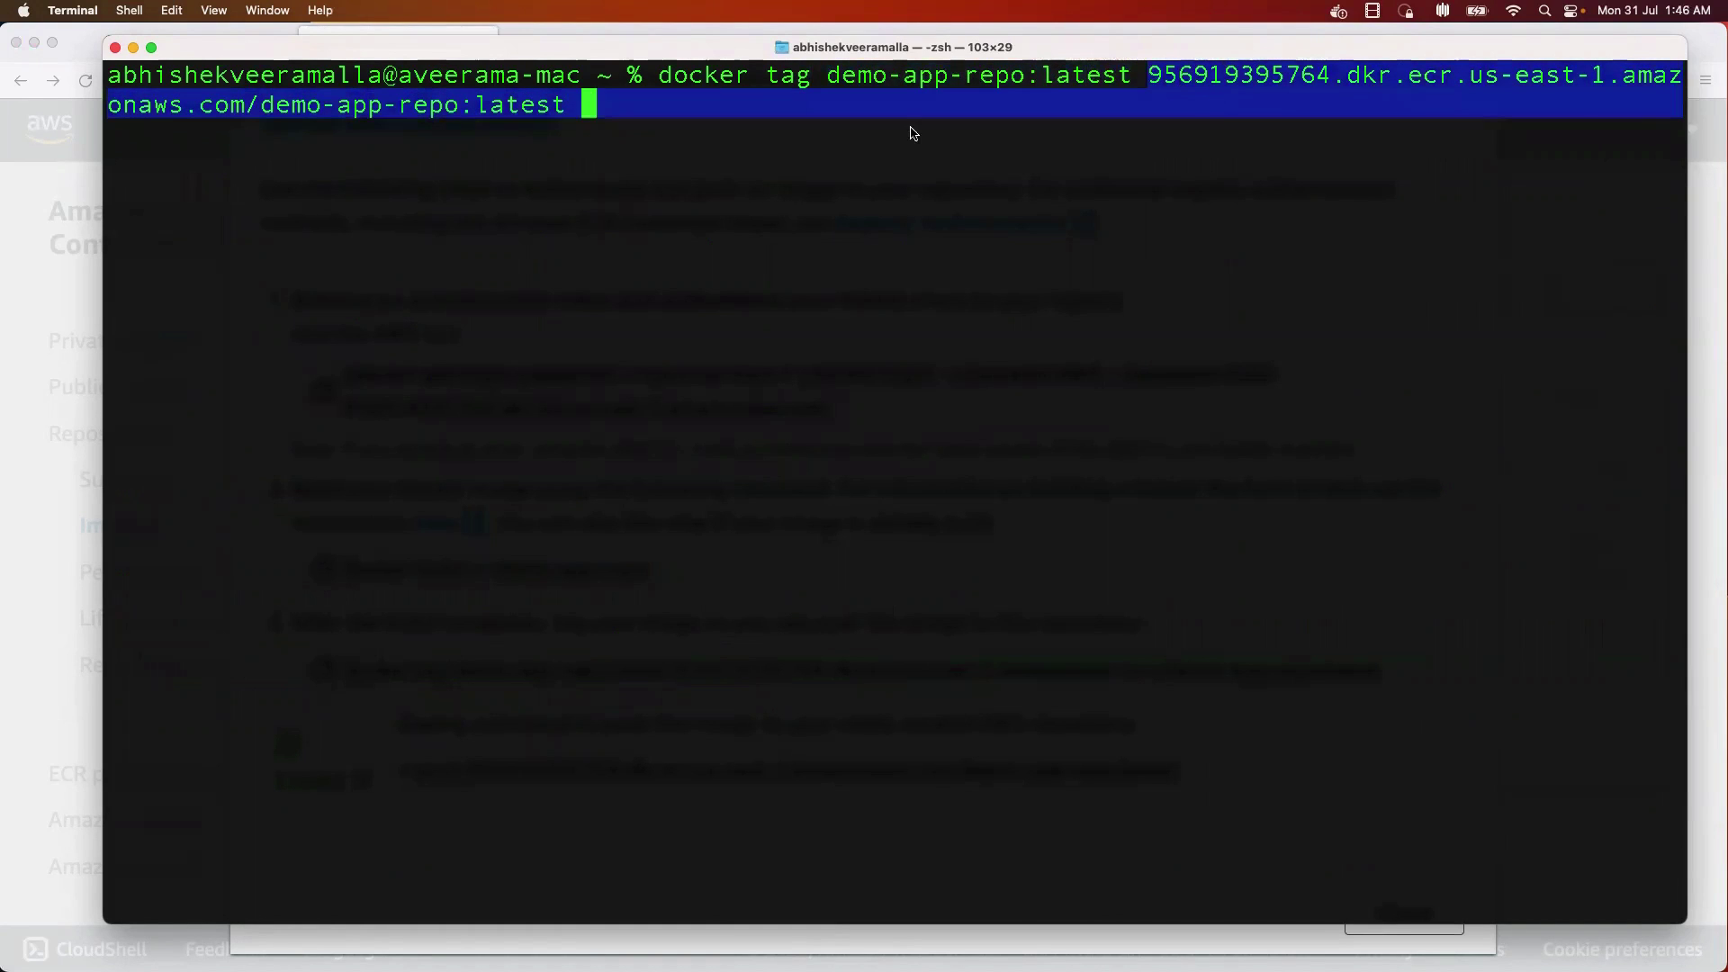
pyautogui.press('super+Tab')
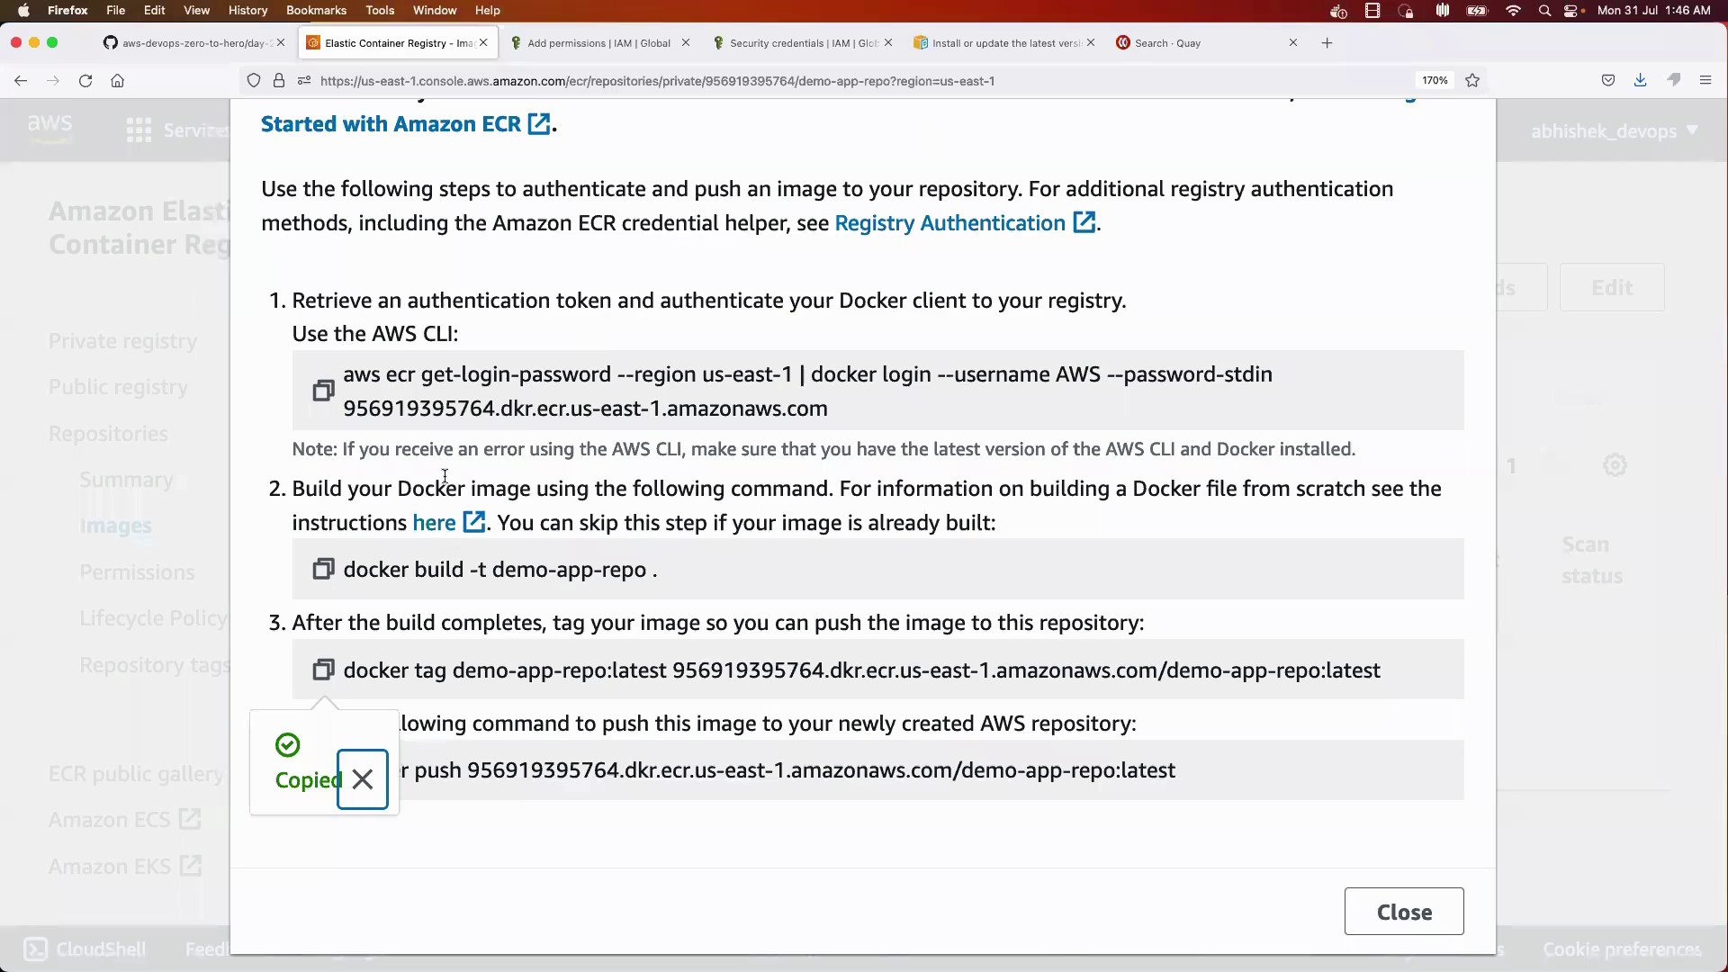
pyautogui.click(200, 374)
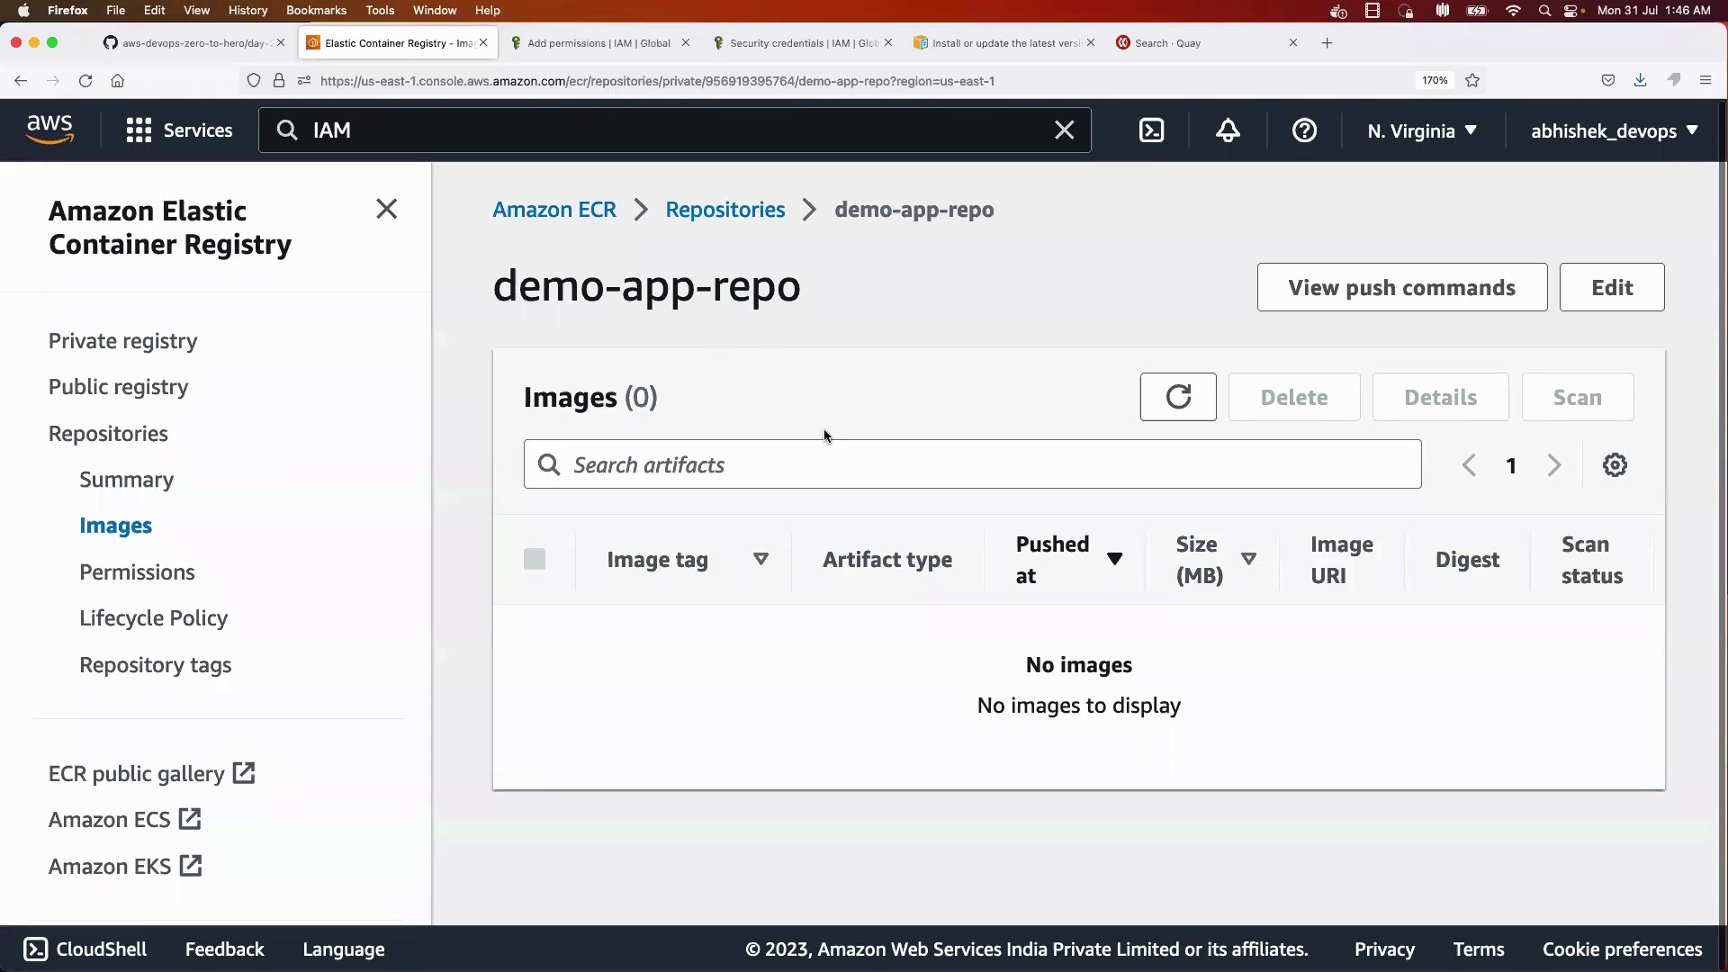
pyautogui.press('super+Tab')
pyautogui.click(865, 322)
pyautogui.press('Return')
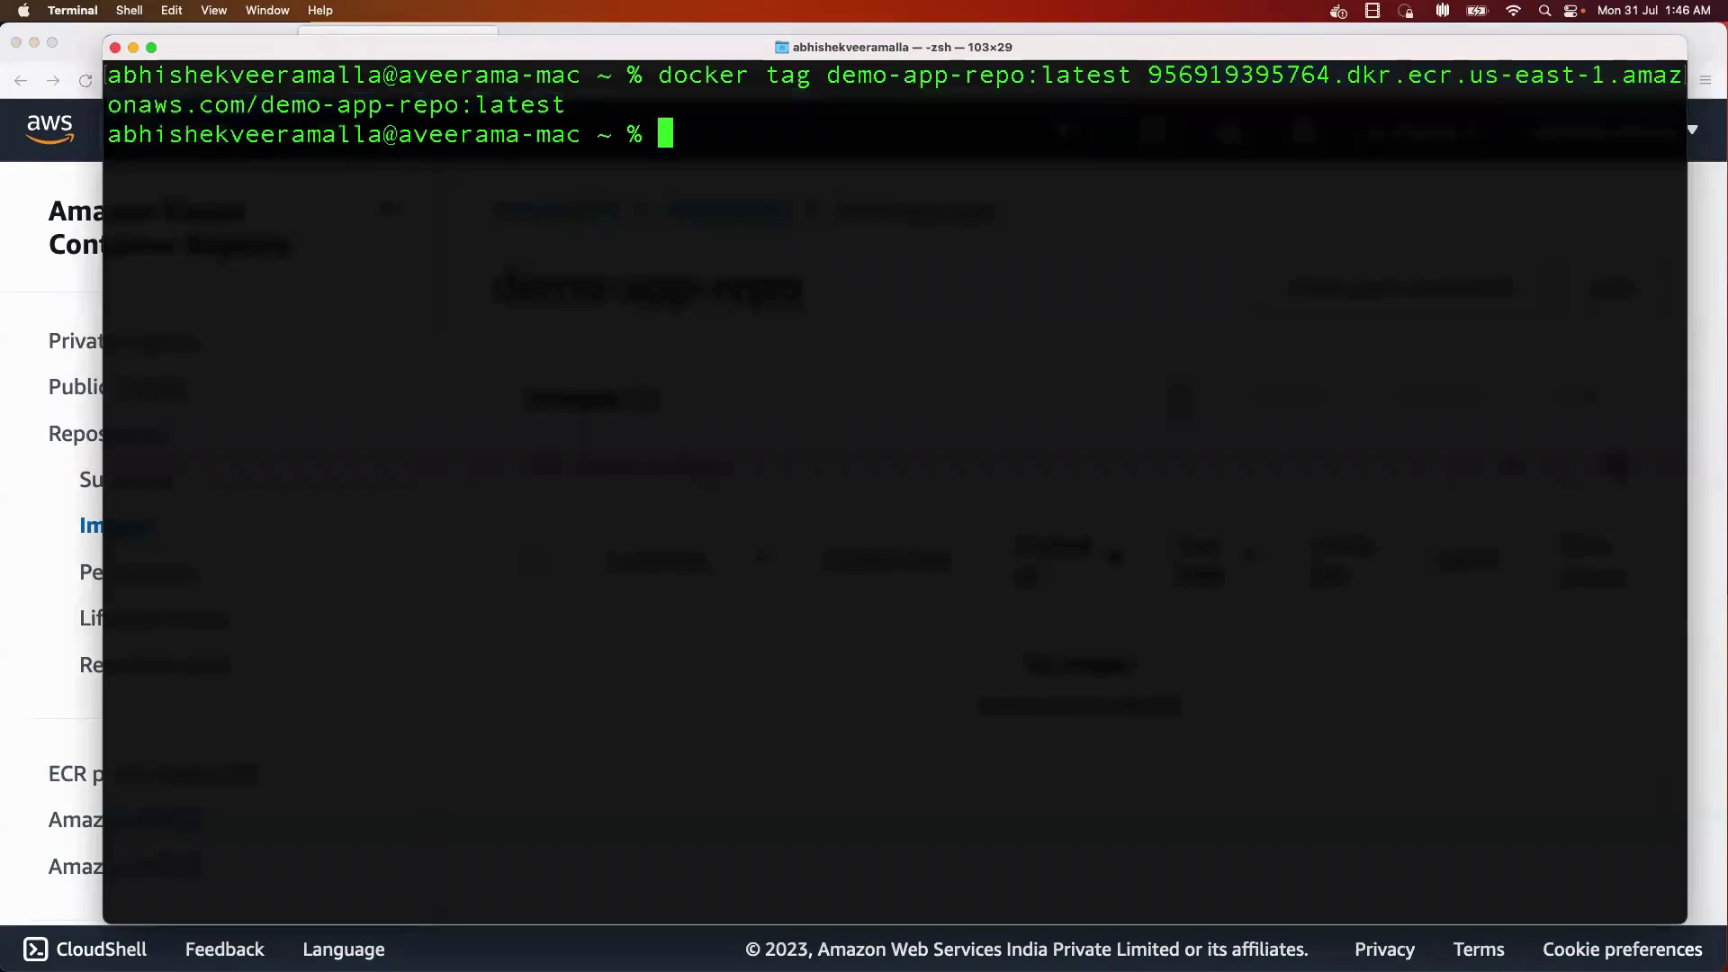
# - Switch to Firefox, look at the day-20 notes and the IAM policy's ECR actions, and return to demo-app-repo
pyautogui.press('super+Tab')
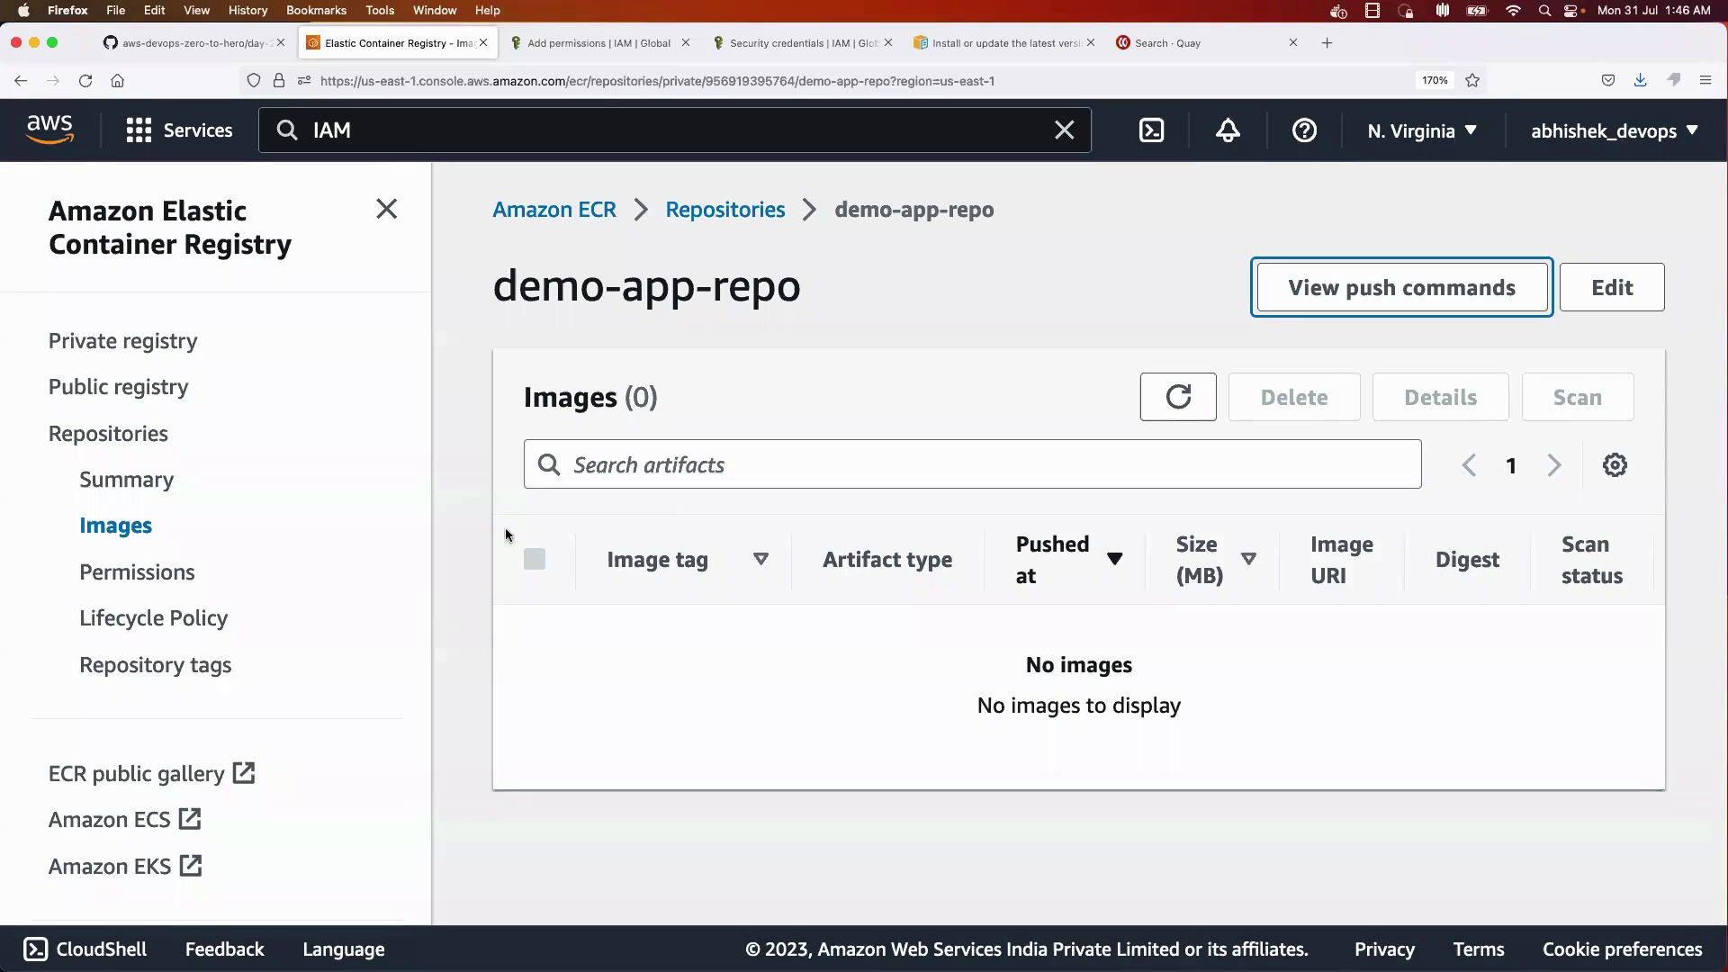
pyautogui.click(220, 45)
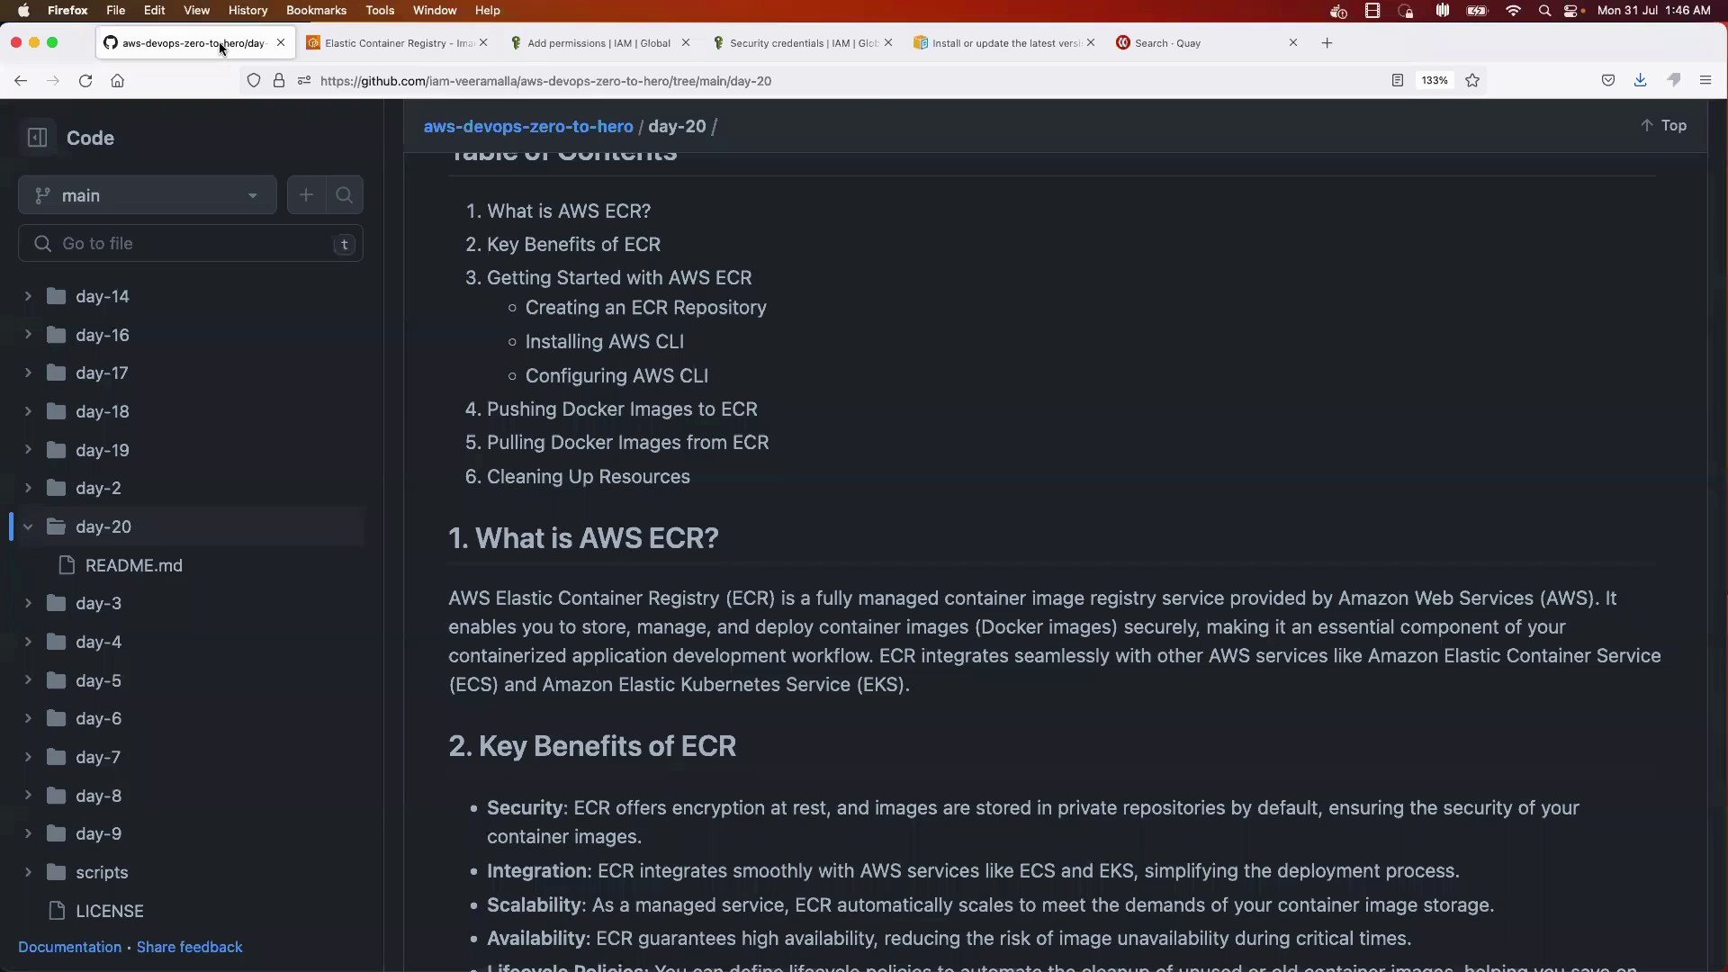
pyautogui.click(407, 43)
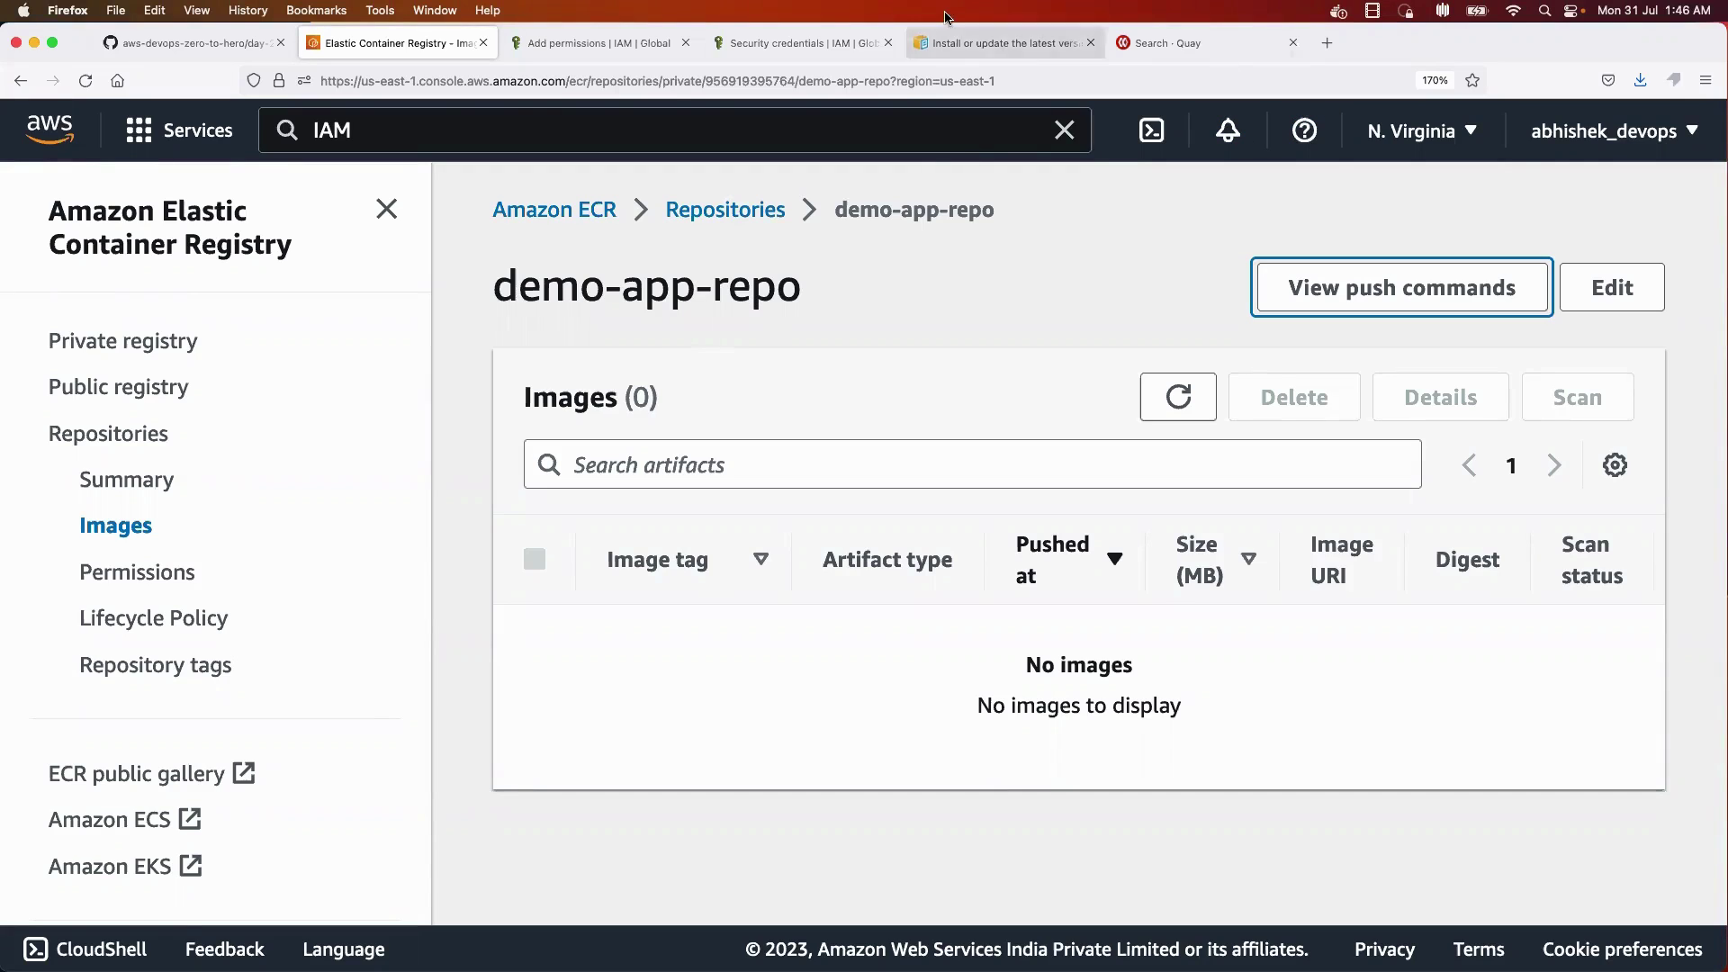
pyautogui.click(786, 42)
pyautogui.click(623, 45)
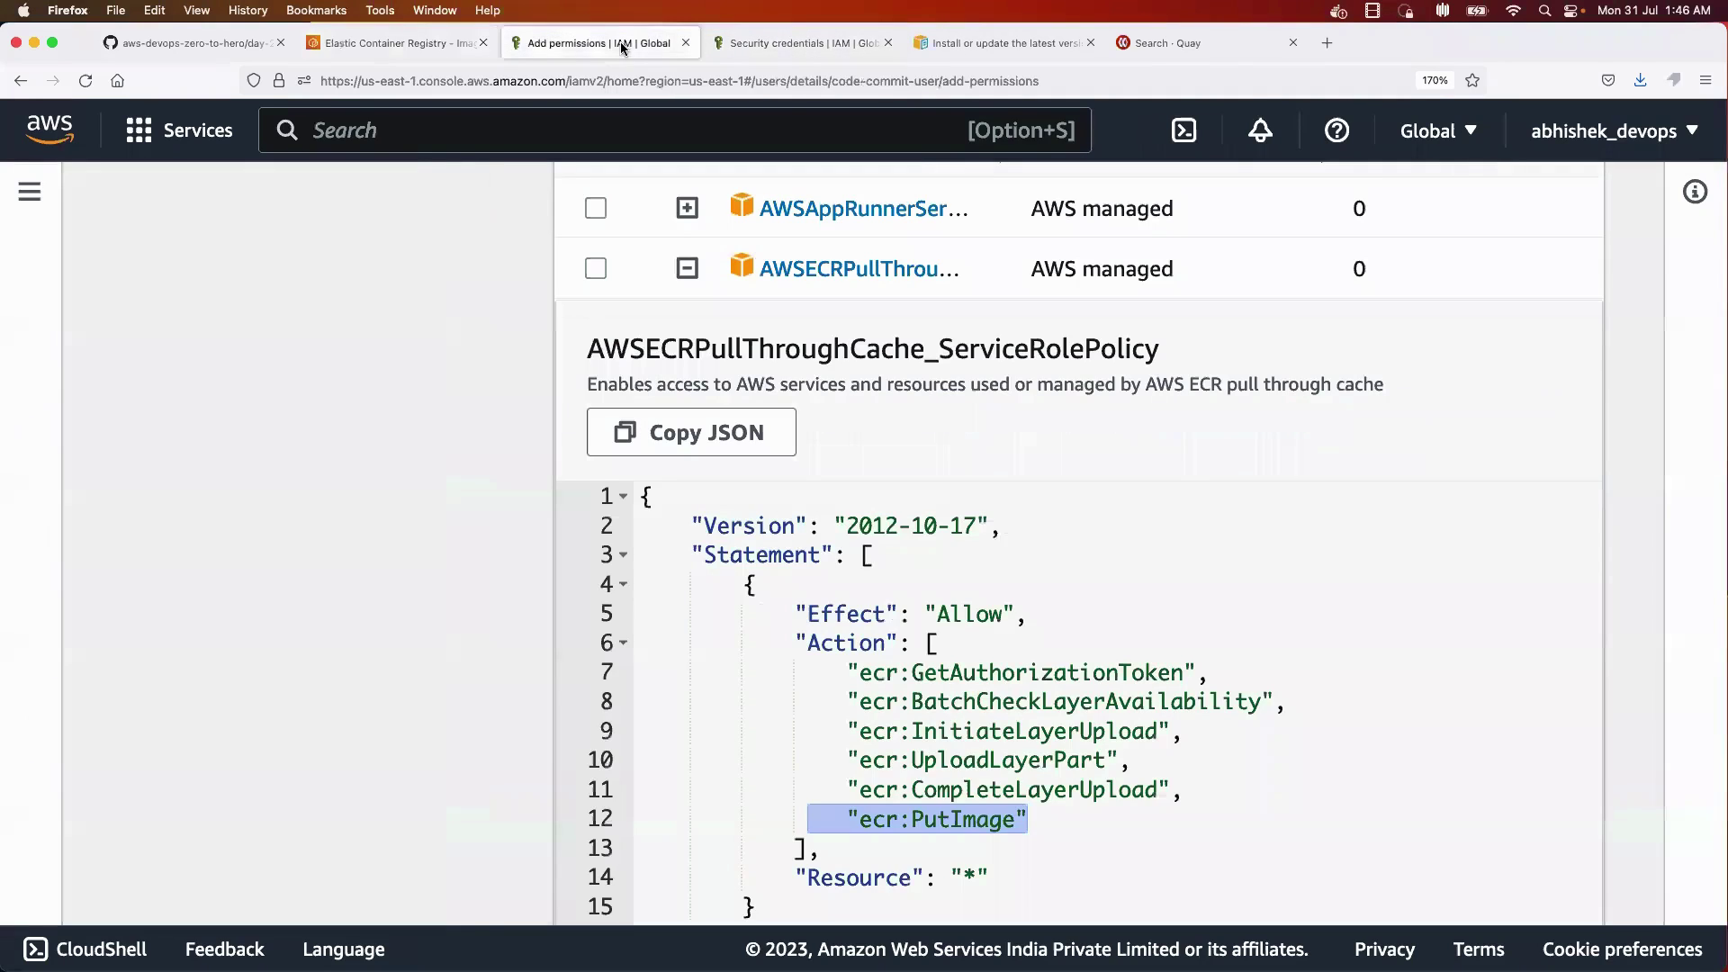
pyautogui.click(440, 45)
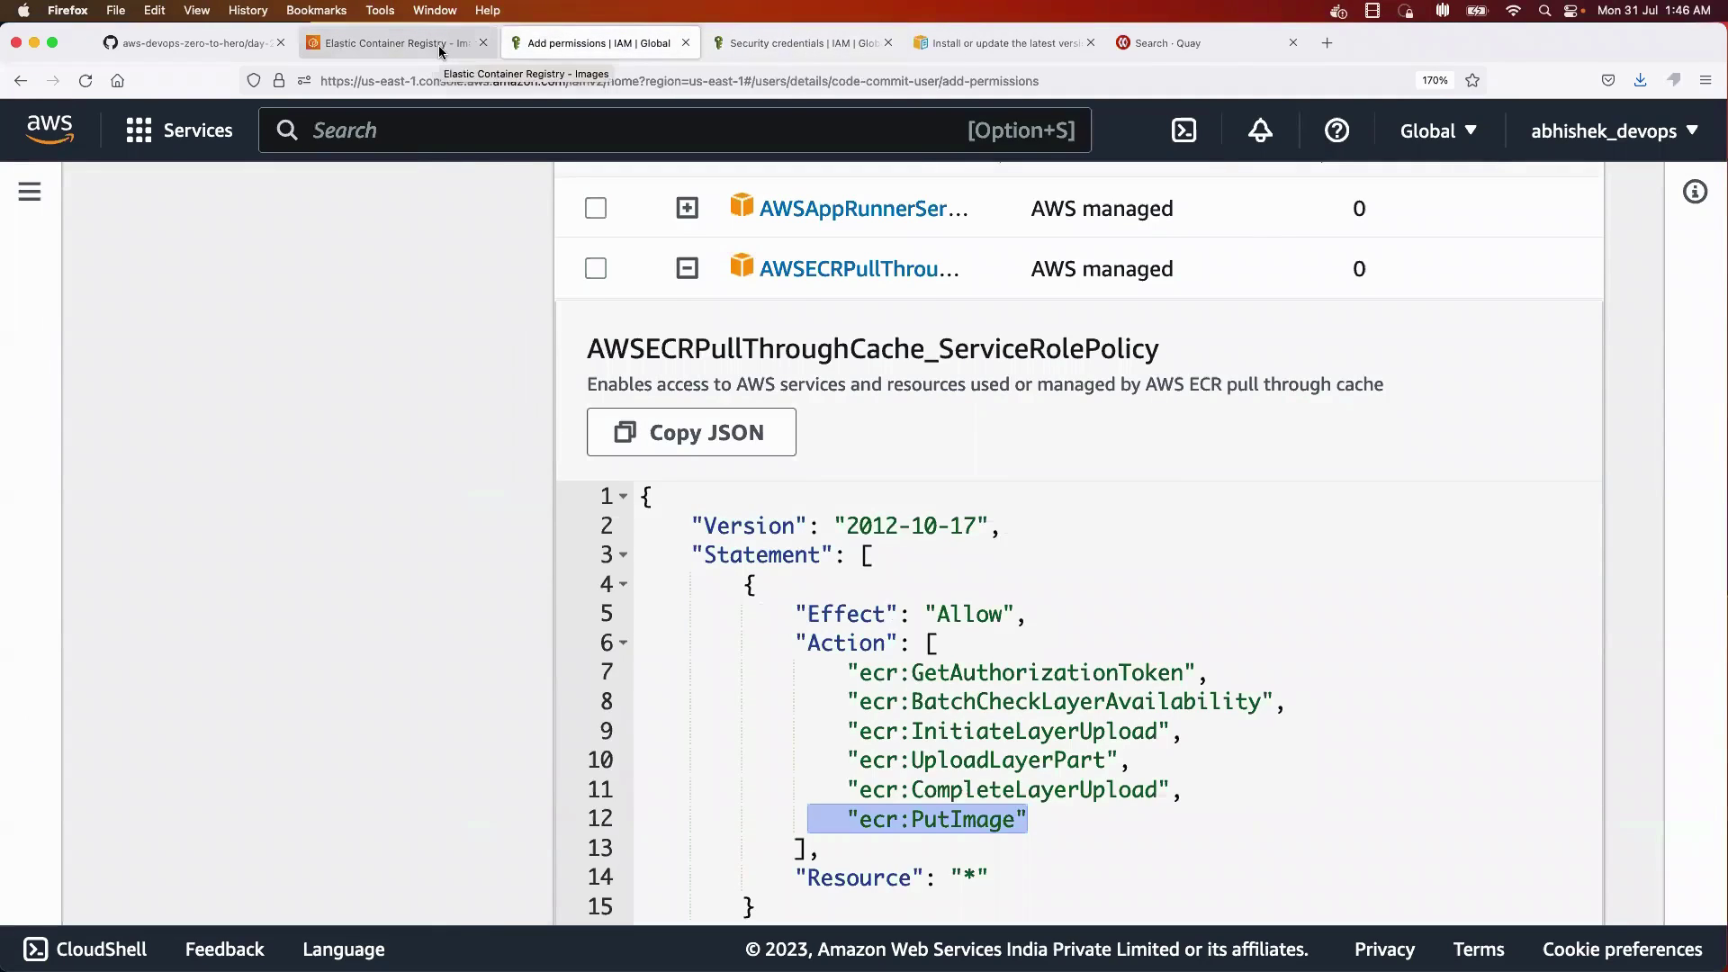
# - Copy the docker push command from the repository's push commands and run it in Terminal to push demo-app-repo:latest
pyautogui.click(1330, 306)
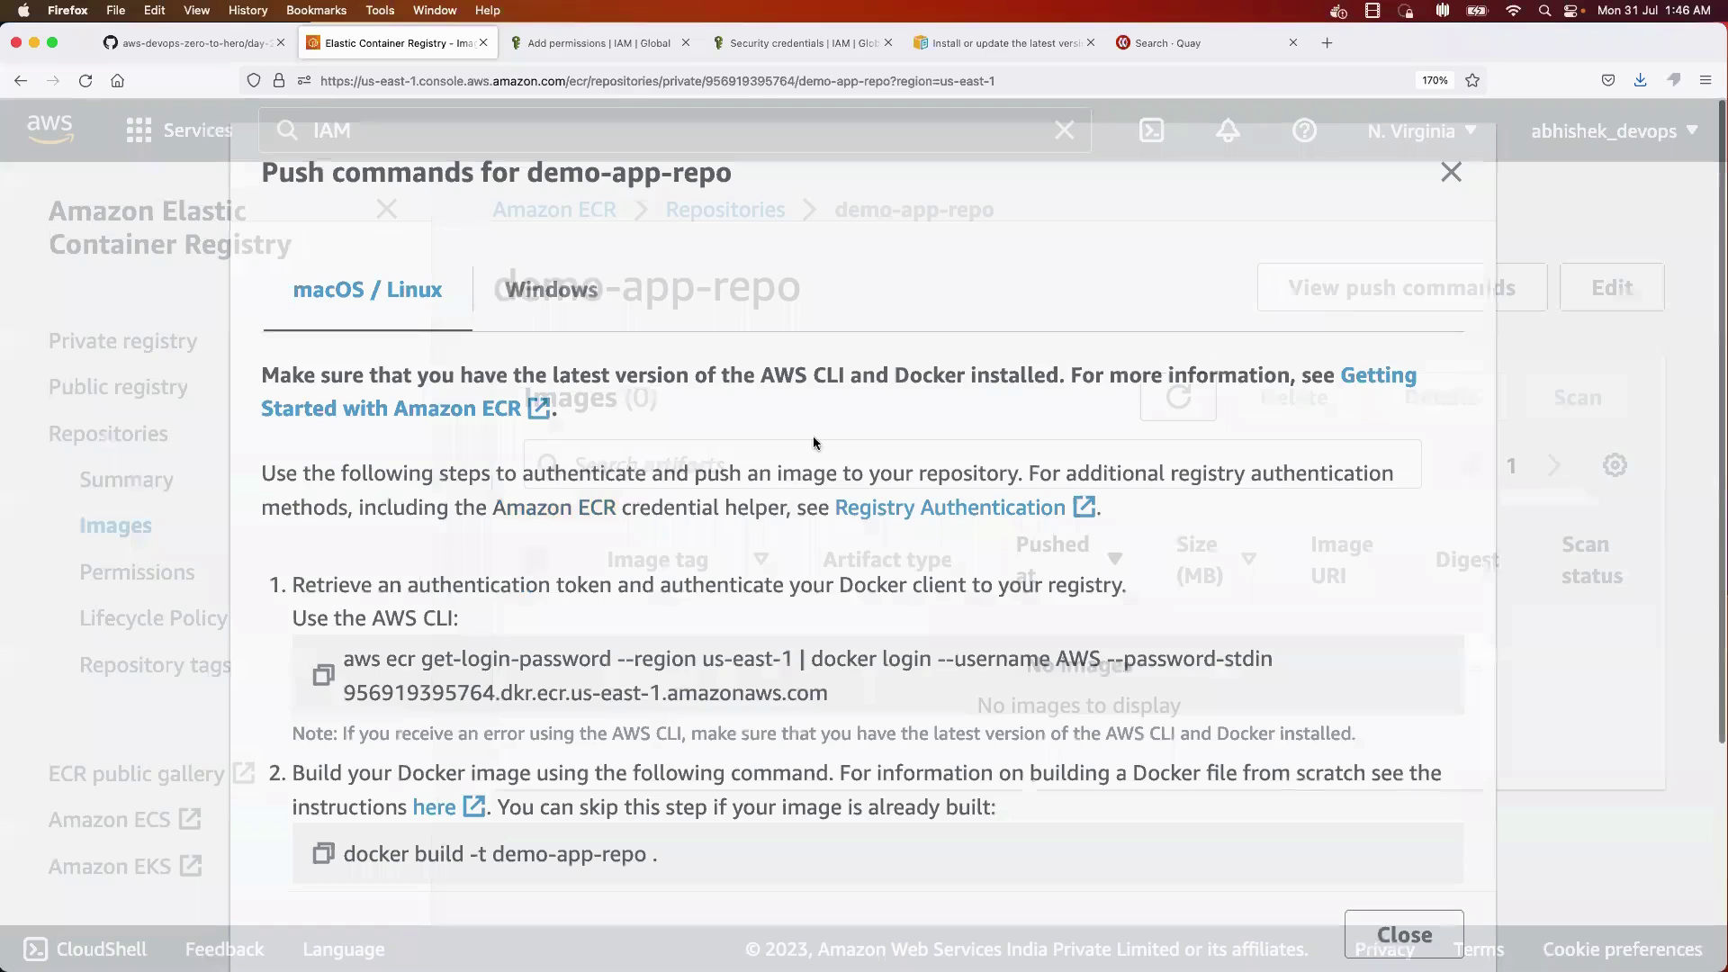
pyautogui.scroll(-3, 661, 467)
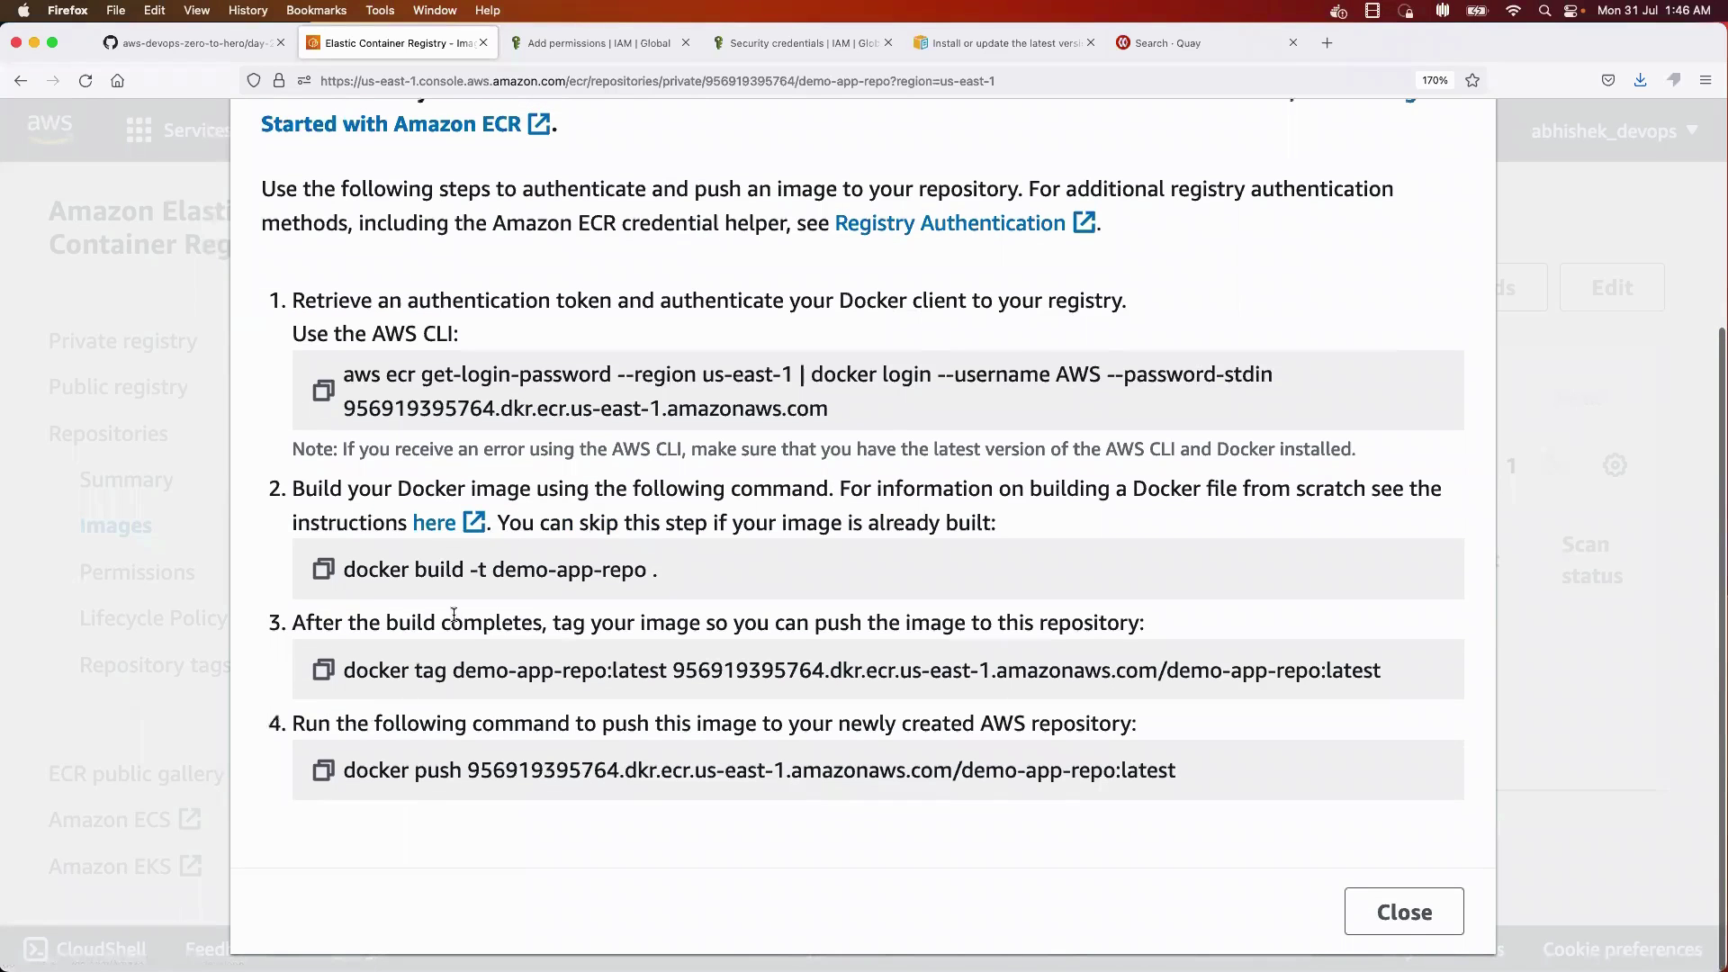
pyautogui.click(323, 770)
pyautogui.press('super+Tab')
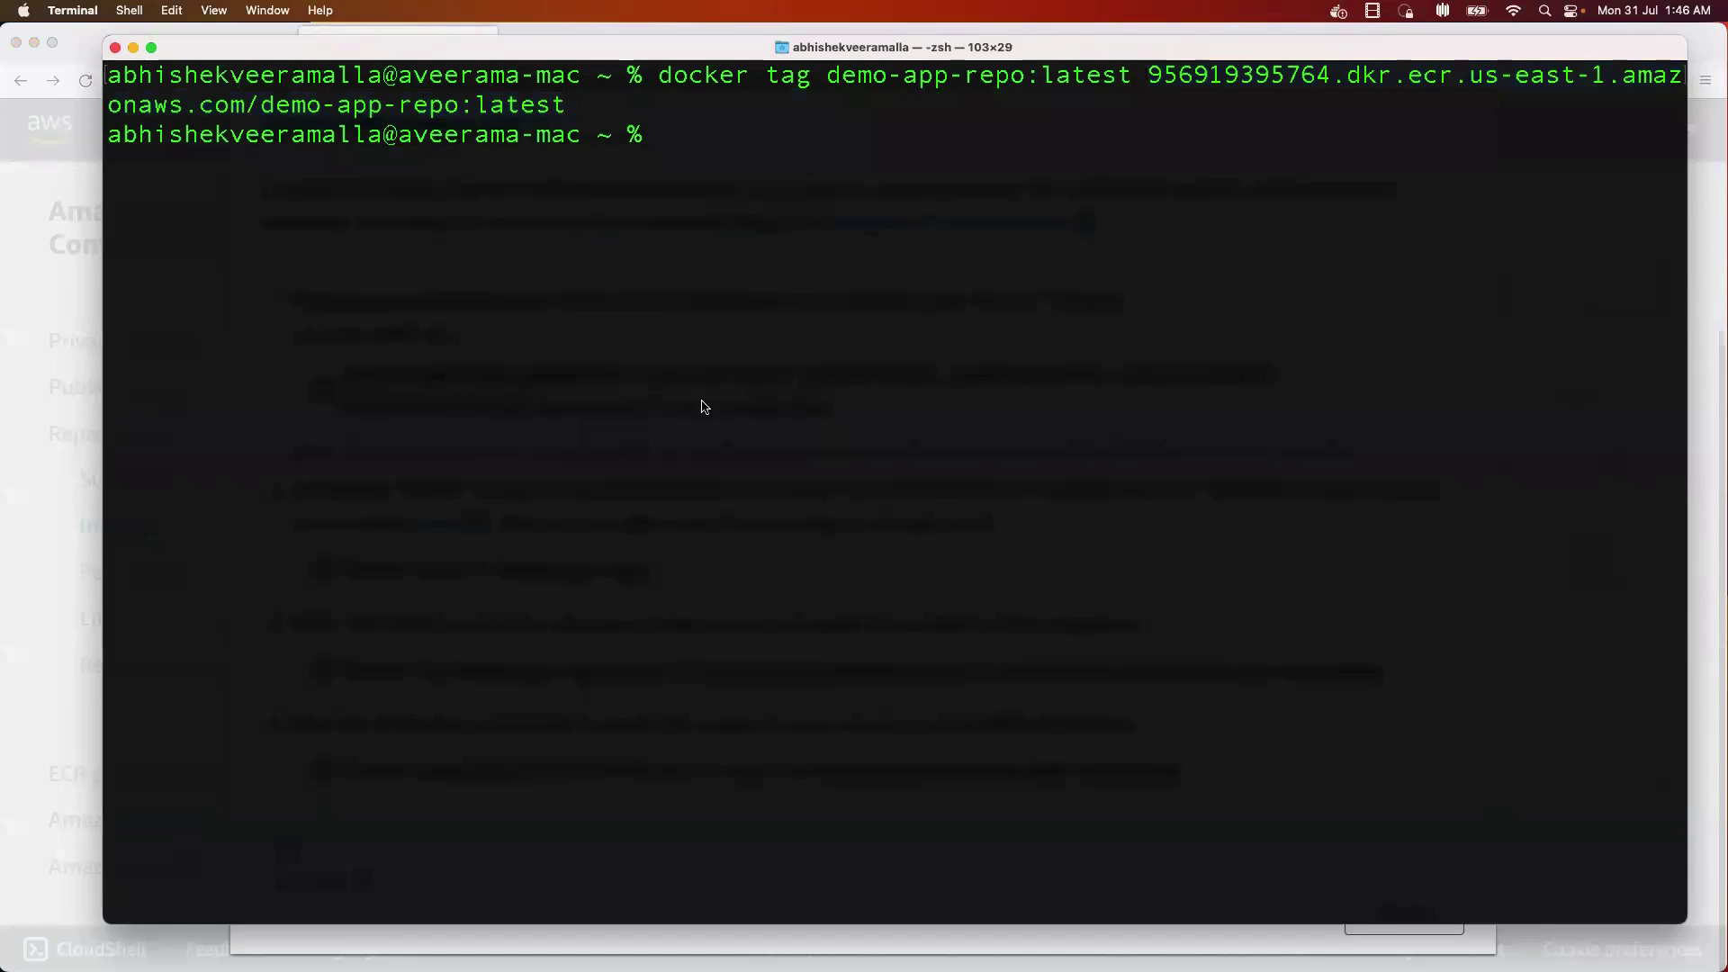
pyautogui.press('super+v')
pyautogui.press('Return')
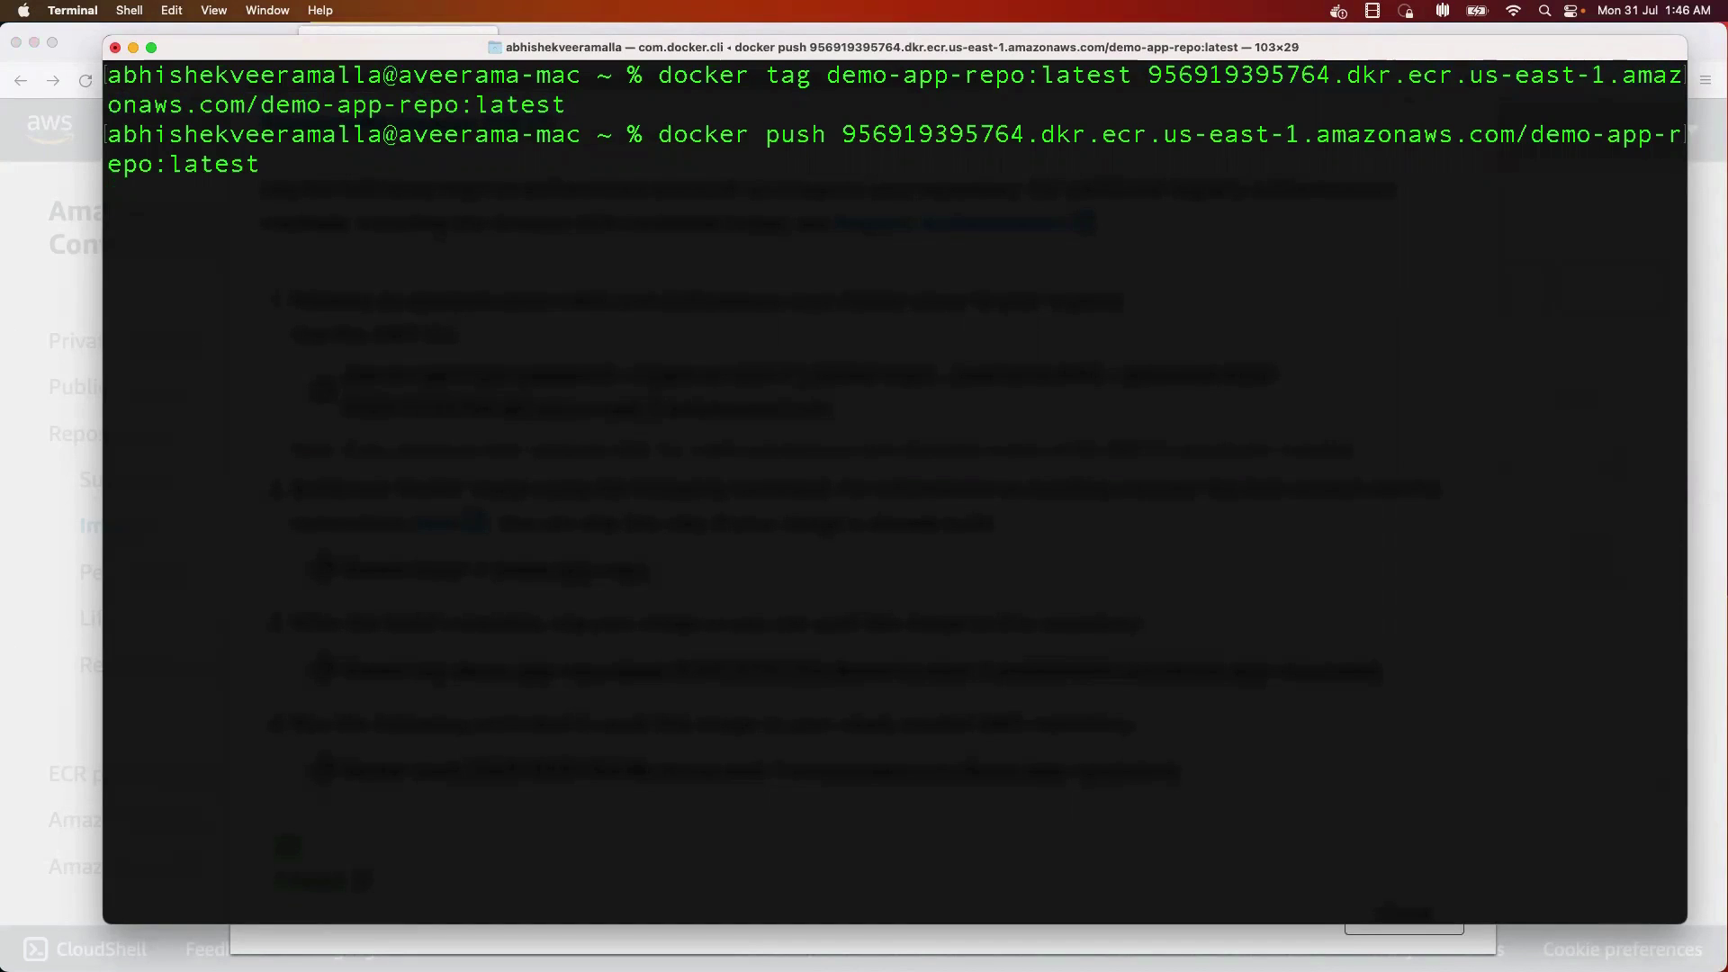
pyautogui.moveTo(718, 134); pyautogui.dragTo(1675, 164)
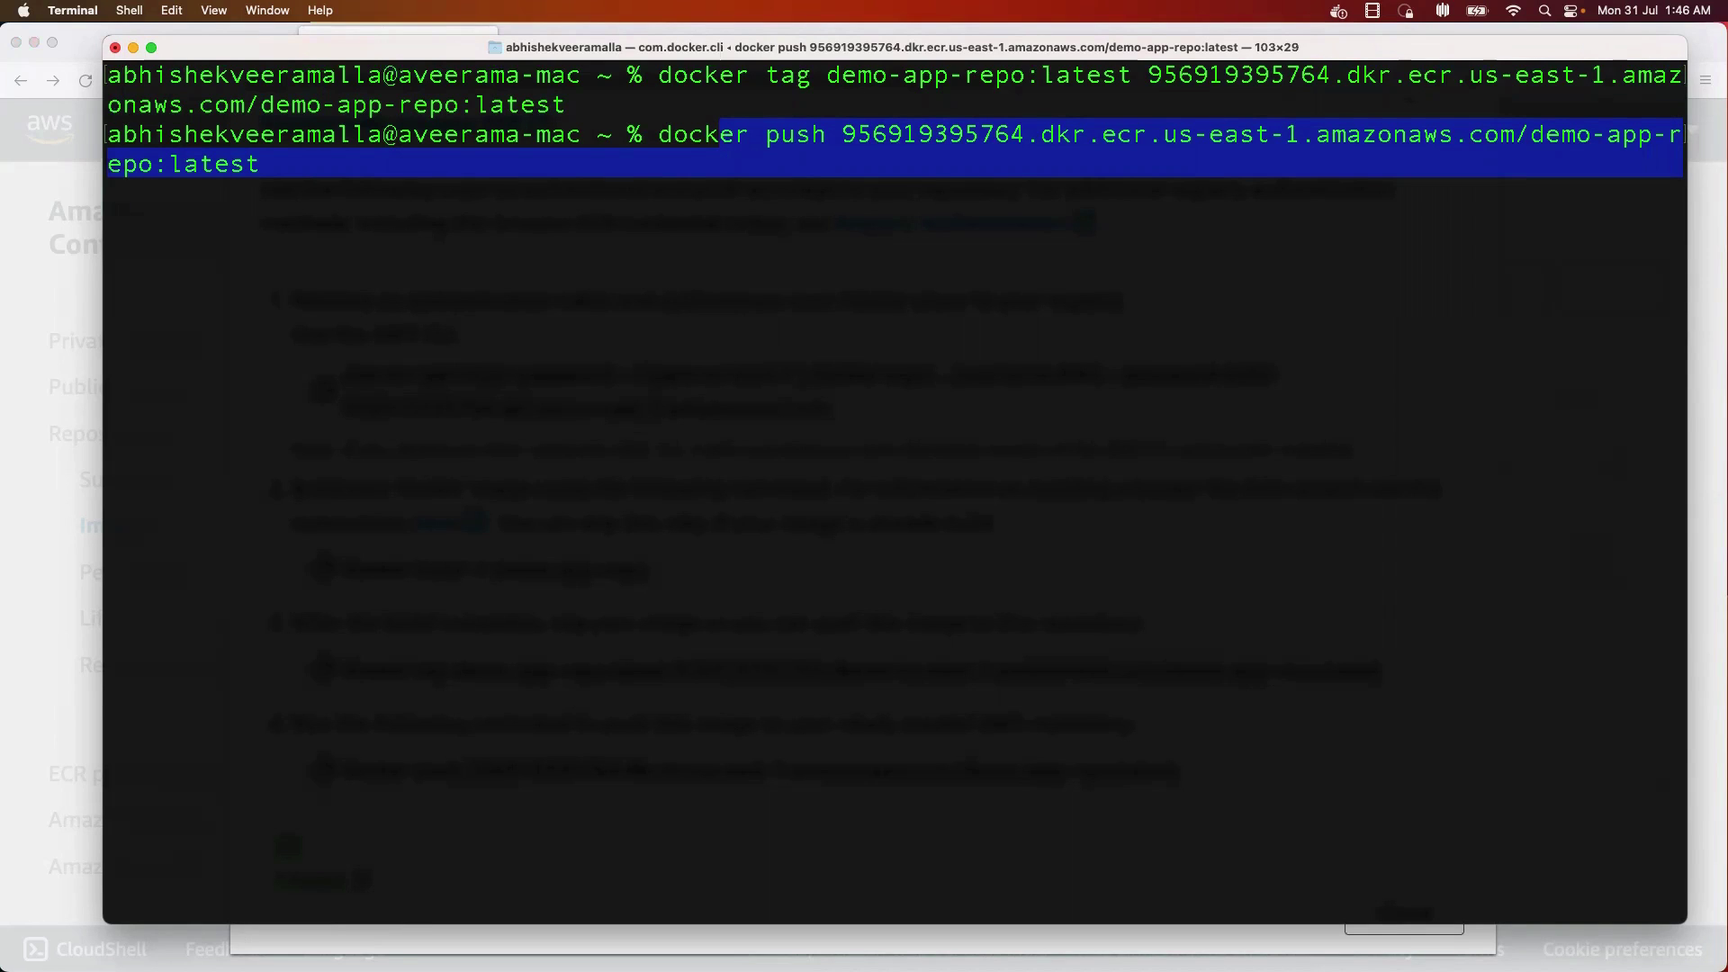
pyautogui.press('Return')
pyautogui.press('Return')
pyautogui.press('Return')
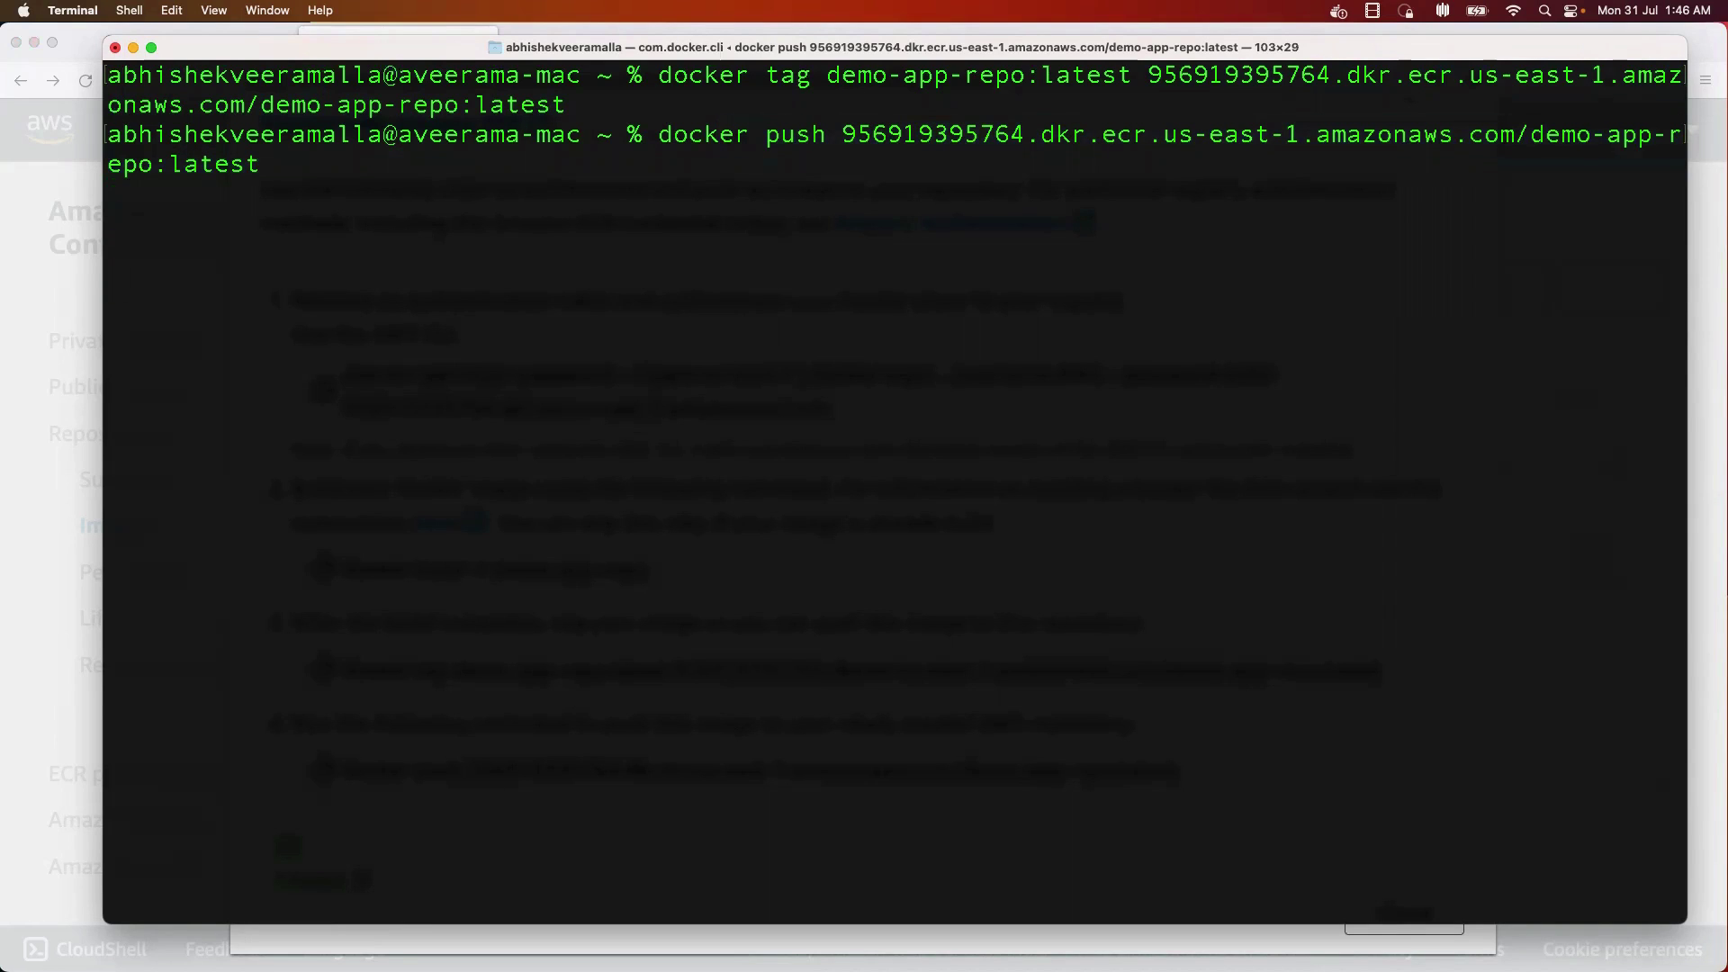
# - Close the push commands in Firefox, check the push progress in Terminal, and return to the demo-app-repo image list
pyautogui.press('super+Tab')
pyautogui.click(217, 416)
pyautogui.click(163, 392)
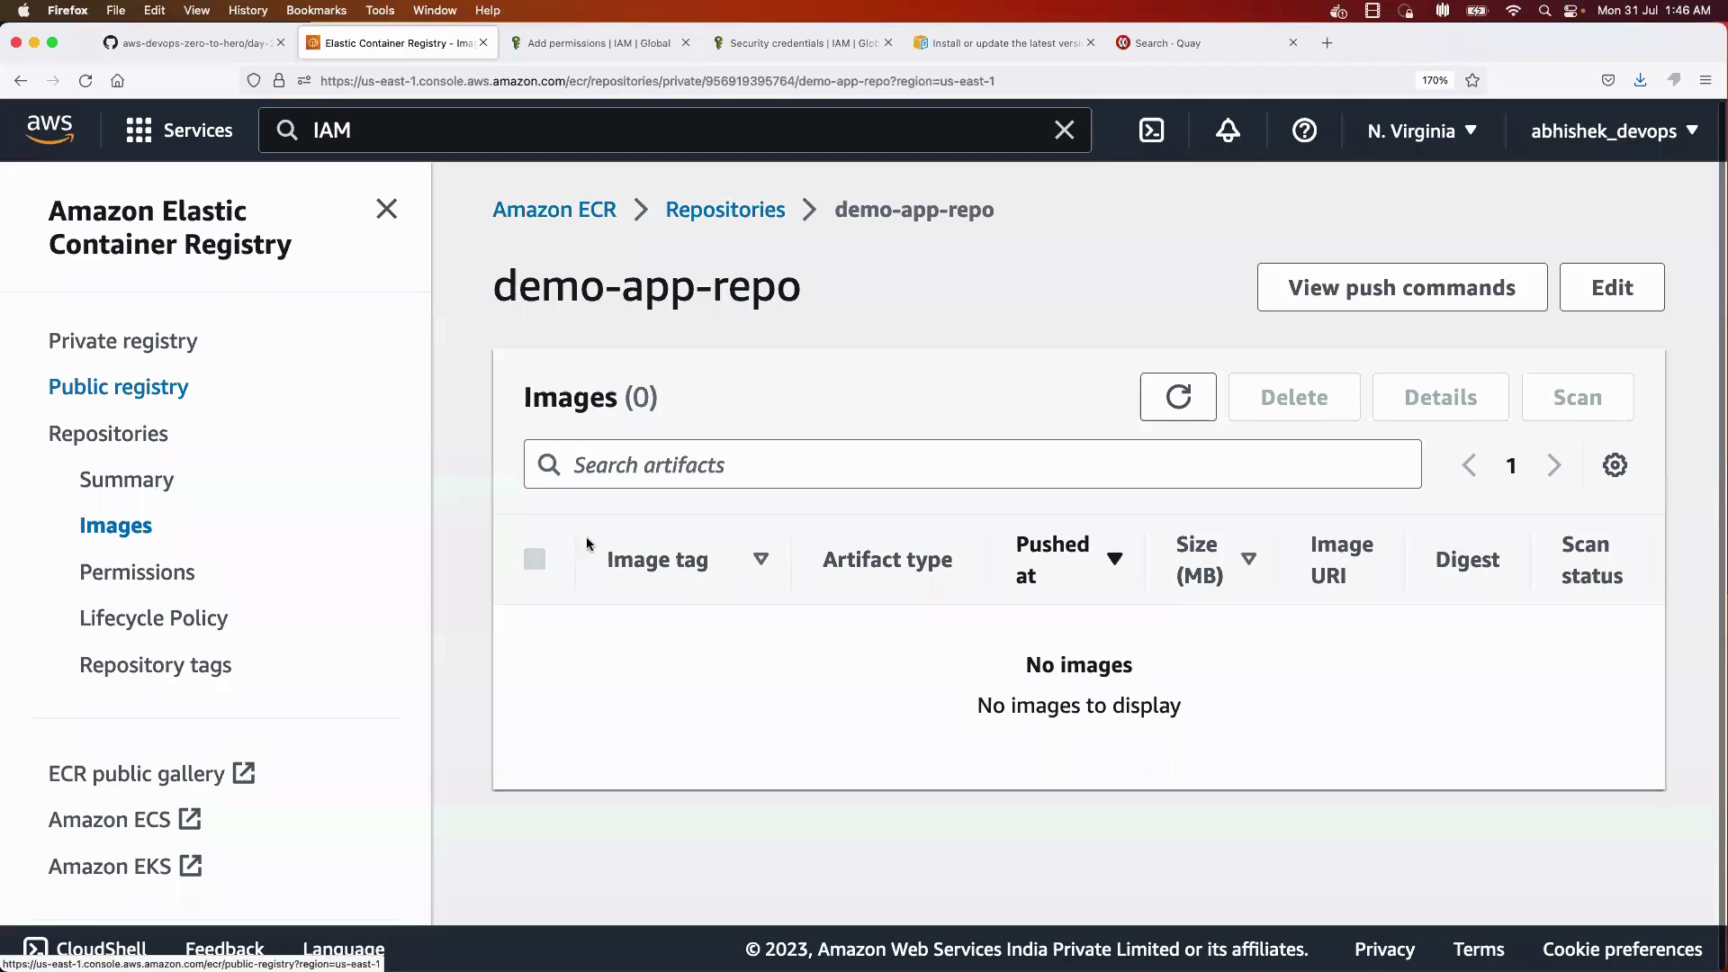
pyautogui.press('super+Tab')
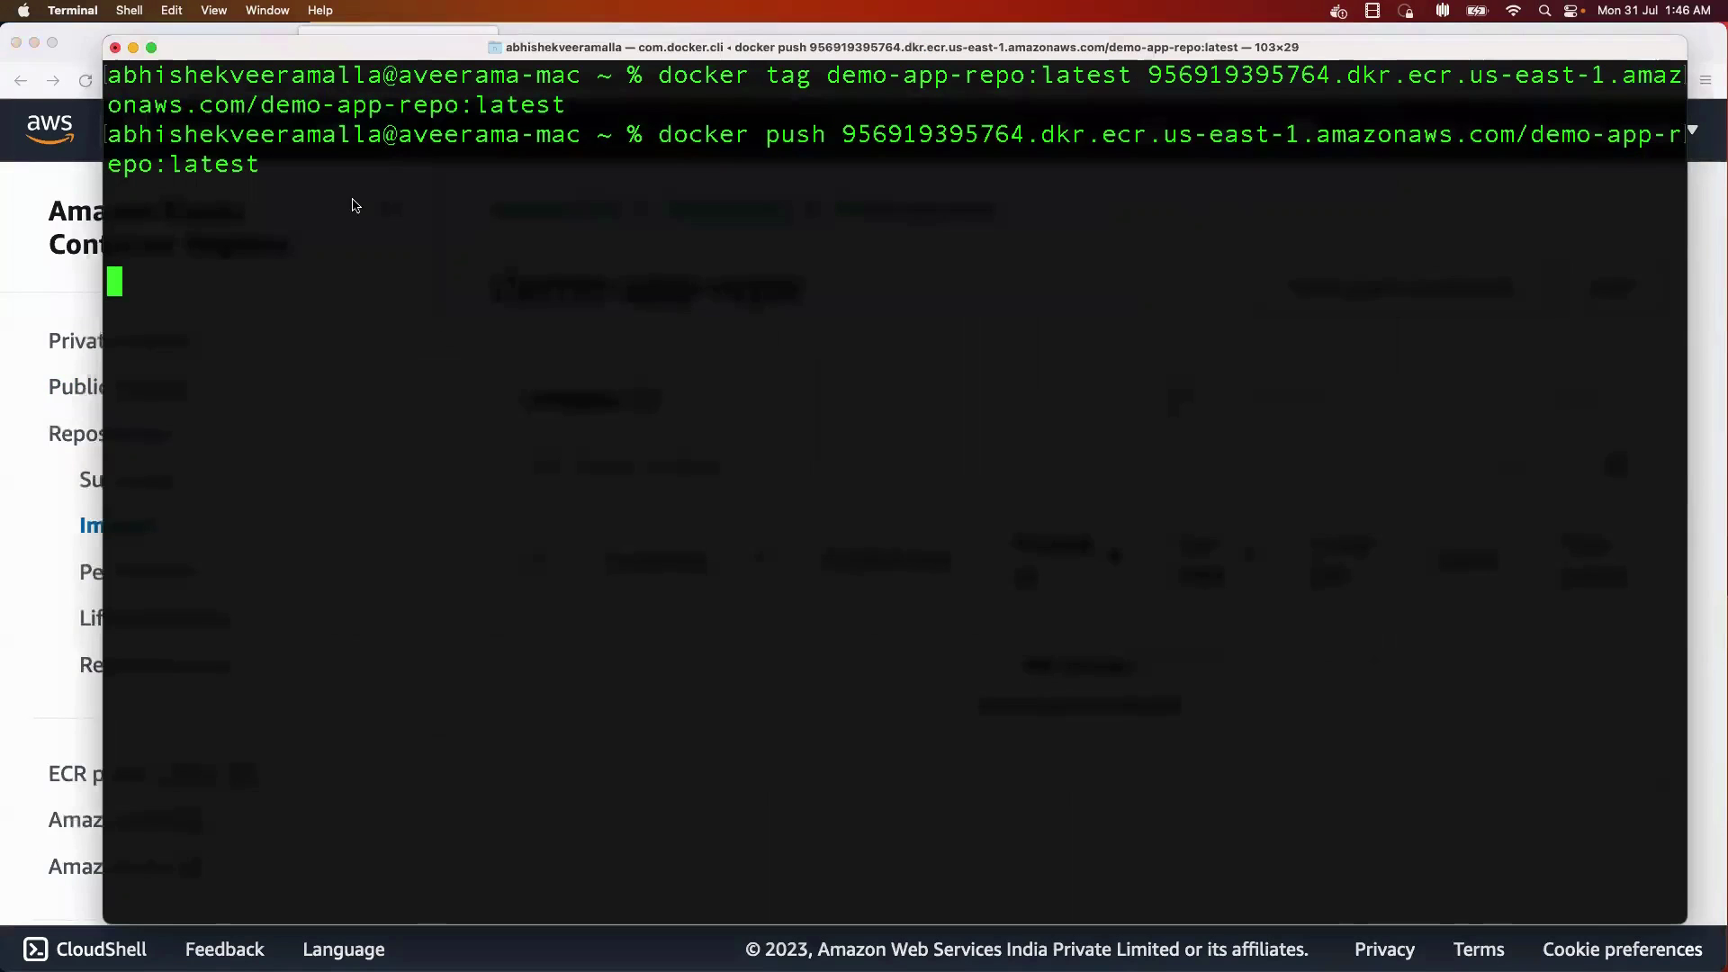
pyautogui.moveTo(643, 156); pyautogui.dragTo(187, 110)
pyautogui.press('super+Tab')
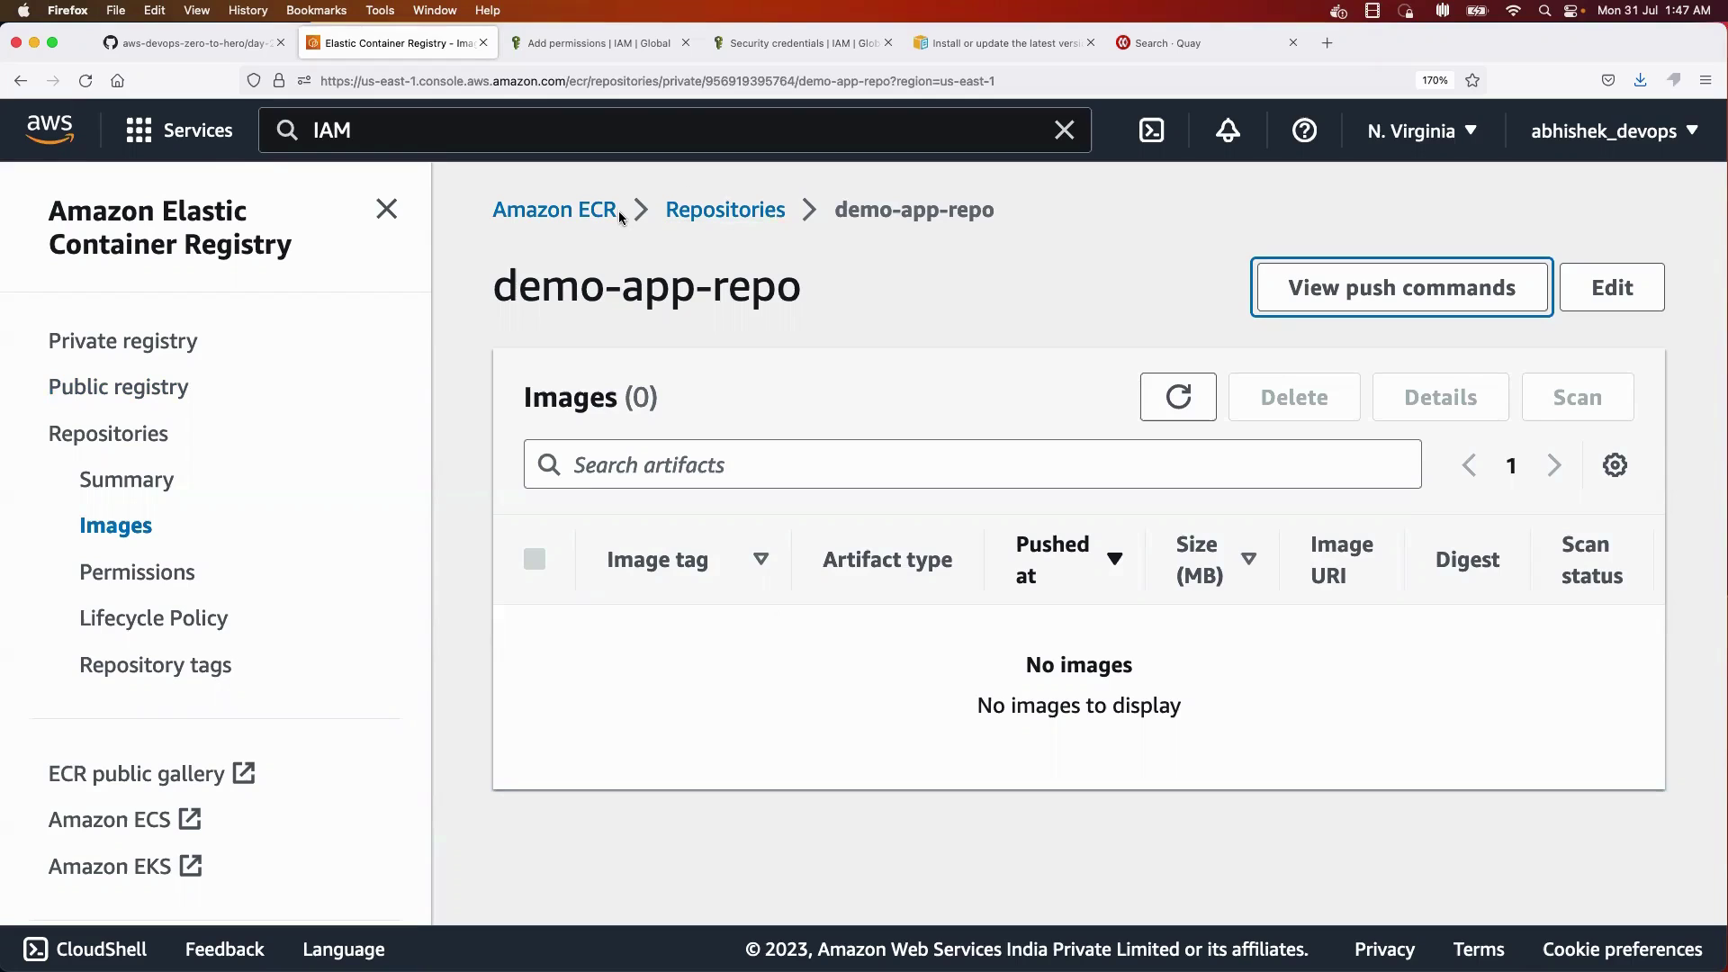
# - Switch to Terminal and check the docker push output for the demo-app-repo image
pyautogui.moveTo(624, 214); pyautogui.dragTo(579, 212)
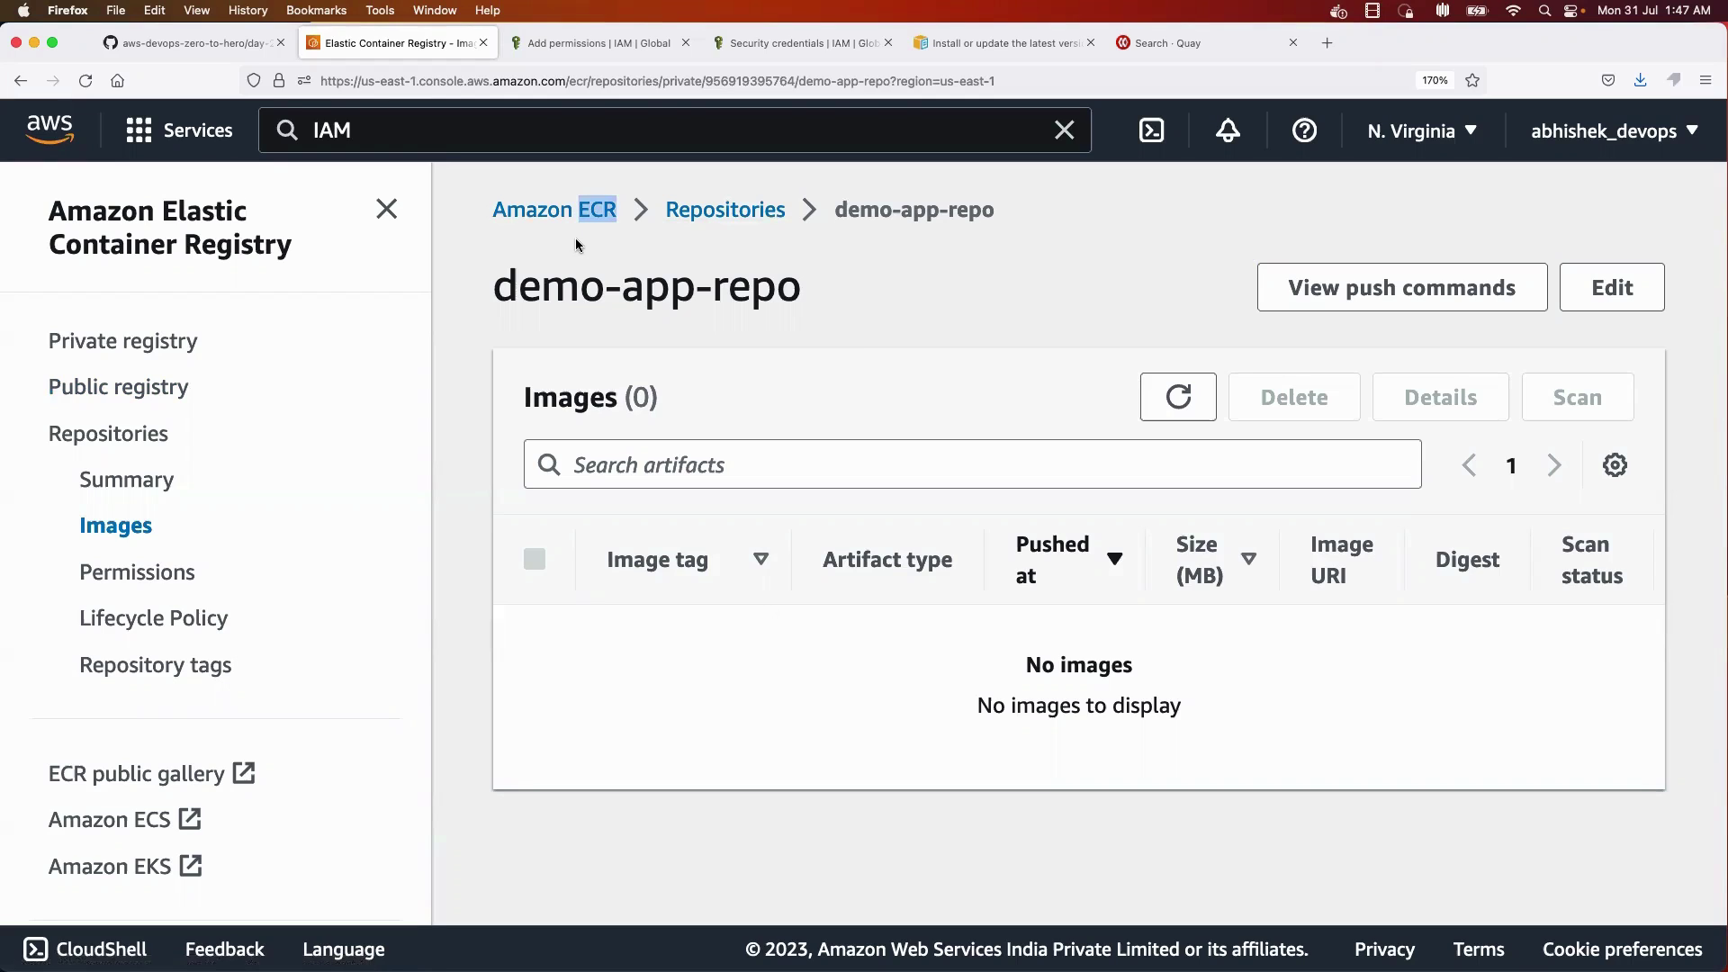
pyautogui.click(496, 209)
pyautogui.moveTo(496, 209); pyautogui.dragTo(964, 180)
pyautogui.press('super+Tab')
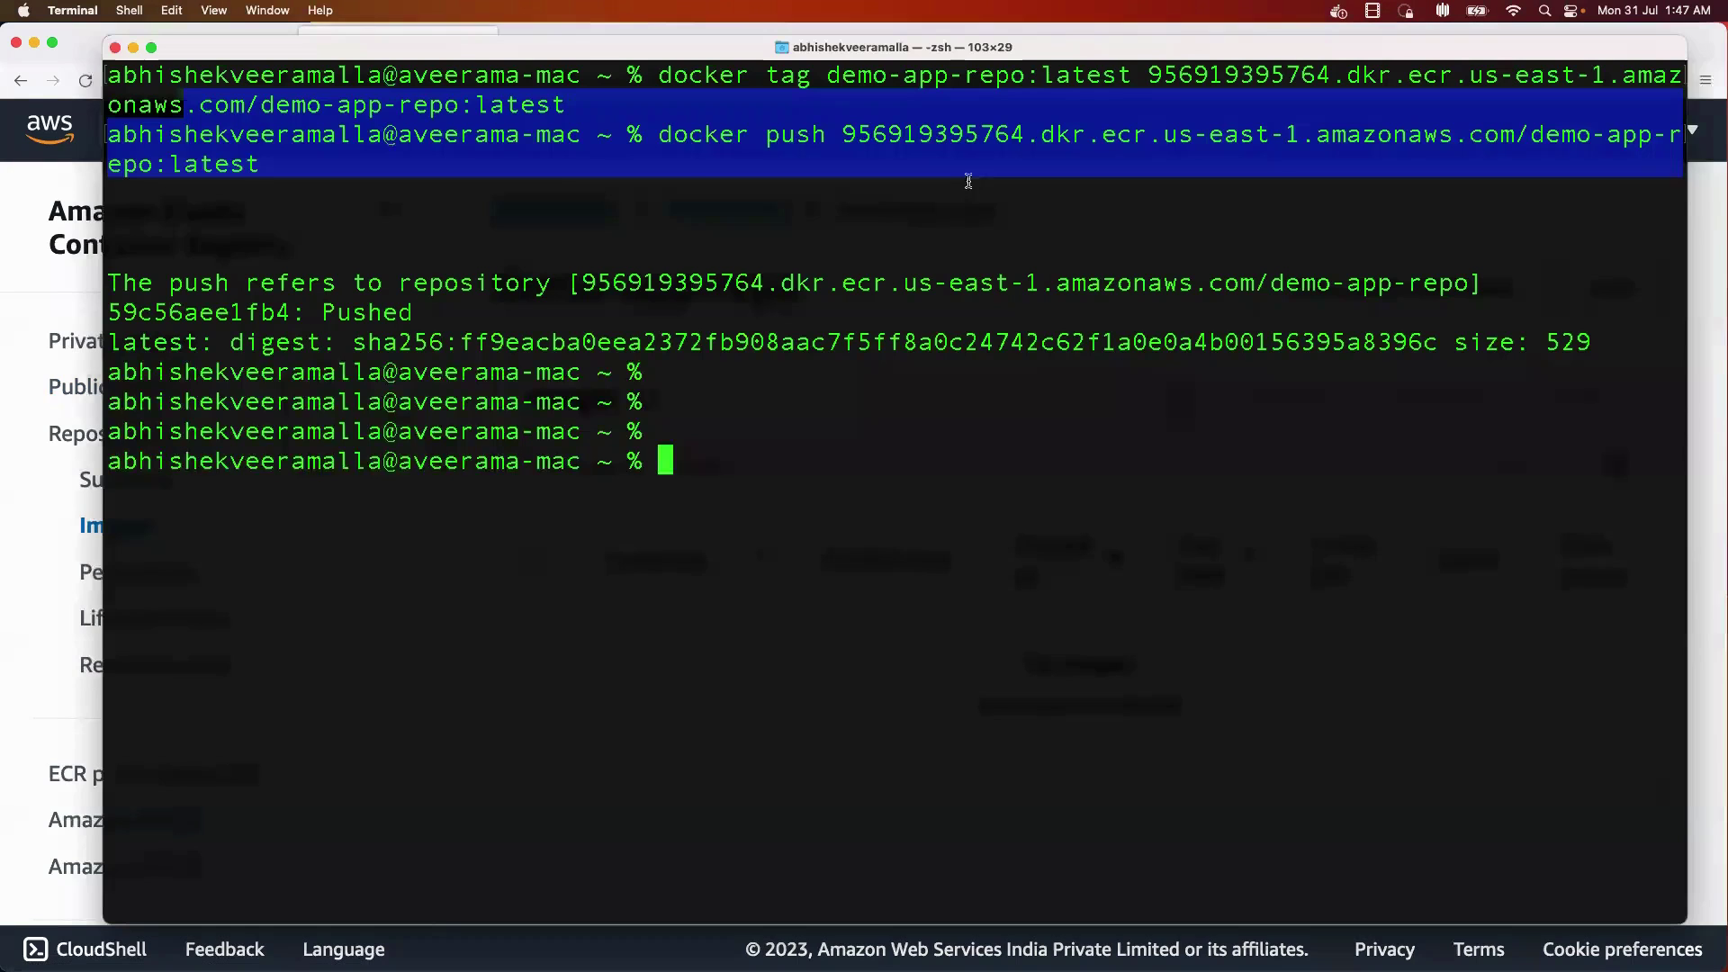
pyautogui.click(643, 566)
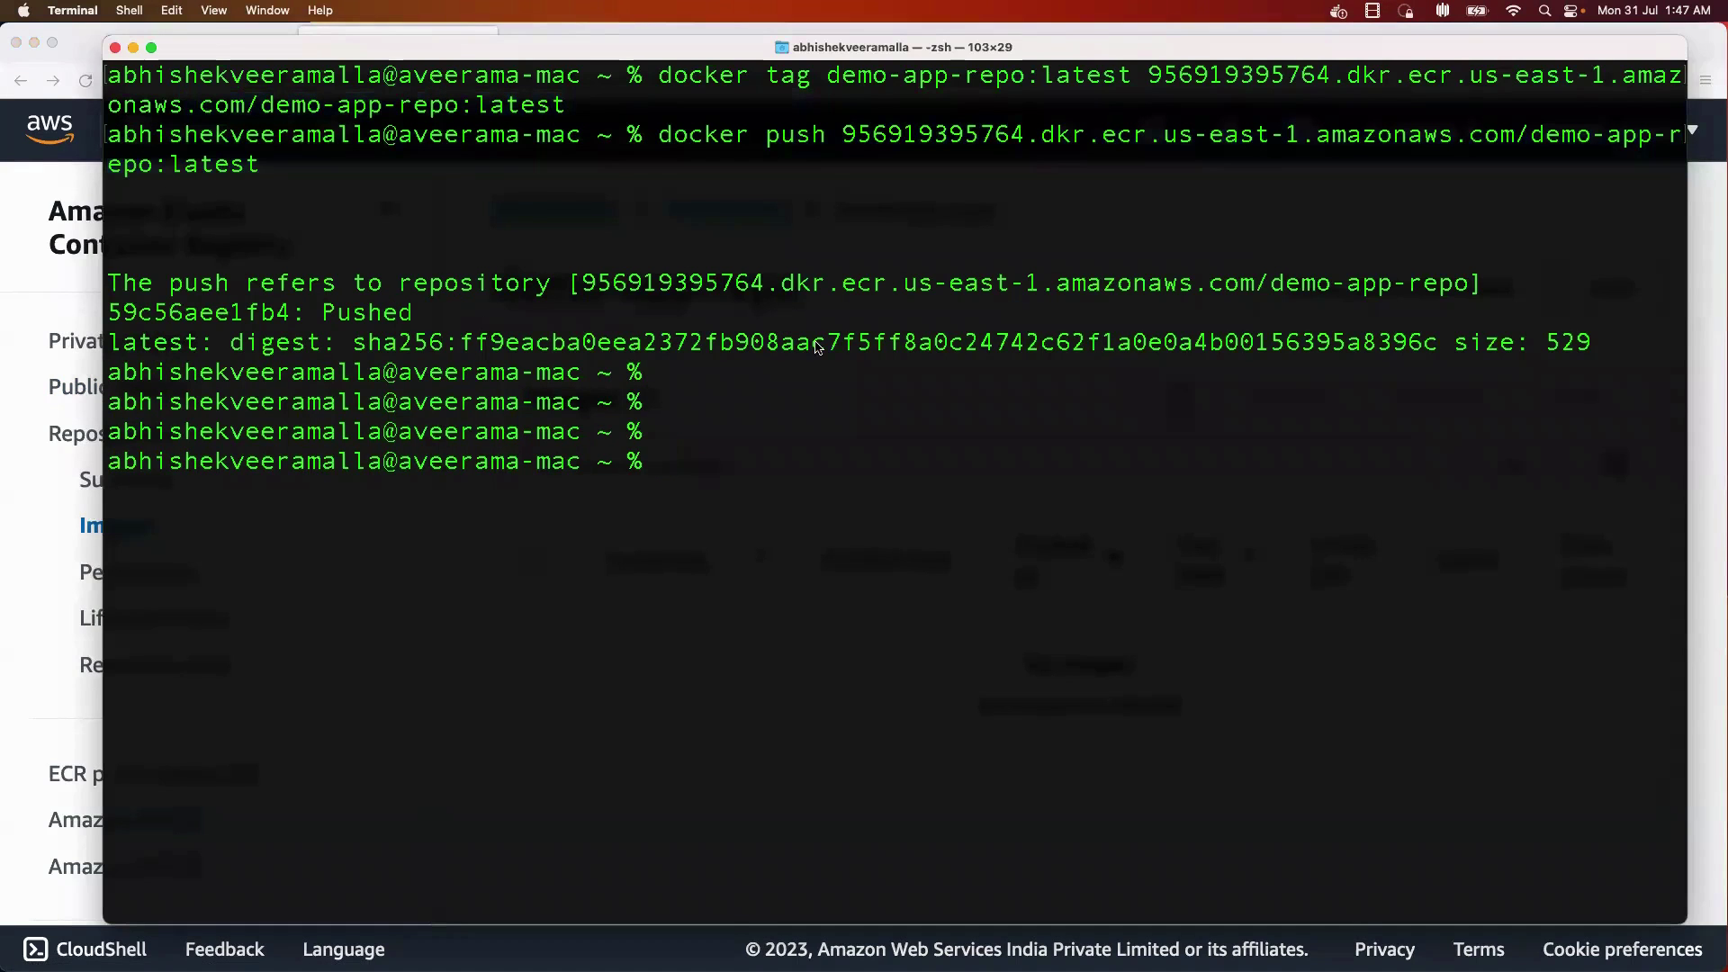
pyautogui.moveTo(810, 347); pyautogui.dragTo(493, 298)
# - Return to Firefox, reload the demo-app-repo image list and check it for the image tagged latest
pyautogui.press('super+Tab')
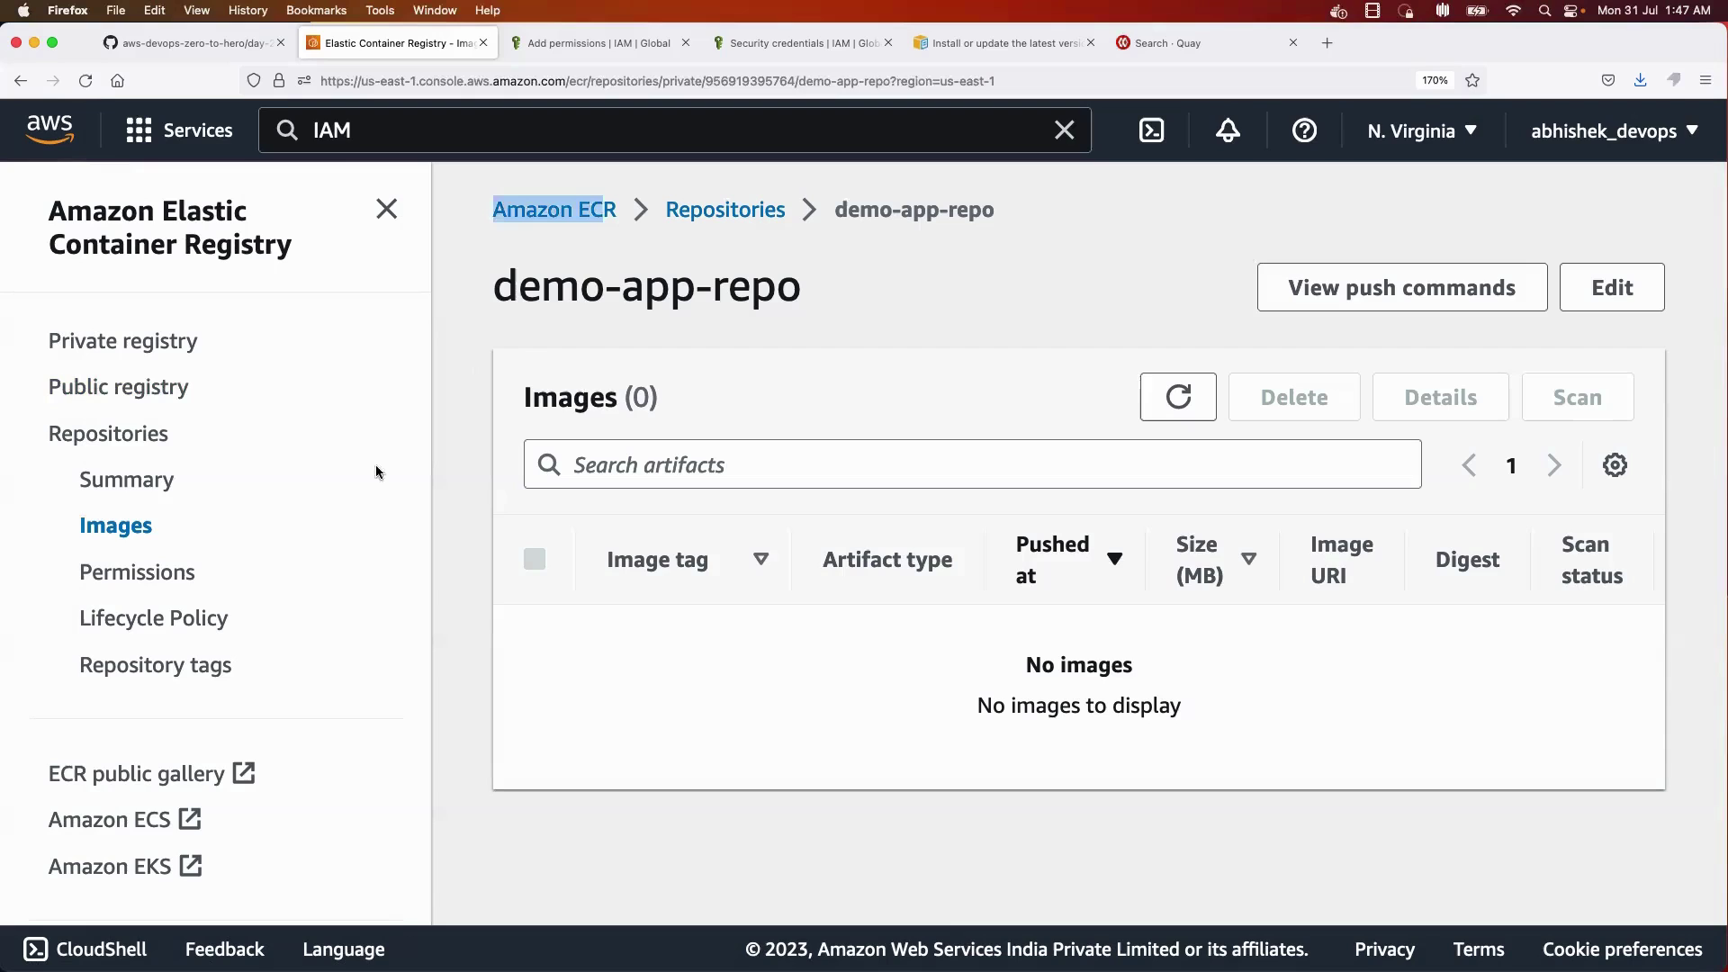
pyautogui.click(86, 80)
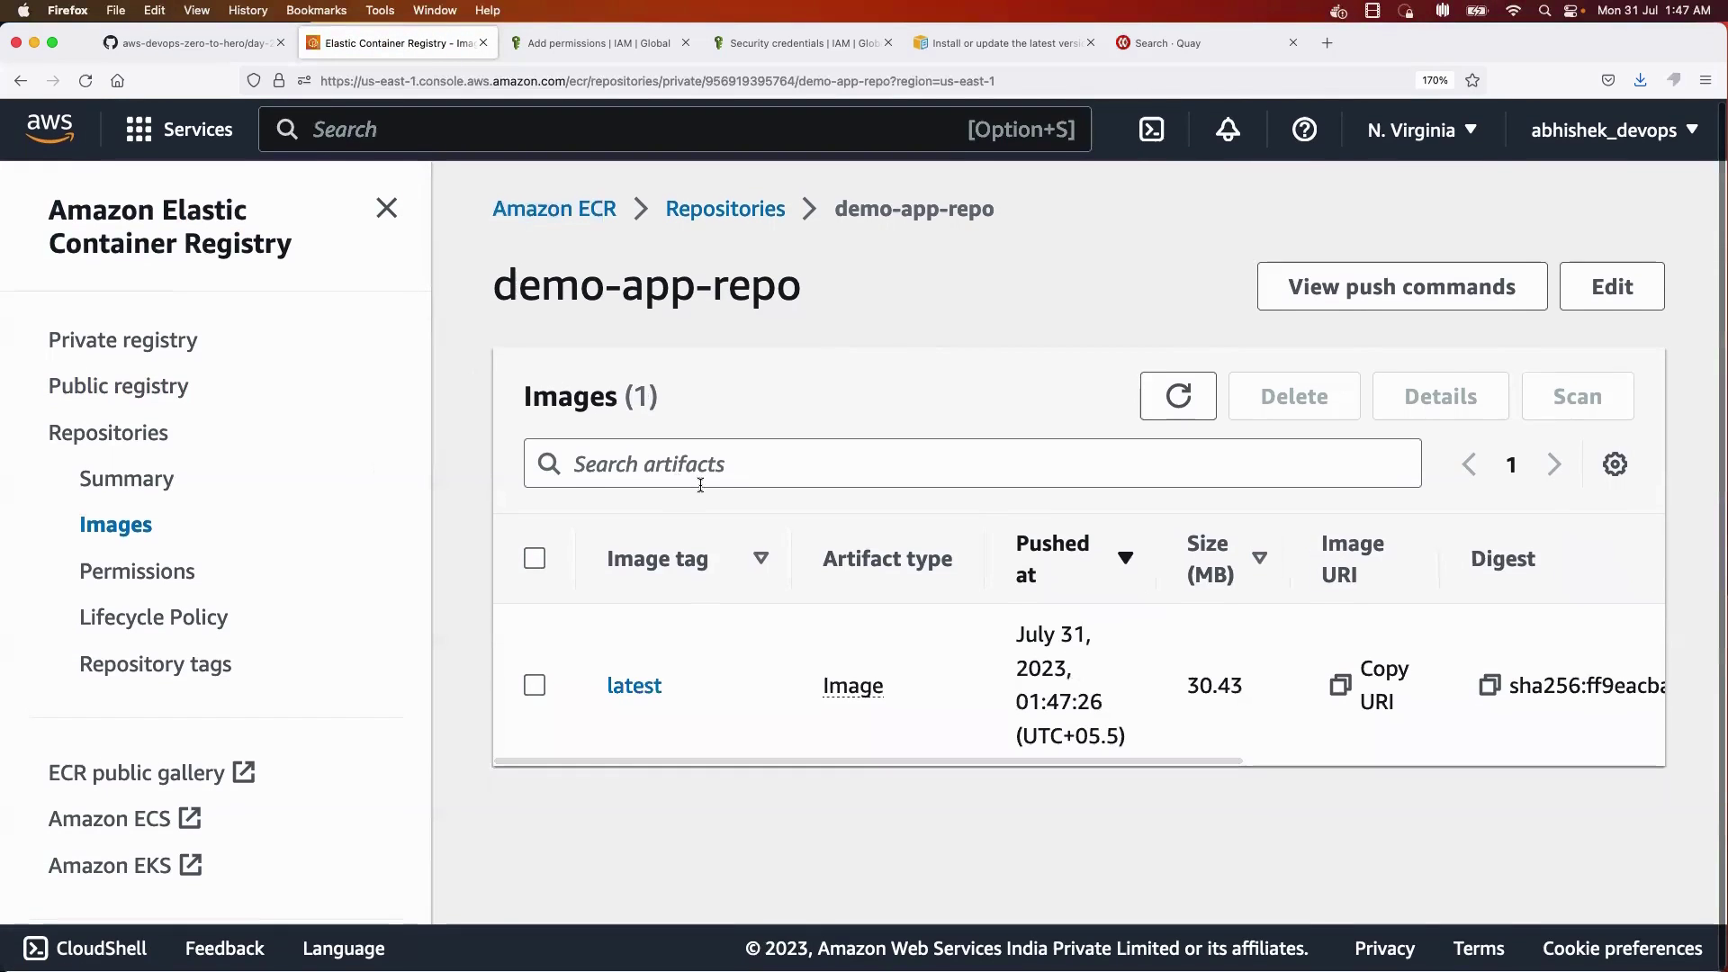
pyautogui.moveTo(720, 695); pyautogui.dragTo(583, 614)
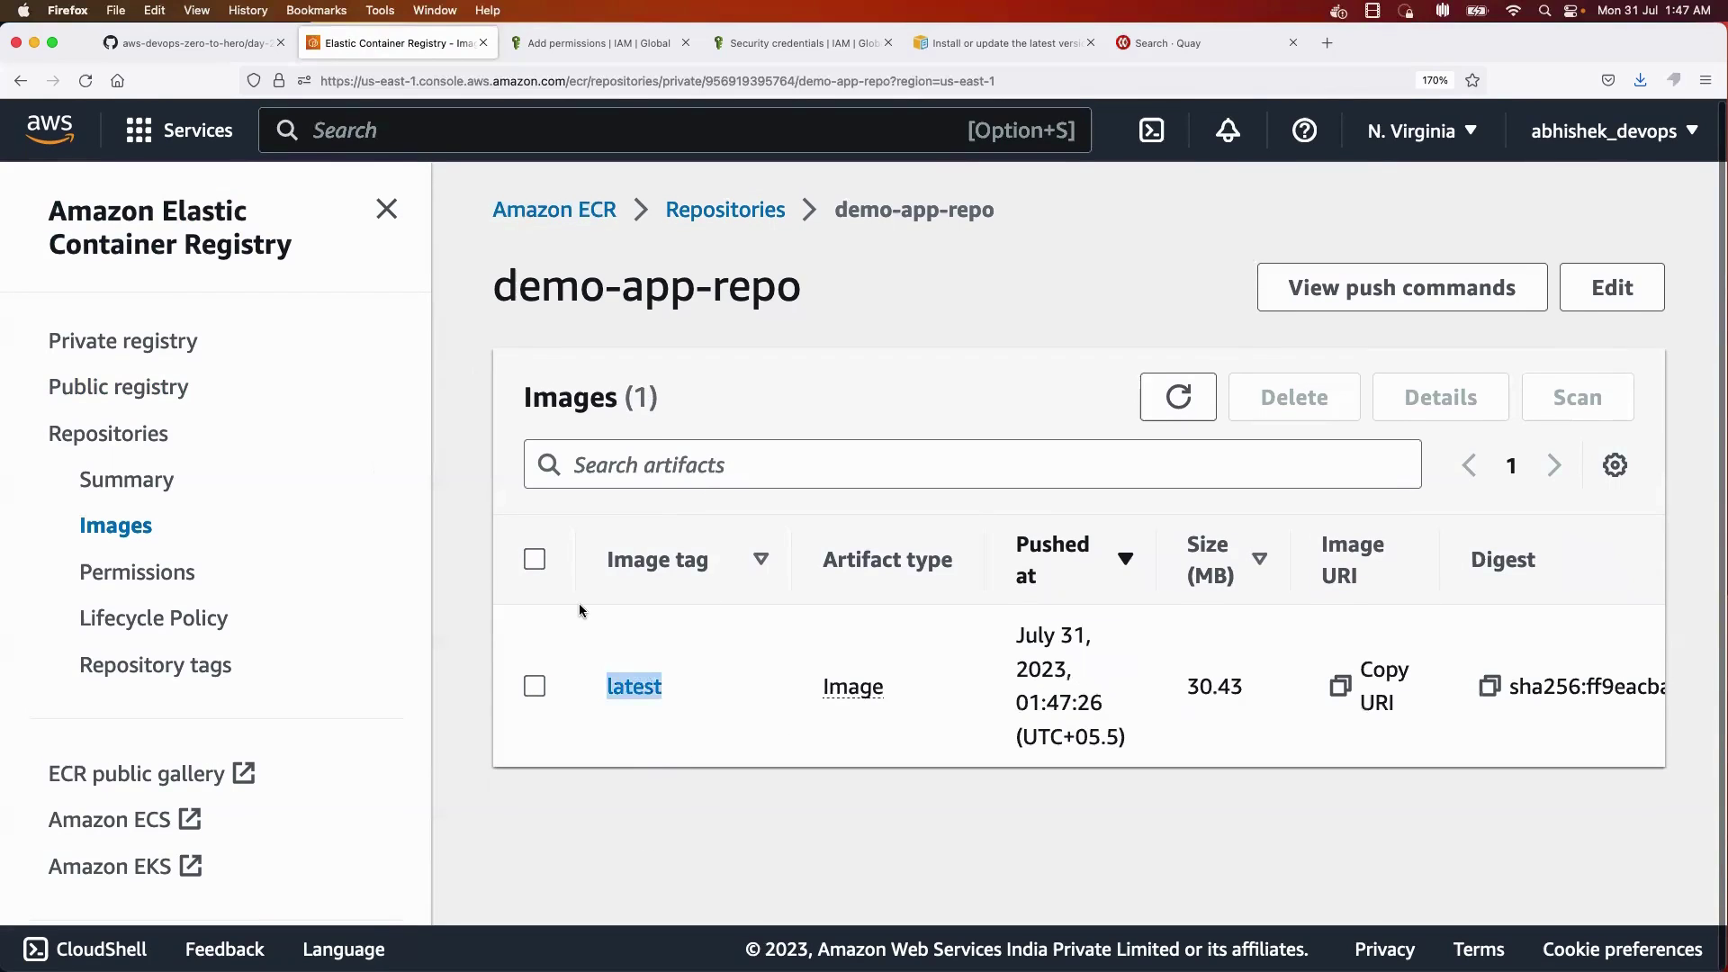
pyautogui.click(846, 286)
# - Review the push output in Terminal once more, then compare it with the repository name and Amazon ECR path in Firefox
pyautogui.press('super+Tab')
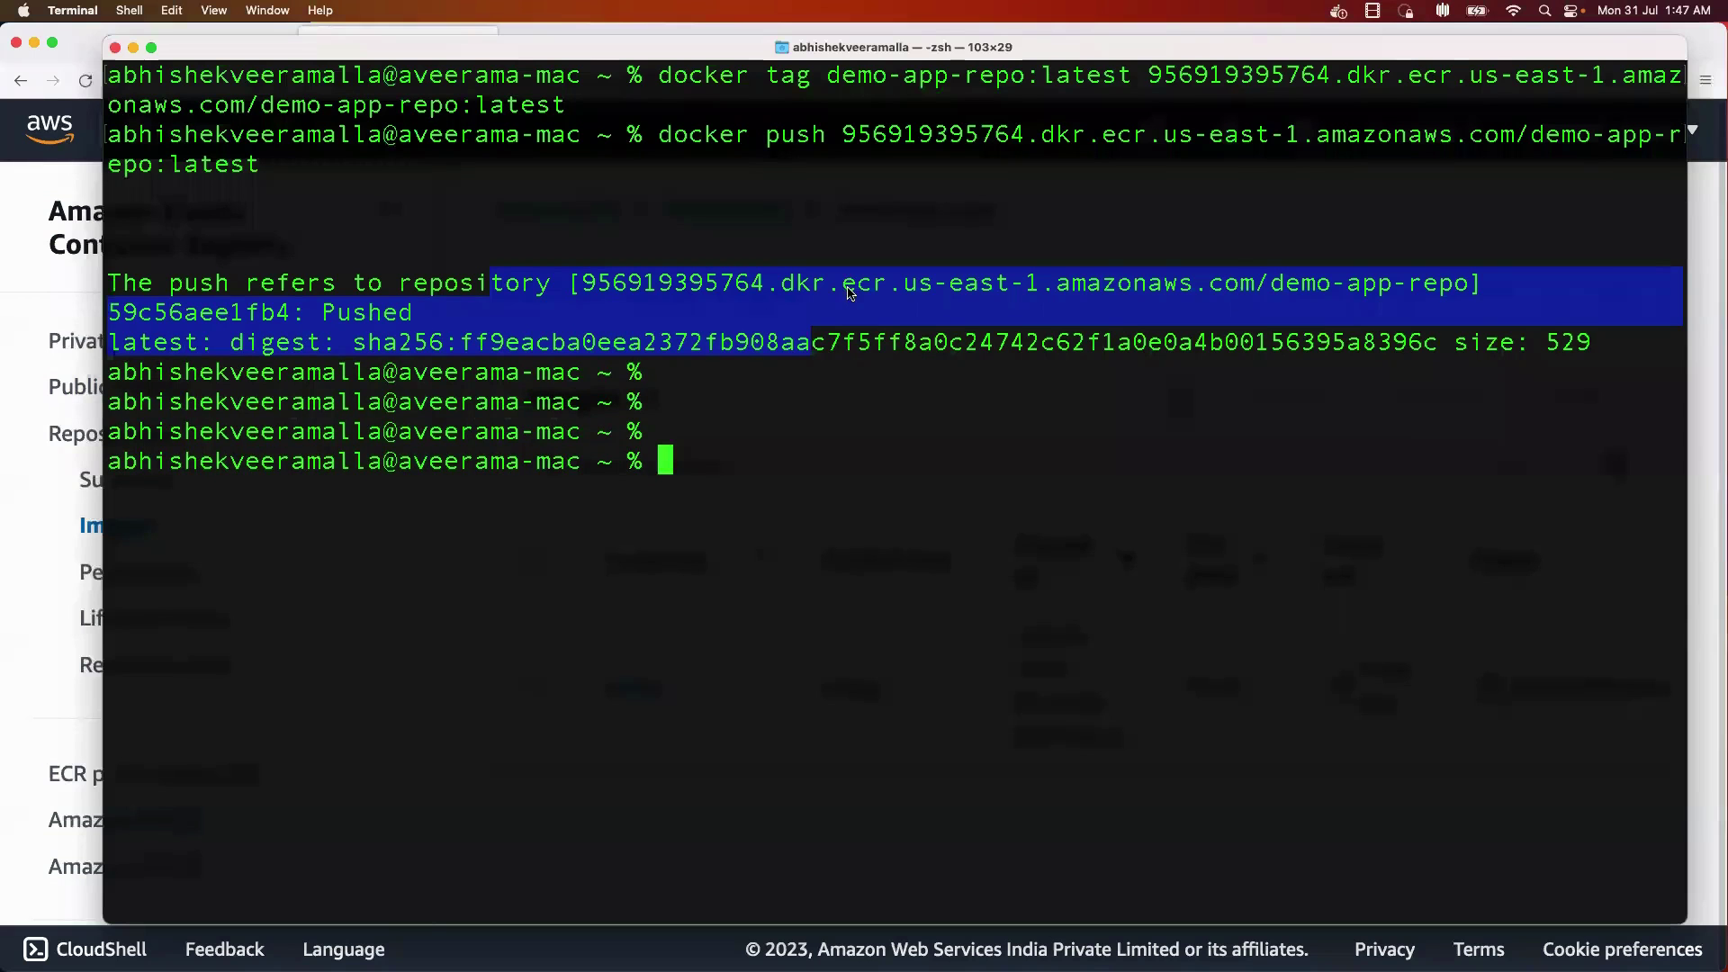
pyautogui.click(711, 487)
pyautogui.press('super+Tab')
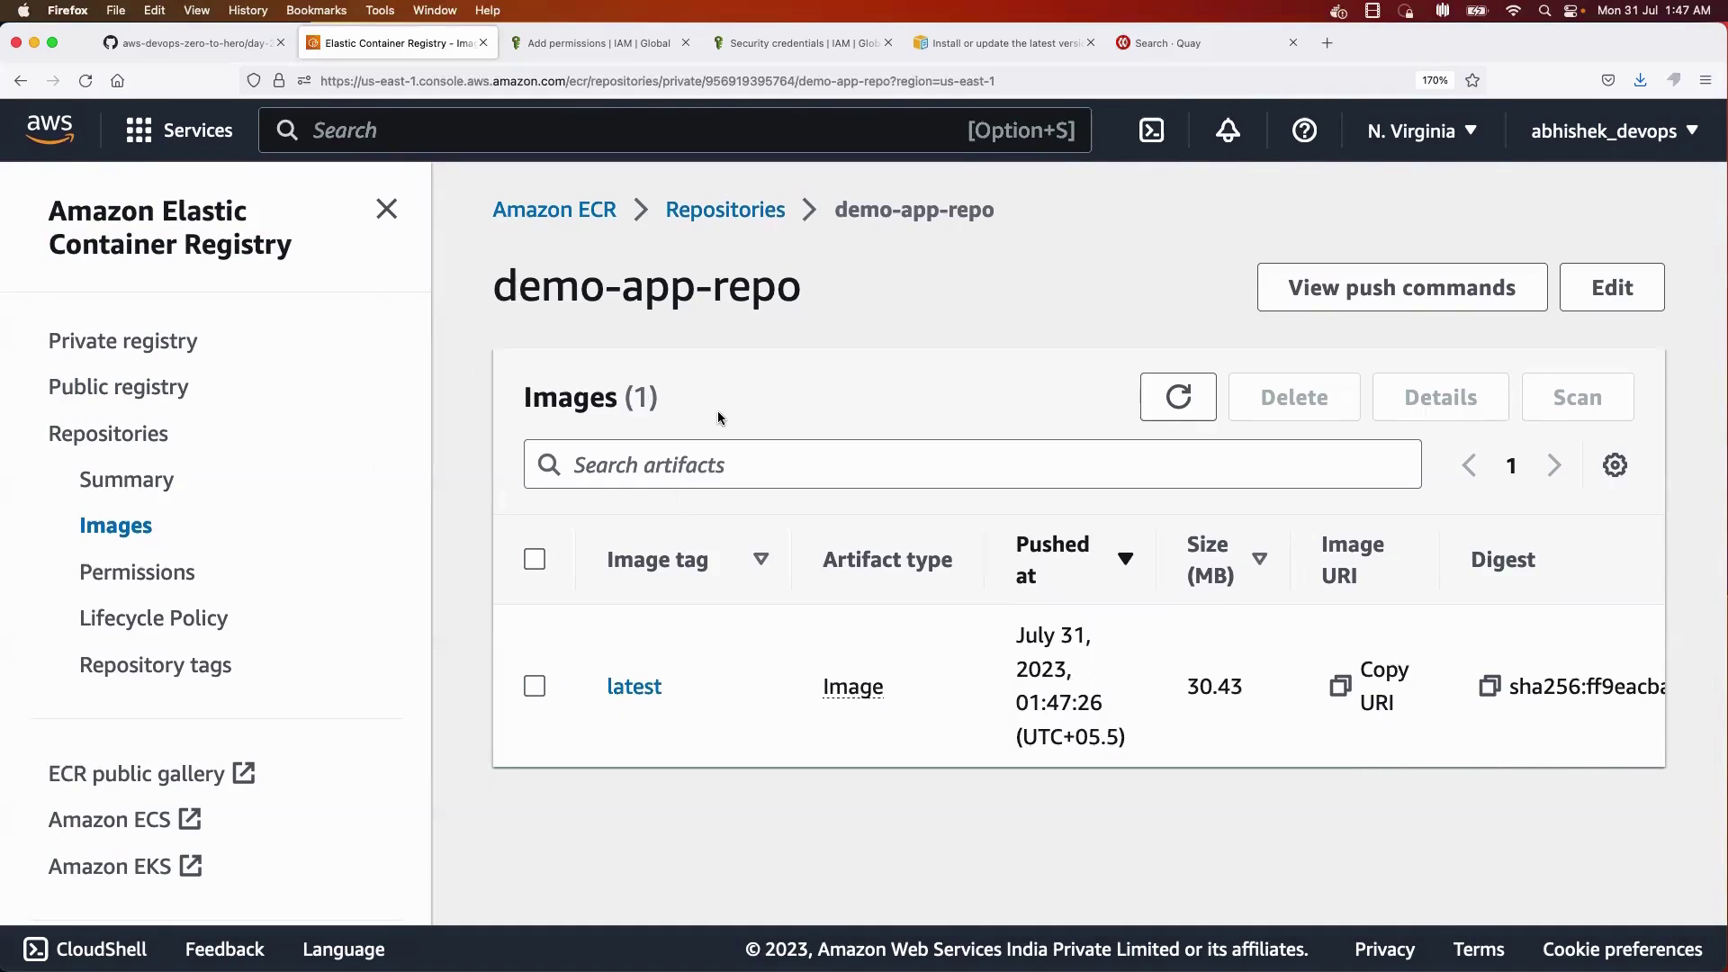
pyautogui.moveTo(873, 292); pyautogui.dragTo(516, 286)
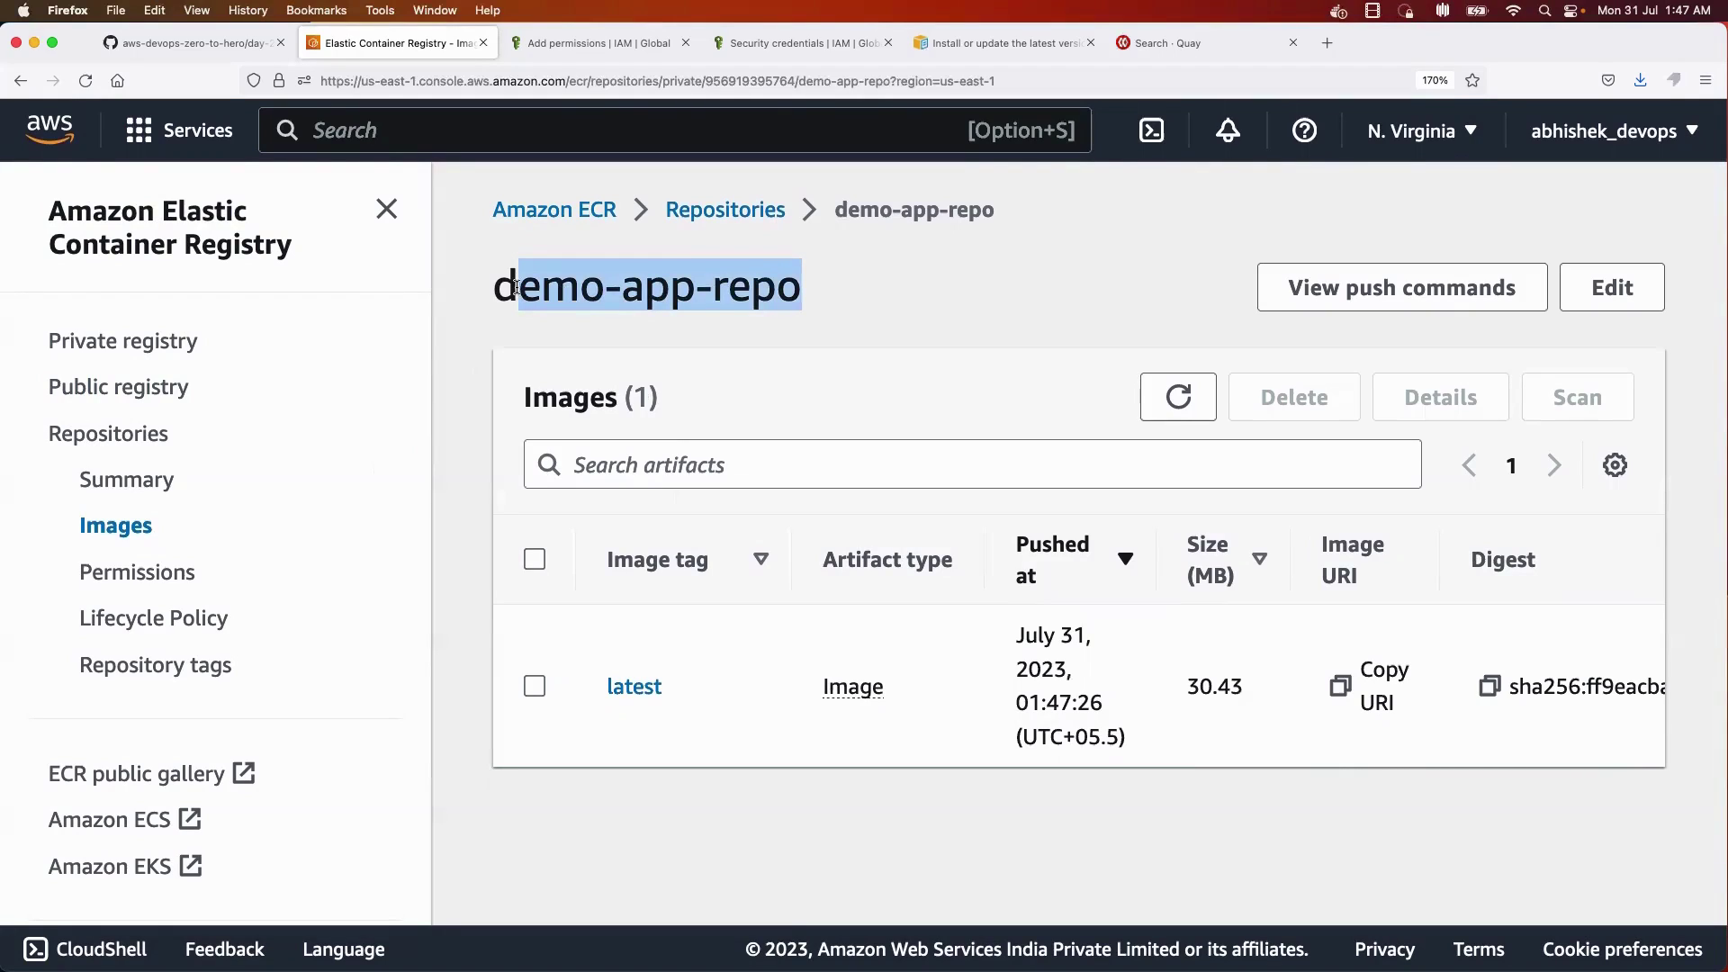
pyautogui.click(624, 216)
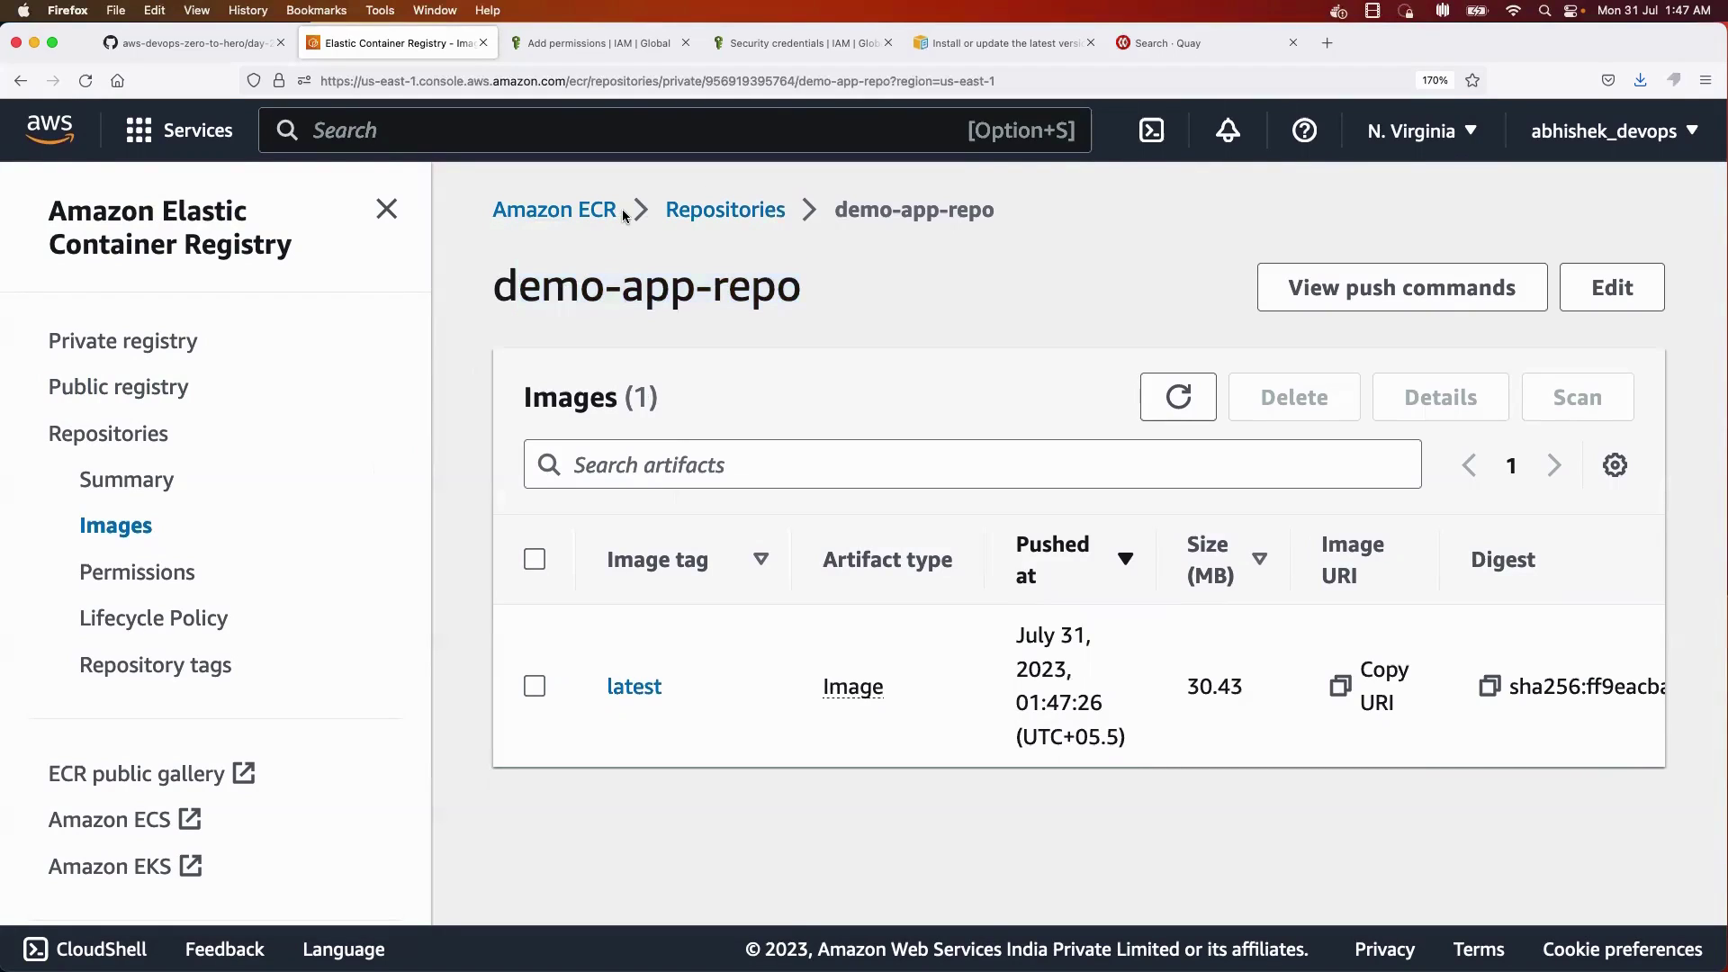
pyautogui.moveTo(625, 216); pyautogui.dragTo(494, 214)
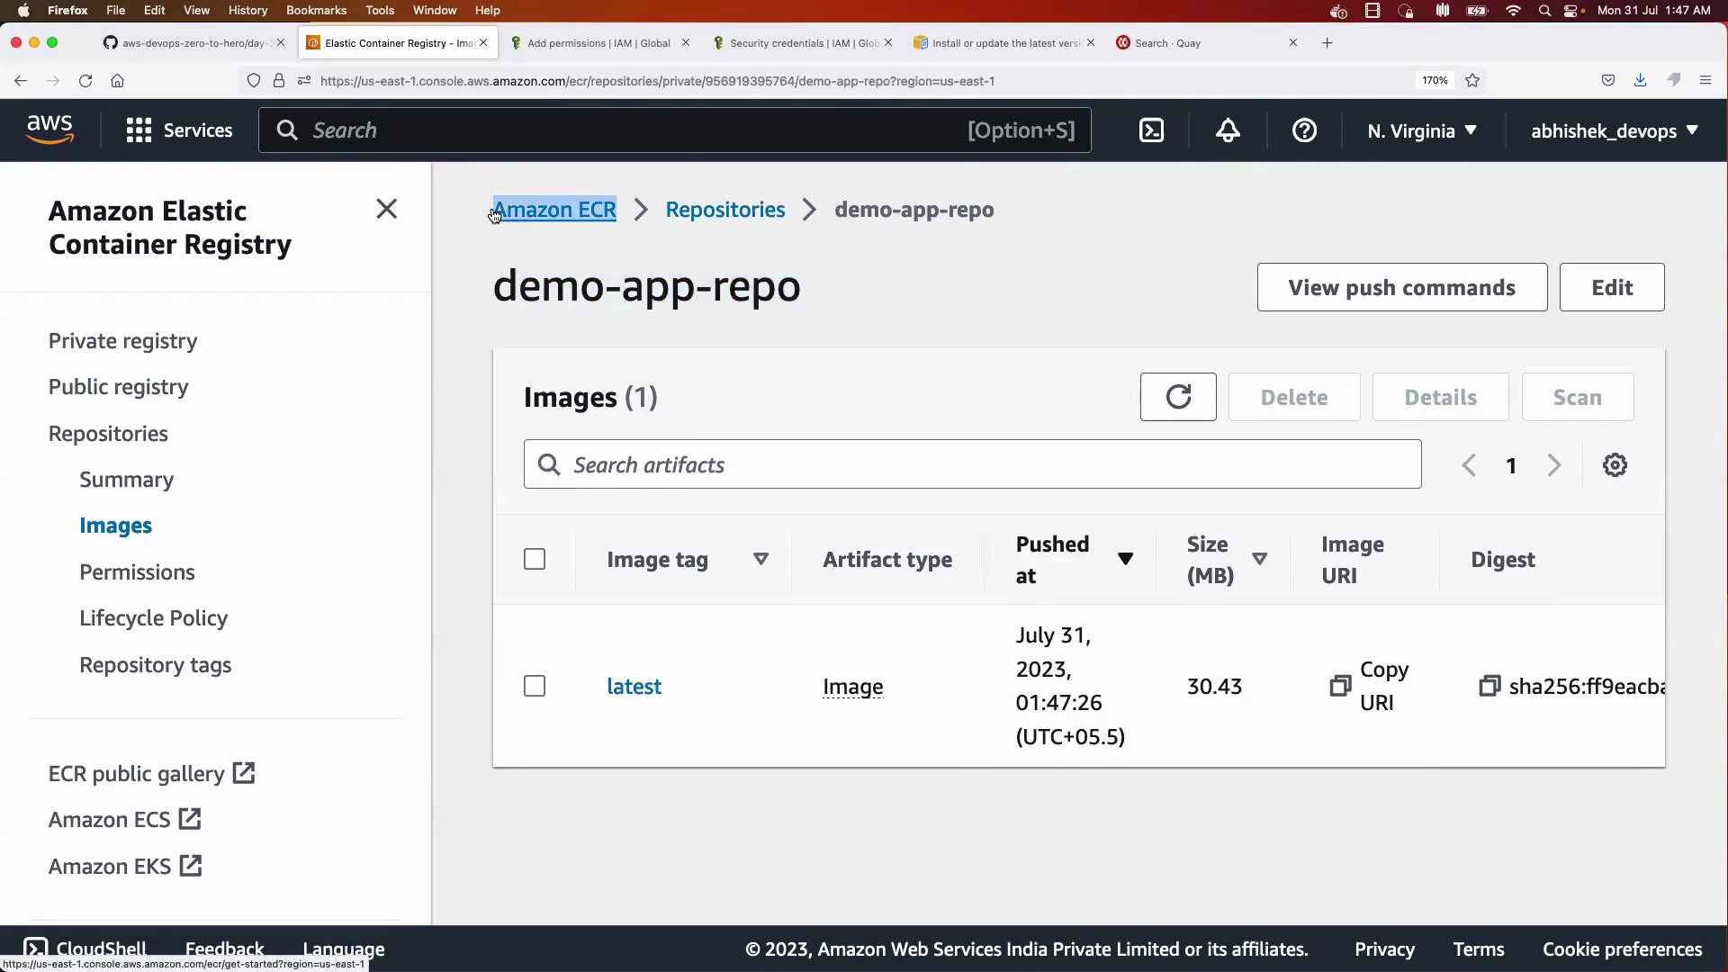